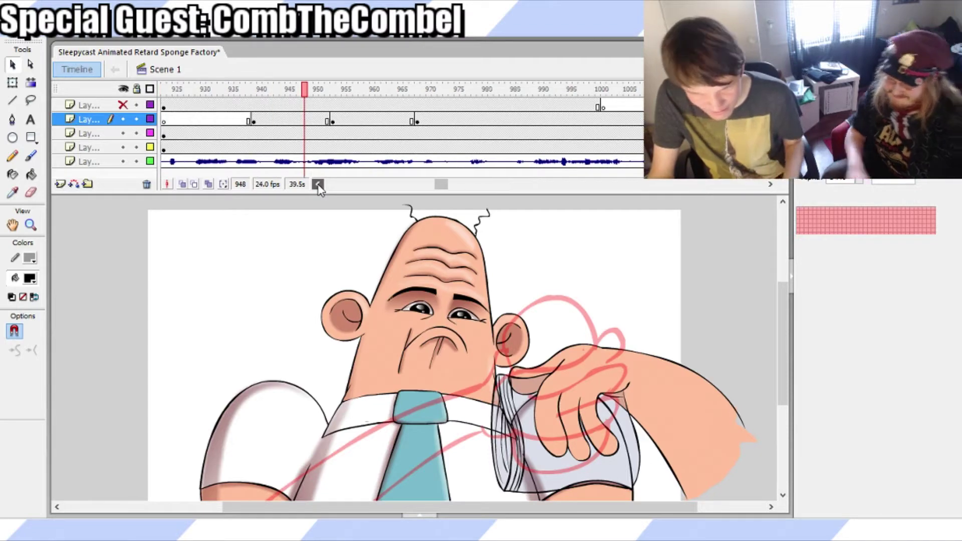
Show the hidden top layer and review the sponge-holding arm's animation between frames 923 and 952
left_click(123, 104)
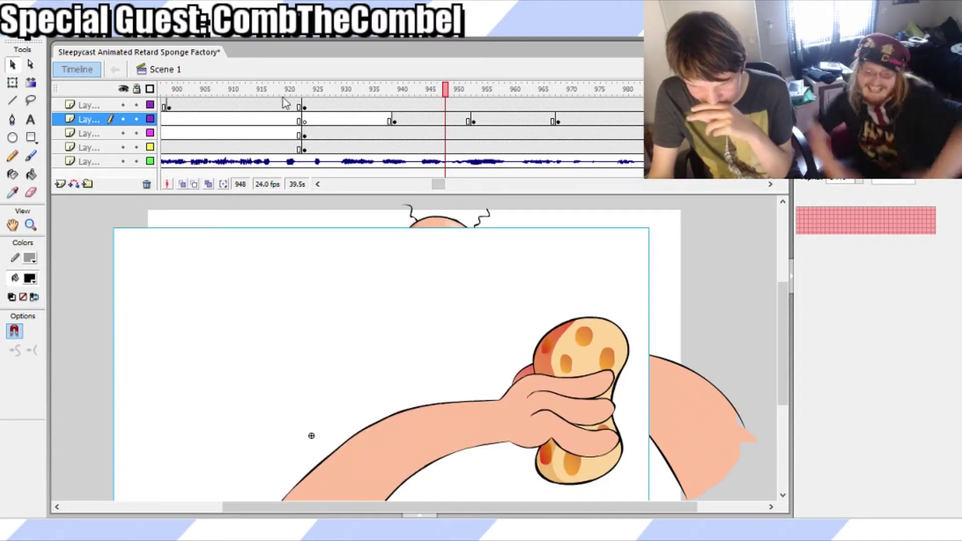
left_click_drag(300, 105, 338, 105)
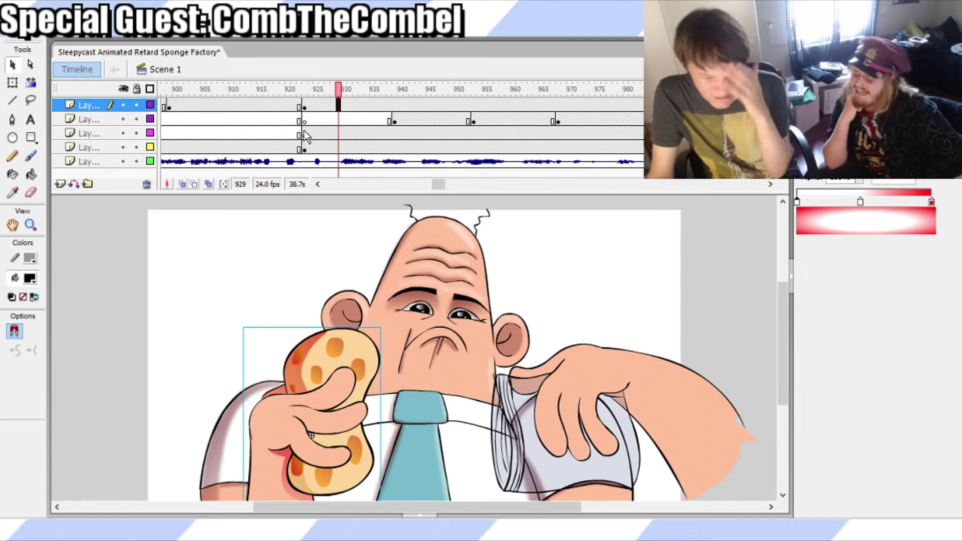
left_click(304, 105)
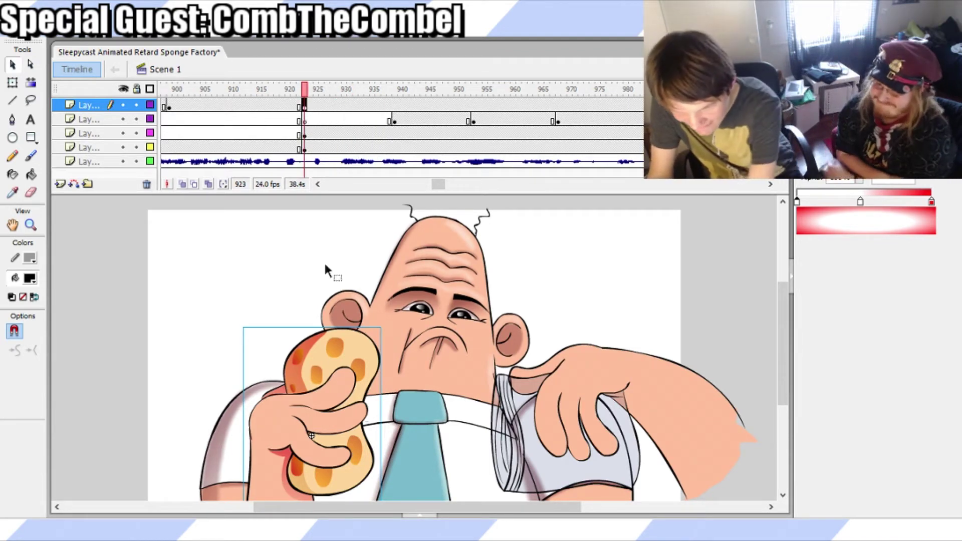
left_click(329, 395)
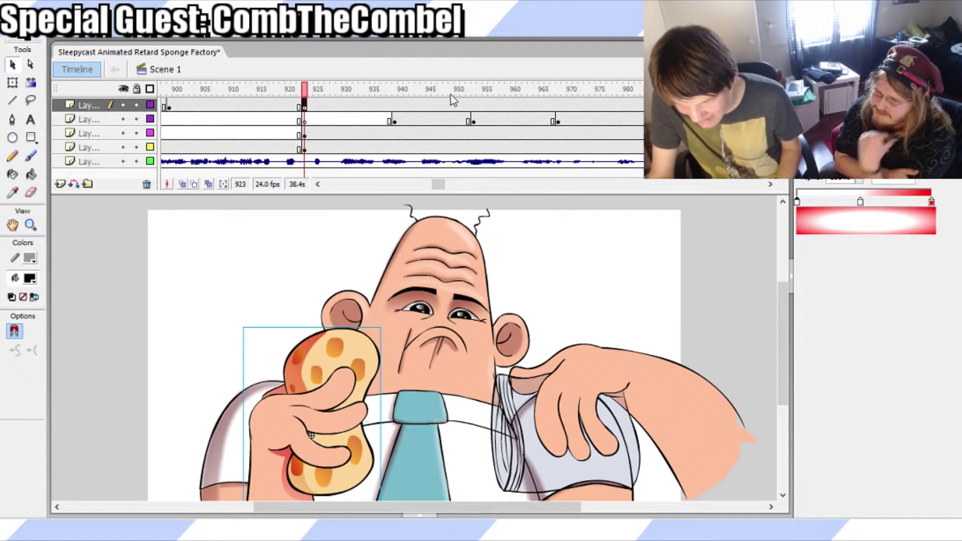
left_click_drag(441, 90, 471, 94)
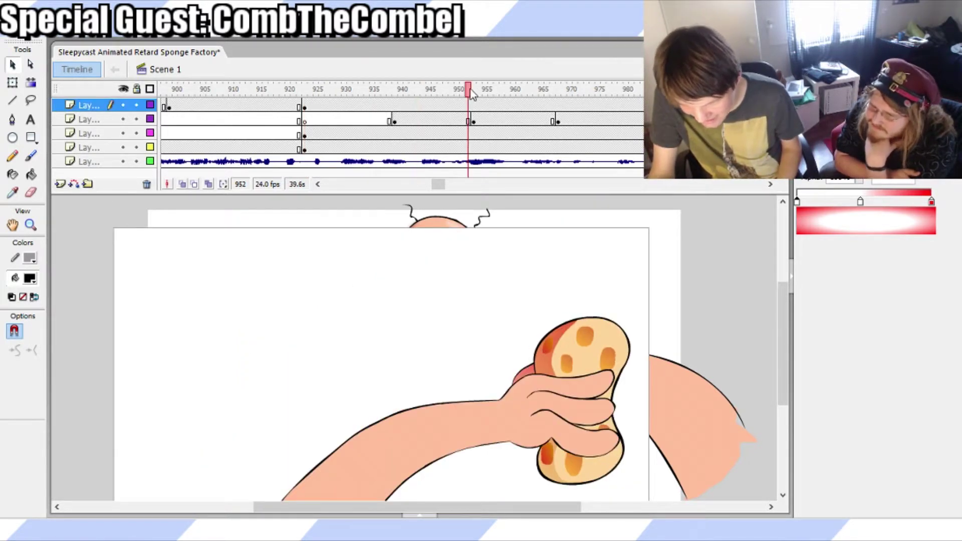
left_click(399, 105)
left_click(395, 106)
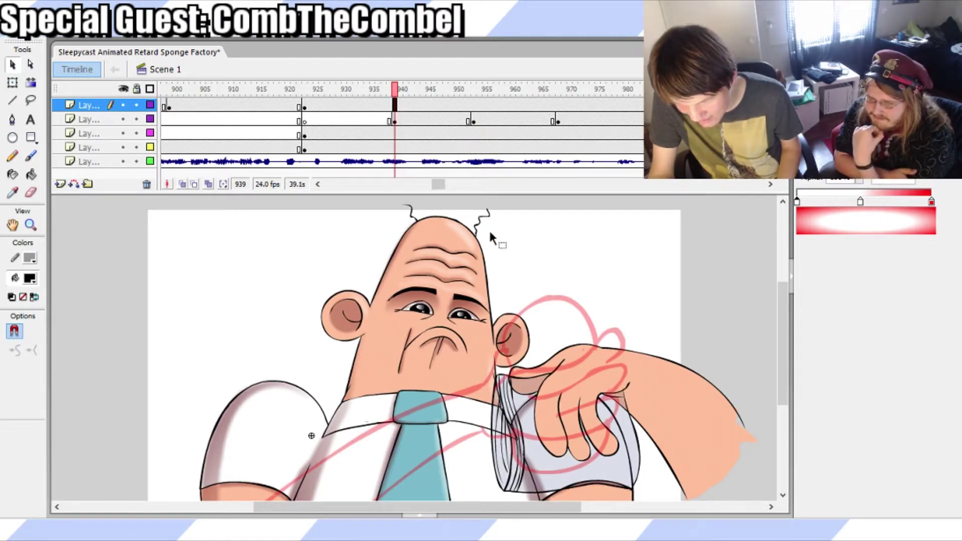
left_click_drag(384, 89, 424, 88)
Open the sponge-hand symbol for editing and check its top-layer keyframes, finishing on frame 15
double_click(545, 369)
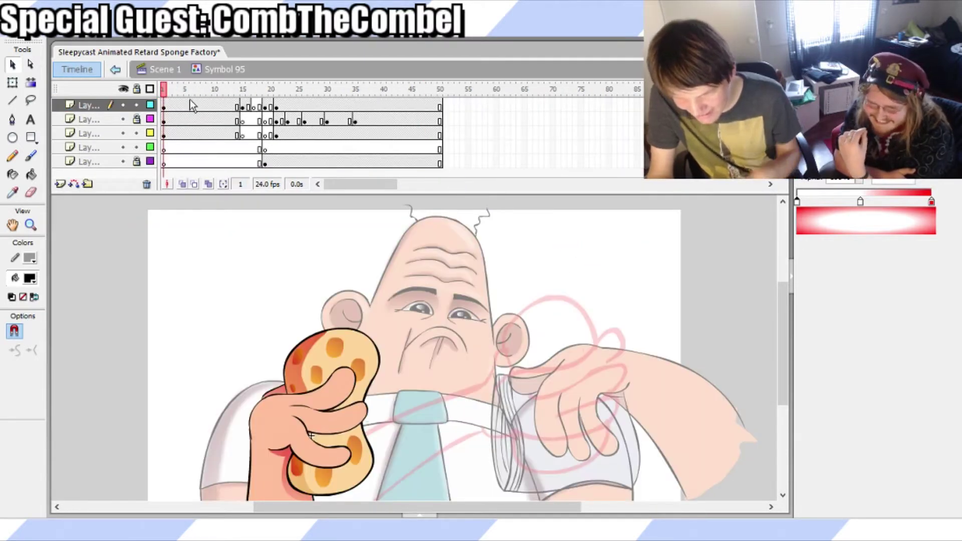
left_click(192, 105)
left_click(220, 106)
left_click(243, 107)
left_click(259, 105)
left_click(276, 105)
left_click(265, 106)
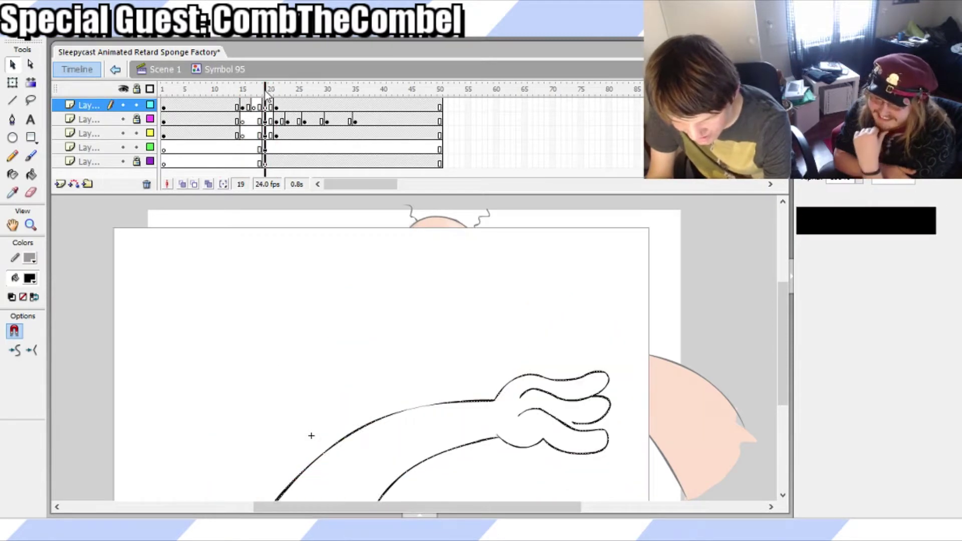
left_click_drag(267, 95, 266, 130)
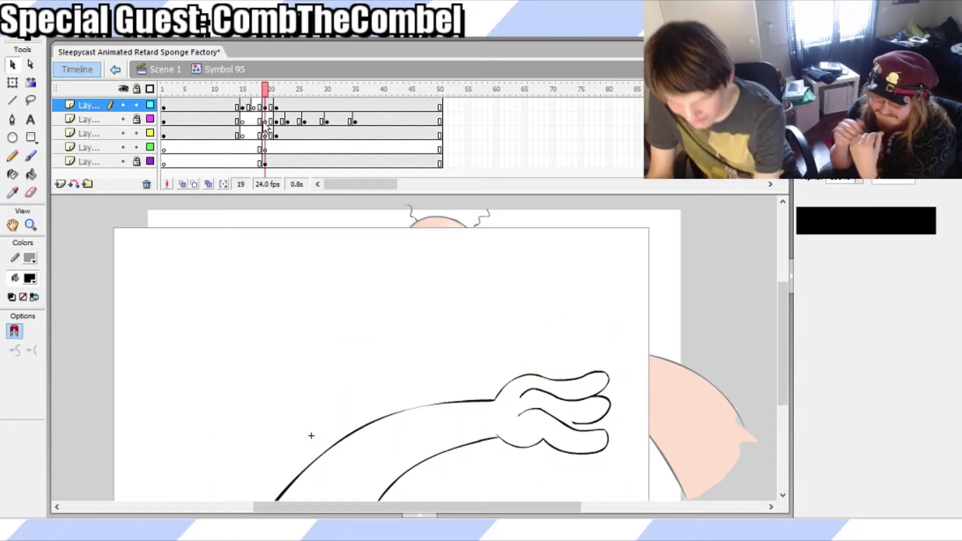
left_click(242, 106)
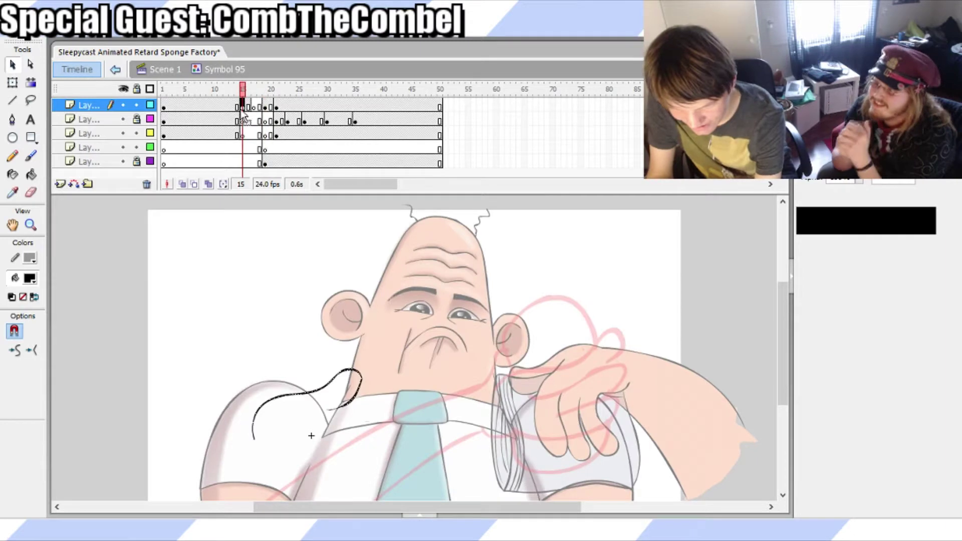
Turn on onion skinning at frame 15 and frame the hand's line art up close
left_click(183, 184)
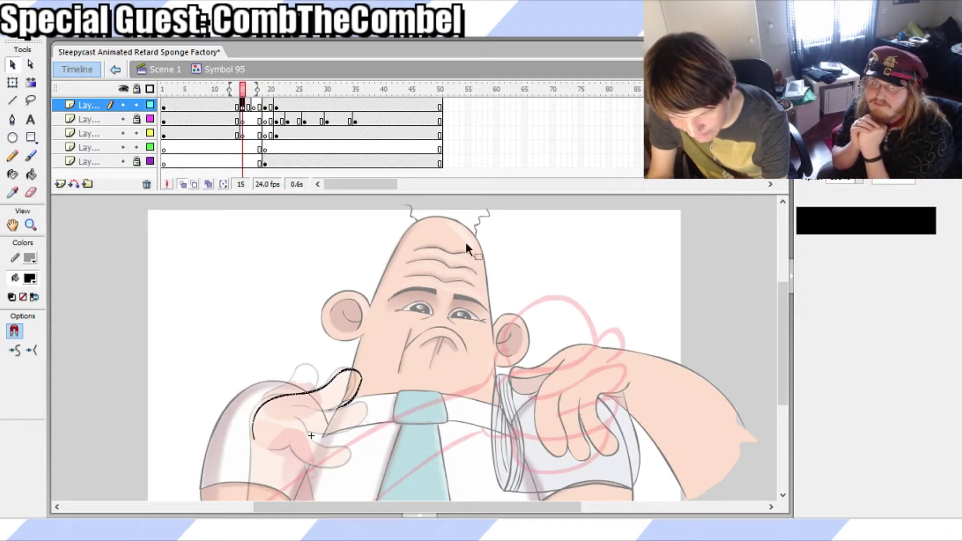
left_click(469, 298)
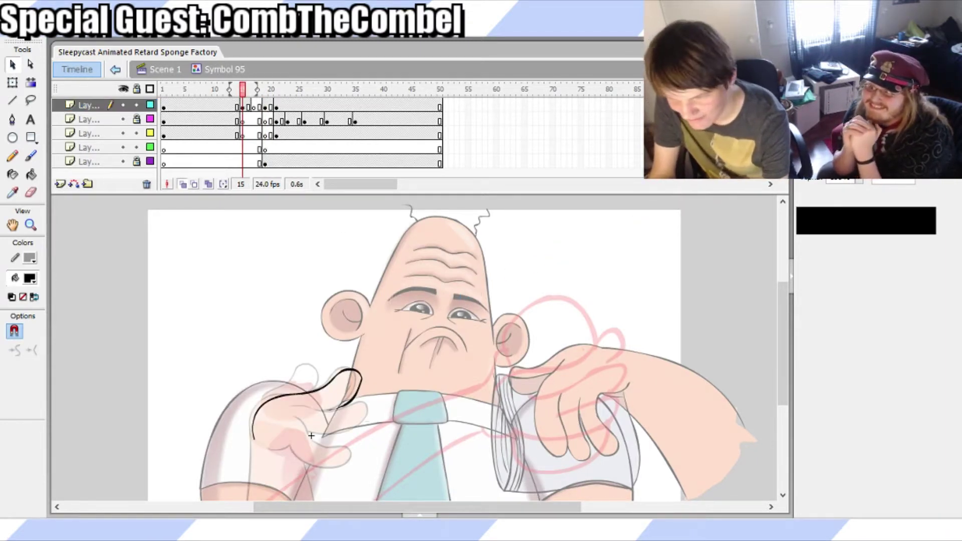
key("ctrl+1")
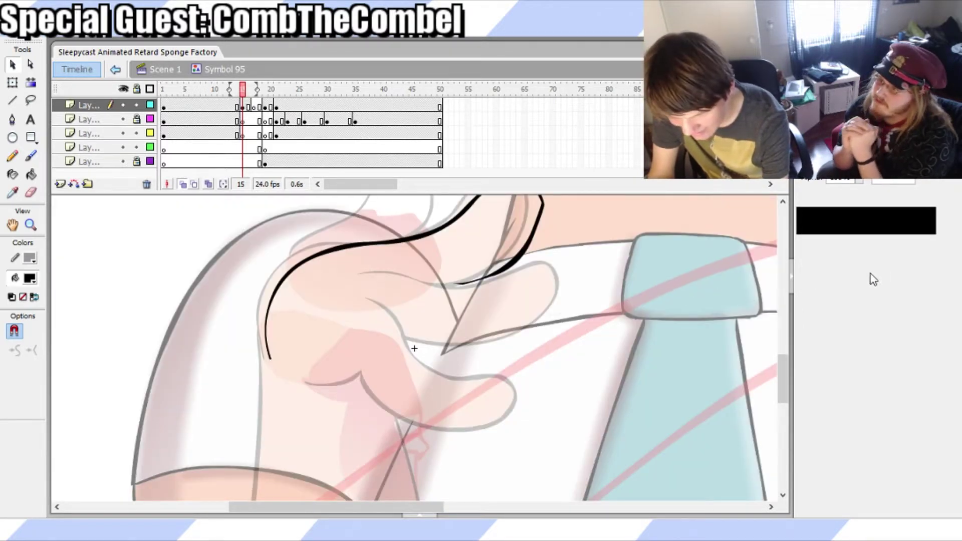
mouse_move(783, 363)
left_mouse_down()
mouse_move(780, 378)
mouse_move(781, 360)
left_mouse_up()
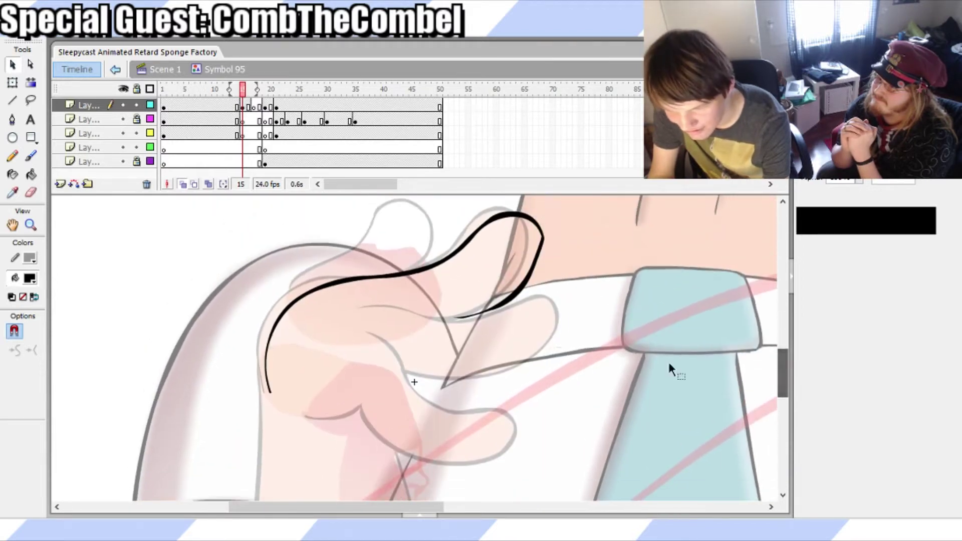
Choose a smaller brush and draw the second finger's outline below the upper finger, retrying the stroke until it fits
key("b")
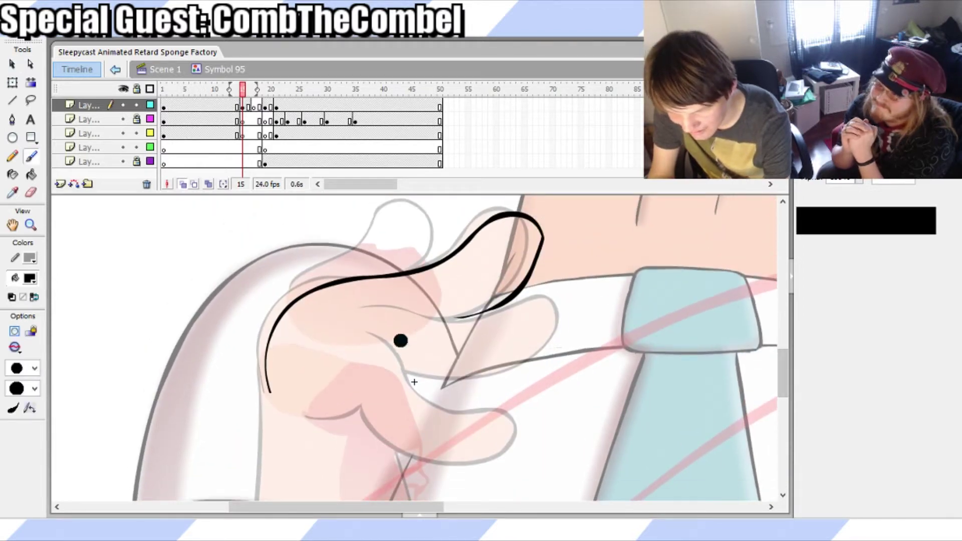
left_click(34, 368)
left_click(17, 381)
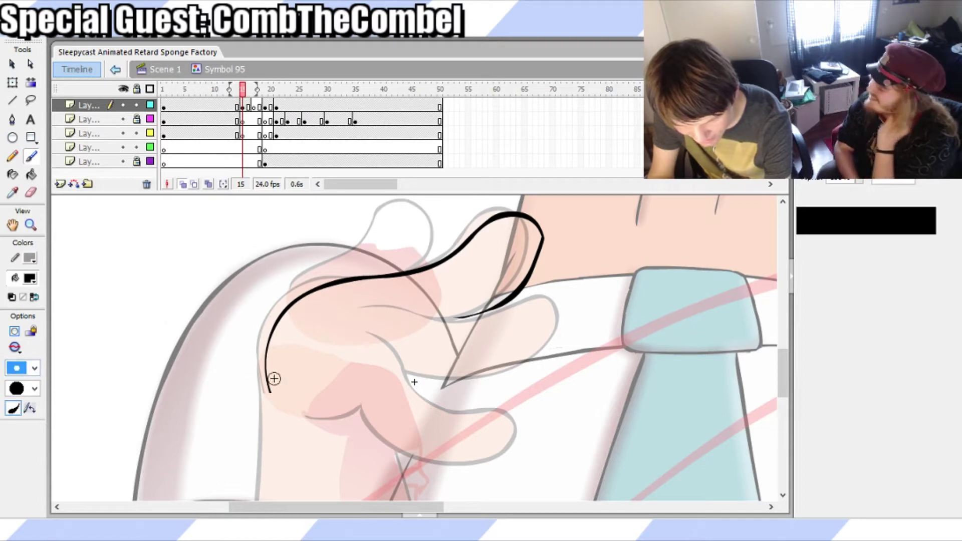
left_click_drag(272, 380, 330, 385)
key("ctrl+z")
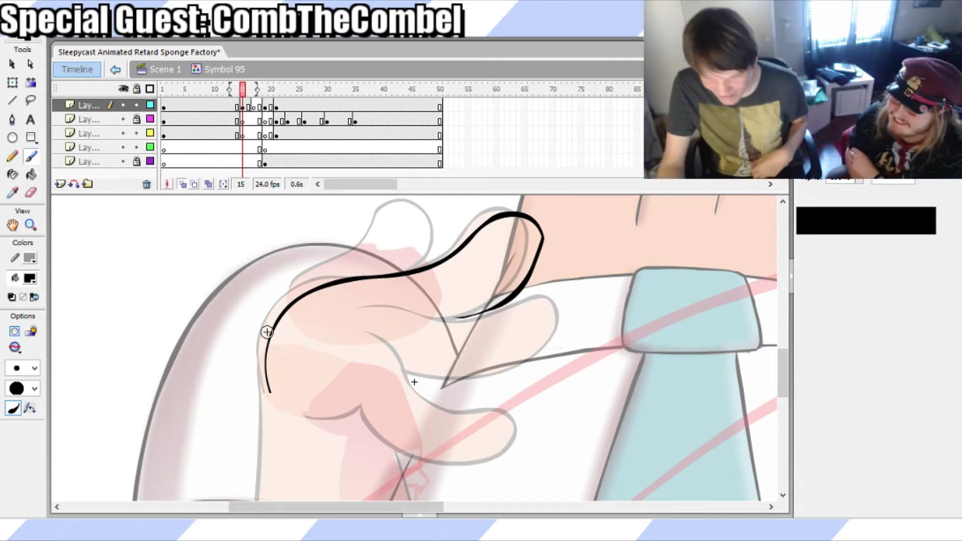
left_click_drag(404, 323, 514, 329)
key("ctrl+z")
left_click_drag(337, 310, 452, 319)
key("ctrl+z")
mouse_move(358, 315)
left_mouse_down()
mouse_move(386, 310)
mouse_move(442, 326)
mouse_move(522, 318)
left_mouse_up()
key("ctrl+z")
mouse_move(357, 312)
left_mouse_down()
mouse_move(445, 328)
mouse_move(532, 306)
mouse_move(547, 329)
mouse_move(524, 360)
mouse_move(456, 377)
mouse_move(373, 353)
left_mouse_up()
Erase the second finger's tip and lower edge, keeping only its upper line
key("q")
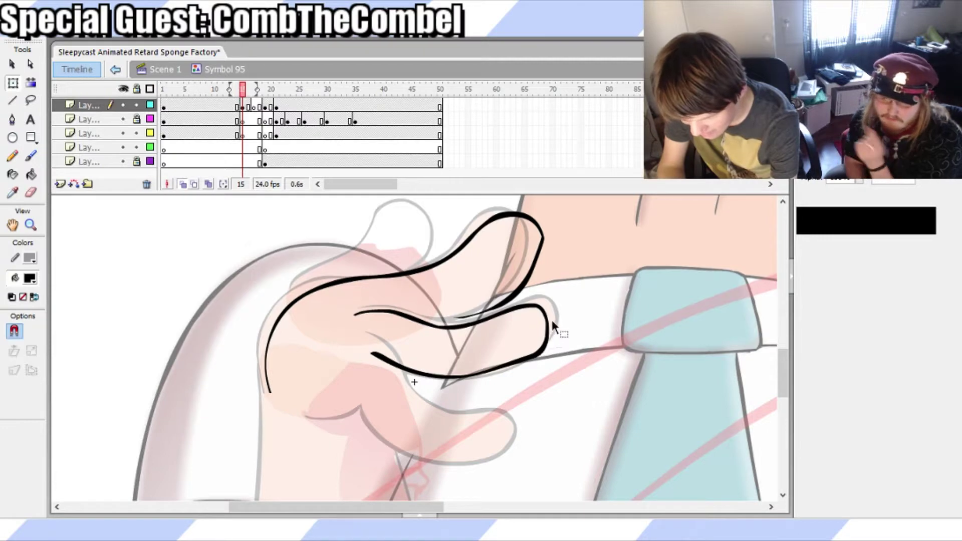
key("e")
mouse_move(543, 311)
left_mouse_down()
mouse_move(522, 313)
mouse_move(550, 313)
mouse_move(548, 340)
mouse_move(531, 359)
mouse_move(459, 380)
mouse_move(422, 379)
mouse_move(369, 350)
left_mouse_up()
key("b")
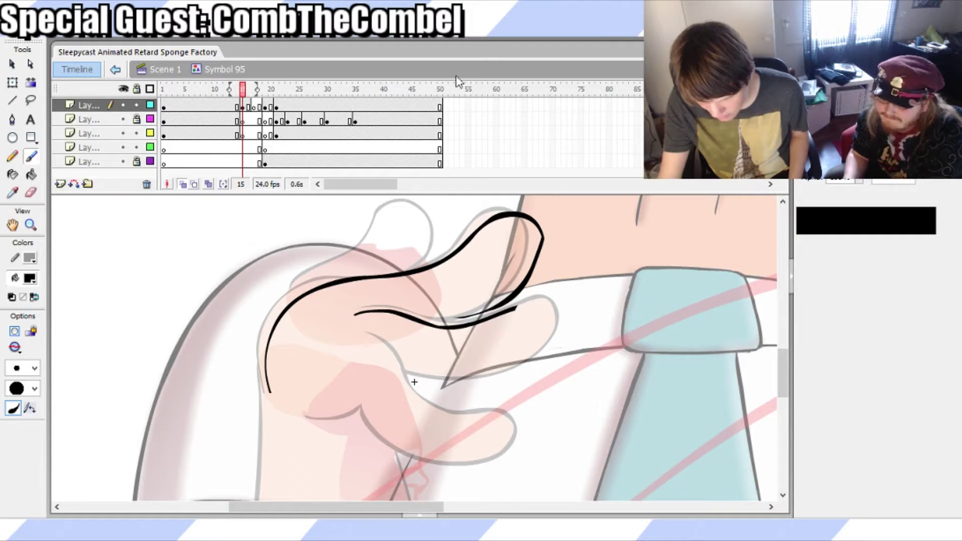
Redraw the second finger's rounded tip and lower edge from the end of its upper line
left_click(244, 107)
left_click(244, 94)
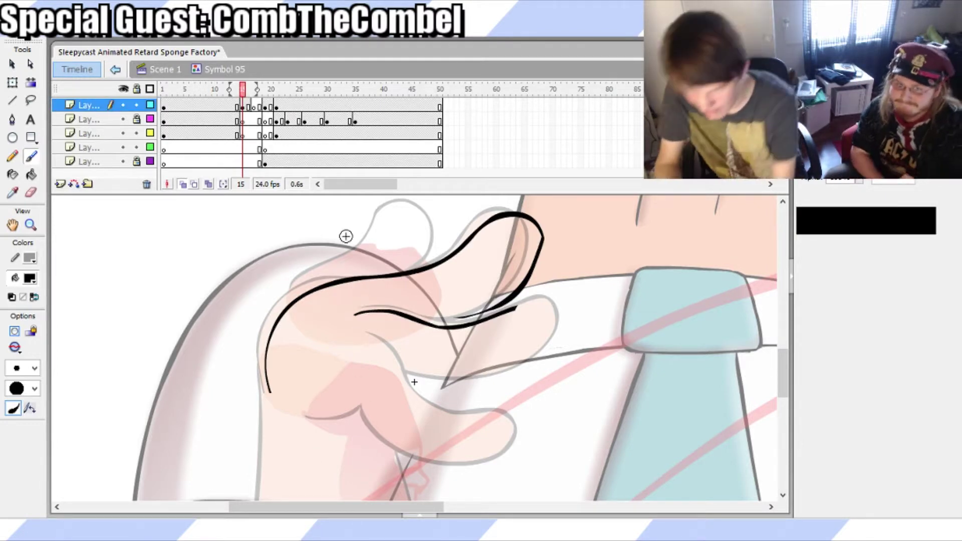
key("ctrl+z")
mouse_move(511, 310)
left_mouse_down()
mouse_move(550, 305)
mouse_move(545, 356)
mouse_move(485, 375)
left_mouse_up()
key("ctrl+z")
mouse_move(507, 309)
left_mouse_down()
mouse_move(543, 312)
mouse_move(509, 311)
mouse_move(561, 351)
mouse_move(519, 307)
mouse_move(560, 316)
mouse_move(546, 357)
mouse_move(476, 384)
mouse_move(404, 379)
left_mouse_up()
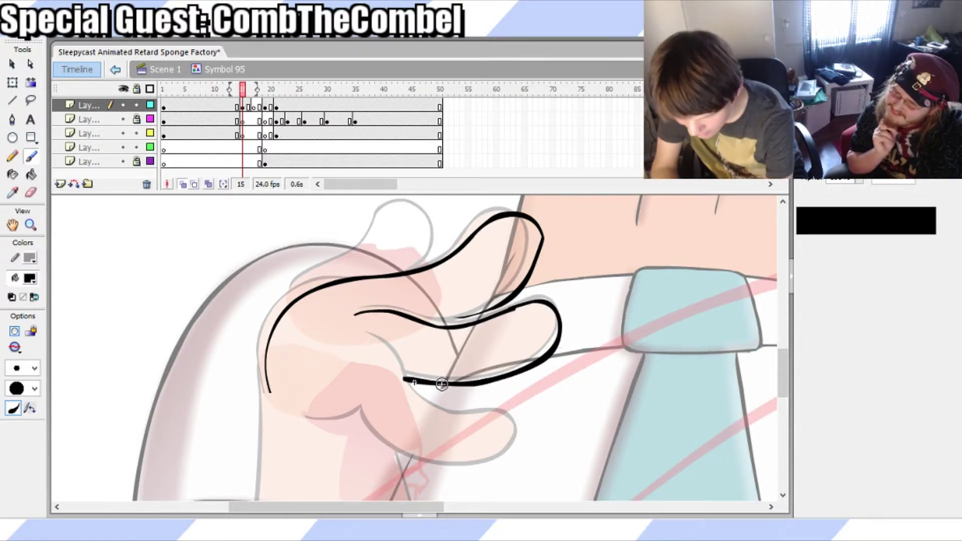
Smooth the second finger's outline and reshape its upper edge near the tip
key("v")
left_click(442, 384)
left_click(34, 353)
left_click(18, 352)
left_click(165, 391)
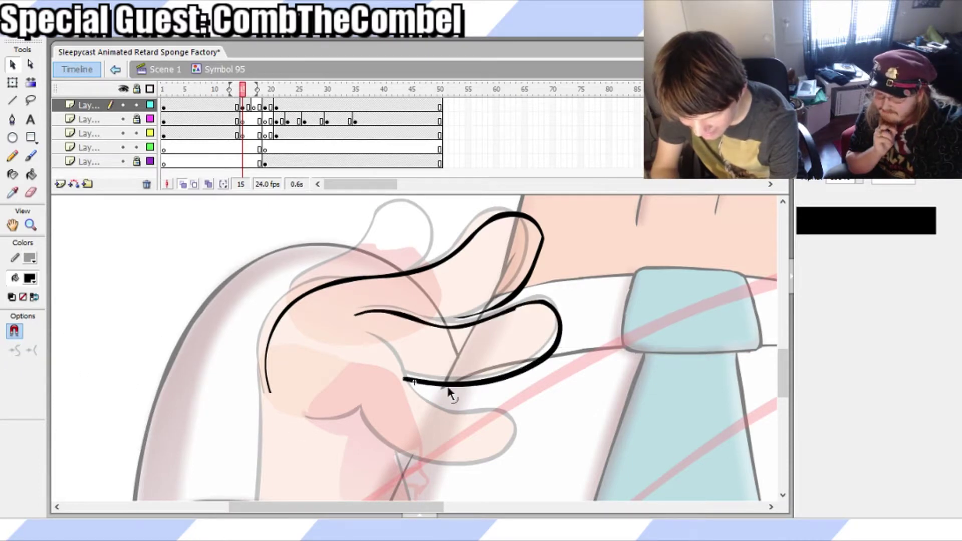
left_click_drag(516, 316, 530, 305)
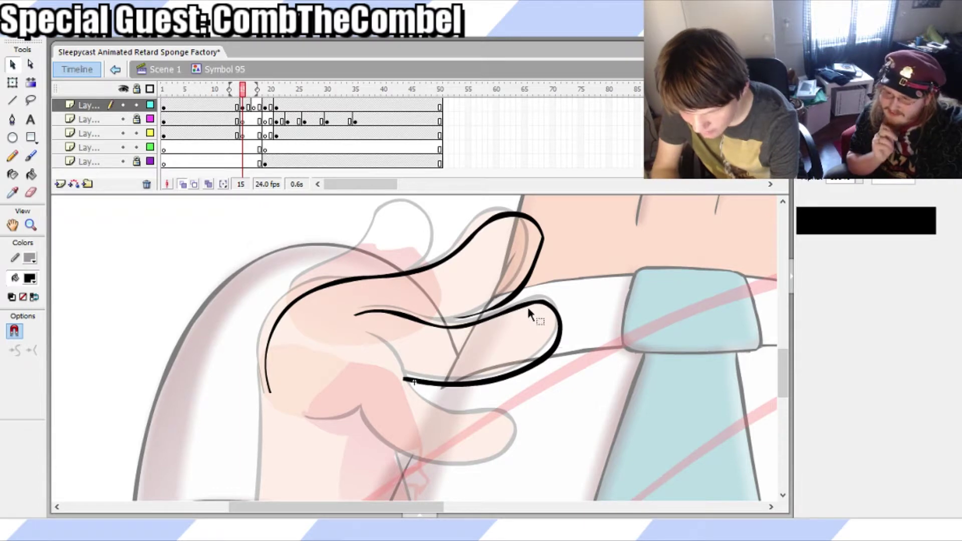
Return to the hand symbol at frame 16 and slim the second finger's lower edge
double_click(529, 310)
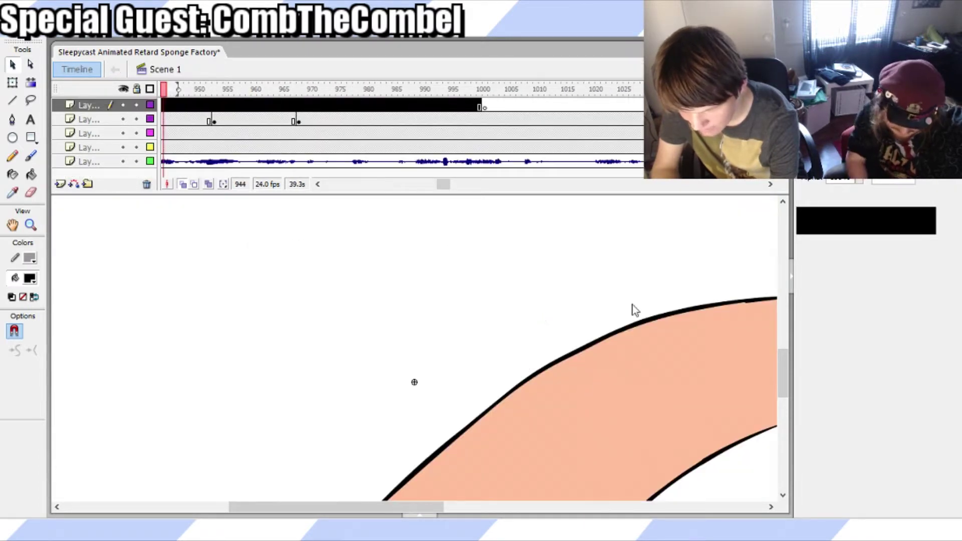
double_click(495, 207)
left_click_drag(244, 91, 249, 94)
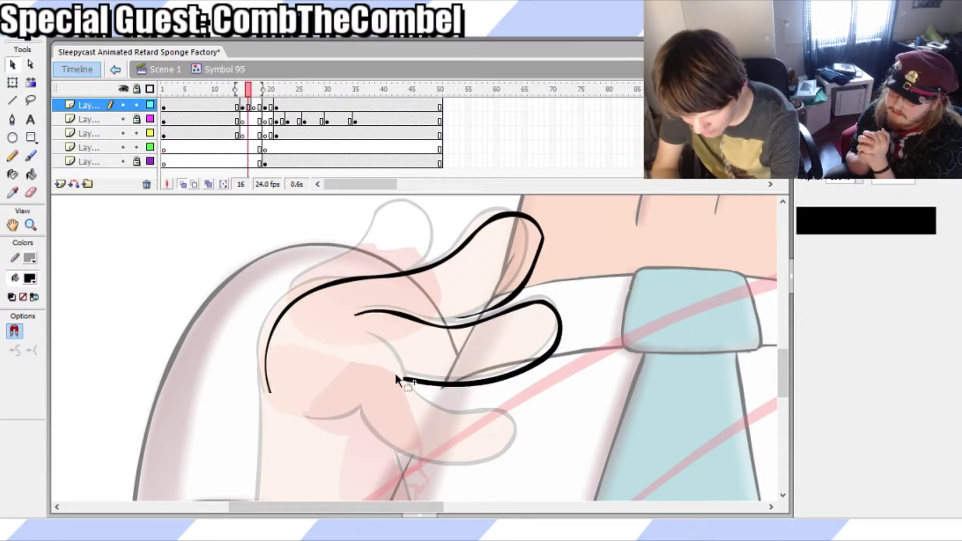
left_click_drag(408, 382, 415, 382)
left_click_drag(523, 374, 557, 353)
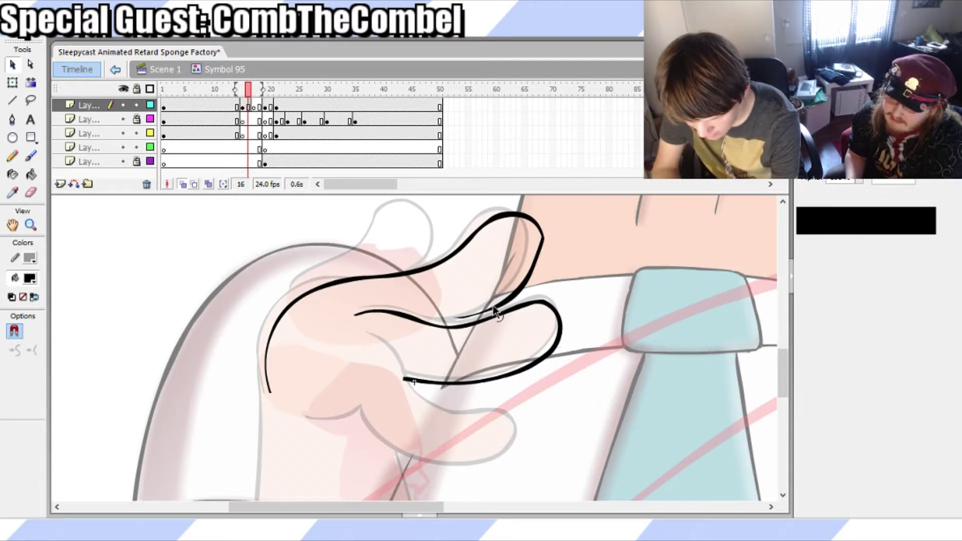
Erase the uneven line beneath the upper finger, redraw it so it joins the second finger, and save the file
key("b")
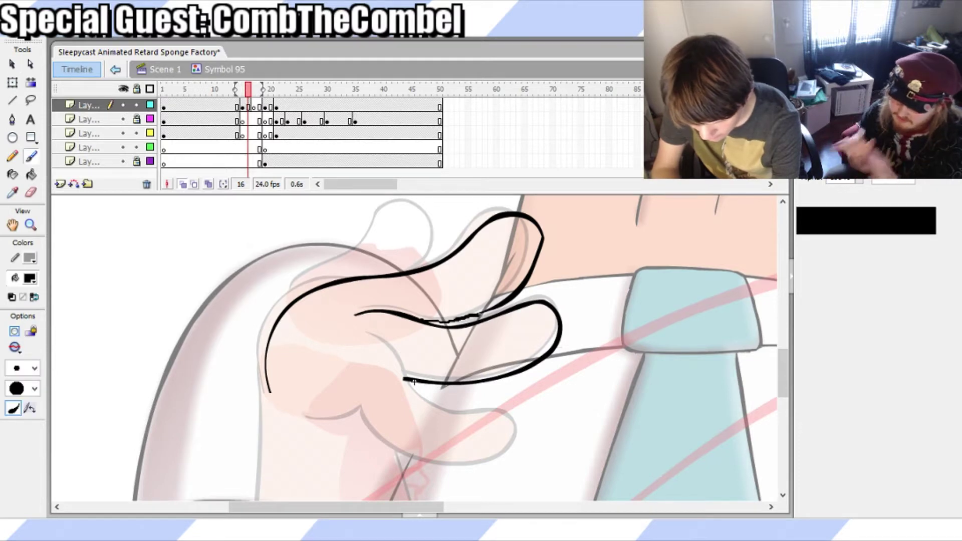
key("e")
key("q")
left_click_drag(470, 325, 510, 293)
key("e")
key("b")
key("ctrl+z")
left_click_drag(436, 325, 505, 300)
key("ctrl+z")
left_click_drag(437, 326, 514, 294)
key("ctrl+z")
left_click_drag(435, 326, 517, 295)
key("ctrl+s")
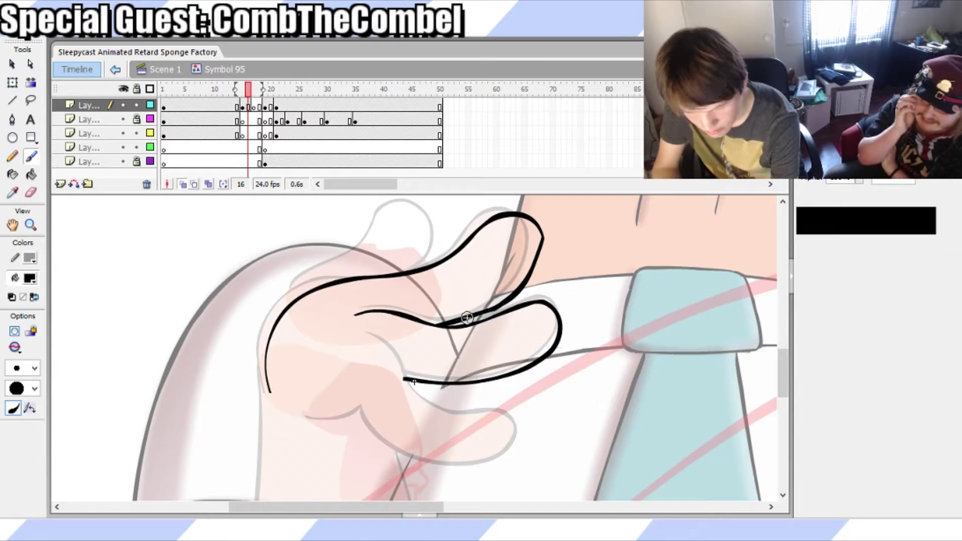
Lasso the upper finger's outer and lower outline and smooth it
key("q")
left_click(474, 318)
left_click(473, 321)
left_click_drag(473, 321, 479, 323)
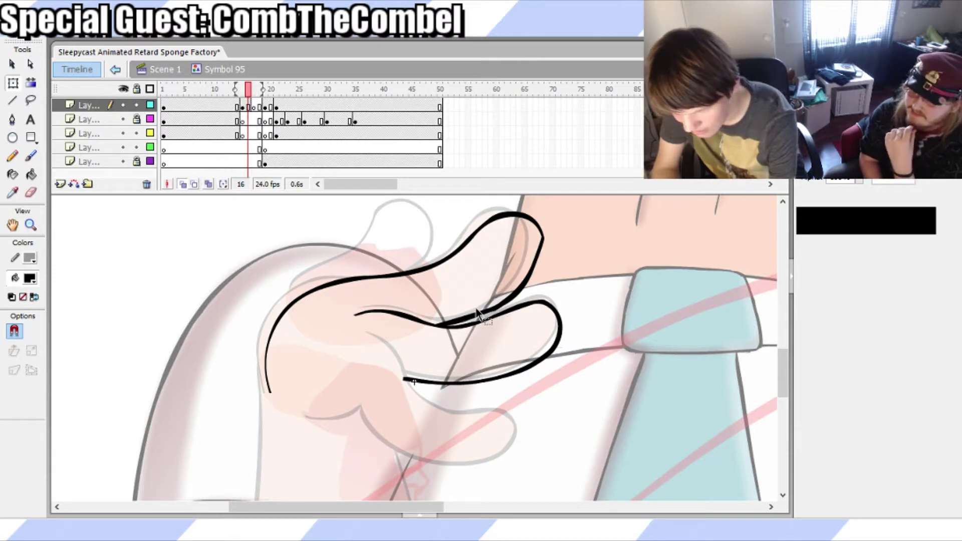
key("l")
left_click_drag(463, 321, 516, 300)
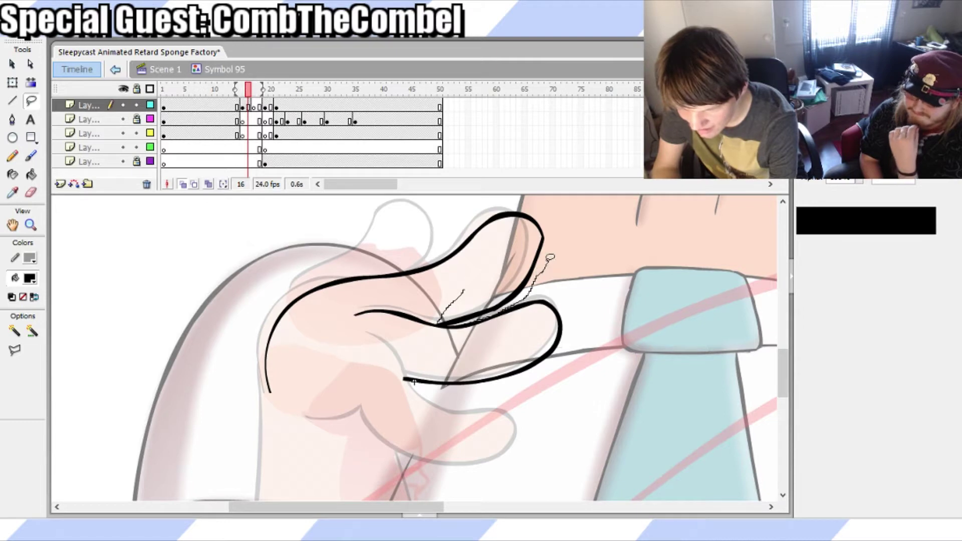
mouse_move(552, 213)
left_mouse_down()
mouse_move(509, 241)
mouse_move(446, 321)
left_mouse_up()
key("v")
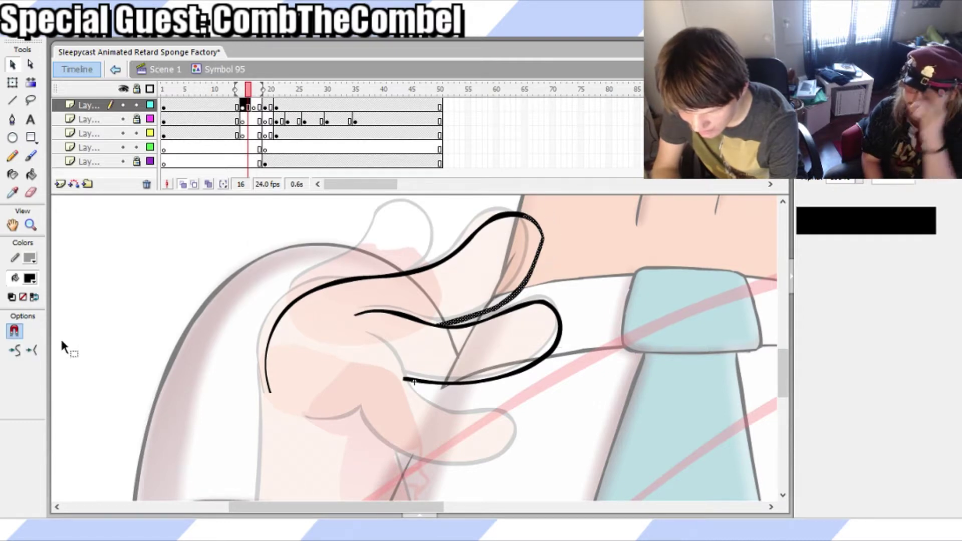
left_click(14, 351)
left_click(15, 351)
left_click(116, 355)
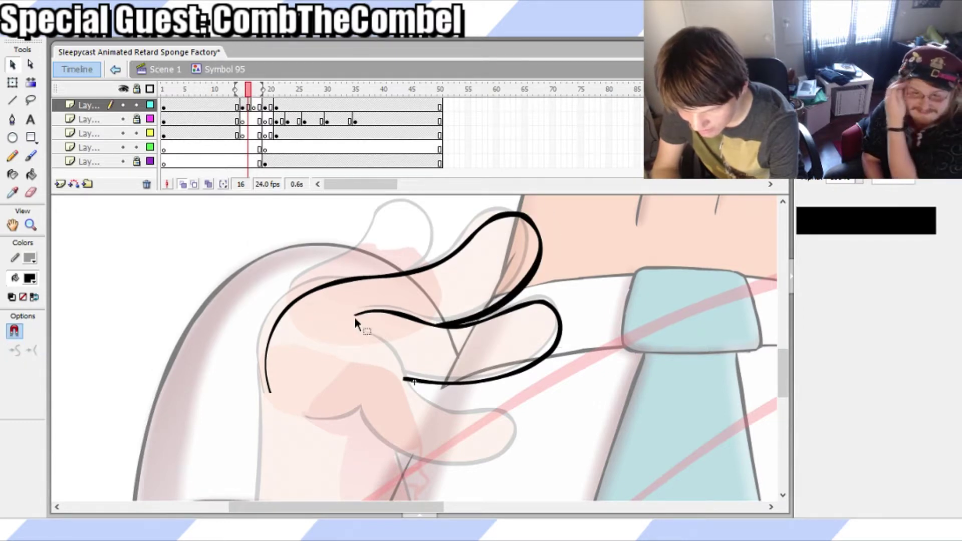
Reshape the upper finger's outer edge into a thinner line and save the file along the way
left_click(523, 287)
left_click(531, 287)
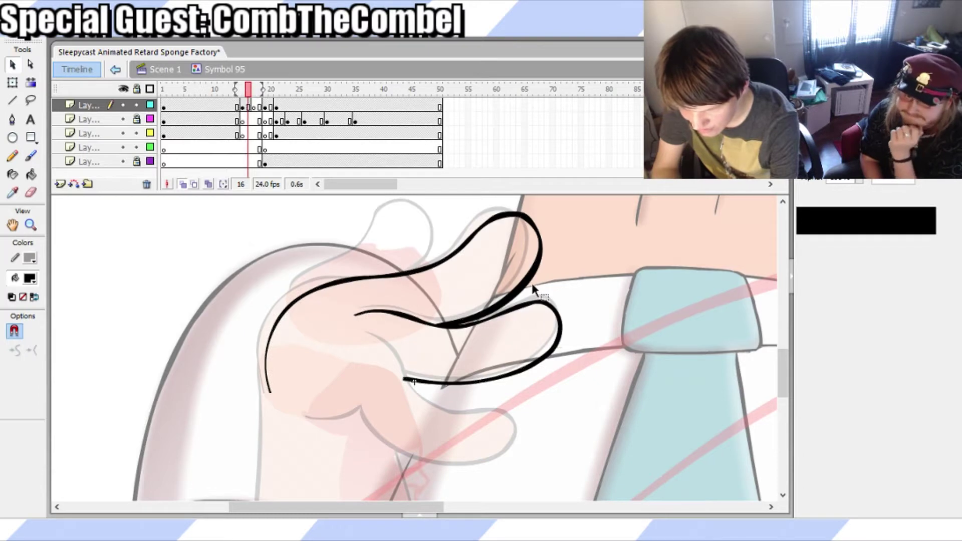
left_click_drag(530, 286, 524, 291)
key("ctrl+s")
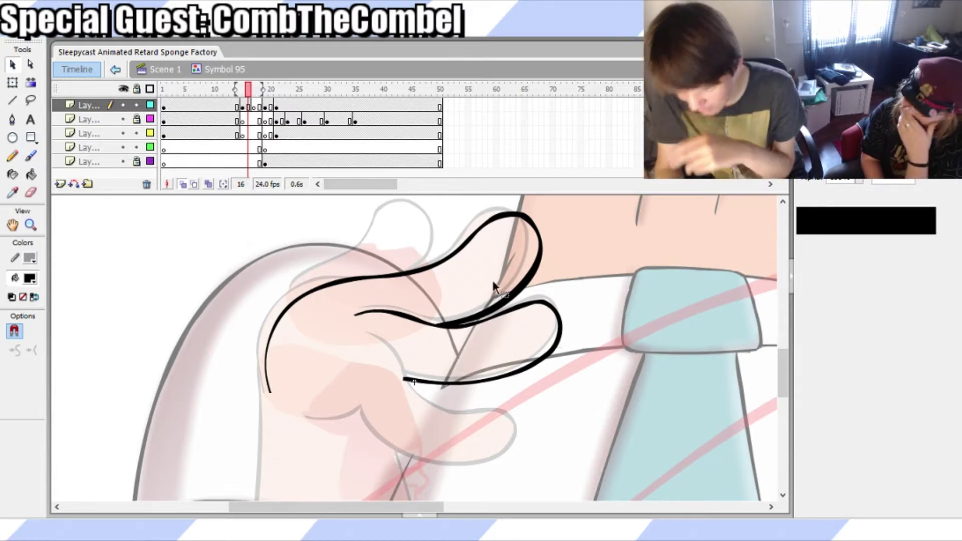
left_click_drag(511, 302, 503, 305)
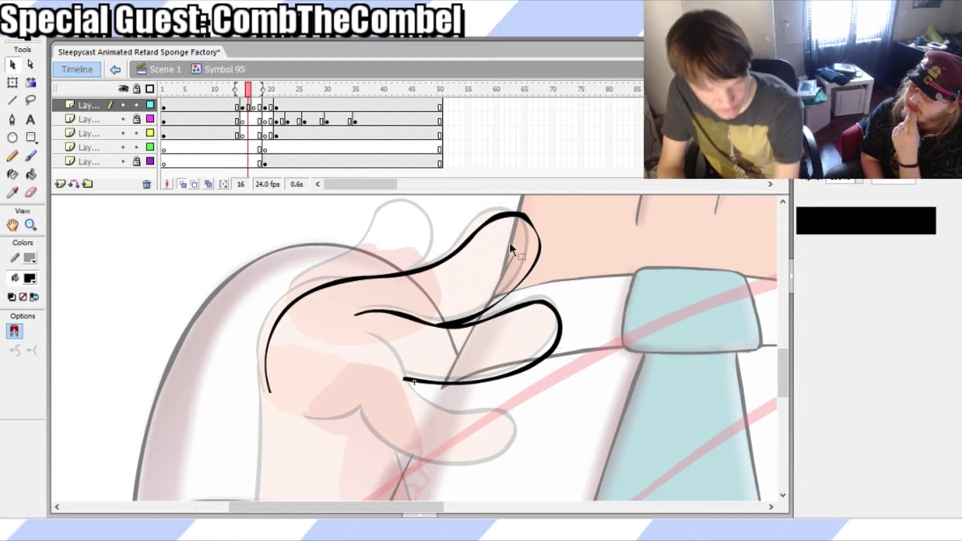
Undo the last reshape of the upper finger's outer edge and thin its lower line where it meets the second finger
key("ctrl+z")
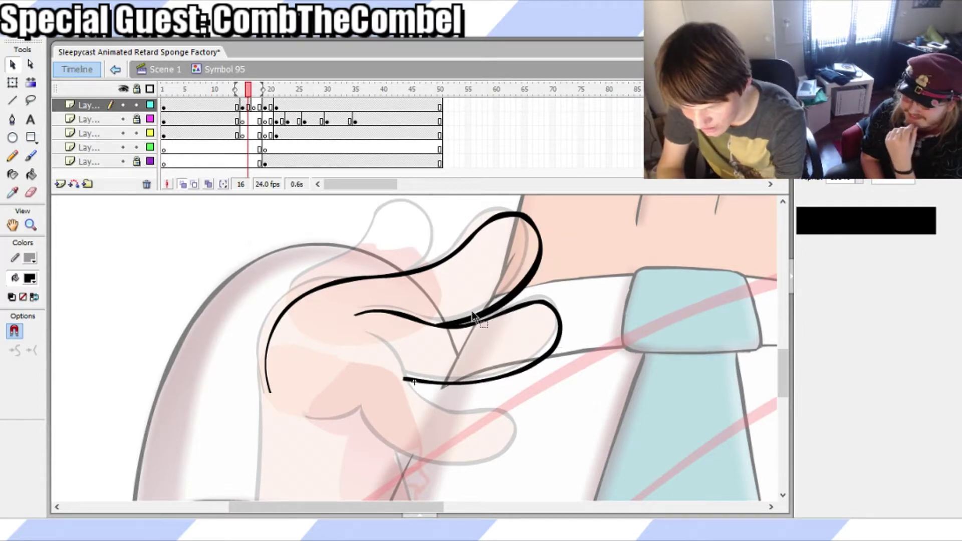
left_click(461, 320)
left_click(468, 315)
mouse_move(463, 320)
left_mouse_down()
mouse_move(471, 319)
mouse_move(438, 330)
left_mouse_up()
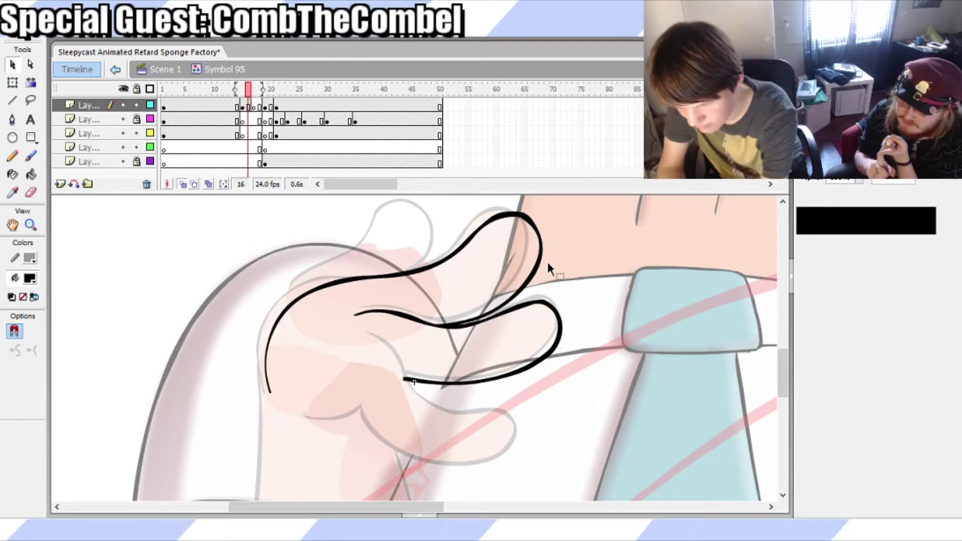
Lasso the upper finger's outline and narrow it slightly with Free Transform
key("l")
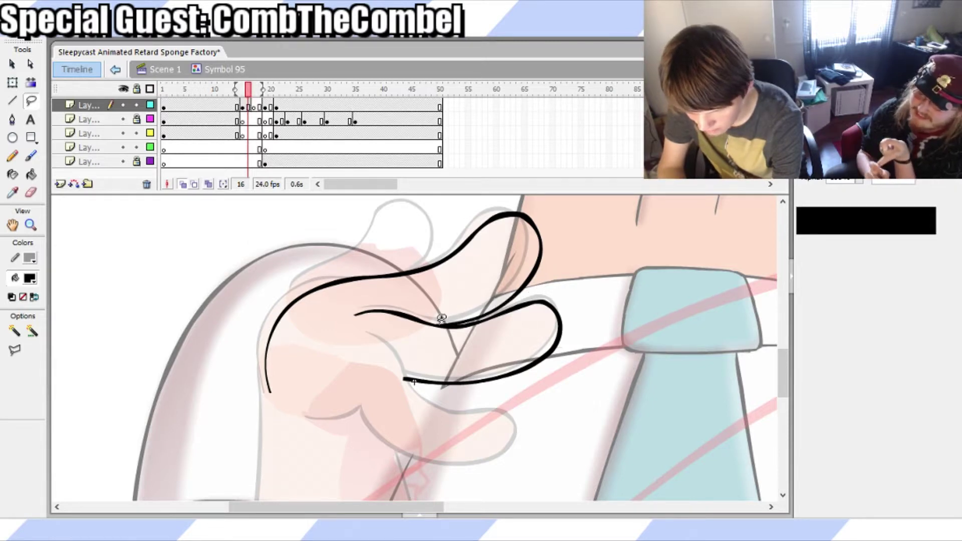
mouse_move(468, 318)
left_mouse_down()
mouse_move(514, 300)
mouse_move(563, 258)
left_mouse_up()
mouse_move(554, 213)
left_mouse_down()
mouse_move(516, 200)
mouse_move(407, 255)
mouse_move(432, 307)
mouse_move(452, 321)
left_mouse_up()
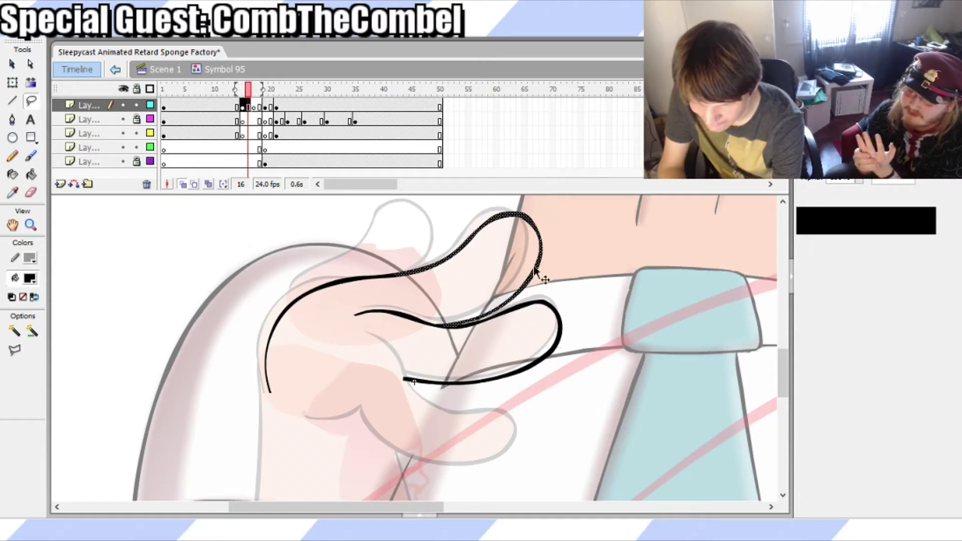
key("q")
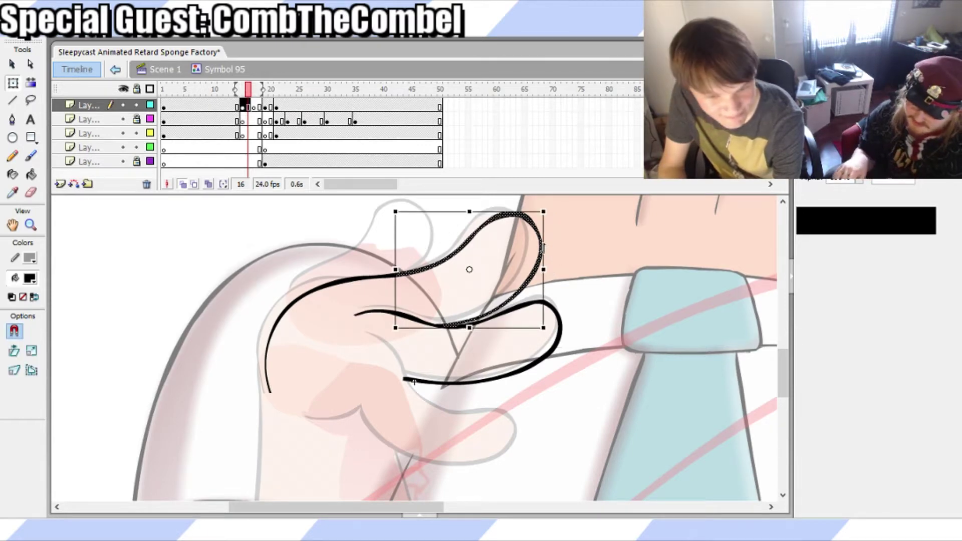
left_click_drag(542, 246, 542, 239)
key("ctrl+z")
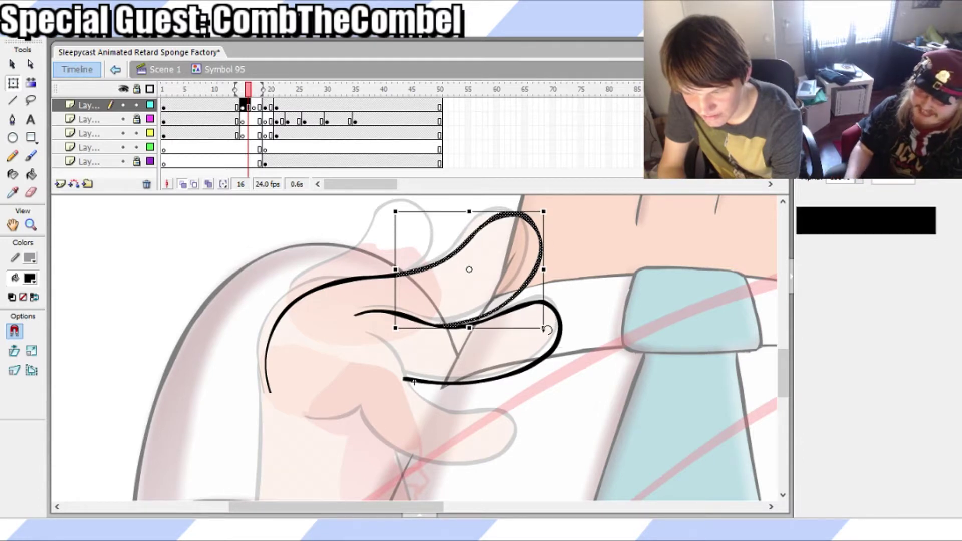
left_click_drag(547, 330, 542, 327)
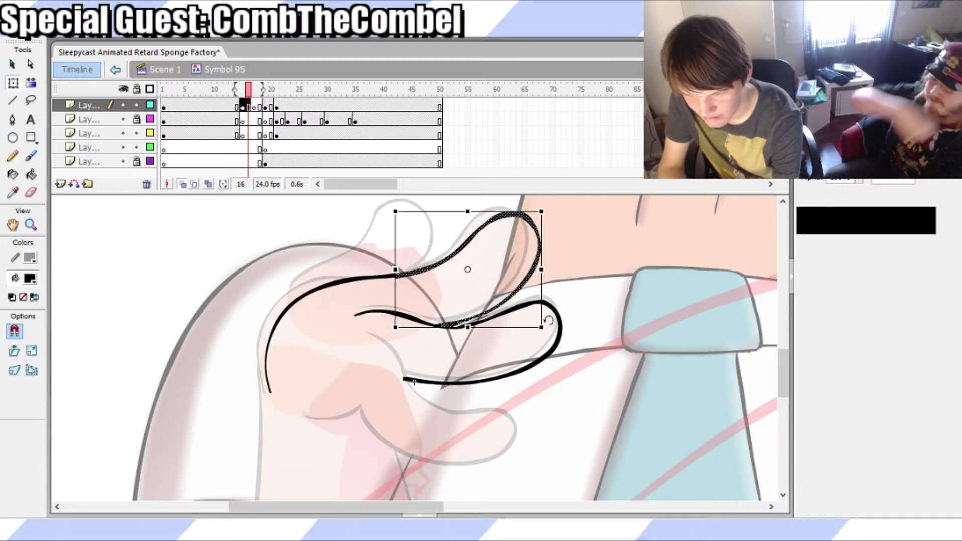
left_click(564, 274)
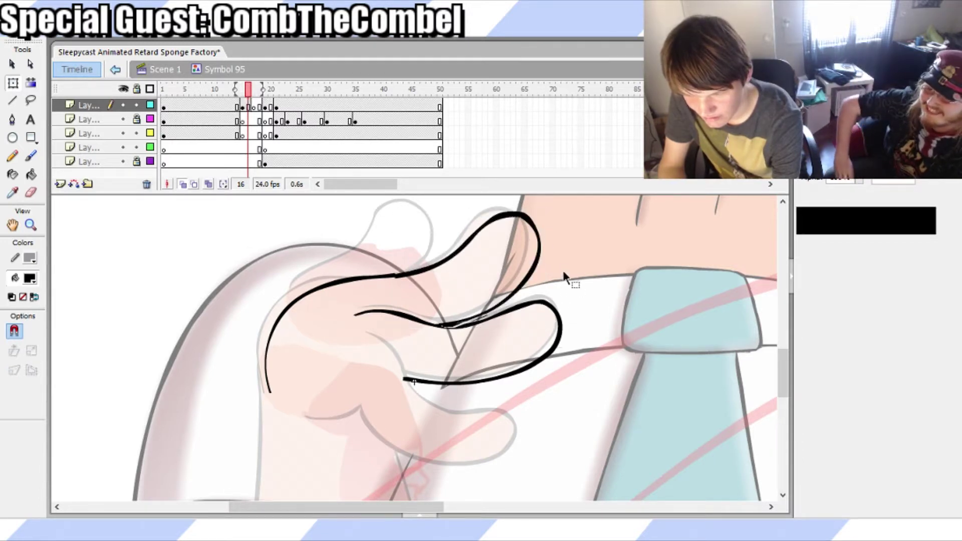
Delete the stray piece between the upper and second fingers' lines and smooth the line where they join
left_click(480, 322)
left_click(483, 321)
key("Delete")
key("b")
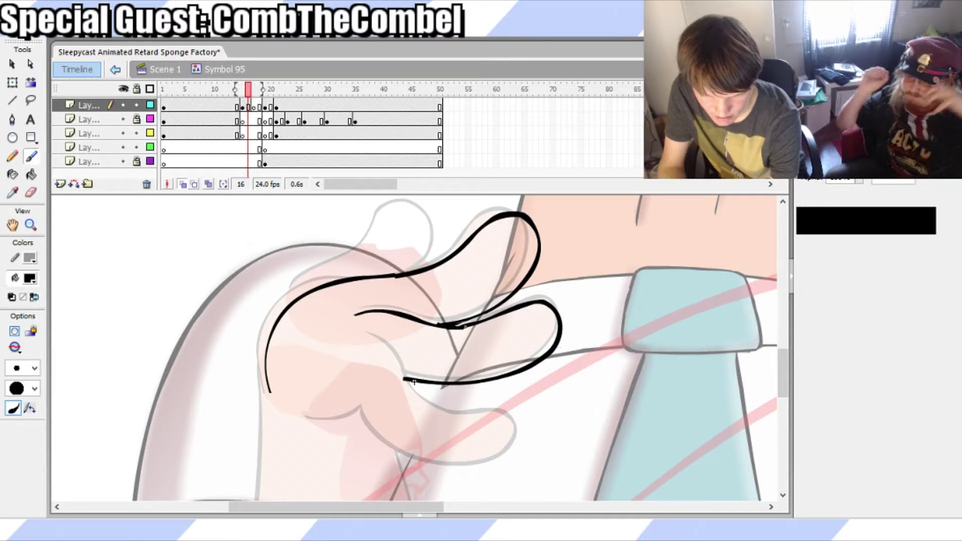
key("v")
left_click_drag(419, 307, 490, 343)
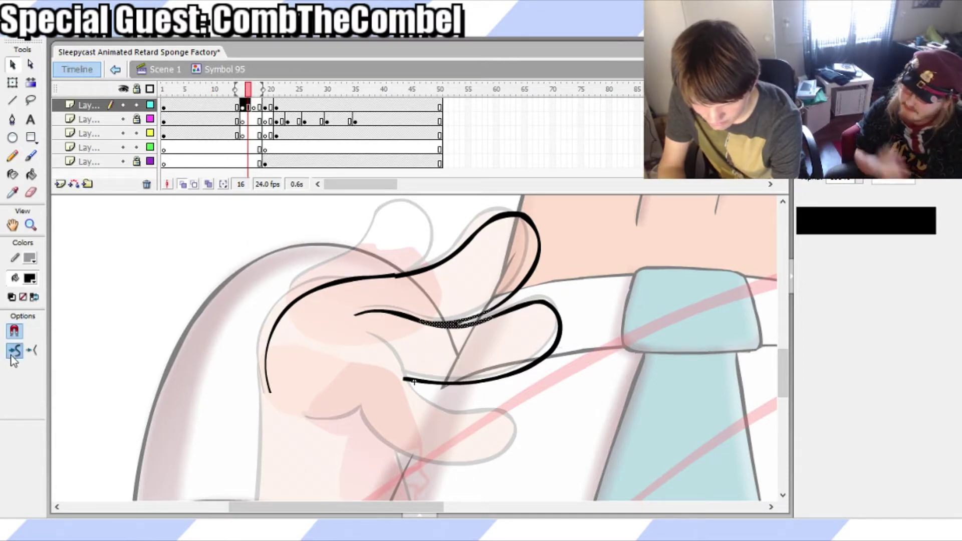
left_click(371, 335)
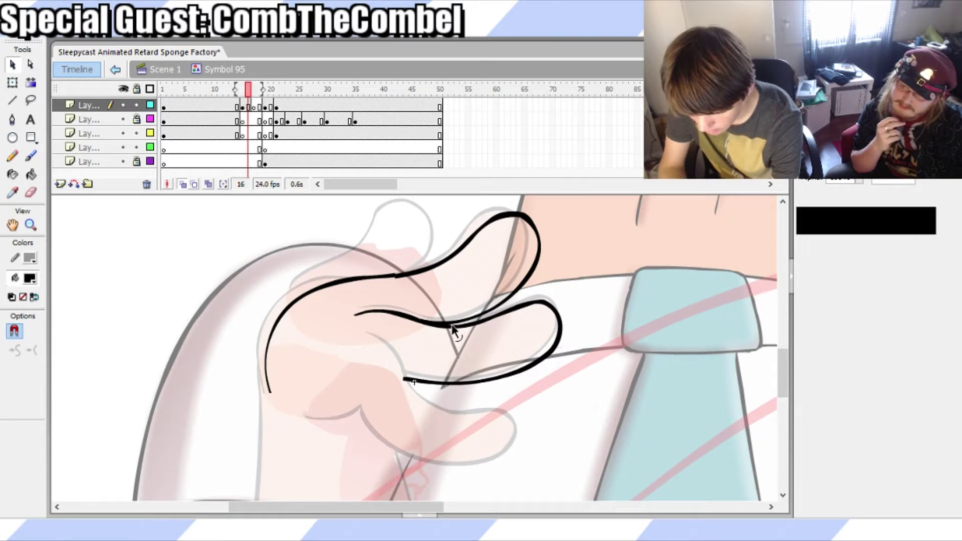
Even out the kink in the upper finger's top line above the palm and save the file
key("b")
key("v")
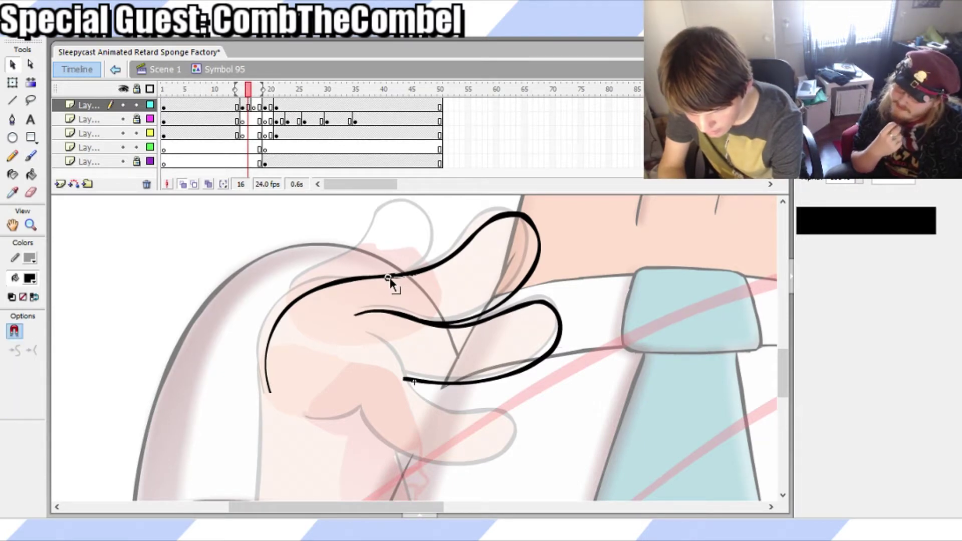
left_click_drag(396, 276, 420, 272)
key("ctrl+s")
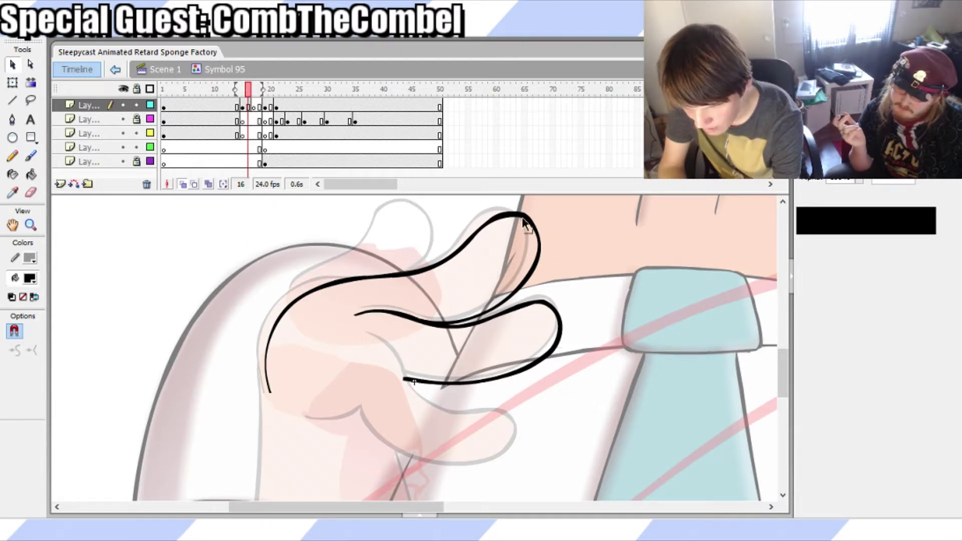
key("b")
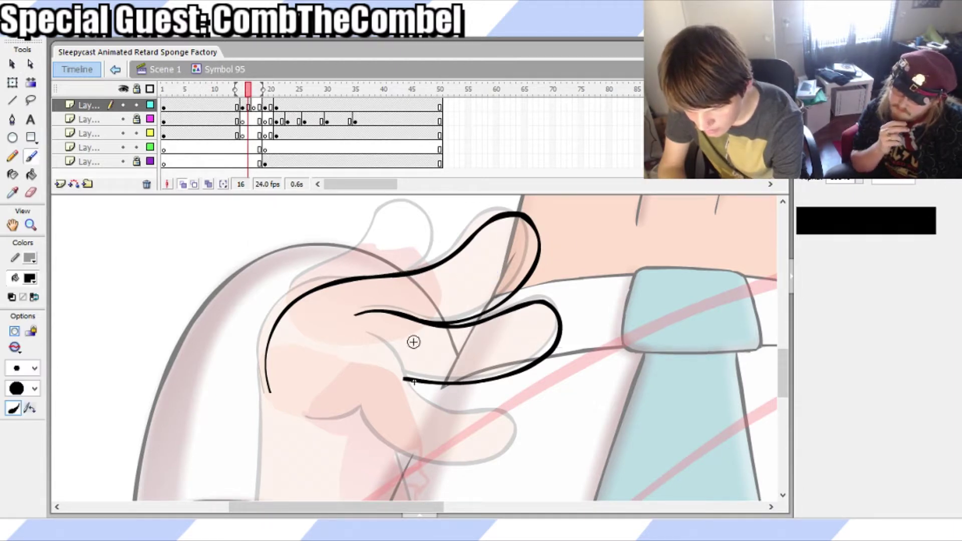
mouse_move(368, 352)
left_mouse_down()
mouse_move(391, 368)
mouse_move(429, 414)
left_mouse_up()
key("ctrl+z")
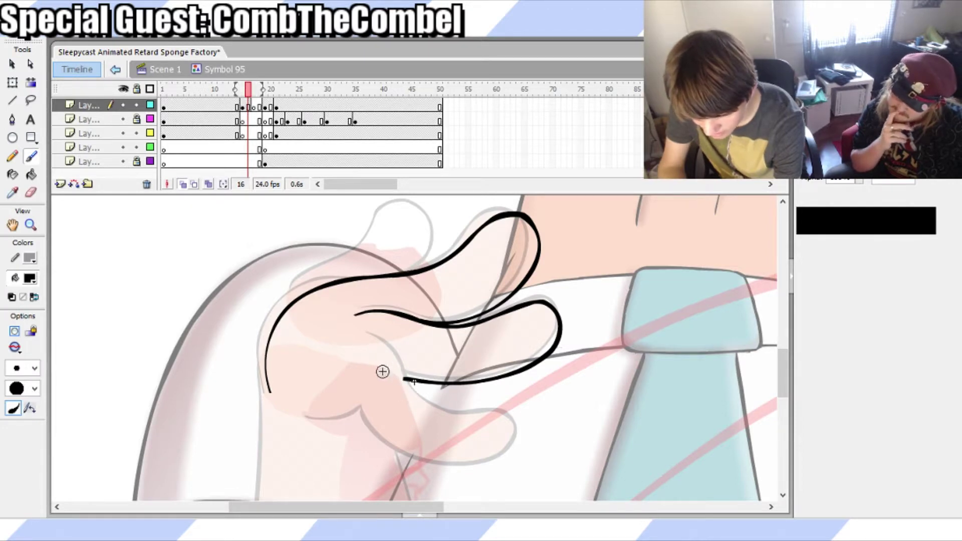
mouse_move(364, 342)
left_mouse_down()
mouse_move(392, 361)
mouse_move(425, 408)
left_mouse_up()
key("ctrl+z")
key("ctrl+z")
Draw the lowest finger's outline with the Brush from the palm around the tip and back, and smooth the stroke
mouse_move(363, 337)
left_mouse_down()
mouse_move(411, 398)
mouse_move(462, 419)
left_mouse_up()
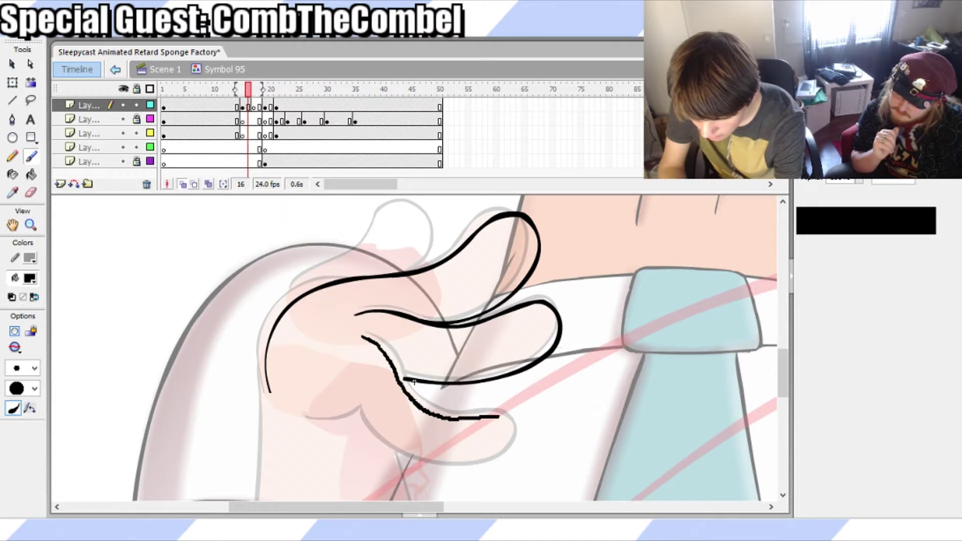
mouse_move(516, 440)
left_mouse_down()
mouse_move(484, 474)
mouse_move(428, 477)
mouse_move(380, 453)
mouse_move(354, 412)
left_mouse_up()
key("q")
left_click(375, 445)
key("v")
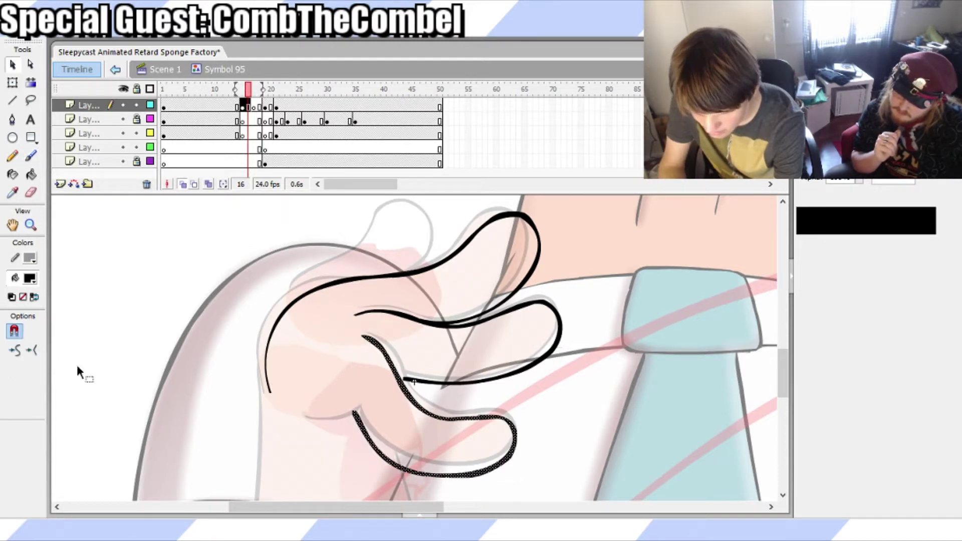
left_click(30, 353)
left_click(20, 353)
left_click(79, 362)
key("ctrl+z")
left_click(523, 422)
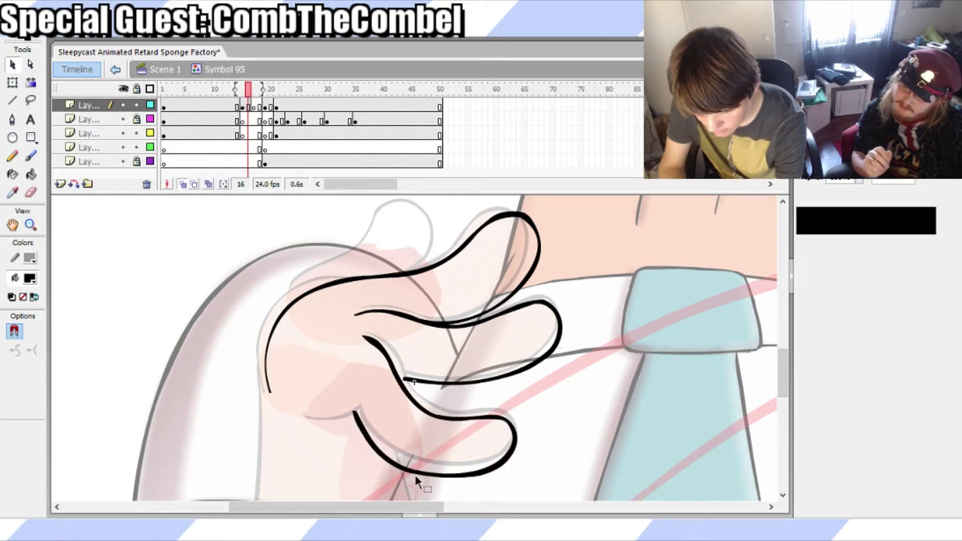
Lasso the lowest finger's underside, move it up slightly to slim the finger, and refine the line at its tip
key("l")
mouse_move(540, 432)
left_mouse_down()
mouse_move(387, 412)
mouse_move(444, 506)
mouse_move(563, 435)
left_mouse_up()
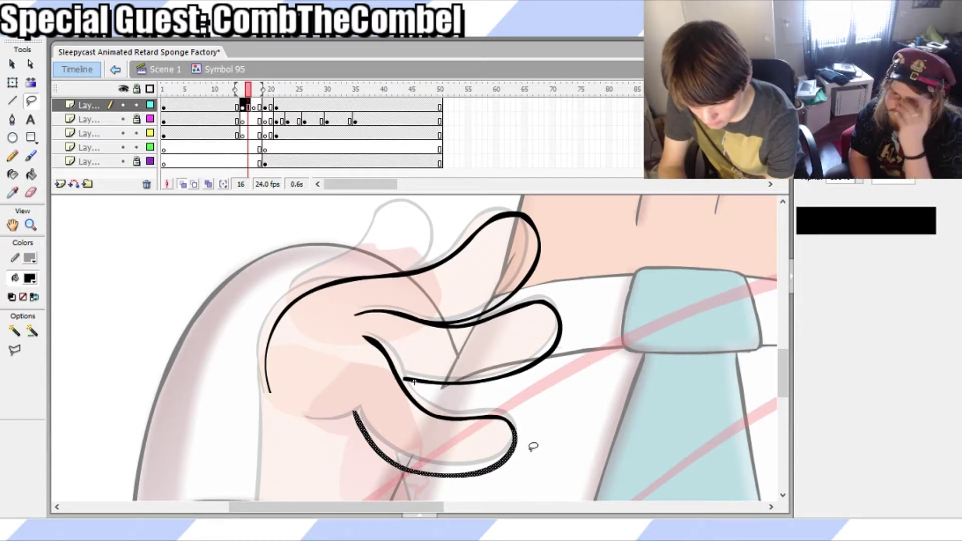
key("q")
left_click_drag(434, 477, 436, 473)
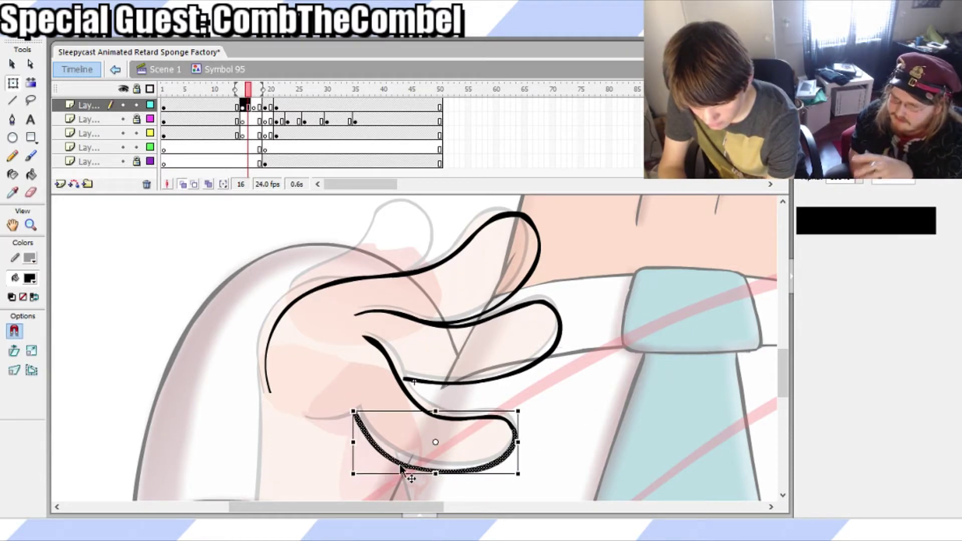
left_click(509, 459, "shift")
left_click(528, 457)
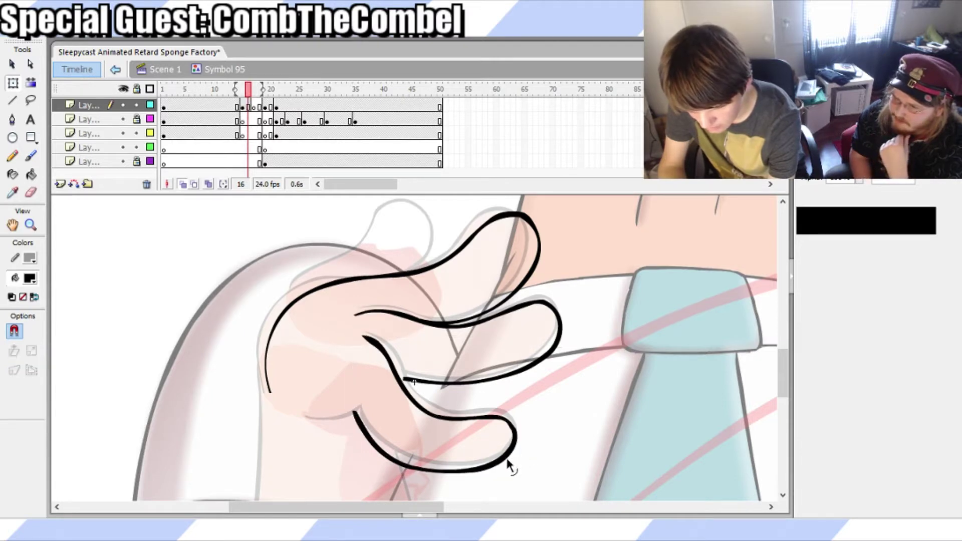
left_click(516, 439)
left_click(563, 389)
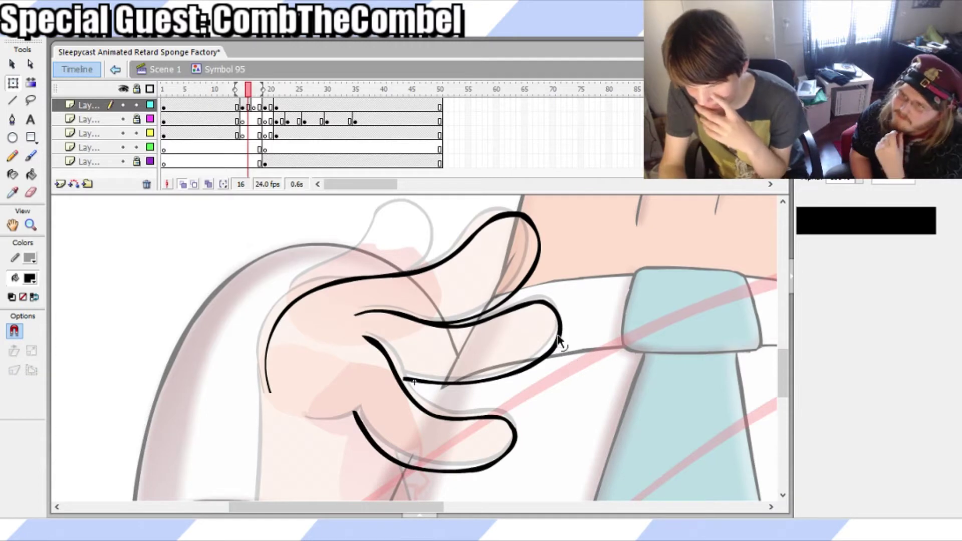
Select the lowest finger's whole outline and nudge it outward and slightly up so its upper line meets the second finger
left_click(517, 434)
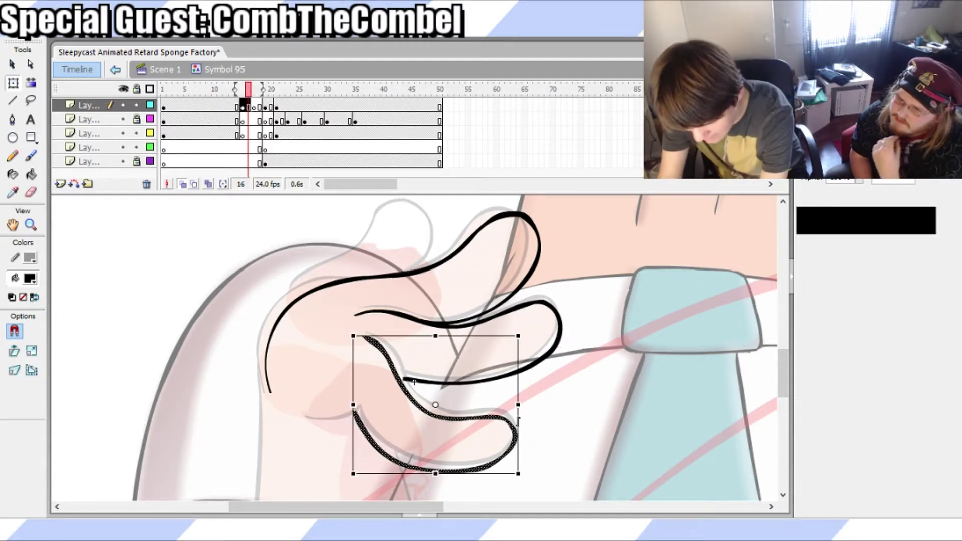
key("shift+Right")
key("shift+Right")
key("shift+Left")
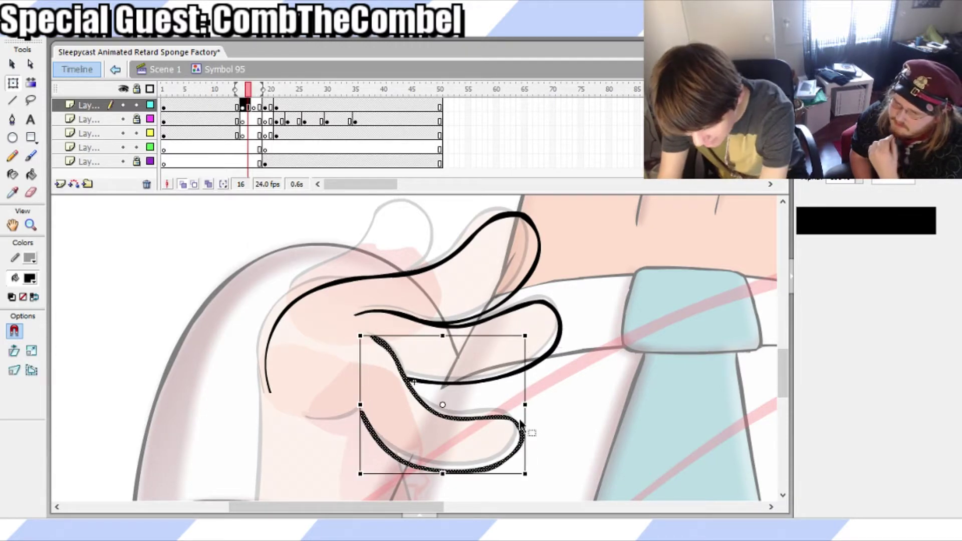
key("Right")
key("Right")
key("Up")
key("Left")
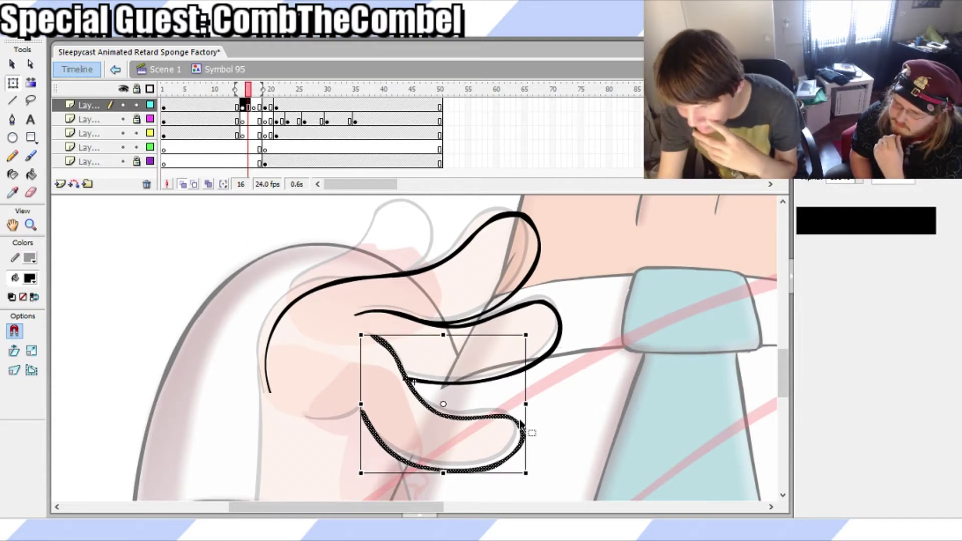
left_click(566, 408)
Play back the hand animation, return to frame 15, and save the file
left_click_drag(249, 90, 203, 74)
key("Return")
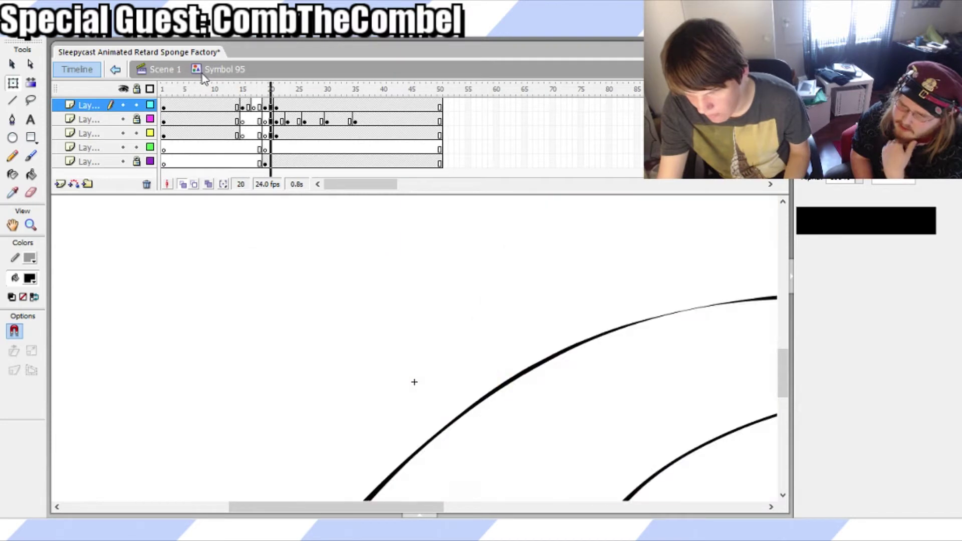
left_click(242, 106)
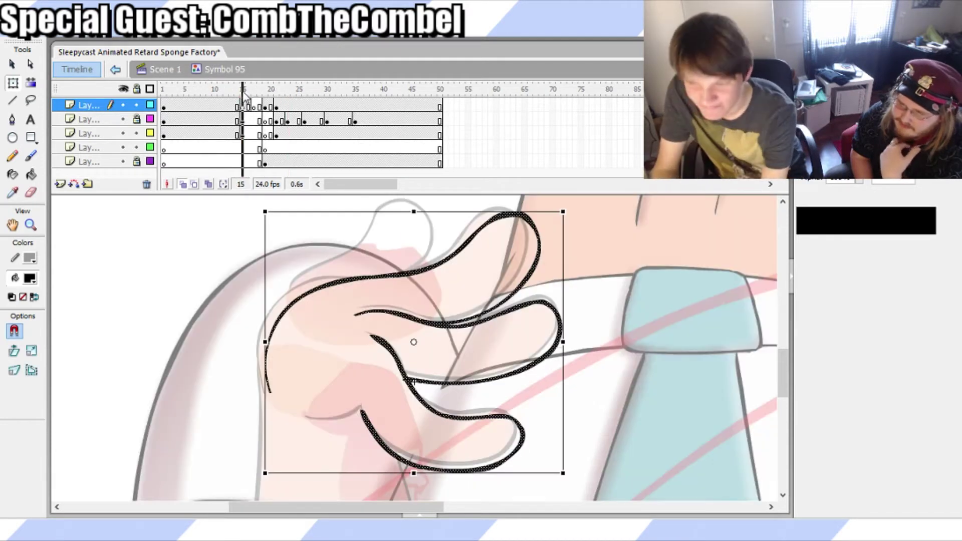
key("ctrl+s")
Thin the start of the lowest finger's upper line near the palm, save the file, and smooth that section
key("b")
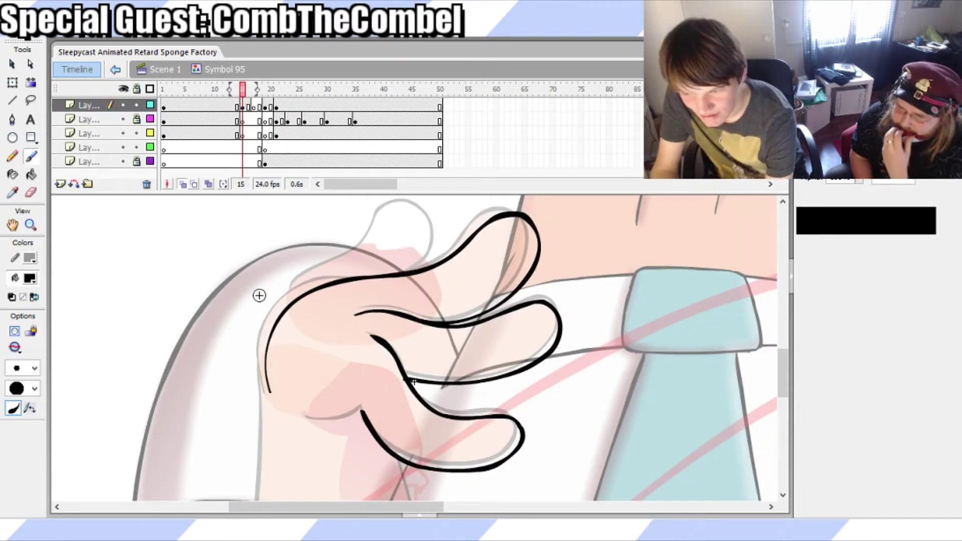
key("q")
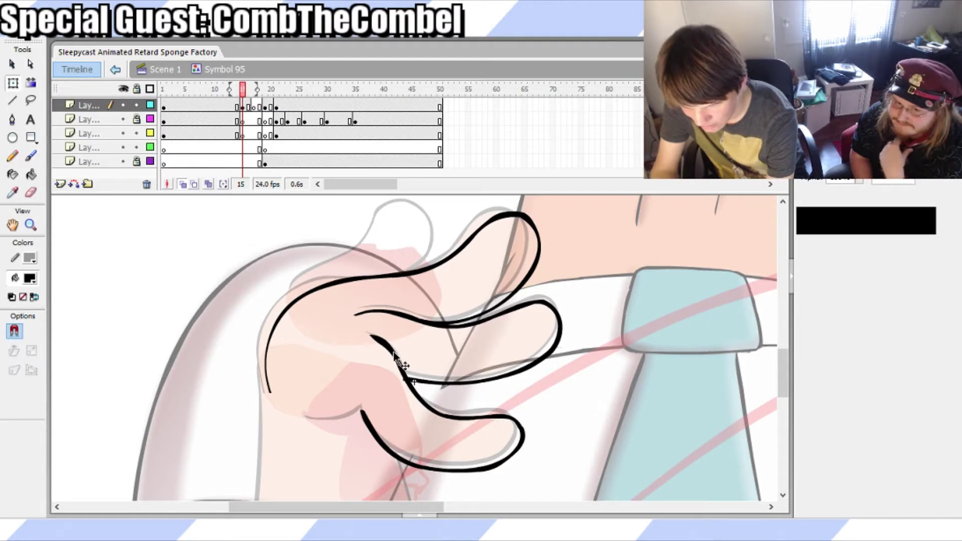
left_click_drag(395, 352, 400, 354)
key("ctrl+s")
key("v")
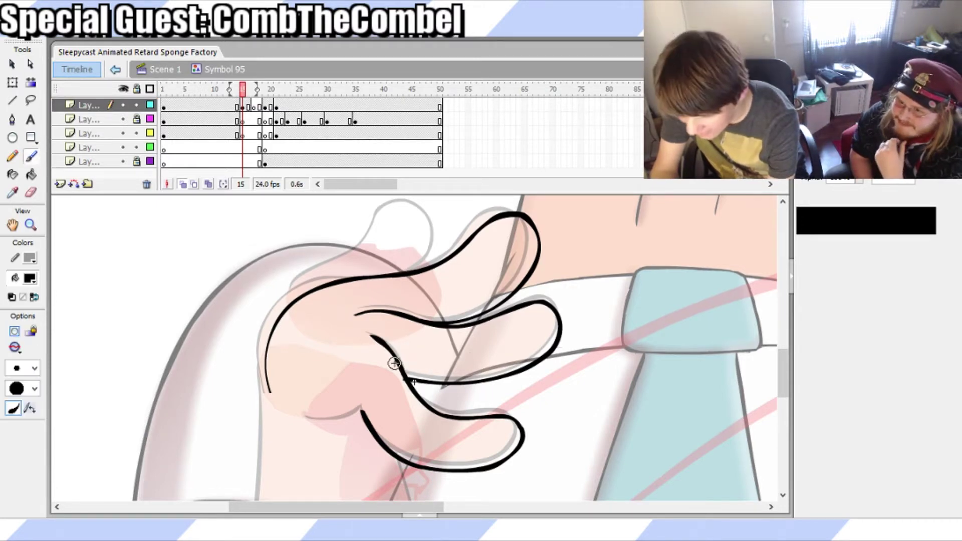
mouse_move(360, 331)
left_mouse_down()
mouse_move(425, 383)
mouse_move(412, 382)
left_mouse_up()
left_click(15, 351)
left_click(108, 371)
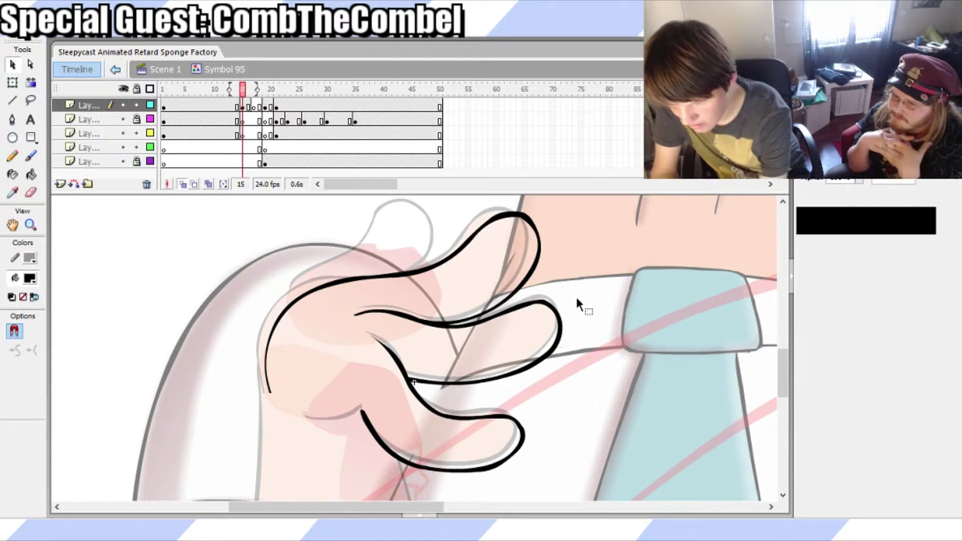
Lasso the outer part of the second finger and stretch it slightly outward with Free Transform
key("l")
mouse_move(564, 290)
left_mouse_down()
mouse_move(532, 288)
mouse_move(488, 315)
left_mouse_up()
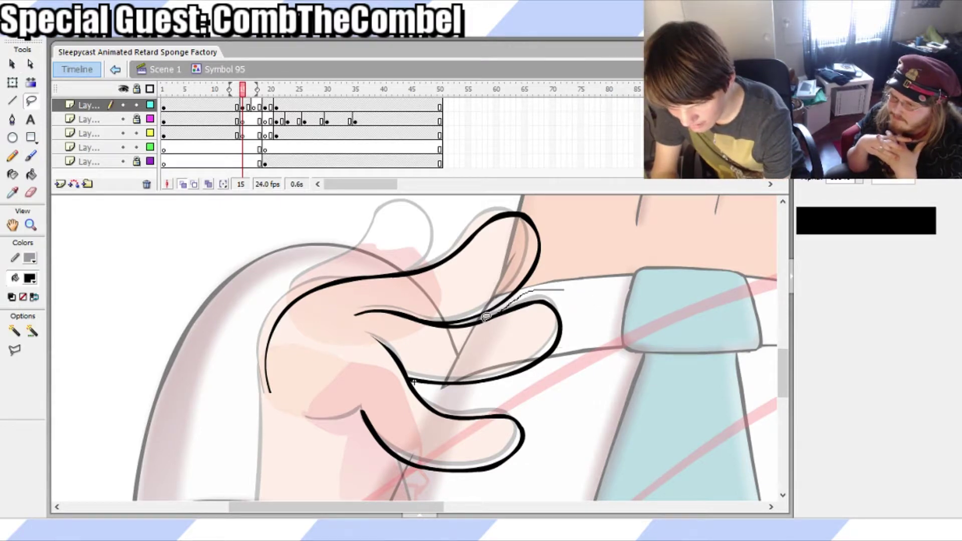
left_click_drag(478, 384, 563, 295)
key("q")
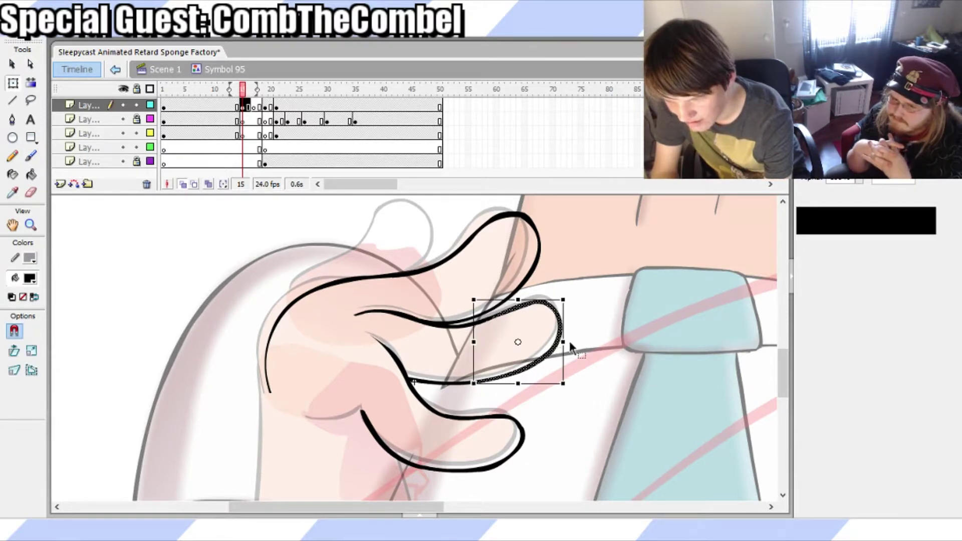
left_click_drag(564, 343, 569, 342)
left_click(594, 337)
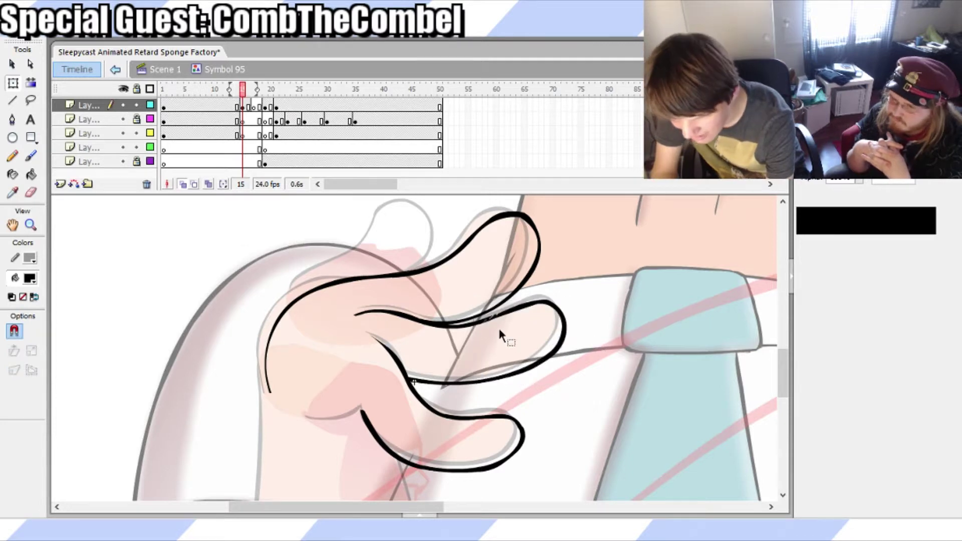
key("b")
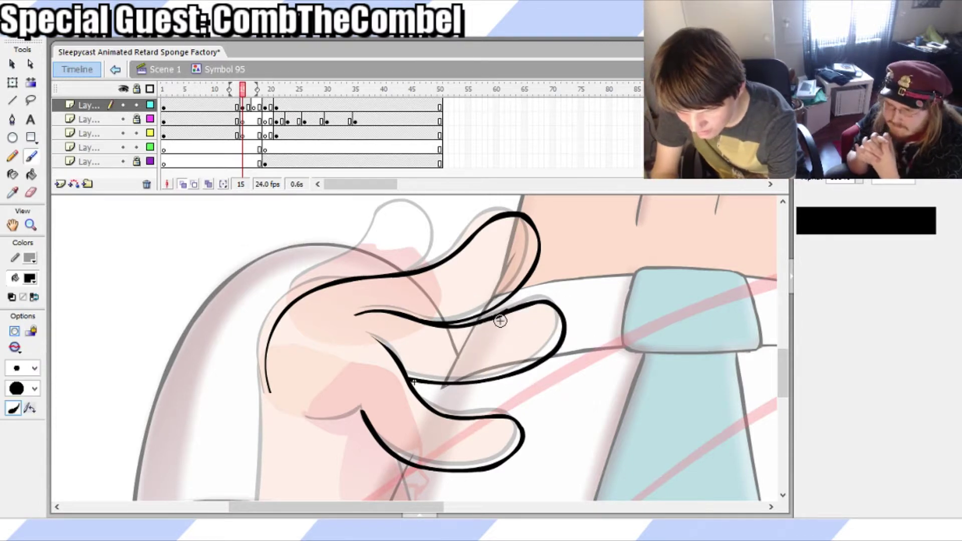
Thin and smooth the thick section of outline around the top finger's tip
key("q")
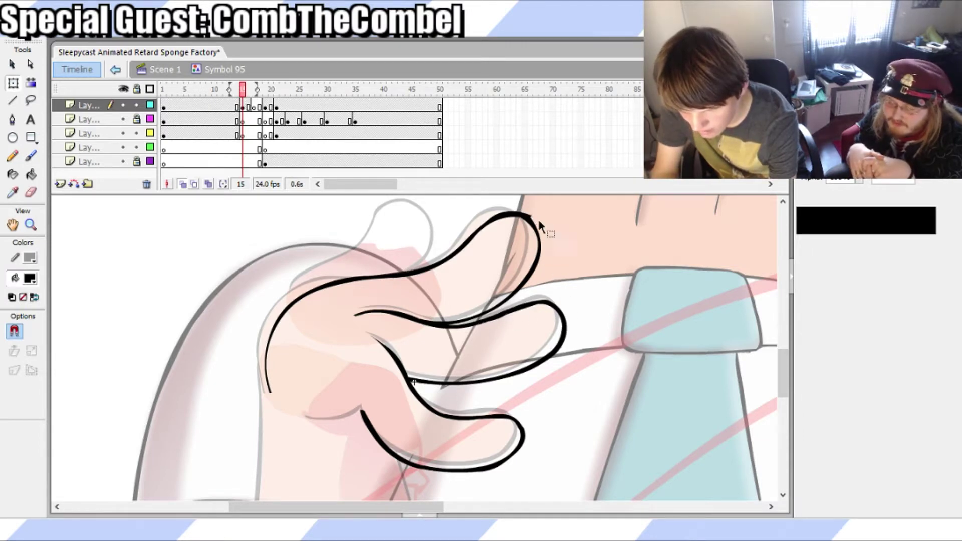
key("b")
key("v")
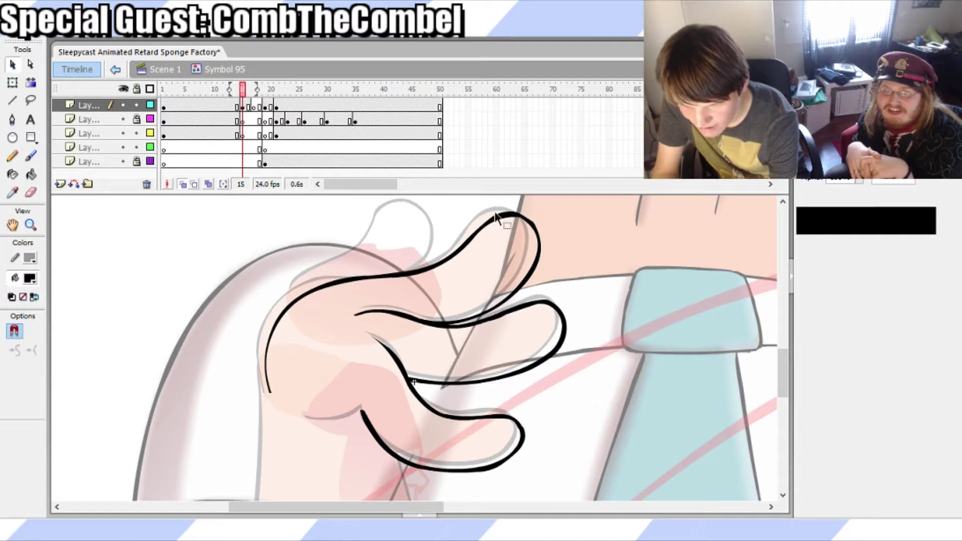
left_click_drag(516, 230, 518, 231)
left_click(21, 353)
left_click(182, 324)
key("b")
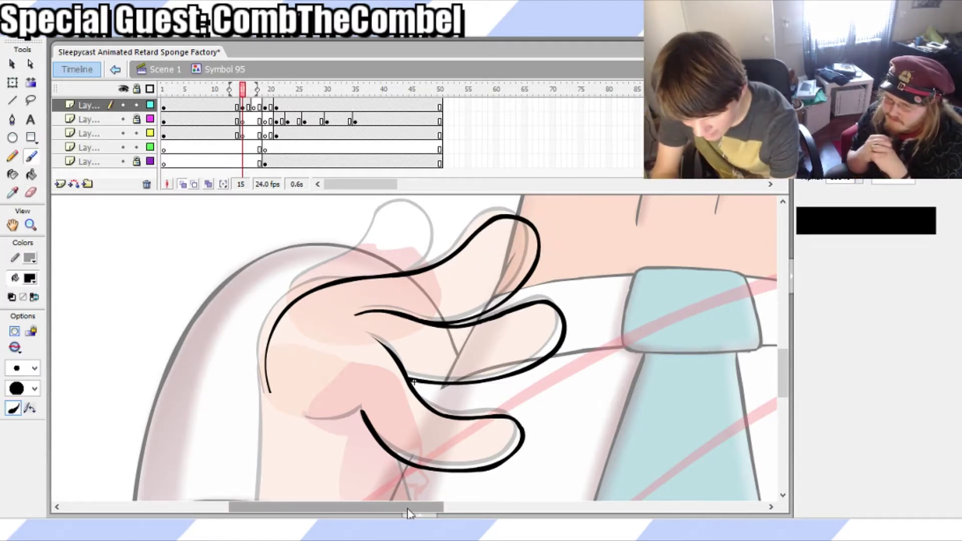
Thin the start of the lowest finger's lower line, draw a short curved palm crease leading inward from it, and save
left_click_drag(409, 507, 453, 507)
key("q")
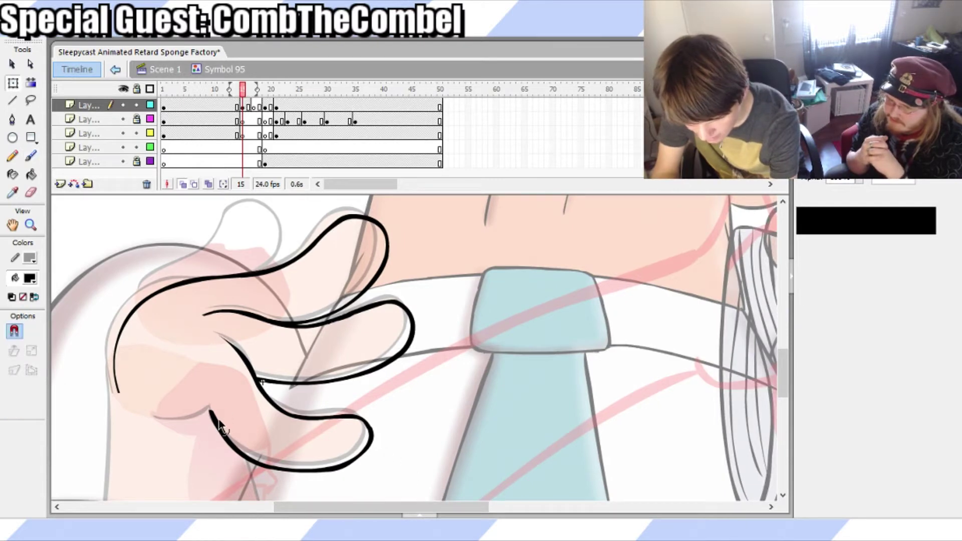
key("b")
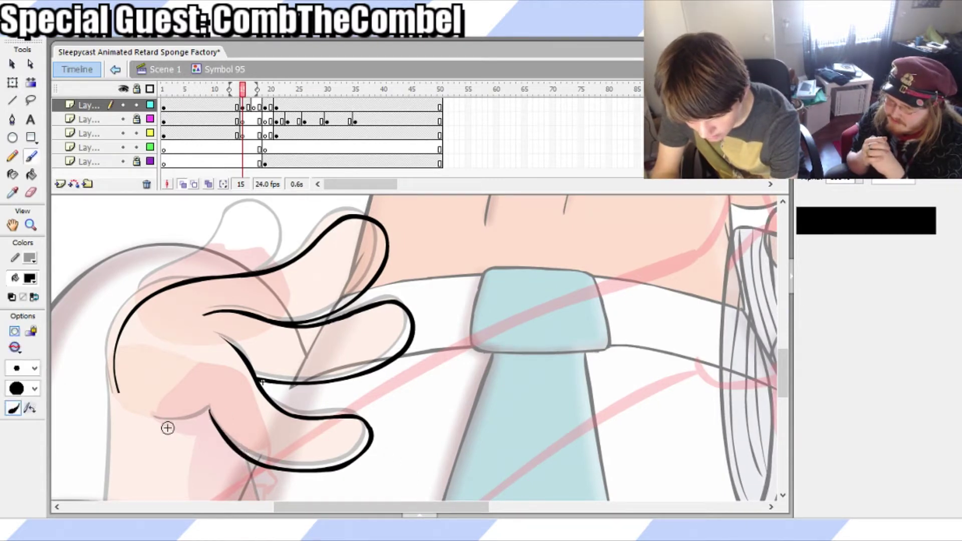
left_click_drag(210, 413, 171, 423)
key("ctrl+z")
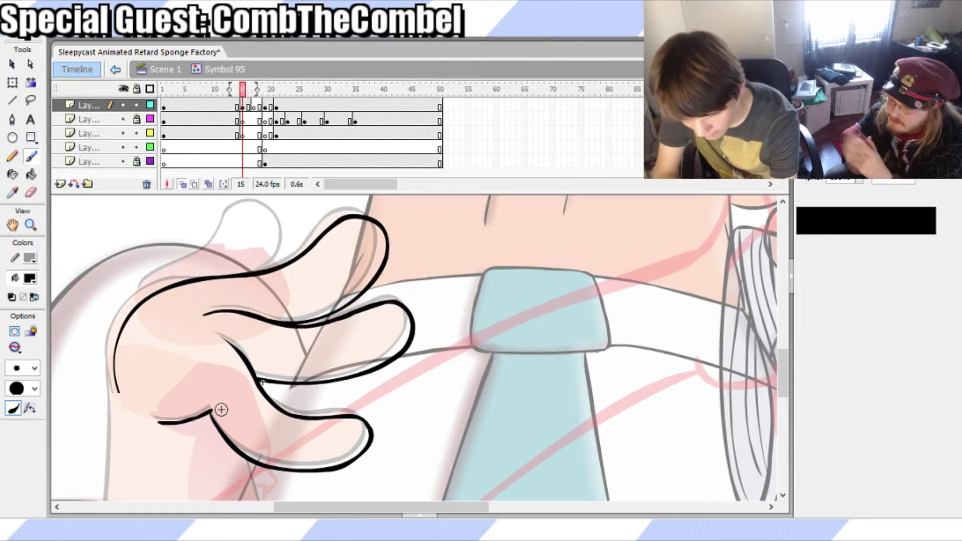
key("q")
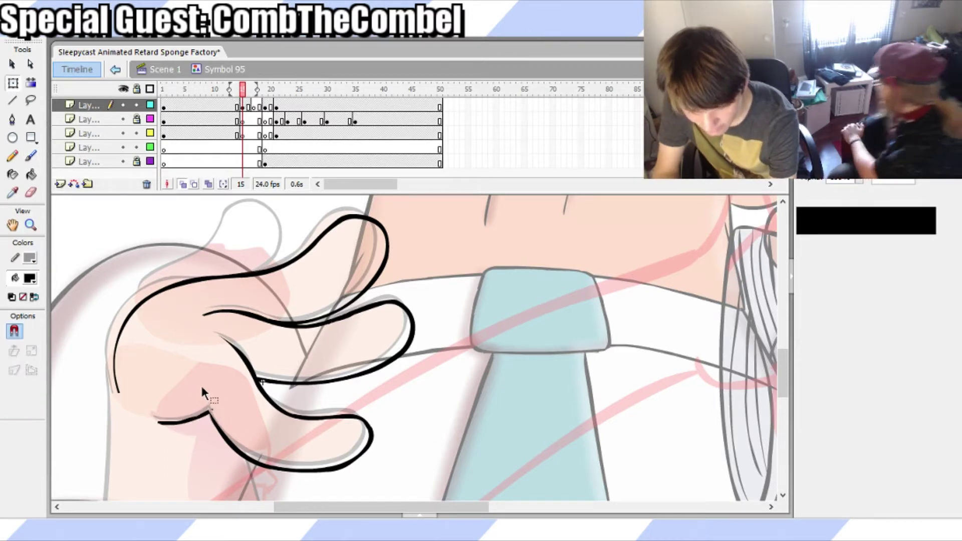
key("ctrl+s")
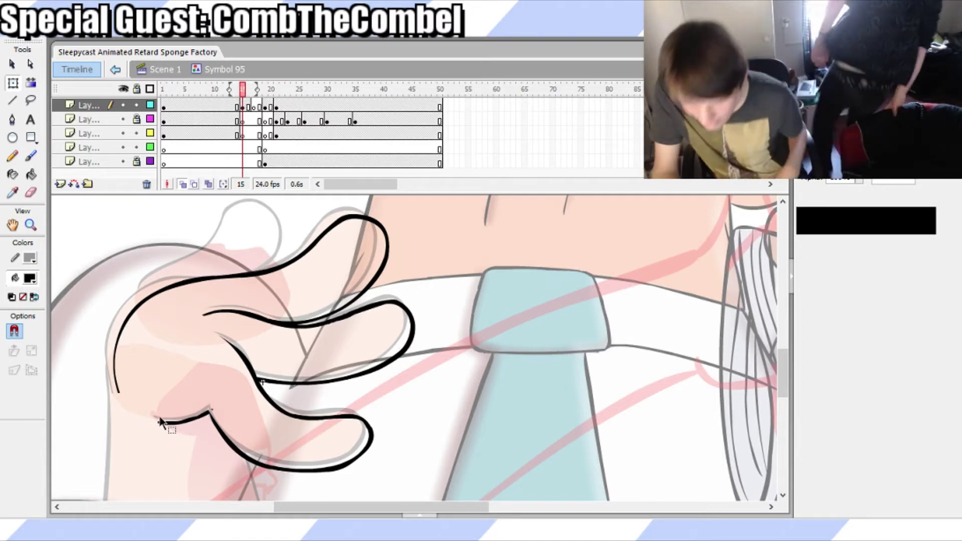
Lasso the new palm crease and smooth its stroke
left_click(215, 411)
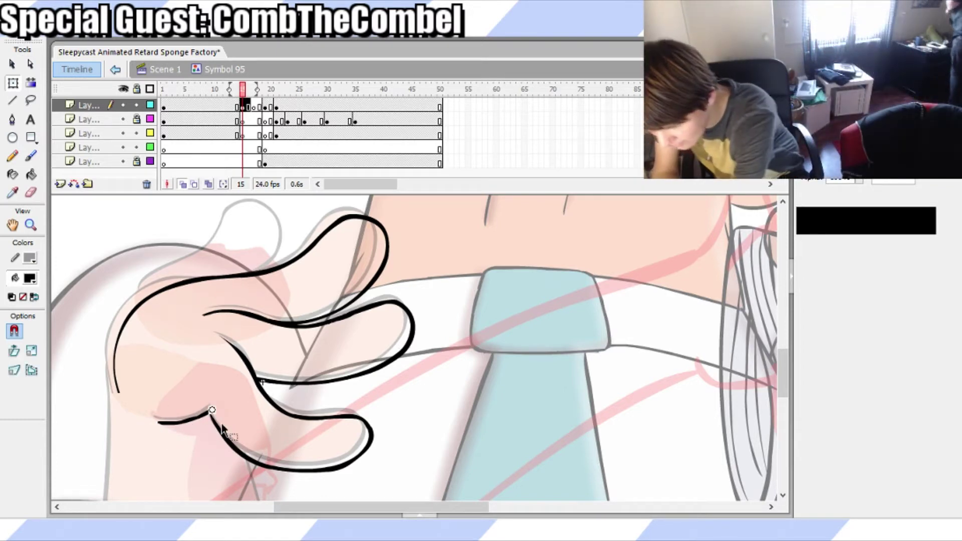
key("l")
left_click_drag(178, 397, 177, 445)
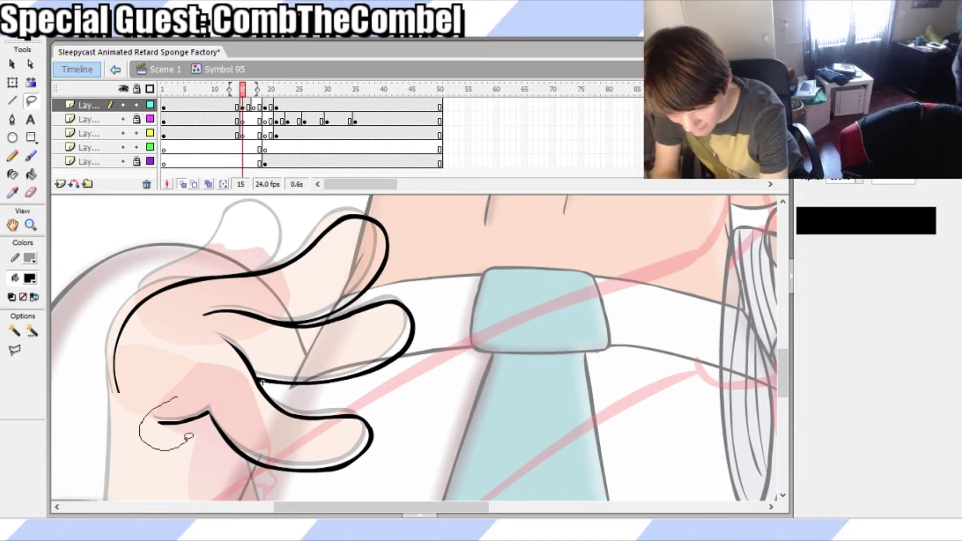
left_click_drag(216, 400, 213, 401)
key("v")
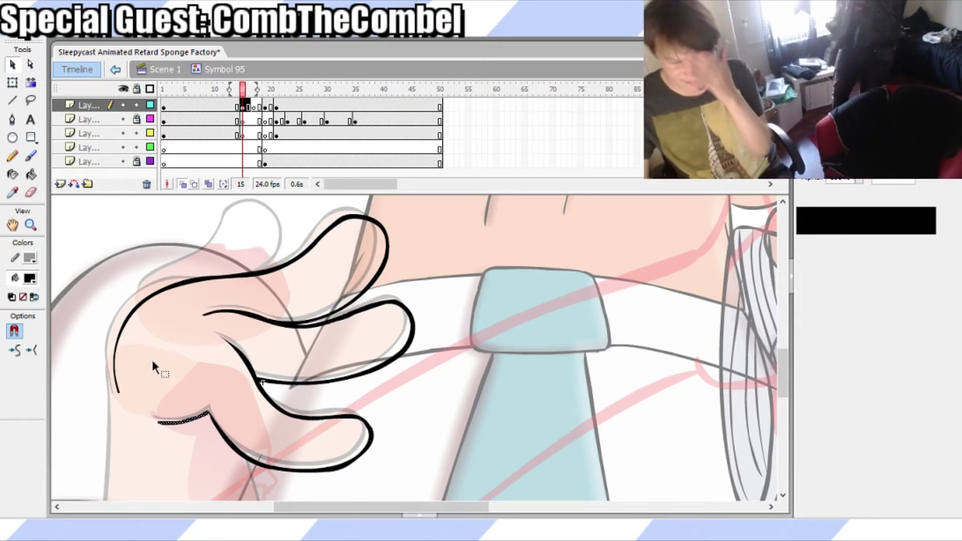
left_click(194, 378)
key("b")
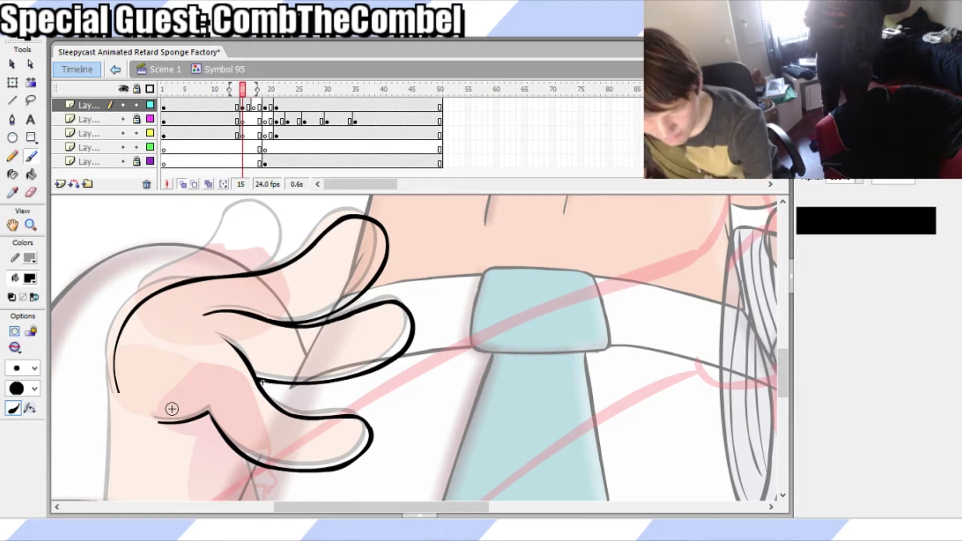
Select the crease together with the adjoining finger base and narrow them slightly with Free Transform, then save
key("q")
mouse_move(156, 448)
left_mouse_down()
mouse_move(218, 389)
mouse_move(208, 388)
mouse_move(236, 393)
left_mouse_up()
left_click_drag(156, 431, 165, 429)
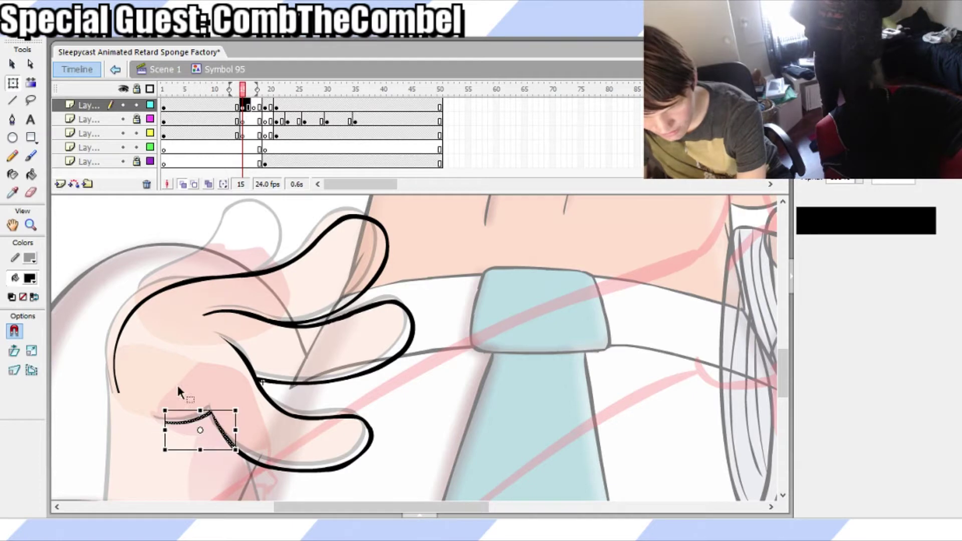
left_click(197, 396)
left_click(242, 448)
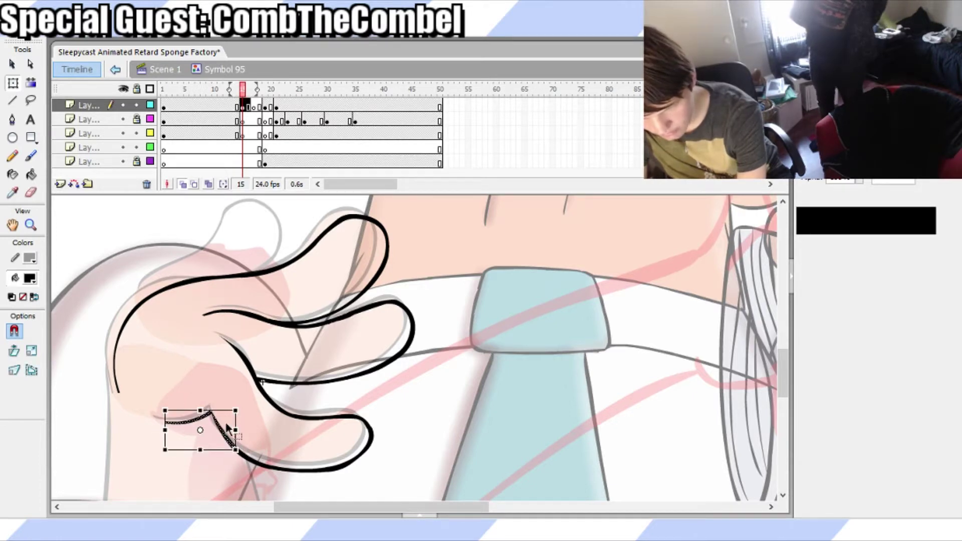
left_click(219, 383)
key("ctrl+s")
Stretch the palm crease alone slightly toward the hand's outer edge and save the file
left_click_drag(149, 434, 212, 393)
left_click_drag(165, 418, 161, 418)
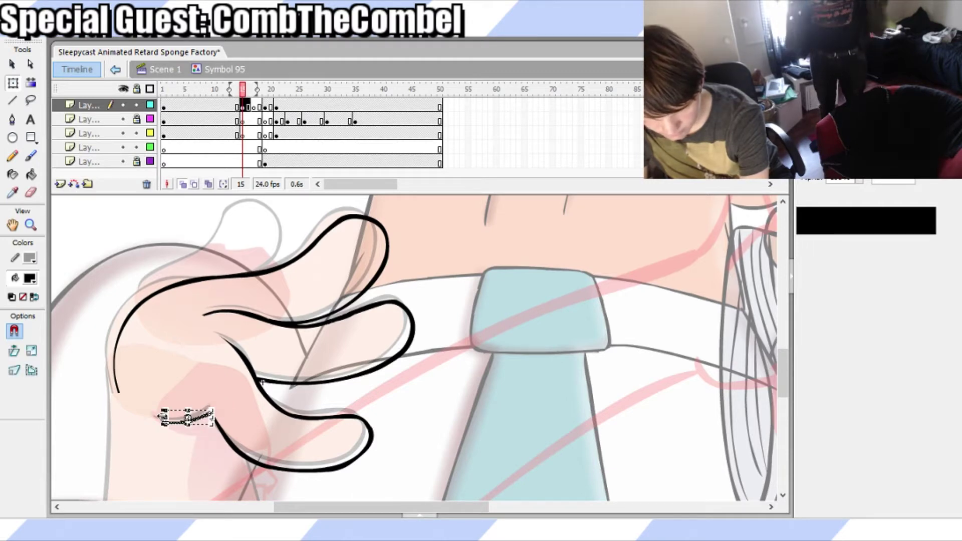
left_click(182, 389)
key("ctrl+s")
key("b")
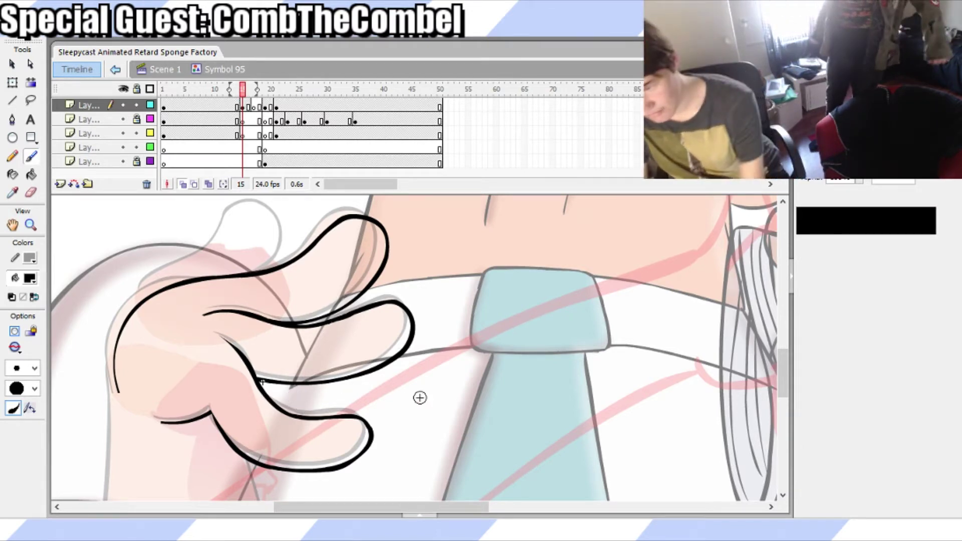
Brush the forearm's outer line from the end of the hand outline straight down past the stage's lower edge, redoing unsatisfactory strokes
left_click_drag(784, 351, 783, 374)
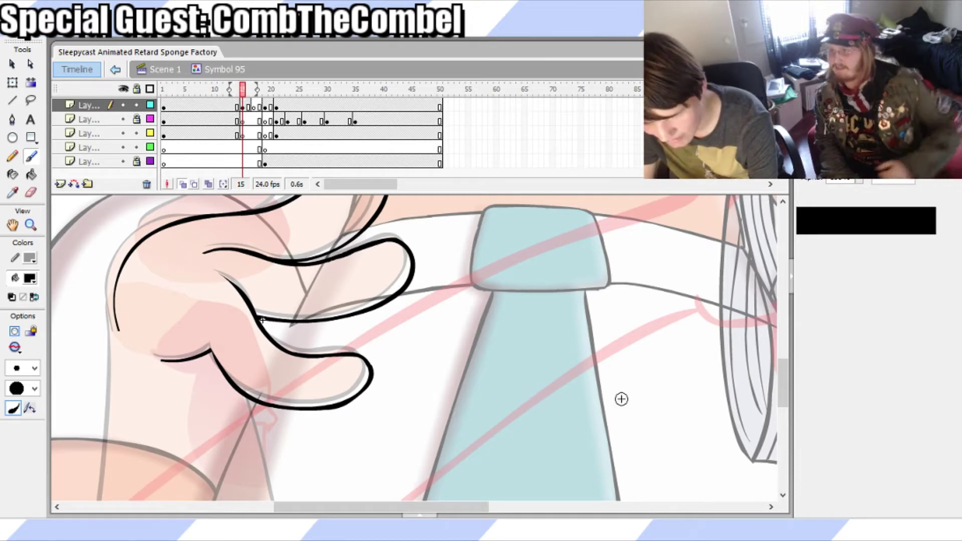
scroll(785, 390, "down", 5)
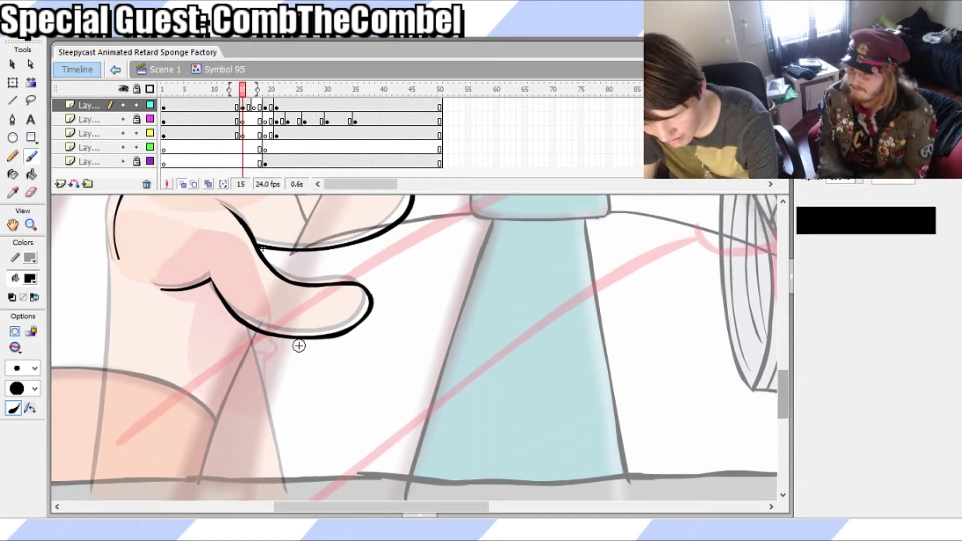
left_click_drag(115, 250, 115, 495)
key("ctrl+z")
left_click_drag(115, 242, 114, 499)
key("ctrl+z")
left_click_drag(116, 245, 120, 499)
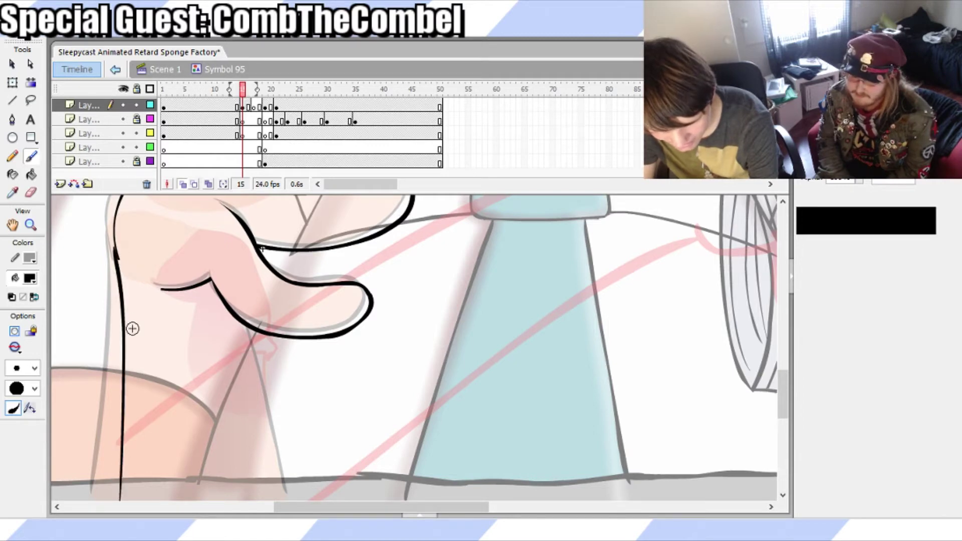
Taper the joint where the outer forearm line meets the hand outline and save the file
key("q")
key("v")
key("b")
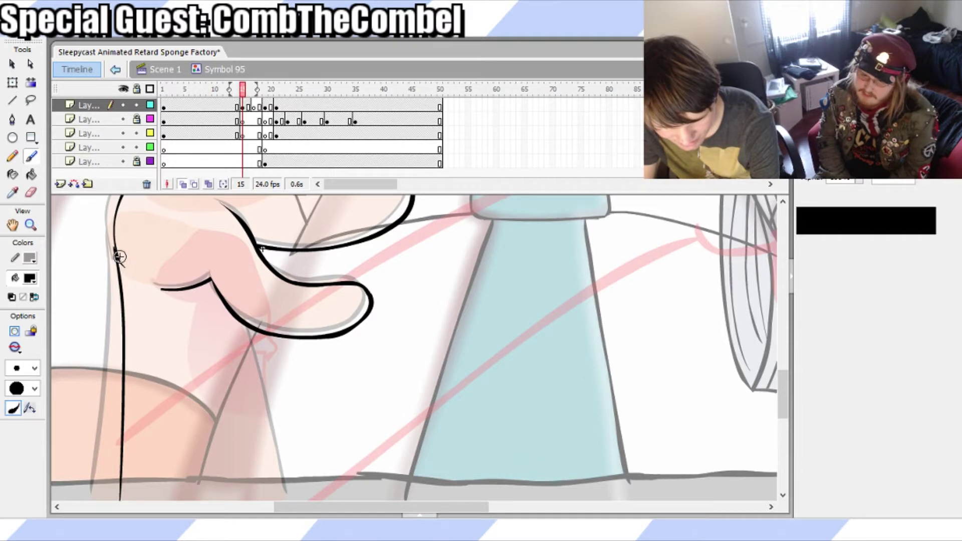
key("q")
left_click(140, 268)
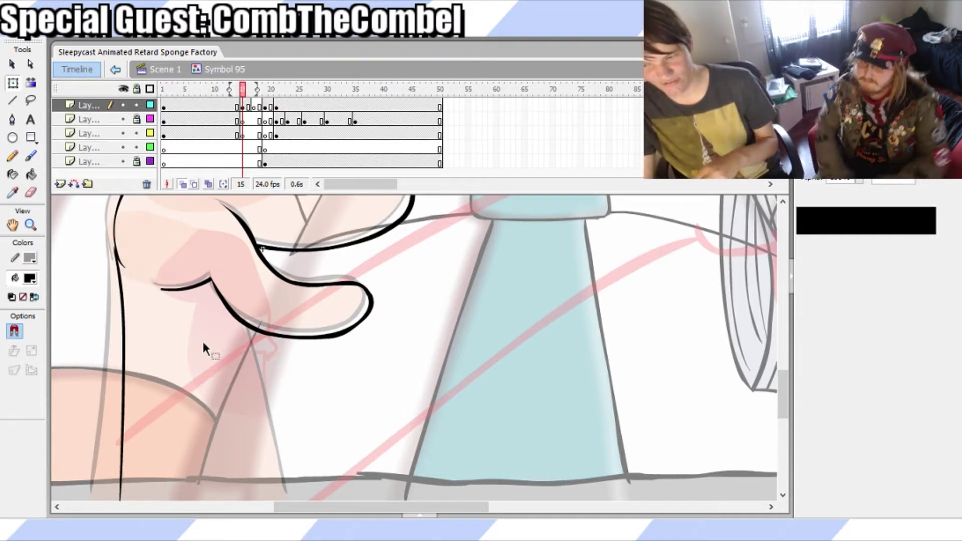
Bend the lower part of the outer forearm line outward toward the onion-skin guide
left_click_drag(121, 460, 107, 500)
mouse_move(121, 375)
left_mouse_down()
mouse_move(111, 507)
mouse_move(111, 499)
left_mouse_up()
left_click_drag(122, 354, 117, 392)
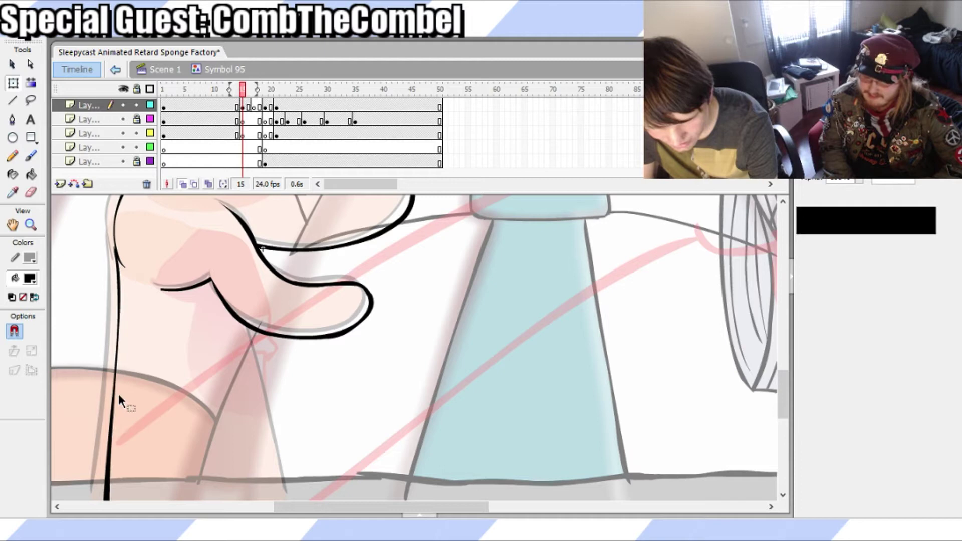
Brush the forearm's inner line from under the lowest finger diagonally down past the stage edge, undoing rejected strokes
key("b")
mouse_move(253, 332)
left_mouse_down()
mouse_move(309, 500)
mouse_move(256, 339)
mouse_move(317, 500)
mouse_move(290, 444)
mouse_move(302, 500)
left_mouse_up()
key("ctrl+z")
key("ctrl+z")
key("ctrl+z")
key("ctrl+z")
left_click_drag(255, 334, 309, 486)
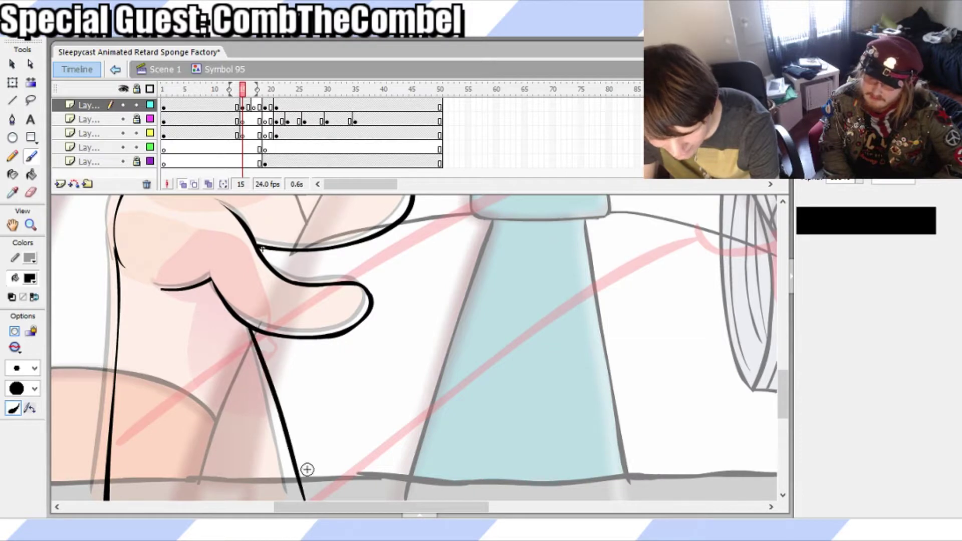
Pull the forearm's inner line slightly inward with Free Transform and save the file
key("q")
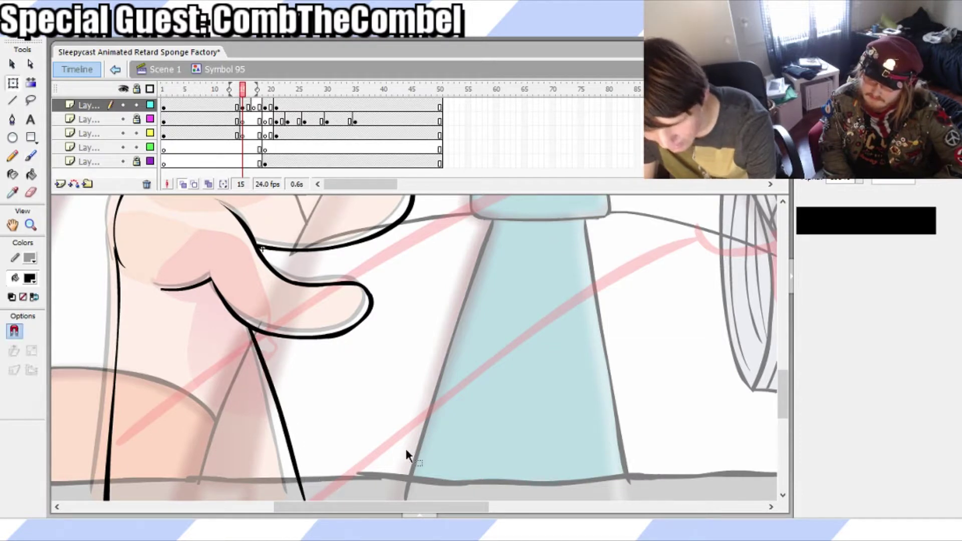
scroll(776, 399, "down", 2)
mouse_move(350, 481)
left_mouse_down()
mouse_move(222, 332)
mouse_move(231, 285)
left_mouse_up()
left_click_drag(291, 449, 287, 450)
left_click(329, 484)
left_click_drag(302, 507, 345, 508)
key("ctrl+a")
left_click_drag(785, 401, 786, 369)
key("b")
key("q")
left_click(608, 303)
key("ctrl+s")
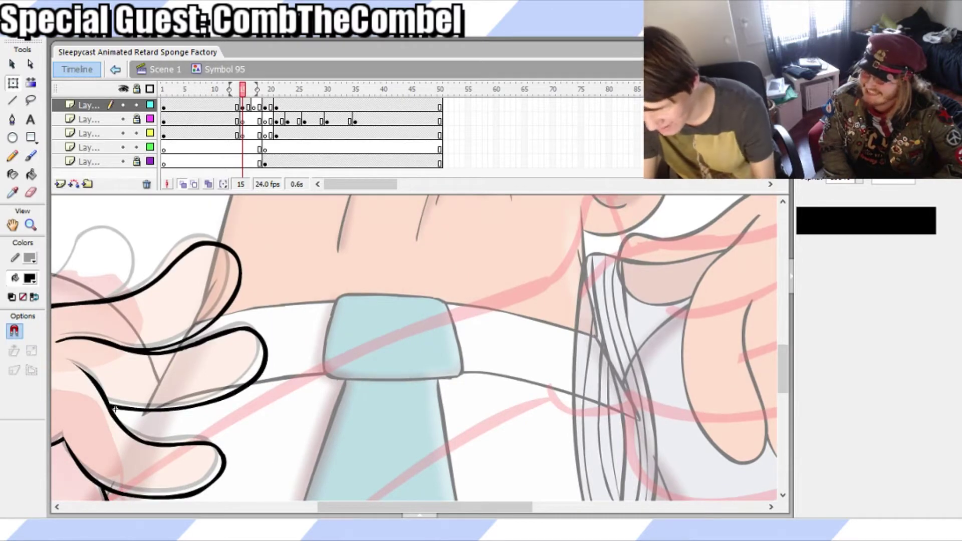
View the whole stage and step through the frames from frame 15 to check the finished hand drawing
key("ctrl+2")
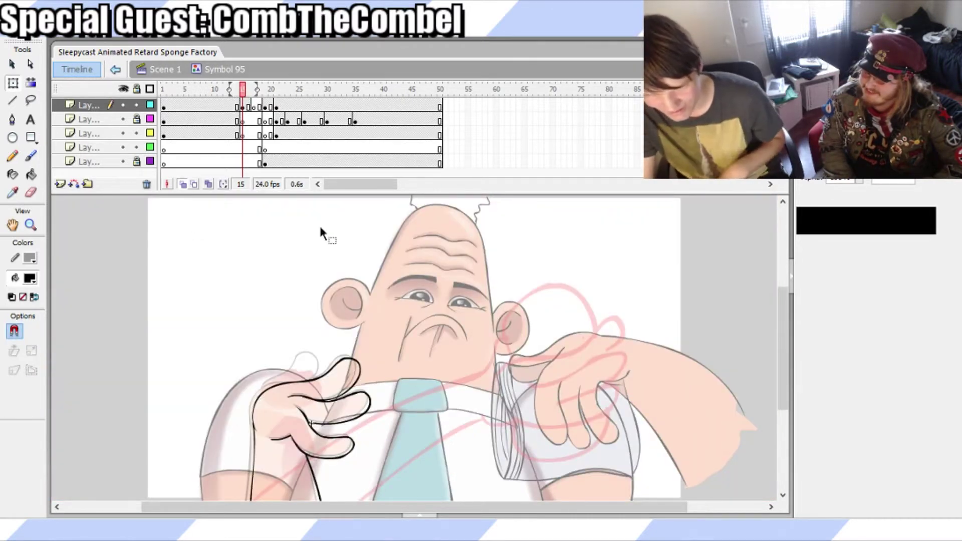
left_click(244, 106)
key(".")
left_click(244, 106)
key(".")
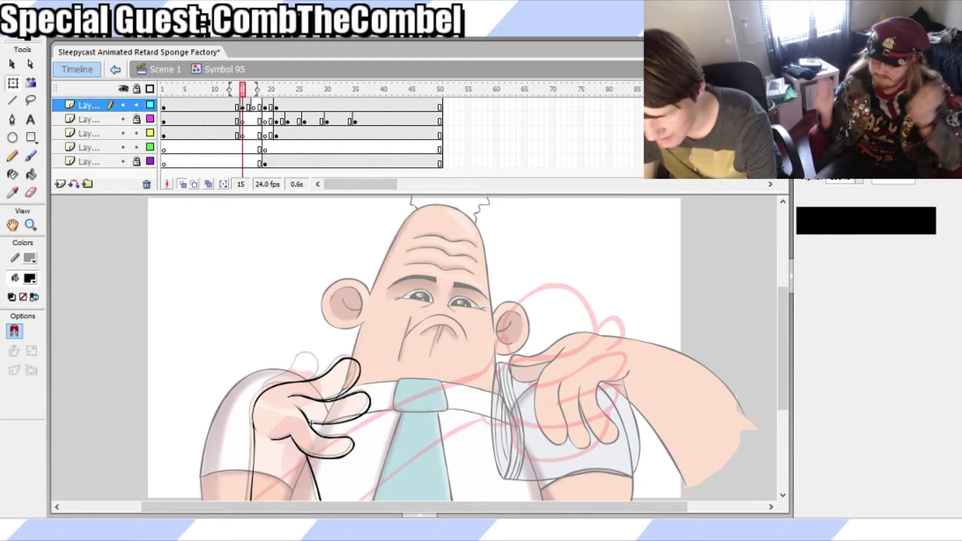
key("ctrl+=")
key("b")
key("q")
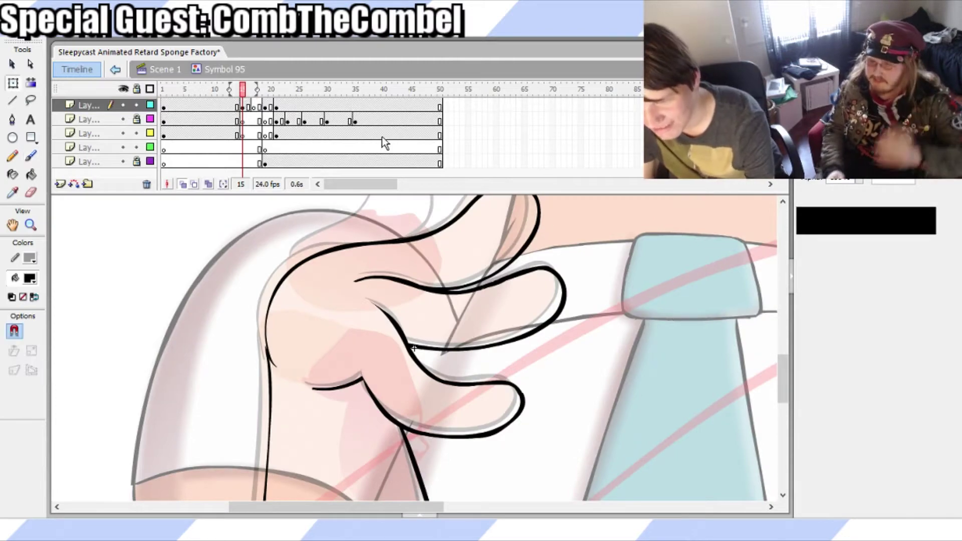
Go to frame 19 and brush the middle finger's lower line inward until it joins the lowest finger's upper line
left_click_drag(243, 90, 209, 100)
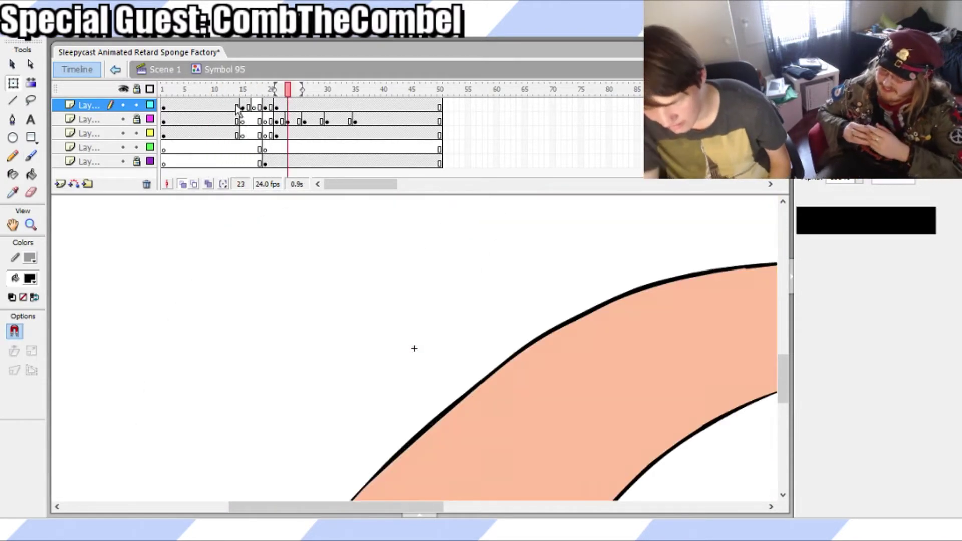
left_click(264, 106)
left_click_drag(336, 509, 497, 463)
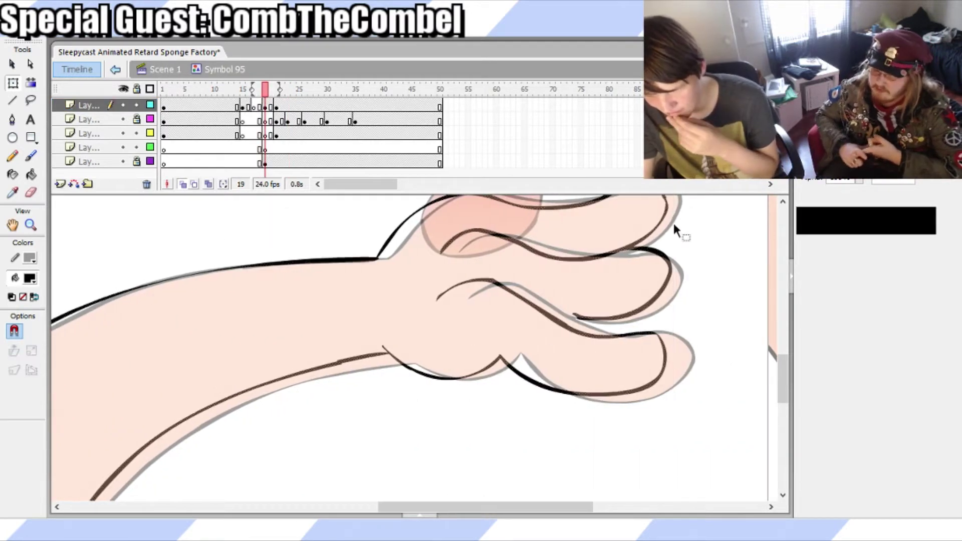
key("b")
key("ctrl+z")
mouse_move(537, 306)
left_mouse_down()
mouse_move(601, 314)
mouse_move(531, 301)
mouse_move(590, 320)
left_mouse_up()
key("ctrl+z")
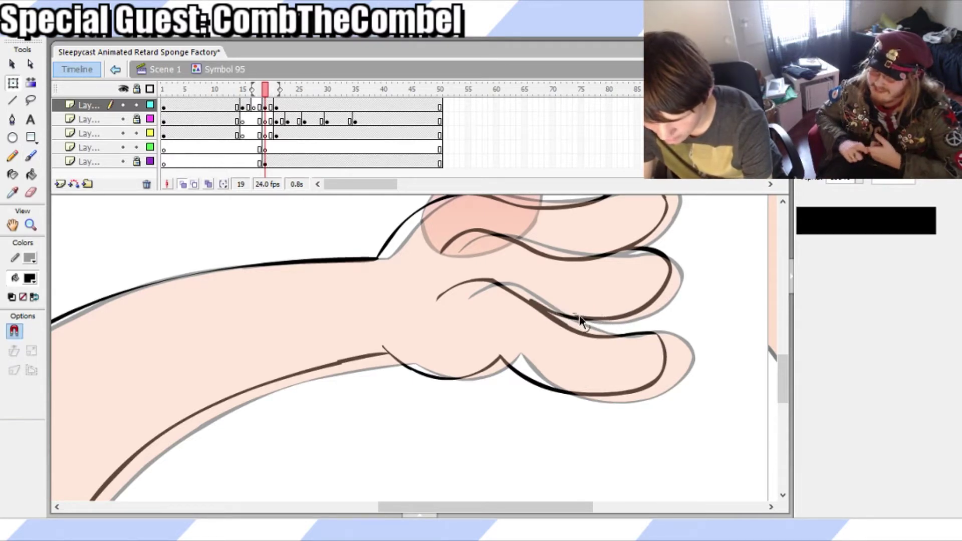
Clean up the joint between the middle and lowest fingers and turn off onion skinning
key("q")
left_click(600, 298)
left_click_drag(576, 314, 561, 315)
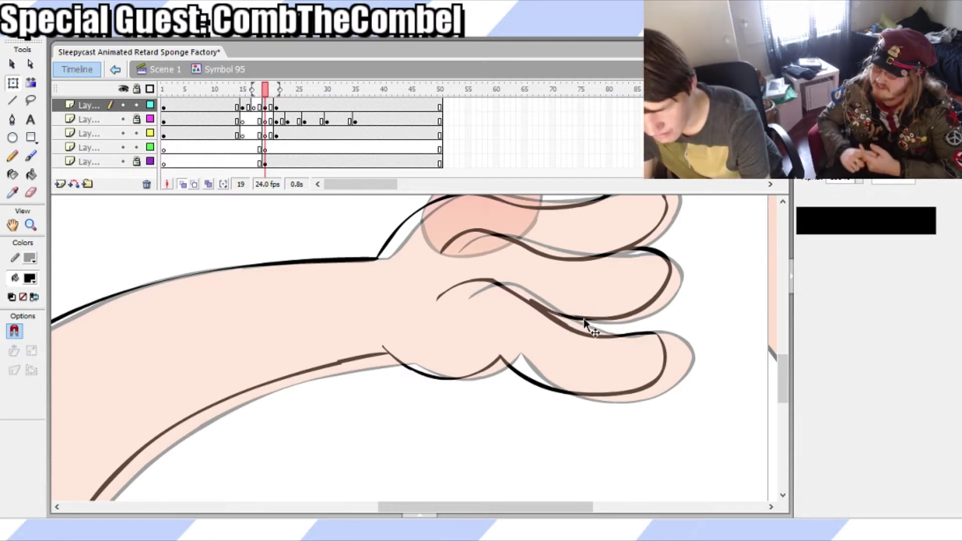
left_click(183, 184)
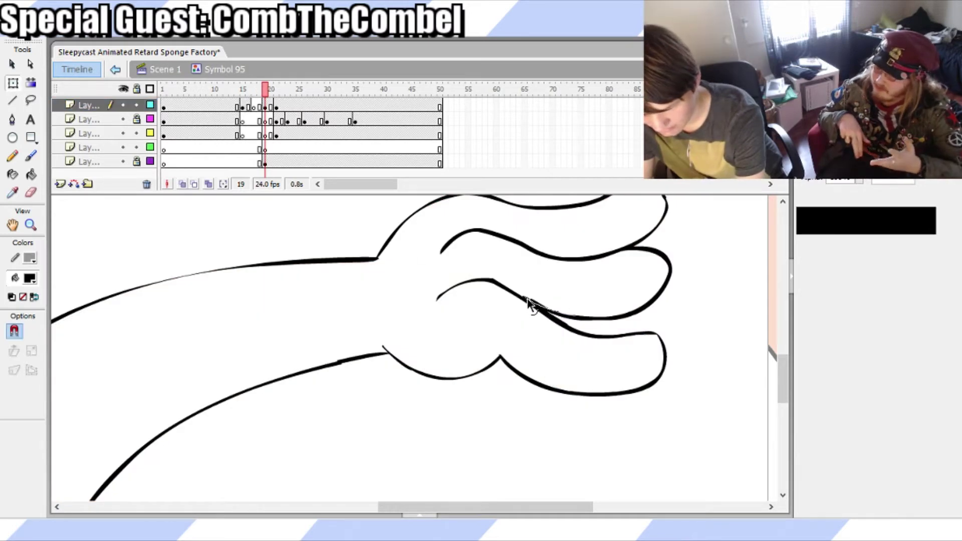
key("l")
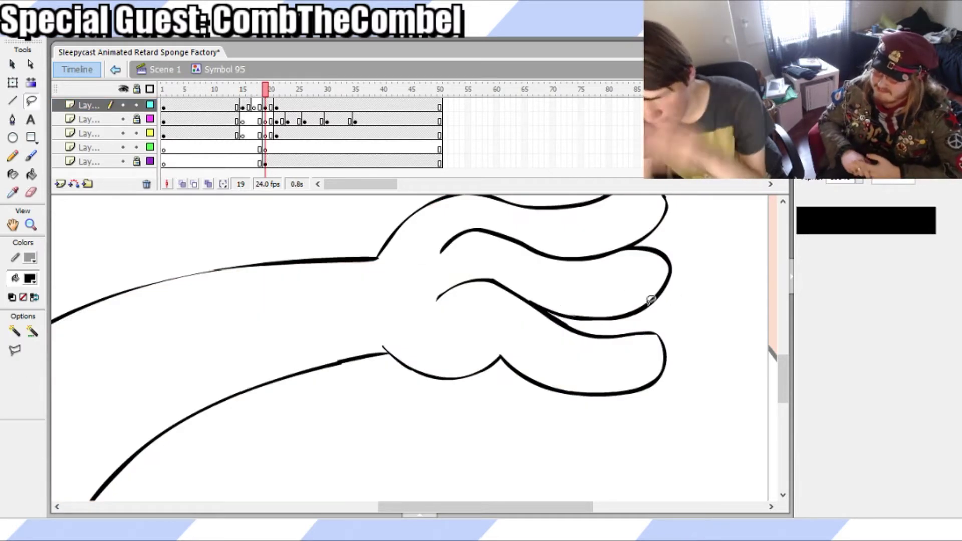
scroll(747, 330, "up", 3)
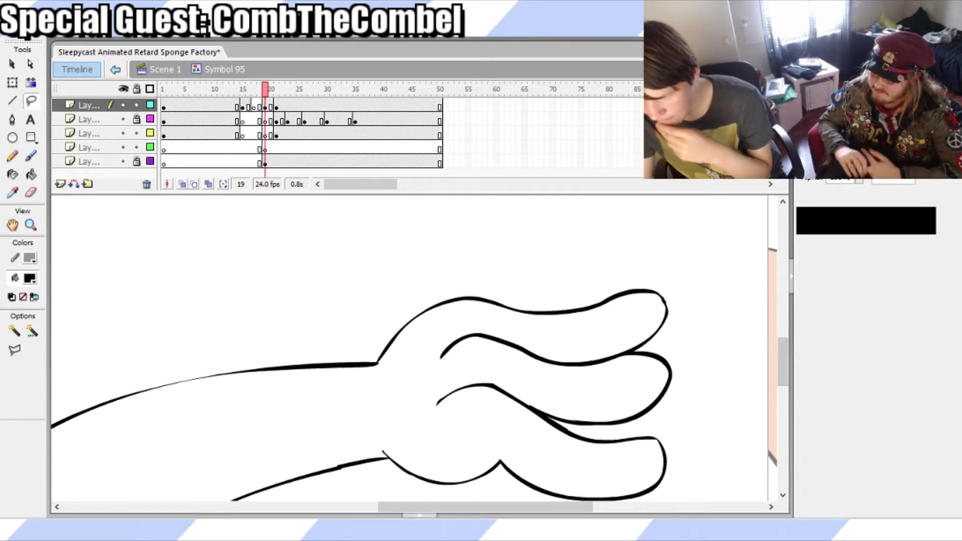
View the whole stage and play the animation from about frame 8 to check the hand's motion
key("ctrl+2")
left_click_drag(265, 89, 197, 91)
key("Return")
left_click_drag(260, 93, 202, 93)
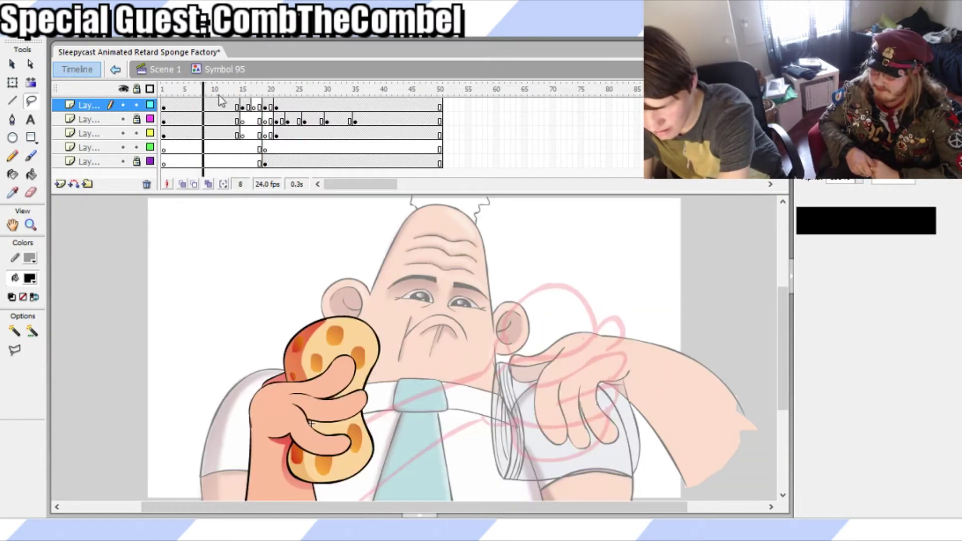
key("Return")
key("Return")
Go to frame 17 on the line art layer and turn on onion skinning
left_click_drag(261, 108, 250, 128)
key("q")
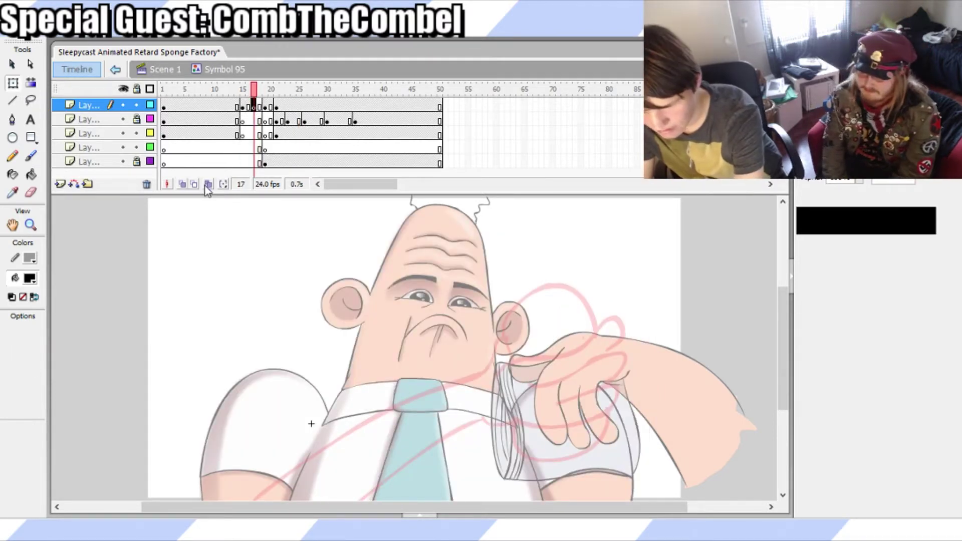
left_click(184, 185)
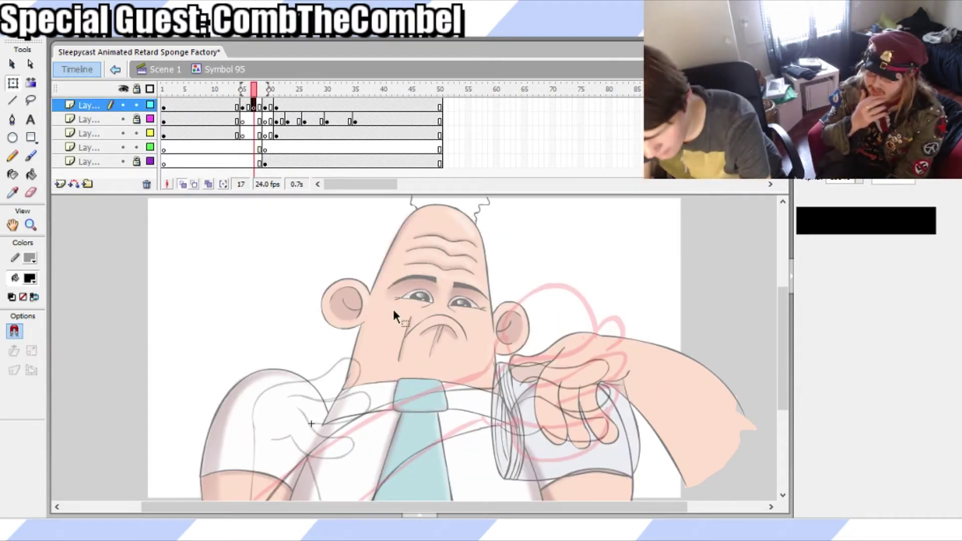
Unlock the locked layers, delete the reference drawing at frame 19 on the lowest layer, and save the file
left_click(267, 163)
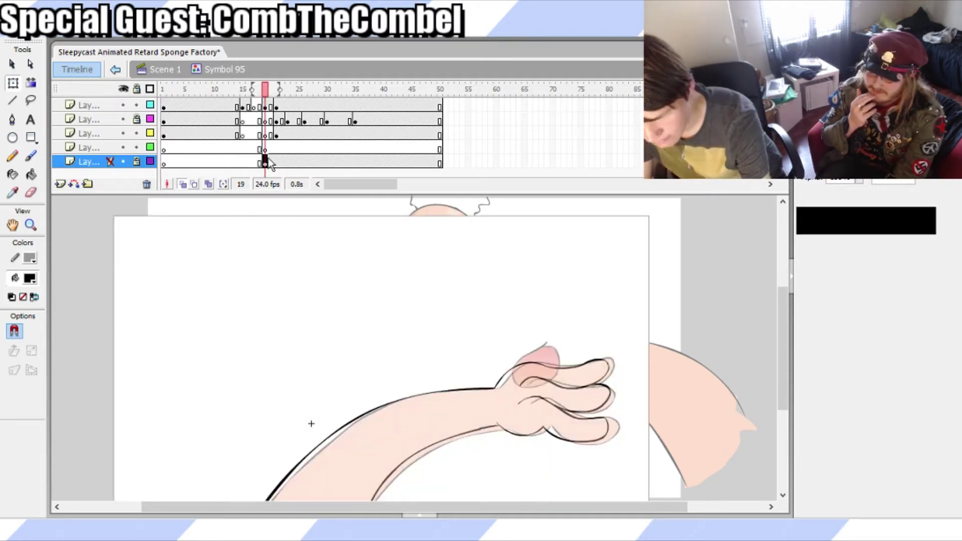
left_click(265, 134)
left_click(136, 120)
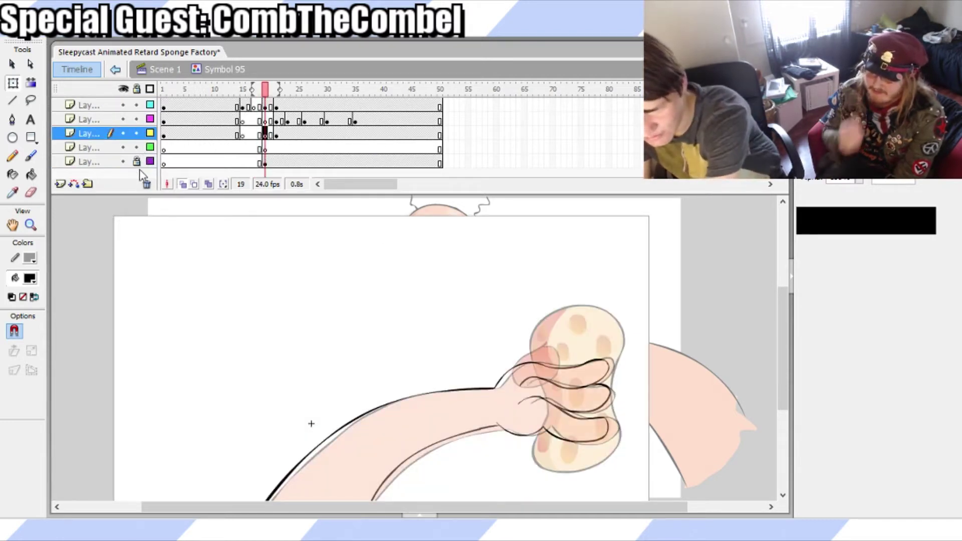
left_click(269, 120)
left_click(266, 163)
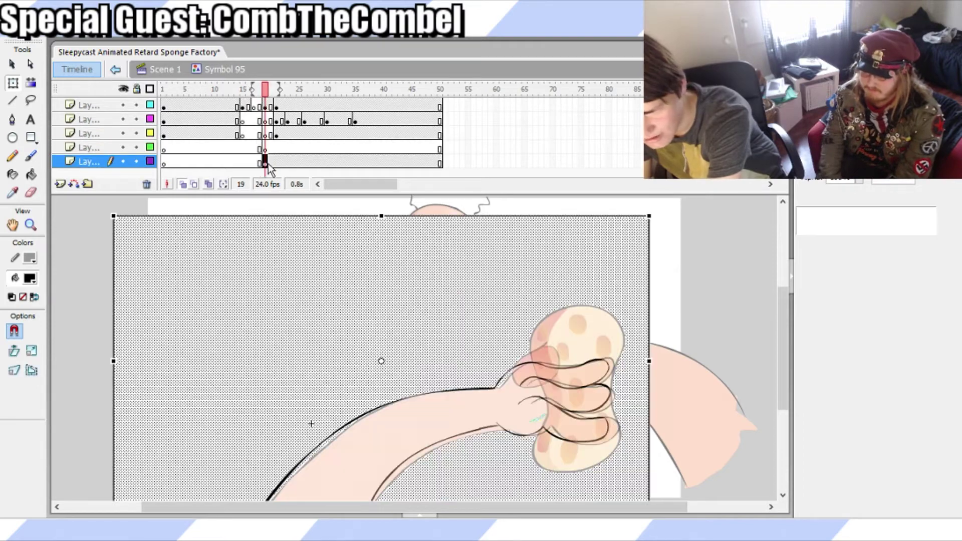
key("Delete")
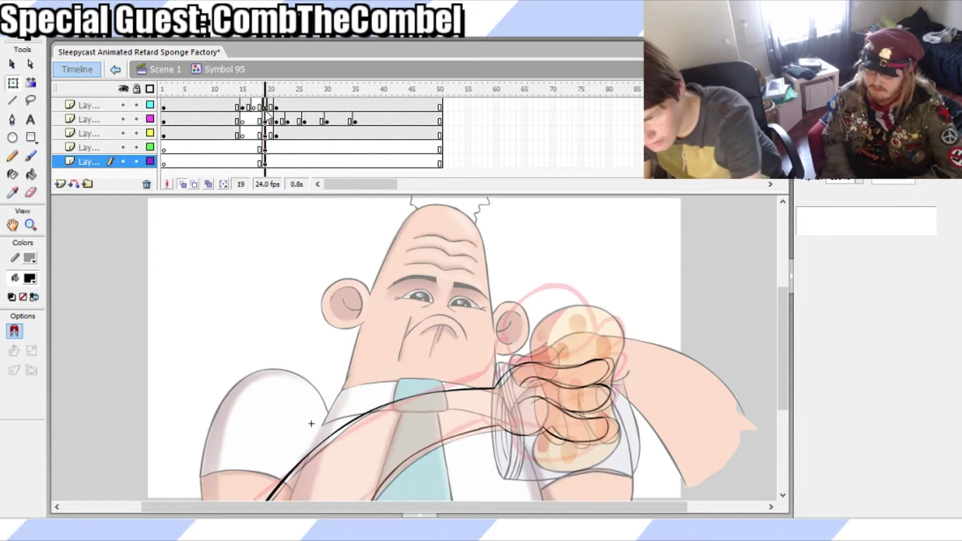
left_click(263, 107)
left_click(255, 107)
key("ctrl+s")
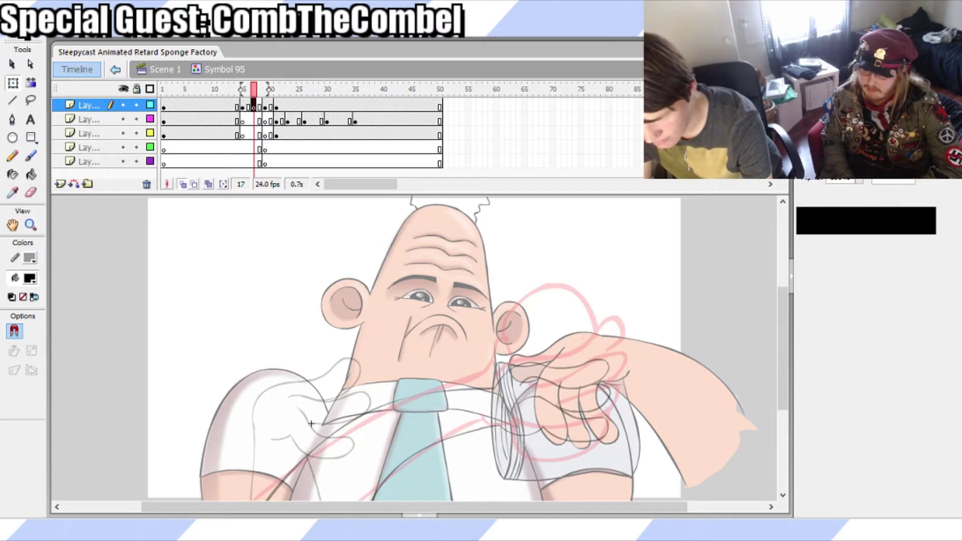
key("ctrl+=")
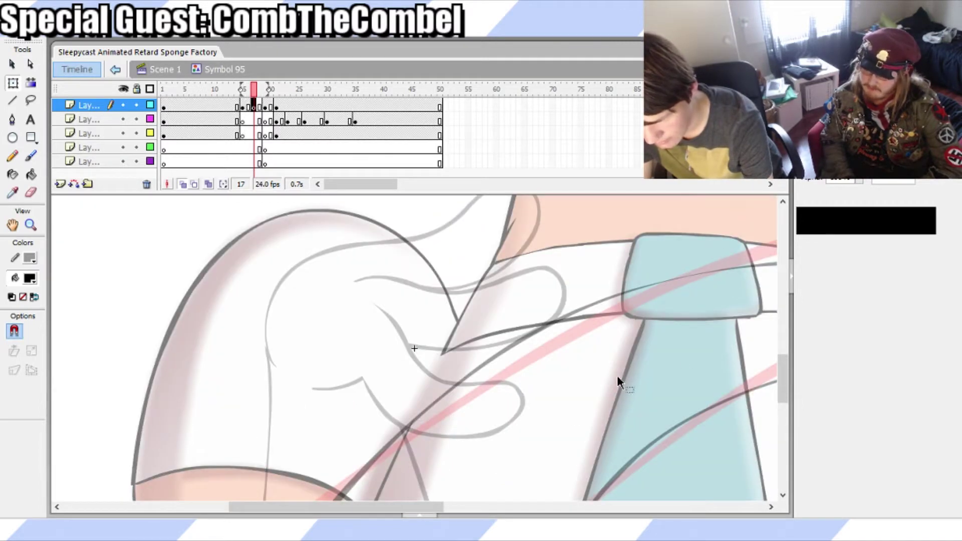
left_click_drag(379, 515, 455, 500)
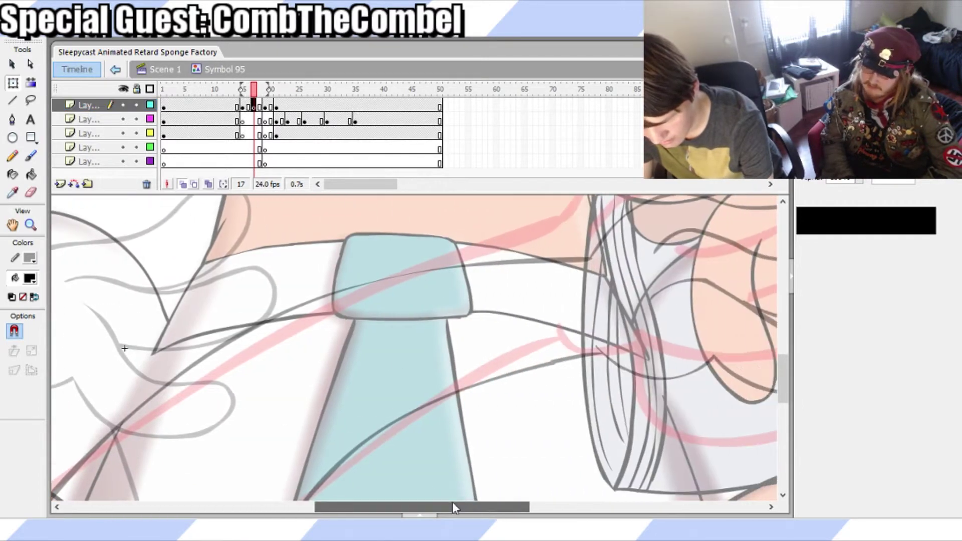
key("b")
left_click_drag(257, 336, 429, 253)
key("ctrl+z")
left_click_drag(271, 301, 451, 264)
key("ctrl+z")
left_click_drag(361, 507, 326, 509)
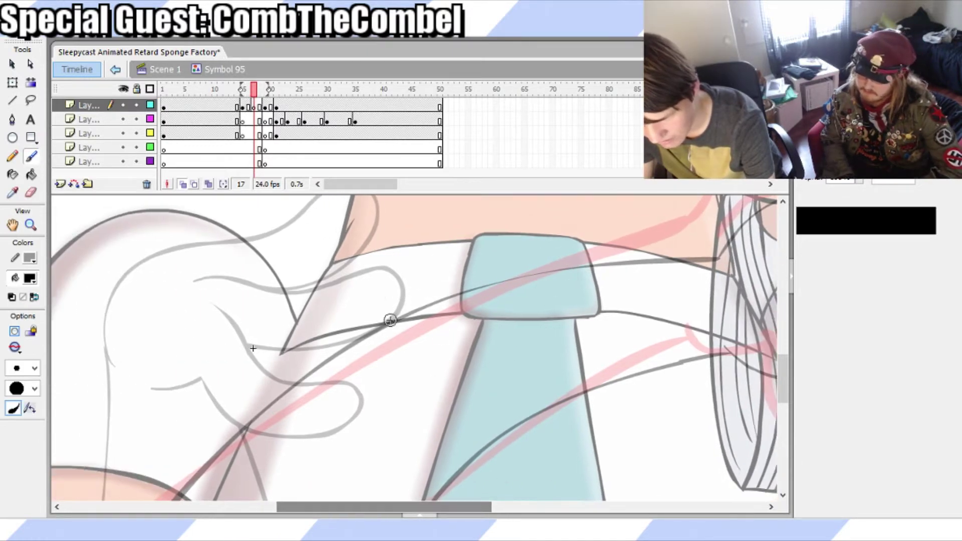
Check the hand drawing at frame 15 and add a blank keyframe at frame 17 on the second layer
left_click(244, 106)
key("q")
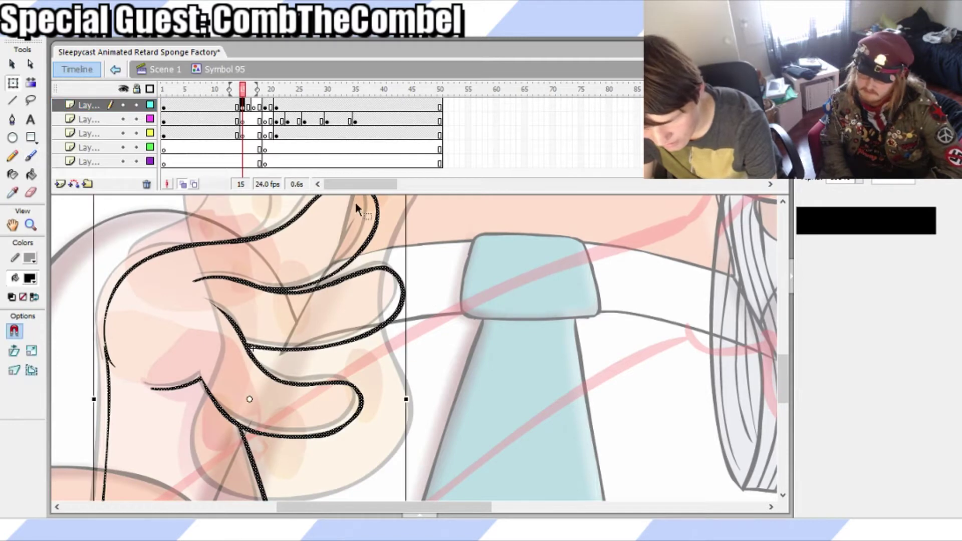
left_click(248, 120)
left_click(254, 121)
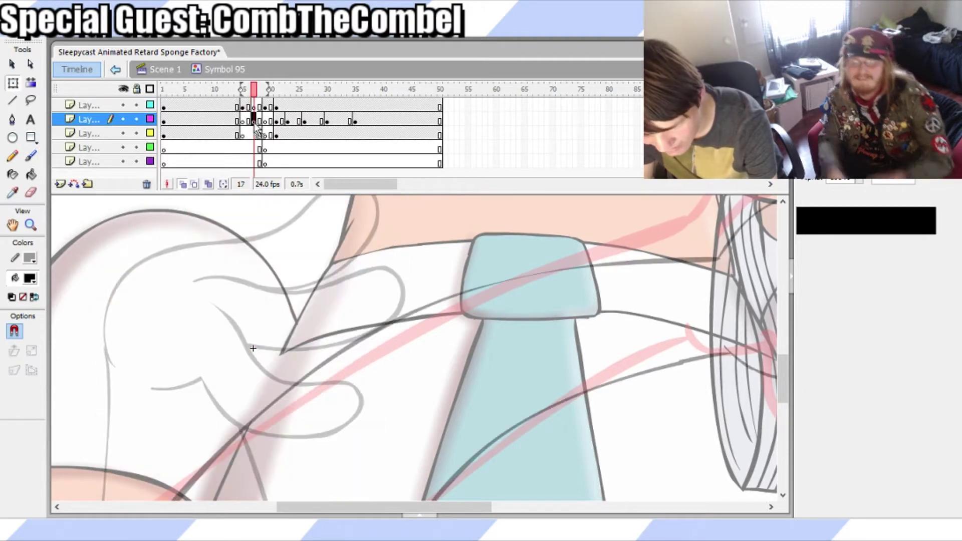
left_click(255, 106)
left_click_drag(381, 504, 420, 507)
key("b")
mouse_move(269, 299)
left_mouse_down()
mouse_move(404, 265)
mouse_move(452, 240)
mouse_move(321, 254)
mouse_move(429, 240)
left_mouse_up()
key("ctrl+z")
key("ctrl+z")
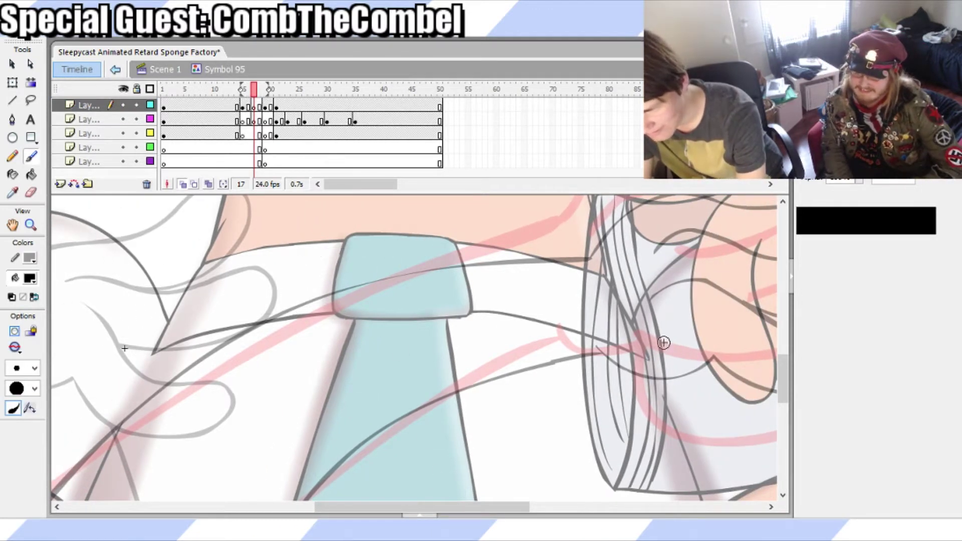
Brush the forearm's lower line at frame 17, curving from the middle of the tie down past the picture's lower edge
left_click_drag(784, 362, 785, 354)
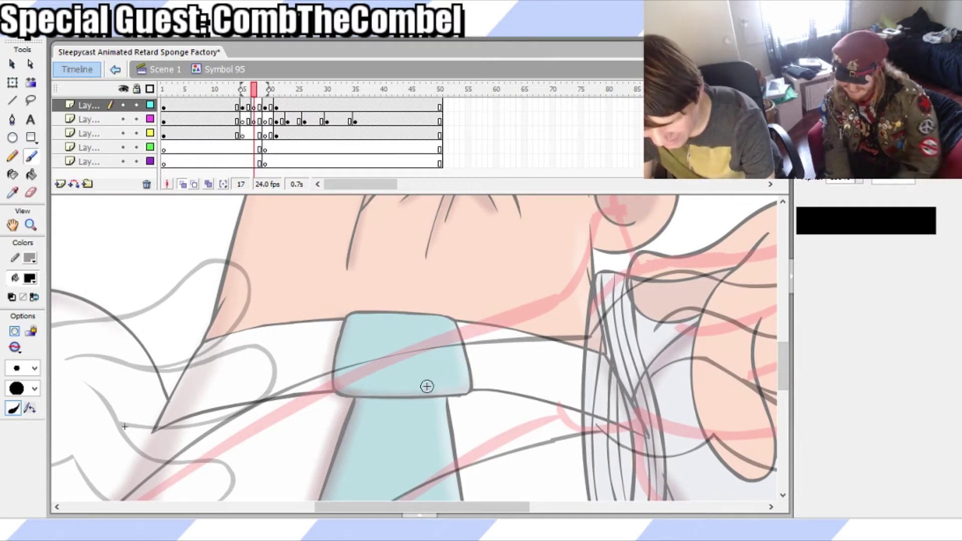
scroll(770, 386, "down", 5)
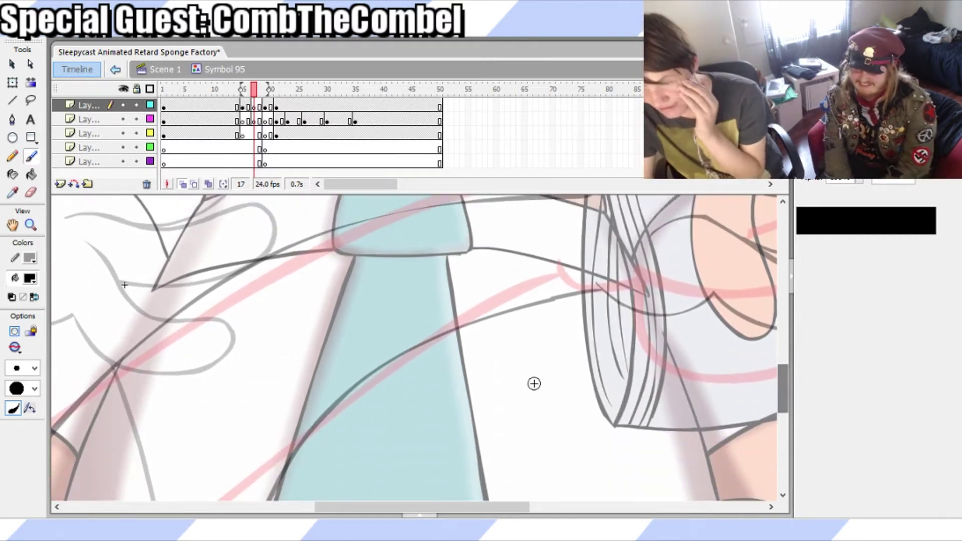
mouse_move(786, 389)
left_mouse_down()
mouse_move(789, 402)
mouse_move(786, 394)
left_mouse_up()
key("ctrl+s")
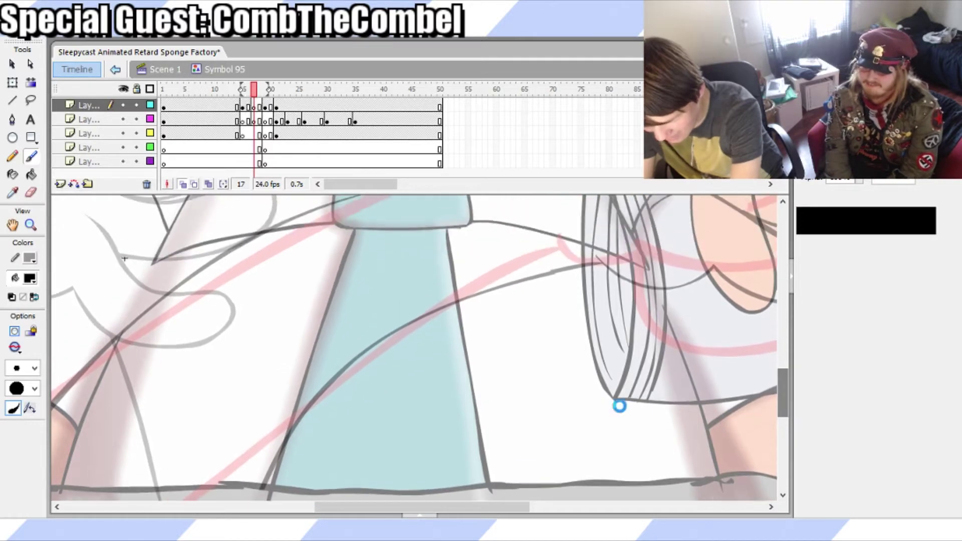
left_click_drag(399, 285, 253, 499)
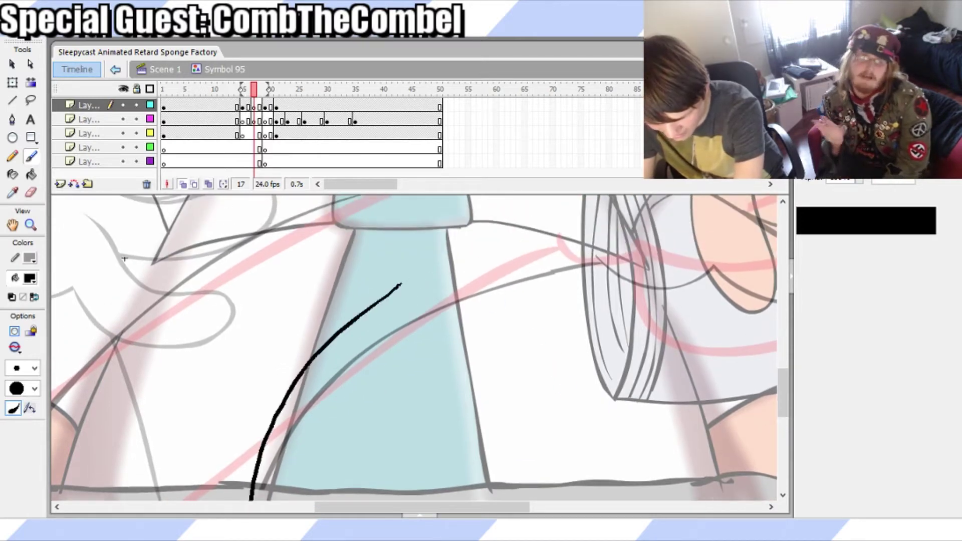
key("ctrl+z")
mouse_move(422, 286)
left_mouse_down()
mouse_move(291, 356)
mouse_move(216, 500)
left_mouse_up()
key("ctrl+z")
left_click_drag(424, 285, 209, 500)
Thin the forearm's lower line by reshaping its edges near both ends, and save the file
key("q")
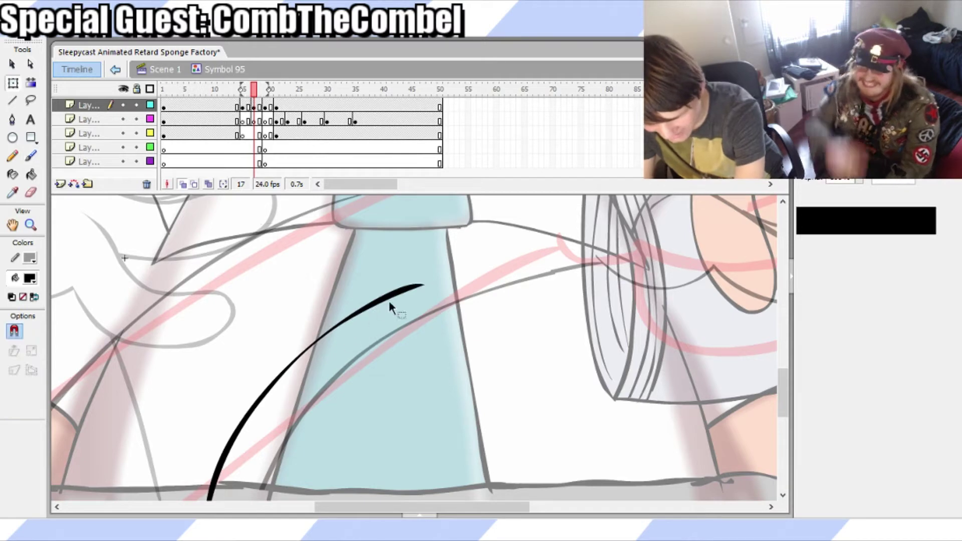
left_click_drag(411, 289, 417, 289)
left_click(412, 291)
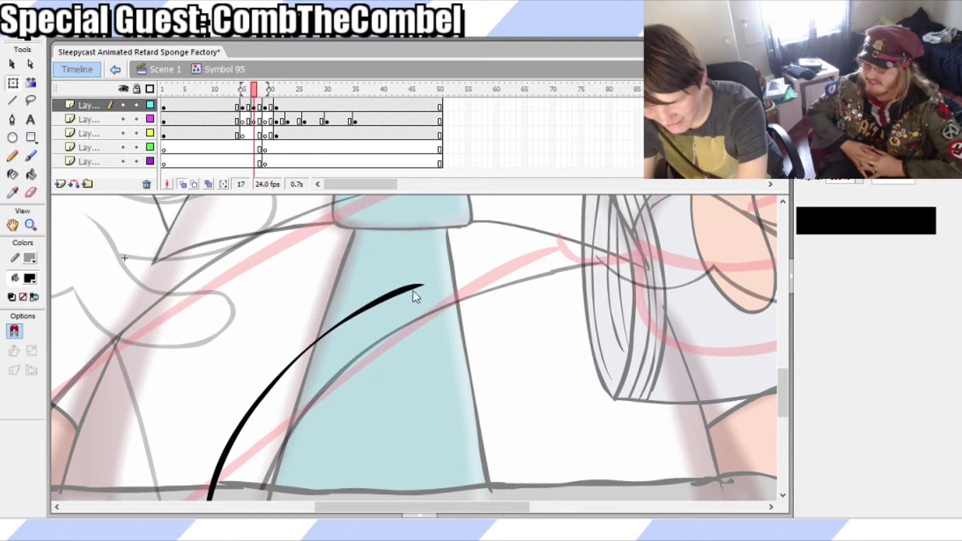
key("ctrl+z")
key("ctrl+z")
key("ctrl+z")
key("ctrl+z")
key("ctrl+z")
key("ctrl+z")
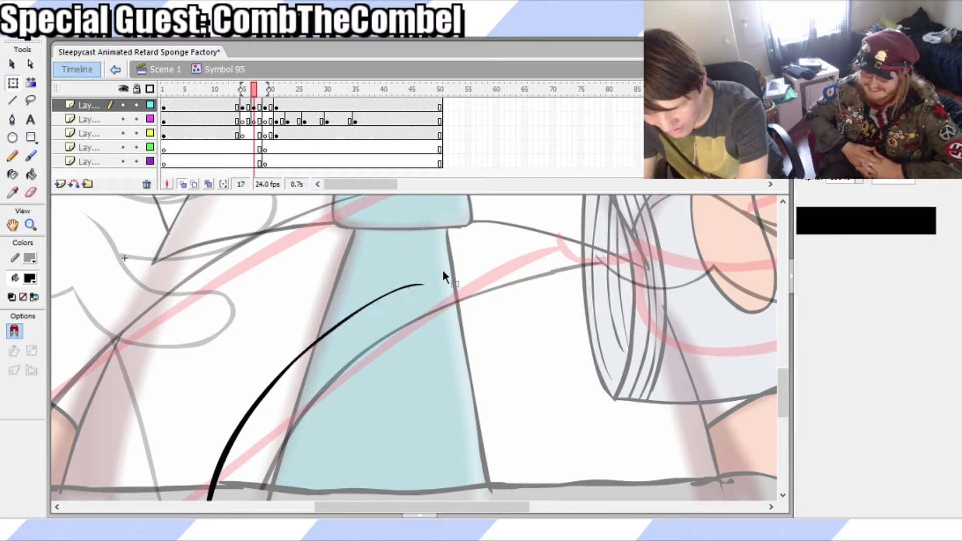
left_click_drag(230, 455, 227, 457)
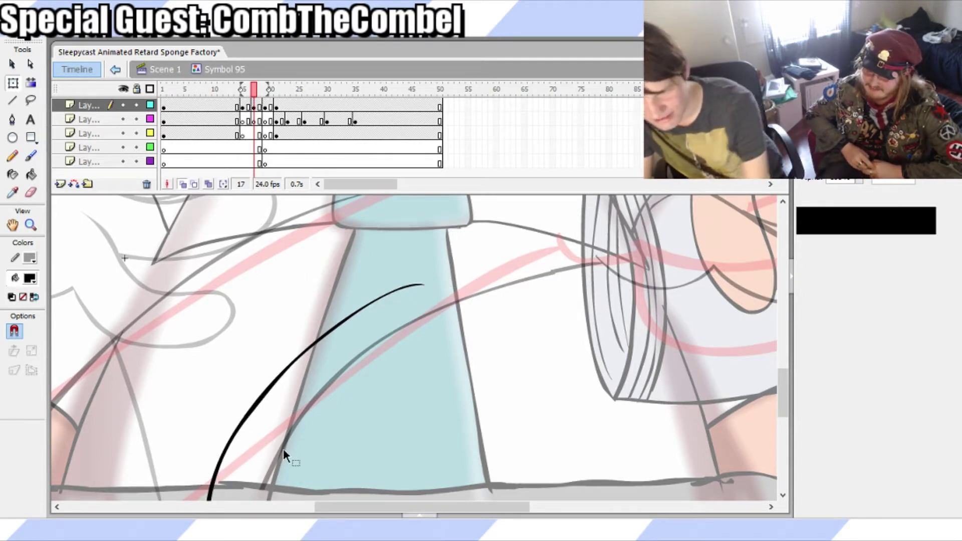
key("ctrl+s")
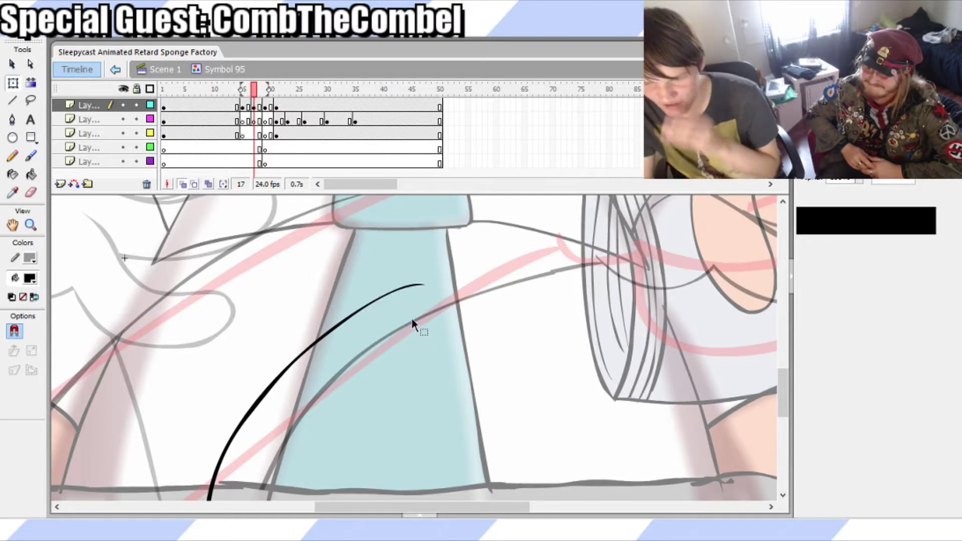
Narrow the forearm's lower line with Free Transform so its upper end sits at the tie's near edge, and check its lower end
left_click(399, 291)
left_click_drag(408, 284, 359, 284)
left_click(405, 314)
key("b")
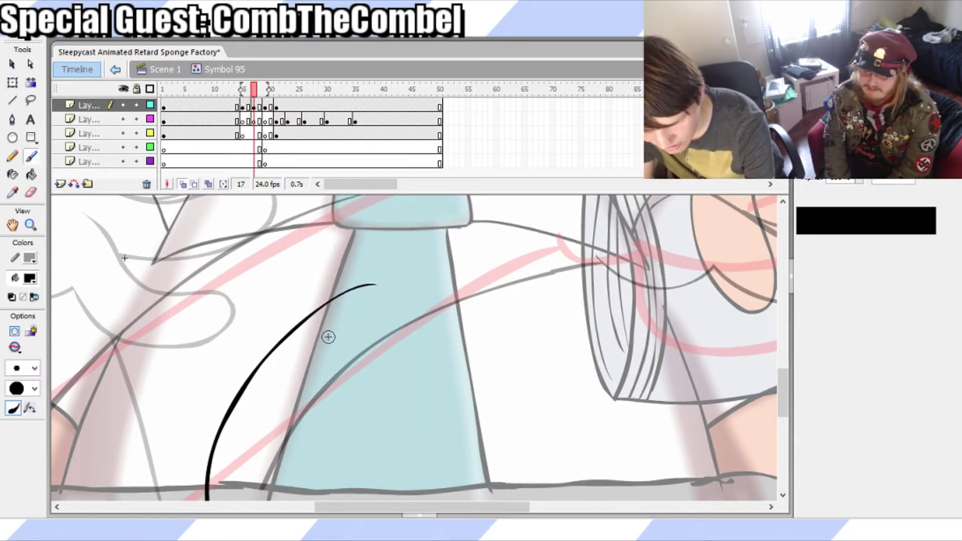
left_click_drag(365, 507, 329, 505)
key("q")
left_click(332, 483)
left_click_drag(782, 397, 782, 413)
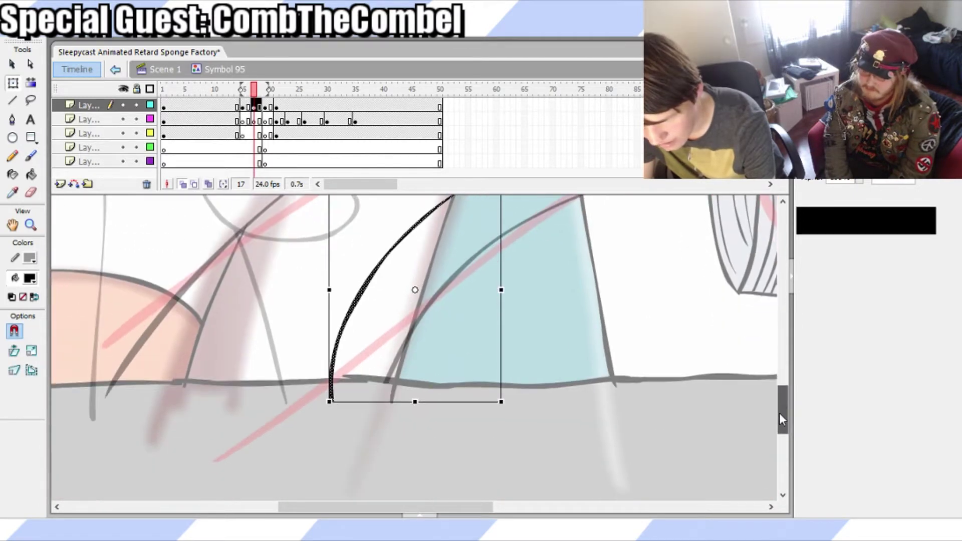
left_click(519, 409)
Brush the forearm's upper line as a long curve from beside the shirt collar down over the upper arm
left_click_drag(415, 506, 358, 508)
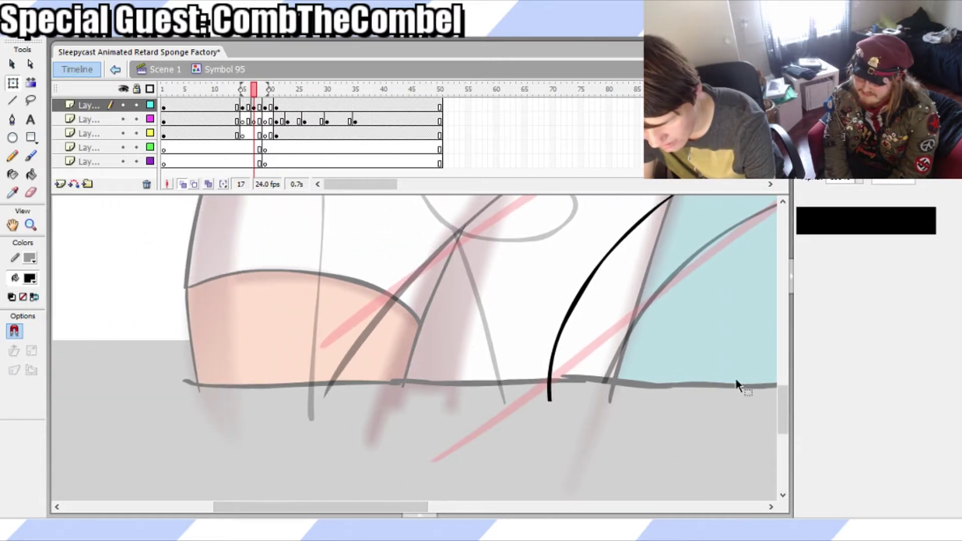
mouse_move(784, 412)
left_mouse_down()
mouse_move(777, 369)
mouse_move(788, 404)
left_mouse_up()
key("b")
mouse_move(520, 253)
left_mouse_down()
mouse_move(384, 333)
mouse_move(348, 416)
left_mouse_up()
key("ctrl+z")
mouse_move(520, 221)
left_mouse_down()
mouse_move(438, 281)
mouse_move(352, 403)
mouse_move(325, 502)
left_mouse_up()
key("ctrl+z")
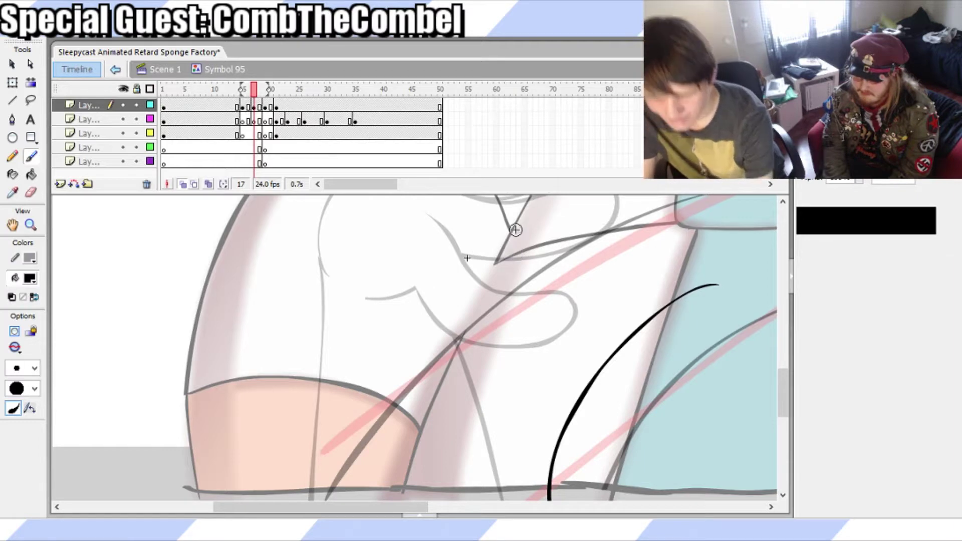
mouse_move(540, 210)
left_mouse_down()
mouse_move(486, 243)
mouse_move(337, 459)
left_mouse_up()
Stretch the forearm's upper line down to the picture's lower edge and pull its upper end further toward the tie
key("q")
left_click(340, 447)
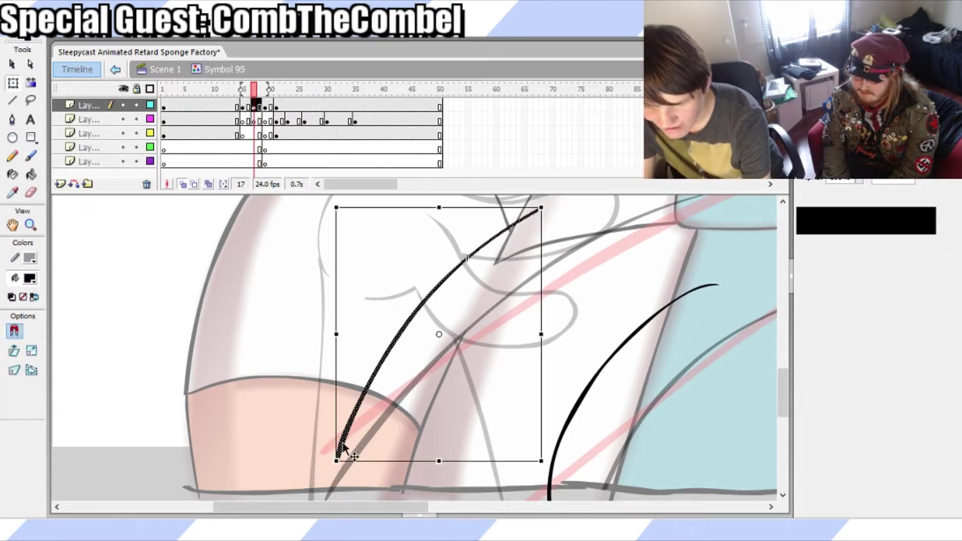
mouse_move(439, 461)
left_mouse_down()
mouse_move(434, 483)
mouse_move(446, 482)
mouse_move(425, 485)
mouse_move(426, 494)
left_mouse_up()
left_click(438, 496)
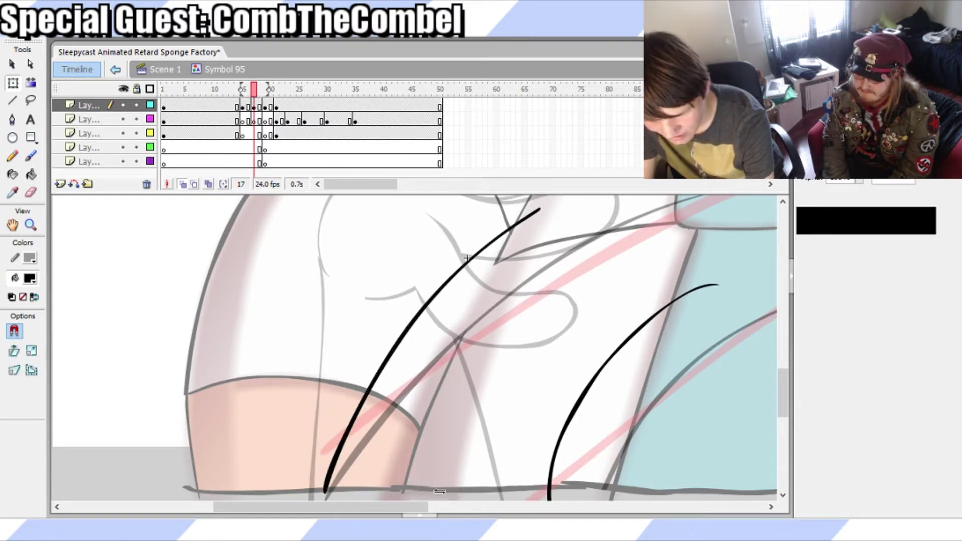
key("ctrl+z")
left_click_drag(439, 492, 421, 499)
left_click(437, 451)
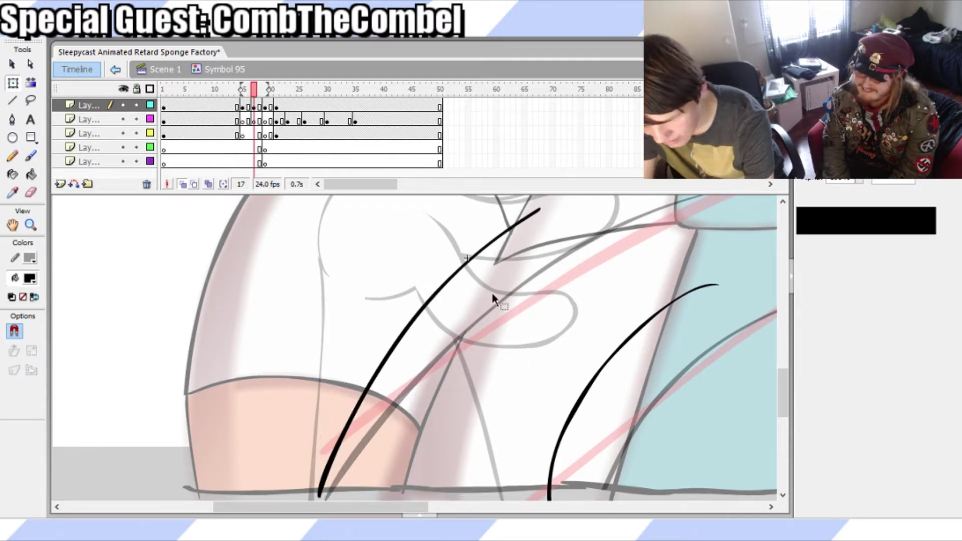
left_click(493, 245)
left_click_drag(541, 208, 564, 213)
left_click(597, 229)
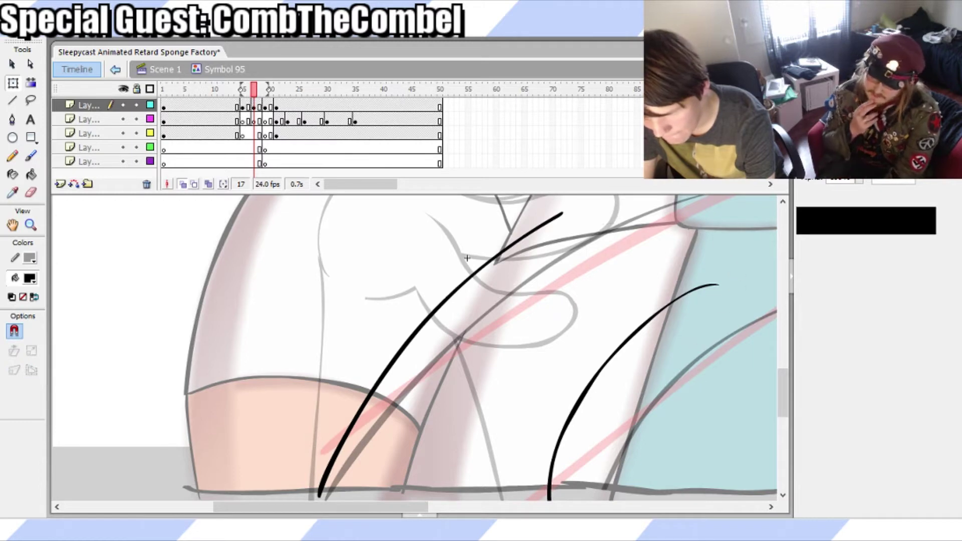
View the whole stage, scrub the frames around frame 17 to check the new forearm lines, and save the file
key("ctrl+2")
left_click_drag(255, 89, 288, 89)
left_click(254, 89)
key("ctrl+s")
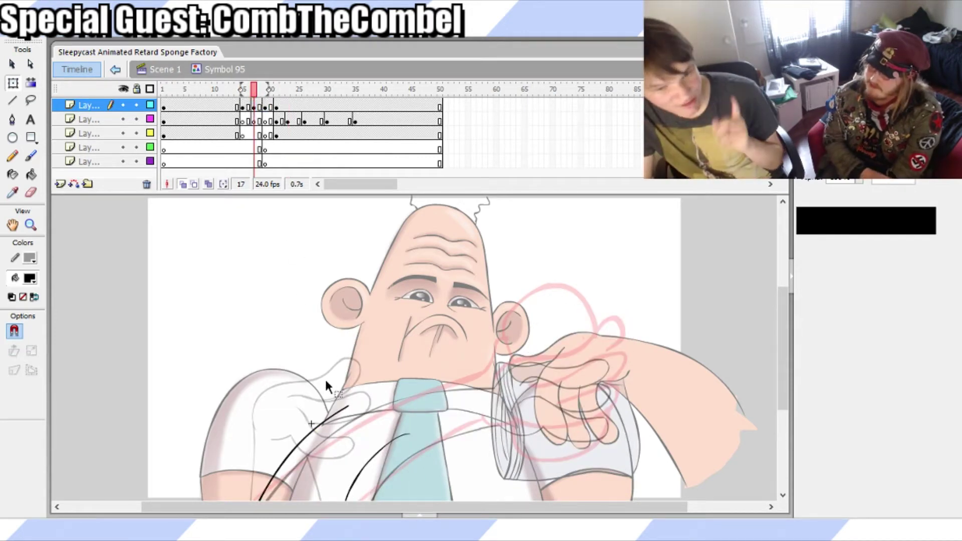
left_click(316, 426)
left_click_drag(344, 405, 349, 405)
left_click(381, 410)
key("ctrl+z")
left_click(380, 415)
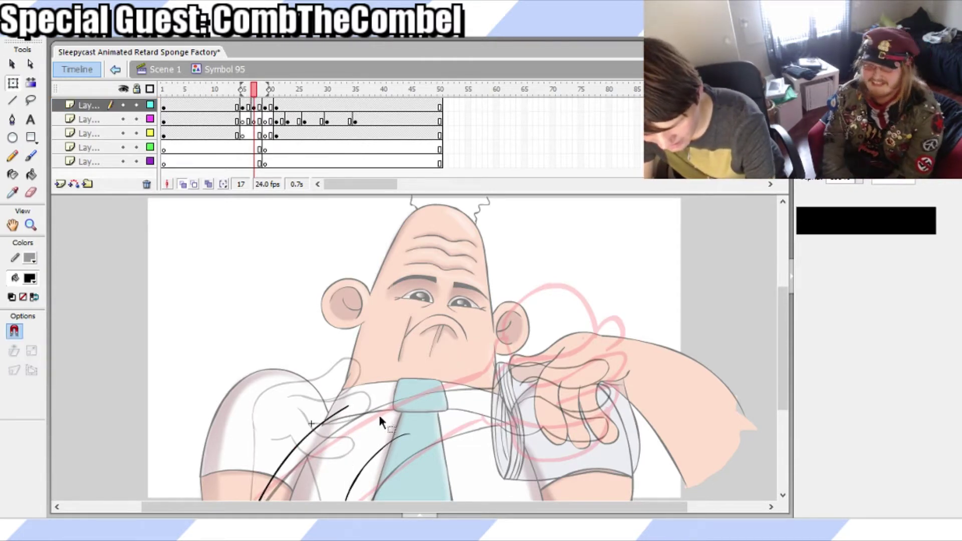
left_click(356, 420)
left_click(365, 417)
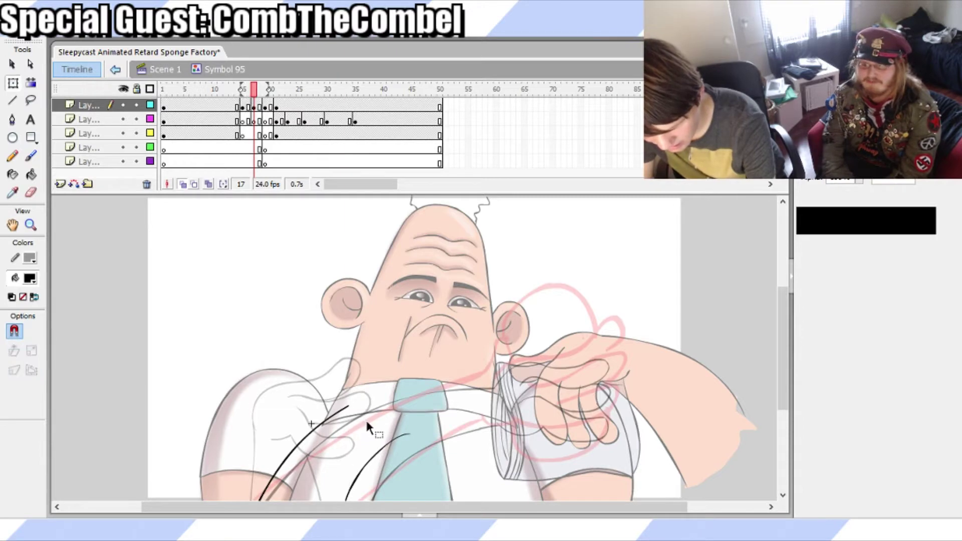
Shift the forearm's lower line slightly away from the tie with Free Transform
left_click(392, 441)
left_click_drag(390, 430, 375, 431)
left_click(427, 415)
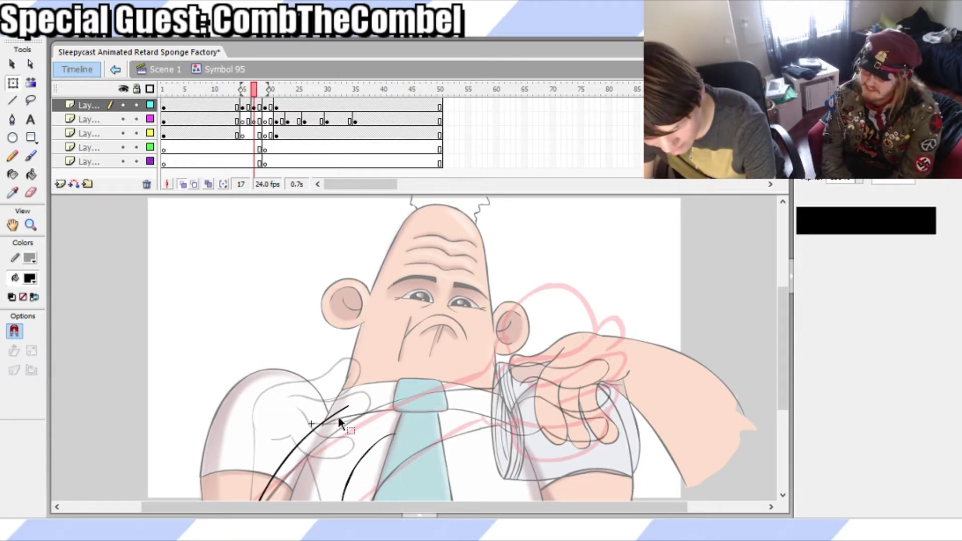
Skew the upper end of the forearm's upper line slightly away from the tie with Free Transform and save the file
left_click(332, 419)
mouse_move(300, 407)
left_mouse_down()
mouse_move(283, 407)
mouse_move(293, 411)
left_mouse_up()
left_click(375, 441)
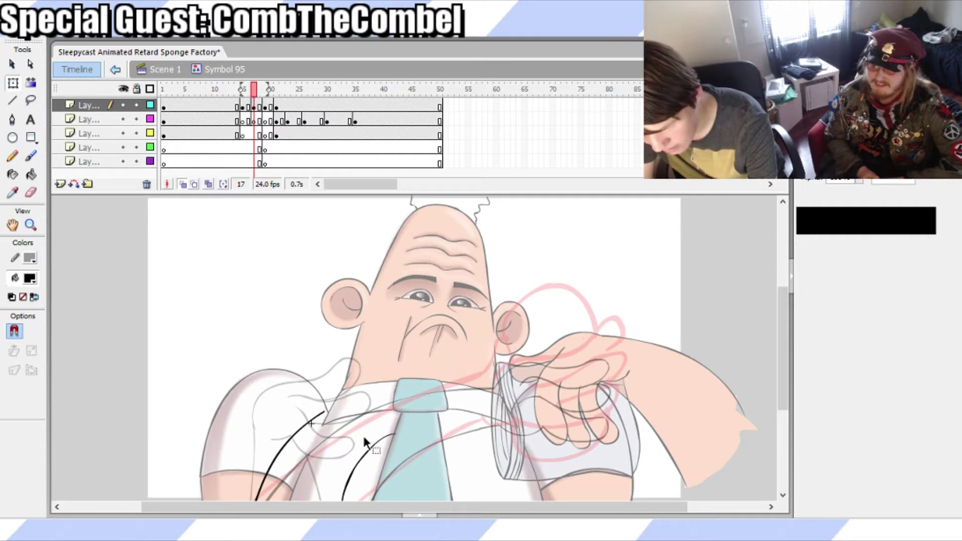
left_click(276, 461)
left_click_drag(289, 412, 291, 410)
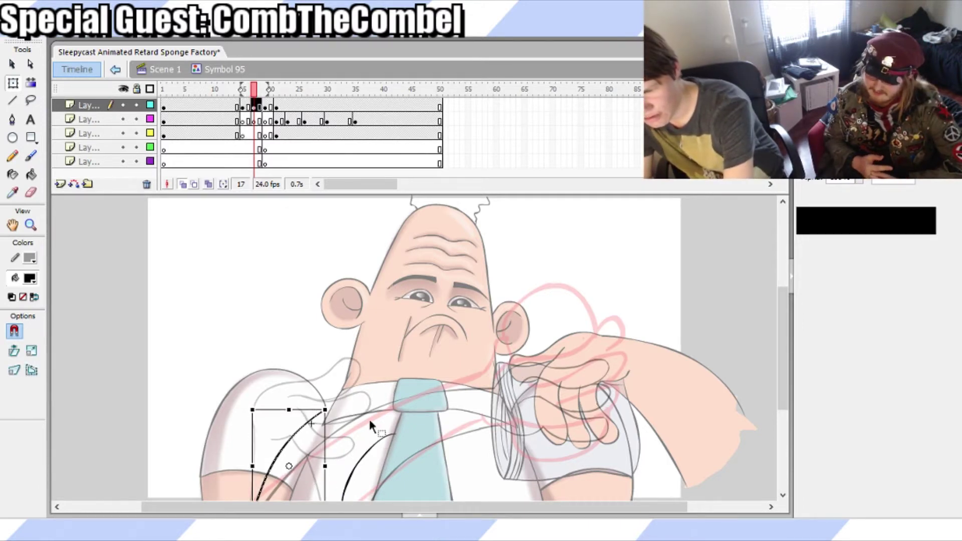
left_click(387, 426)
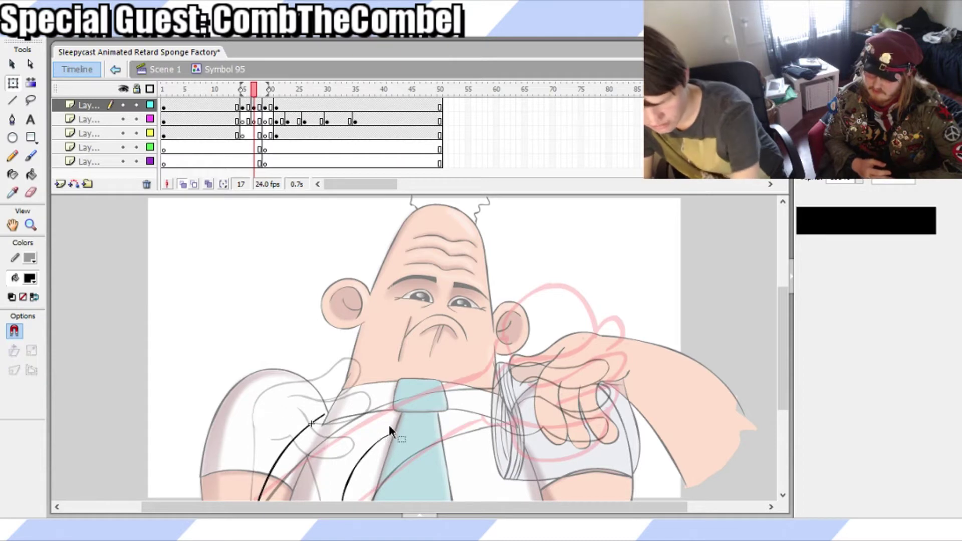
key("ctrl+s")
Brush the upper finger's outline as one wavy stroke from the shirt collar over the tie knot, looping around the fingertip and back beneath
key("b")
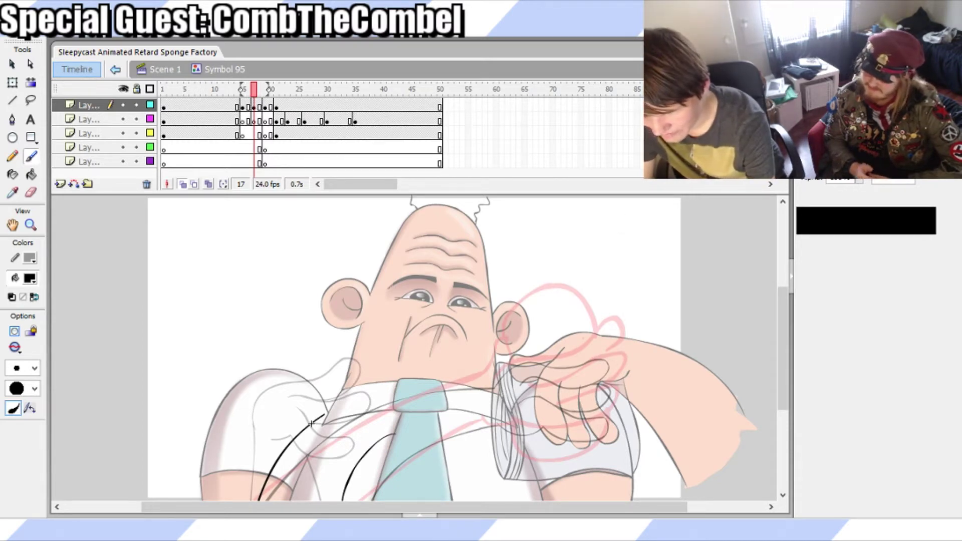
key("ctrl+1")
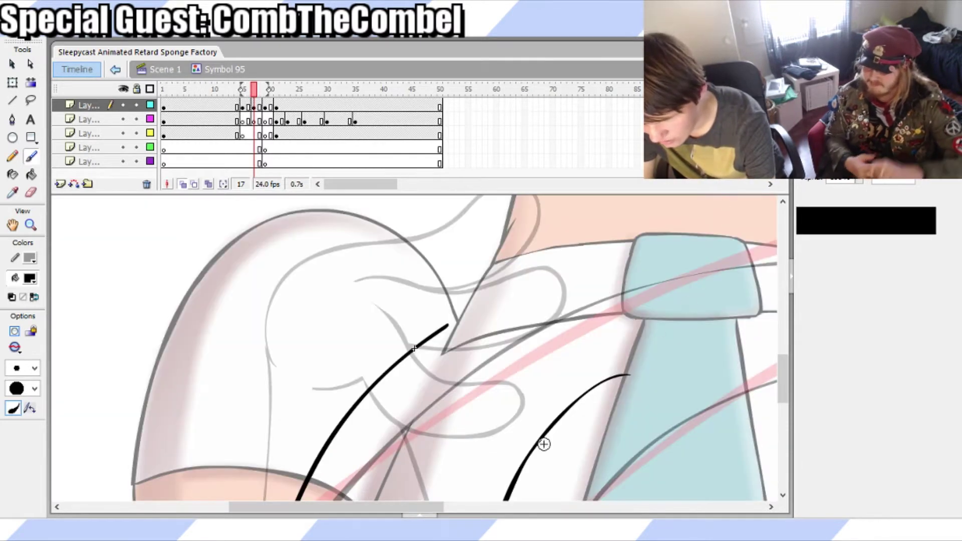
left_click_drag(453, 506, 508, 475)
left_click_drag(783, 371, 783, 352)
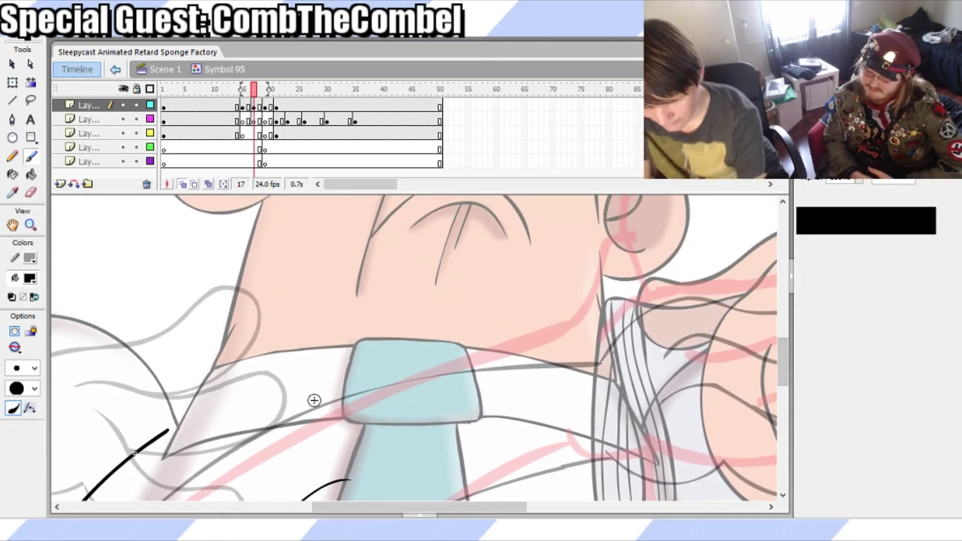
left_click_drag(169, 429, 206, 371)
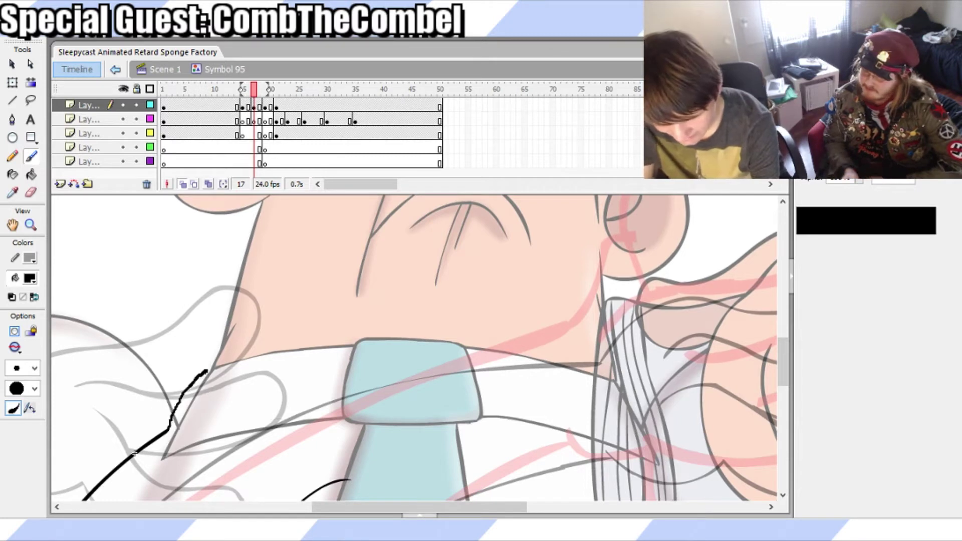
key("ctrl+z")
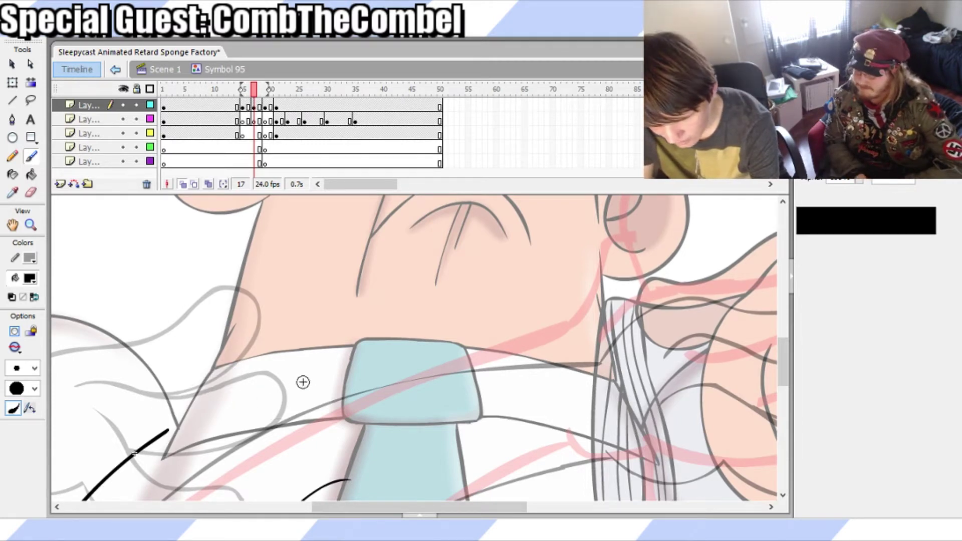
left_click_drag(264, 377, 320, 349)
key("ctrl+z")
mouse_move(249, 394)
left_mouse_down()
mouse_move(288, 336)
mouse_move(443, 313)
mouse_move(417, 372)
left_mouse_up()
key("ctrl+z")
mouse_move(255, 412)
left_mouse_down()
mouse_move(333, 326)
mouse_move(387, 397)
left_mouse_up()
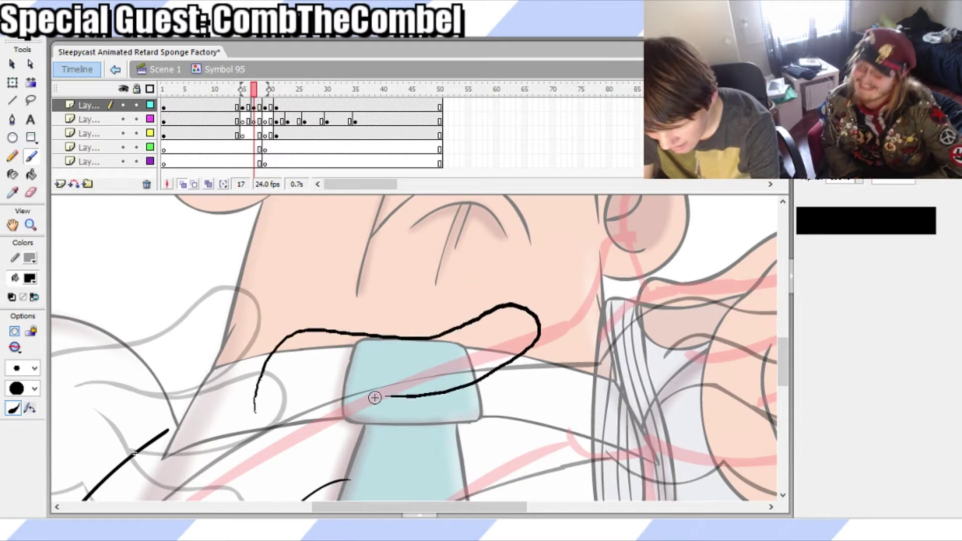
key("ctrl+z")
mouse_move(250, 396)
left_mouse_down()
mouse_move(376, 364)
mouse_move(353, 413)
left_mouse_up()
key("ctrl+z")
mouse_move(243, 378)
left_mouse_down()
mouse_move(341, 324)
mouse_move(512, 305)
mouse_move(387, 395)
mouse_move(323, 376)
mouse_move(374, 398)
left_mouse_up()
Smooth the upper finger's brushed outline and save the file
key("e")
key("q")
key("v")
left_click(338, 327)
left_click(33, 354)
left_click(17, 353)
left_click(17, 354)
left_click(16, 354)
key("ctrl+z")
key("ctrl+z")
left_click(136, 350)
key("q")
key("ctrl+s")
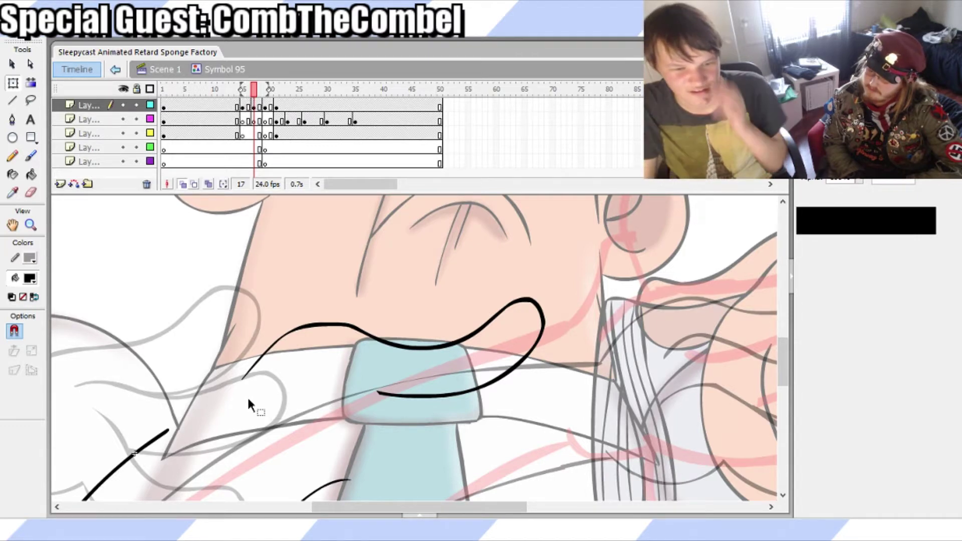
left_click(317, 330)
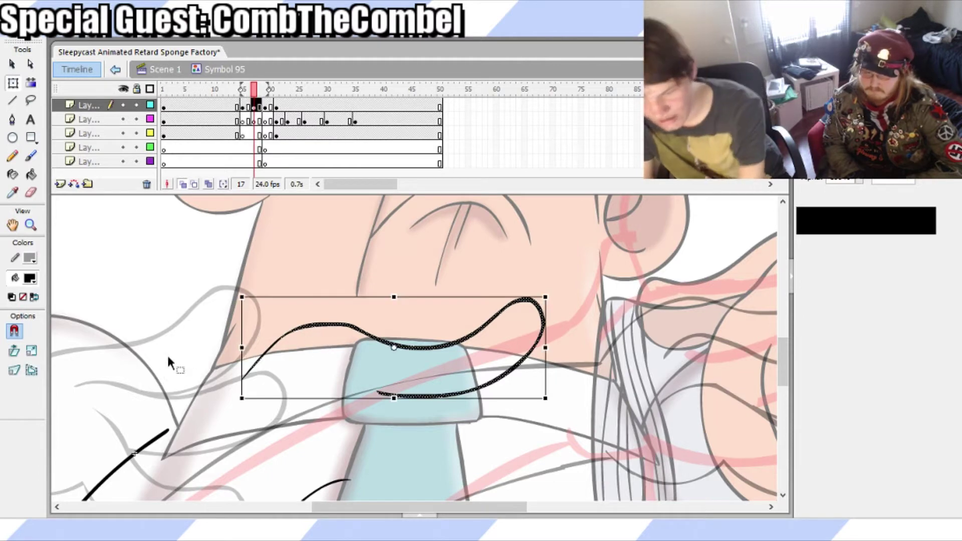
key("v")
left_click(17, 351)
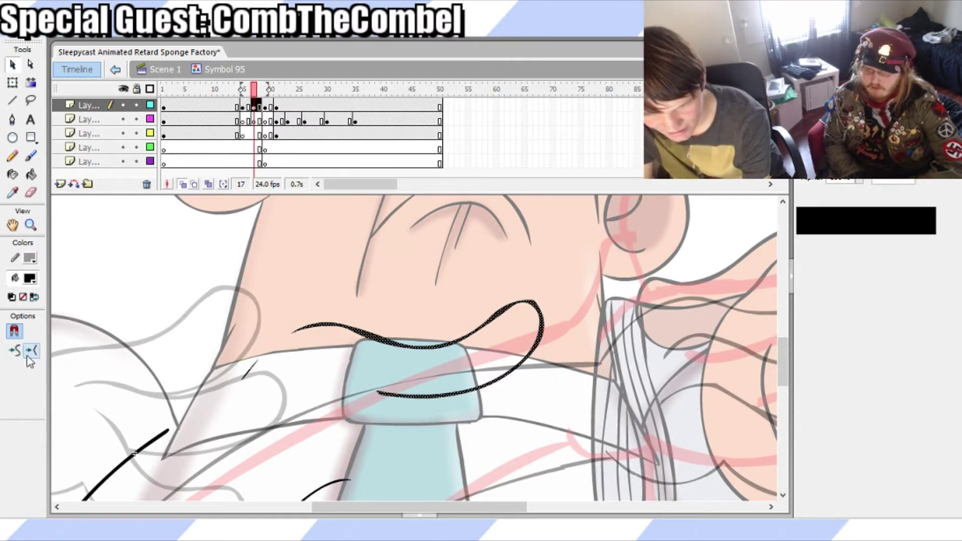
key("ctrl+z")
left_click(404, 372)
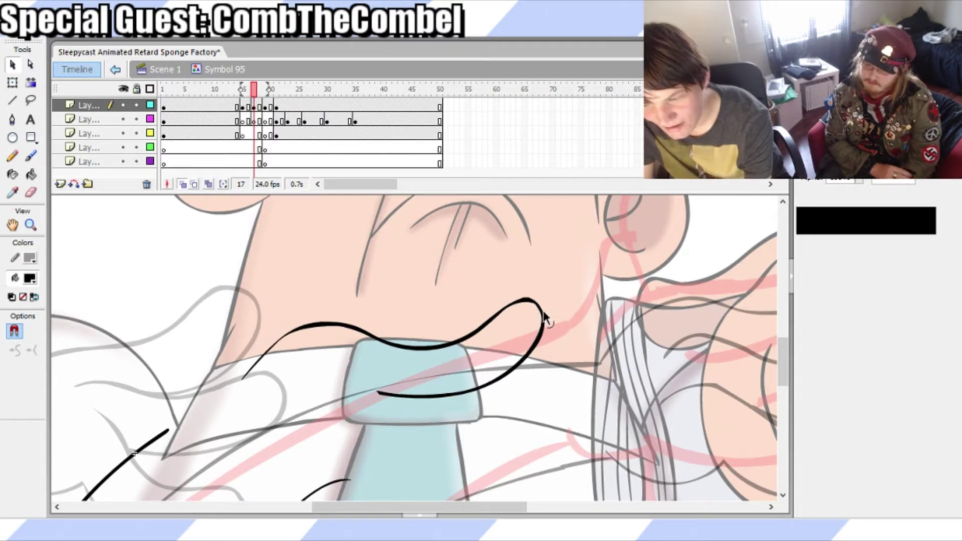
Save the file, then lasso the upper finger's underside from the fingertip back to the tie knot and nudge it down
key("b")
key("ctrl+s")
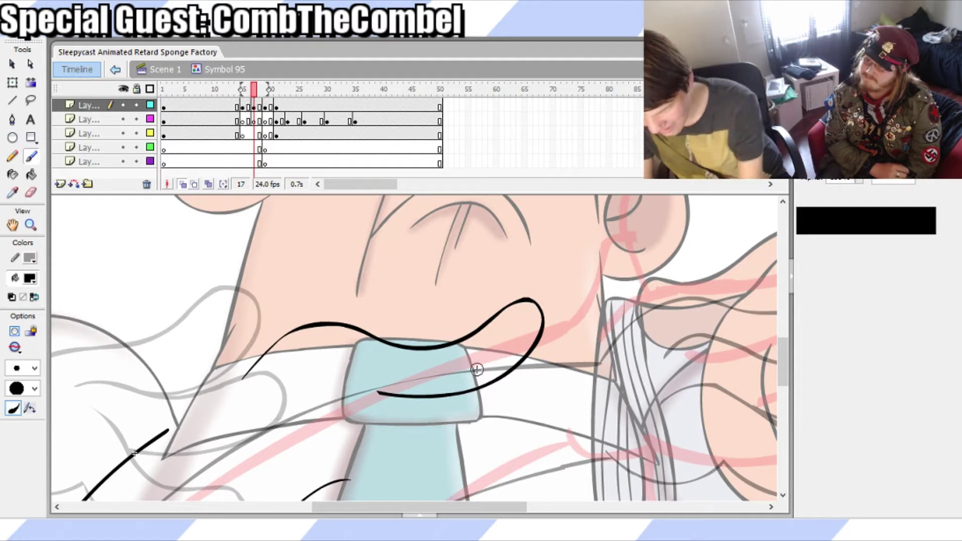
key("l")
mouse_move(541, 298)
left_mouse_down()
mouse_move(490, 349)
mouse_move(408, 378)
mouse_move(388, 369)
mouse_move(339, 386)
mouse_move(438, 456)
mouse_move(591, 348)
mouse_move(546, 345)
left_mouse_up()
key("q")
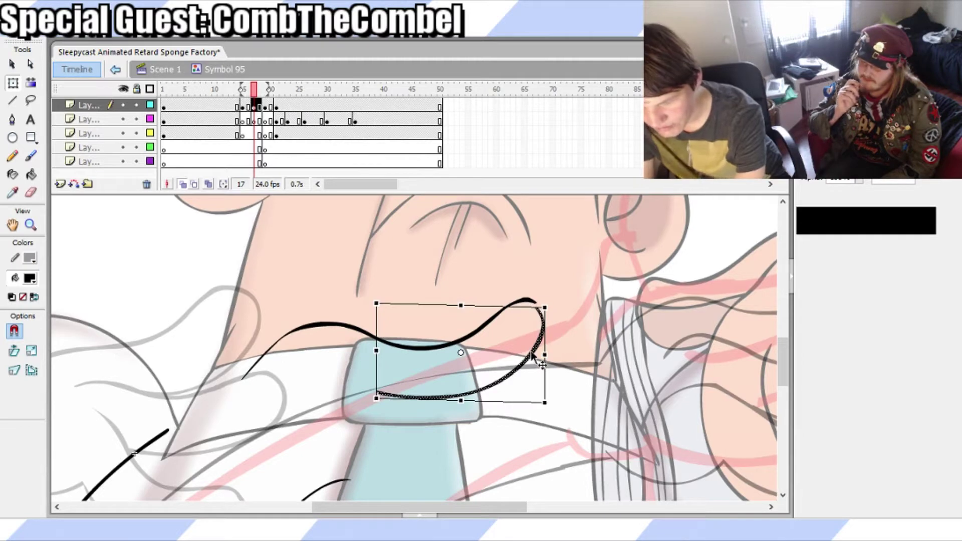
key("Down")
key("Down")
key("Down")
key("Down")
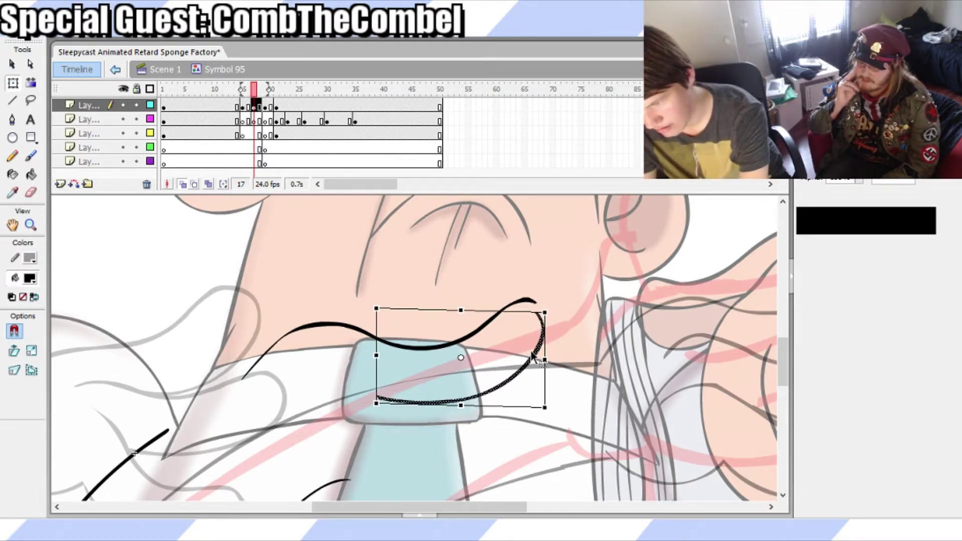
left_click(592, 359)
Nudge the upper finger's underside outward toward the raised arm's cuff and slightly up
key("b")
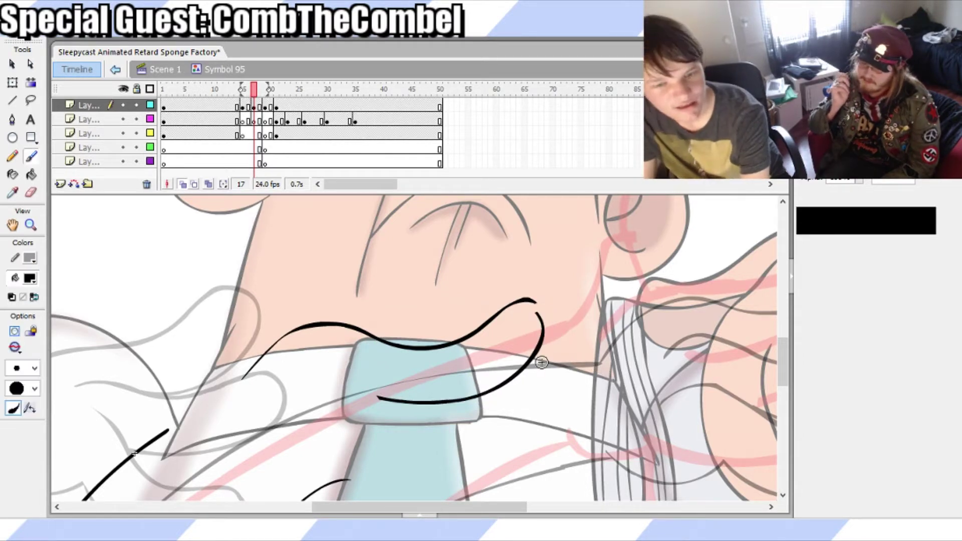
left_click_drag(528, 300, 536, 324)
key("q")
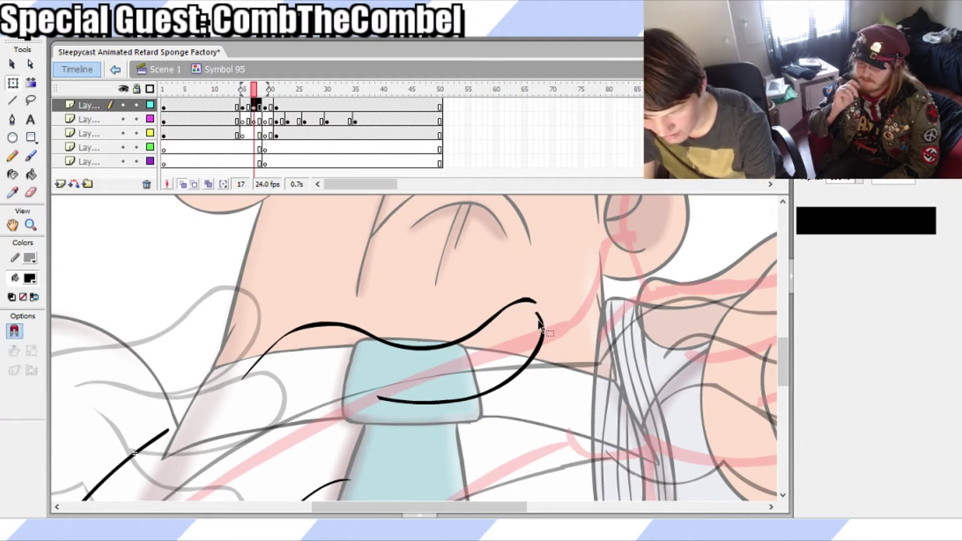
left_click(547, 324)
key("Right")
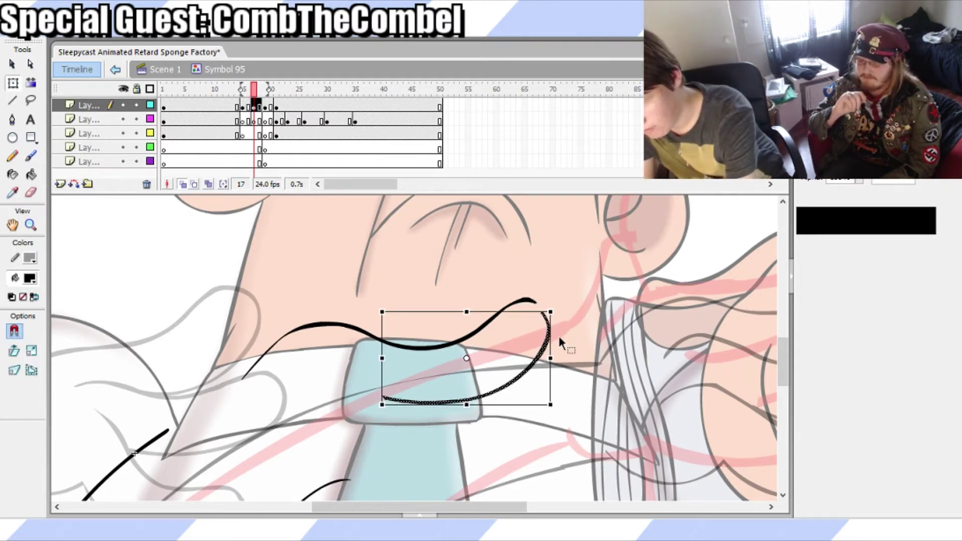
key("Up")
key("Up")
left_click(569, 329)
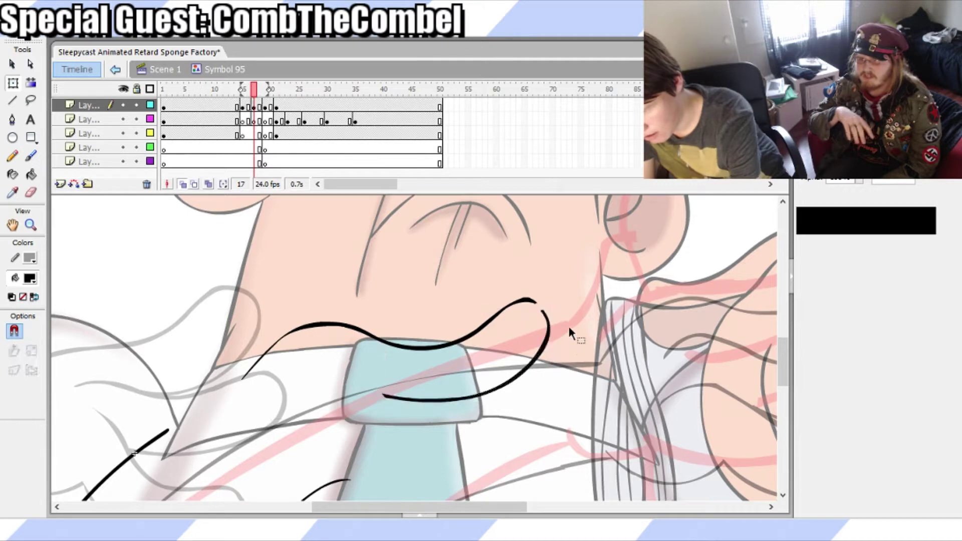
Close the gap at the upper finger's tip with a short brush stroke and smooth the joined outline
key("b")
left_click_drag(532, 302, 545, 314)
key("ctrl+z")
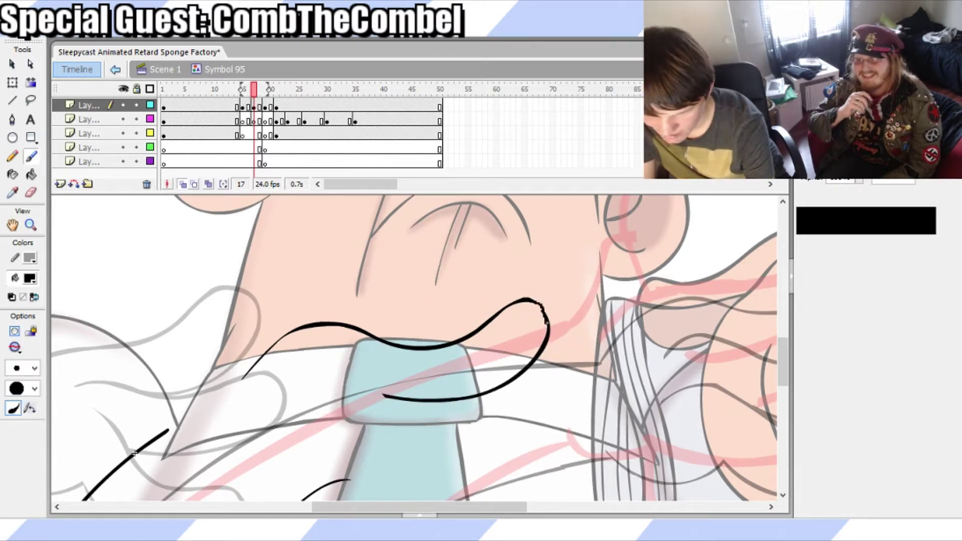
key("v")
left_click_drag(573, 284, 484, 400)
left_click(14, 353)
left_click(177, 316)
key("ctrl+z")
left_click(353, 278)
Brush the second finger's outline below the first, crossing the tie knot, rounding the fingertip and returning across the tie
key("b")
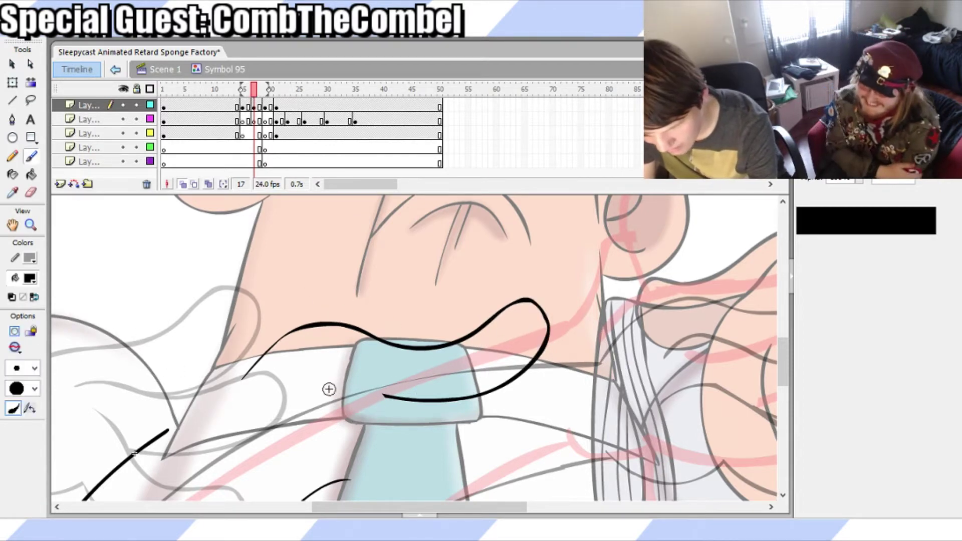
left_click_drag(333, 388, 416, 416)
key("ctrl+z")
mouse_move(301, 384)
left_mouse_down()
mouse_move(528, 419)
mouse_move(552, 406)
left_mouse_up()
key("ctrl+z")
mouse_move(320, 387)
left_mouse_down()
mouse_move(369, 377)
mouse_move(506, 400)
mouse_move(340, 430)
left_mouse_up()
key("ctrl+z")
mouse_move(310, 388)
left_mouse_down()
mouse_move(444, 411)
mouse_move(384, 449)
mouse_move(371, 430)
left_mouse_up()
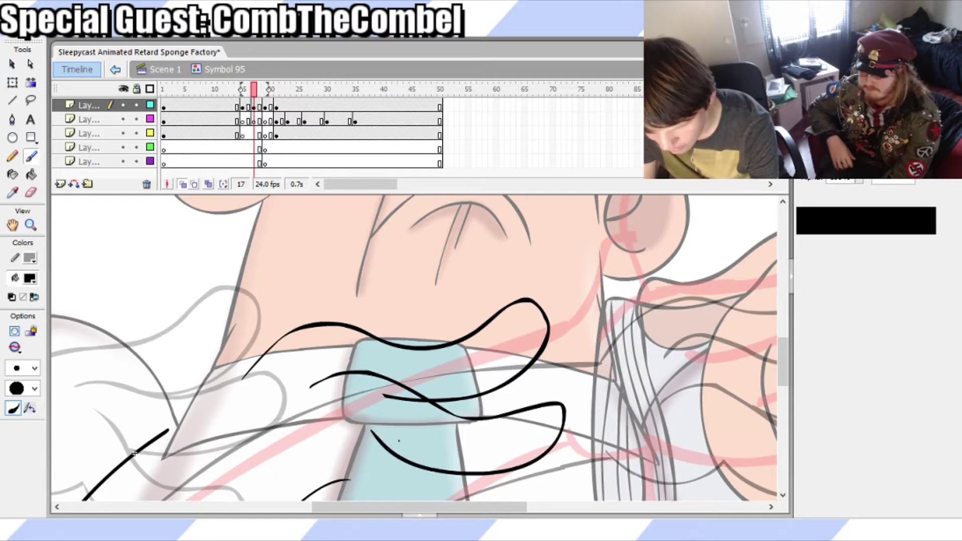
Delete the leftover end of the upper finger's underside that crosses behind the second finger's top line
key("e")
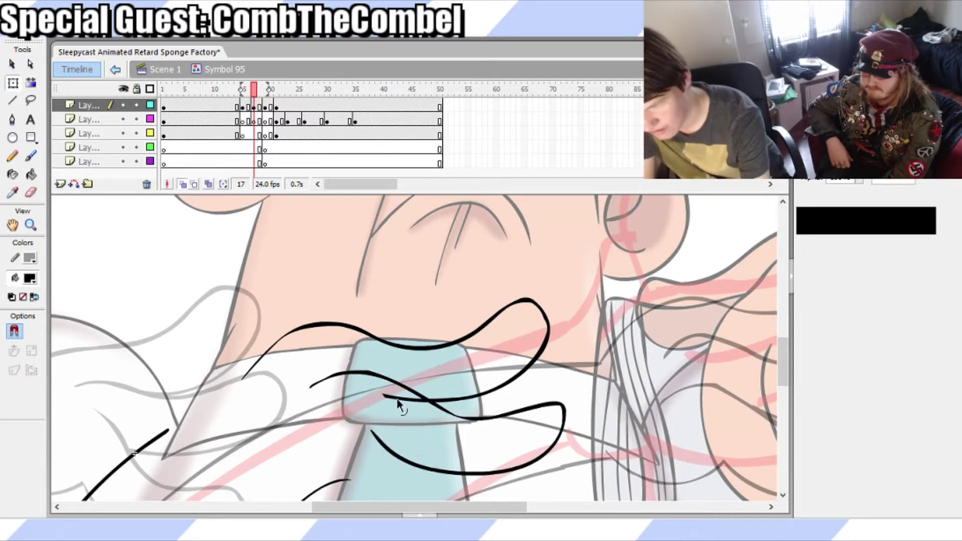
key("q")
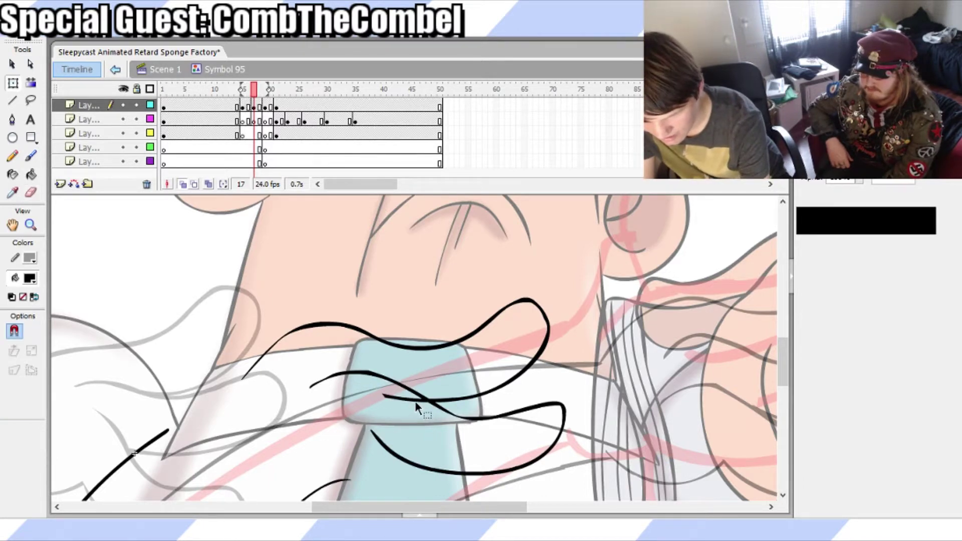
left_click(416, 402)
left_click(414, 406)
mouse_move(419, 401)
left_mouse_down()
mouse_move(385, 388)
mouse_move(396, 389)
left_mouse_up()
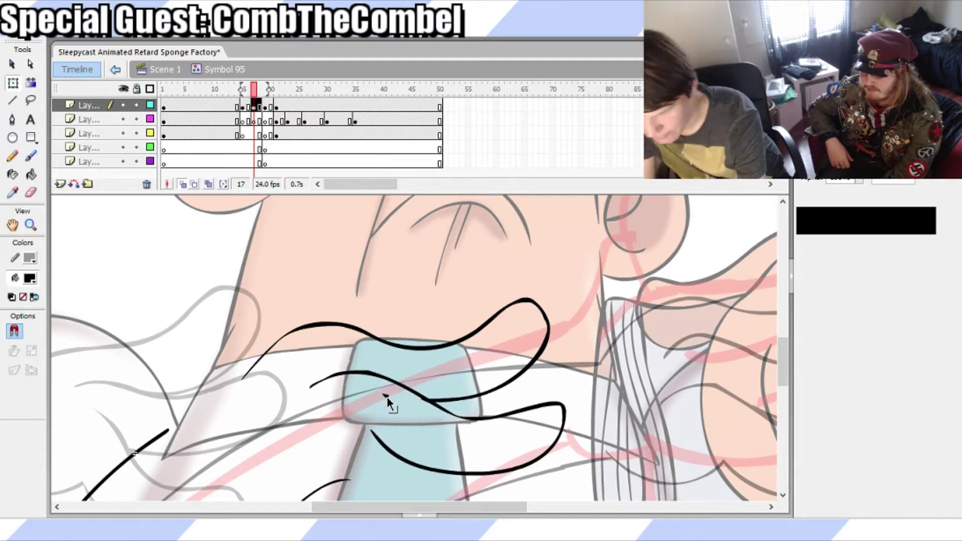
left_click(385, 396)
key("Delete")
key("b")
key("q")
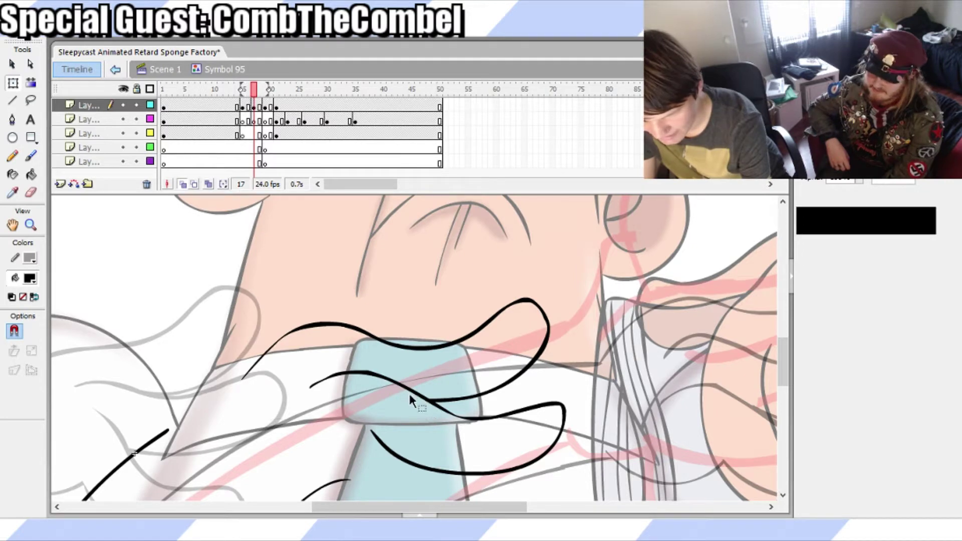
key("b")
key("q")
Lasso the second finger's underside and stretch it slightly downward with Free Transform
left_click_drag(781, 365, 779, 384)
key("l")
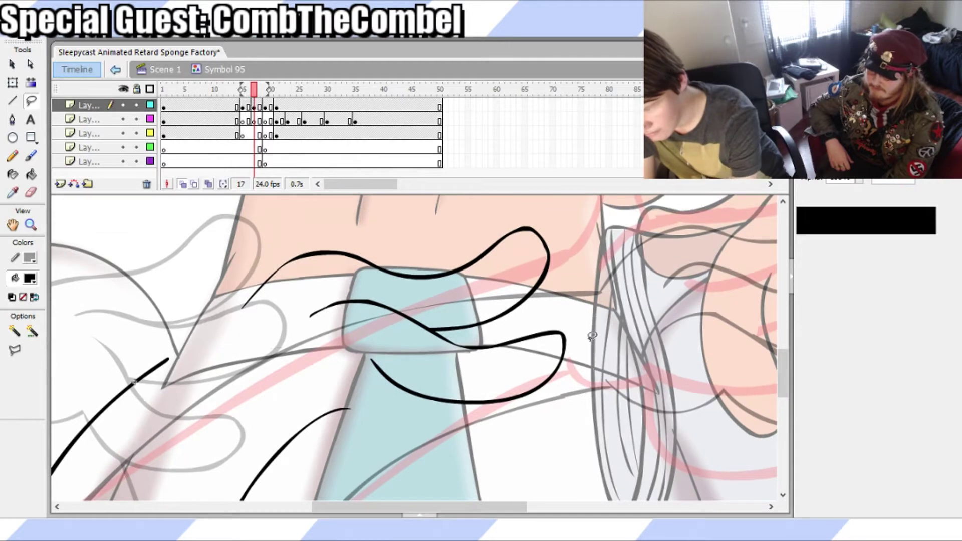
mouse_move(582, 330)
left_mouse_down()
mouse_move(495, 362)
mouse_move(419, 355)
mouse_move(373, 337)
mouse_move(366, 394)
mouse_move(535, 435)
mouse_move(594, 345)
left_mouse_up()
key("q")
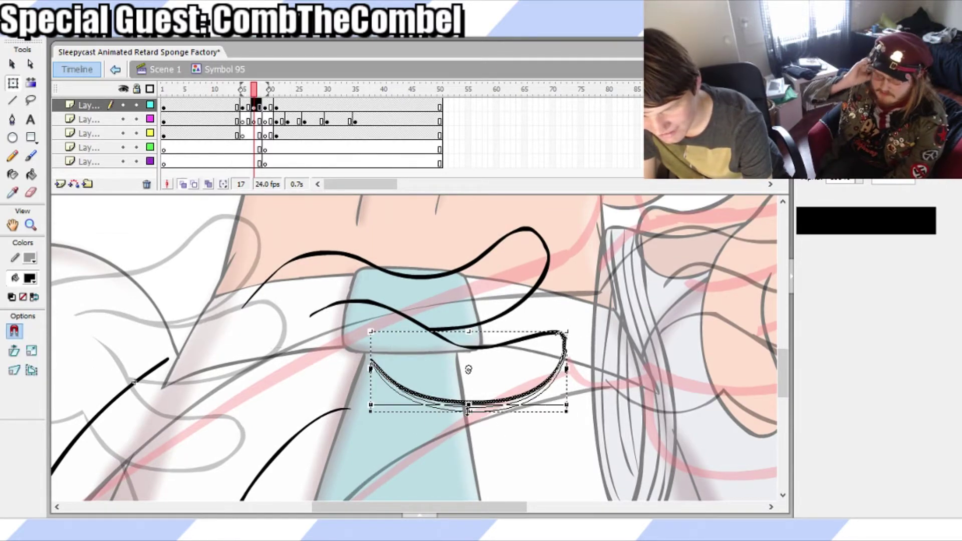
left_click(626, 379)
Skew the inner end of the second finger's underside slightly down where it crosses the tie
key("b")
key("e")
left_click(371, 366)
key("q")
mouse_move(360, 356)
left_mouse_down()
mouse_move(466, 407)
mouse_move(451, 417)
left_mouse_up()
left_click_drag(369, 379, 369, 379)
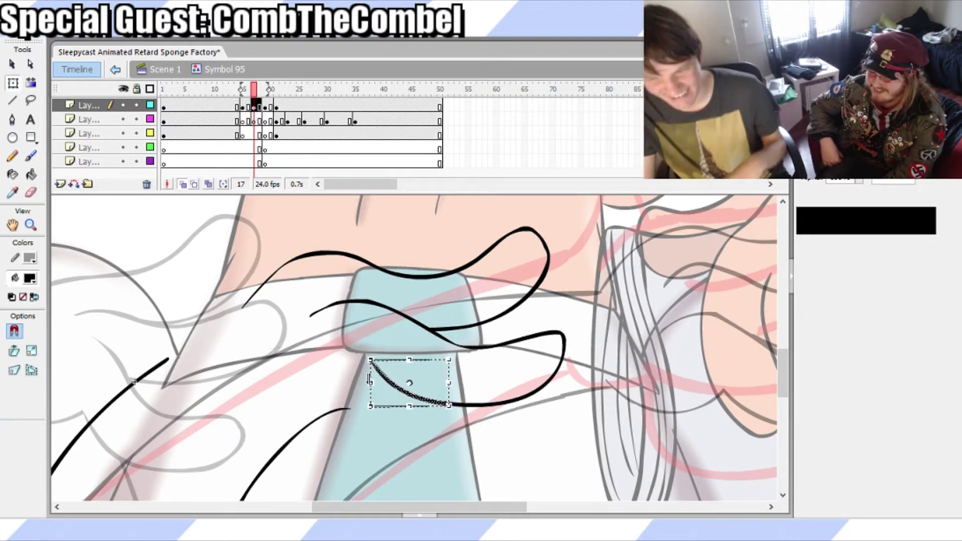
left_click(610, 360)
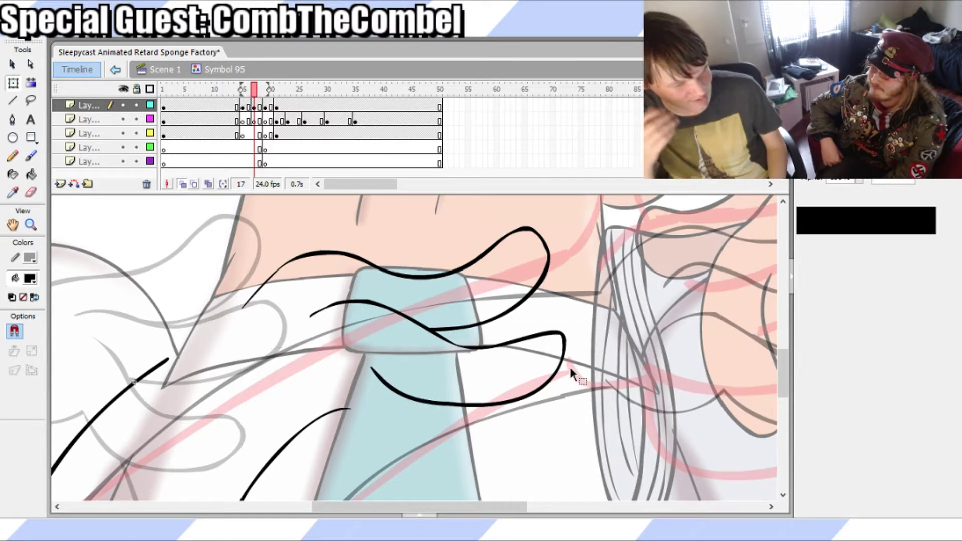
key("b")
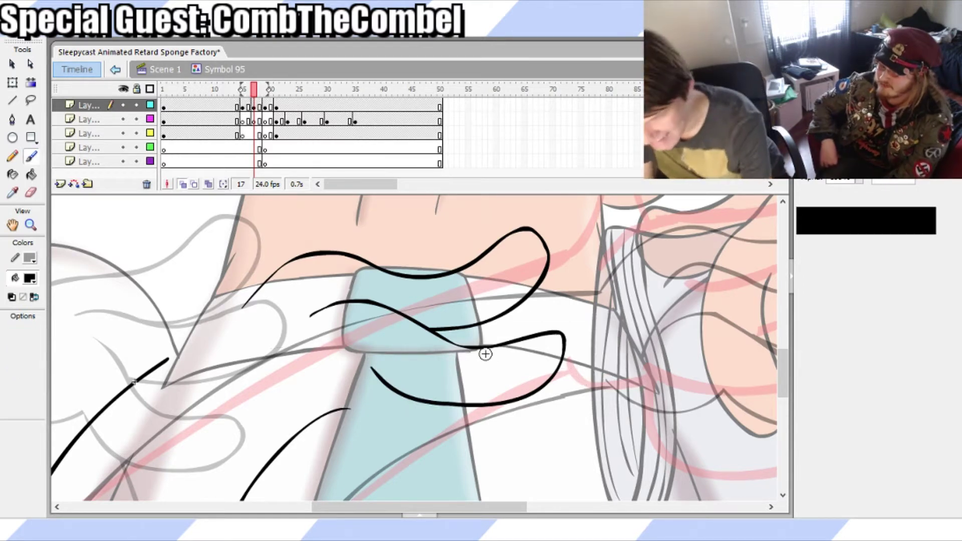
left_click_drag(319, 355, 436, 401)
key("ctrl+z")
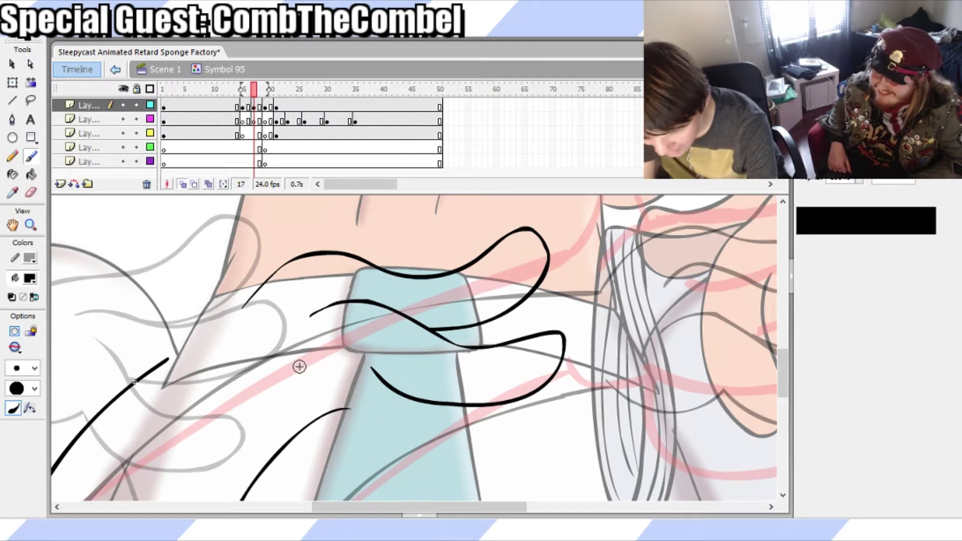
Save the file with the two finger outlines in place and return to the Brush tool
key("ctrl+s")
key("q")
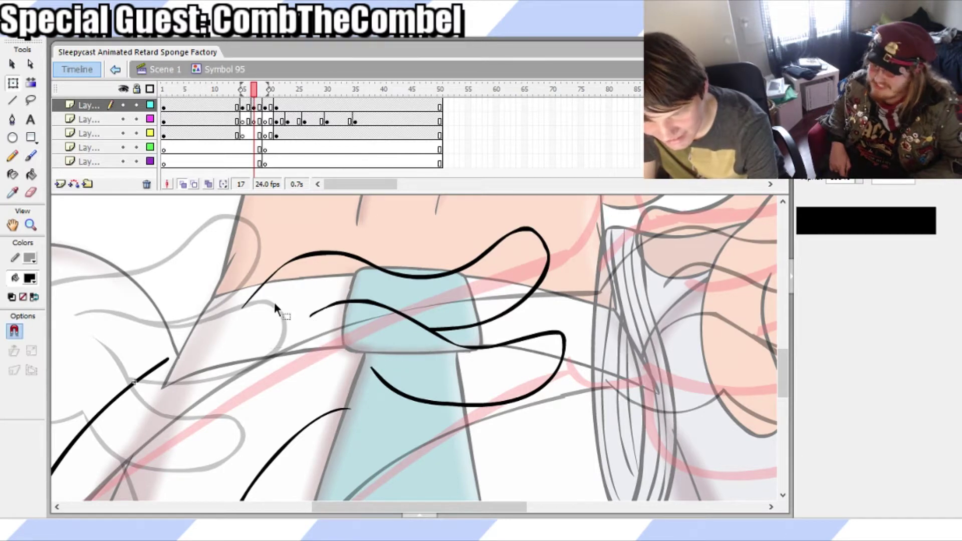
key("v")
key("b")
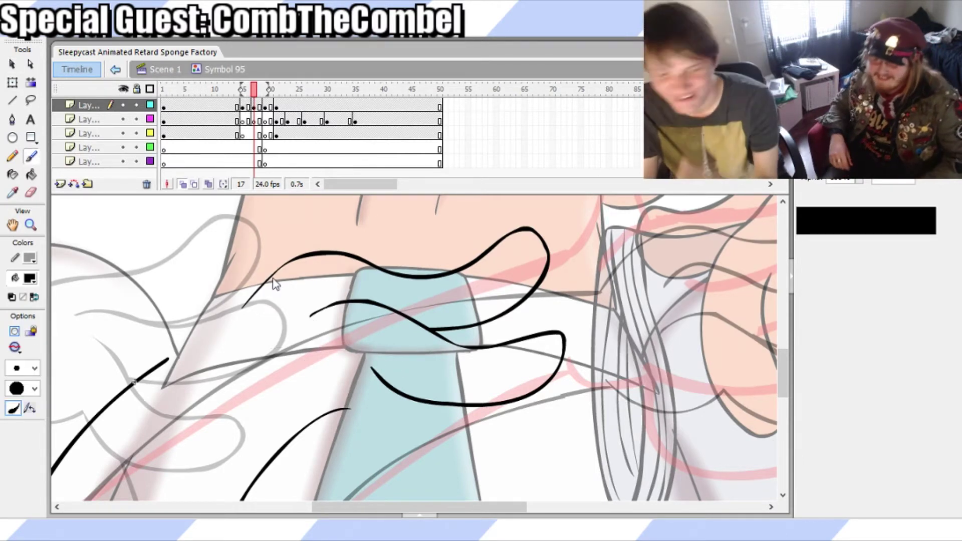
left_click_drag(293, 330, 334, 311)
key("ctrl+z")
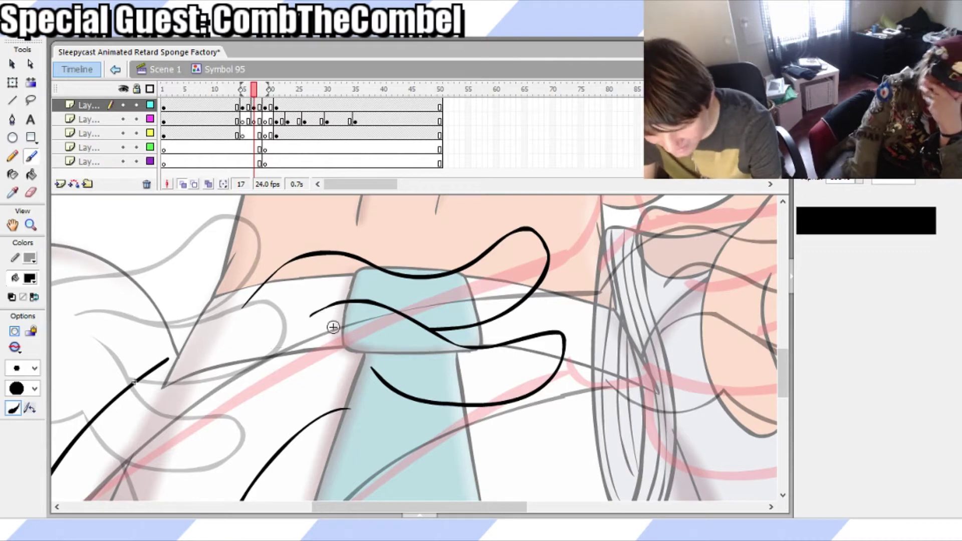
key("ctrl+s")
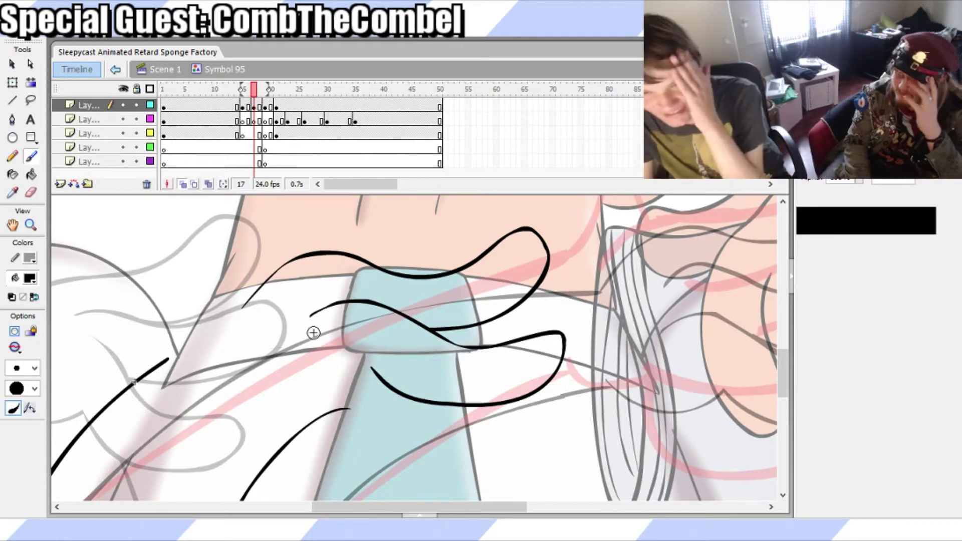
left_click_drag(307, 347, 383, 345)
key("ctrl+z")
mouse_move(317, 359)
left_mouse_down()
mouse_move(426, 391)
mouse_move(452, 480)
mouse_move(386, 426)
mouse_move(333, 354)
mouse_move(526, 474)
mouse_move(372, 415)
left_mouse_up()
key("ctrl+z")
key("ctrl+z")
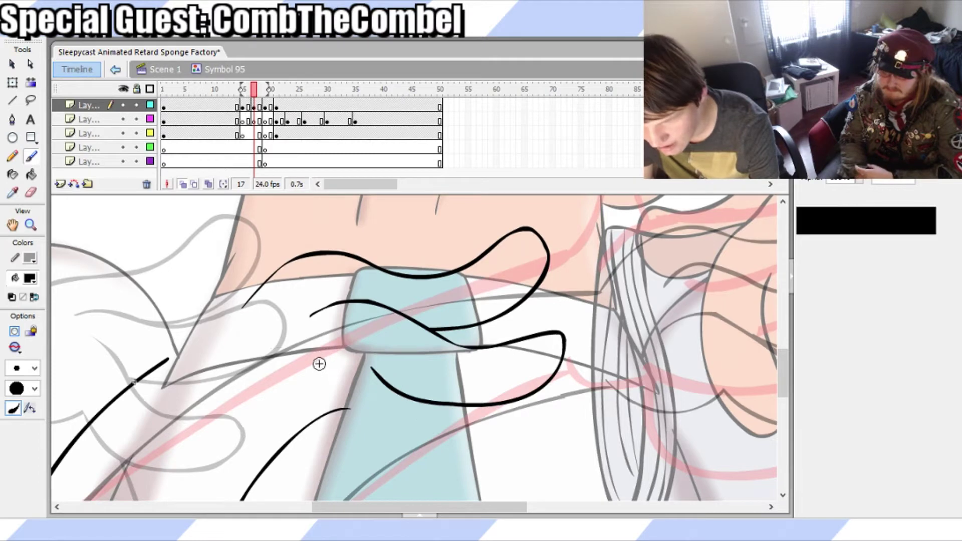
Brush the third finger's top line, rounded tip and underside below the second finger, across the tie
mouse_move(306, 364)
left_mouse_down()
mouse_move(557, 429)
mouse_move(462, 471)
left_mouse_up()
key("ctrl+z")
mouse_move(299, 359)
left_mouse_down()
mouse_move(585, 429)
mouse_move(437, 473)
mouse_move(380, 424)
left_mouse_up()
key("ctrl+z")
mouse_move(309, 371)
left_mouse_down()
mouse_move(388, 350)
mouse_move(559, 470)
mouse_move(371, 412)
left_mouse_up()
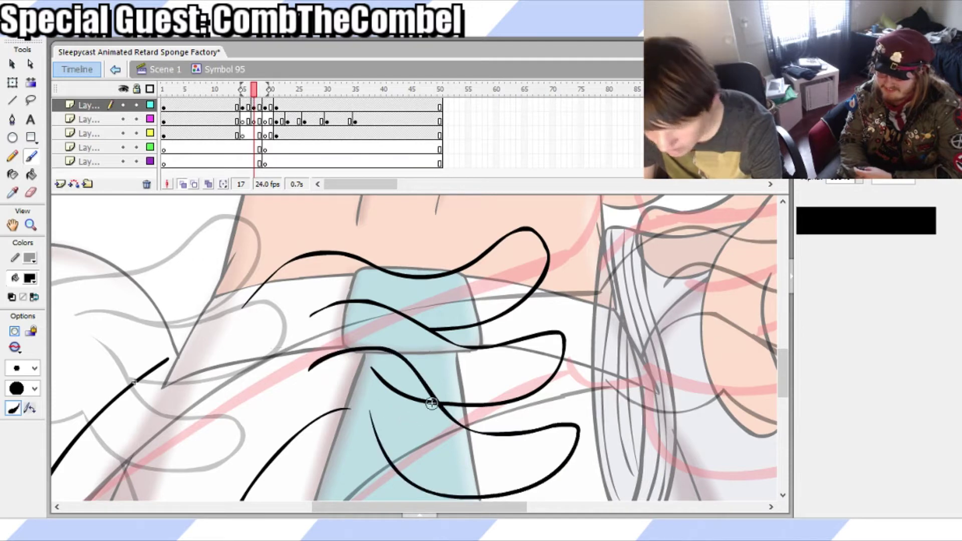
Lasso the third finger's underside and squash it slightly upward with Free Transform
key("q")
key("l")
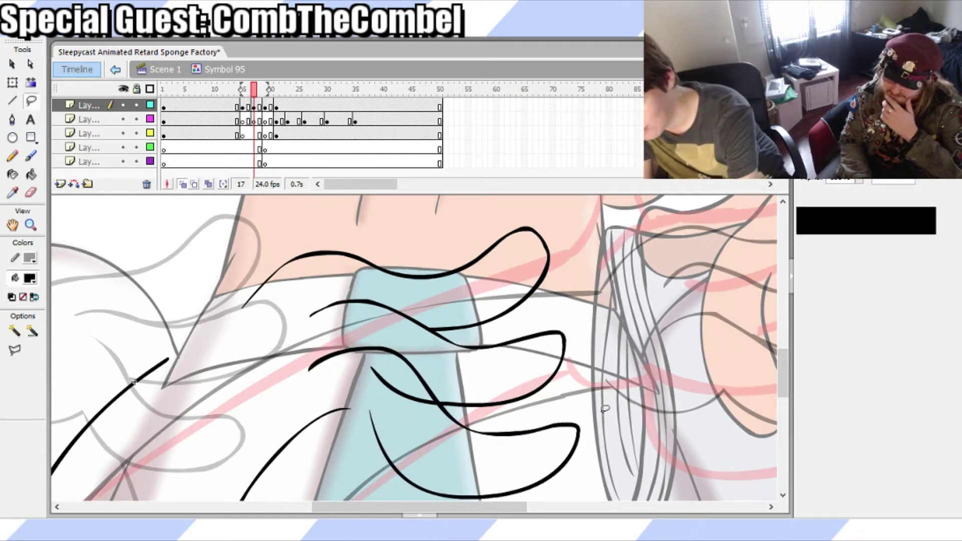
mouse_move(605, 417)
left_mouse_down()
mouse_move(574, 416)
mouse_move(557, 436)
mouse_move(411, 413)
mouse_move(355, 424)
mouse_move(587, 488)
mouse_move(596, 436)
left_mouse_up()
key("q")
left_click_drag(475, 499, 475, 487)
left_click(624, 440)
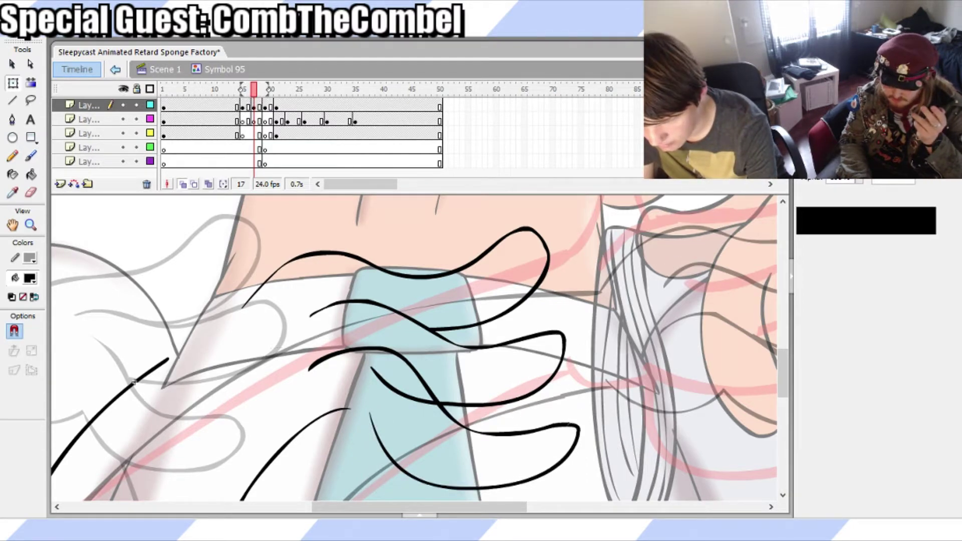
Lasso all three fingers together, scale them down slightly with Free Transform, and save the file
key("ctrl+2")
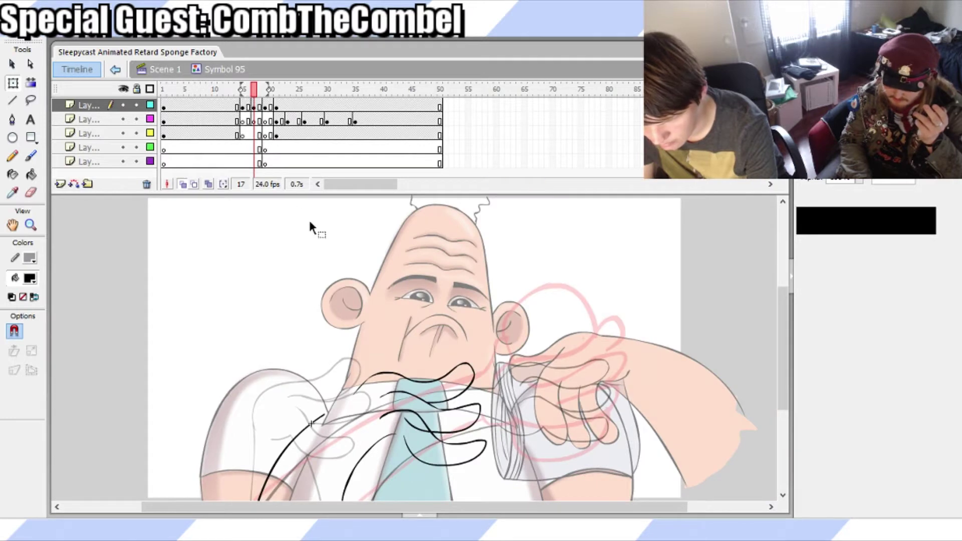
left_click(431, 433)
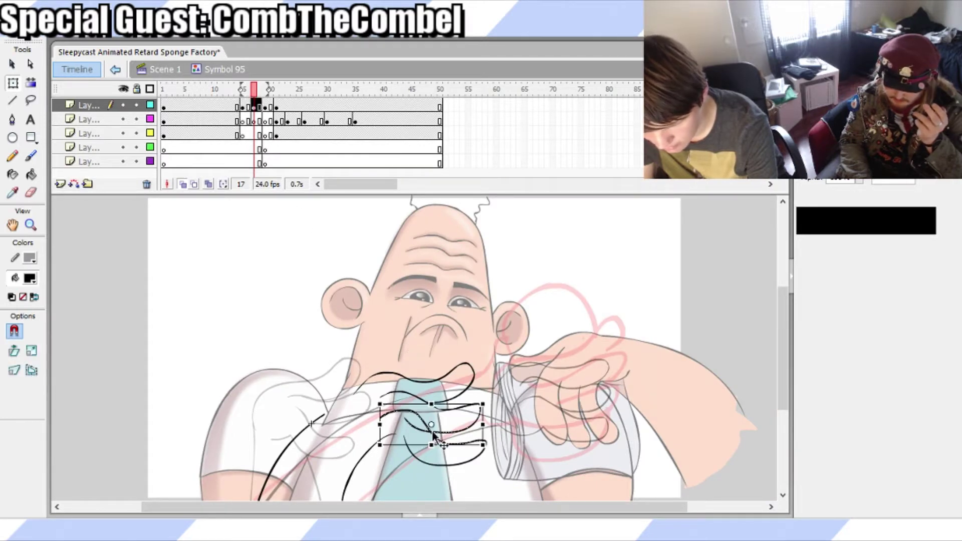
left_click(514, 384)
key("ctrl+space")
left_click(457, 437)
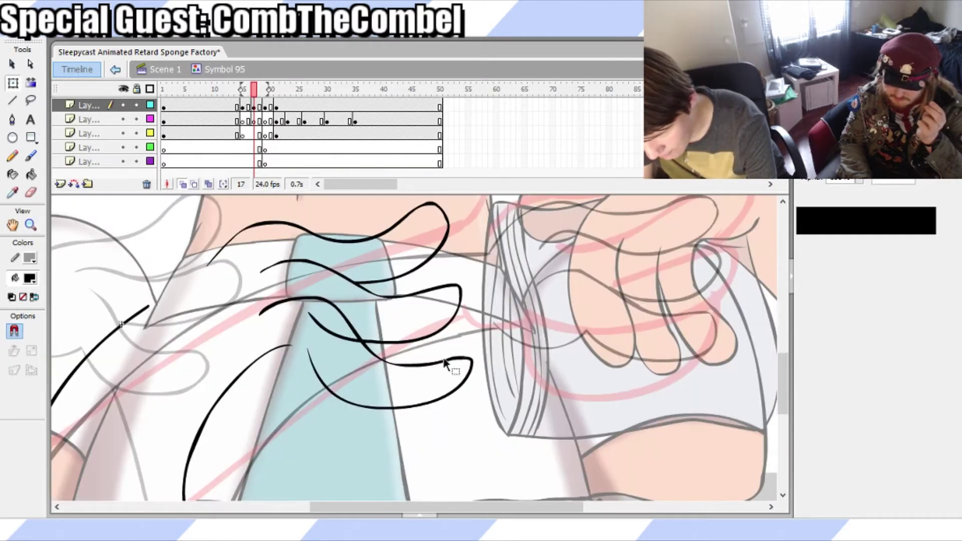
key("l")
mouse_move(347, 417)
left_mouse_down()
mouse_move(304, 366)
mouse_move(307, 340)
mouse_move(278, 315)
left_mouse_up()
mouse_move(306, 385)
left_mouse_down()
mouse_move(298, 342)
mouse_move(256, 326)
mouse_move(203, 276)
mouse_move(199, 233)
mouse_move(299, 201)
left_mouse_up()
mouse_move(473, 210)
left_mouse_down()
mouse_move(414, 438)
mouse_move(301, 386)
left_mouse_up()
key("q")
left_click_drag(476, 201, 459, 213)
mouse_move(446, 292)
left_mouse_down()
mouse_move(441, 275)
mouse_move(449, 276)
left_mouse_up()
left_click(485, 291)
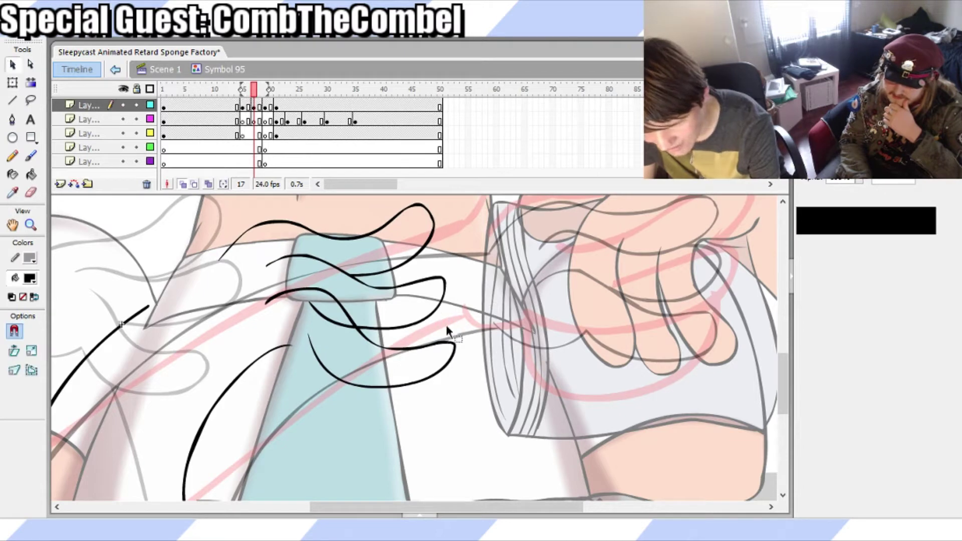
key("ctrl+z")
left_click(482, 329)
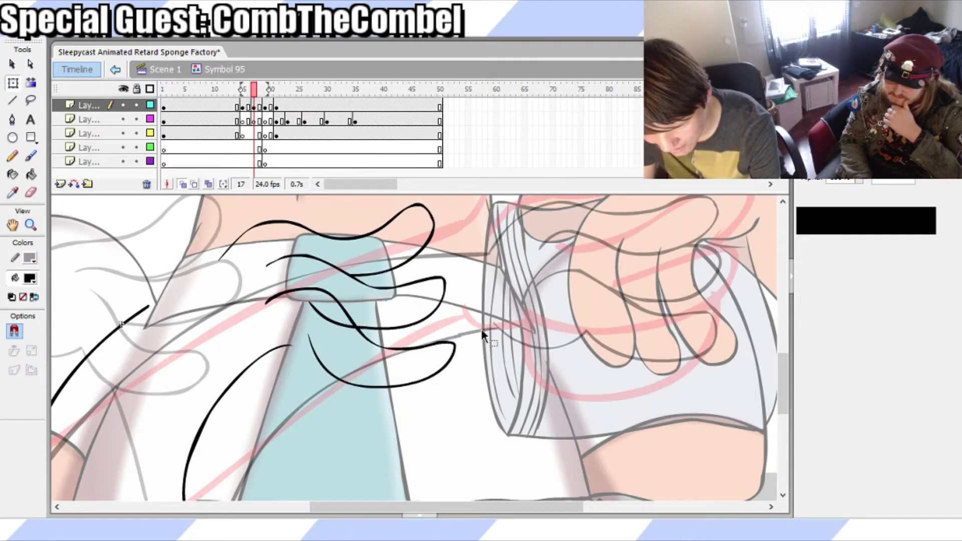
key("ctrl+s")
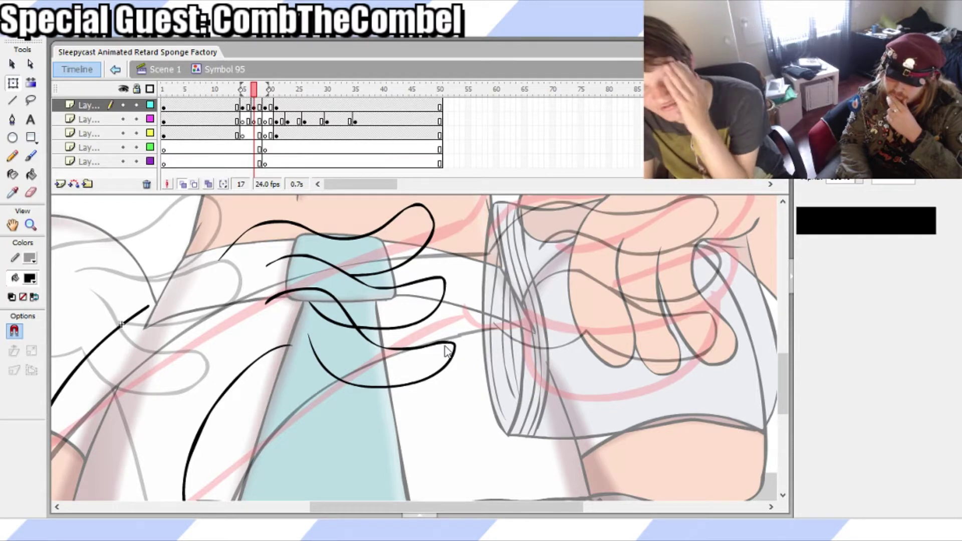
Erase the inner end of the third finger's underside over the tie and save the file
key("b")
key("e")
key("b")
mouse_move(307, 342)
left_mouse_down()
mouse_move(315, 354)
mouse_move(270, 345)
mouse_move(330, 351)
left_mouse_up()
key("ctrl+z")
key("ctrl+s")
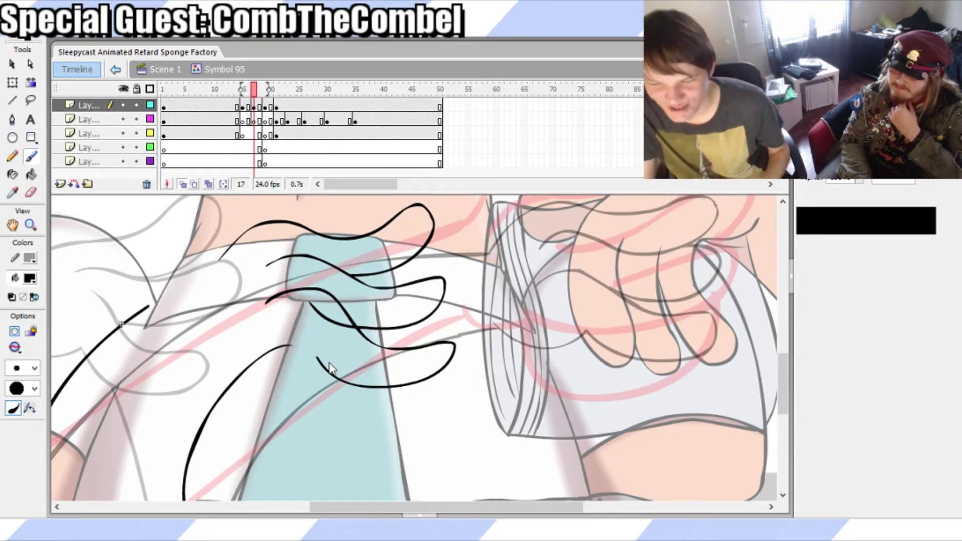
Erase the upper end of the forearm line beside the tie to shorten it
left_click_drag(291, 355, 277, 331)
key("ctrl+z")
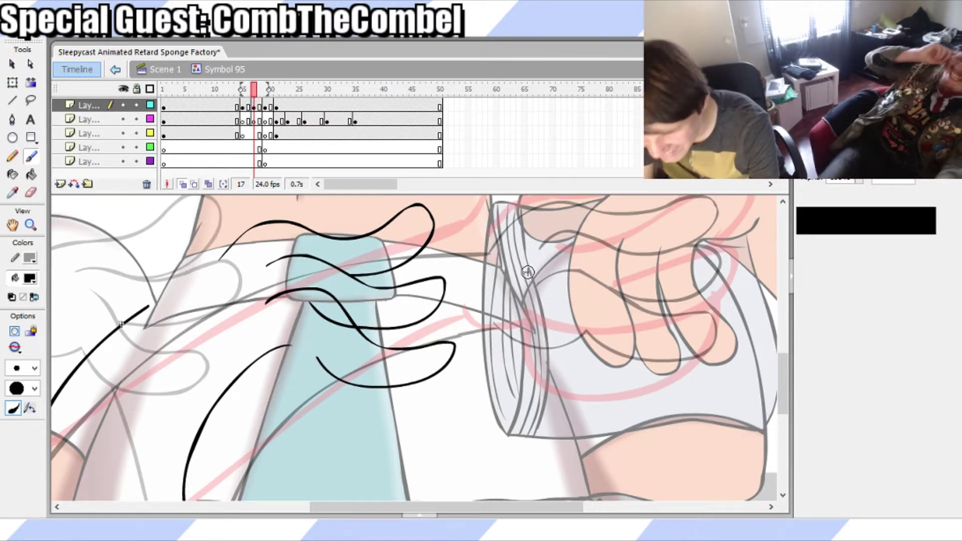
key("e")
mouse_move(301, 345)
left_mouse_down()
mouse_move(275, 359)
mouse_move(317, 356)
mouse_move(267, 357)
mouse_move(316, 355)
left_mouse_up()
key("b")
key("ctrl+z")
key("ctrl+z")
key("q")
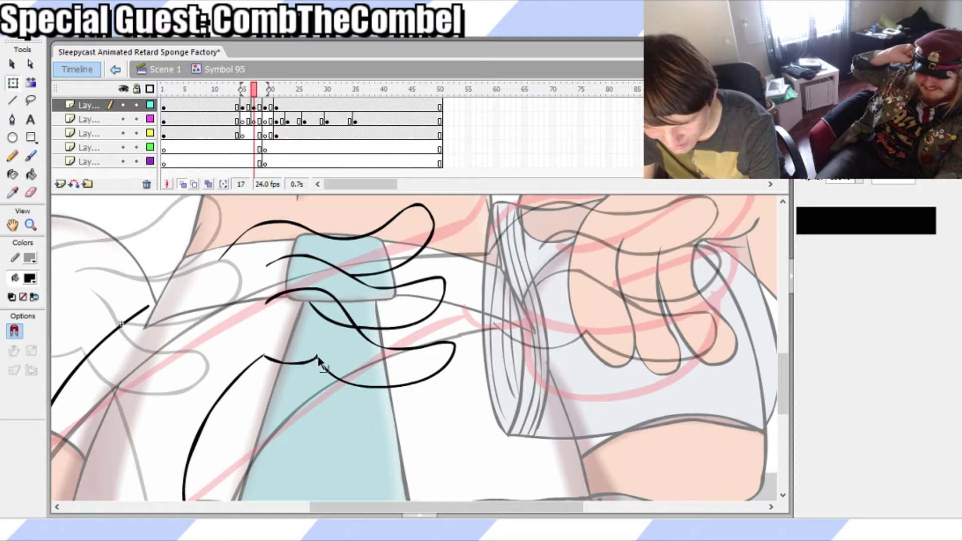
key("ctrl+z")
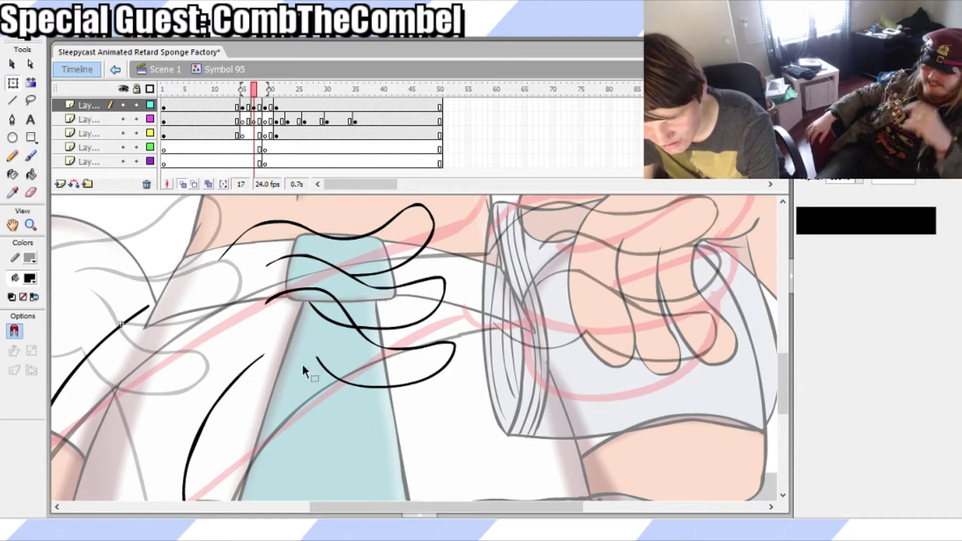
key("b")
mouse_move(316, 359)
left_mouse_down()
mouse_move(258, 357)
mouse_move(272, 366)
mouse_move(315, 347)
left_mouse_up()
key("ctrl+z")
key("ctrl+z")
left_click_drag(259, 360, 319, 350)
key("ctrl+z")
mouse_move(256, 363)
left_mouse_down()
mouse_move(320, 335)
mouse_move(326, 344)
left_mouse_up()
key("ctrl+z")
key("ctrl+z")
key("ctrl+s")
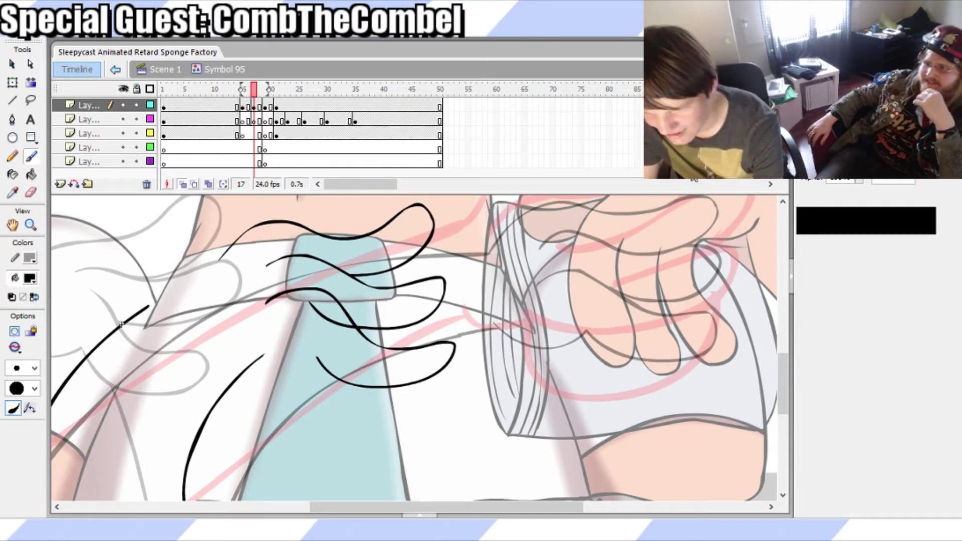
Erase a little more of the forearm line's upper end and return to the Brush tool
key("ctrl+1")
key("e")
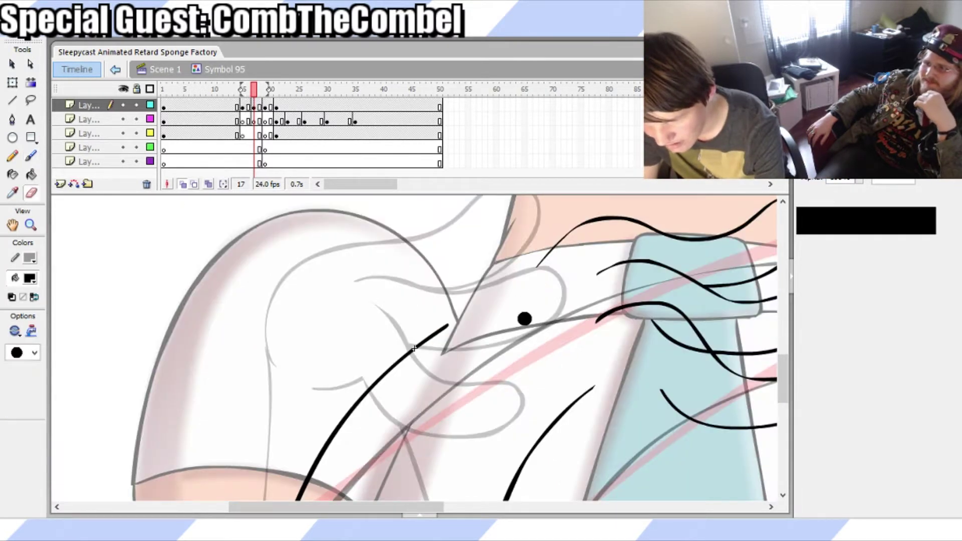
mouse_move(609, 379)
left_mouse_down()
mouse_move(578, 393)
mouse_move(648, 380)
left_mouse_up()
key("b")
key("ctrl+z")
left_click_drag(565, 412, 657, 399)
key("ctrl+z")
mouse_move(565, 412)
left_mouse_down()
mouse_move(674, 377)
mouse_move(682, 364)
mouse_move(628, 354)
left_mouse_up()
key("q")
key("b")
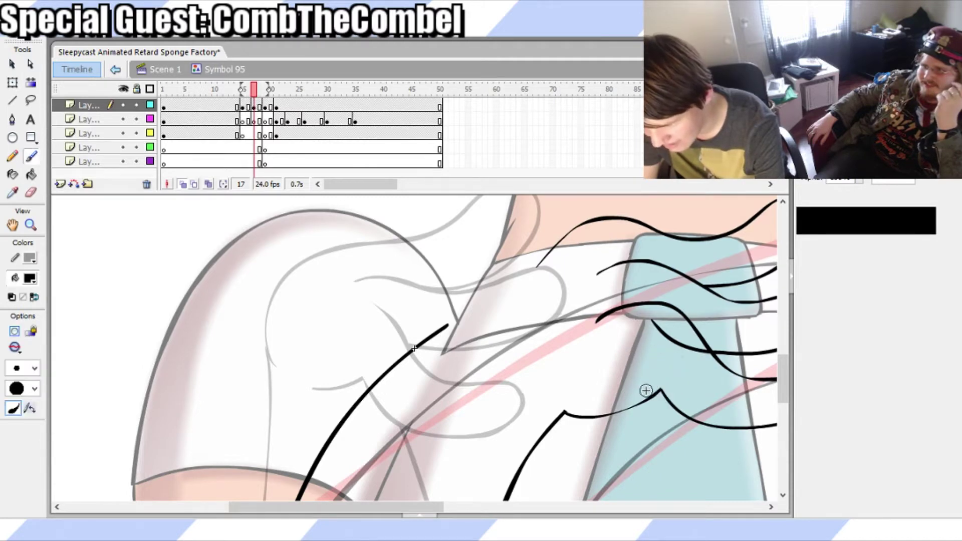
left_click_drag(413, 506, 476, 507)
key("ctrl+z")
key("ctrl+z")
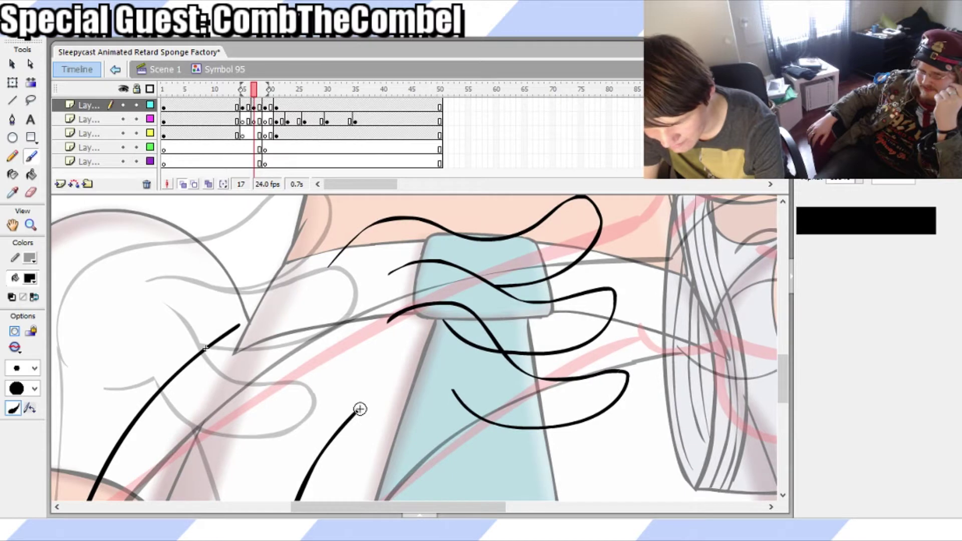
Brush a short shallow curve over the forearm line's upper end, rising to the tie's edge, and save the file
left_click_drag(337, 408, 411, 399)
key("ctrl+z")
key("ctrl+z")
mouse_move(328, 404)
left_mouse_down()
mouse_move(365, 411)
mouse_move(405, 395)
left_mouse_up()
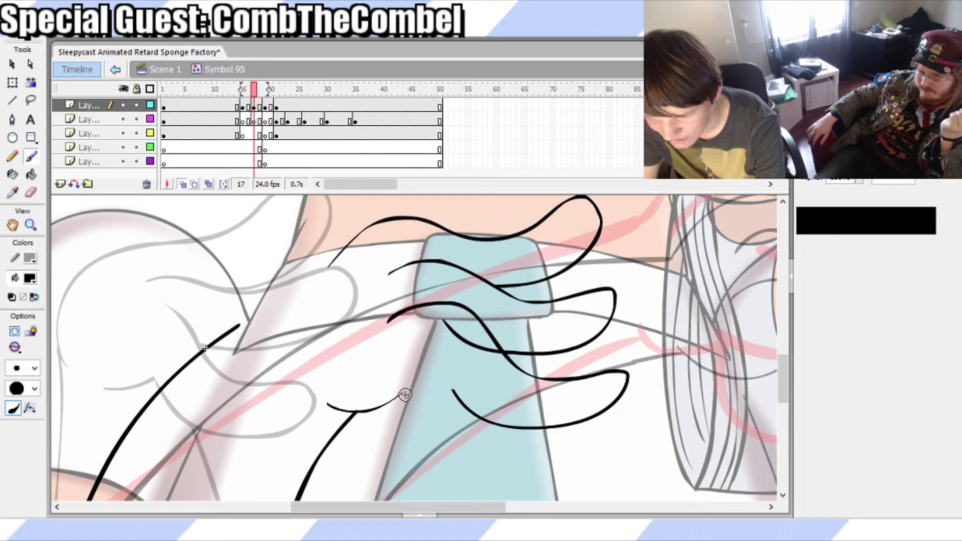
key("l")
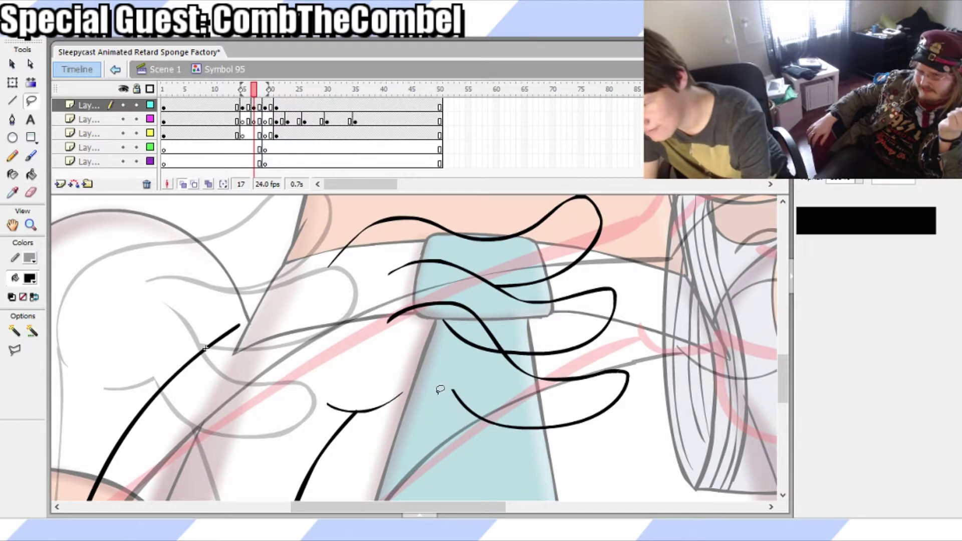
key("ctrl+z")
key("b")
mouse_move(329, 403)
left_mouse_down()
mouse_move(427, 387)
mouse_move(414, 394)
left_mouse_up()
key("ctrl+z")
key("ctrl+z")
left_click_drag(336, 405, 420, 389)
key("ctrl+z")
left_click_drag(334, 407, 411, 394)
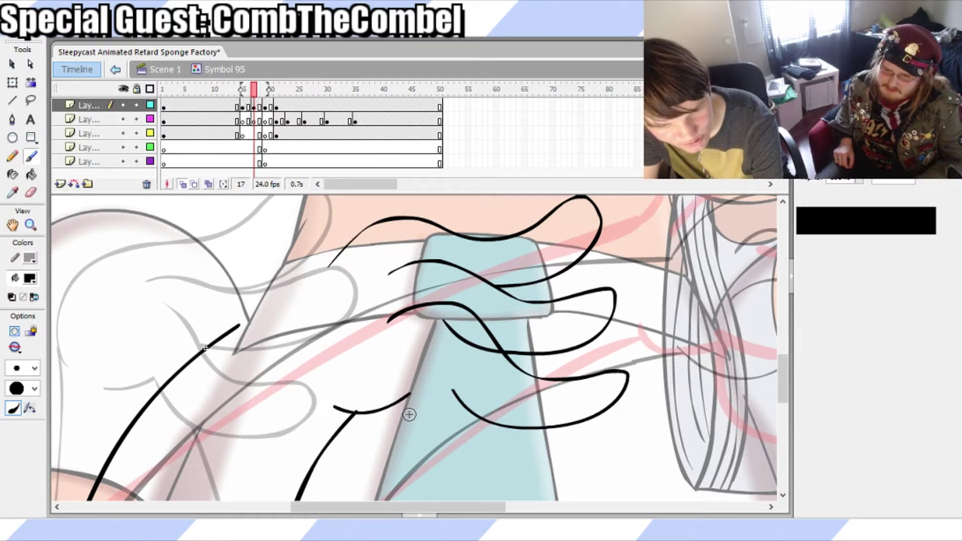
key("ctrl+z")
left_click_drag(337, 408, 419, 387)
key("ctrl+z")
left_click_drag(343, 404, 420, 389)
key("ctrl+z")
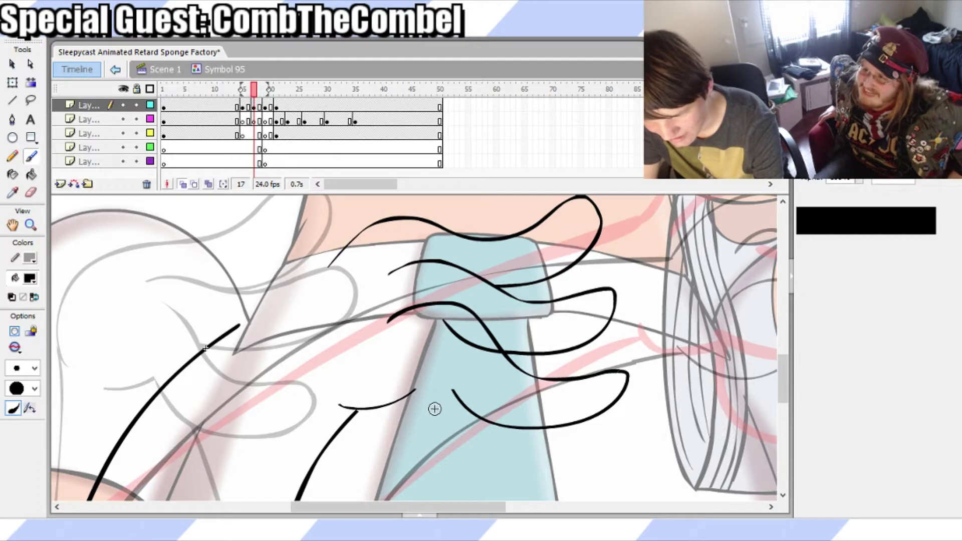
key("ctrl+s")
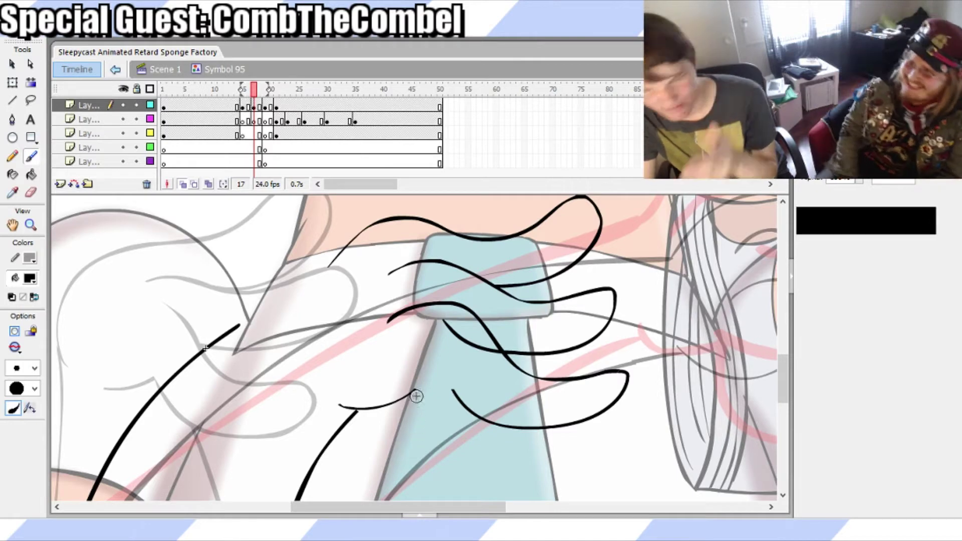
Lasso the third finger's underside, stretch it inward to meet the short palm curve, and skew its outer end slightly down
key("q")
key("l")
mouse_move(485, 390)
left_mouse_down()
mouse_move(446, 367)
mouse_move(465, 431)
mouse_move(588, 431)
mouse_move(639, 394)
mouse_move(639, 350)
mouse_move(621, 365)
left_mouse_up()
key("q")
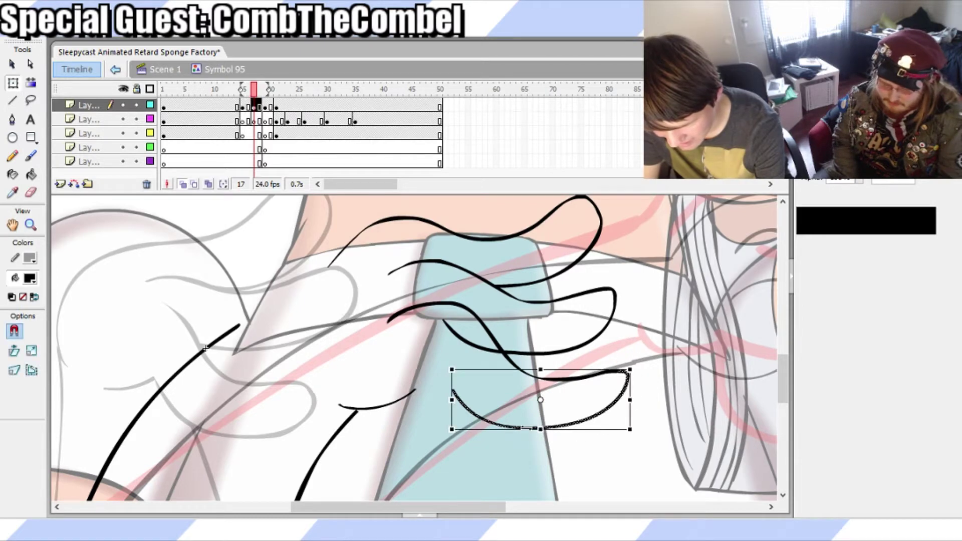
left_click_drag(451, 400, 415, 397)
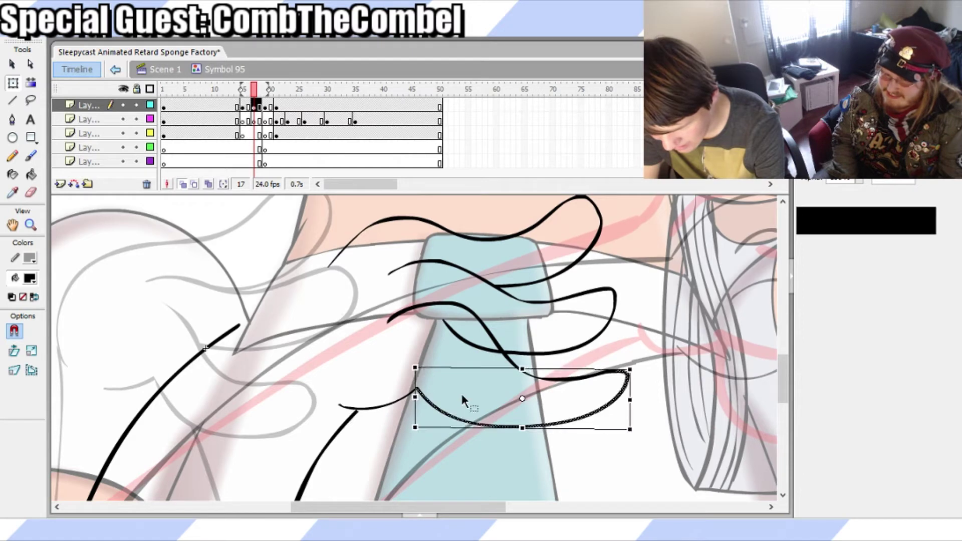
left_click(469, 397)
key("ctrl+z")
left_click_drag(629, 393, 630, 407)
left_click(647, 401)
key("b")
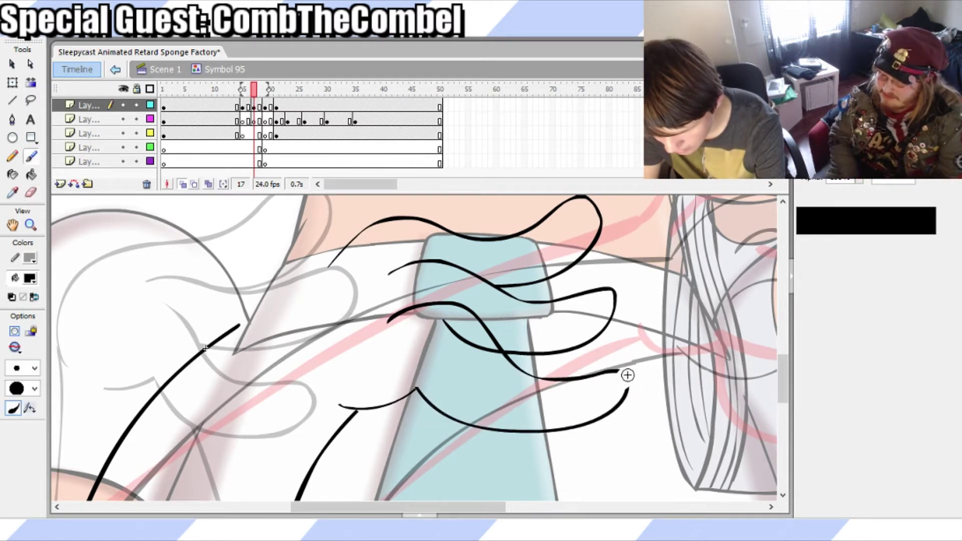
Brush a rounded tip on the third finger joining its top line to the lowered underside
key("ctrl+z")
key("ctrl+z")
left_click_drag(617, 372, 625, 392)
key("ctrl+z")
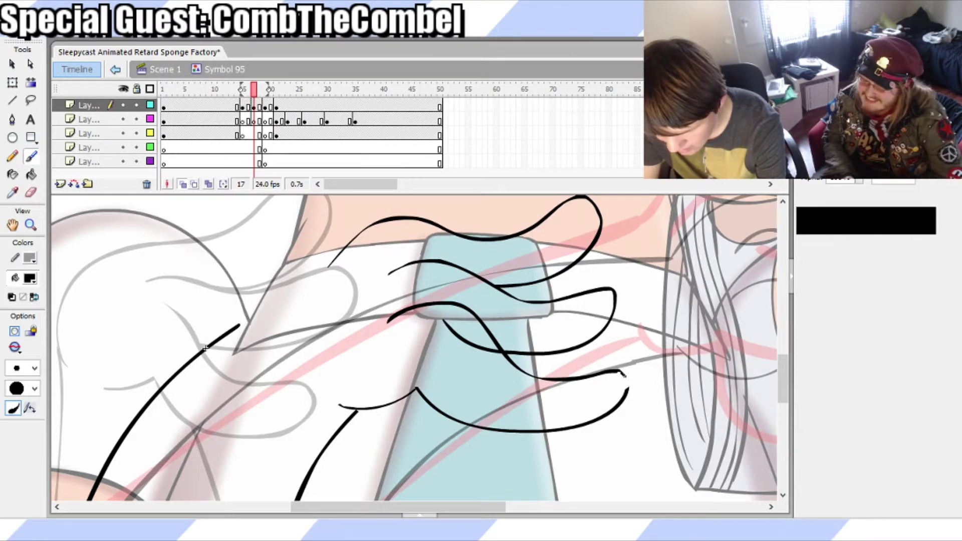
key("ctrl+z")
key("ctrl+z")
key("ctrl+z")
left_click_drag(617, 371, 627, 395)
Tidy the edge of the new third fingertip with the Selection tool and save the file
key("q")
key("v")
left_click_drag(650, 360, 574, 443)
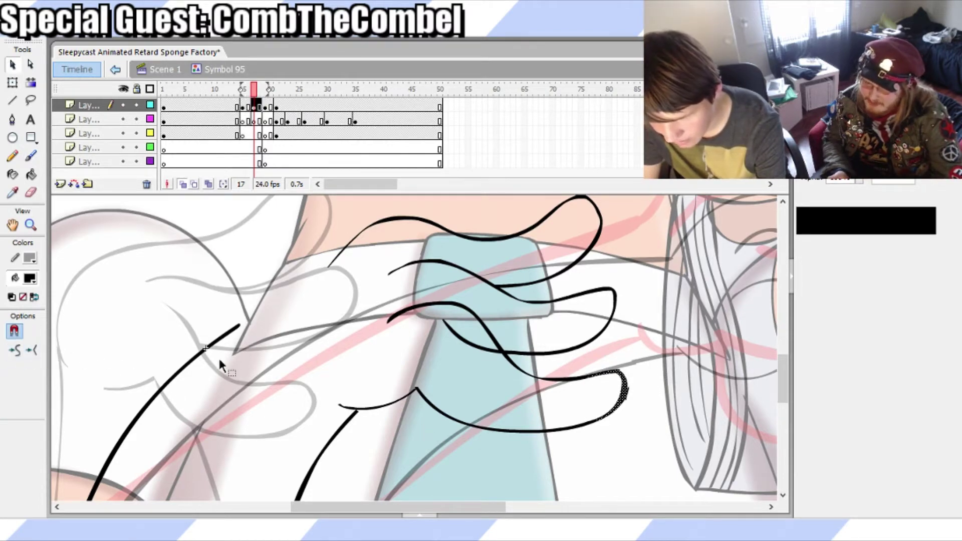
left_click(659, 421)
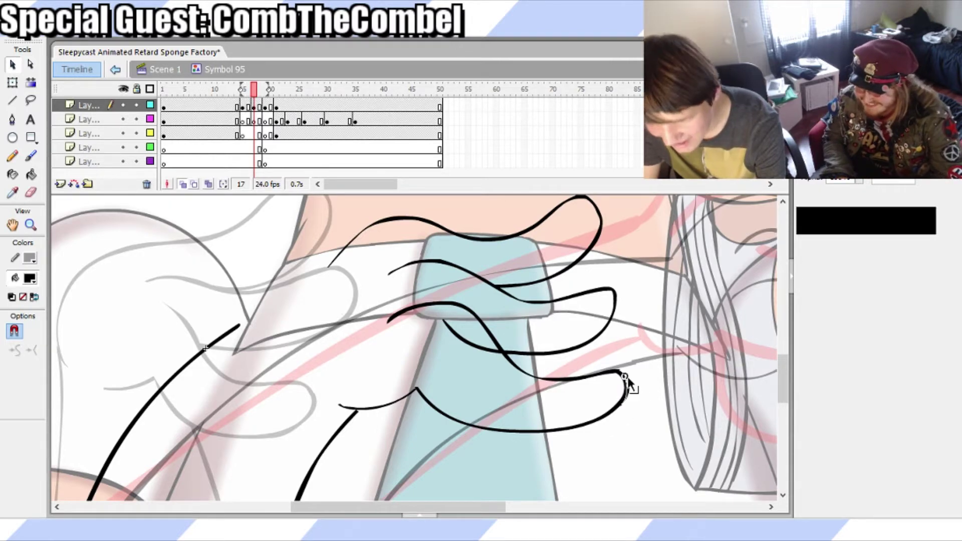
key("q")
key("ctrl+s")
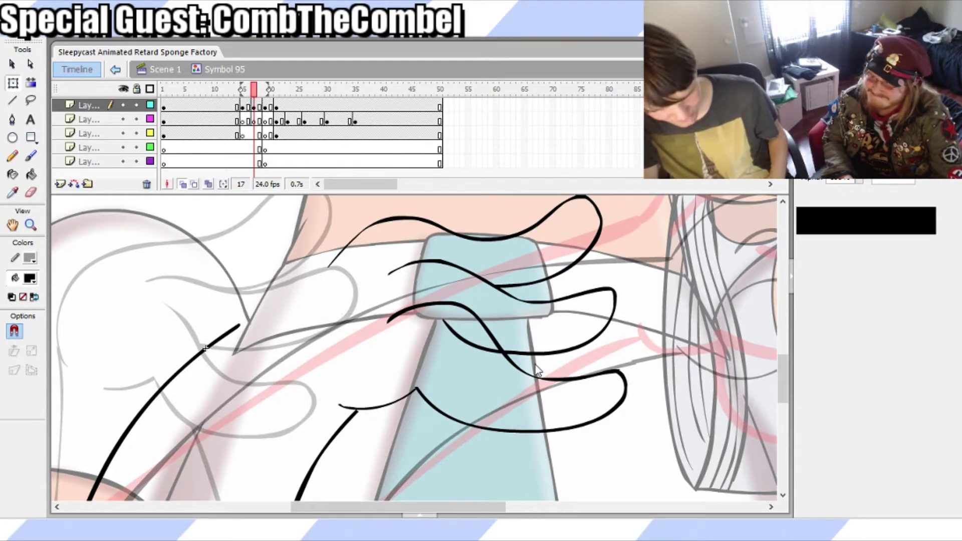
Lasso the whole third finger with its short palm curve and skew its inner end slightly upward
left_click(417, 394)
left_click(412, 374)
key("ctrl+s")
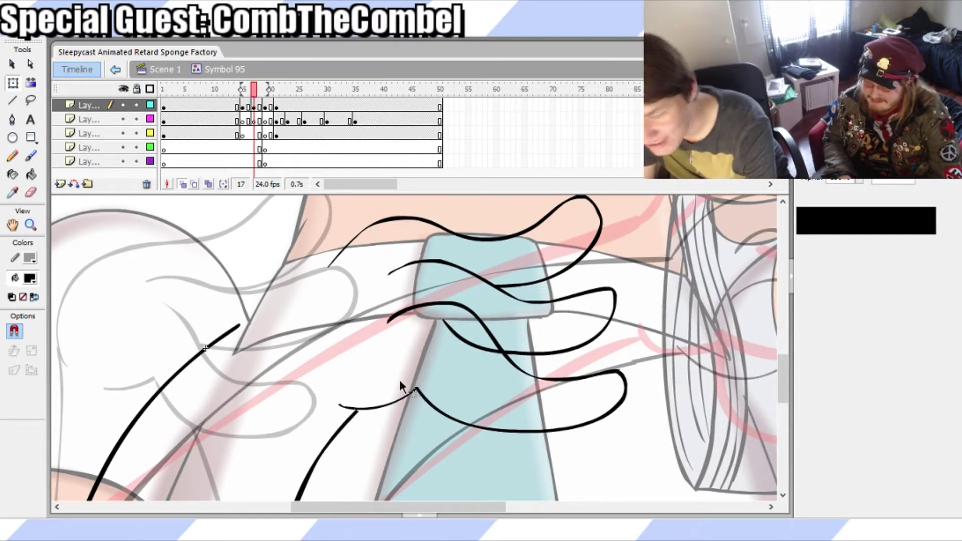
key("l")
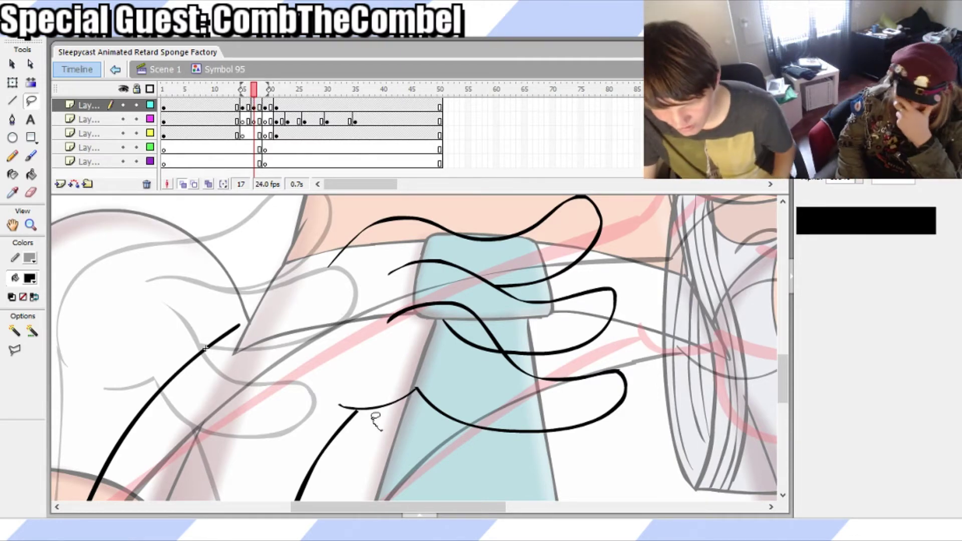
mouse_move(331, 411)
left_mouse_down()
mouse_move(338, 353)
mouse_move(436, 354)
left_mouse_up()
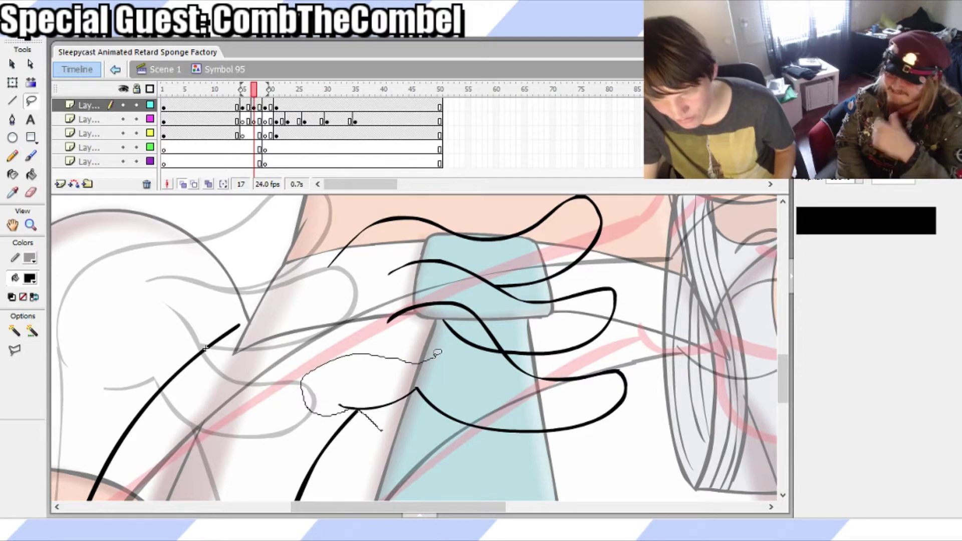
mouse_move(547, 364)
left_mouse_down()
mouse_move(658, 361)
mouse_move(667, 414)
mouse_move(594, 458)
mouse_move(473, 431)
mouse_move(395, 429)
left_mouse_up()
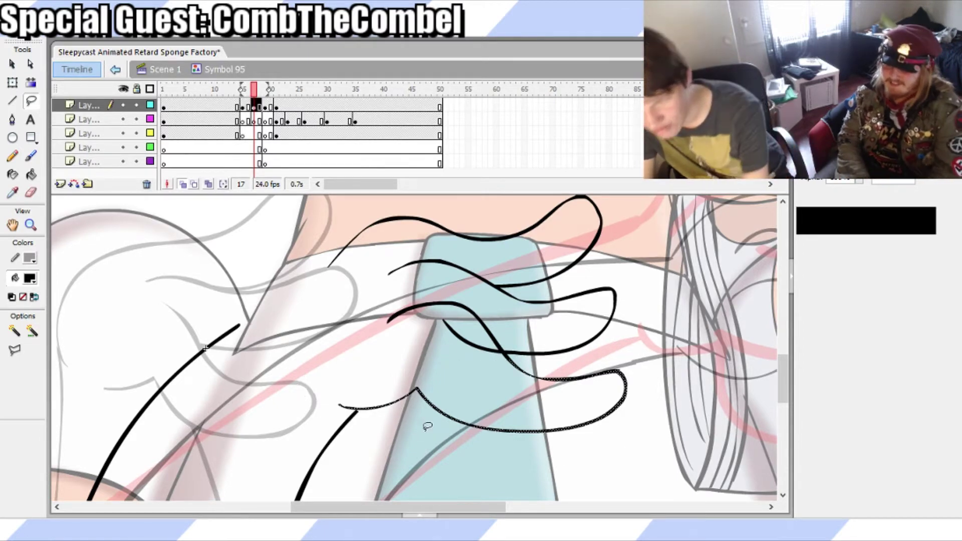
key("q")
left_click_drag(339, 381, 339, 371)
left_click(467, 399)
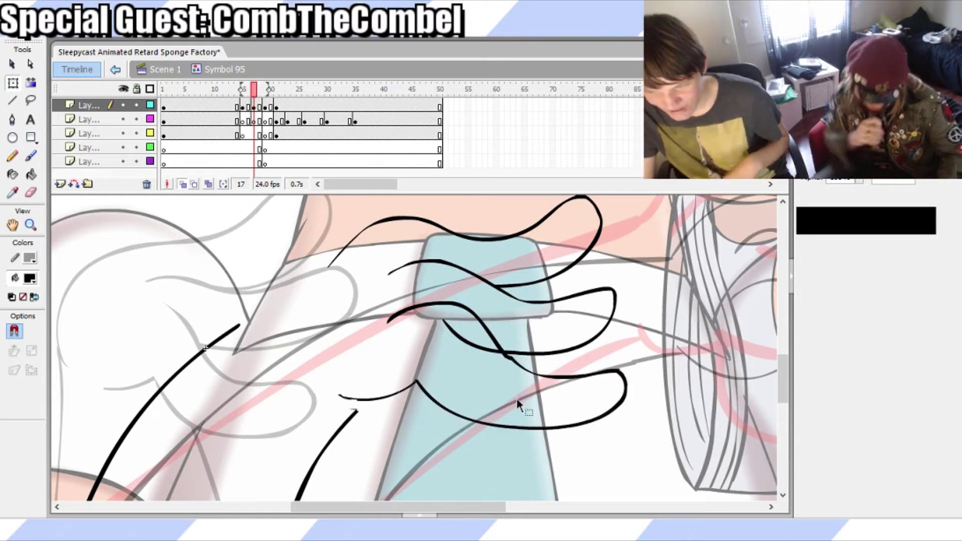
Skew the third finger's inner end further upward, nudge the finger slightly toward the palm, and save the file
left_click(624, 386)
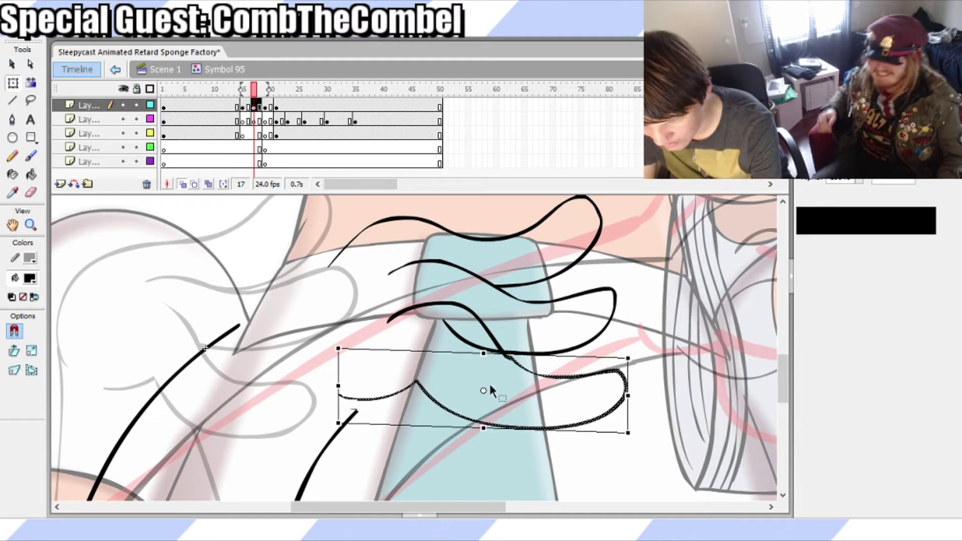
left_click_drag(338, 386, 339, 375)
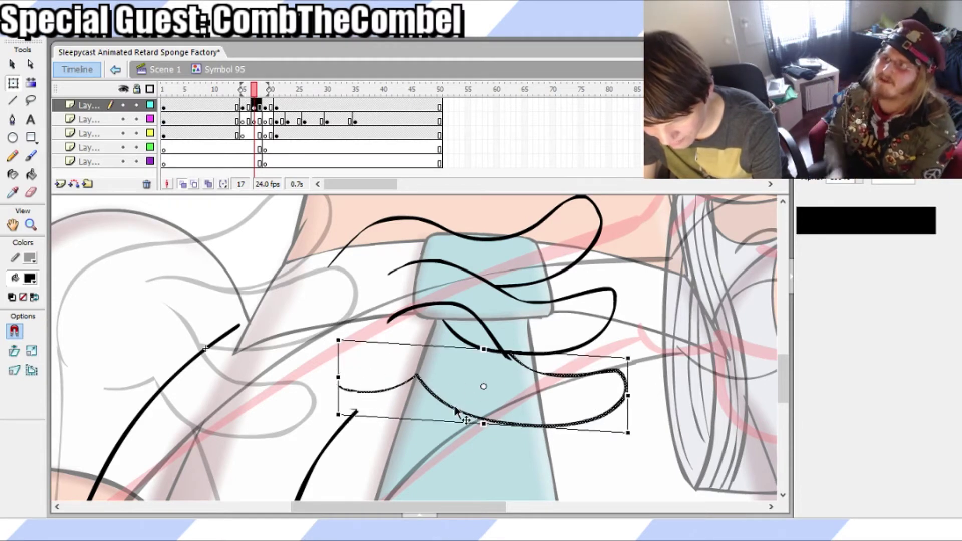
left_click_drag(455, 411, 450, 409)
left_click(586, 459)
key("ctrl+s")
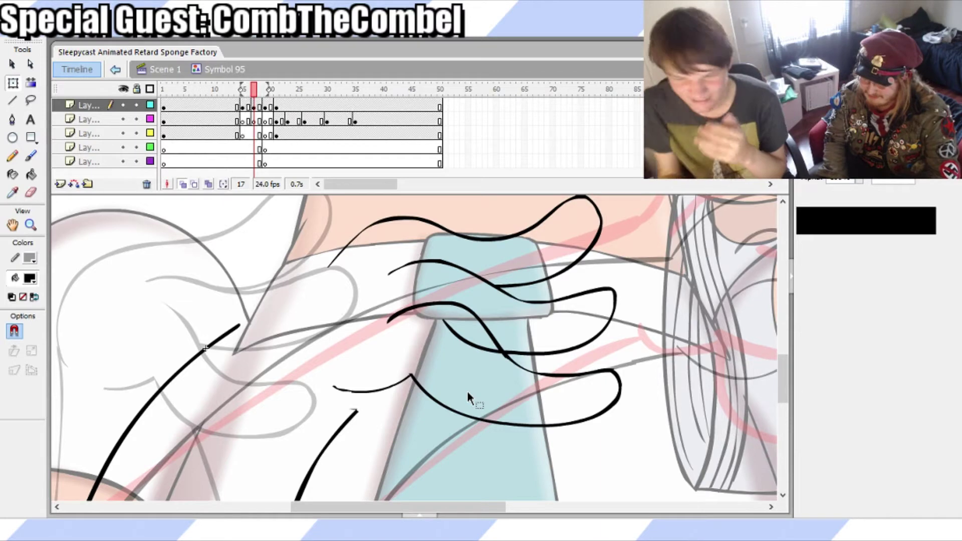
Try to brush a short stroke linking the lower forearm line to the palm curve, and undo it
key("b")
left_click_drag(366, 395, 332, 431)
key("ctrl+z")
key("ctrl+z")
key("e")
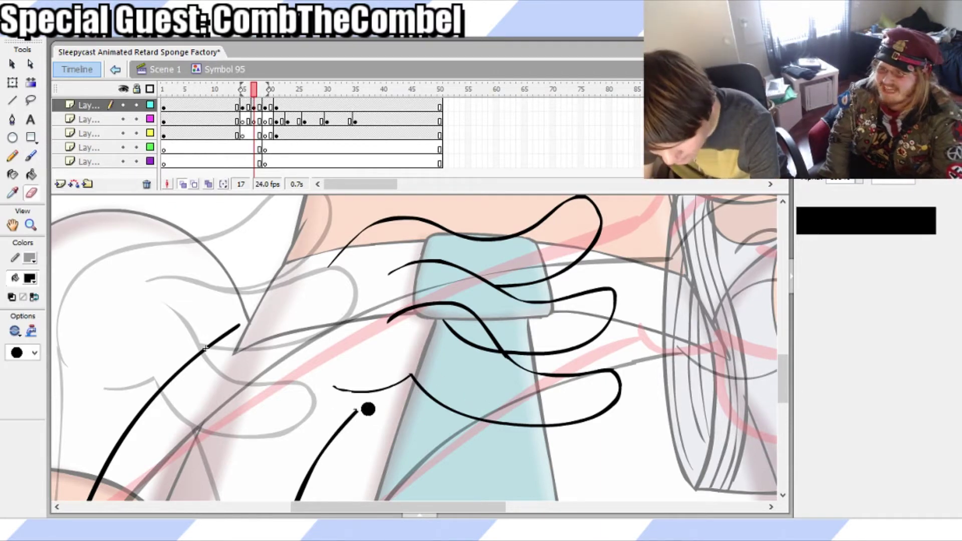
key("b")
mouse_move(367, 393)
left_mouse_down()
mouse_move(346, 421)
mouse_move(357, 415)
left_mouse_up()
key("ctrl+z")
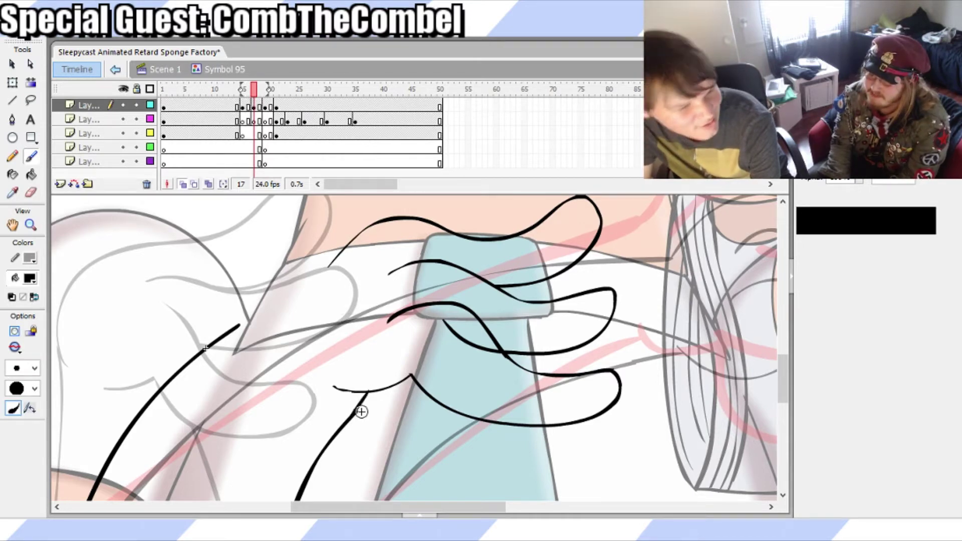
key("ctrl+z")
Brush a short stroke joining the lower forearm line to the palm curve and smooth the selected join
left_click_drag(368, 394, 344, 430)
key("v")
left_click_drag(318, 372, 383, 441)
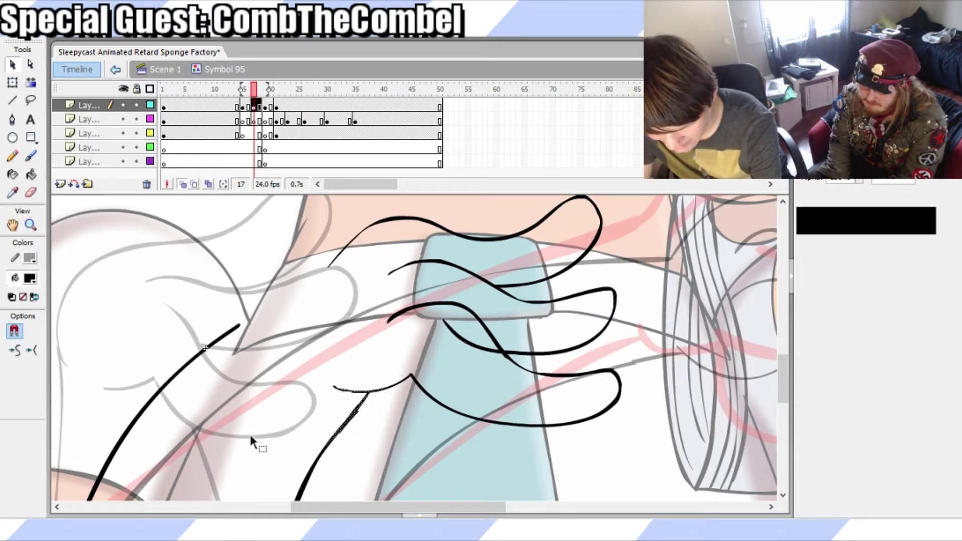
left_click(16, 352)
left_click(16, 352)
left_click(321, 421)
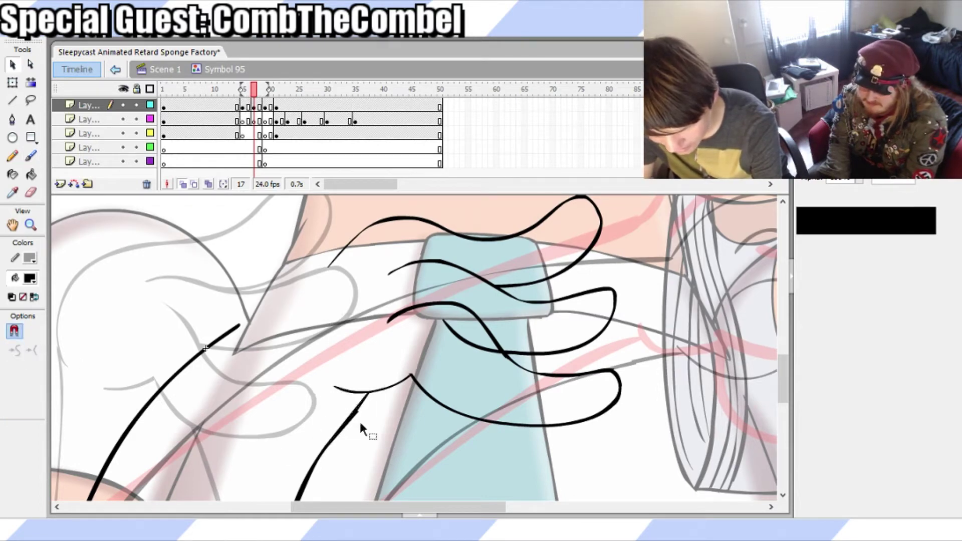
Erase the inner part of the second finger's underside up to where it meets the third finger's top line
key("b")
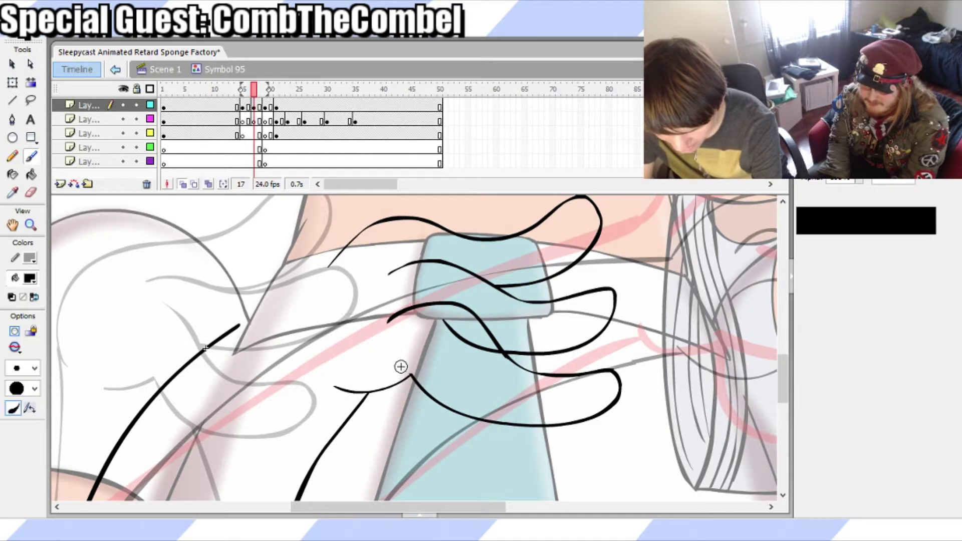
key("e")
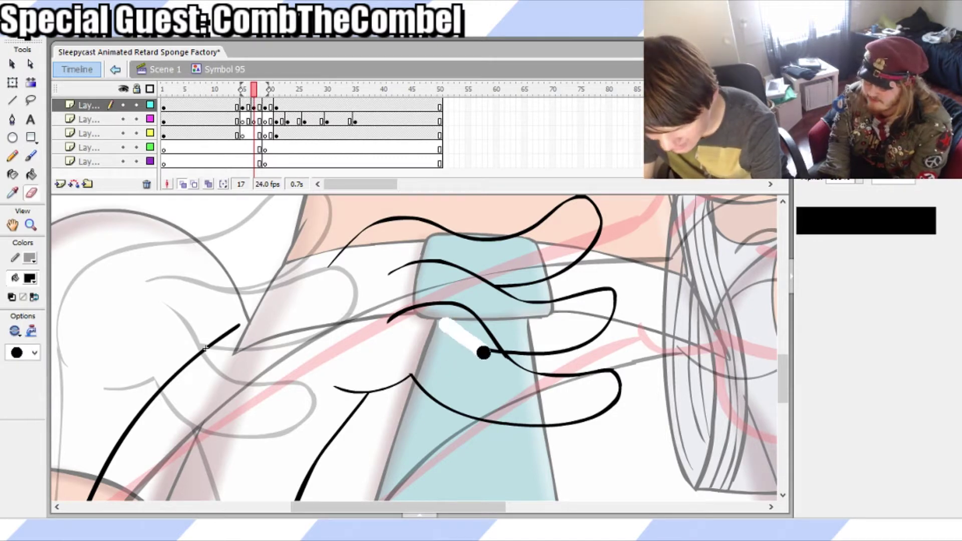
key("q")
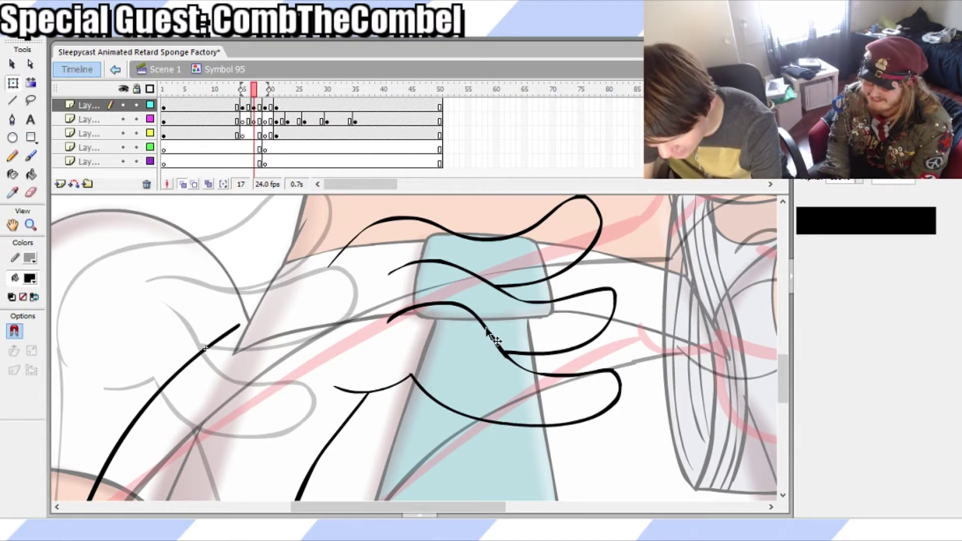
Lasso the inner arc of the third finger's top line, skew its inner end down, flatten the arc slightly, and save the file
key("l")
mouse_move(502, 331)
left_mouse_down()
mouse_move(492, 361)
mouse_move(465, 366)
mouse_move(375, 345)
mouse_move(379, 303)
mouse_move(426, 293)
mouse_move(480, 299)
mouse_move(504, 319)
left_mouse_up()
key("q")
left_click_drag(388, 318, 388, 333)
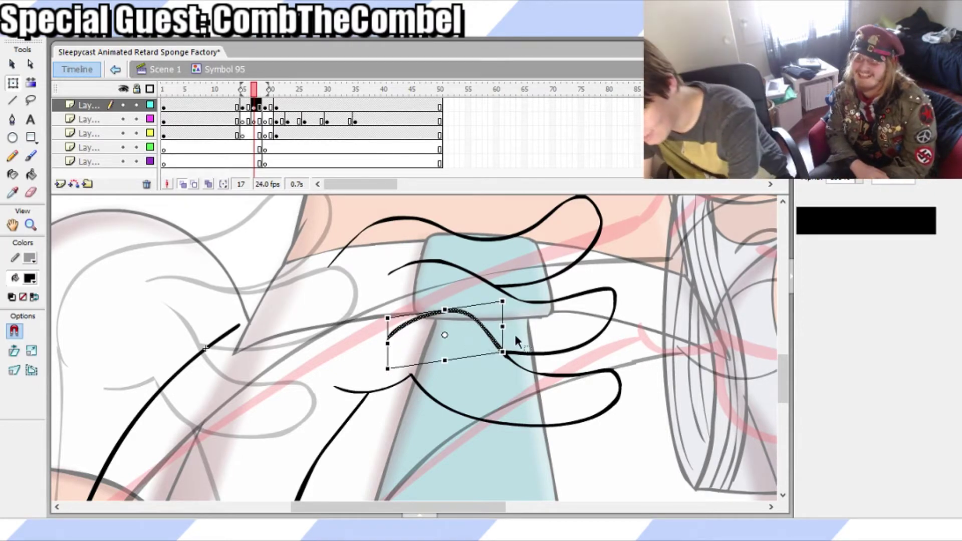
left_click_drag(444, 310, 444, 321)
left_click(473, 309)
key("b")
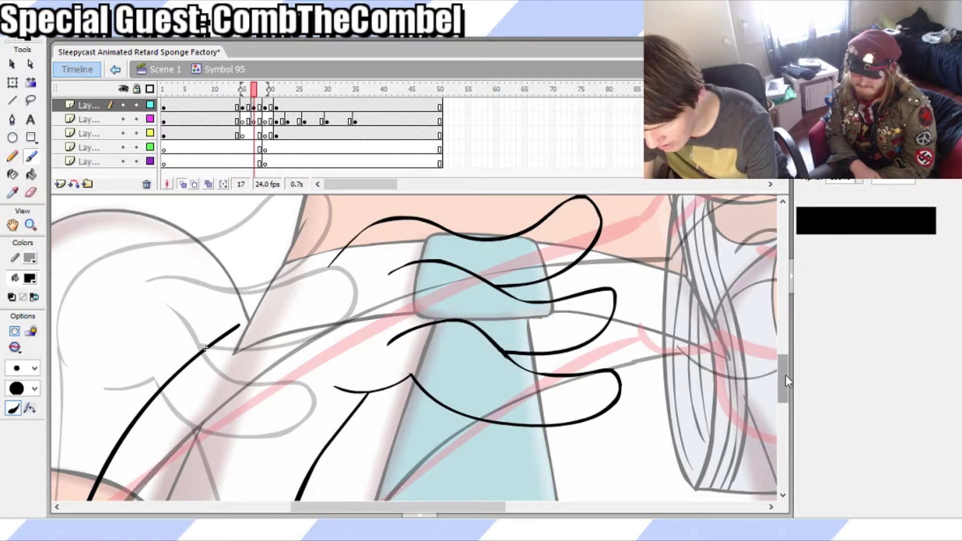
scroll(783, 371, "up", 3)
scroll(694, 400, "down", 3)
key("ctrl+s")
Brush an extension of the upper forearm line toward the first finger's inner end and tidy its join
mouse_move(239, 326)
left_mouse_down()
mouse_move(320, 272)
mouse_move(210, 347)
left_mouse_up()
key("ctrl+z")
key("ctrl+z")
left_click_drag(318, 277, 187, 344)
key("ctrl+z")
mouse_move(321, 281)
left_mouse_down()
mouse_move(192, 354)
mouse_move(312, 284)
mouse_move(200, 350)
left_mouse_up()
key("ctrl+z")
key("ctrl+z")
key("ctrl+z")
key("q")
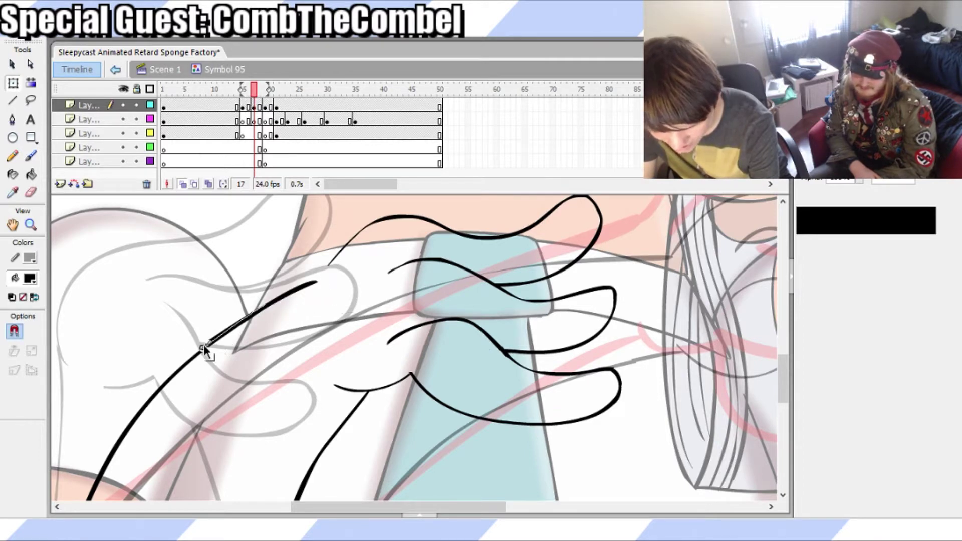
Trim the extended upper forearm line's tip and brush a short curve linking it to the first finger's inner end
key("b")
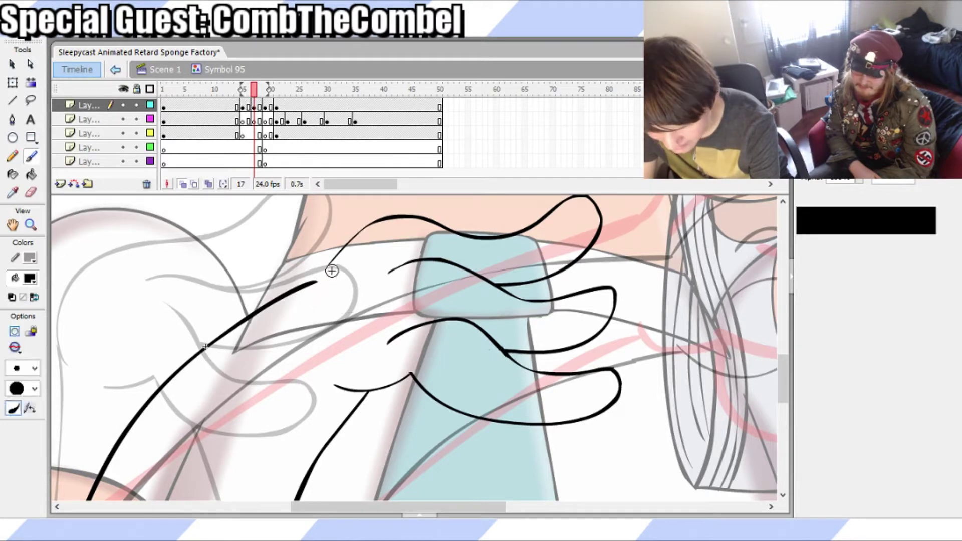
key("e")
left_click(310, 282)
key("b")
mouse_move(335, 259)
left_mouse_down()
mouse_move(308, 286)
mouse_move(362, 232)
left_mouse_up()
key("ctrl+z")
key("ctrl+z")
left_click_drag(300, 289, 335, 251)
key("ctrl+z")
key("ctrl+z")
key("ctrl+z")
mouse_move(303, 288)
left_mouse_down()
mouse_move(355, 241)
mouse_move(300, 288)
left_mouse_up()
key("ctrl+z")
Pull the upper forearm line's end onto the linking curve to close the gap, tidy the join, and save the file
key("q")
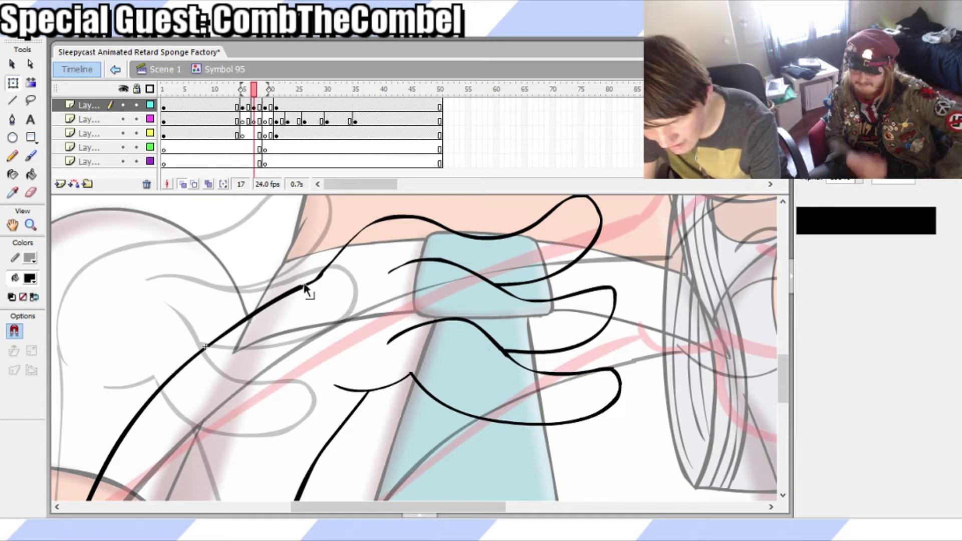
left_click_drag(303, 289, 315, 284)
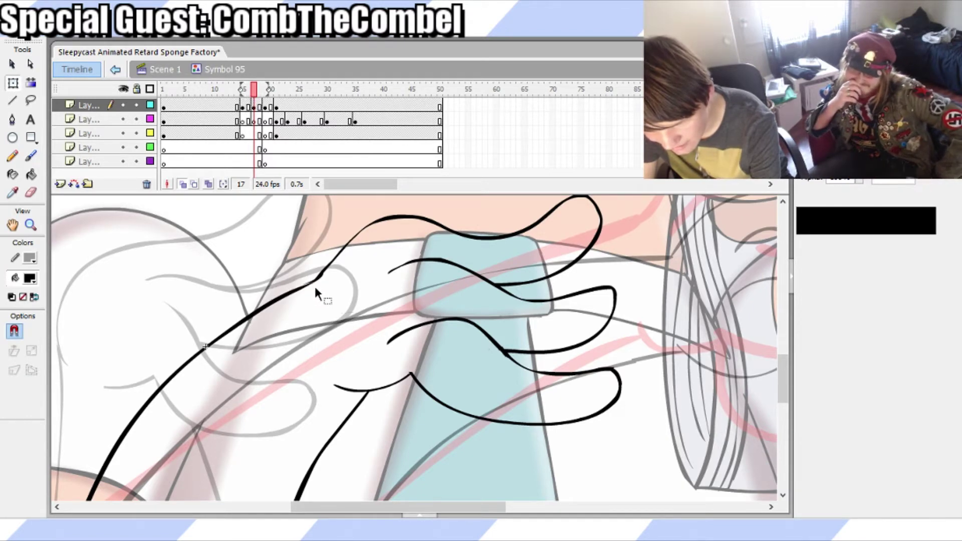
key("v")
left_click_drag(274, 317, 353, 233)
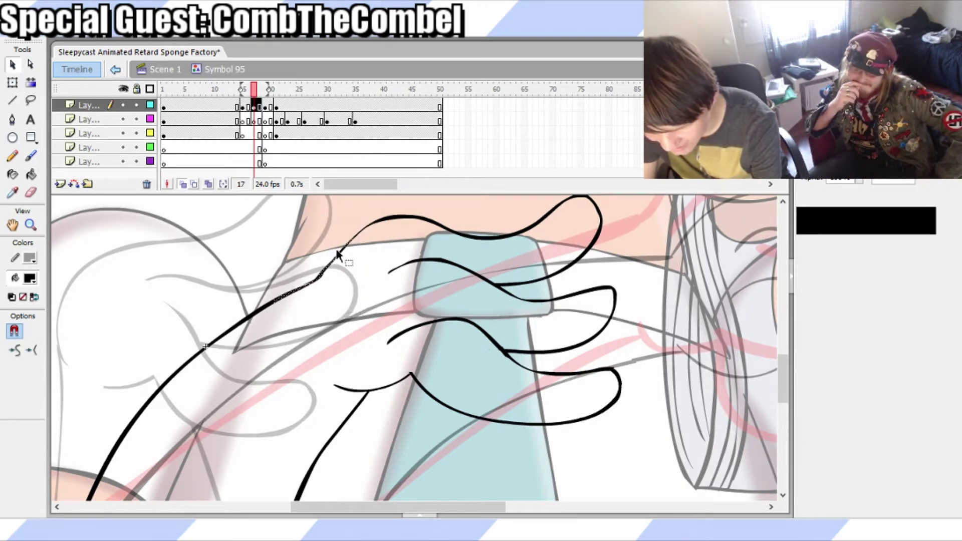
left_click(194, 304)
key("ctrl+s")
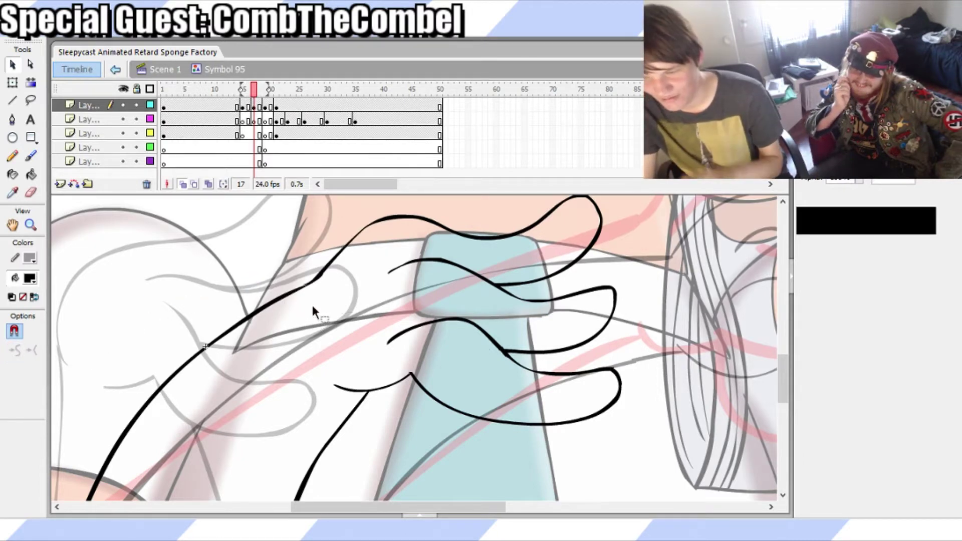
left_click_drag(308, 286, 296, 291)
key("ctrl+s")
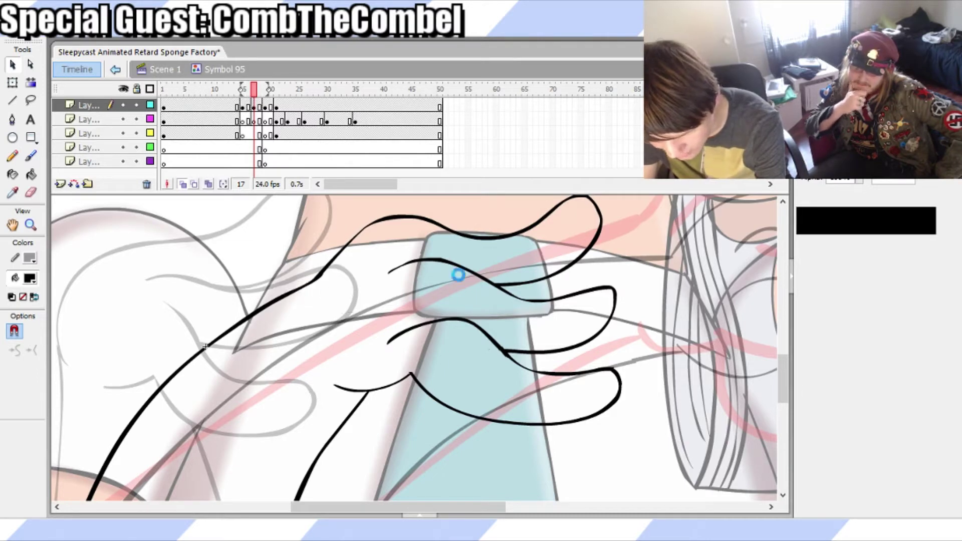
key("q")
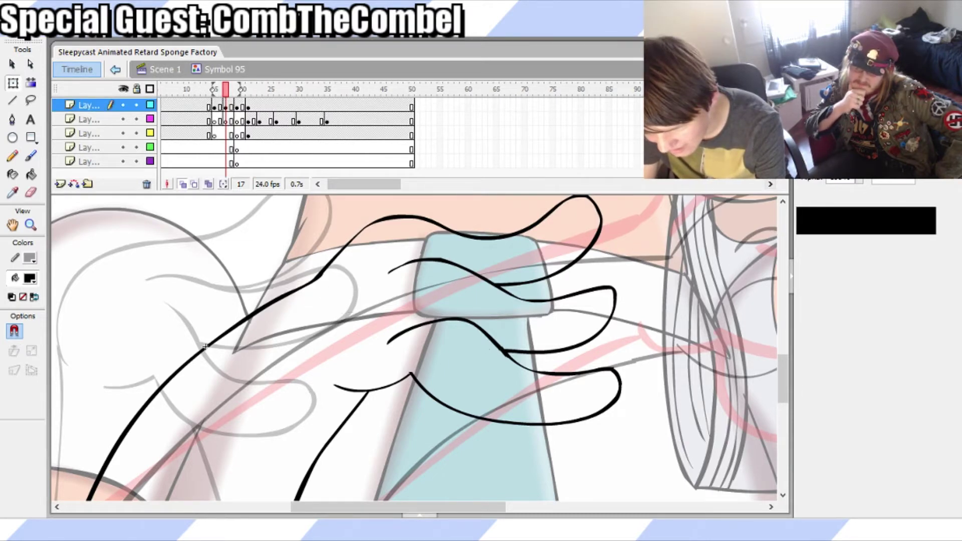
key("ctrl+2")
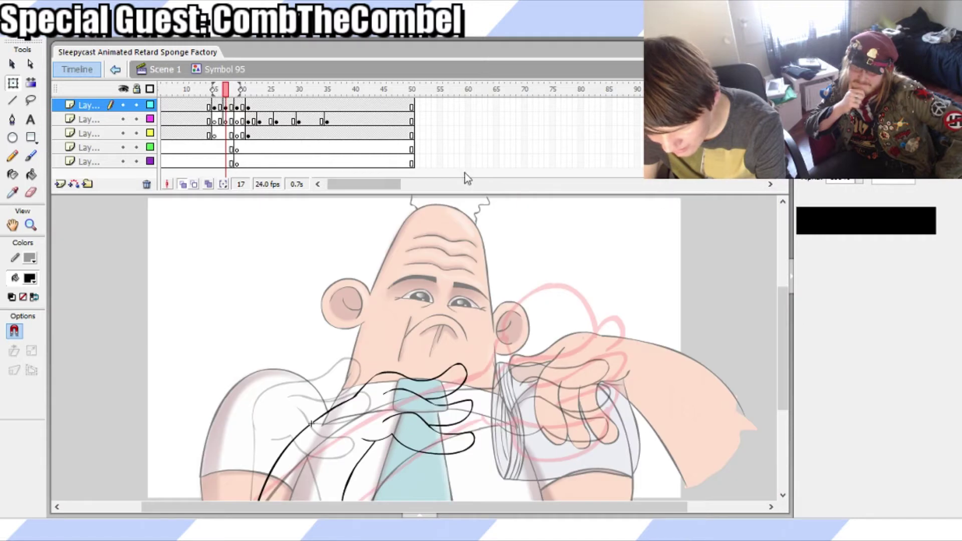
left_click(464, 350)
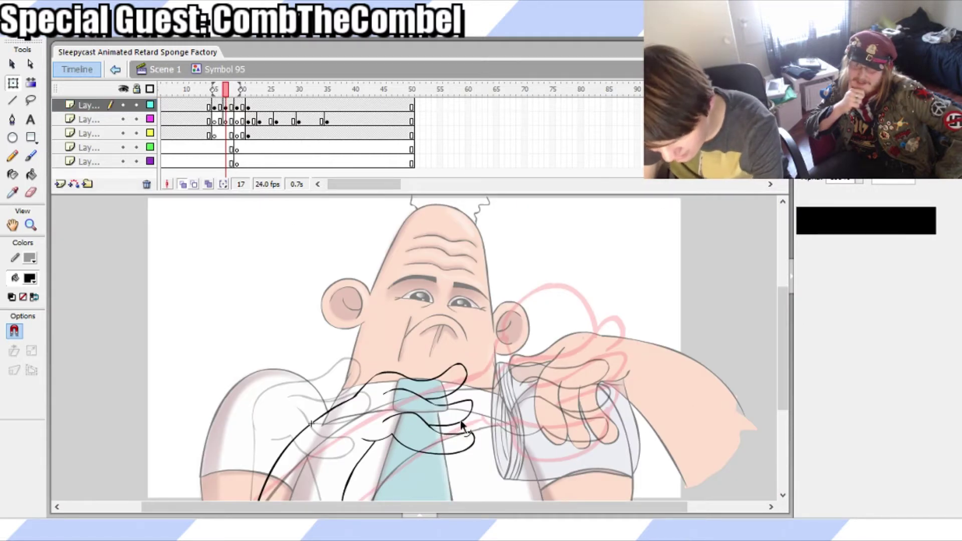
left_click(465, 382)
left_click_drag(472, 363, 468, 369)
key("ctrl+z")
Select all the hand and forearm line art on frame 17, scale it down slightly, shift it a little right, and save
left_click(231, 95)
left_click(226, 105)
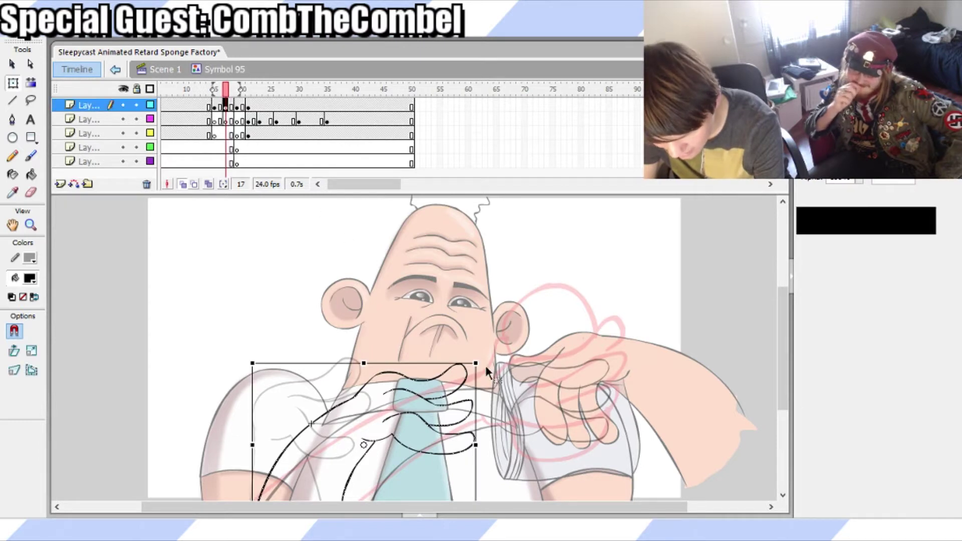
left_click_drag(476, 363, 470, 368)
left_click_drag(467, 439, 480, 438)
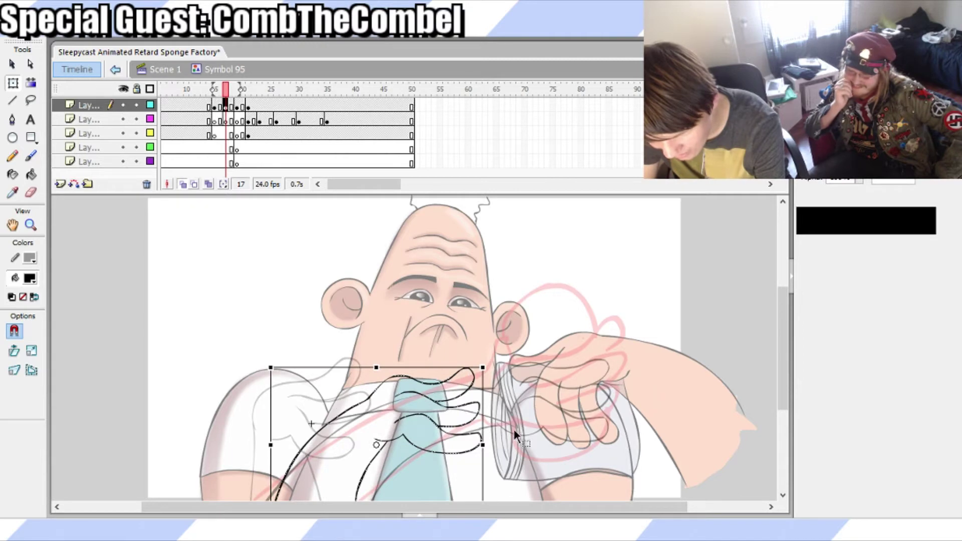
left_click(495, 430)
key("ctrl+s")
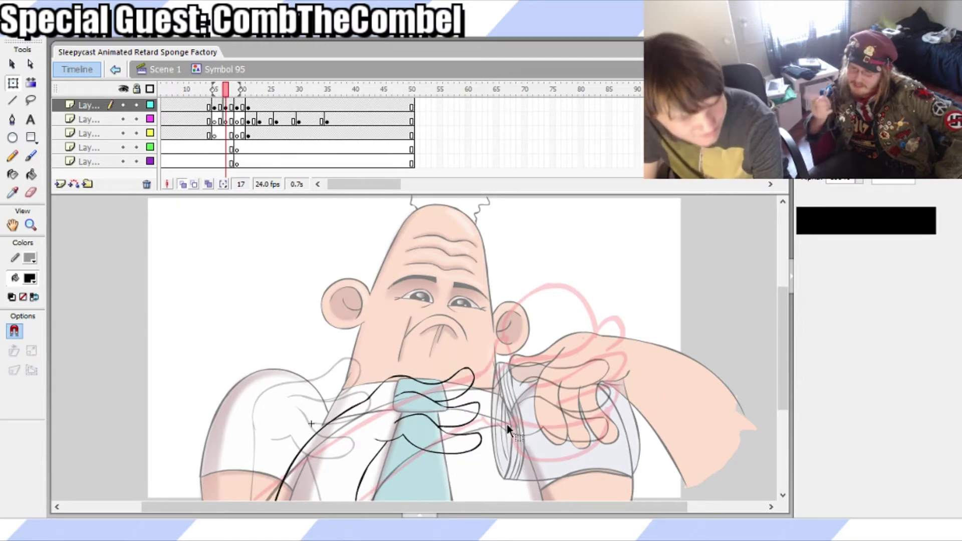
Scrub back to frame 13 and step back and forth through the surrounding frames to review the arm's motion into frame 17
left_click_drag(240, 122, 209, 109)
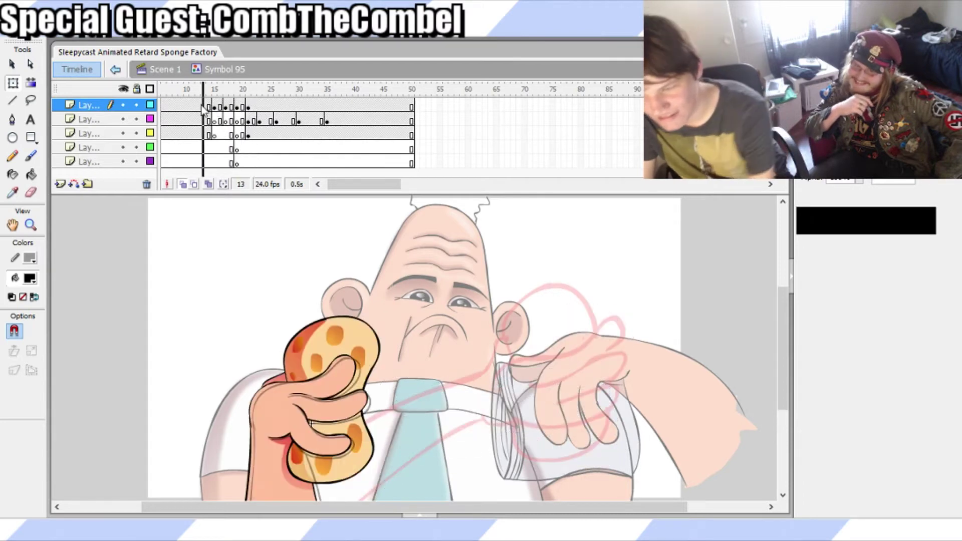
key("comma")
key("comma")
key("comma")
key("period")
key("period")
key("period")
key("period")
key("period")
key("period")
key("period")
key("period")
key("period")
key("period")
key("period")
left_click_drag(223, 104, 225, 106)
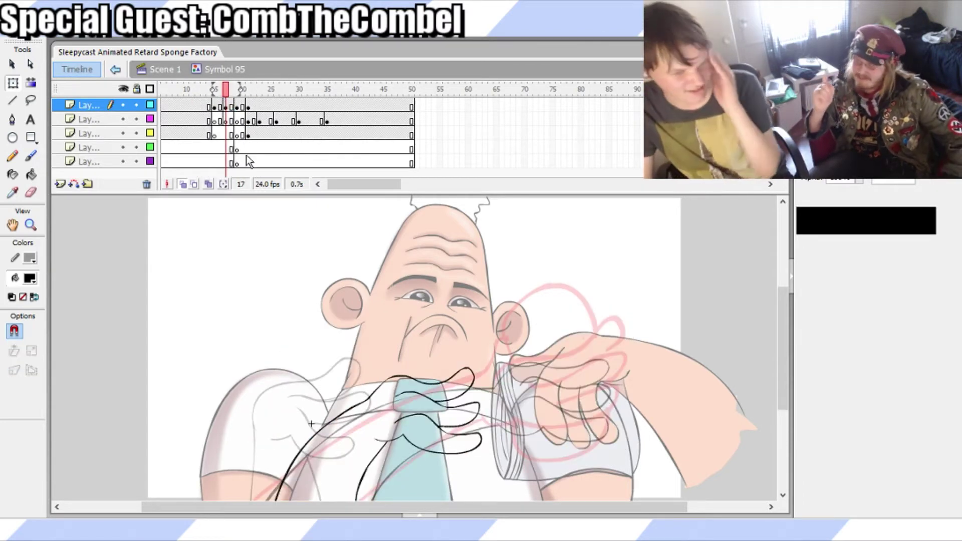
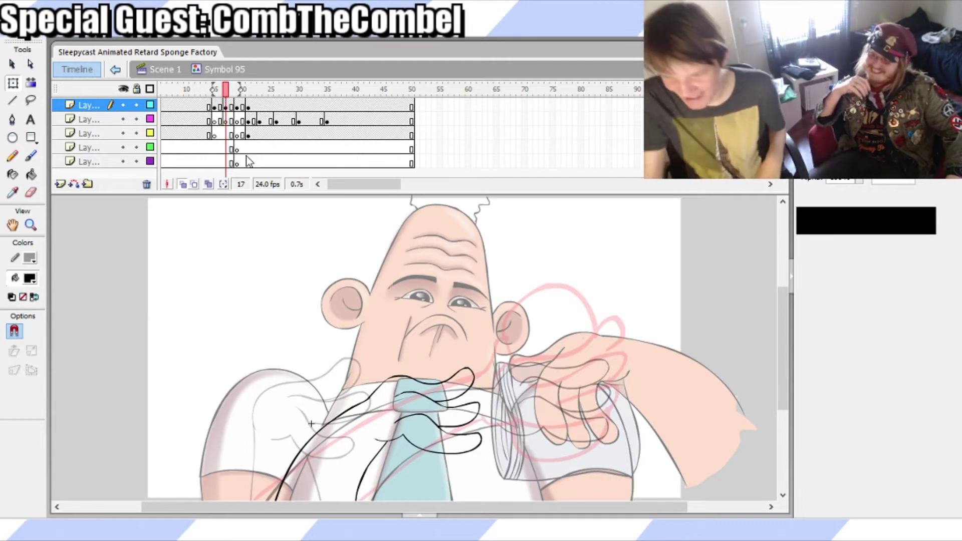
Scrub from frame 17 to frame 24 to compare the in-between with the arm's end pose
left_click(231, 106)
left_click(226, 107)
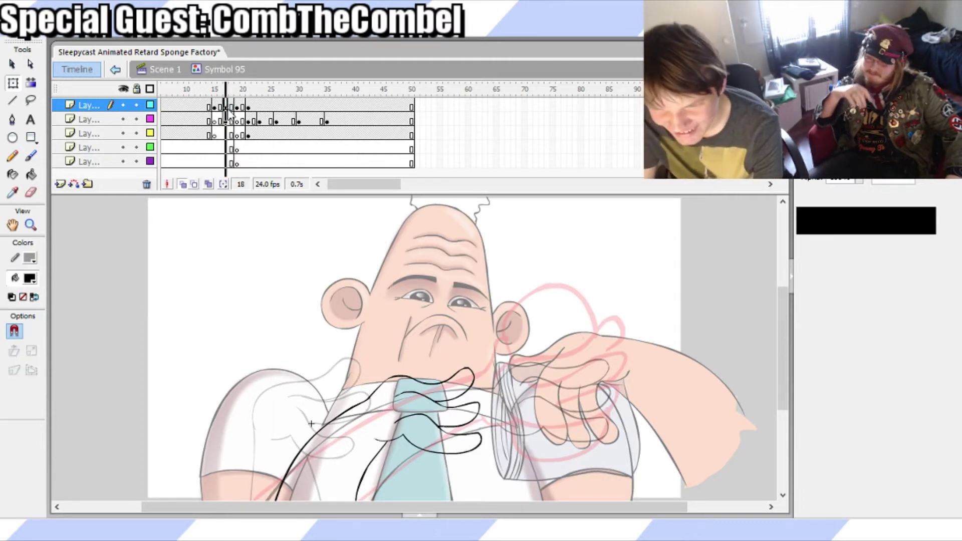
left_click(231, 107)
mouse_move(231, 98)
left_mouse_down()
mouse_move(178, 96)
mouse_move(272, 104)
left_mouse_up()
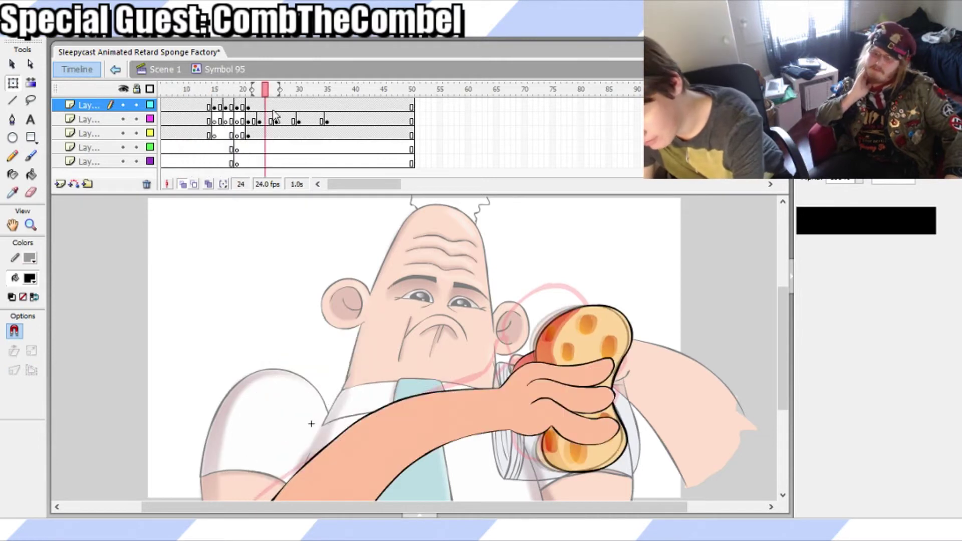
Turn off onion skinning, return to the hand and forearm line art on frame 17, and save the file
left_click(238, 106)
left_click(249, 104)
left_click(183, 183)
left_click_drag(277, 88, 226, 105)
key("ctrl+s")
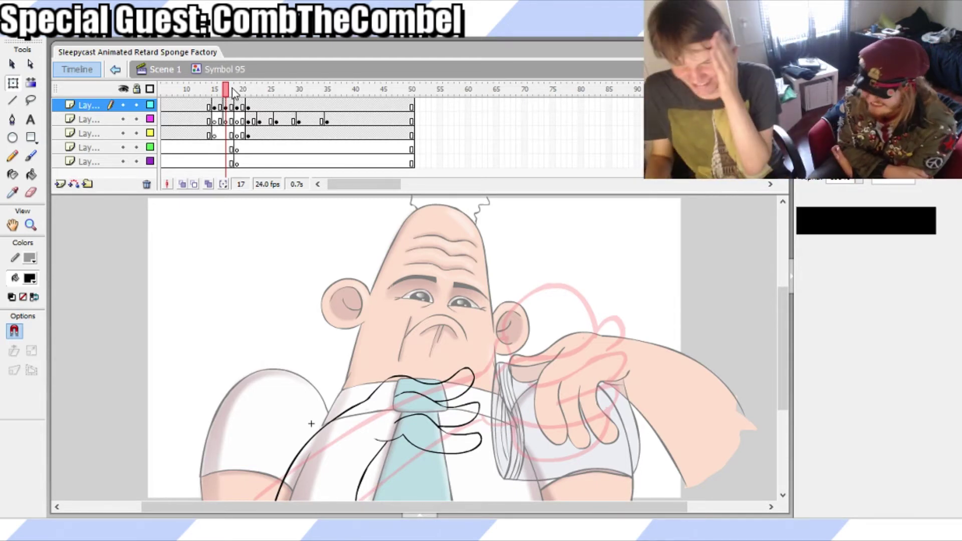
left_click(226, 107)
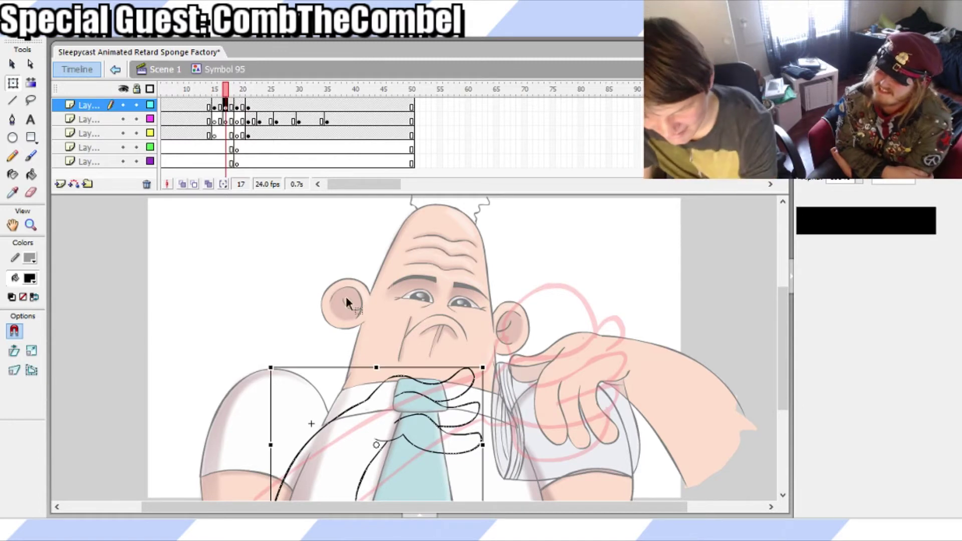
left_click(525, 398)
key("b")
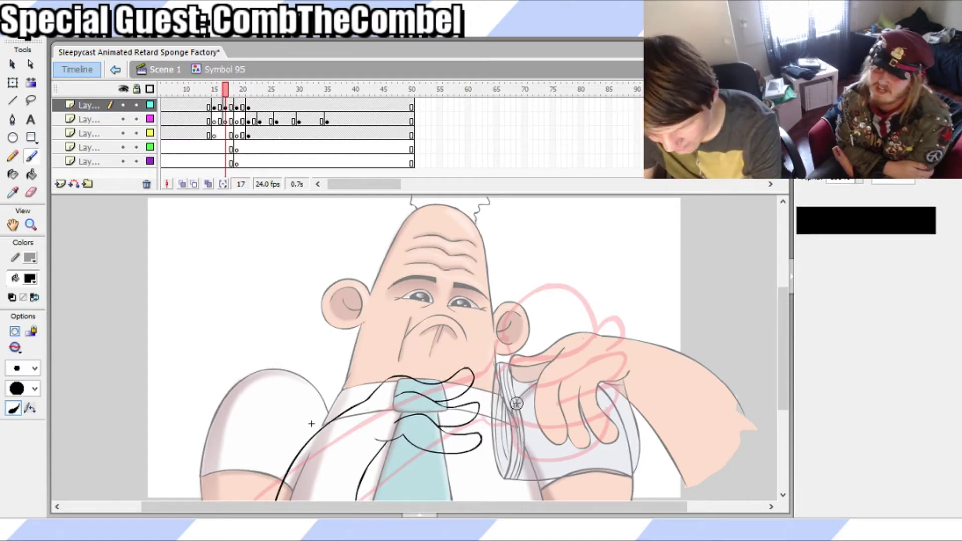
key("q")
key("ctrl+s")
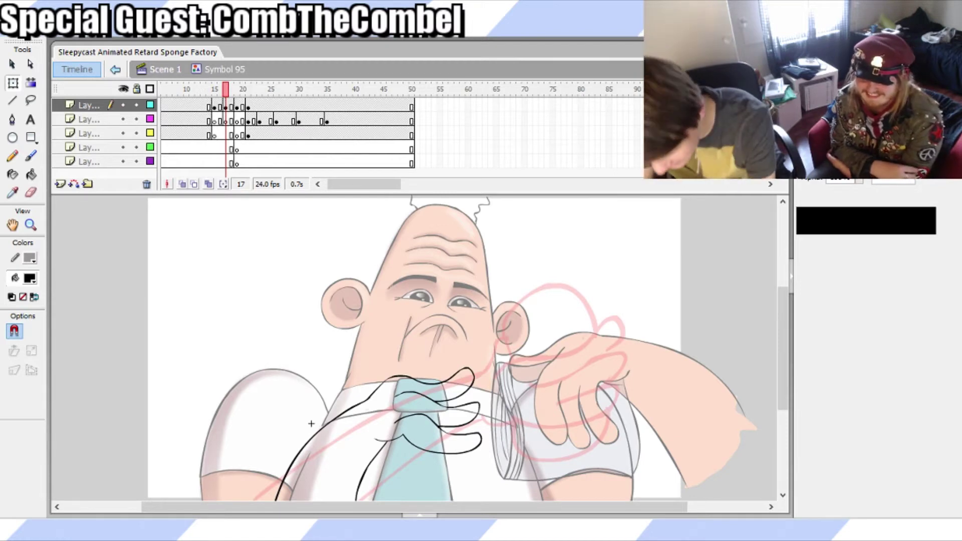
Step back and forth through the keyframes between frames 9 and 21 to examine how the arm moves through frame 17
mouse_move(228, 96)
left_mouse_down()
mouse_move(209, 94)
mouse_move(224, 99)
mouse_move(203, 105)
left_mouse_up()
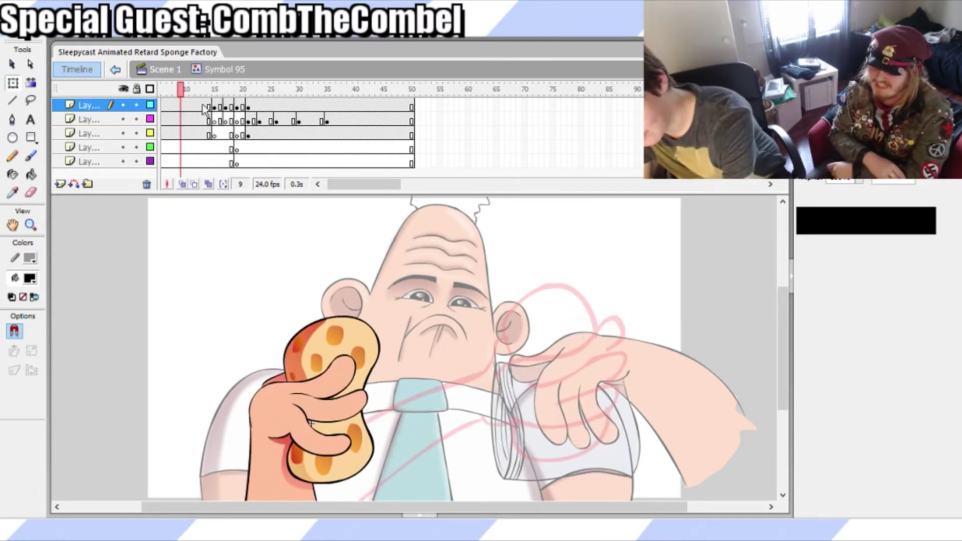
left_click(243, 107)
left_click(236, 107)
left_click(248, 107)
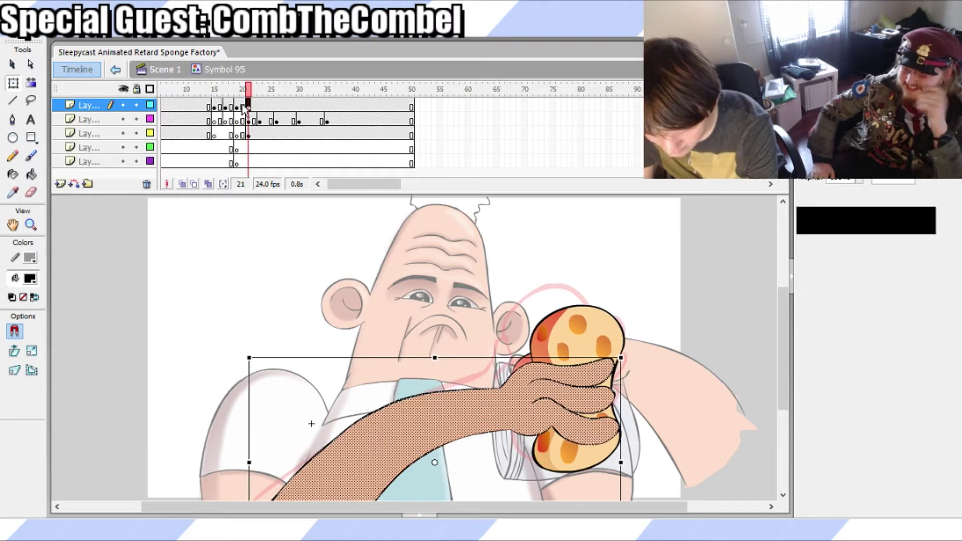
left_click(237, 106)
left_click(226, 105)
left_click(214, 97)
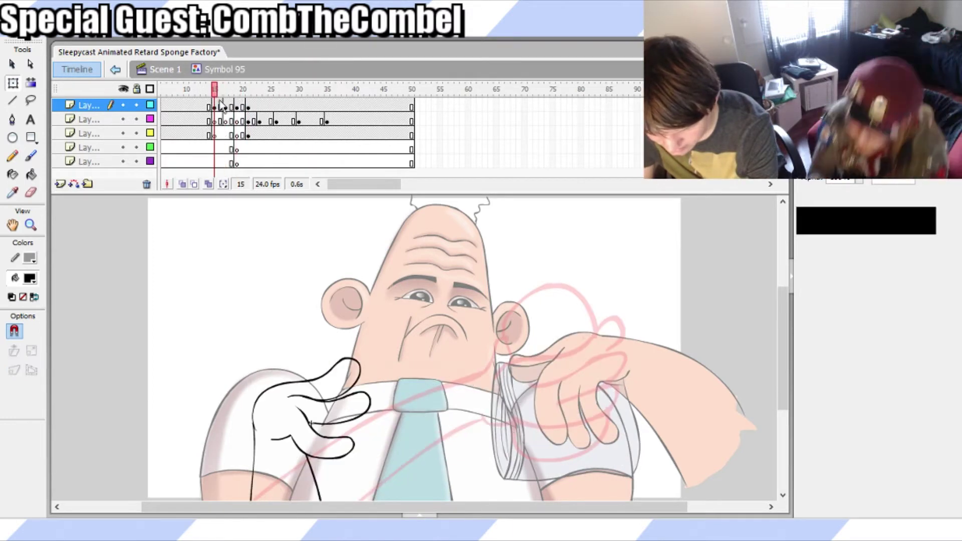
left_click_drag(217, 109, 214, 108)
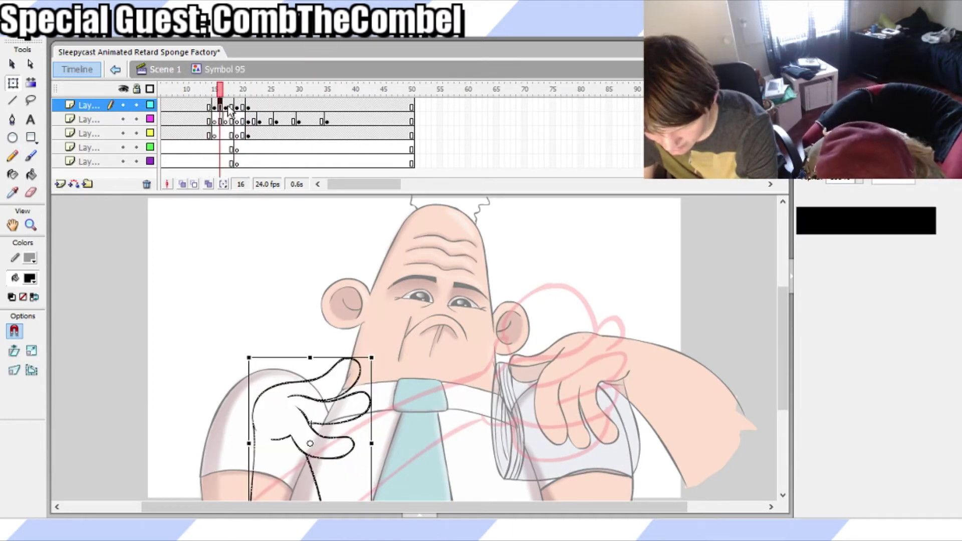
left_click(228, 107)
left_click(214, 106)
left_click(231, 106)
mouse_move(221, 96)
left_mouse_down()
mouse_move(205, 94)
mouse_move(219, 96)
left_mouse_up()
key("Return")
left_click(226, 108)
left_click(248, 107)
left_click(214, 107)
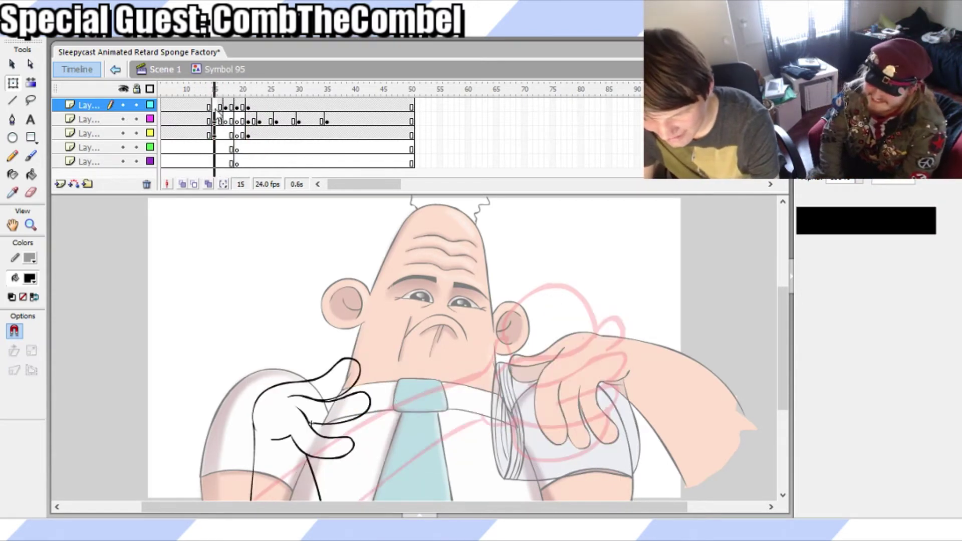
left_click(210, 107)
left_click(221, 108)
Select frame 17 on the second layer, save the file, and turn on onion skinning across about frames 12 to 22
left_click(220, 119)
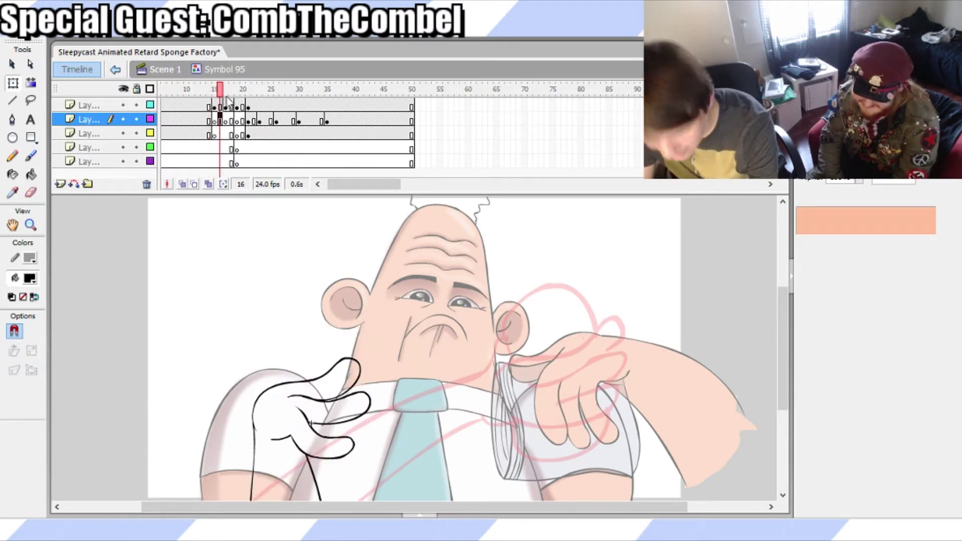
left_click(237, 121)
left_click(226, 120)
key("ctrl+s")
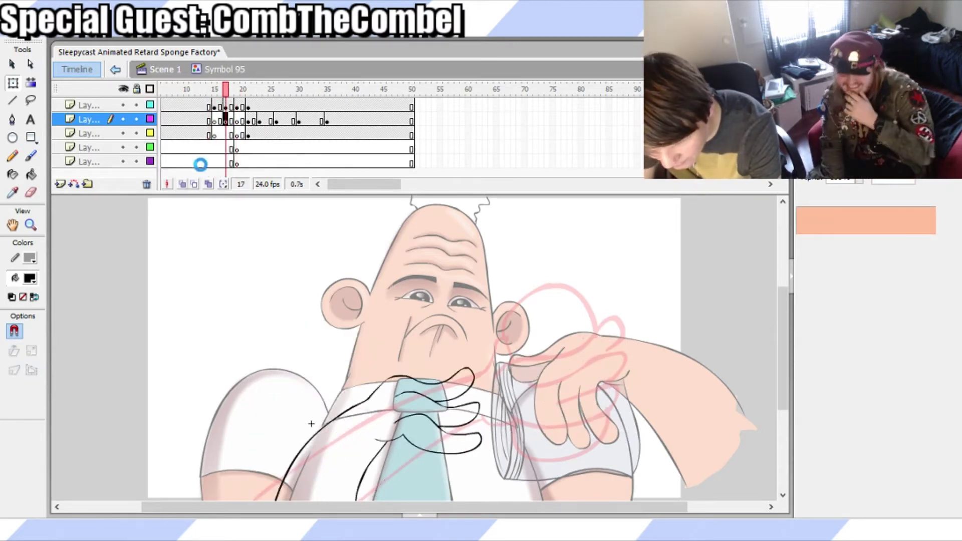
left_click(182, 185)
left_click_drag(201, 90, 257, 89)
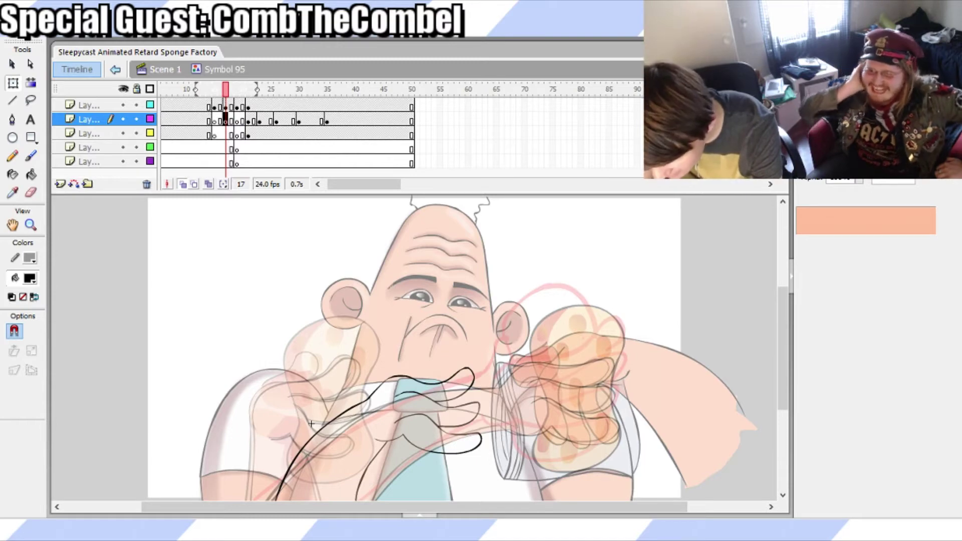
Try to brush the side outline of the in-between sponge across the palm on frame 17
key("ctrl+1")
key("b")
left_click_drag(426, 507, 491, 506)
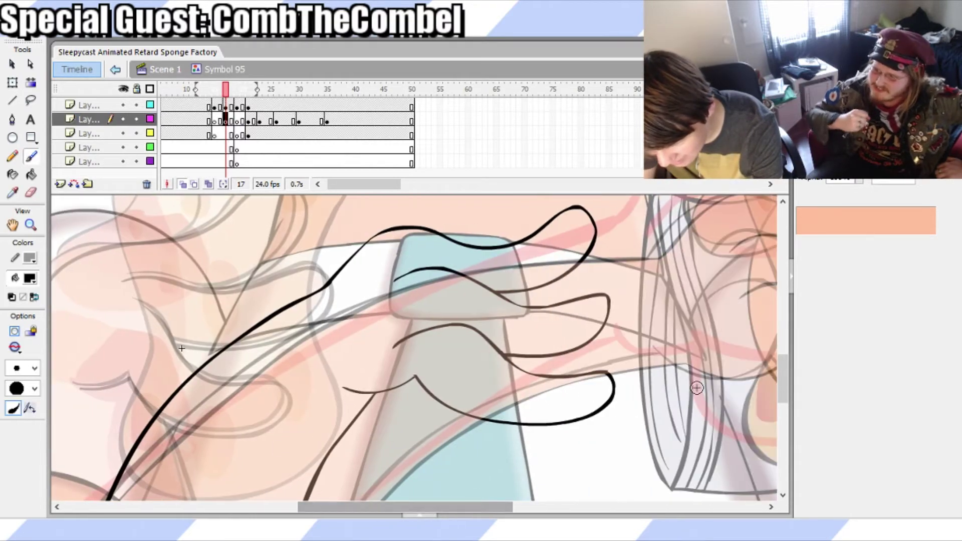
mouse_move(783, 375)
left_mouse_down()
mouse_move(781, 333)
mouse_move(788, 354)
left_mouse_up()
mouse_move(432, 240)
left_mouse_down()
mouse_move(389, 300)
mouse_move(489, 430)
left_mouse_up()
key("ctrl+z")
mouse_move(468, 224)
left_mouse_down()
mouse_move(407, 336)
mouse_move(491, 422)
mouse_move(495, 454)
left_mouse_up()
key("ctrl+z")
mouse_move(395, 233)
left_mouse_down()
mouse_move(355, 272)
mouse_move(395, 359)
mouse_move(480, 415)
mouse_move(490, 433)
left_mouse_up()
key("ctrl+z")
mouse_move(437, 228)
left_mouse_down()
mouse_move(408, 243)
mouse_move(398, 351)
mouse_move(493, 433)
mouse_move(477, 480)
left_mouse_up()
key("ctrl+z")
Brush the sponge's upper-left contour on frame 17, curving down from beside the face to the palm
mouse_move(785, 349)
left_mouse_down()
mouse_move(785, 320)
mouse_move(784, 399)
left_mouse_up()
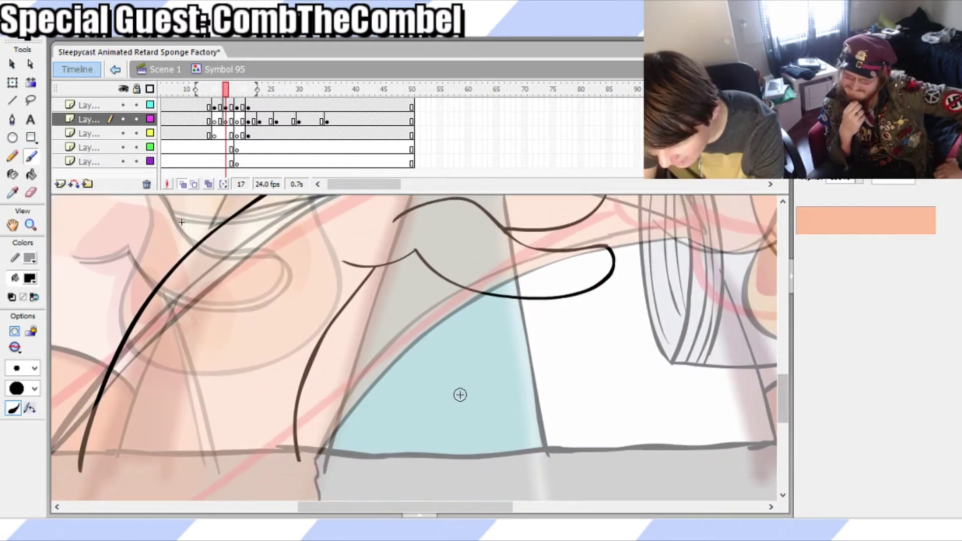
mouse_move(445, 288)
left_mouse_down()
mouse_move(461, 415)
mouse_move(441, 422)
left_mouse_up()
key("ctrl+z")
mouse_move(413, 256)
left_mouse_down()
mouse_move(341, 401)
mouse_move(479, 453)
mouse_move(561, 358)
mouse_move(576, 298)
left_mouse_up()
left_click_drag(783, 393, 780, 347)
mouse_move(364, 242)
left_mouse_down()
mouse_move(329, 273)
mouse_move(431, 448)
mouse_move(326, 315)
mouse_move(432, 501)
left_mouse_up()
key("ctrl+z")
left_click_drag(783, 357, 785, 386)
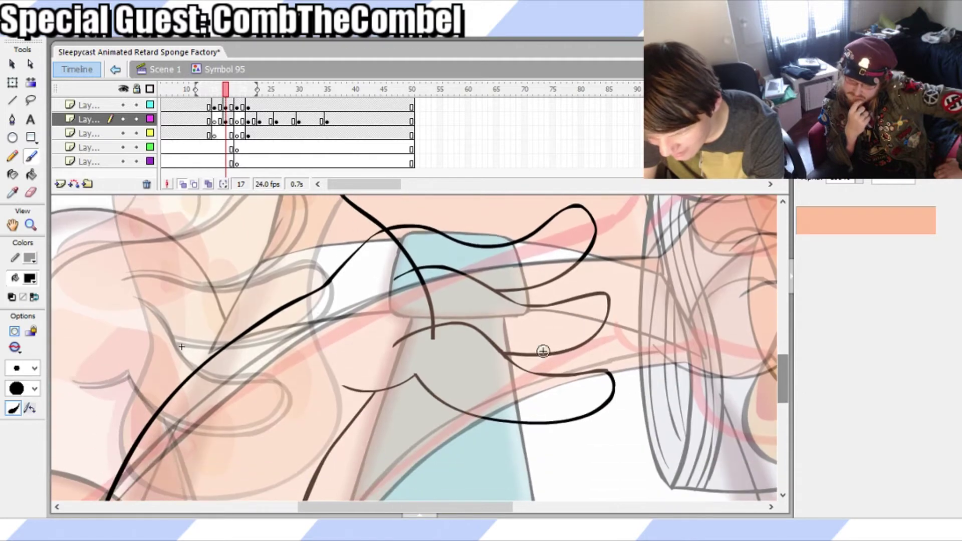
Adjust the sponge's upper contour with Free Transform so that its lower end sits slightly further left over the palm
key("q")
key("e")
mouse_move(434, 339)
left_mouse_down()
mouse_move(419, 272)
mouse_move(422, 293)
mouse_move(417, 282)
left_mouse_up()
key("ctrl+z")
key("q")
left_click(429, 296)
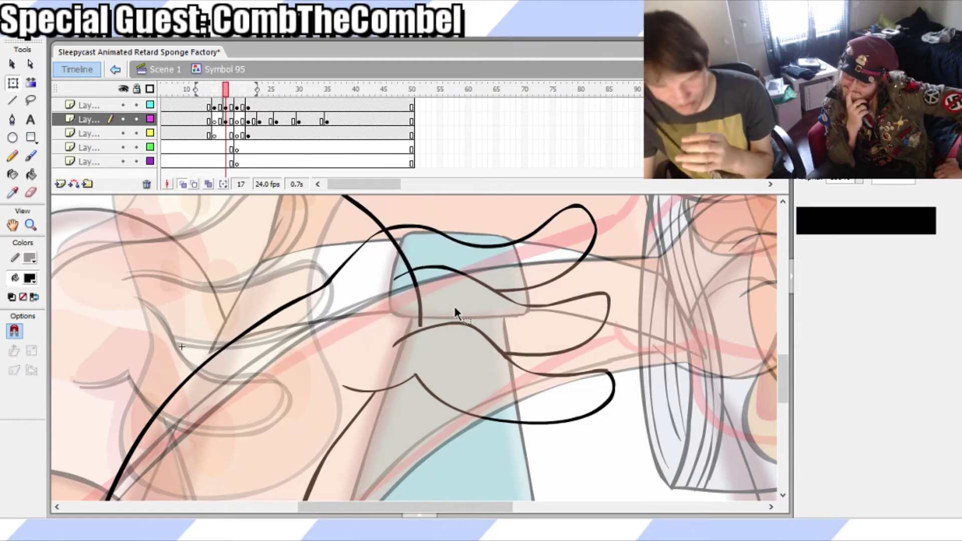
Lock every layer except the second one holding the sponge outline, and save the file
left_click(136, 89)
left_click(137, 120)
left_click(311, 338)
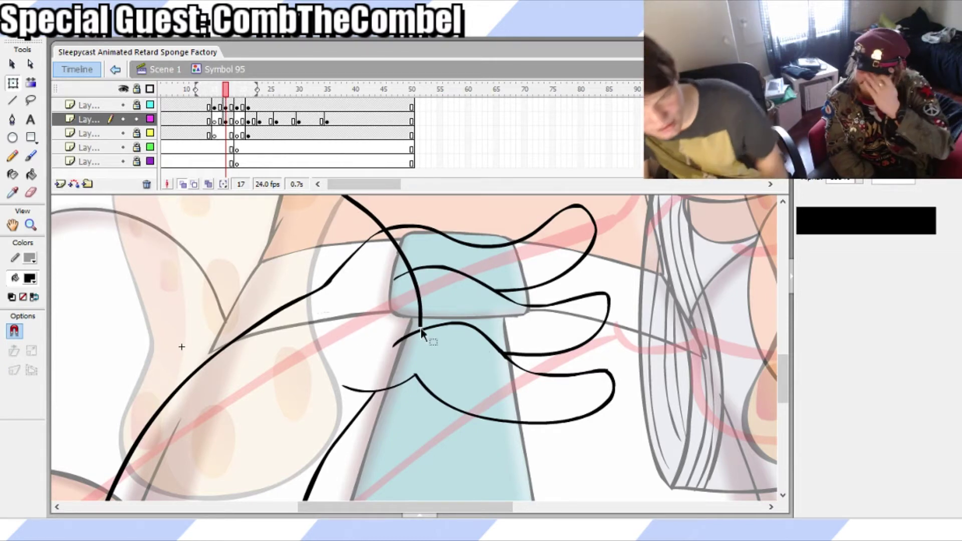
Try to brush the sponge's lower-left side as a continuation of the upper contour, down past the heel of the hand
key("b")
mouse_move(421, 321)
left_mouse_down()
mouse_move(382, 422)
mouse_move(405, 379)
mouse_move(386, 429)
left_mouse_up()
key("ctrl+z")
key("ctrl+z")
left_click_drag(419, 317, 373, 437)
key("ctrl+z")
left_click_drag(418, 342, 374, 437)
key("ctrl+z")
key("ctrl+s")
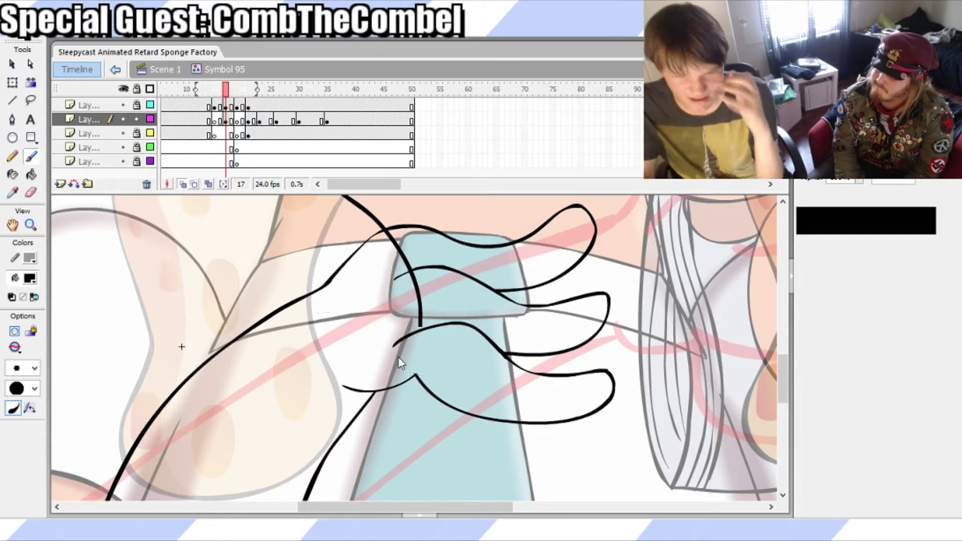
left_click_drag(422, 312, 385, 418)
key("ctrl+z")
mouse_move(421, 314)
left_mouse_down()
mouse_move(415, 353)
mouse_move(373, 422)
mouse_move(416, 336)
mouse_move(367, 423)
mouse_move(352, 495)
left_mouse_up()
key("ctrl+z")
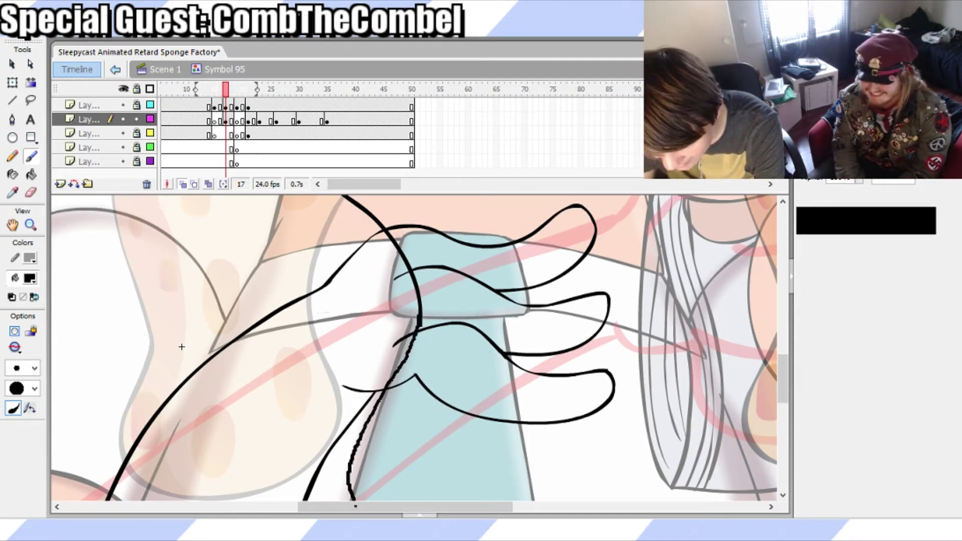
key("ctrl+z")
mouse_move(781, 372)
left_mouse_down()
mouse_move(781, 323)
mouse_move(776, 337)
mouse_move(769, 327)
left_mouse_up()
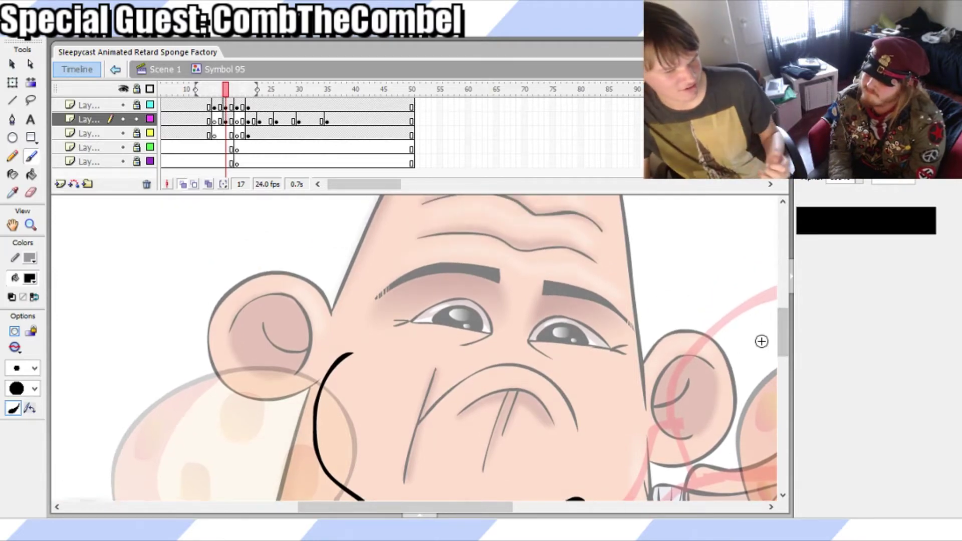
left_click_drag(782, 341, 775, 375)
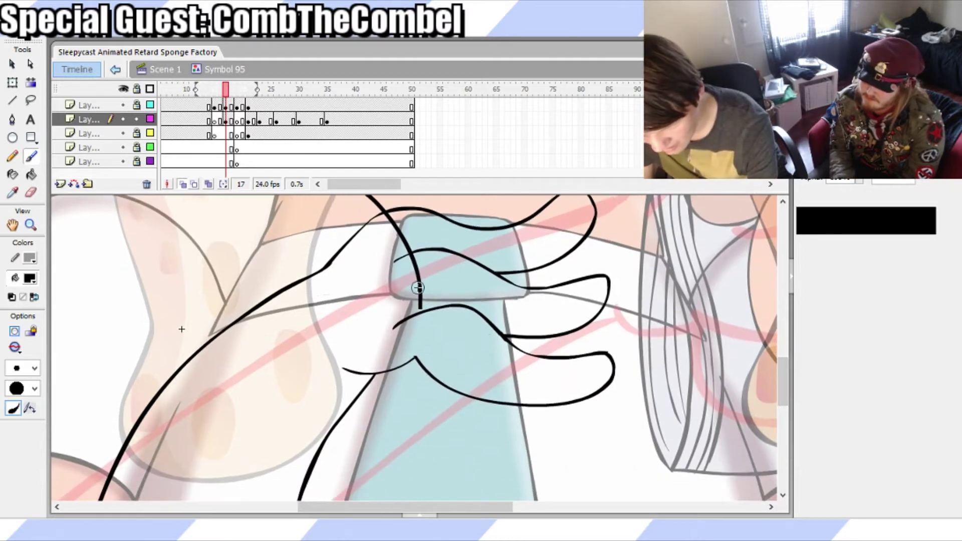
left_click_drag(409, 252, 385, 413)
key("ctrl+z")
mouse_move(410, 253)
left_mouse_down()
mouse_move(381, 368)
mouse_move(342, 439)
mouse_move(376, 514)
left_mouse_up()
key("ctrl+z")
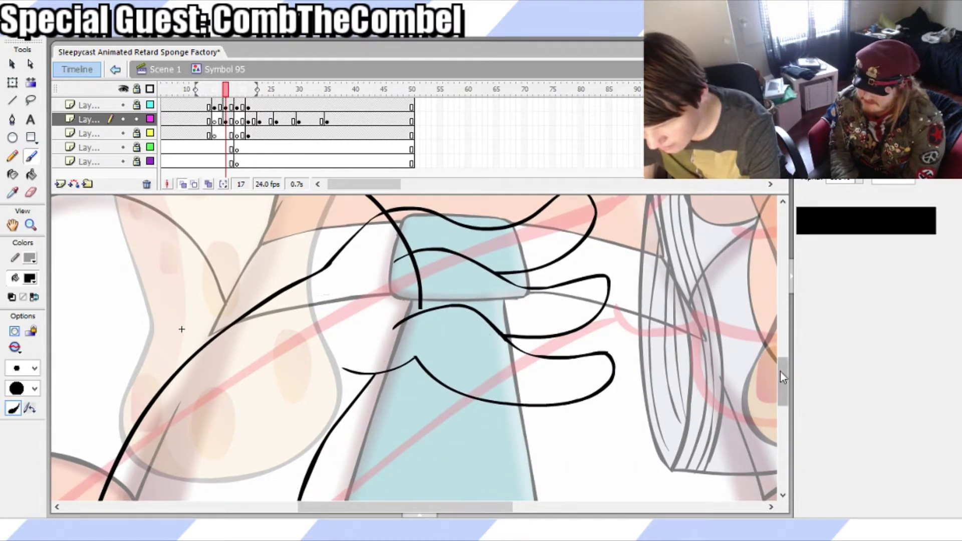
Brush the sponge's rounded lower end as one U-shaped stroke from the upper contour's end up across the lowest finger
left_click_drag(783, 381, 784, 395)
mouse_move(419, 213)
left_mouse_down()
mouse_move(355, 343)
mouse_move(378, 447)
left_mouse_up()
key("ctrl+z")
mouse_move(421, 215)
left_mouse_down()
mouse_move(362, 310)
mouse_move(338, 386)
mouse_move(388, 440)
mouse_move(466, 441)
mouse_move(502, 399)
mouse_move(508, 242)
mouse_move(423, 209)
mouse_move(414, 252)
mouse_move(372, 324)
mouse_move(371, 408)
mouse_move(464, 428)
mouse_move(529, 257)
left_mouse_up()
key("ctrl+z")
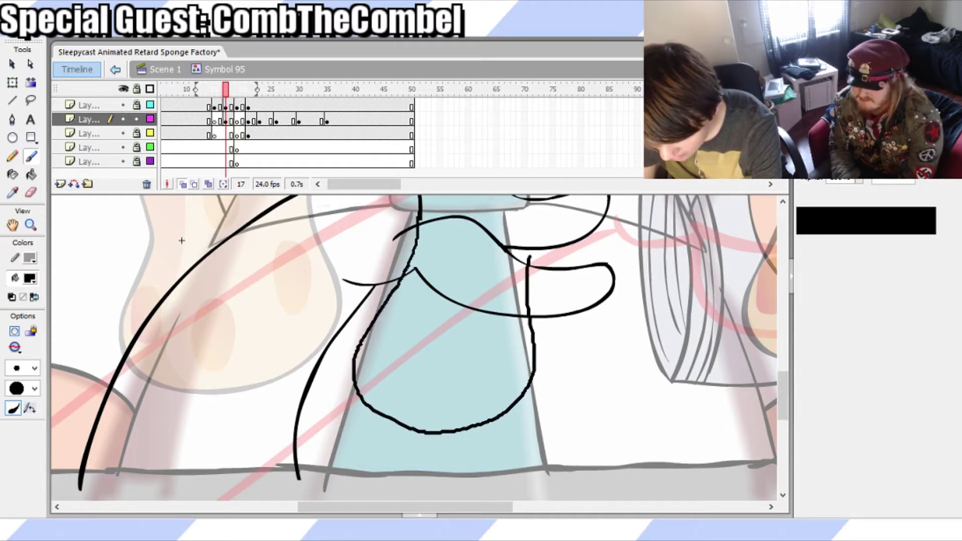
key("ctrl+z")
mouse_move(420, 207)
left_mouse_down()
mouse_move(393, 279)
mouse_move(461, 407)
mouse_move(545, 366)
left_mouse_up()
key("ctrl+z")
mouse_move(422, 213)
left_mouse_down()
mouse_move(373, 365)
mouse_move(507, 402)
mouse_move(559, 343)
mouse_move(560, 215)
left_mouse_up()
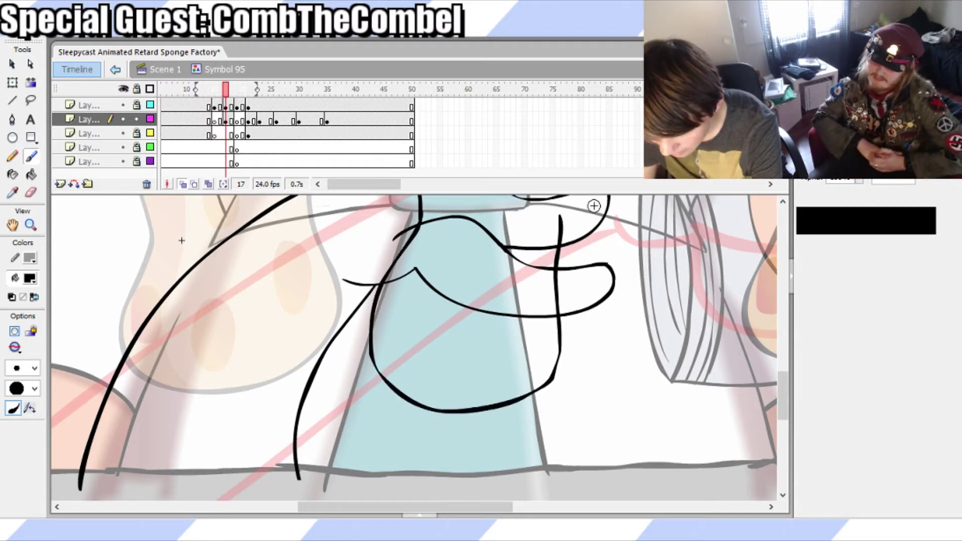
Try straightening and smoothing the whole lower sponge stroke, and save the file
key("v")
left_click(544, 392)
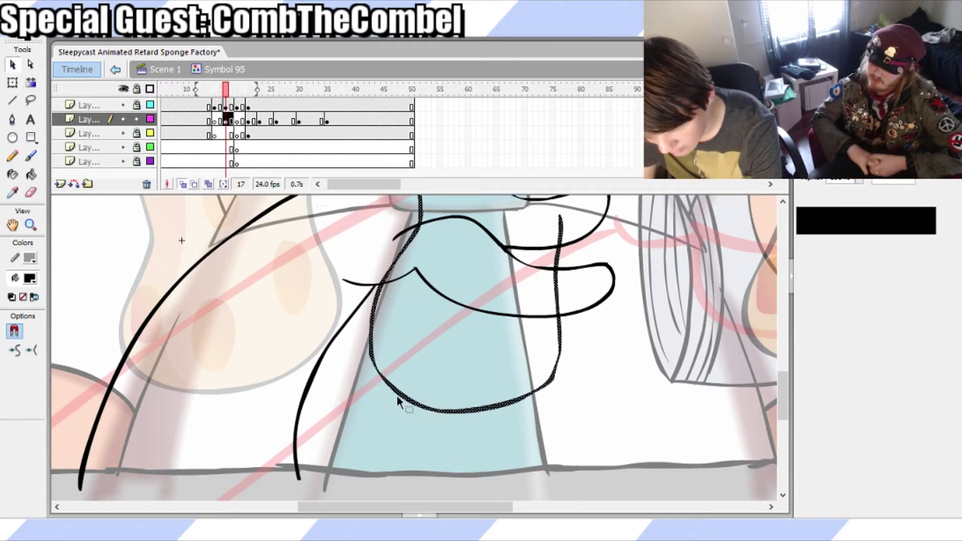
left_click(31, 351)
left_click(14, 350)
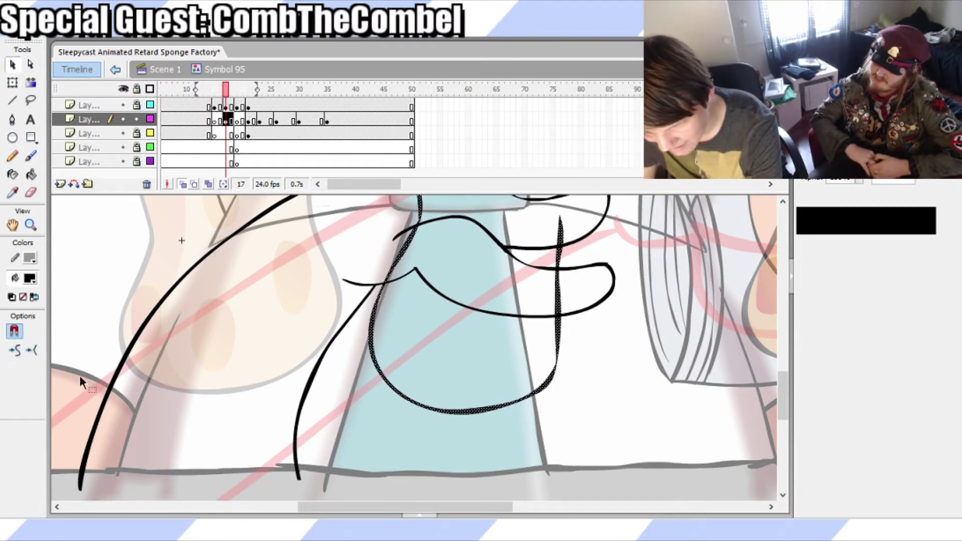
left_click(211, 397)
key("ctrl+s")
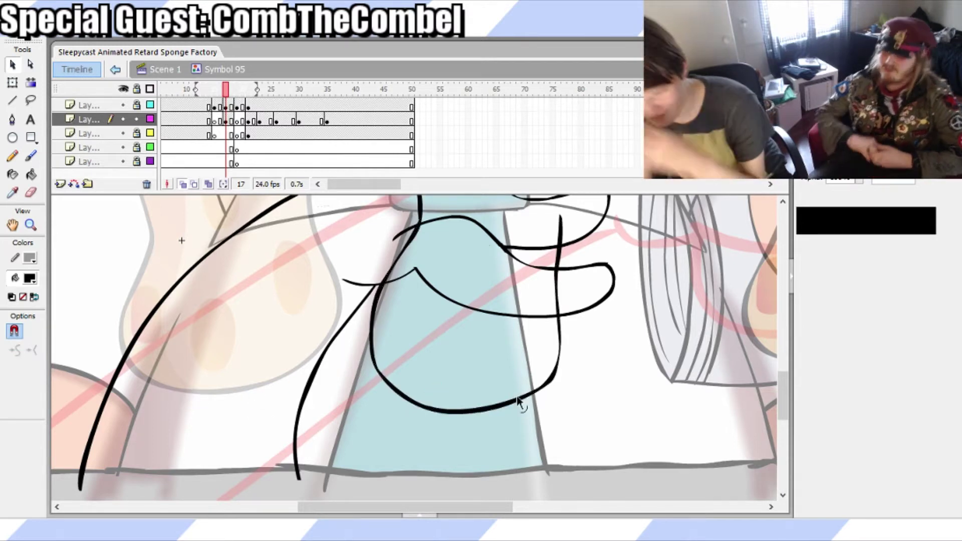
Select only the right half of the lower sponge curve and smooth it
left_click_drag(616, 442, 461, 257)
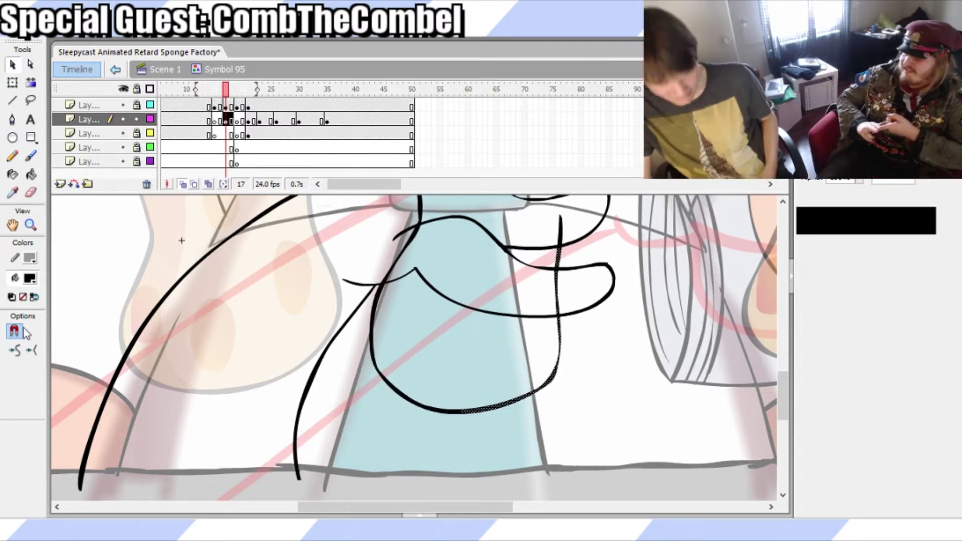
left_click(15, 350)
left_click(176, 329)
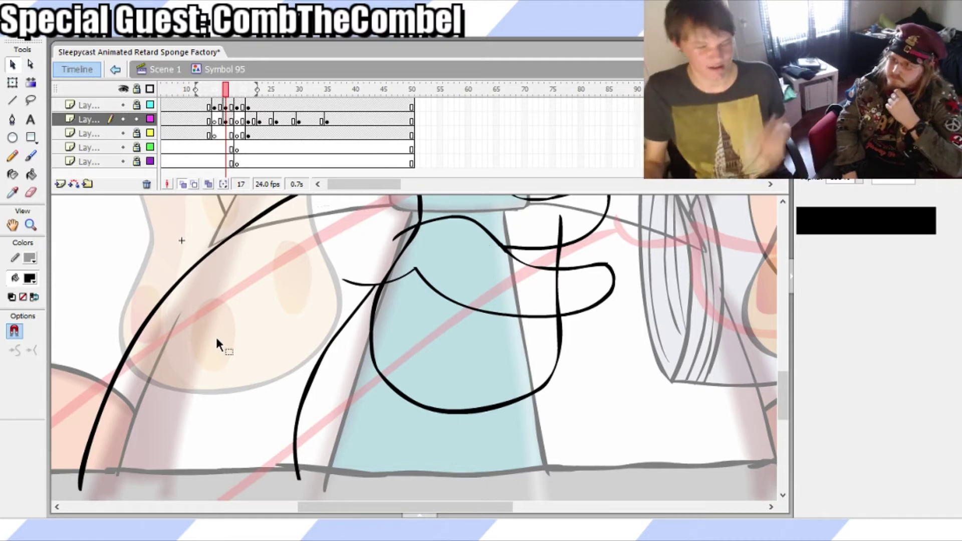
Try straightening the entire sponge outline stroke and smoothing it twice
left_click(523, 401)
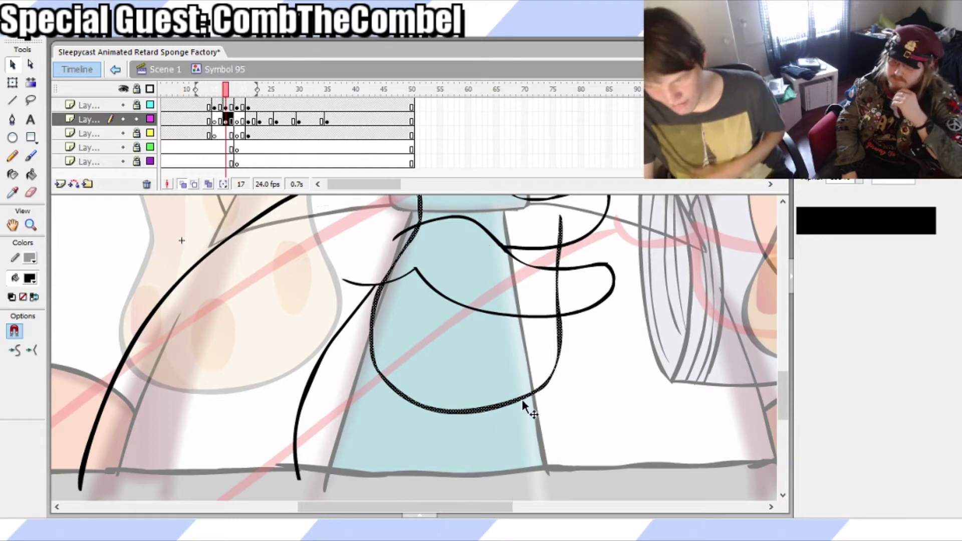
left_click(30, 353)
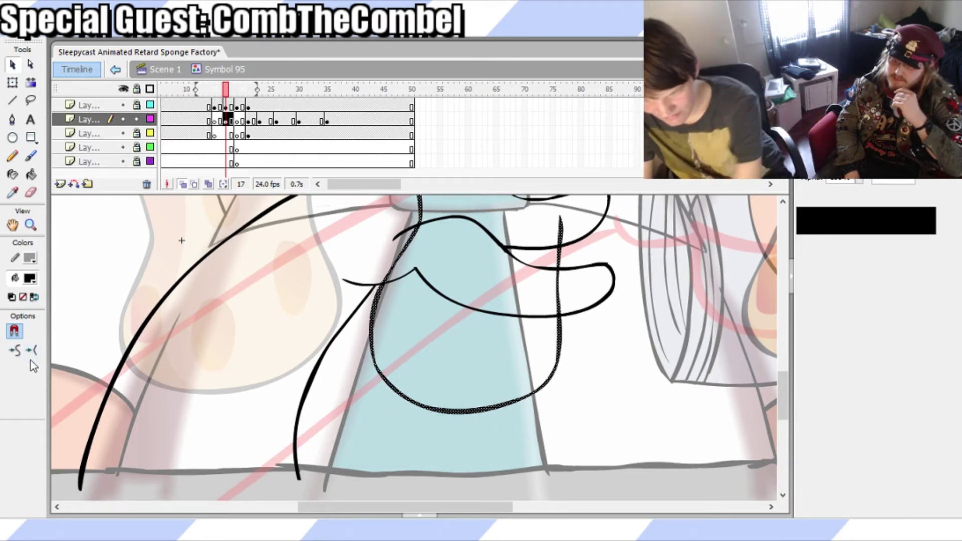
left_click(15, 353)
left_click(15, 354)
left_click(123, 392)
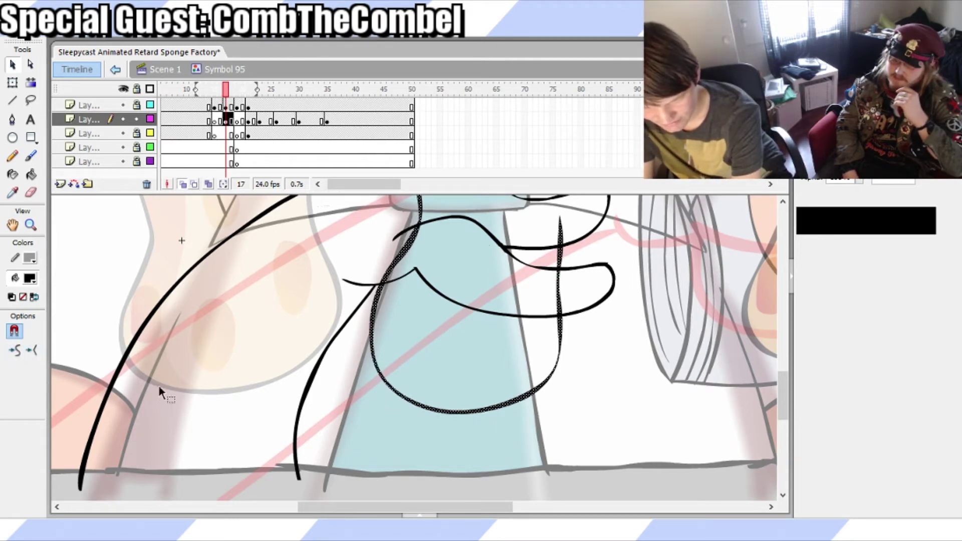
Refine the sponge's lower-right bend by nudging its edge and smoothing the right half of the curve
left_click_drag(562, 345, 562, 352)
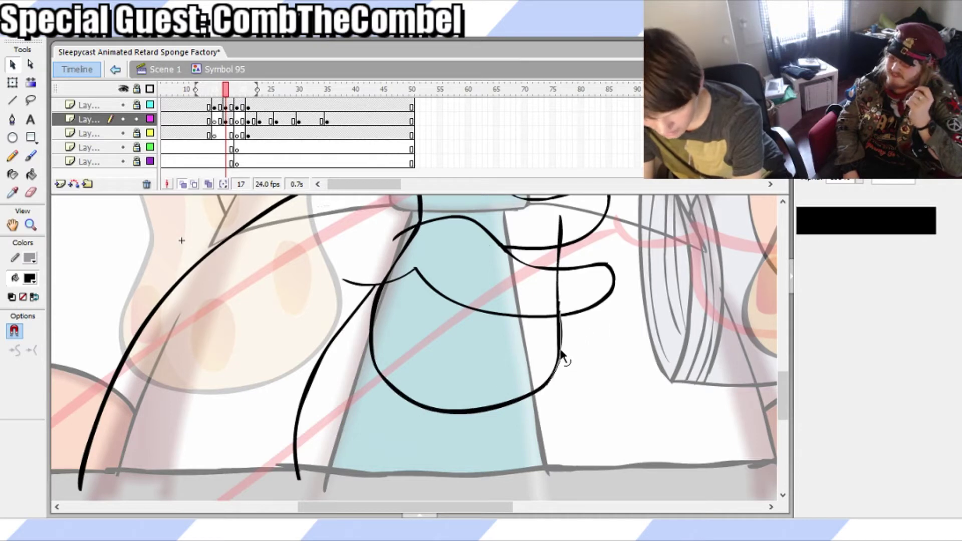
mouse_move(560, 407)
left_mouse_down()
mouse_move(596, 406)
mouse_move(468, 240)
mouse_move(477, 197)
mouse_move(450, 216)
left_mouse_up()
left_click(14, 350)
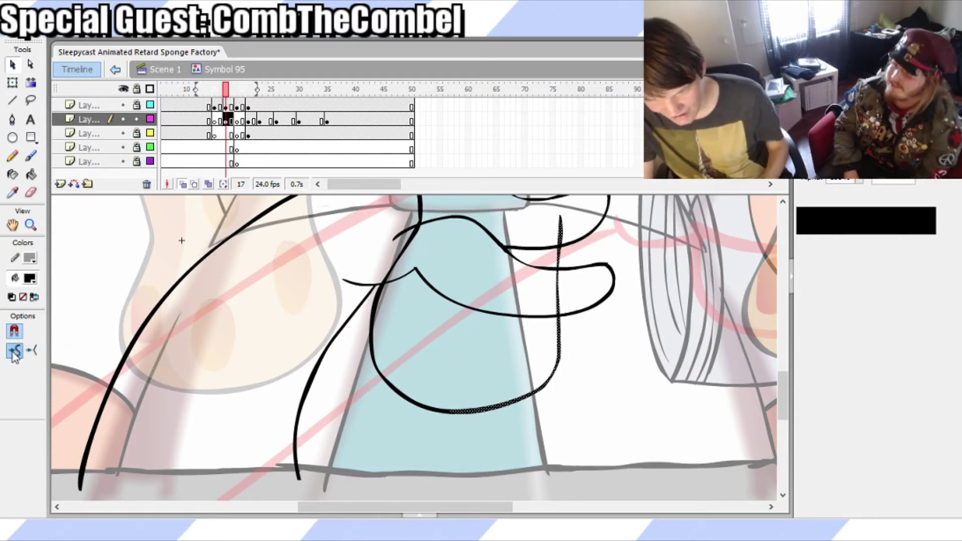
left_click(15, 351)
key("ctrl+z")
left_click(504, 348)
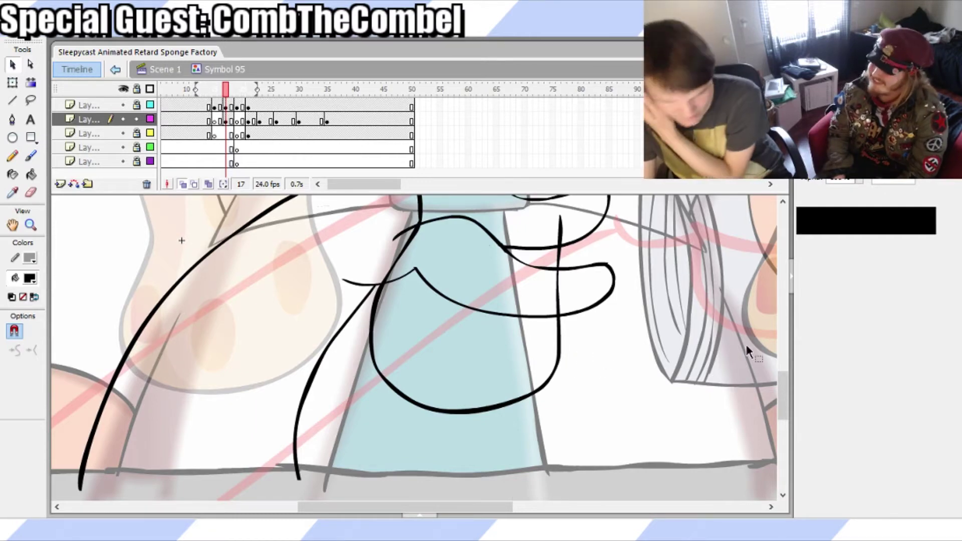
Nudge the sponge outline's upper-left stroke slightly downward where it crosses the hand
mouse_move(784, 375)
left_mouse_down()
mouse_move(781, 326)
mouse_move(784, 384)
left_mouse_up()
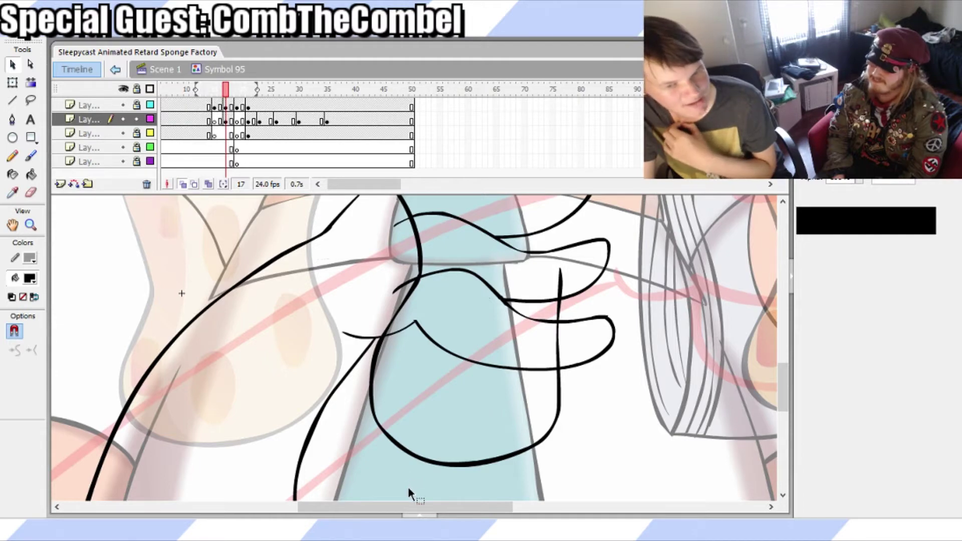
left_click_drag(788, 392, 789, 369)
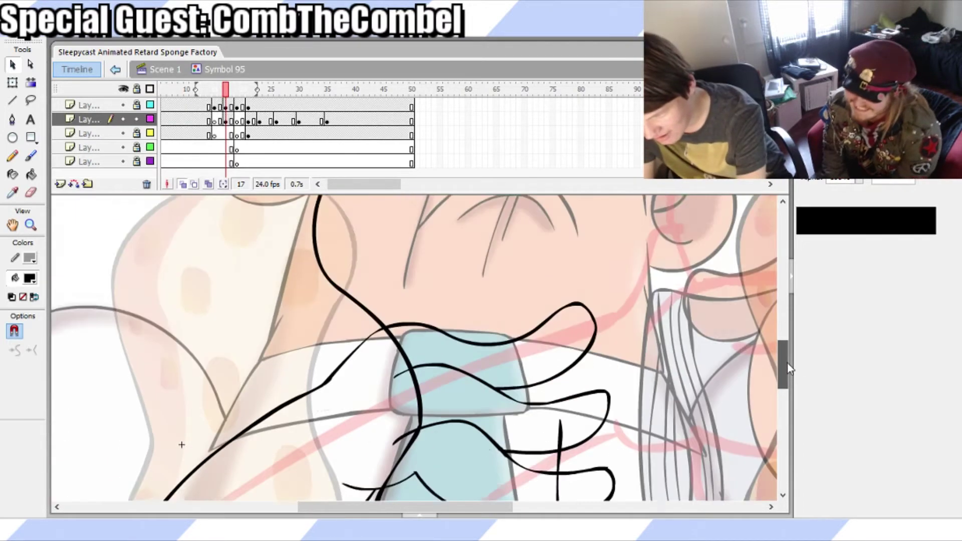
key("b")
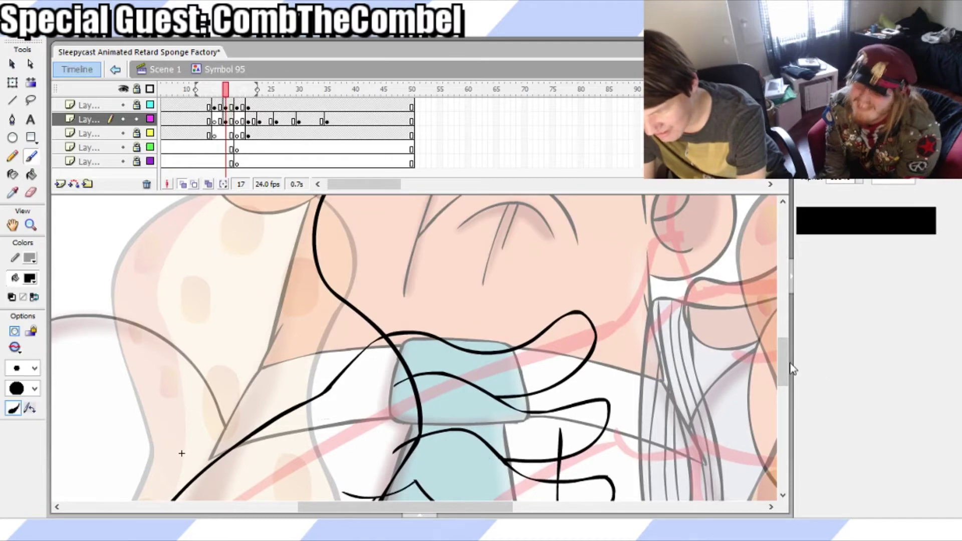
left_click_drag(791, 370, 791, 399)
key("q")
left_click(377, 339)
left_click_drag(376, 339, 379, 351)
mouse_move(785, 391)
left_mouse_down()
mouse_move(785, 335)
mouse_move(786, 361)
left_mouse_up()
left_click(760, 229)
key("ctrl+minus")
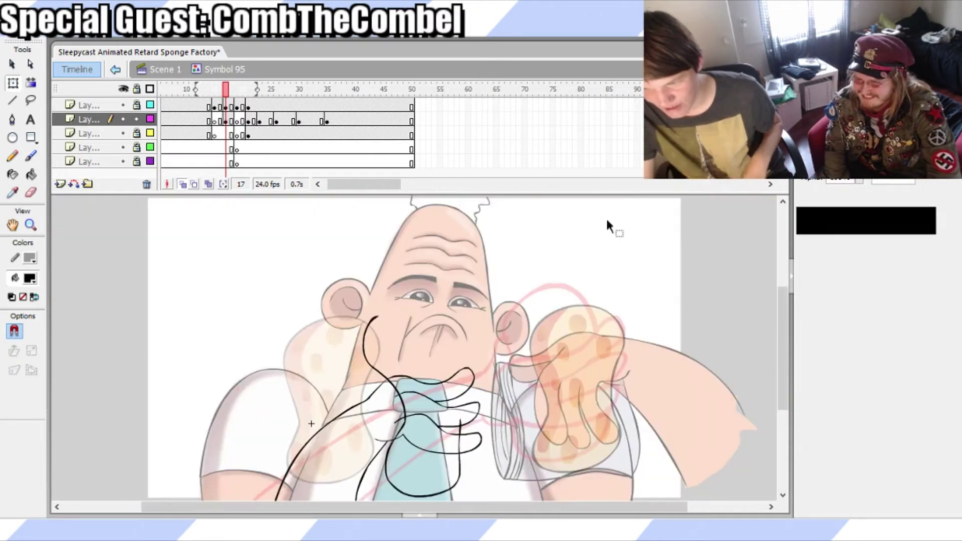
On the sponge layer's frame 17, shift the upper-left sponge stroke slightly down and to the right
mouse_move(232, 107)
left_mouse_down()
mouse_move(204, 98)
mouse_move(268, 112)
mouse_move(216, 111)
mouse_move(229, 111)
left_mouse_up()
left_click(227, 110)
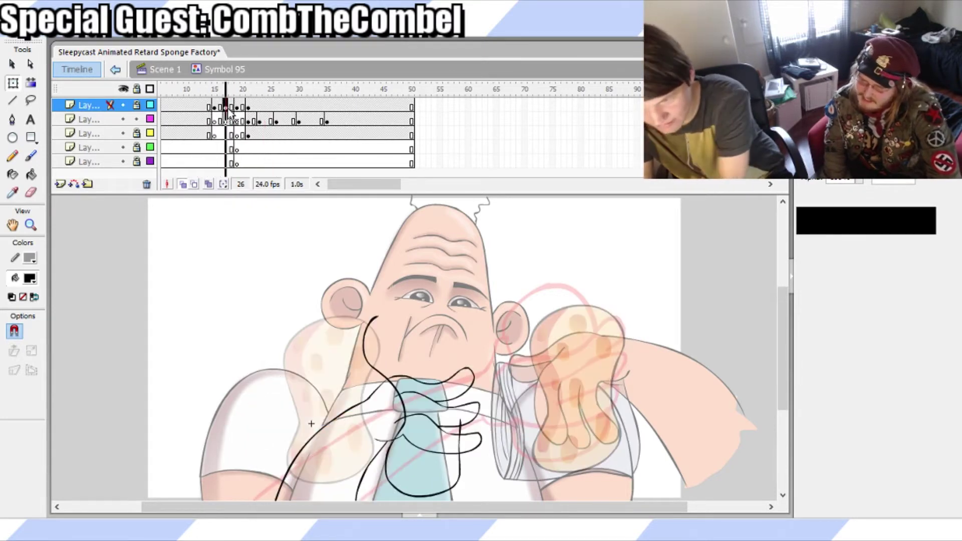
left_click(228, 121)
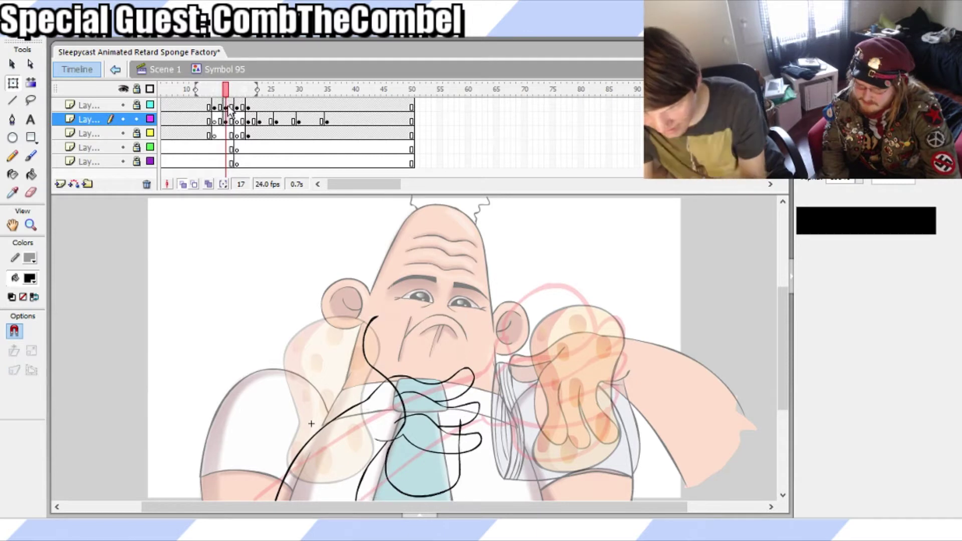
left_click(226, 122)
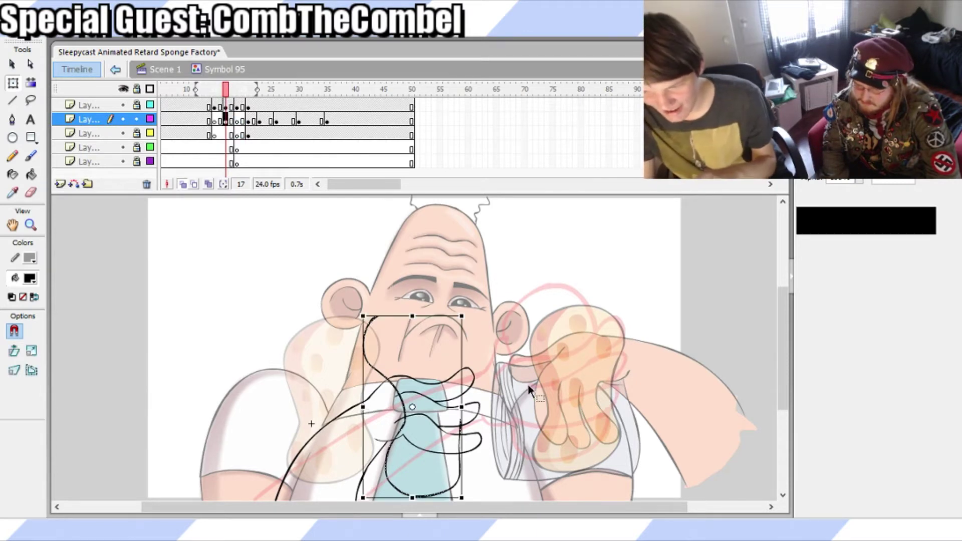
key("e")
key("q")
left_click(396, 389)
left_click(414, 404)
key("v")
key("q")
key("e")
key("q")
left_click(399, 394)
left_click_drag(398, 394, 403, 401)
Nudge the lower sponge curve up and slightly right to meet the upper-left stroke, and save the file
left_click(429, 419)
left_click(402, 442)
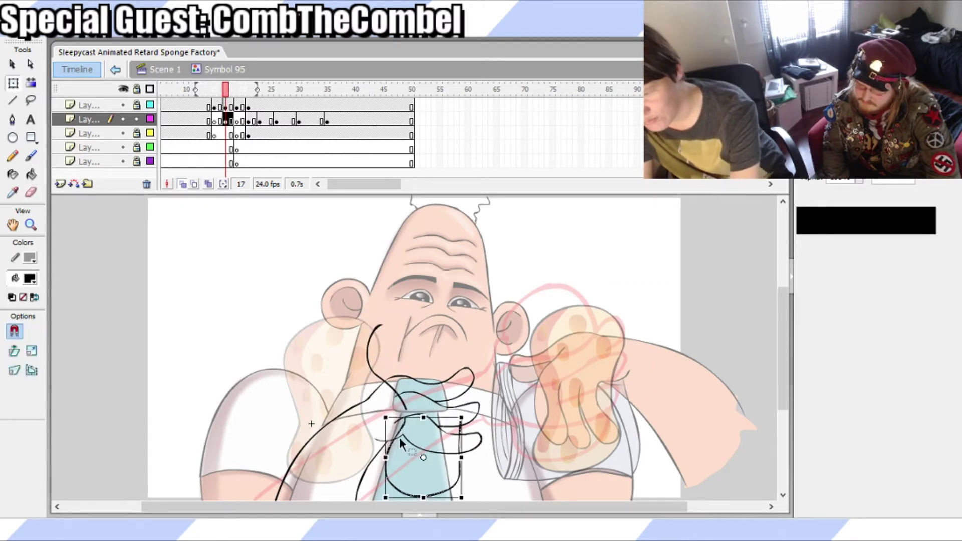
key("Up")
key("Up")
key("Up")
key("Up")
key("Up")
key("Up")
key("Up")
key("Up")
key("Up")
key("Up")
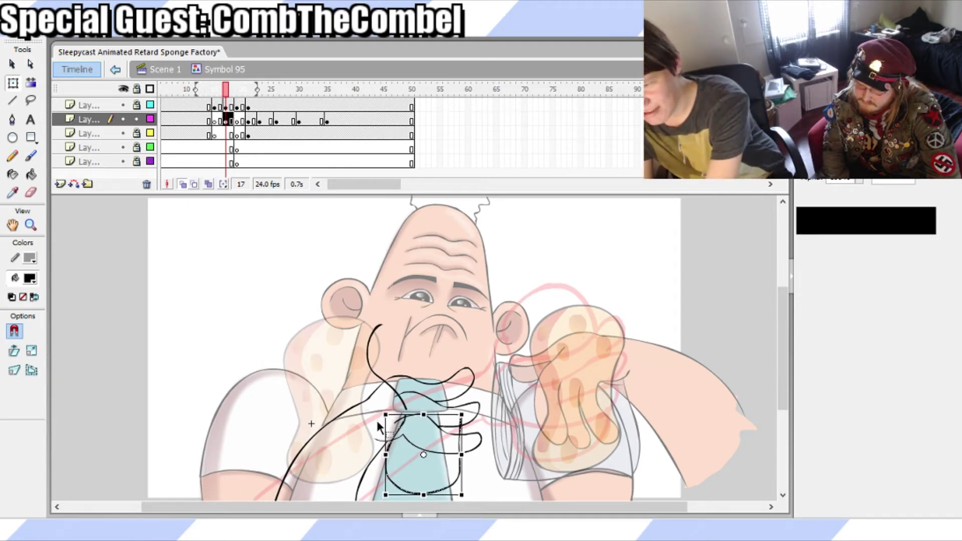
key("Up")
key("Up")
key("Right")
key("Right")
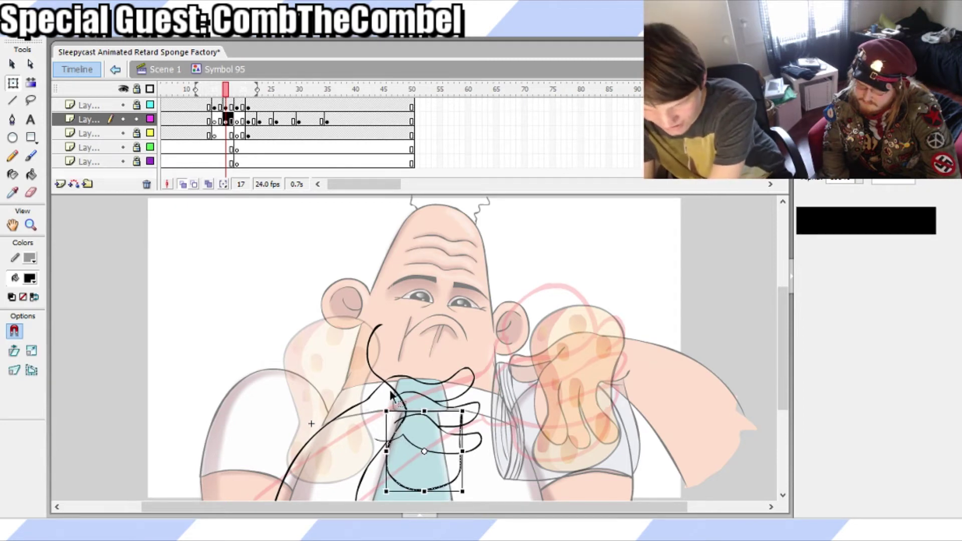
left_click(416, 368)
key("ctrl+s")
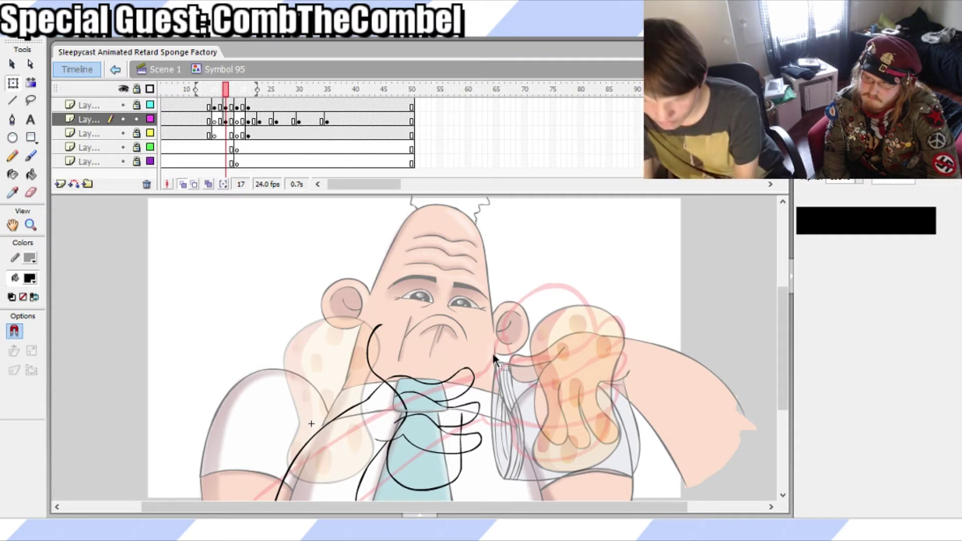
Smooth the right half of the lower sponge curve
key("v")
mouse_move(482, 389)
left_mouse_down()
mouse_move(425, 509)
mouse_move(416, 506)
left_mouse_up()
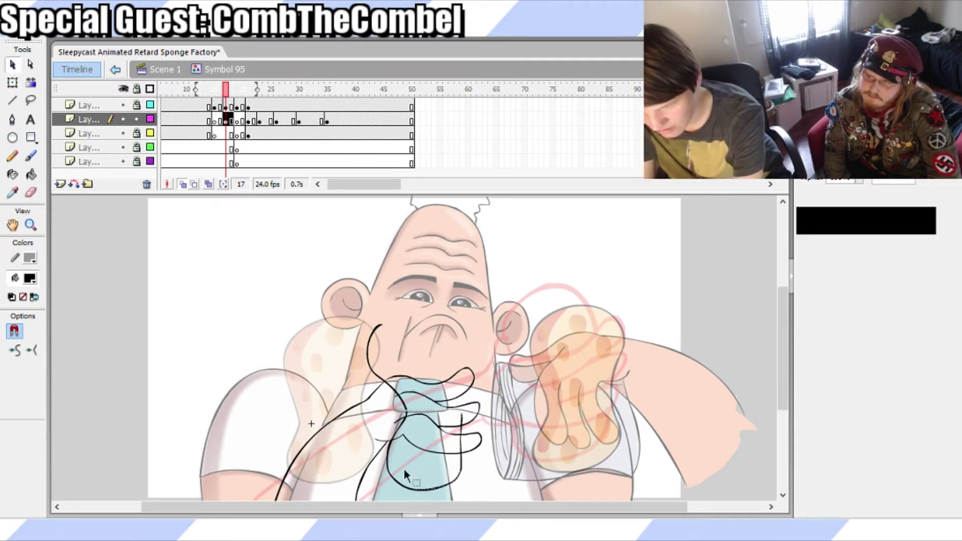
left_click(15, 357)
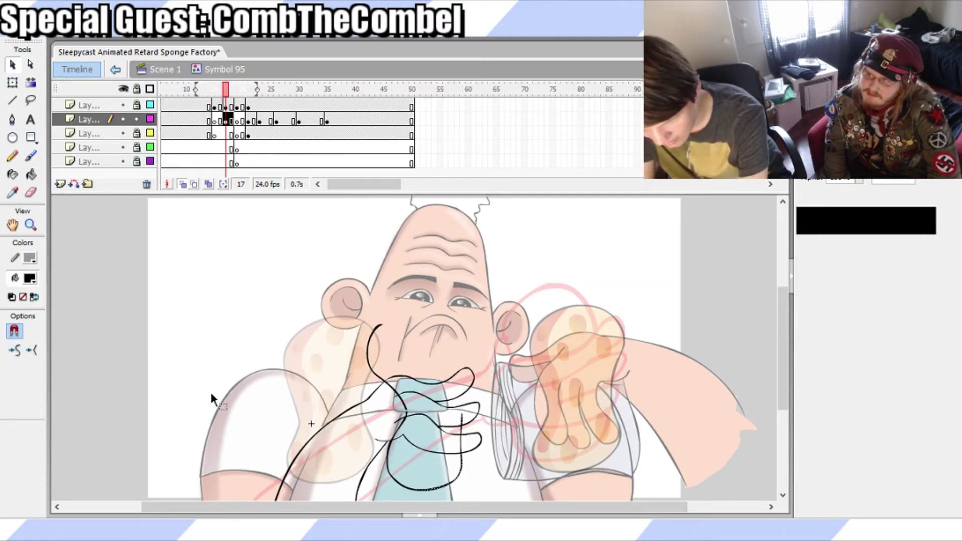
key("q")
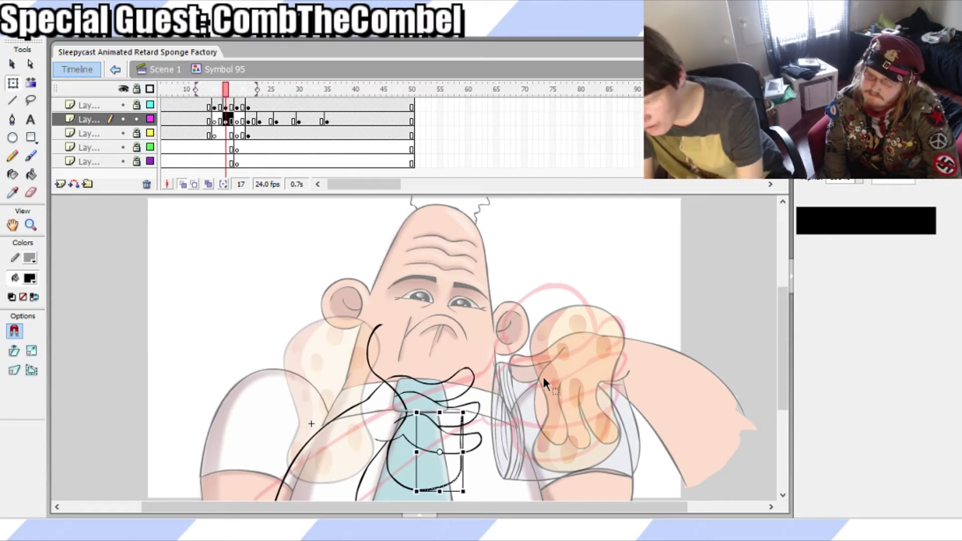
left_click(544, 378)
Try brushing the sponge's missing right side and top with single strokes, undoing each one
key("b")
left_click_drag(437, 359, 458, 426)
key("ctrl+z")
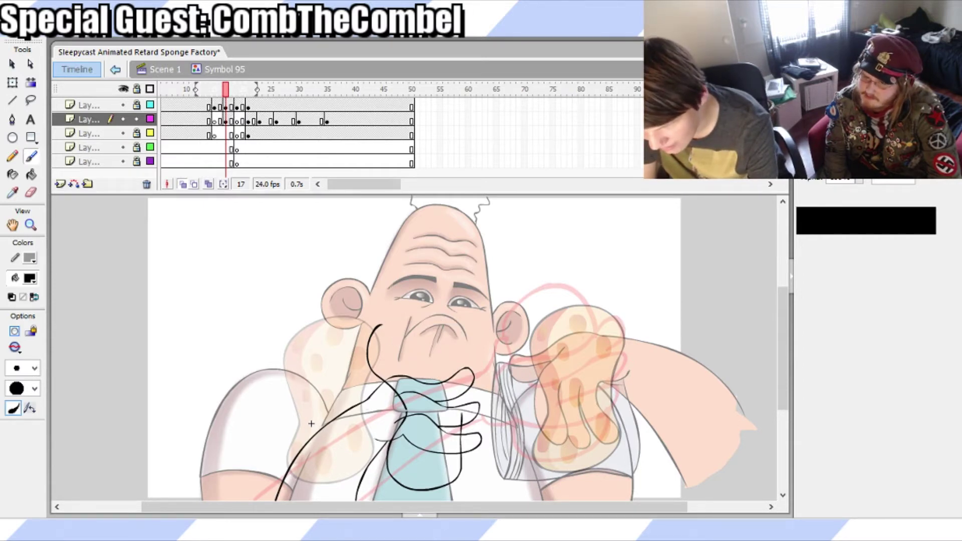
key("ctrl+1")
key("ctrl+s")
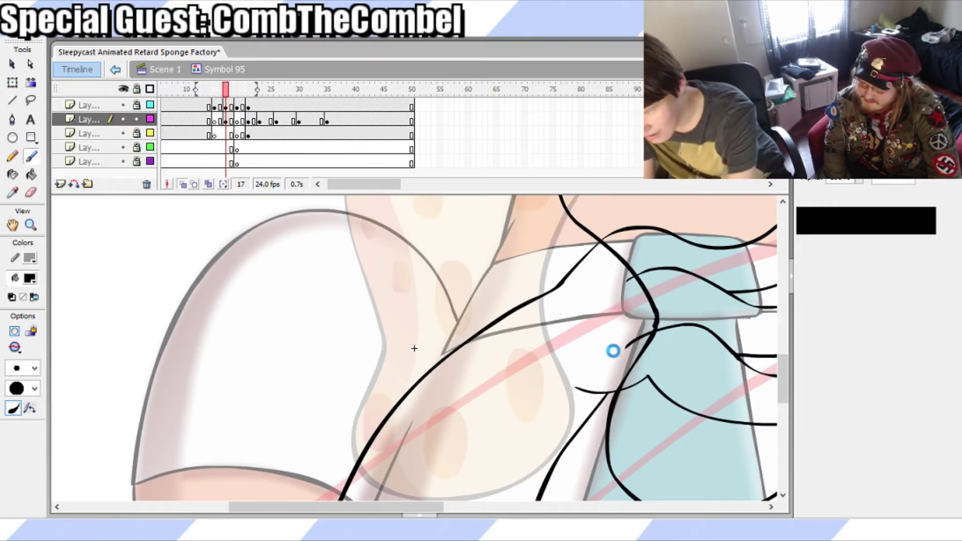
left_click_drag(384, 507, 465, 508)
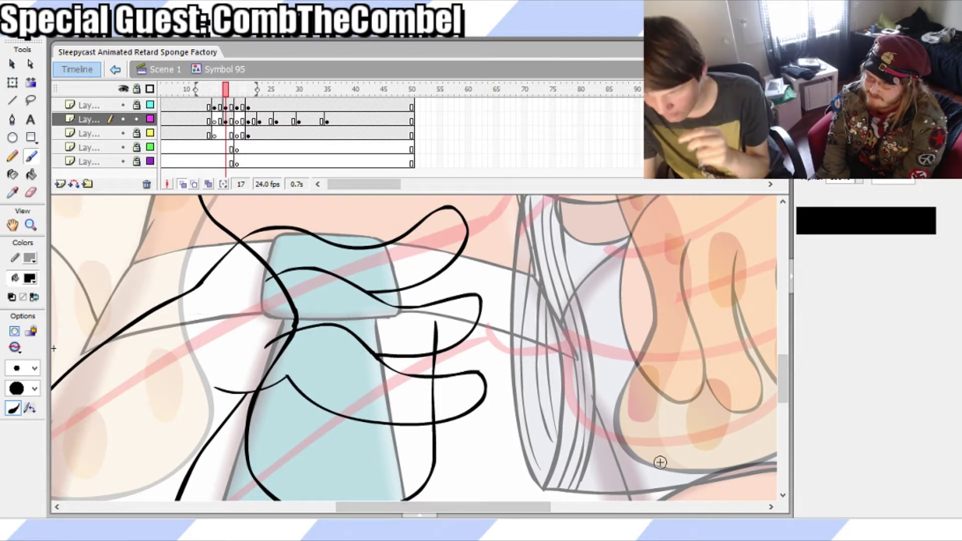
left_click_drag(785, 389, 780, 359)
mouse_move(228, 288)
left_mouse_down()
mouse_move(250, 276)
mouse_move(400, 316)
left_mouse_up()
key("ctrl+z")
key("ctrl+s")
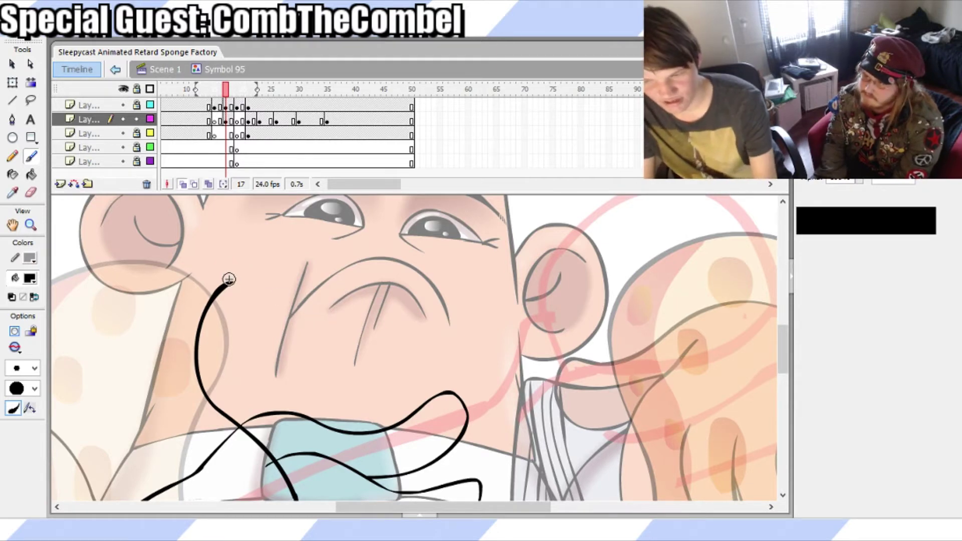
mouse_move(228, 285)
left_mouse_down()
mouse_move(313, 271)
mouse_move(381, 409)
left_mouse_up()
key("ctrl+z")
Try several brush strokes arching from the left stroke's upper end over the sponge's top, undoing each one
key("v")
key("q")
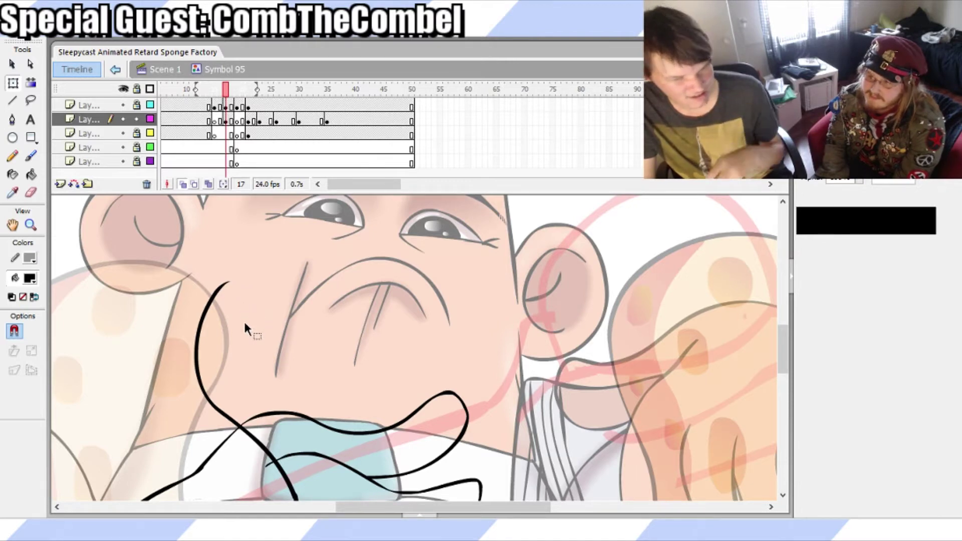
key("b")
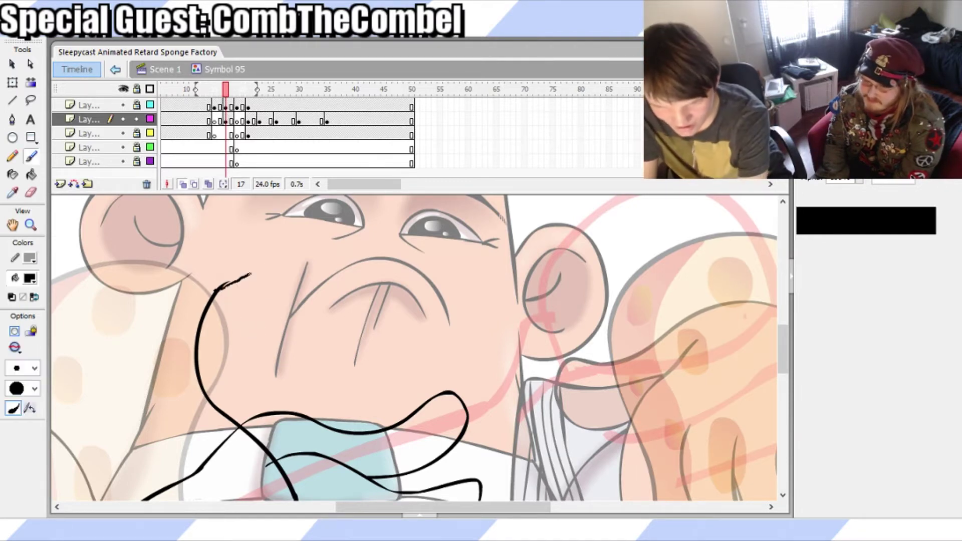
key("ctrl+z")
mouse_move(243, 274)
left_mouse_down()
mouse_move(288, 257)
mouse_move(344, 270)
mouse_move(433, 432)
left_mouse_up()
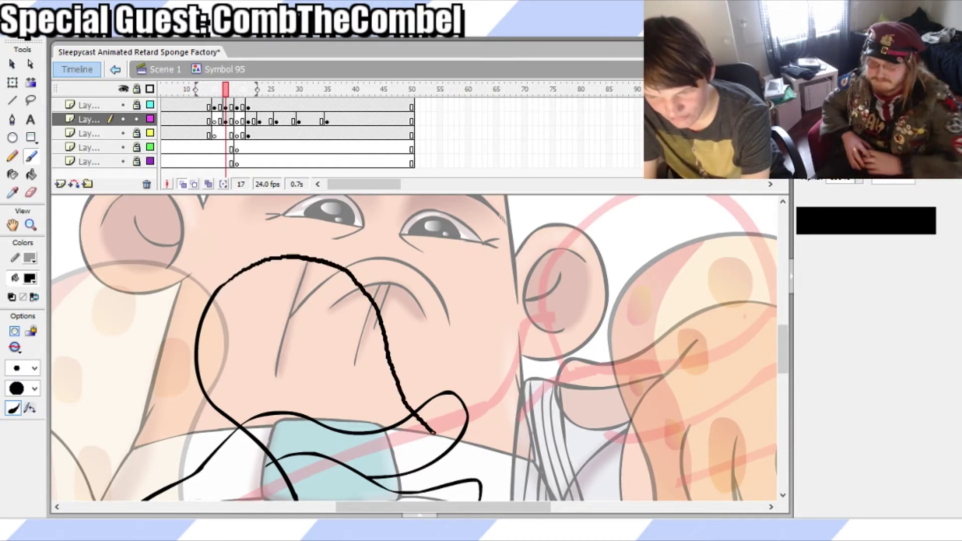
key("ctrl+z")
mouse_move(221, 284)
left_mouse_down()
mouse_move(254, 271)
mouse_move(409, 316)
mouse_move(418, 354)
left_mouse_up()
key("ctrl+z")
left_click_drag(224, 285, 321, 258)
key("ctrl+z")
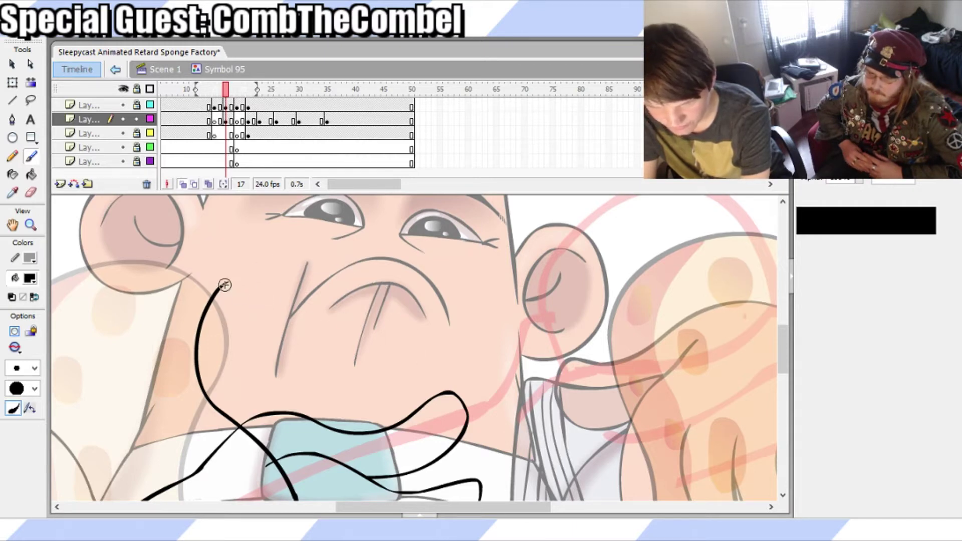
Brush the sponge's rounded top and right side down behind the upper finger, smooth the stroke and undo the excess smoothing
mouse_move(234, 278)
left_mouse_down()
mouse_move(341, 273)
mouse_move(432, 489)
mouse_move(354, 365)
mouse_move(297, 245)
left_mouse_up()
key("v")
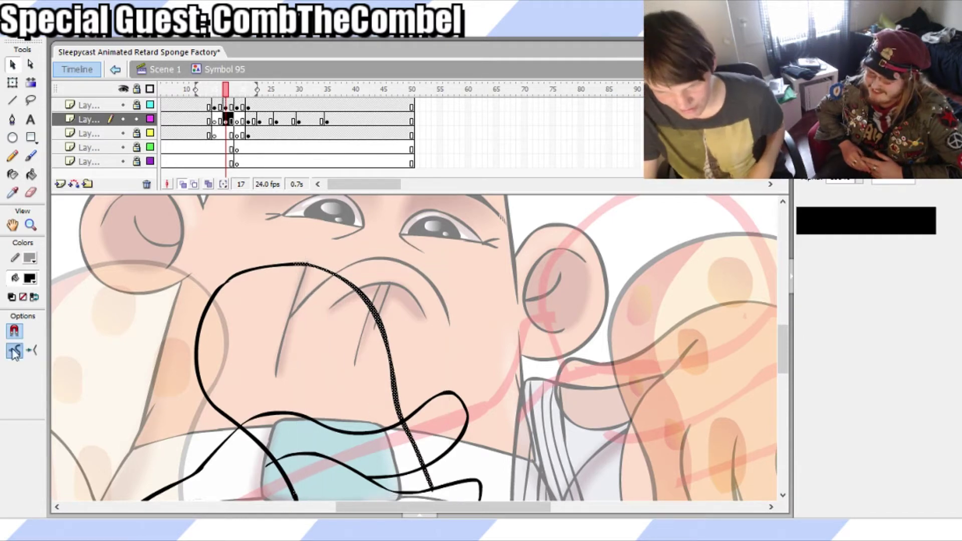
left_click(417, 423)
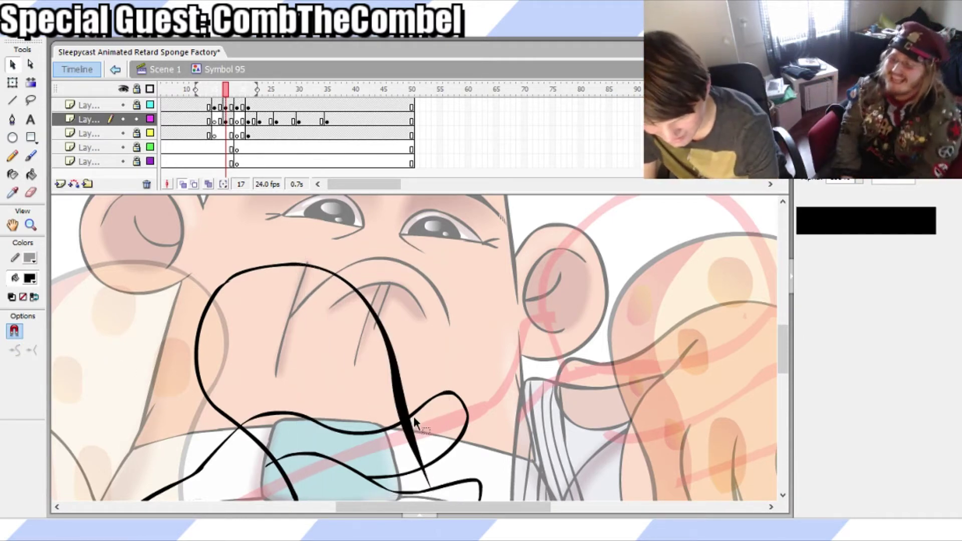
key("ctrl+z")
key("ctrl+z")
key("ctrl+z")
key("ctrl+z")
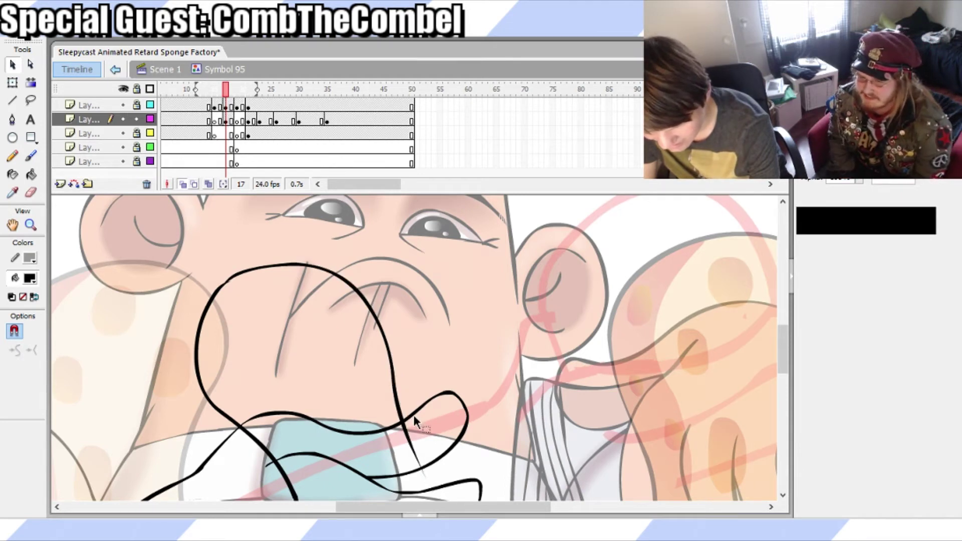
Skew the lower sponge curve so that its base leans slightly to the left
key("b")
mouse_move(785, 364)
left_mouse_down()
mouse_move(787, 392)
mouse_move(786, 382)
left_mouse_up()
key("q")
mouse_move(228, 487)
left_mouse_down()
mouse_move(477, 342)
mouse_move(510, 261)
mouse_move(517, 270)
left_mouse_up()
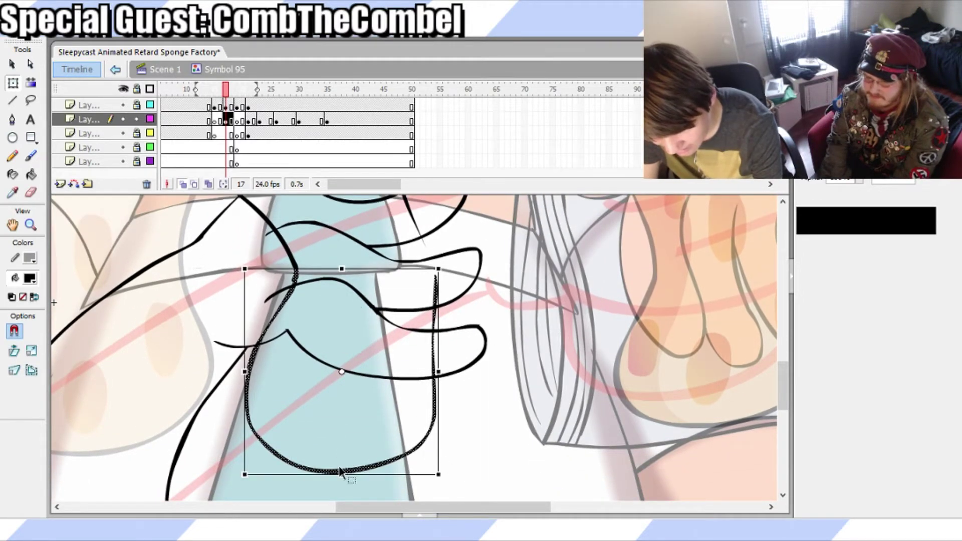
left_click(361, 479)
key("ctrl+z")
left_click_drag(367, 474, 332, 474)
mouse_move(216, 493)
left_mouse_down()
mouse_move(368, 446)
mouse_move(497, 321)
mouse_move(501, 360)
left_mouse_up()
left_click_drag(365, 472, 353, 473)
left_click(482, 421)
key("b")
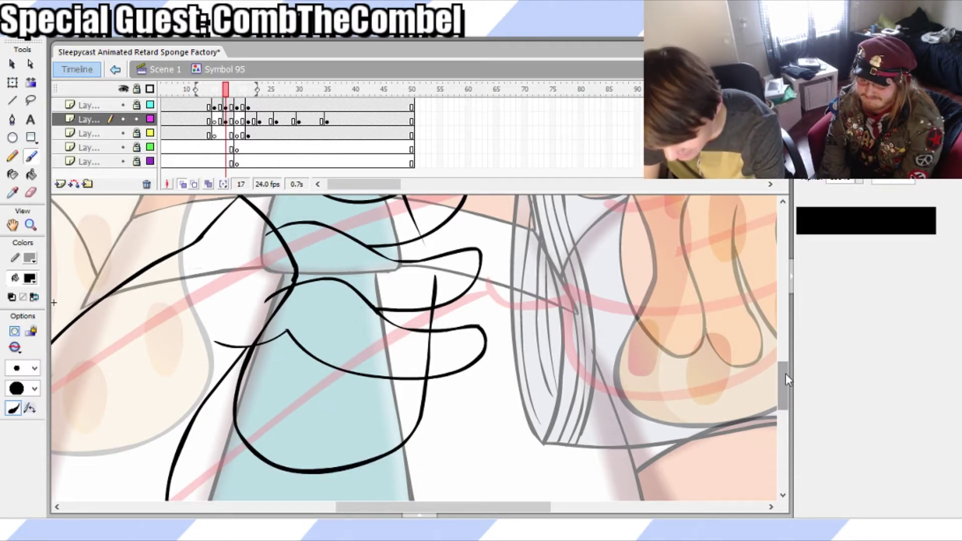
Try brushing a connecting stroke between the upper and lower parts of the sponge's right edge, undoing each attempt
scroll(783, 369, "up", 3)
mouse_move(414, 312)
left_mouse_down()
mouse_move(441, 414)
mouse_move(430, 416)
mouse_move(417, 335)
mouse_move(434, 423)
left_mouse_up()
key("ctrl+z")
key("ctrl+z")
key("ctrl+z")
key("ctrl+z")
mouse_move(413, 320)
left_mouse_down()
mouse_move(436, 393)
mouse_move(435, 416)
left_mouse_up()
key("ctrl+z")
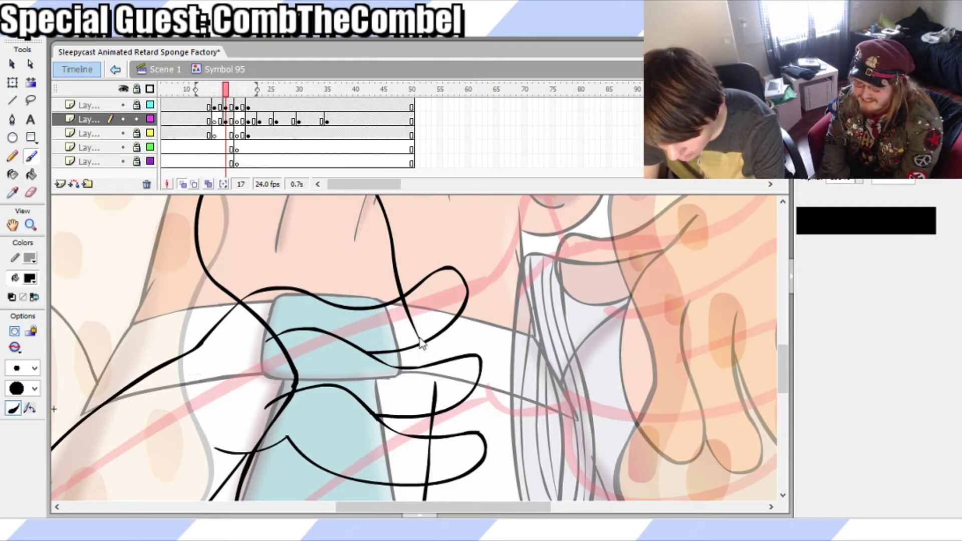
key("v")
left_click(437, 405)
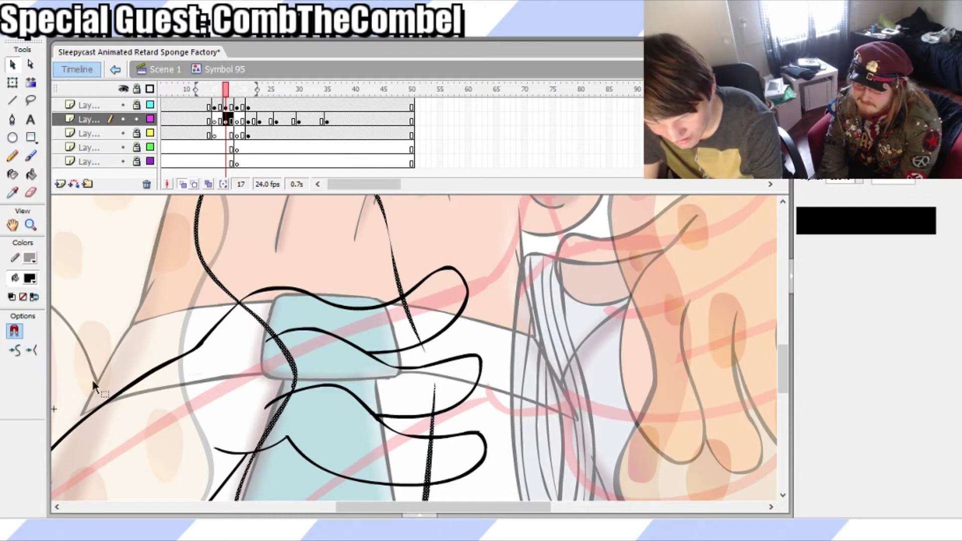
left_click(237, 388)
key("b")
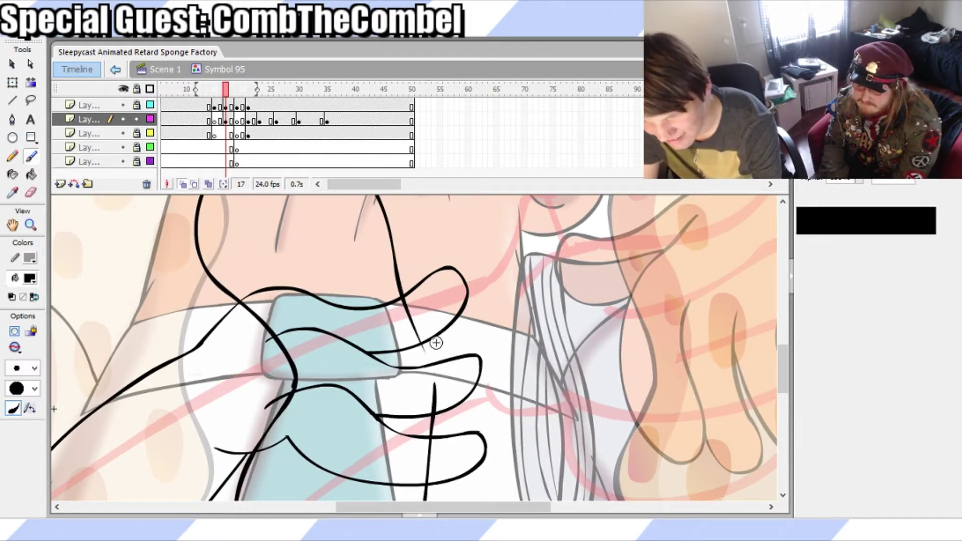
left_click_drag(419, 322, 435, 410)
key("ctrl+z")
left_click_drag(407, 313, 432, 414)
key("ctrl+z")
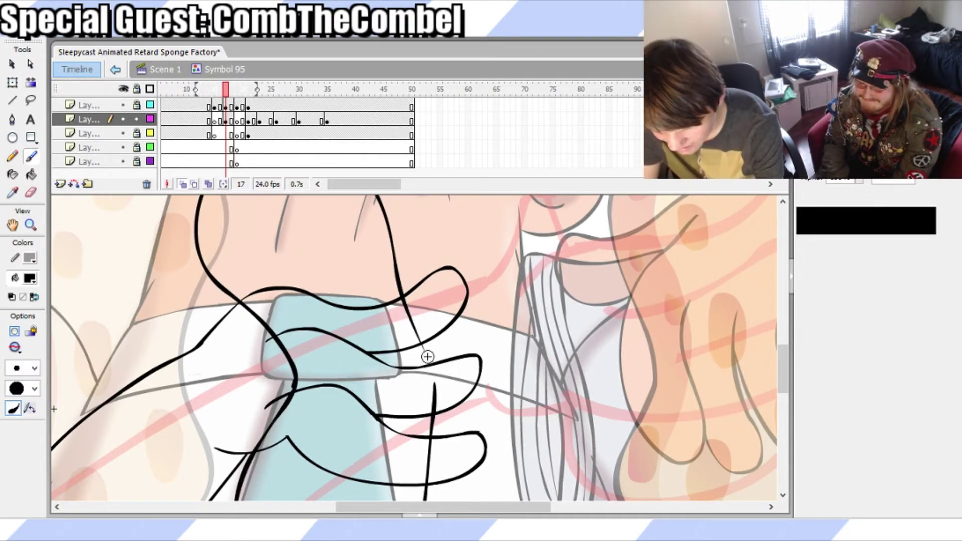
Close the gap in the sponge's right edge with a curved brush stroke across the fingers, and save the file
left_click_drag(406, 307, 432, 363)
key("q")
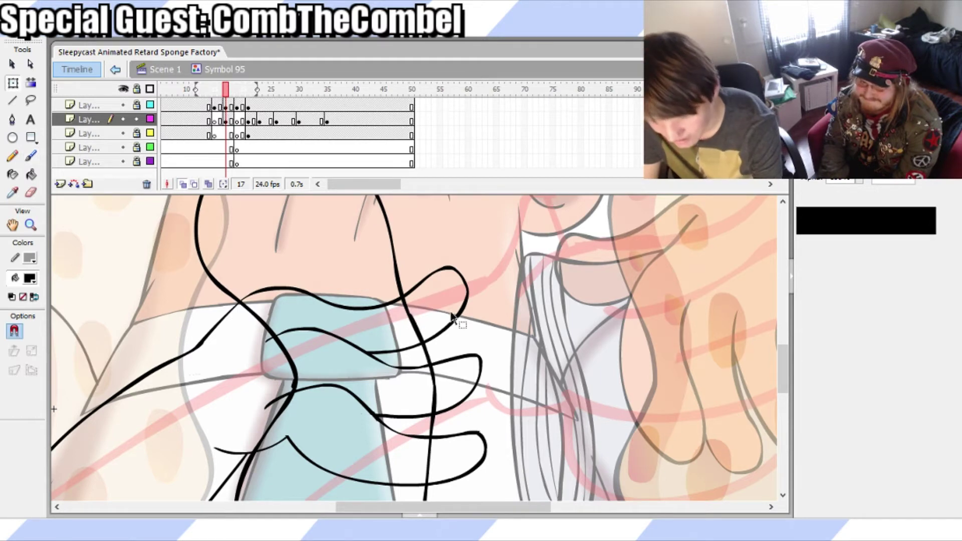
key("ctrl+s")
key("ctrl+2")
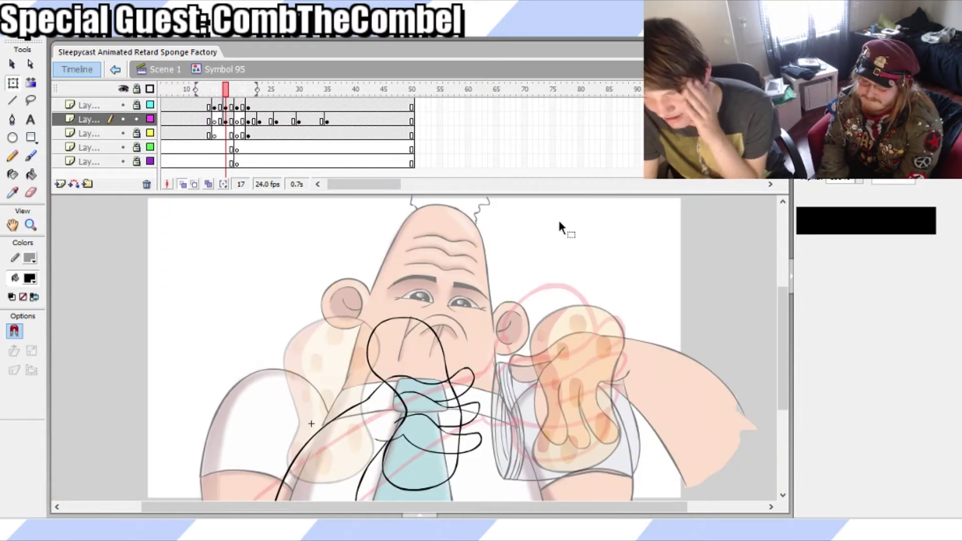
Turn off onion skinning and play the arm animation to check the frame 17 in-between
left_click(183, 185)
left_click_drag(228, 92, 215, 121)
key("Return")
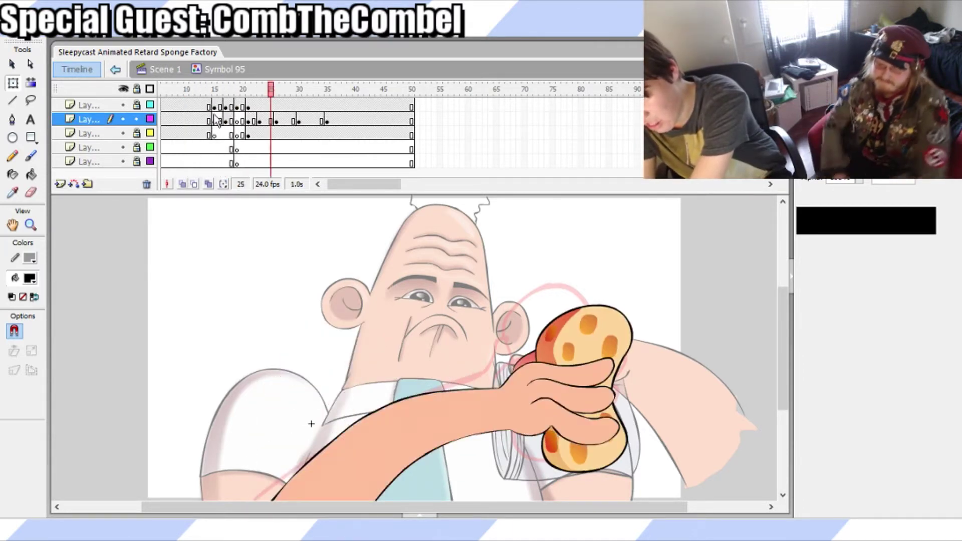
left_click(228, 106)
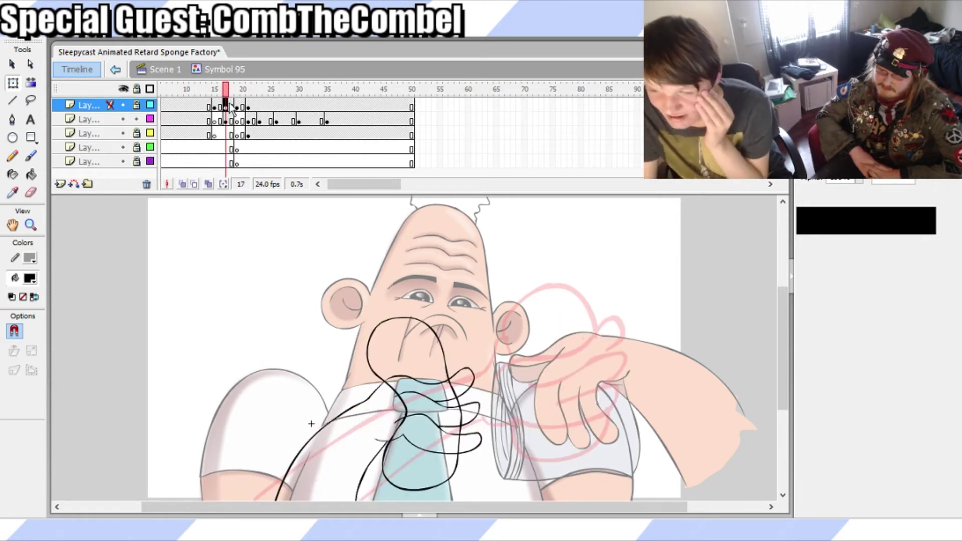
Save the file and make the sponge layer at frame 17 active for brushing around the fingers
key("ctrl+s")
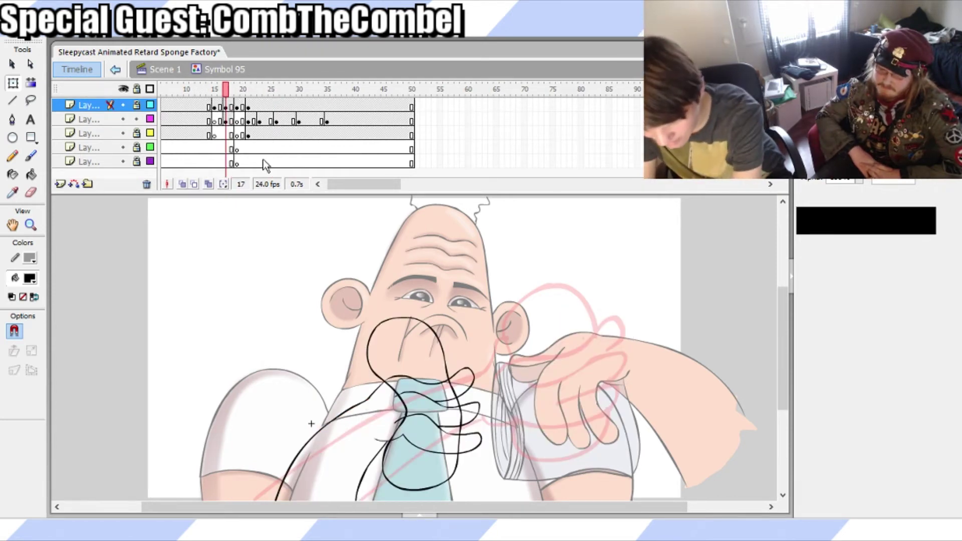
left_click(226, 105)
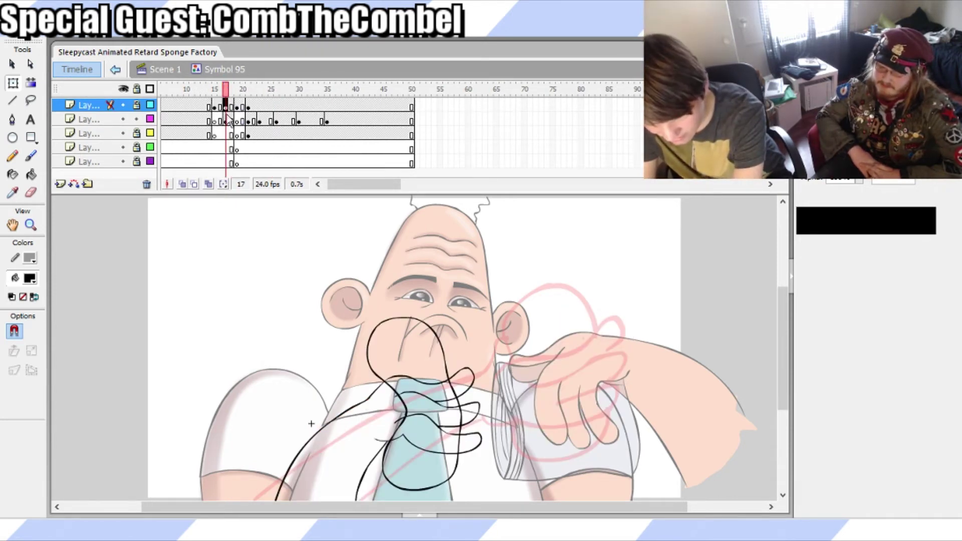
left_click(226, 121)
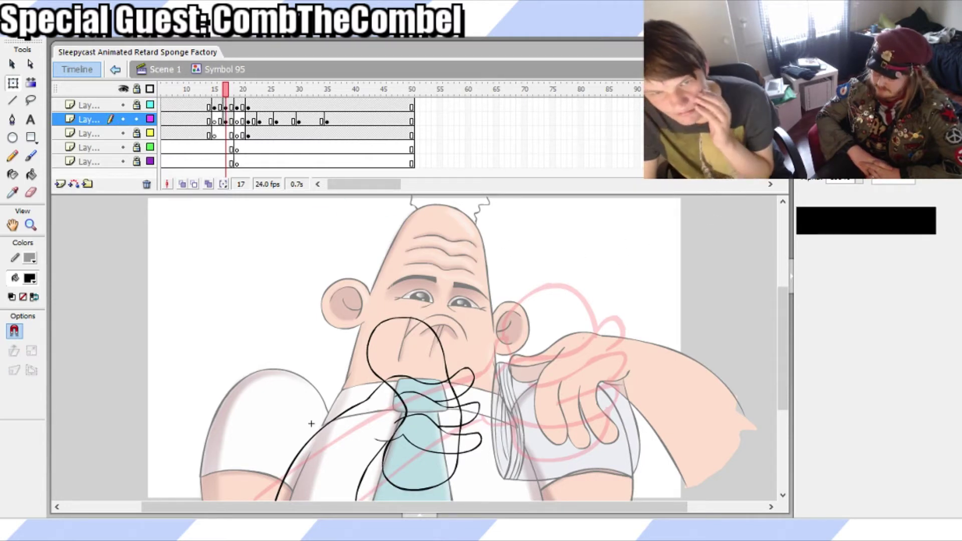
key("ctrl+=")
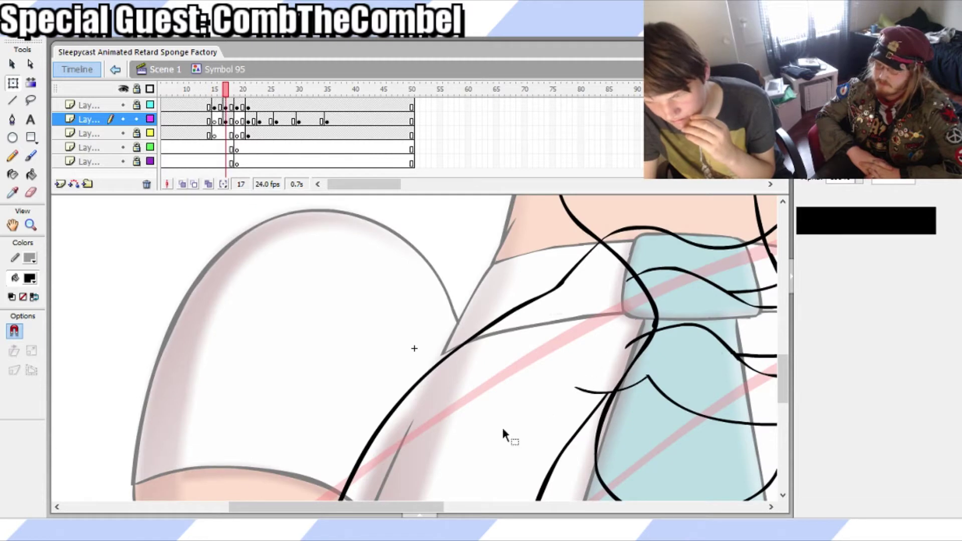
left_click(653, 326)
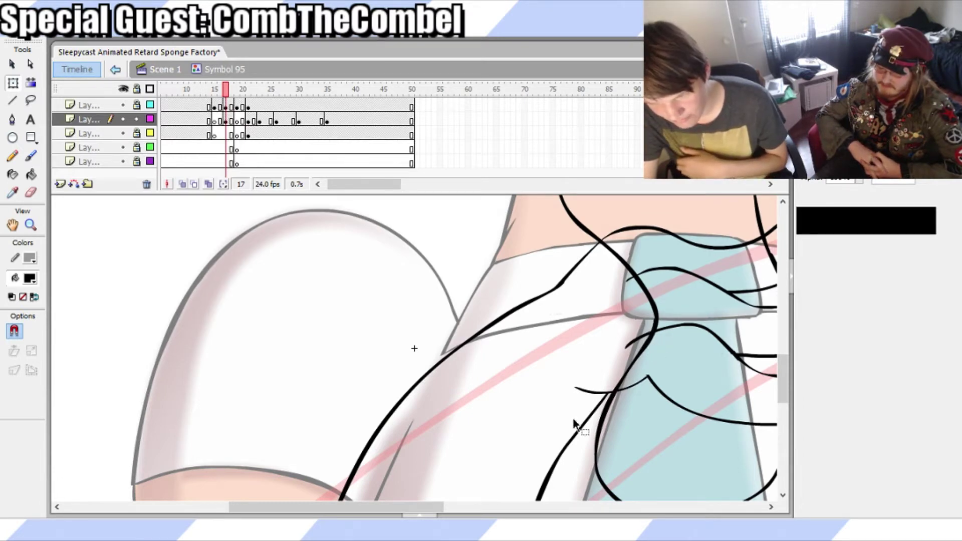
mouse_move(401, 507)
left_mouse_down()
mouse_move(499, 506)
mouse_move(496, 494)
left_mouse_up()
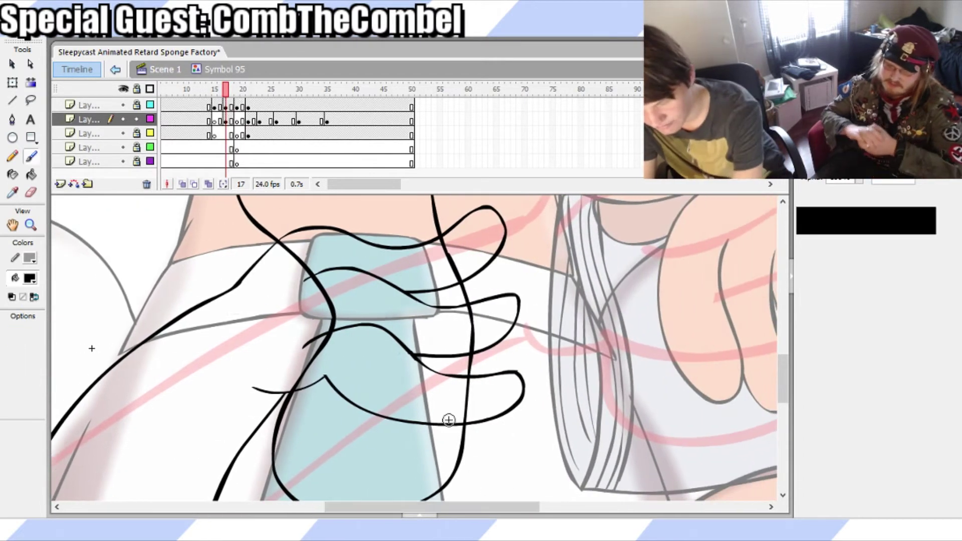
key("b")
key("ctrl+s")
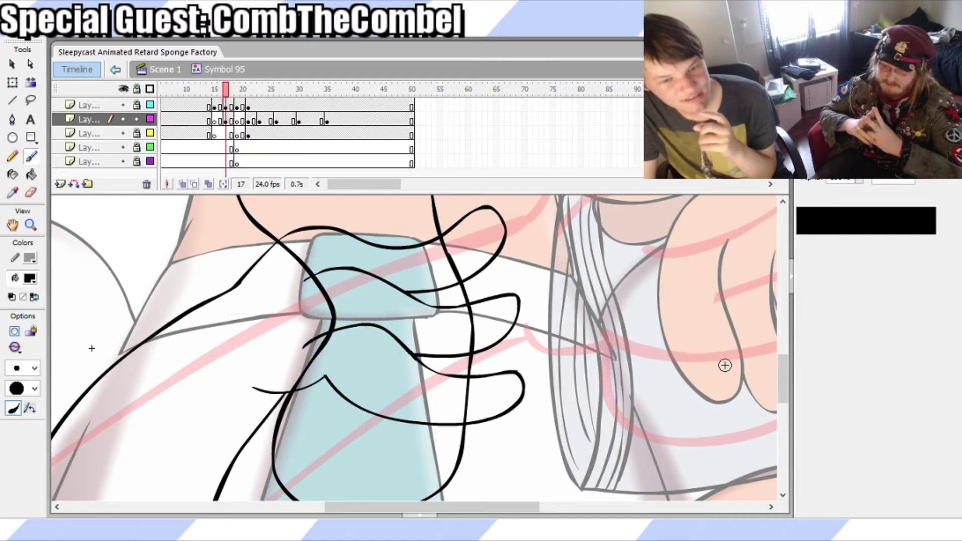
Try brushing an inner contour down the left side of the sponge's upper lobe, undoing each attempt
mouse_move(784, 375)
left_mouse_down()
mouse_move(784, 341)
mouse_move(793, 385)
mouse_move(778, 335)
mouse_move(787, 385)
mouse_move(786, 360)
left_mouse_up()
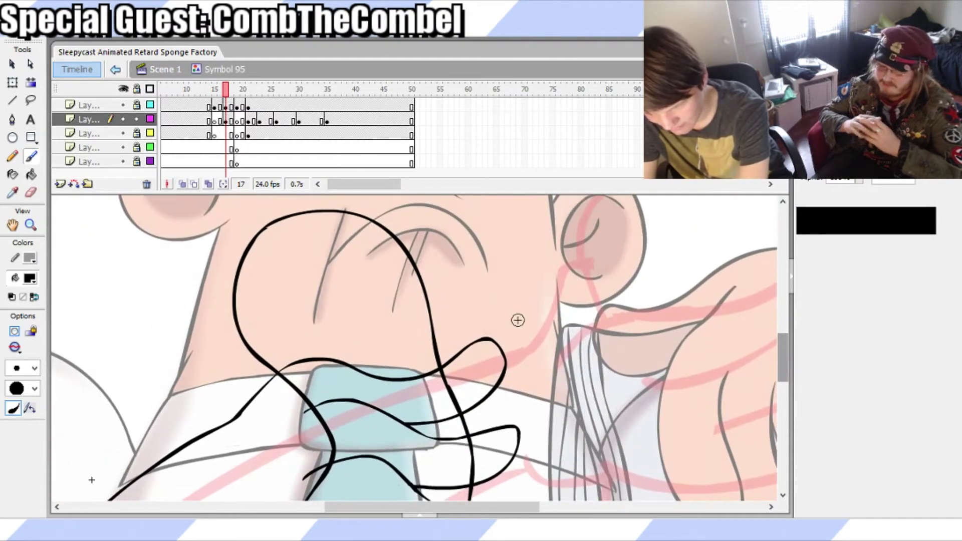
mouse_move(258, 228)
left_mouse_down()
mouse_move(264, 300)
mouse_move(297, 340)
left_mouse_up()
key("ctrl+z")
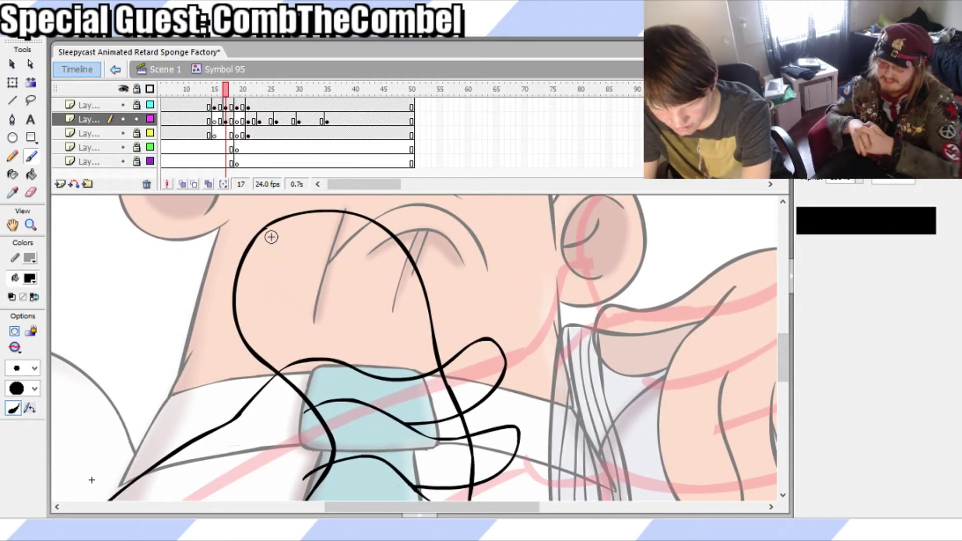
mouse_move(260, 235)
left_mouse_down()
mouse_move(256, 260)
mouse_move(328, 411)
left_mouse_up()
key("ctrl+z")
mouse_move(266, 231)
left_mouse_down()
mouse_move(277, 313)
mouse_move(322, 402)
left_mouse_up()
key("ctrl+z")
mouse_move(267, 231)
left_mouse_down()
mouse_move(260, 304)
mouse_move(328, 403)
left_mouse_up()
key("ctrl+z")
left_click_drag(267, 227, 357, 399)
key("ctrl+z")
Brush a curved inner contour from the sponge's upper-left edge down to the hand, smooth it, and save the file
mouse_move(267, 228)
left_mouse_down()
mouse_move(256, 280)
mouse_move(341, 413)
left_mouse_up()
key("l")
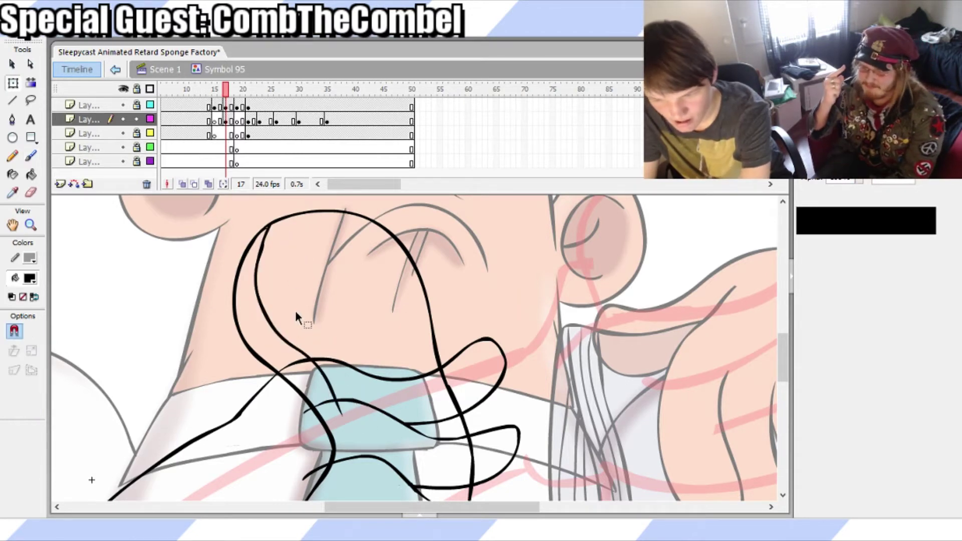
left_click_drag(255, 322, 310, 381)
left_click_drag(336, 411, 335, 412)
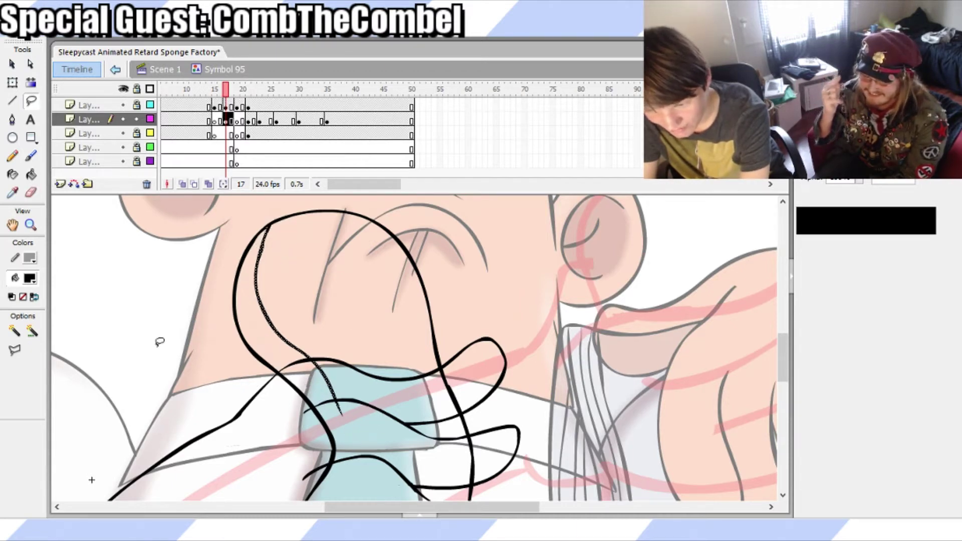
key("v")
left_click(15, 350)
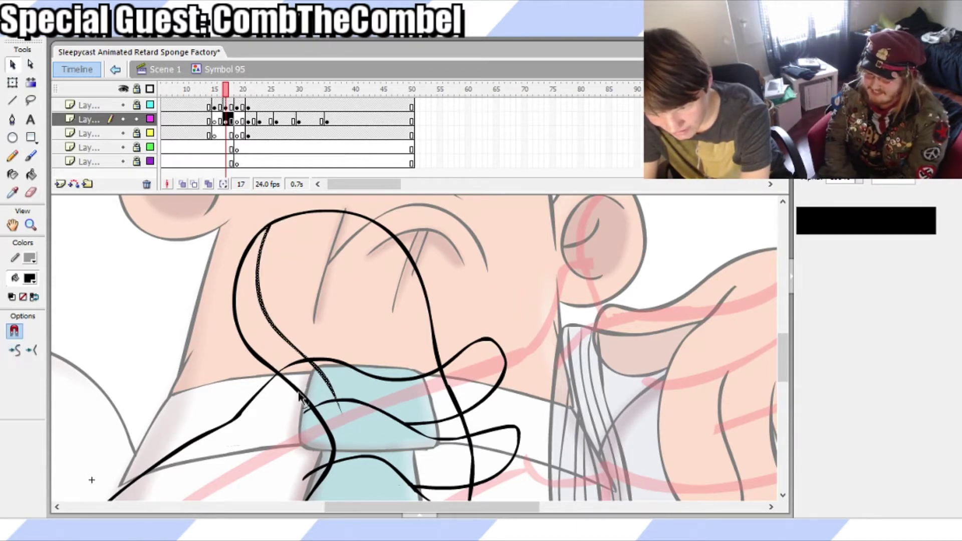
key("b")
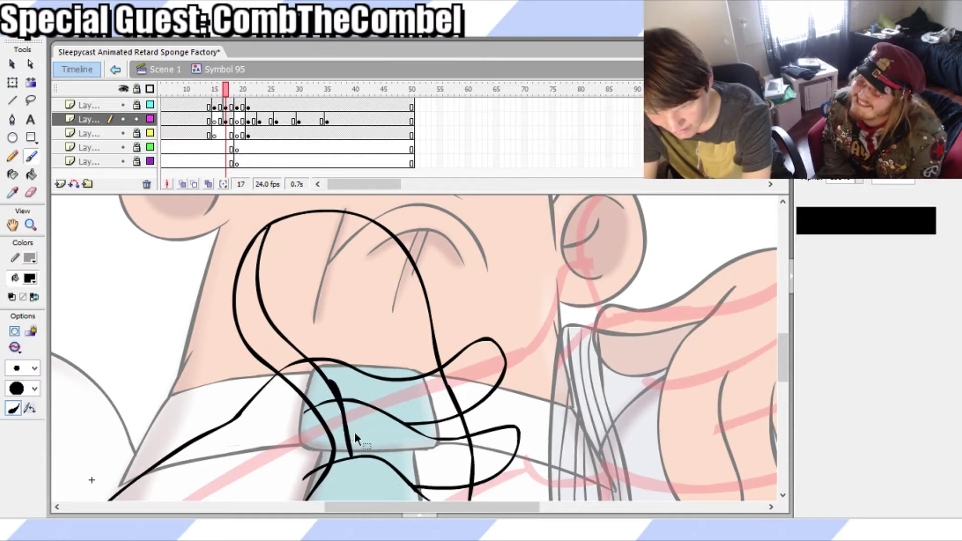
key("ctrl+s")
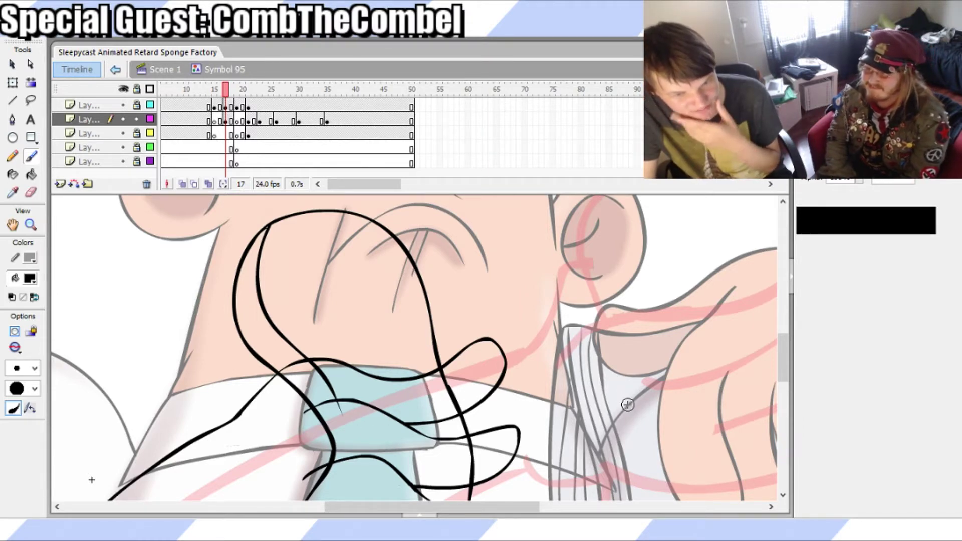
Turn on onion skinning for the neighbouring frames and try extending the inner contour down across the hand, undoing the stroke
mouse_move(780, 351)
left_mouse_down()
mouse_move(781, 374)
mouse_move(780, 336)
left_mouse_up()
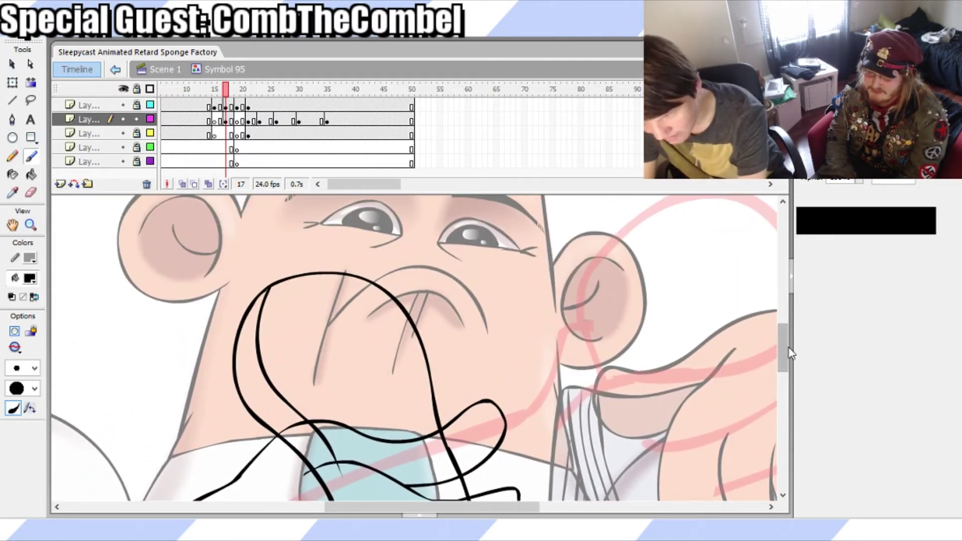
left_click_drag(474, 508, 457, 473)
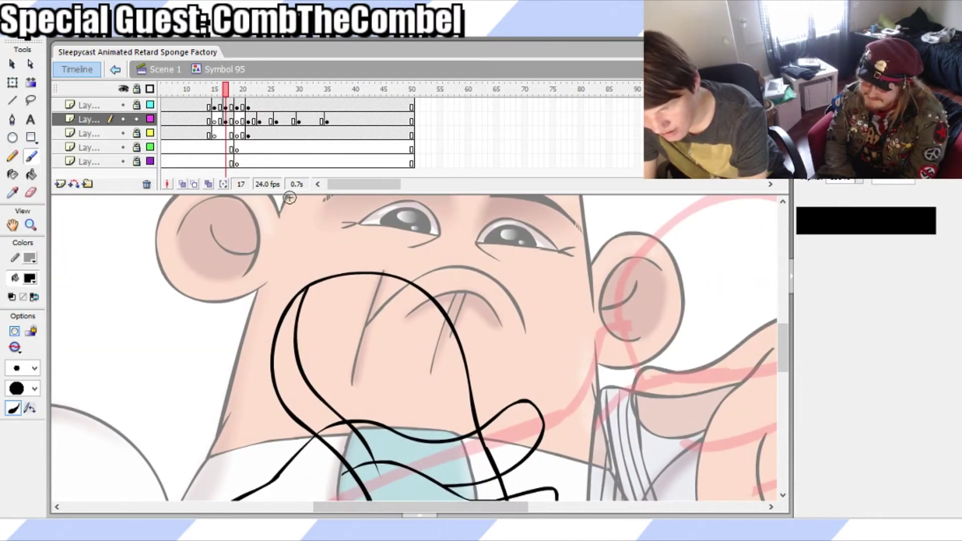
left_click(183, 183)
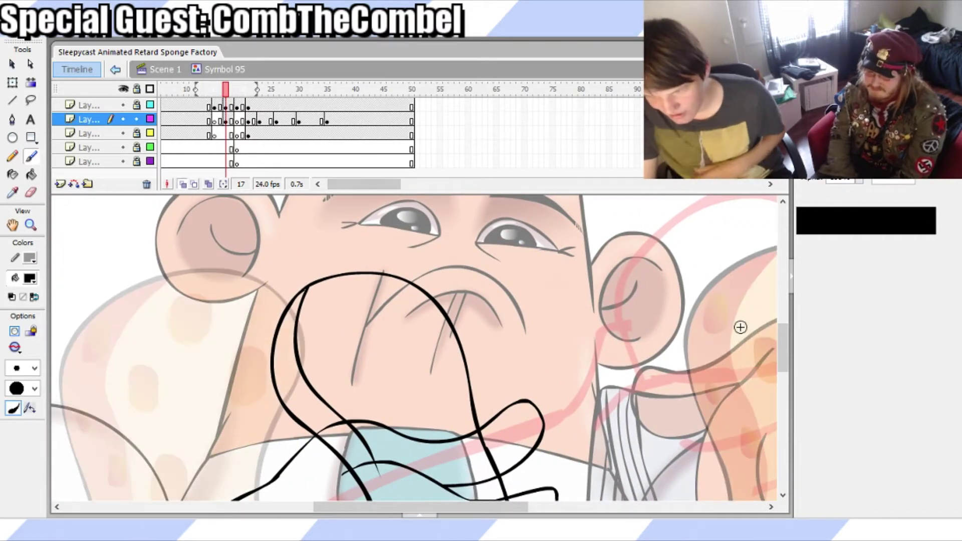
left_click_drag(786, 359, 788, 400)
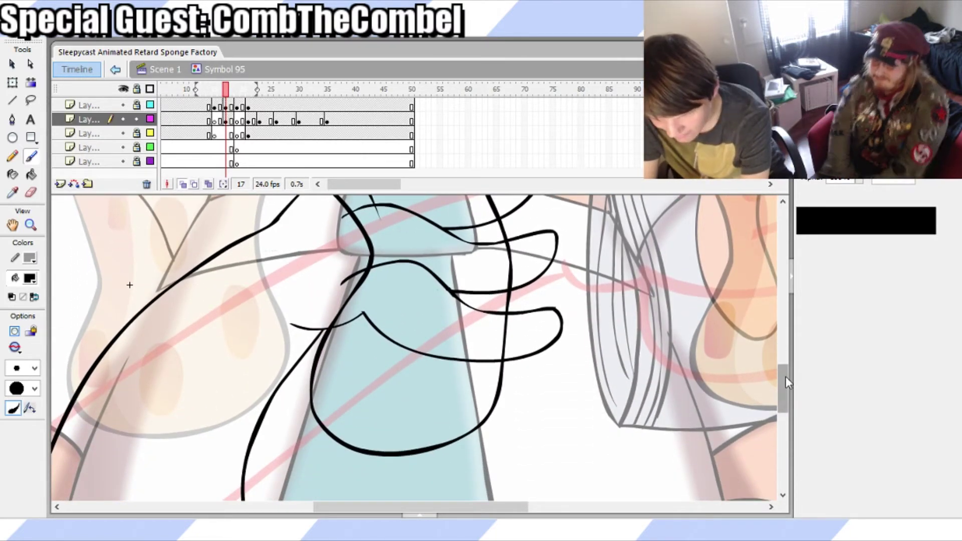
scroll(542, 306, "up", 2)
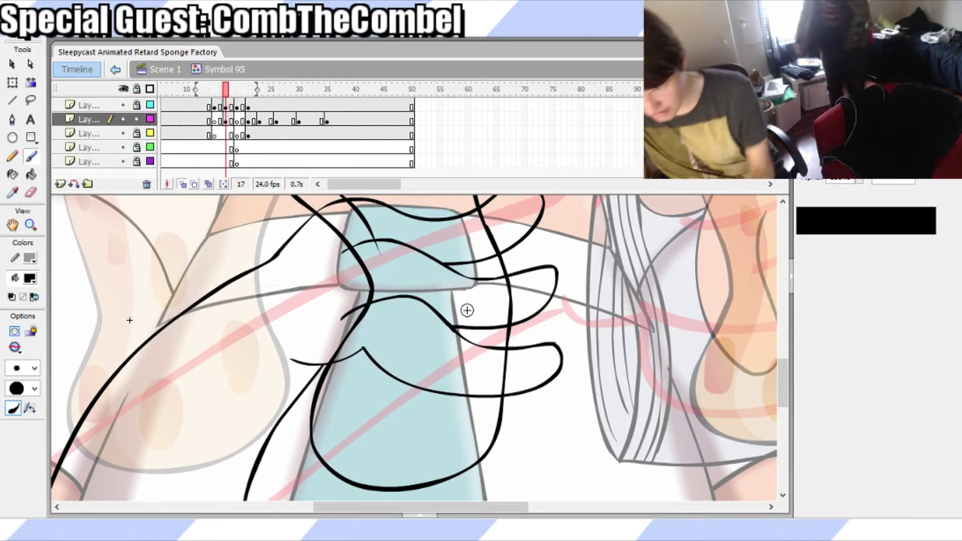
mouse_move(780, 384)
left_mouse_down()
mouse_move(778, 351)
mouse_move(767, 387)
mouse_move(772, 402)
mouse_move(771, 362)
mouse_move(786, 394)
left_mouse_up()
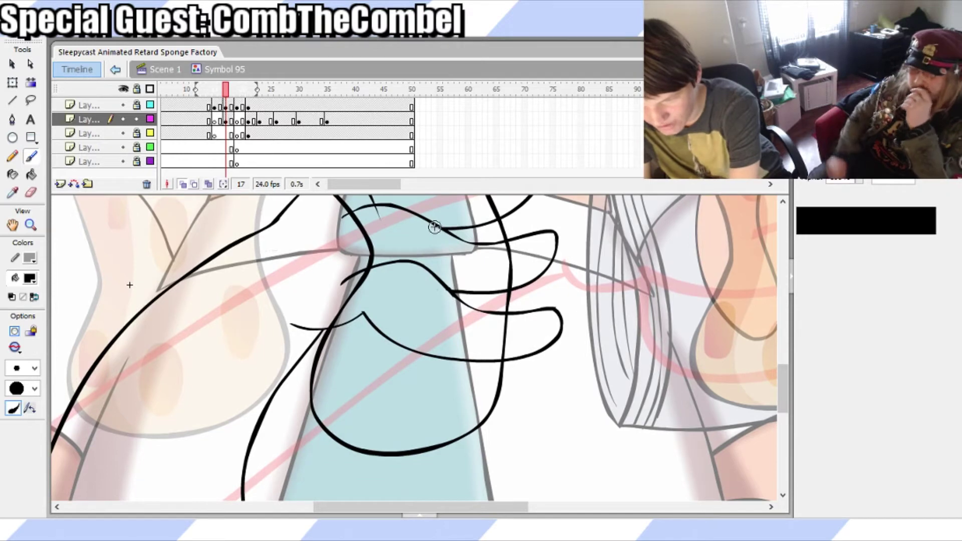
left_click_drag(380, 213, 378, 339)
key("ctrl+z")
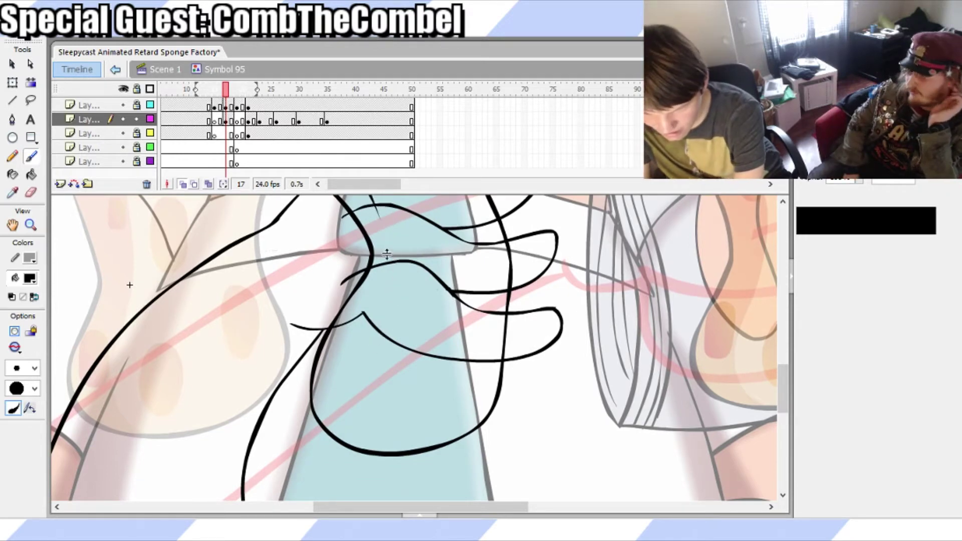
Shrink the timeline to enlarge the stage and make the sponge layer at frame 17 active again
left_click_drag(384, 172, 384, 129)
left_click(226, 107)
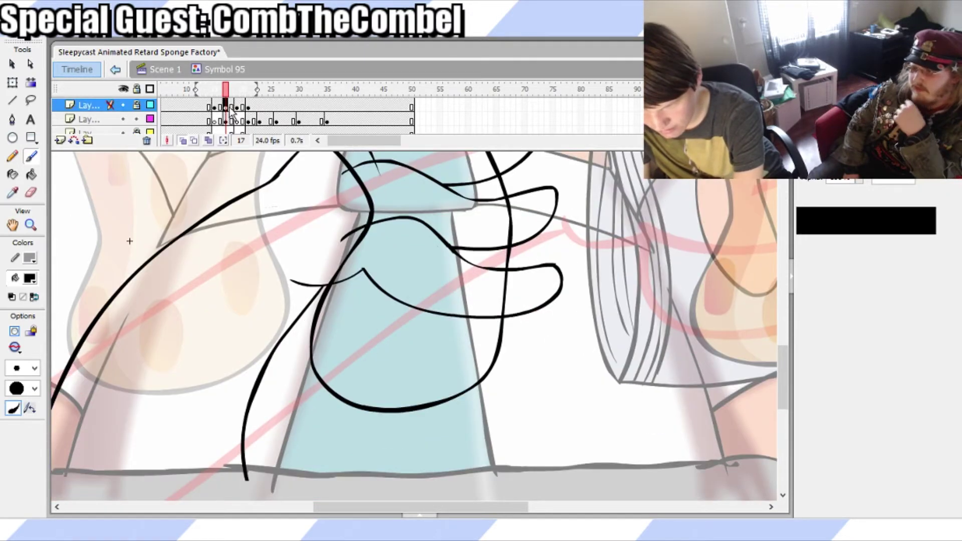
scroll(776, 345, "up", 5)
key("q")
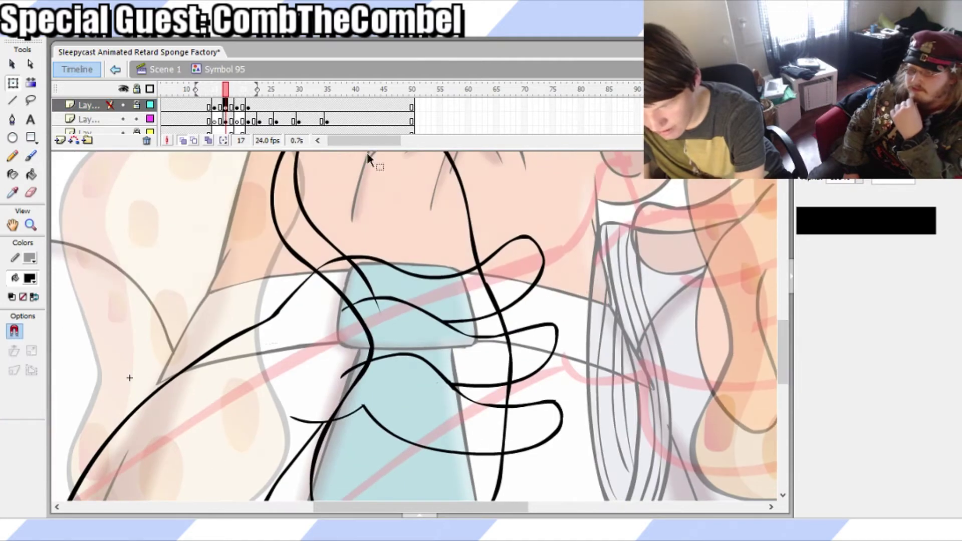
left_click(226, 121)
left_click(581, 318)
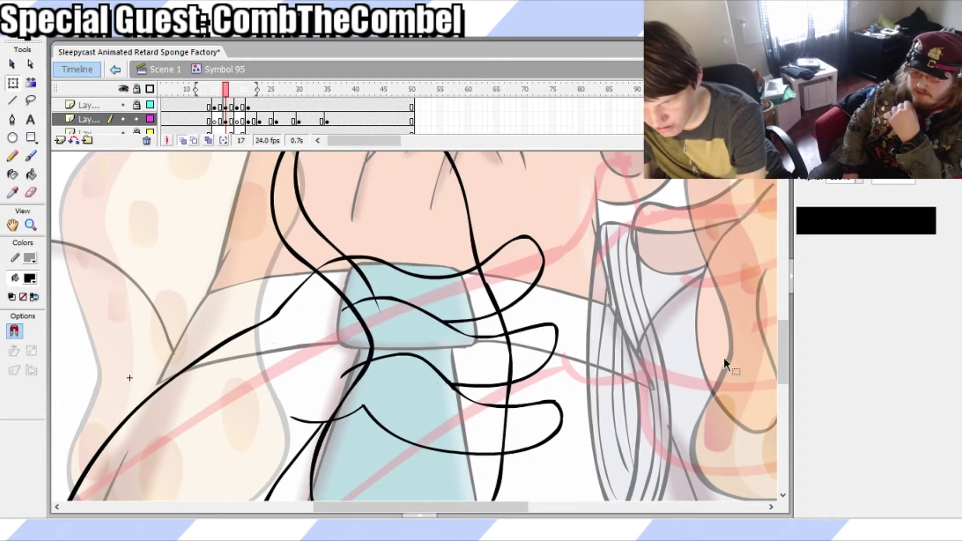
key("b")
left_click_drag(782, 361, 782, 385)
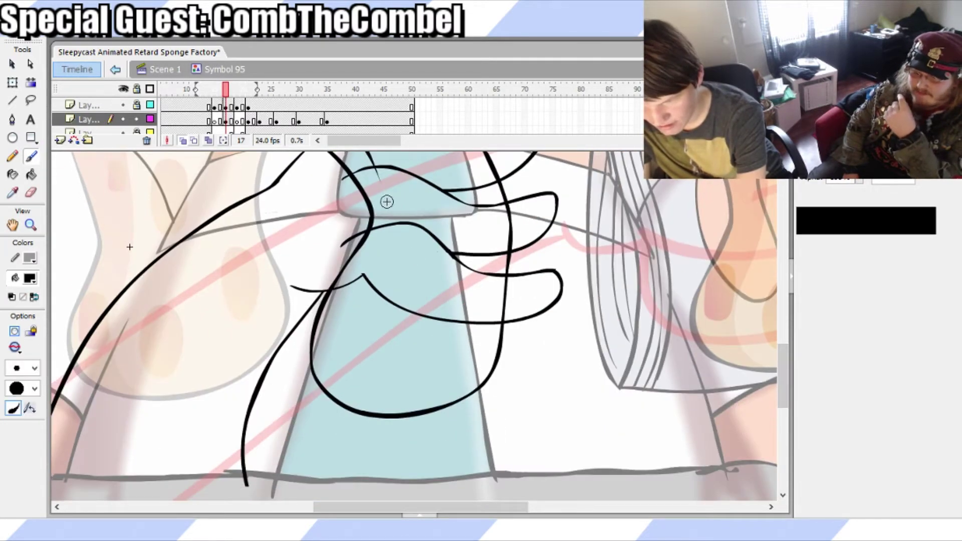
Try brushing the lower part of the inner contour between the hand and the sponge's base, undoing each attempt
left_click_drag(377, 169, 391, 240)
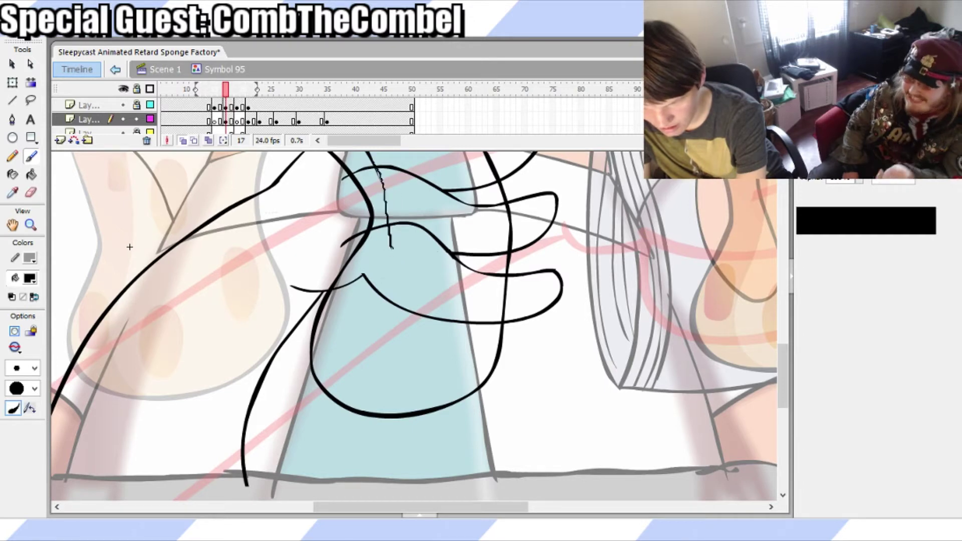
key("ctrl+z")
mouse_move(358, 409)
left_mouse_down()
mouse_move(342, 361)
mouse_move(371, 292)
mouse_move(376, 217)
left_mouse_up()
key("ctrl+z")
left_click_drag(351, 331, 379, 198)
key("ctrl+z")
mouse_move(344, 406)
left_mouse_down()
mouse_move(385, 181)
mouse_move(377, 162)
mouse_move(379, 266)
left_mouse_up()
key("ctrl+z")
Complete the sponge's inner contour from the hand down to its base with a brush stroke, and save the file
left_click_drag(347, 396, 363, 414)
key("q")
key("ctrl+s")
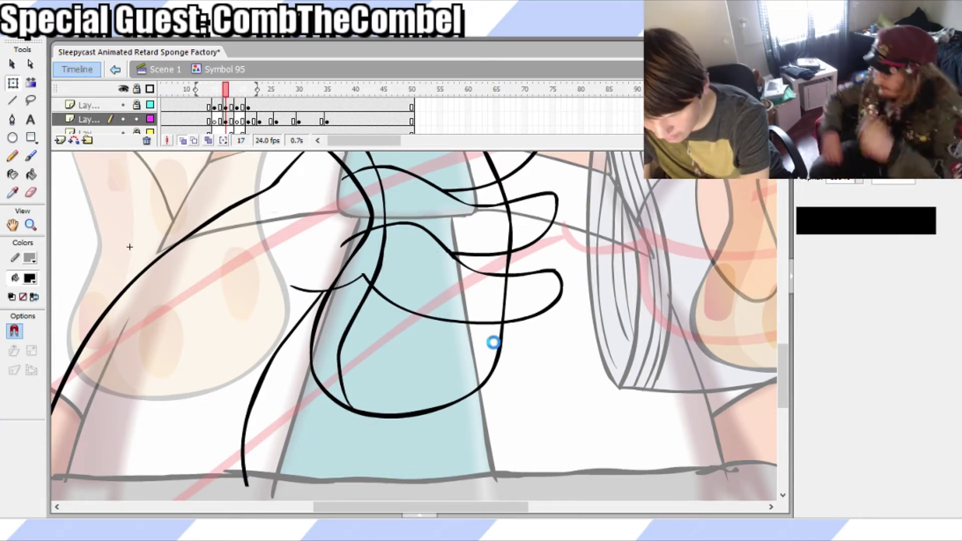
Select the whole sponge outline on frame 17, nudge it slightly to the right within the hand, and save the file
left_click_drag(781, 373, 784, 351)
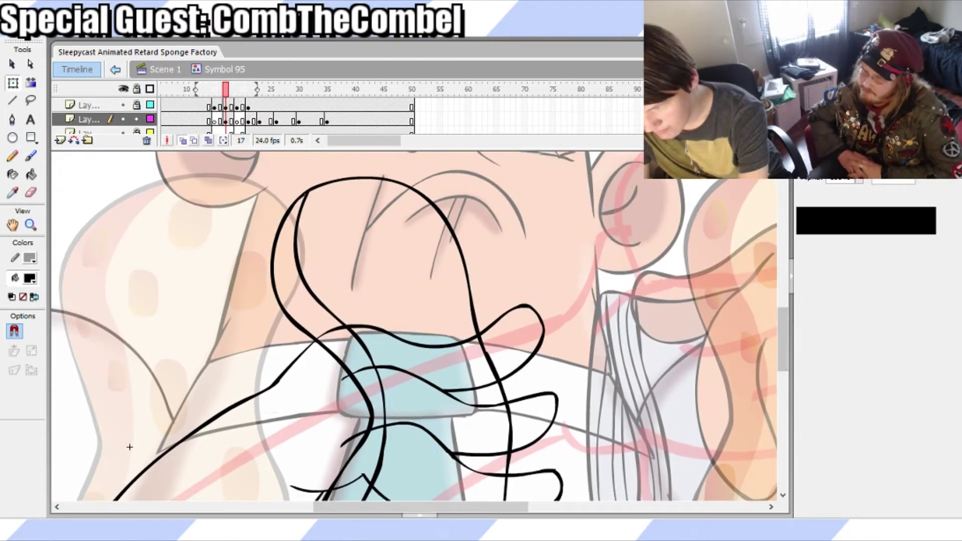
key("ctrl+2")
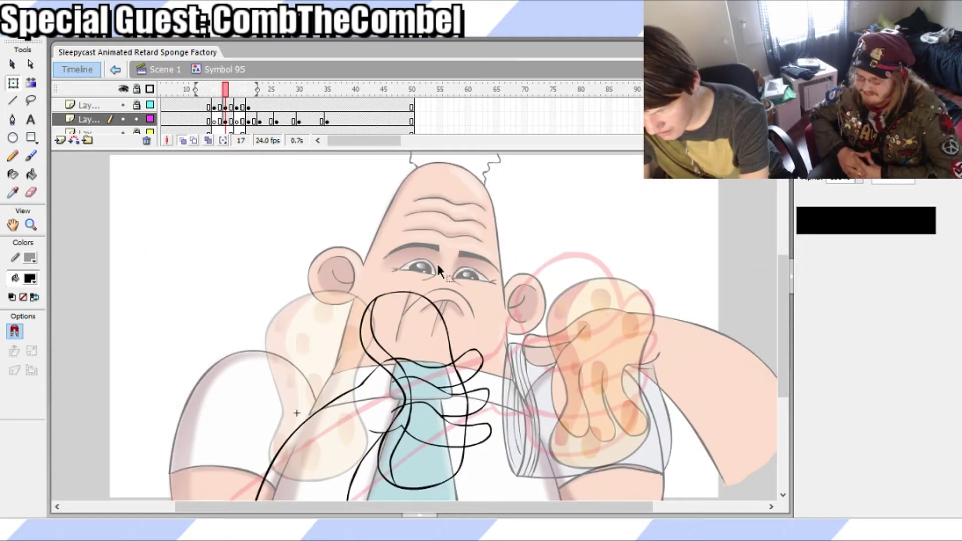
left_click(231, 107)
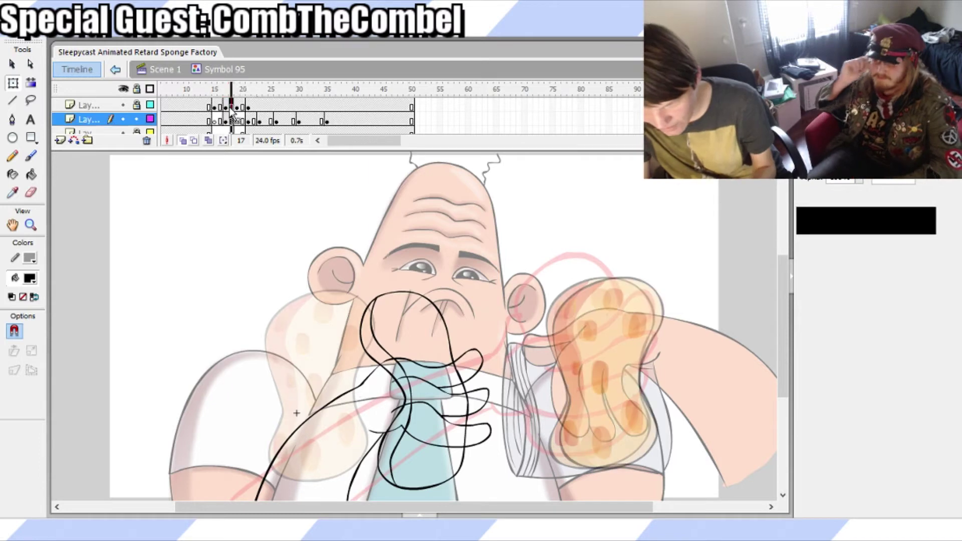
left_click(220, 107)
left_click(226, 108)
left_click(222, 121)
left_click(230, 122)
left_click(226, 122)
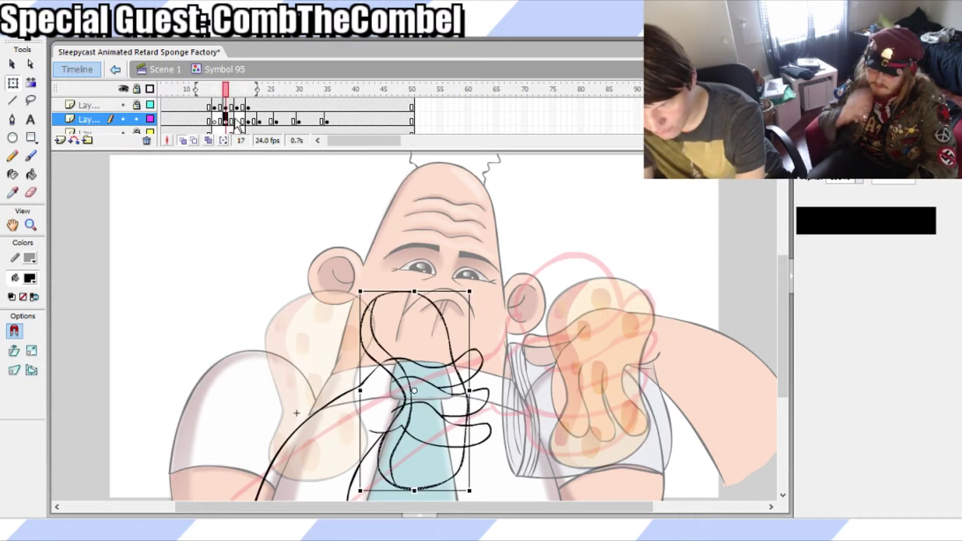
key("shift+Right")
key("Left")
key("Right")
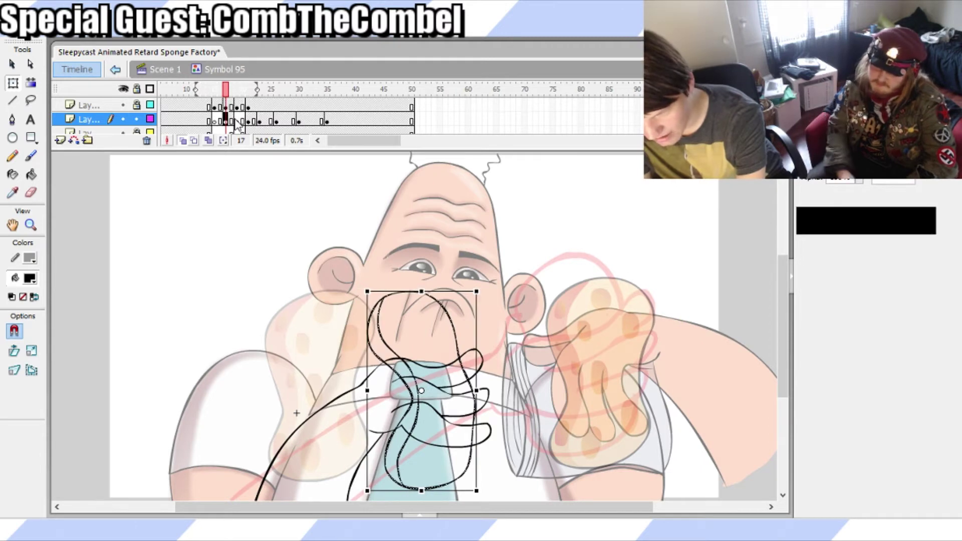
left_click(336, 244)
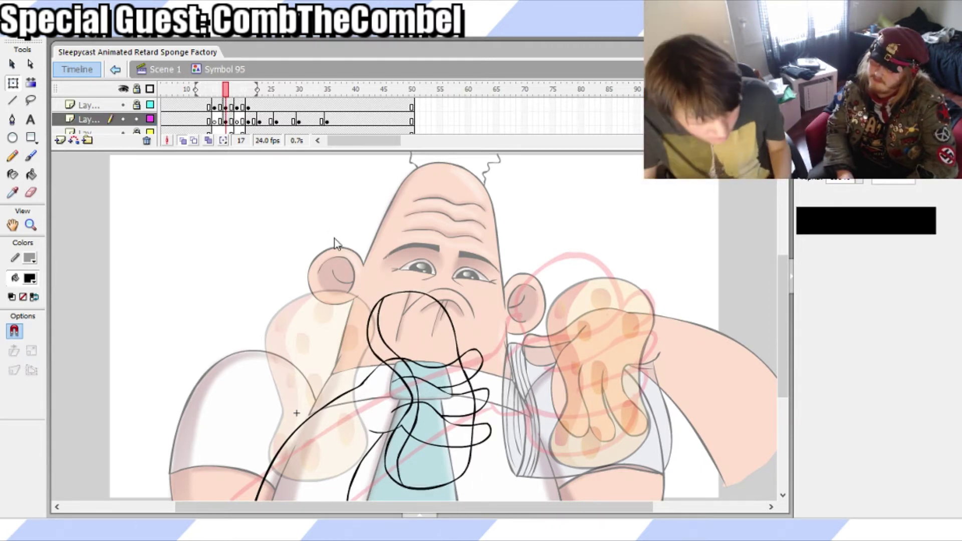
Scrub through the arm animation up to frame 26 and return to frame 17 to check the sponge's position
left_click_drag(197, 90, 276, 94)
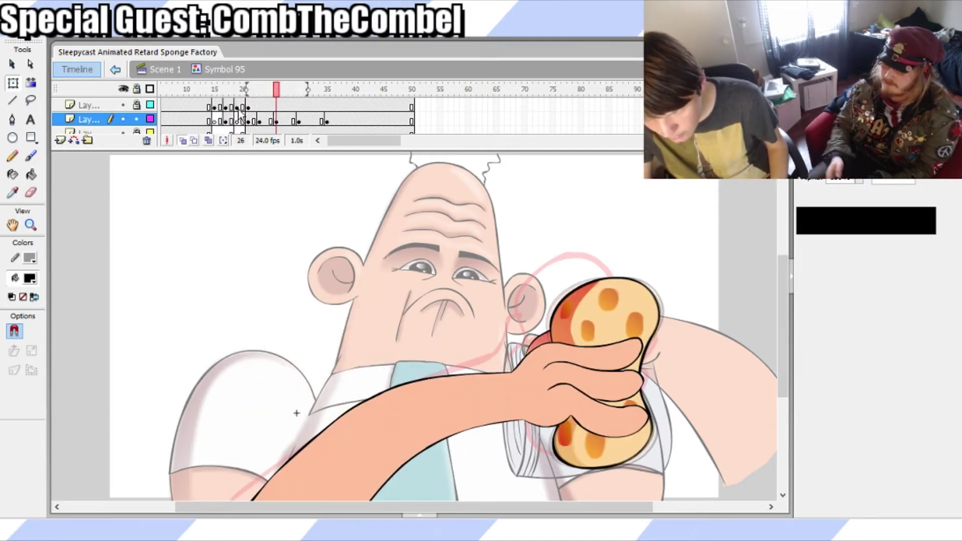
left_click(232, 107)
left_click(226, 105)
left_click(225, 120)
left_click(227, 99)
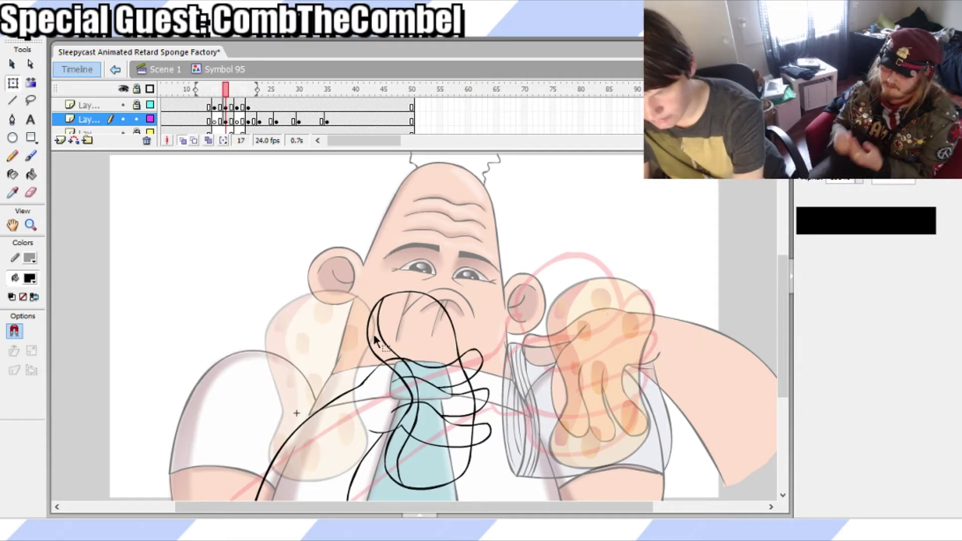
Erase the join between the sponge's inner contour and its outer outline at the contour's upper end, undoing and retrying strokes
key("z")
left_click(396, 341)
left_click(447, 348)
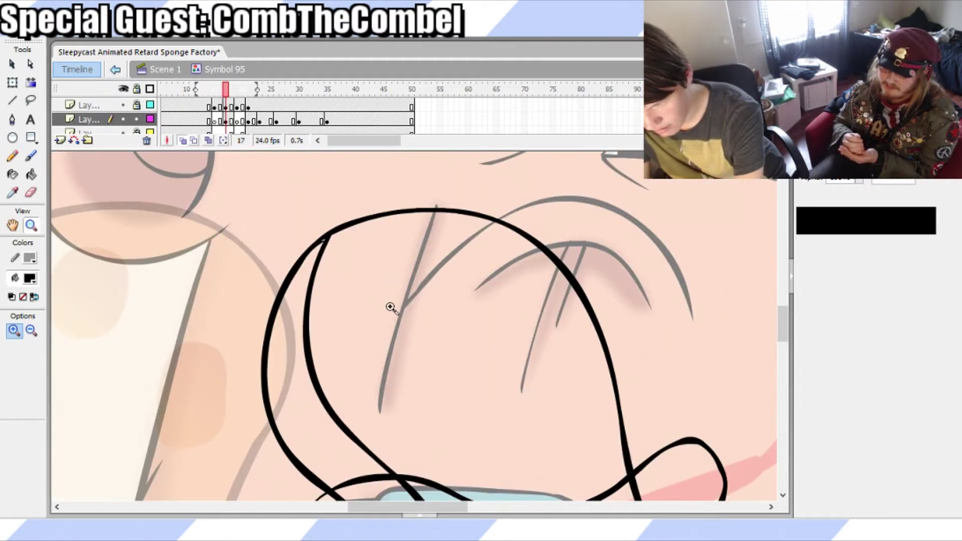
left_click(408, 316)
left_click(334, 253)
key("e")
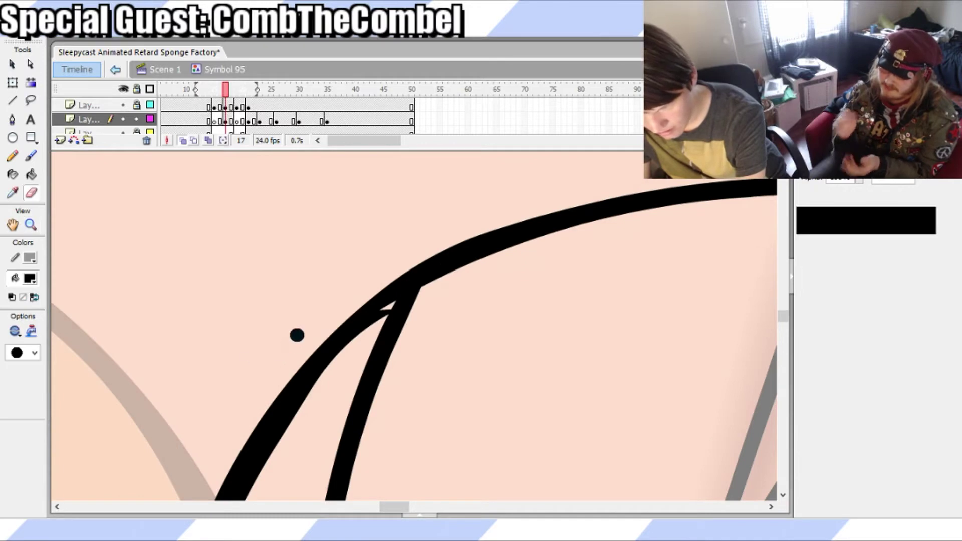
mouse_move(424, 298)
left_mouse_down()
mouse_move(364, 332)
mouse_move(362, 345)
left_mouse_up()
key("ctrl+z")
key("ctrl+z")
left_click_drag(418, 301, 353, 346)
key("ctrl+z")
left_click_drag(415, 294, 363, 347)
key("ctrl+z")
left_click_drag(423, 296, 365, 340)
key("ctrl+z")
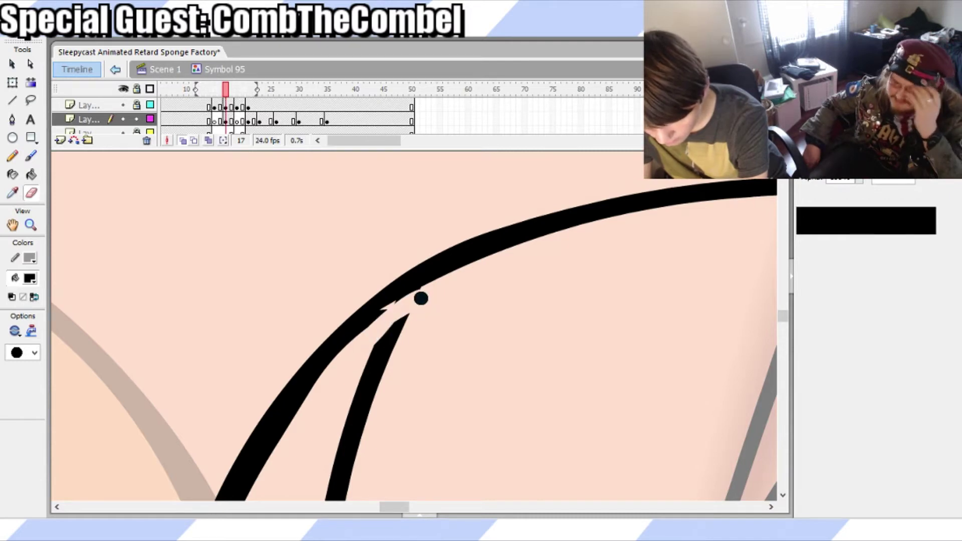
Check whether the lower end of the inner contour is separate from the outline at the sponge's base
key("q")
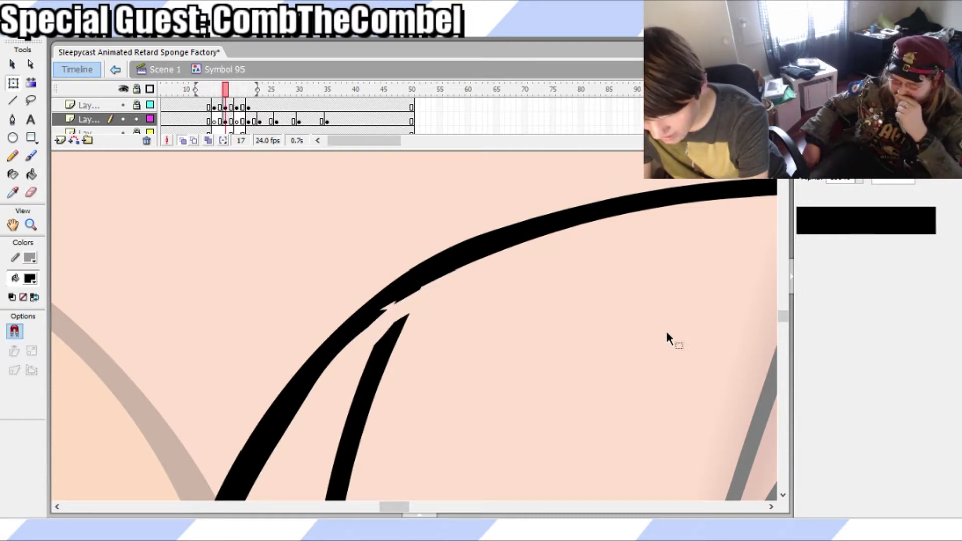
left_click_drag(785, 321, 788, 352)
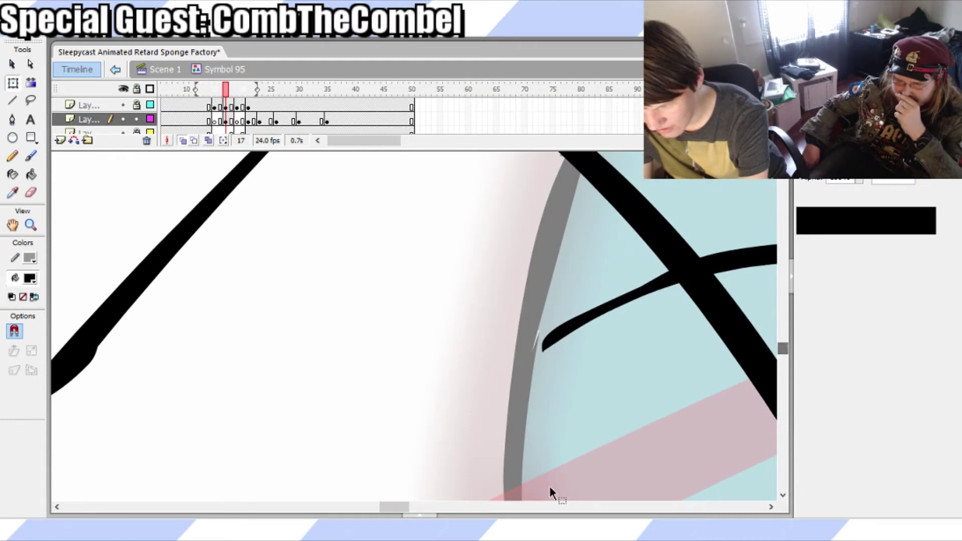
left_click_drag(393, 504, 409, 504)
left_click_drag(783, 351, 783, 391)
left_click(341, 413)
left_click(540, 229)
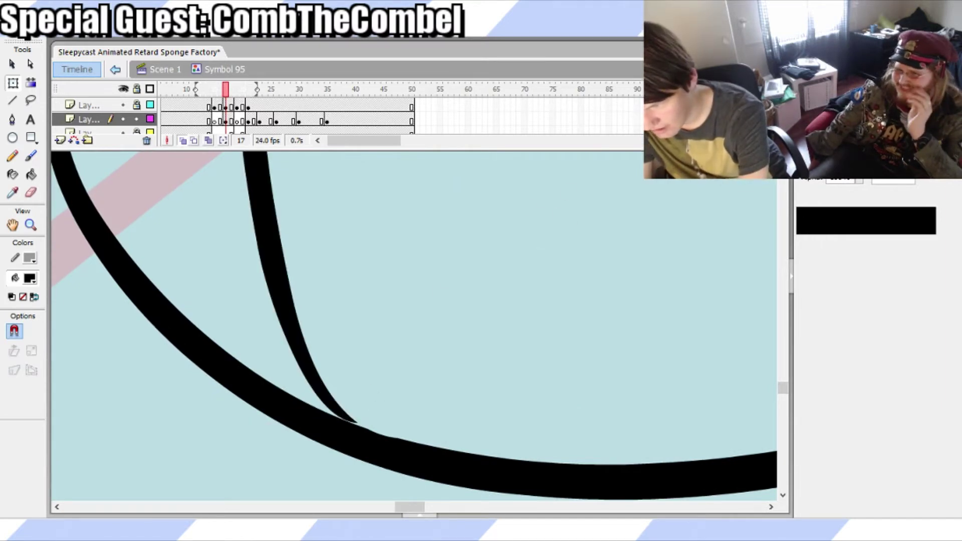
Select the sponge's detached inner contour on frame 17
key("ctrl+1")
key("z")
left_click(423, 421)
key("q")
left_click(377, 399)
left_click(572, 376)
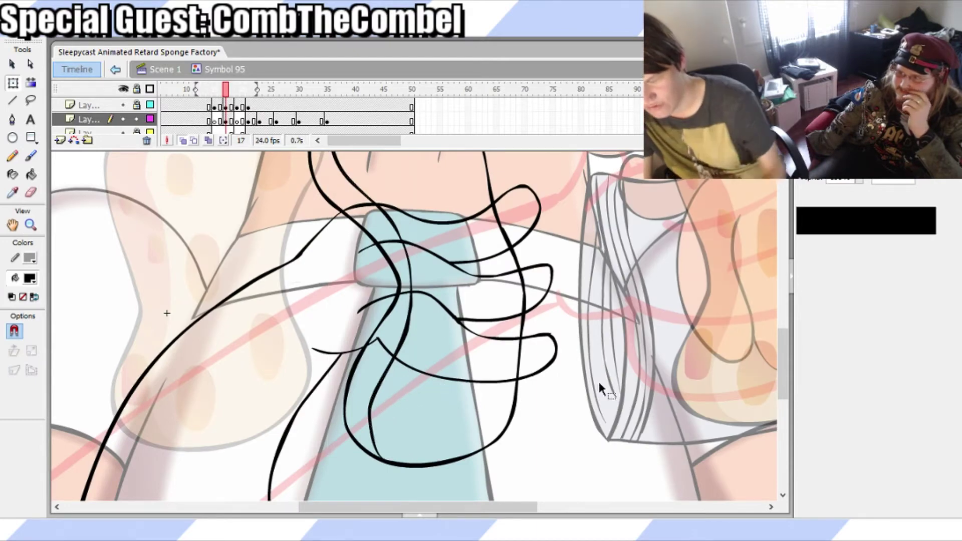
left_click_drag(781, 362, 781, 338)
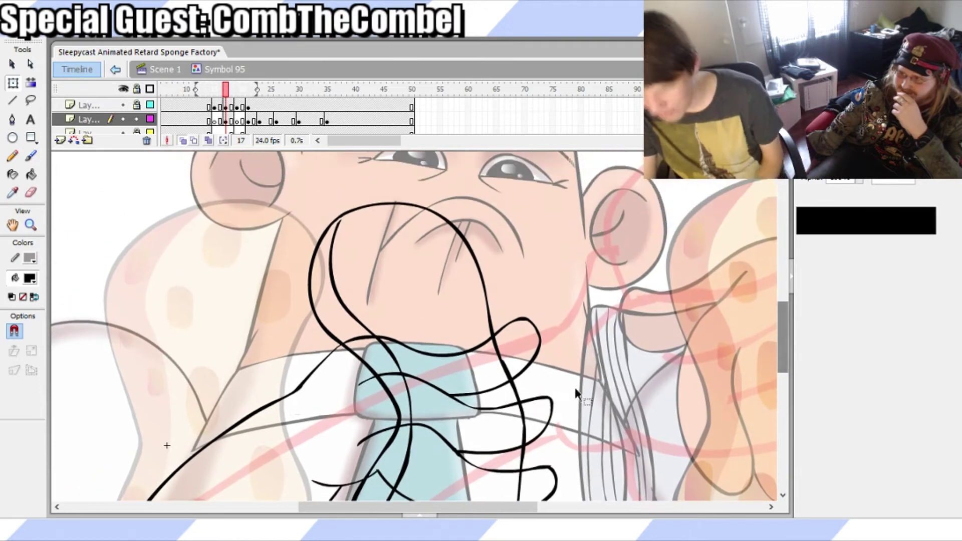
left_click(371, 333)
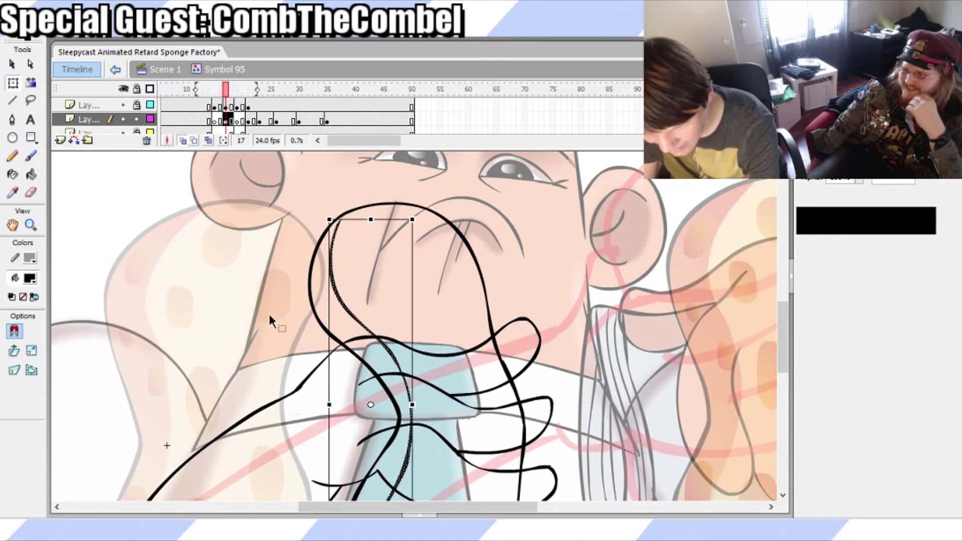
left_click(451, 308)
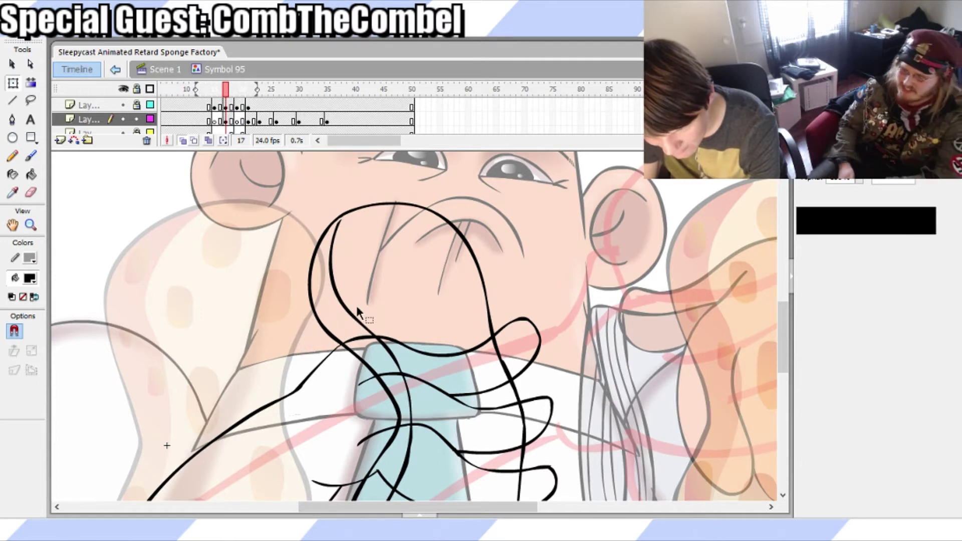
left_click(365, 314)
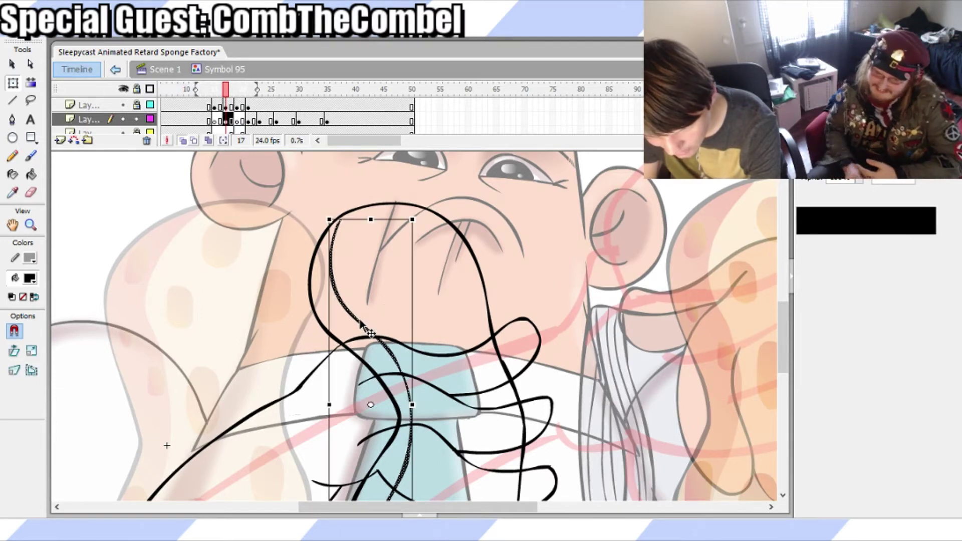
Recolour the shading line inside the frame 17 sponge red and brush both of its ends closed against the outline
left_click(19, 362)
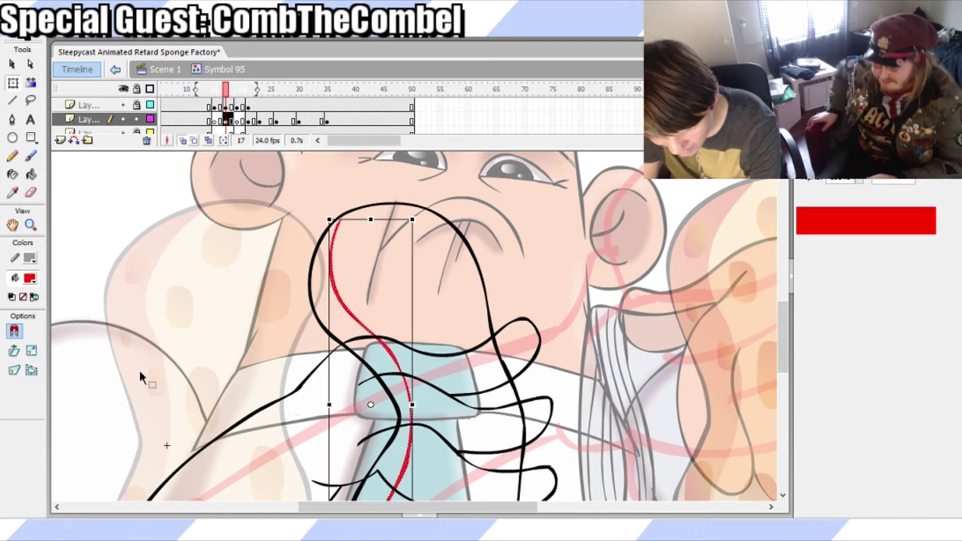
left_click(163, 361)
key("b")
key("j")
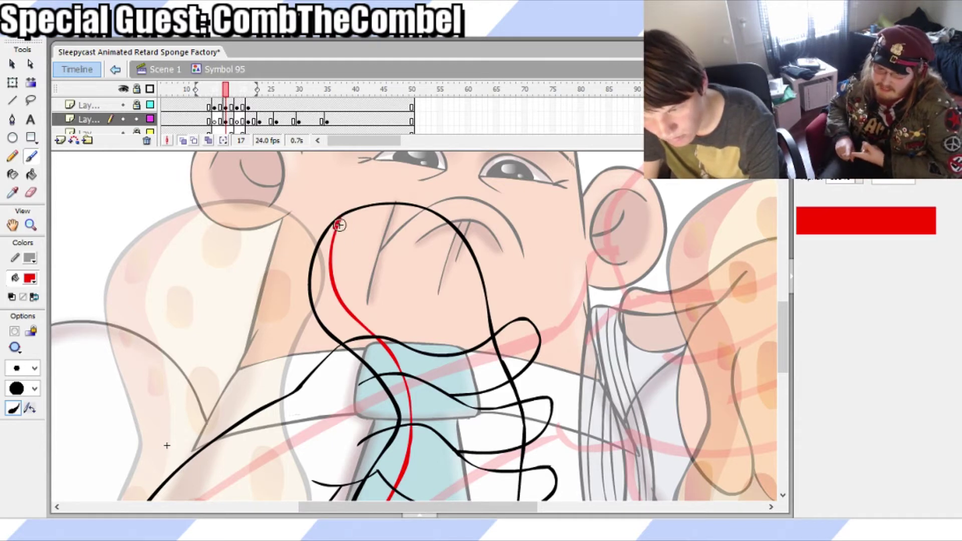
left_click_drag(784, 365, 785, 397)
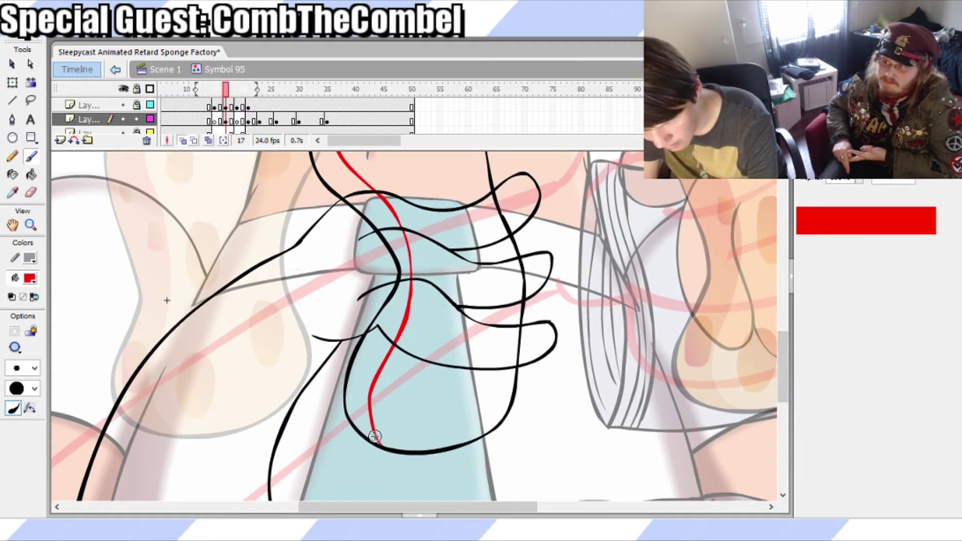
Fill the narrow shading strip between the red line and the sponge's outline with solid red
key("q")
key("k")
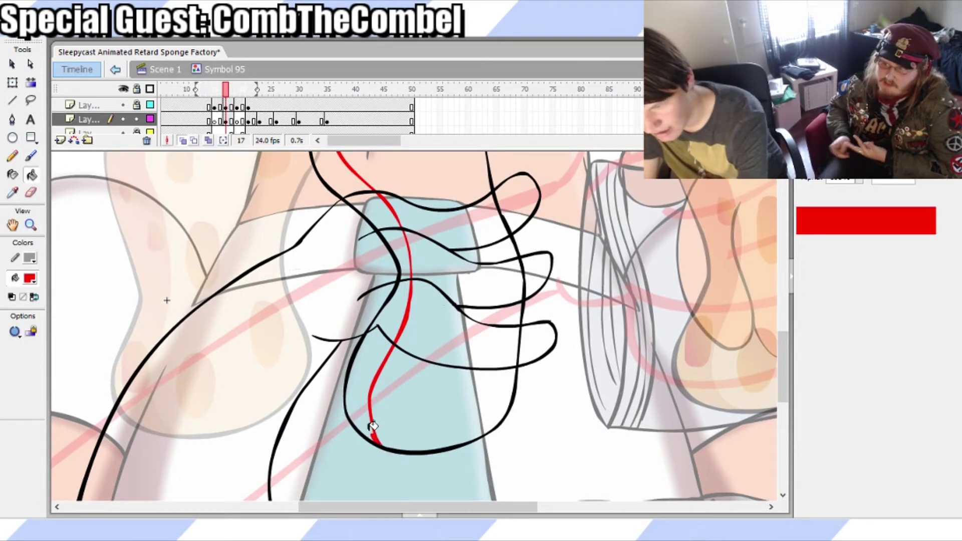
left_click(363, 412)
key("q")
key("k")
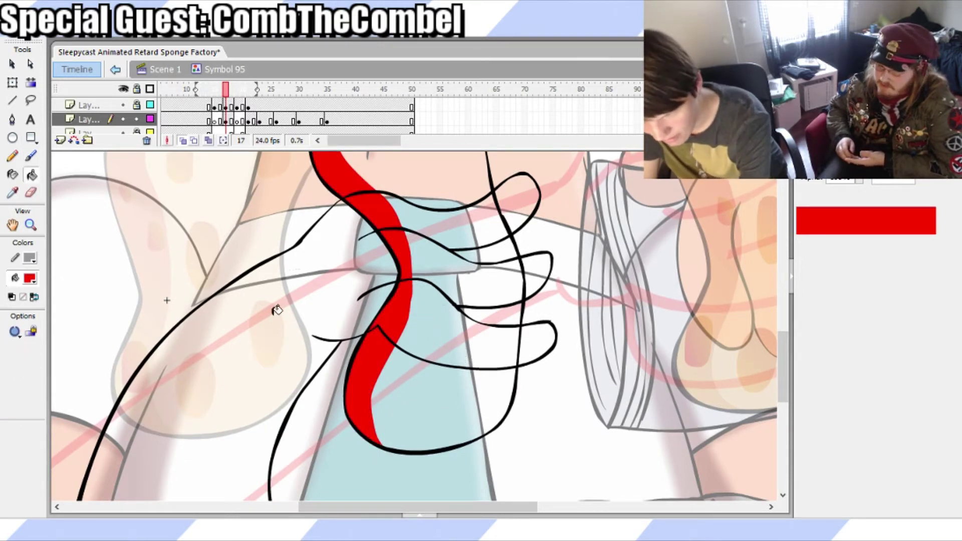
Sample the orange-to-red shading gradient from the frame 28 sponge and apply it to the shading strip on frame 17
left_click_drag(225, 103, 286, 114)
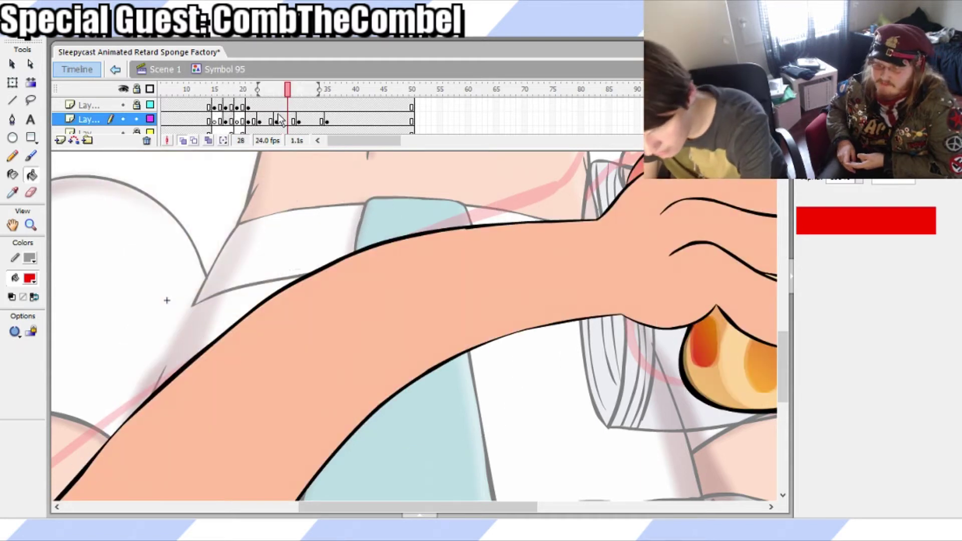
key("i")
left_click(711, 388)
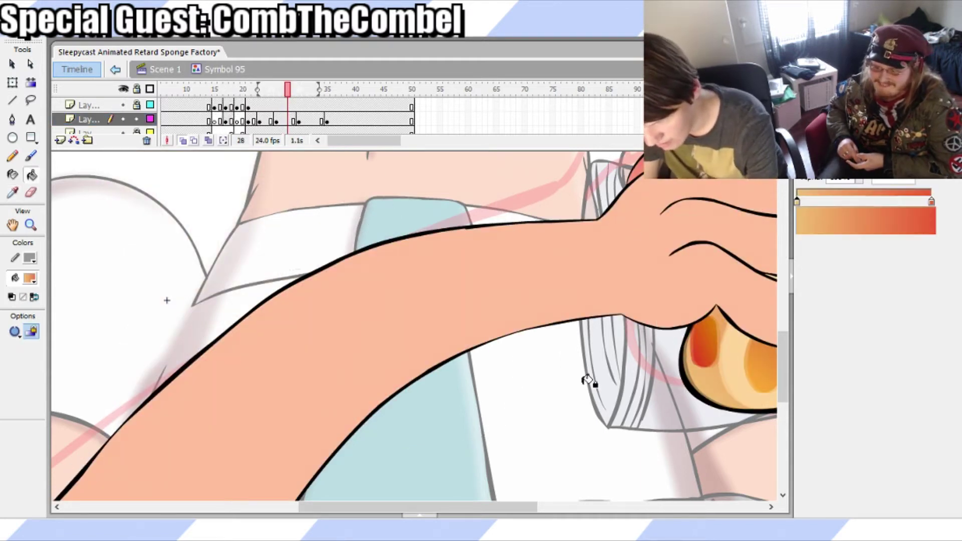
left_click(38, 330)
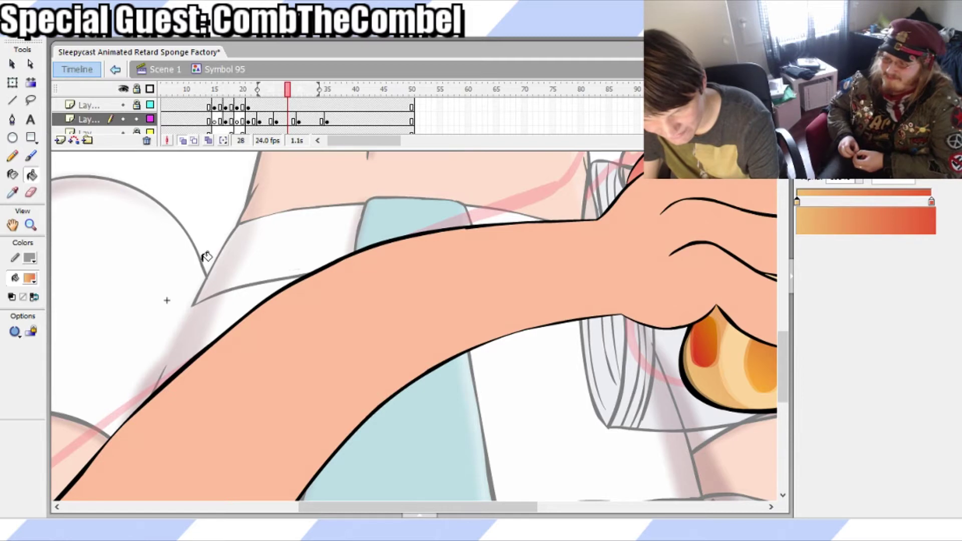
left_click(226, 106)
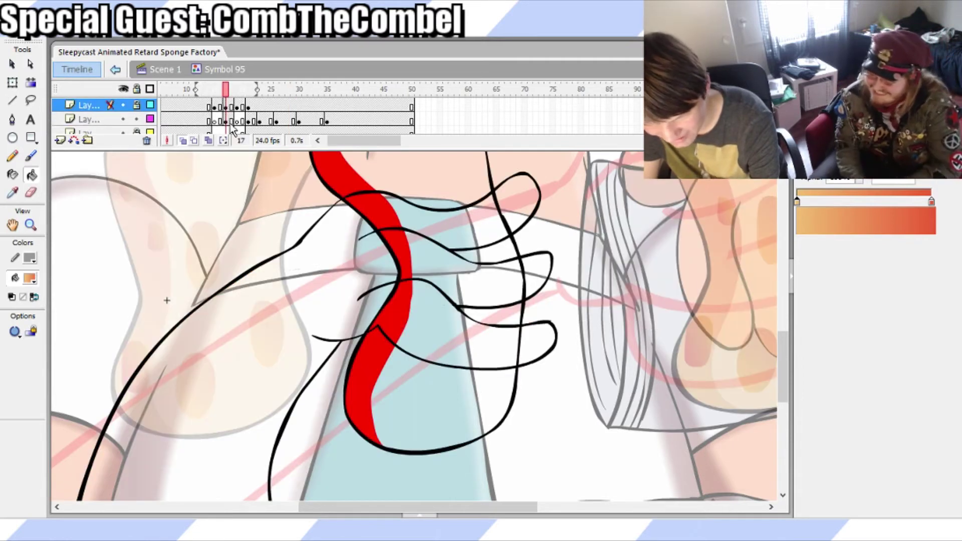
left_click(229, 121)
left_click(408, 280)
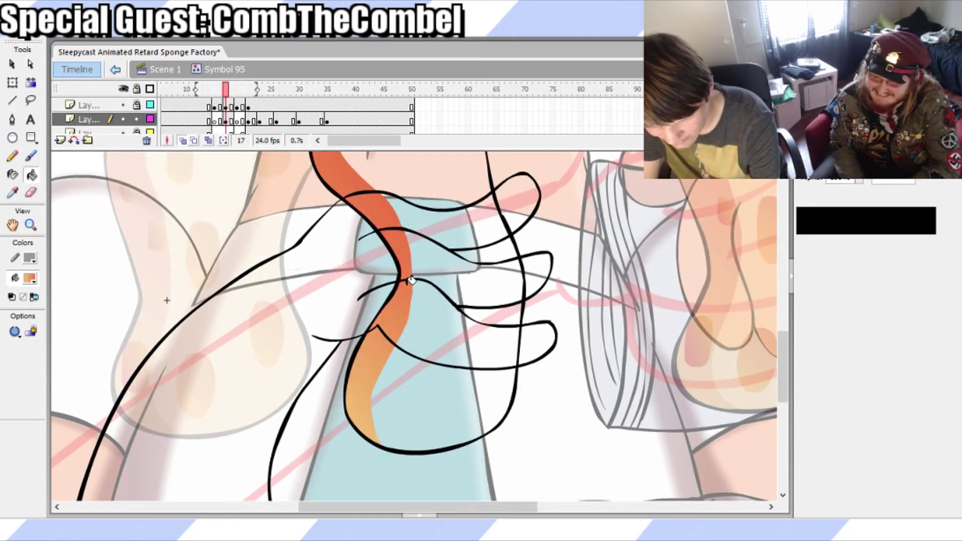
Smooth the middle section of the shading strip and its outline on frame 17, and save the file
key("v")
left_click_drag(434, 189, 391, 402)
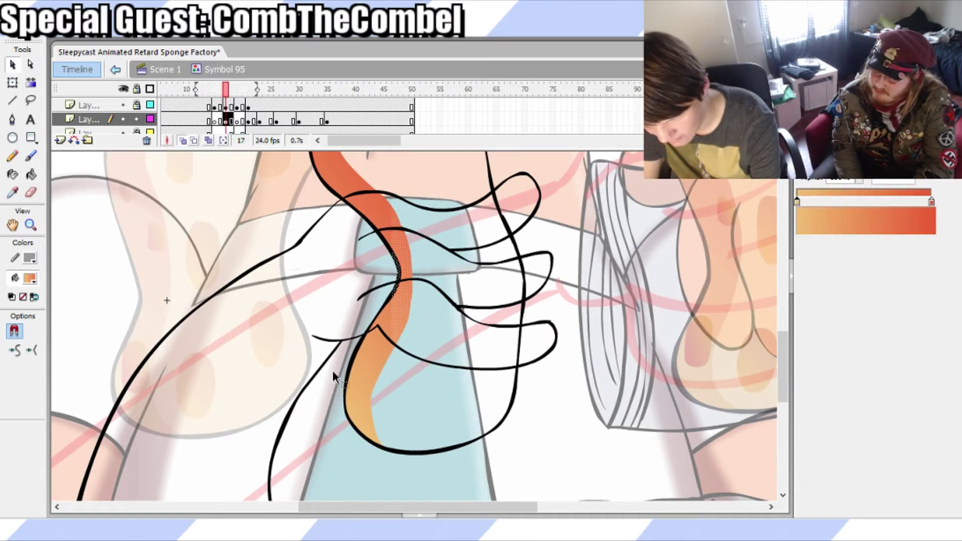
left_click(11, 357)
left_click(86, 368)
mouse_move(782, 371)
left_mouse_down()
mouse_move(780, 342)
mouse_move(781, 354)
left_mouse_up()
key("ctrl+s")
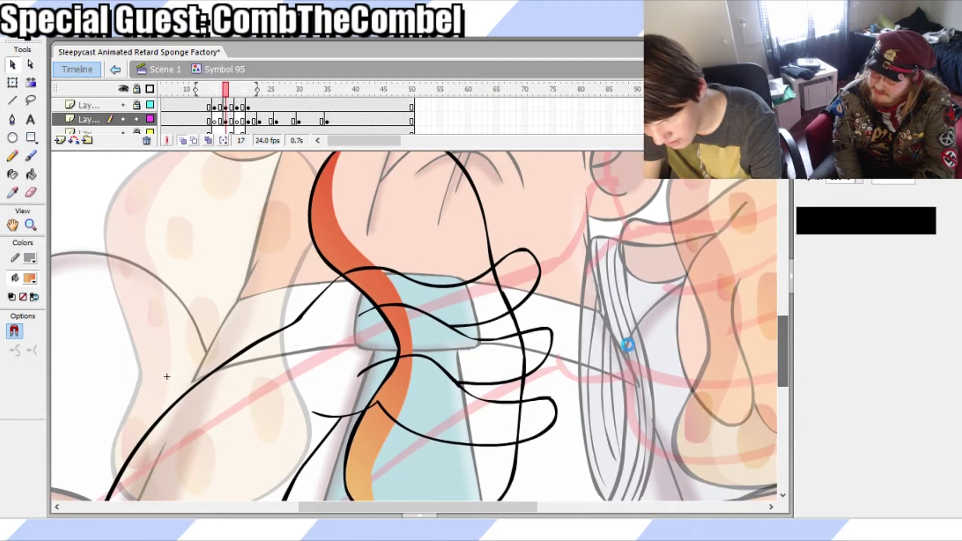
Sample the light tan body colour from the frame 14 sponge, turn off onion skinning, and fill the frame 17 sponge body
left_click_drag(226, 90, 209, 114)
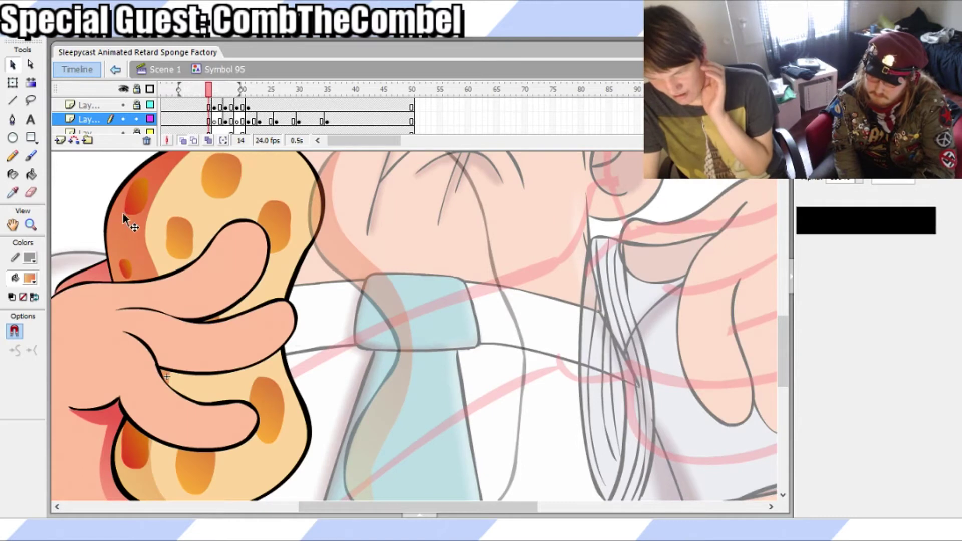
left_click(12, 192)
left_click(219, 217)
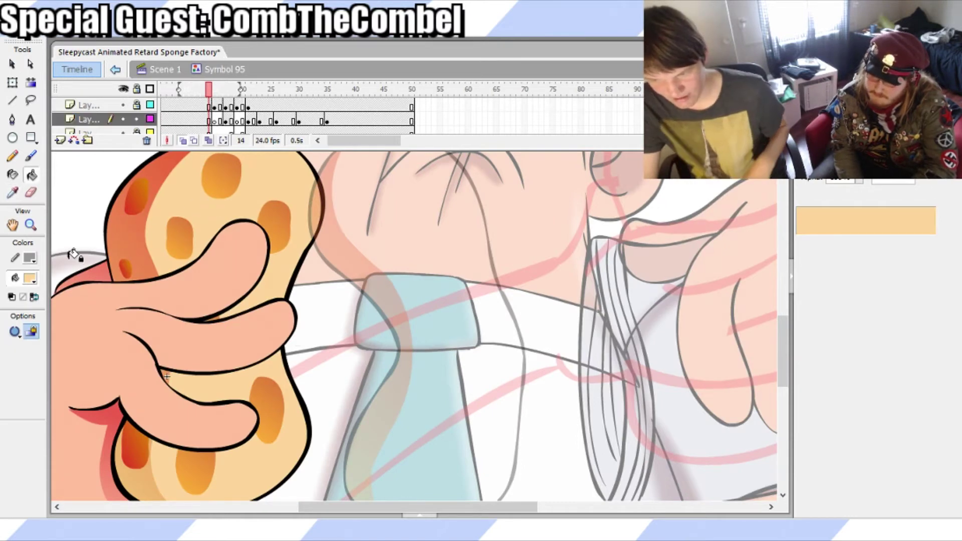
left_click(186, 141)
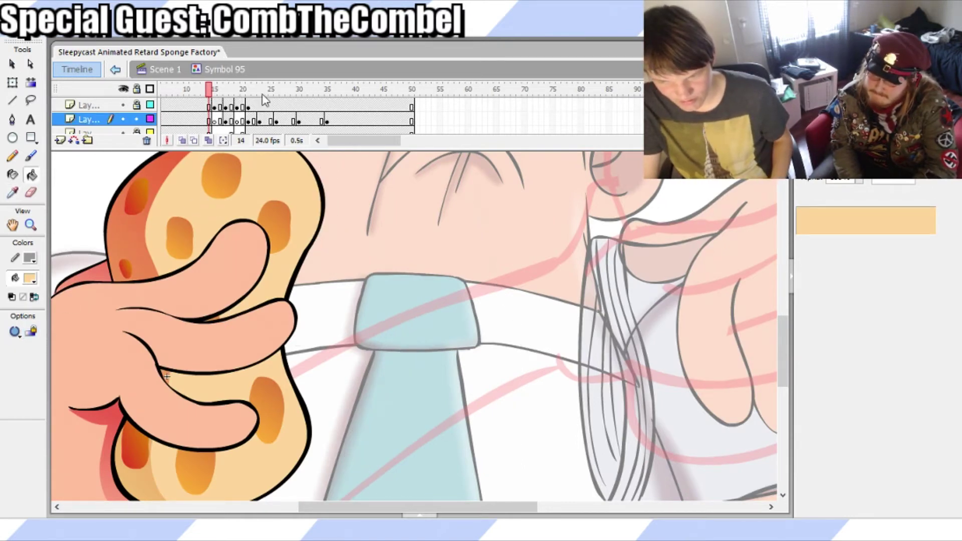
left_click(235, 91)
left_click(226, 106)
left_click(225, 121)
left_click(225, 86)
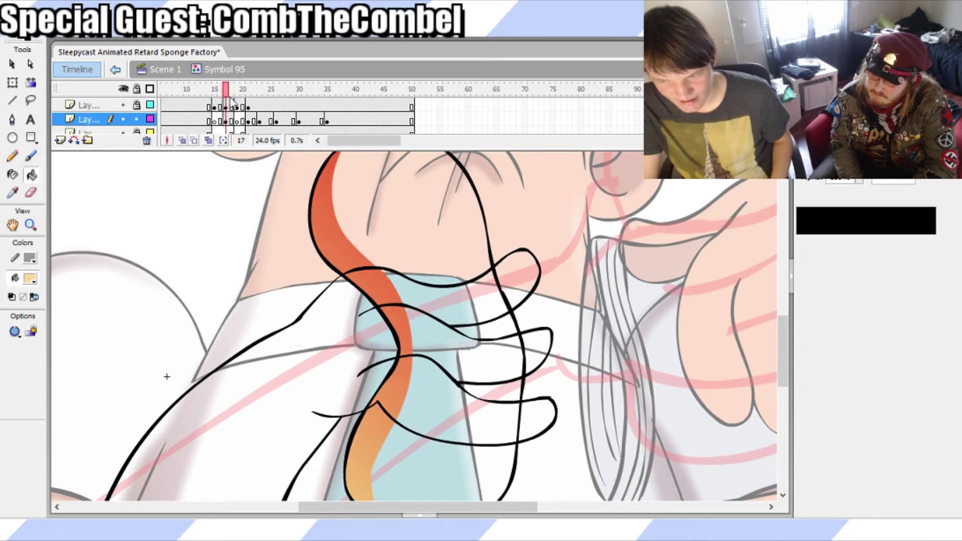
left_click(429, 228)
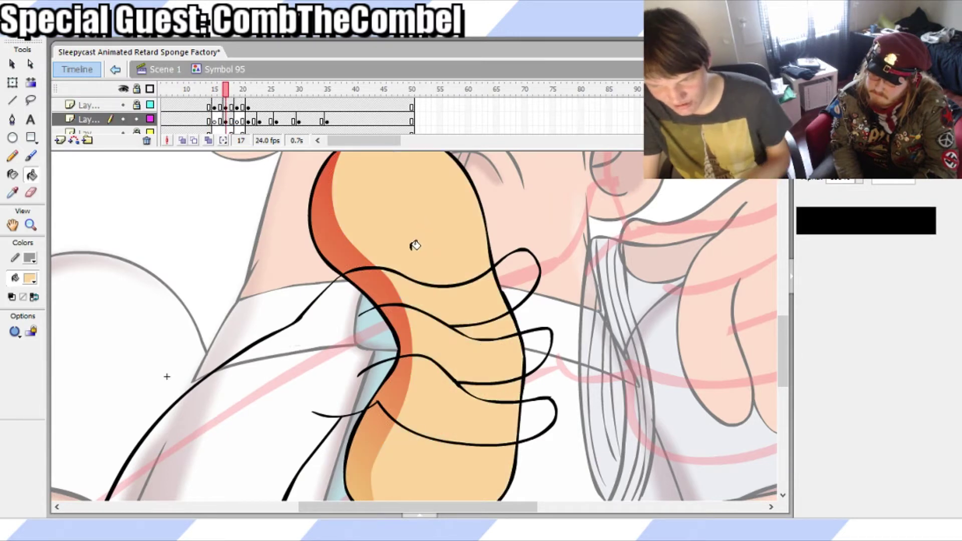
Play the animation from frame 14 with the whole stage in view, and compare the drawings at frames 17 and 19
left_click(217, 93)
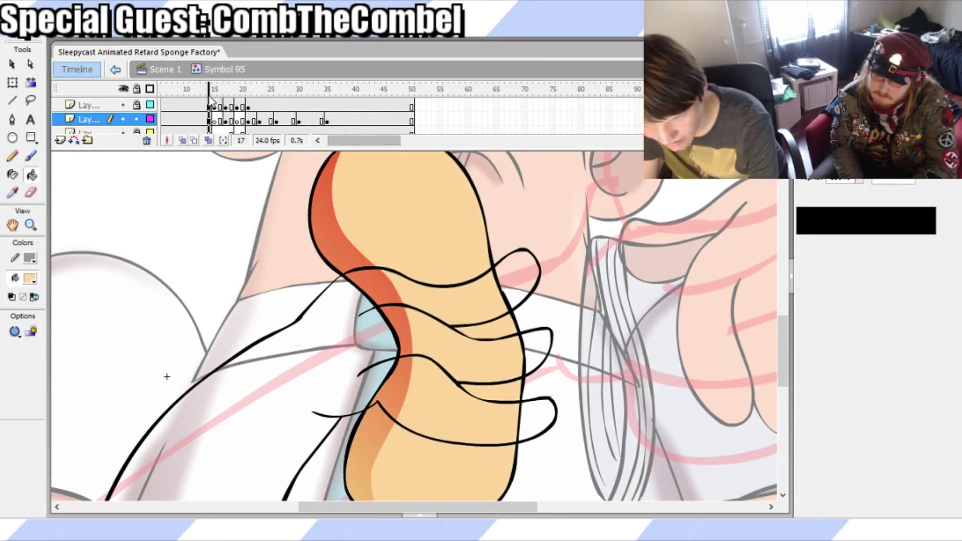
mouse_move(217, 93)
left_mouse_down()
mouse_move(279, 92)
mouse_move(243, 93)
mouse_move(259, 92)
left_mouse_up()
key("q")
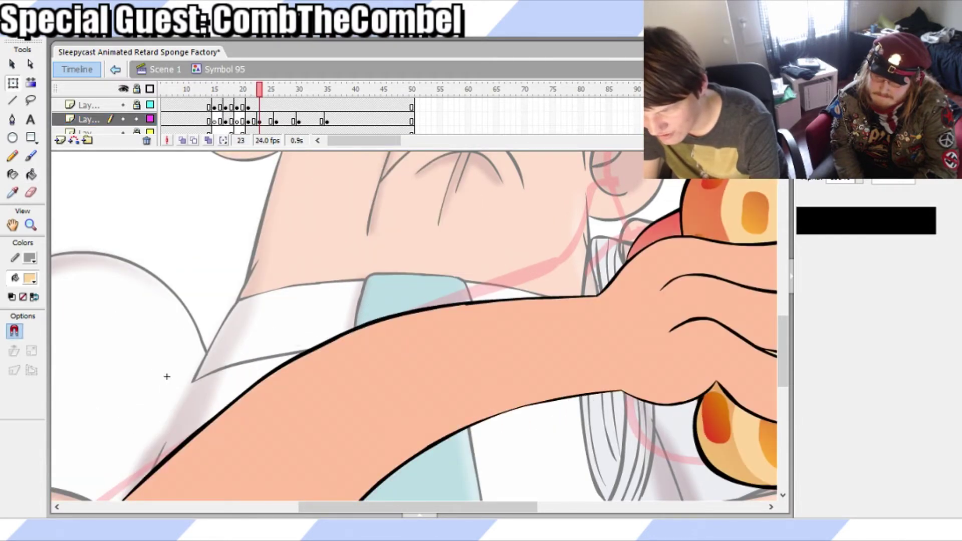
key("ctrl+2")
mouse_move(259, 93)
left_mouse_down()
mouse_move(216, 93)
mouse_move(239, 94)
mouse_move(246, 106)
mouse_move(194, 121)
mouse_move(209, 125)
left_mouse_up()
key("Return")
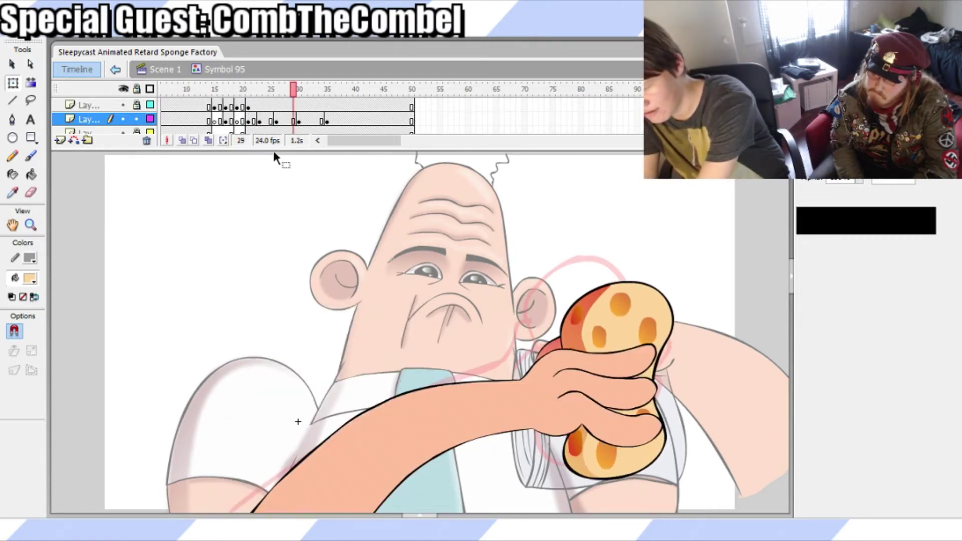
left_click(237, 121)
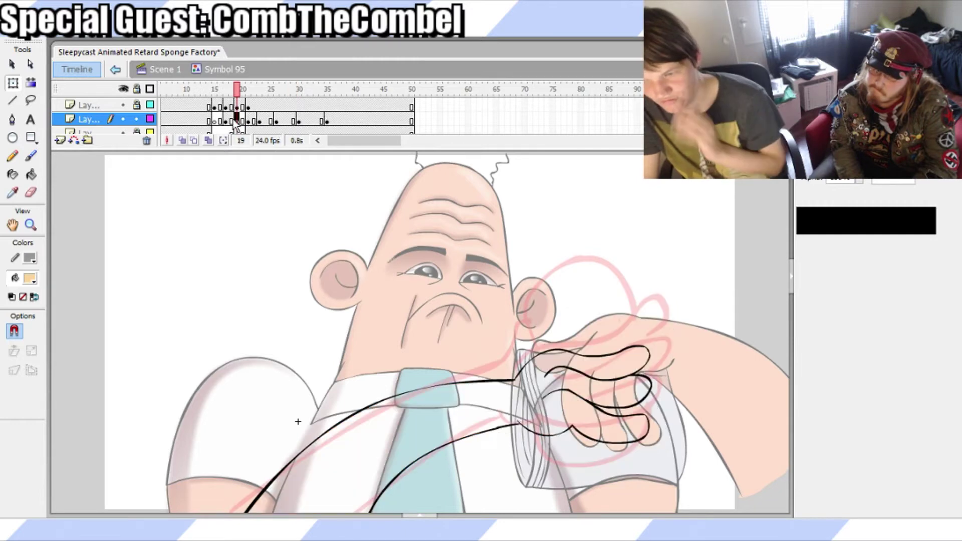
left_click(226, 120)
left_click(225, 107)
left_click(237, 106)
mouse_move(233, 114)
left_mouse_down()
mouse_move(218, 120)
mouse_move(230, 96)
mouse_move(226, 108)
left_mouse_up()
left_click(226, 120)
Try to widen the sponge on frame 17 slightly, and undo the change
left_click_drag(527, 270, 429, 521)
left_click_drag(484, 400, 491, 400)
left_click(518, 414)
key("ctrl+z")
key("ctrl+z")
key("ctrl+z")
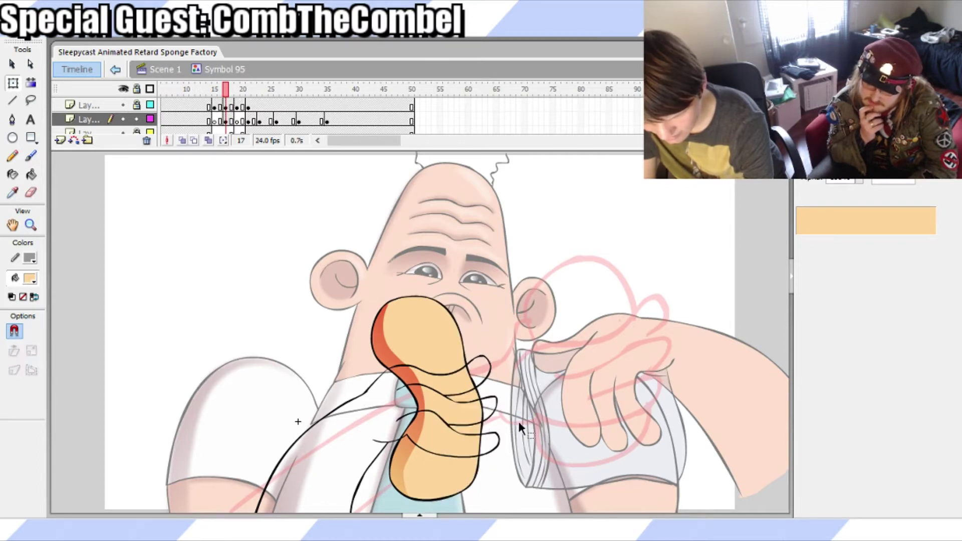
left_click(448, 382)
left_click(525, 402)
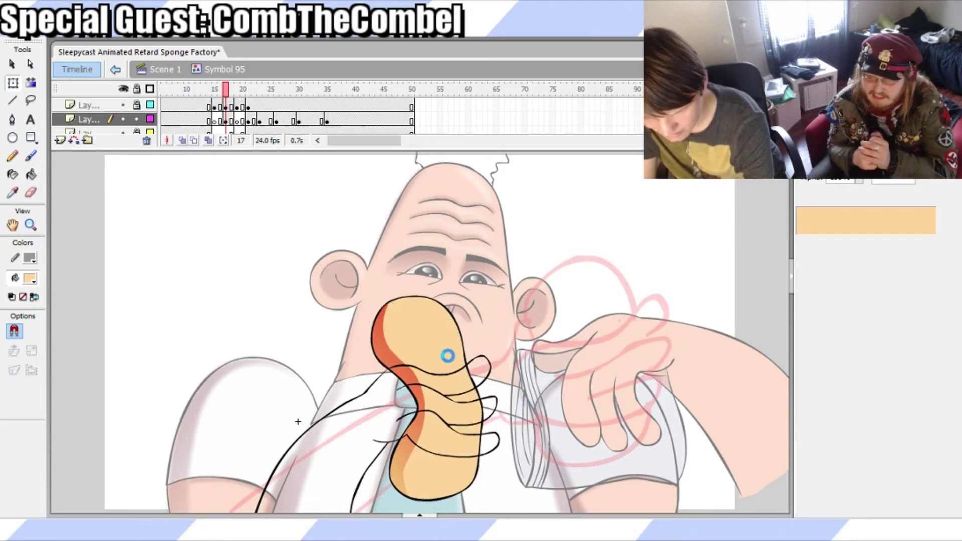
left_click(227, 107)
left_click(227, 121)
left_click(227, 94)
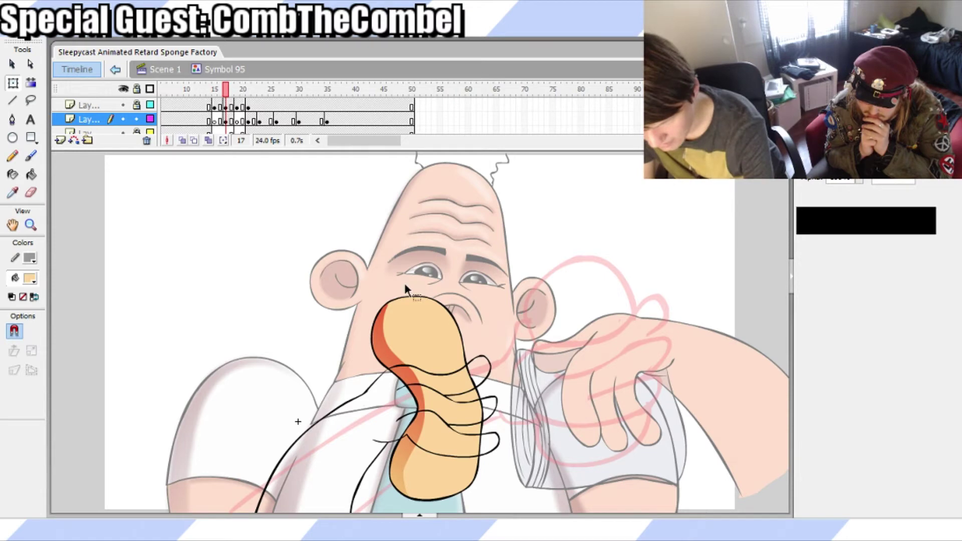
left_click(431, 343)
left_click(548, 341)
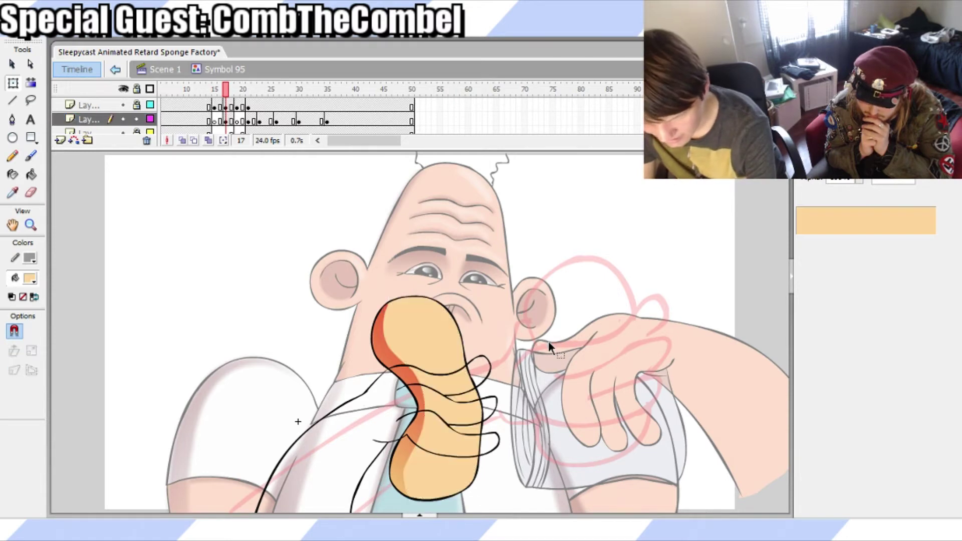
Select the sponge artwork on frame 17 and stretch it slightly wider toward the fingertips
left_click(227, 119)
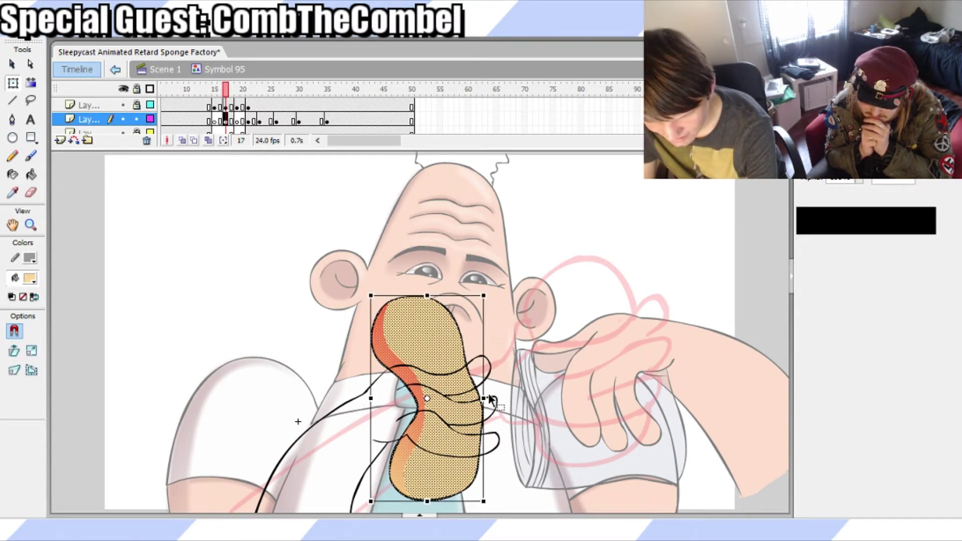
left_click_drag(485, 398, 495, 399)
left_click(532, 404)
key("ctrl+z")
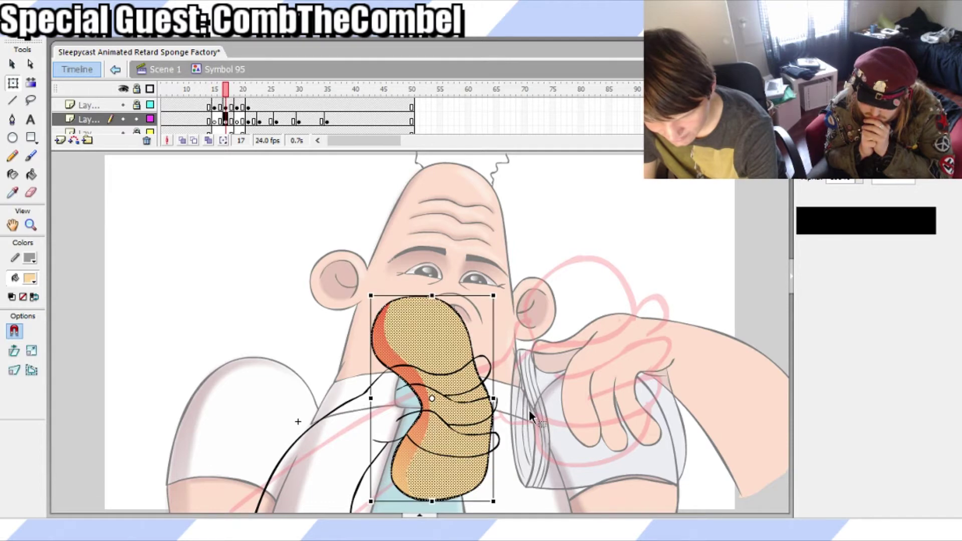
left_click(531, 408)
Sample the orange gradient of a spot on the frame 23 sponge for painting on frame 17
key("b")
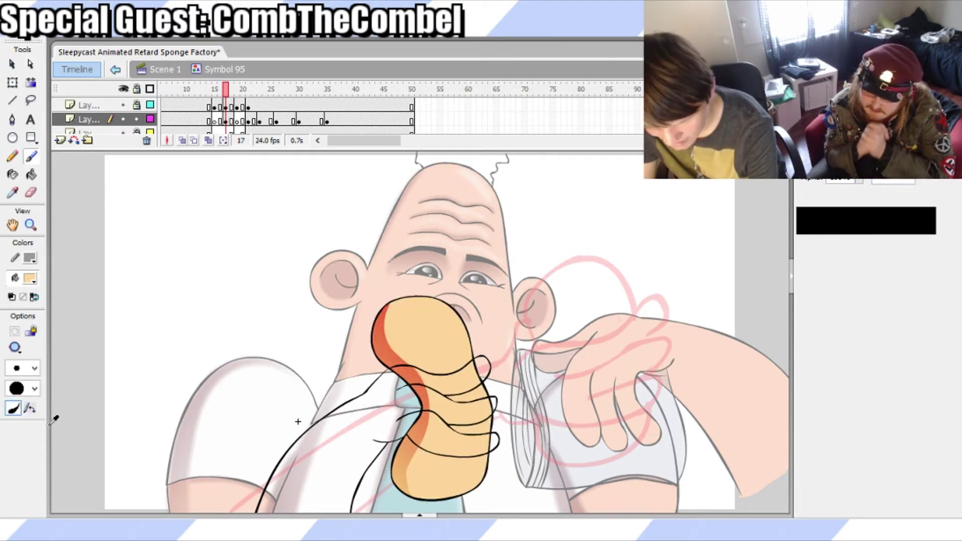
left_click(129, 473)
left_click_drag(226, 88, 259, 92)
key("i")
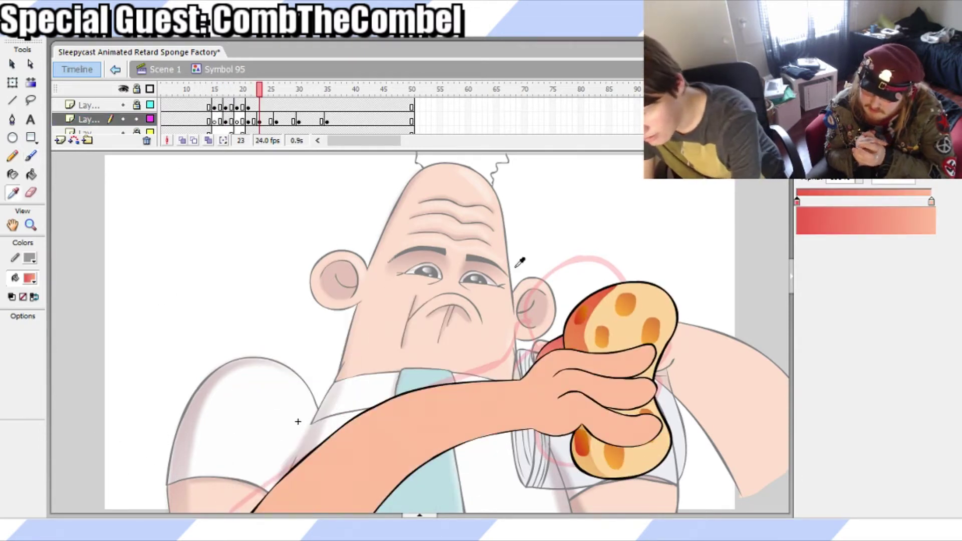
left_click(634, 303)
left_click_drag(258, 91, 226, 94)
left_click(227, 107)
left_click(232, 120)
left_click(226, 120)
left_click(322, 243)
Try to brush orange spots onto the upper part of the frame 17 sponge, and undo the strokes
key("b")
left_click_drag(434, 328, 434, 346)
key("ctrl+z")
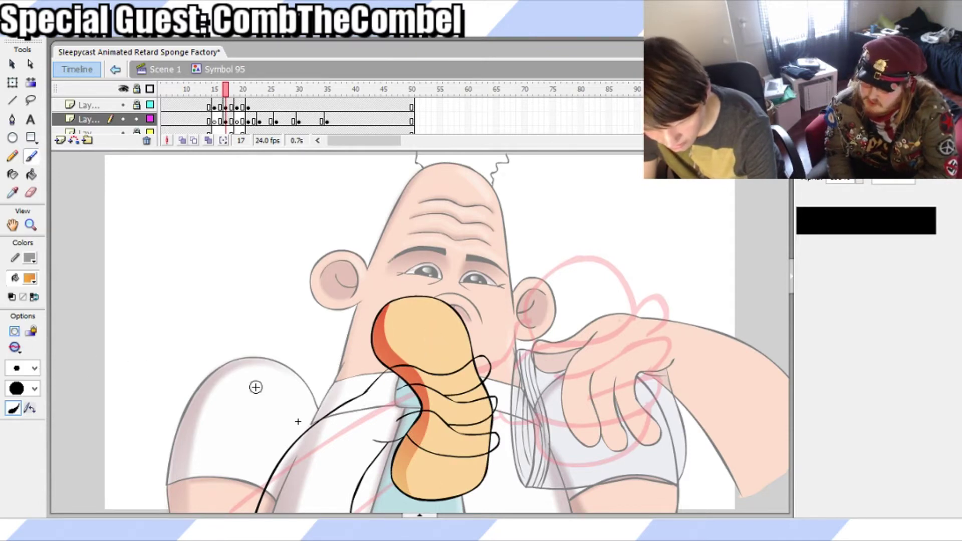
mouse_move(407, 322)
left_mouse_down()
mouse_move(417, 337)
mouse_move(432, 316)
mouse_move(437, 322)
mouse_move(402, 329)
left_mouse_up()
key("ctrl+z")
key("ctrl+z")
key("ctrl+z")
key("ctrl+z")
key("ctrl+z")
key("ctrl+z")
Brush three orange oval spots onto the upper part of the frame 17 sponge, undoing the unwanted strokes
left_click_drag(211, 90, 227, 107)
left_click(227, 107)
left_click(226, 122)
key("Escape")
mouse_move(411, 345)
left_mouse_down()
mouse_move(418, 359)
mouse_move(409, 344)
mouse_move(419, 353)
mouse_move(449, 345)
mouse_move(446, 330)
mouse_move(453, 339)
left_mouse_up()
key("ctrl+z")
key("ctrl+z")
key("ctrl+z")
key("ctrl+z")
mouse_move(415, 303)
left_mouse_down()
mouse_move(425, 322)
mouse_move(417, 315)
left_mouse_up()
key("ctrl+z")
key("ctrl+z")
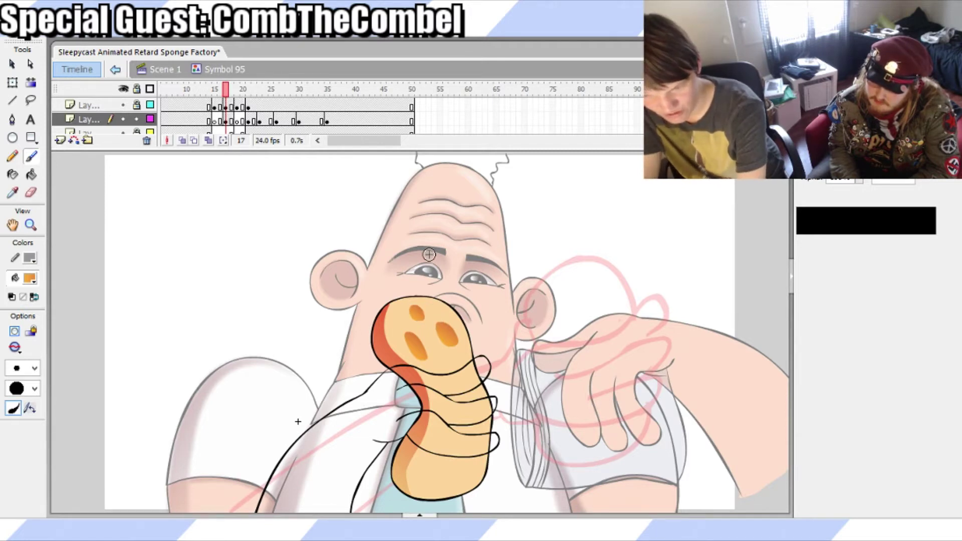
Play and scrub the animation between frames 14 and 23 to review how the spotted sponge on frame 17 fits the motion
key("q")
key("b")
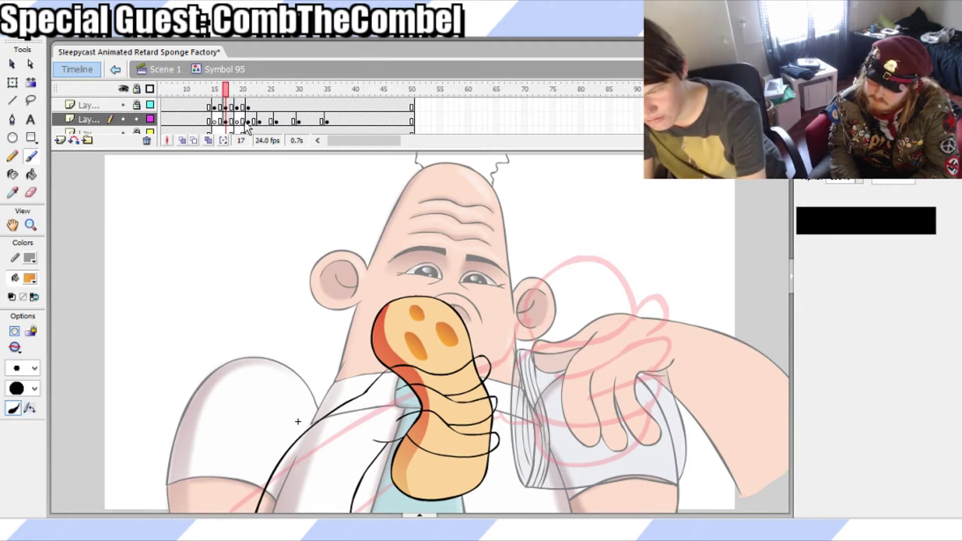
left_click(210, 93)
mouse_move(213, 95)
left_mouse_down()
mouse_move(257, 94)
mouse_move(198, 94)
mouse_move(216, 110)
mouse_move(294, 95)
mouse_move(180, 91)
mouse_move(217, 95)
left_mouse_up()
key("Return")
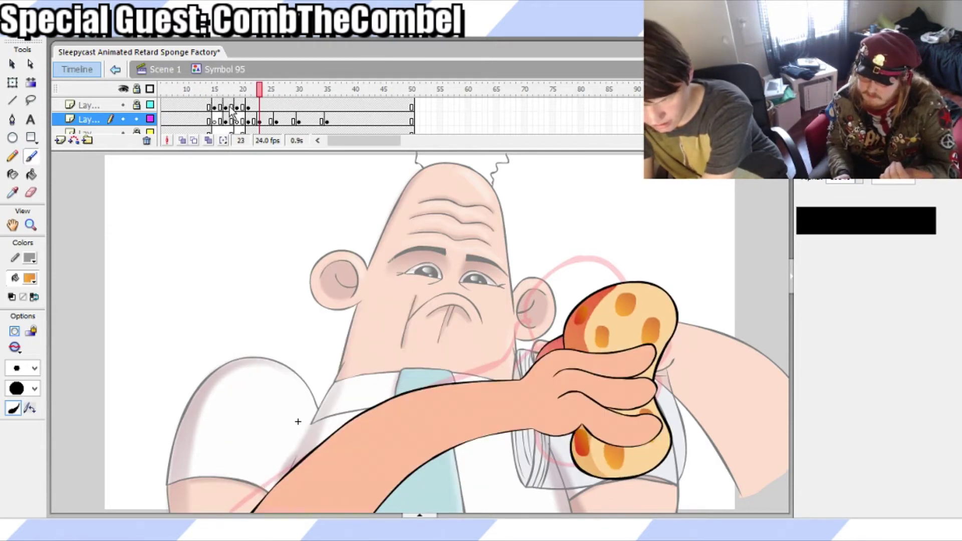
left_click(231, 106)
left_click(226, 120)
left_click(227, 89)
mouse_move(228, 89)
left_mouse_down()
mouse_move(210, 91)
mouse_move(237, 93)
mouse_move(225, 121)
mouse_move(209, 100)
left_mouse_up()
left_click(231, 120)
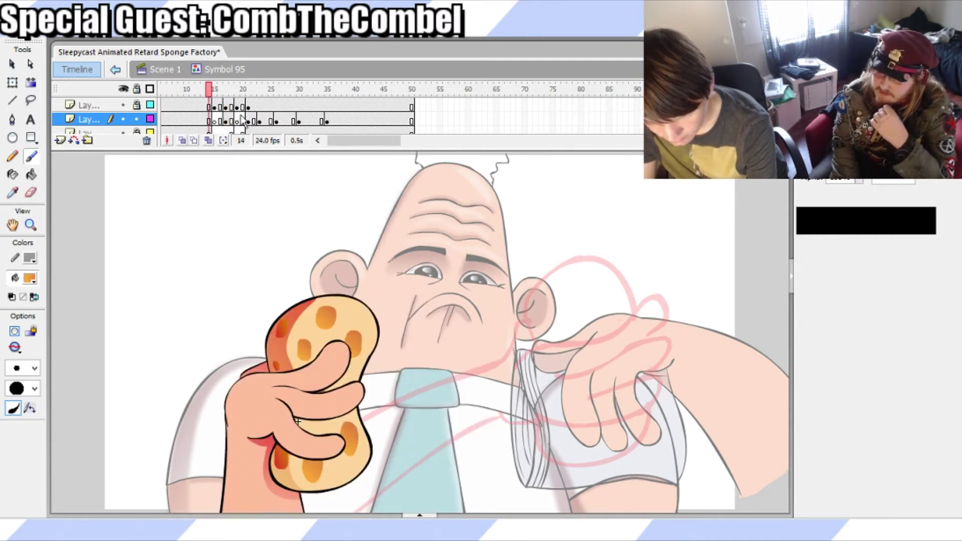
Brush two orange oval spots onto the lower part of the frame 17 sponge, below and between the fingers
left_click(227, 120)
left_click_drag(440, 457, 440, 470)
key("ctrl+z")
mouse_move(473, 453)
left_mouse_down()
mouse_move(468, 463)
mouse_move(482, 441)
mouse_move(481, 460)
left_mouse_up()
key("ctrl+z")
key("ctrl+z")
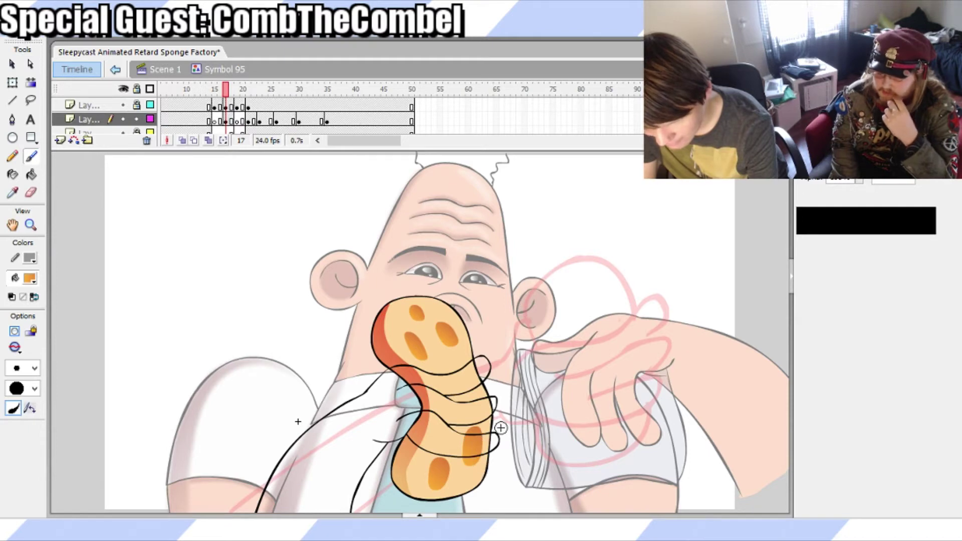
Sample the orange-to-red gradient from the shaded spot on the upper part of the frame 23 sponge
key("q")
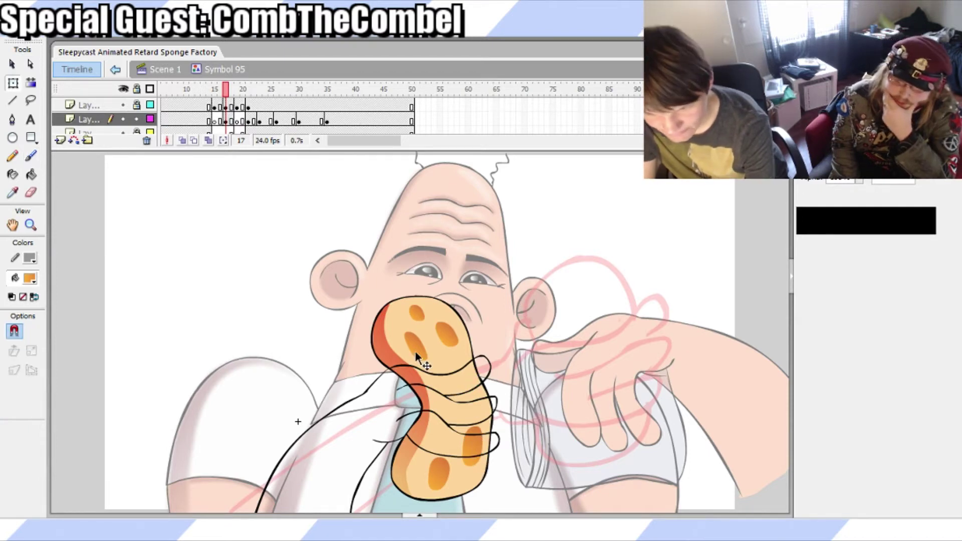
key("b")
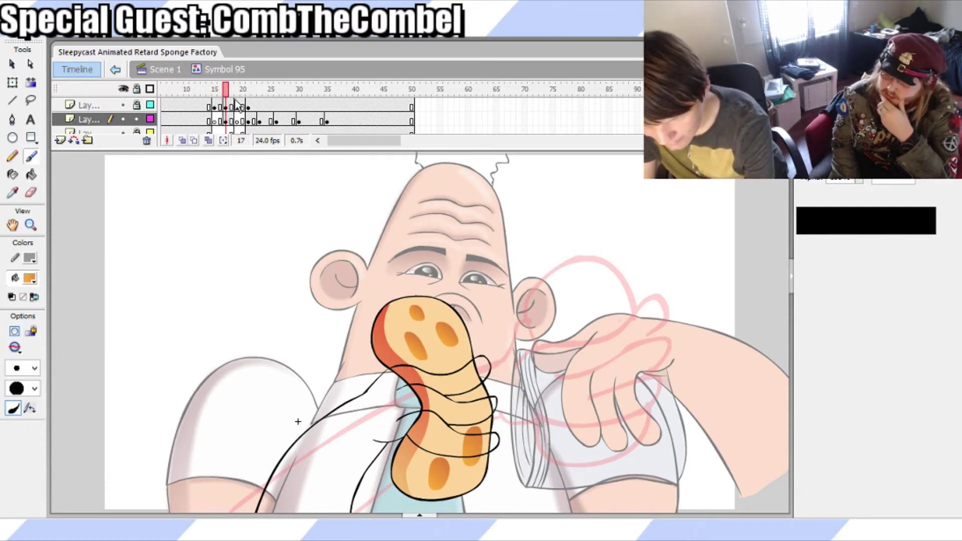
left_click(261, 98)
key("i")
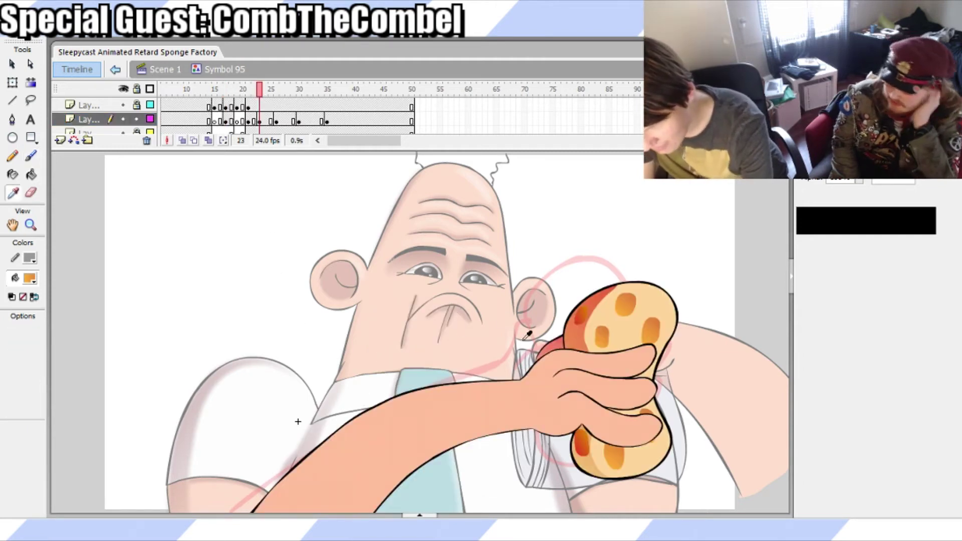
left_click(584, 313)
Brush dark orange-red spots along the red-shaded edge of the frame 17 sponge, on both its upper and lower parts
key("q")
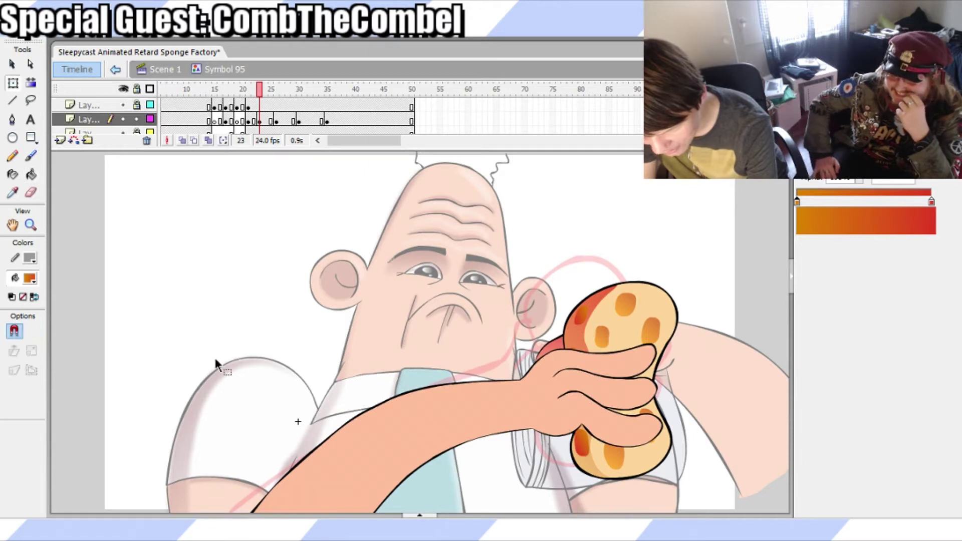
left_click(226, 119)
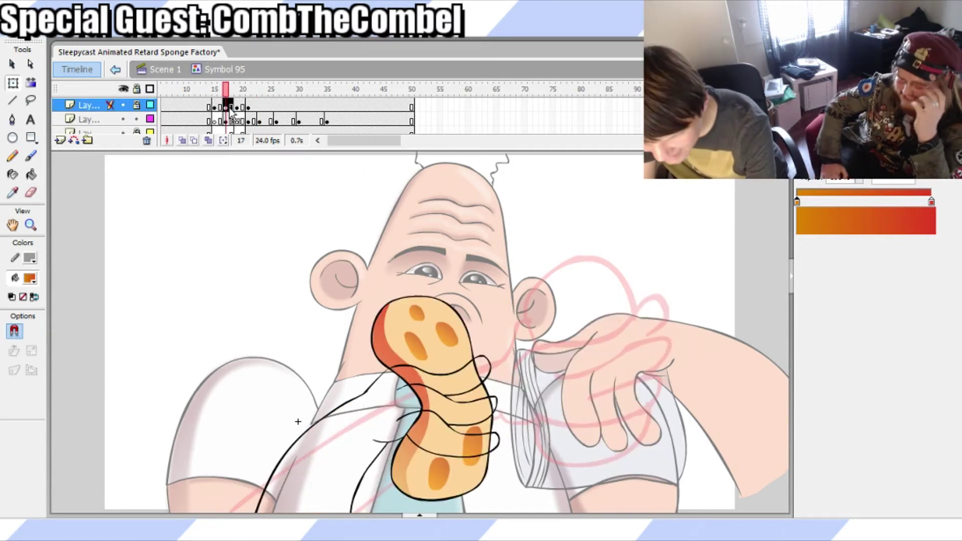
left_click(226, 89)
key("v")
key("b")
left_click_drag(379, 332, 382, 345)
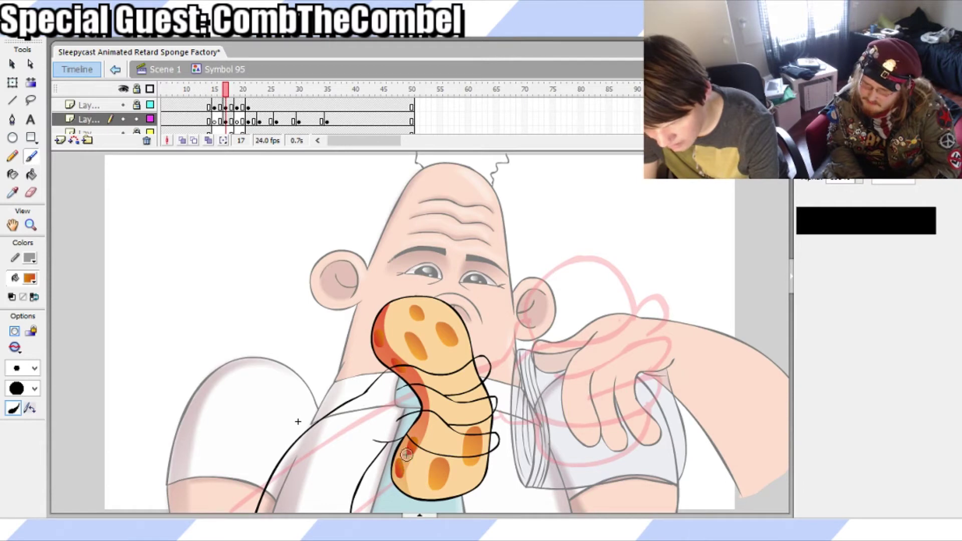
Scrub and step through the animation from before frame 15 to frame 32 to check the spotted sponge in motion
key("q")
left_click(215, 90)
mouse_move(214, 90)
left_mouse_down()
mouse_move(250, 91)
mouse_move(217, 101)
left_mouse_up()
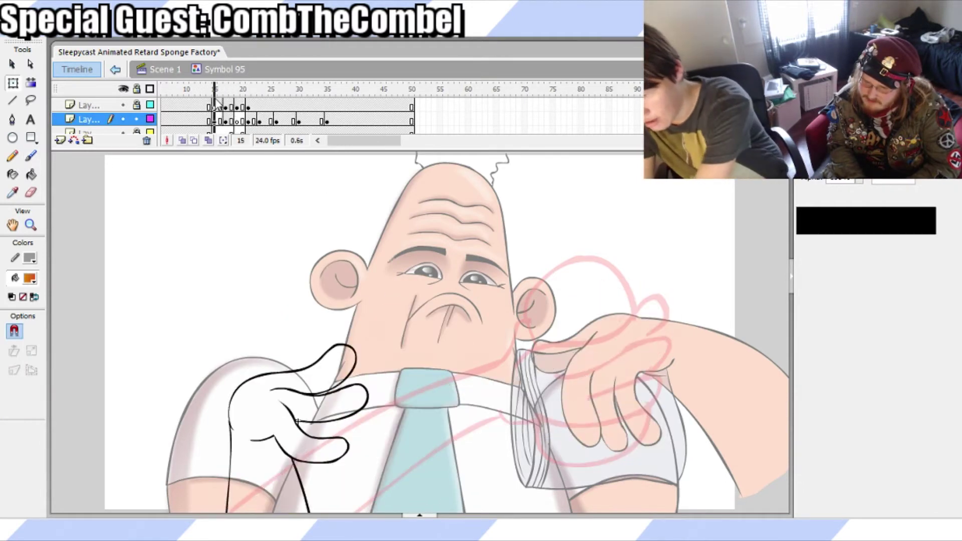
key("comma")
key("comma")
key("comma")
key("period")
key("period")
key("period")
key("period")
key("period")
key("period")
key("period")
key("period")
key("period")
key("period")
key("period")
key("period")
key("period")
key("period")
mouse_move(276, 91)
left_mouse_down()
mouse_move(295, 90)
mouse_move(179, 91)
mouse_move(271, 91)
left_mouse_up()
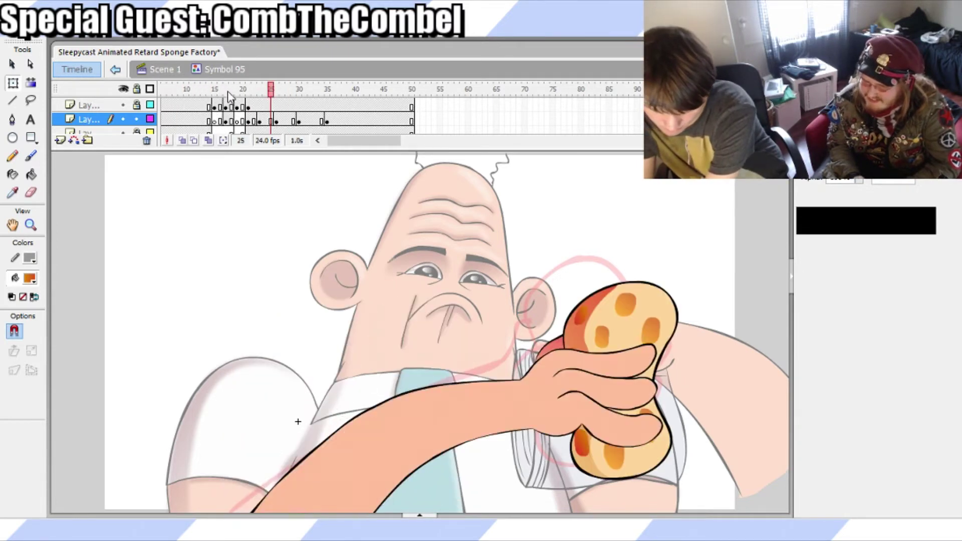
key("period")
key("period")
key("period")
key("period")
key("period")
key("period")
key("period")
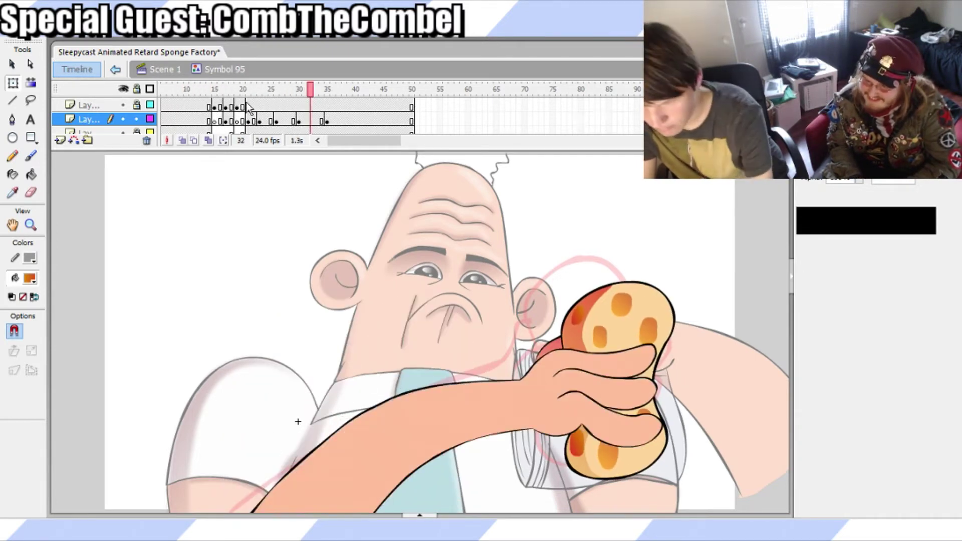
Unlock the upper layer holding the arm and hand line art and make frame 17 current on it
left_click(237, 107)
left_click(226, 107)
left_click(226, 120)
left_click(226, 90)
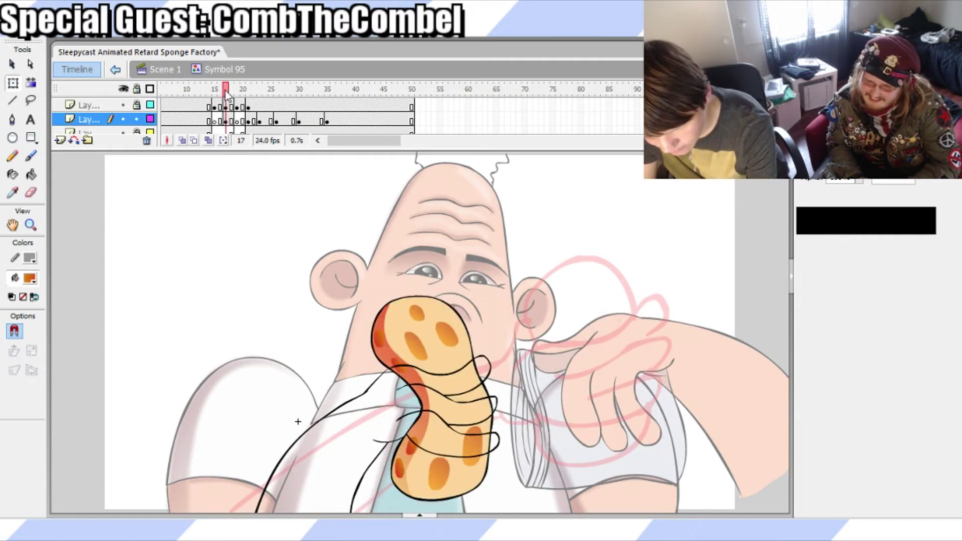
left_click(225, 106)
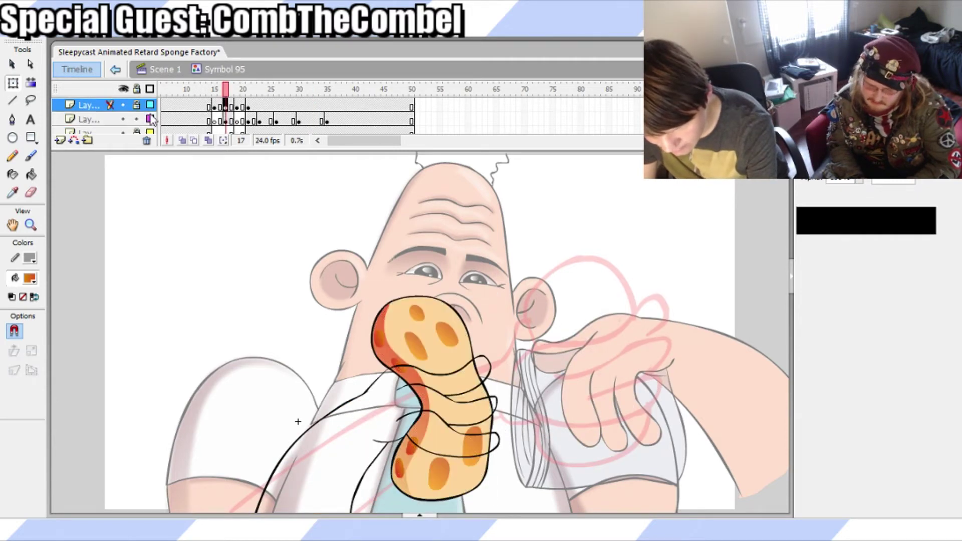
left_click(217, 106)
left_click(231, 106)
left_click(248, 106)
left_click(262, 106)
left_click(232, 106)
left_click(226, 105)
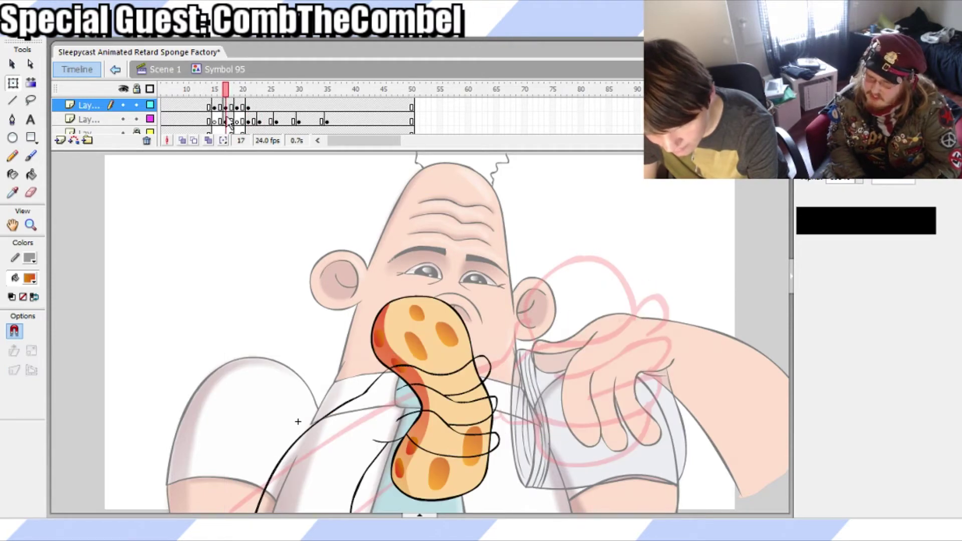
left_click(792, 280)
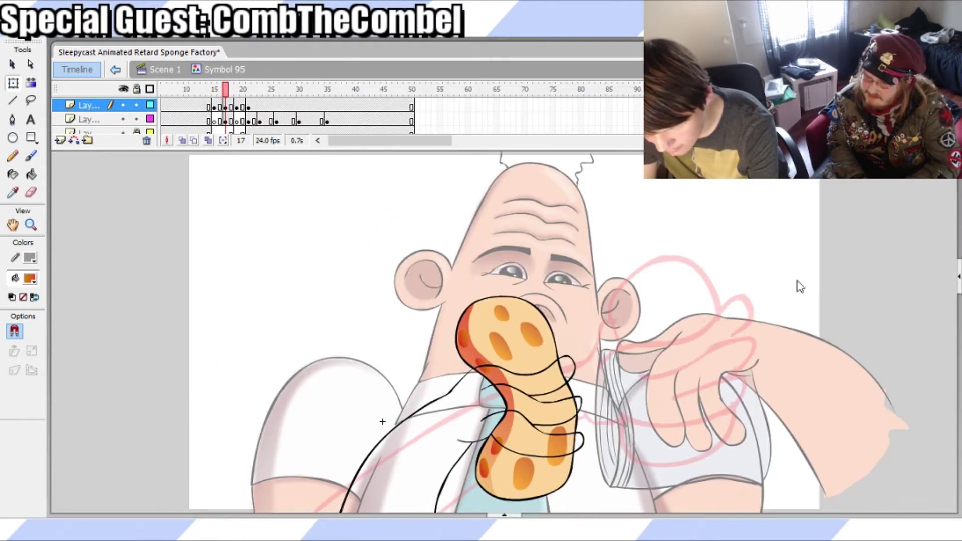
left_click(959, 268)
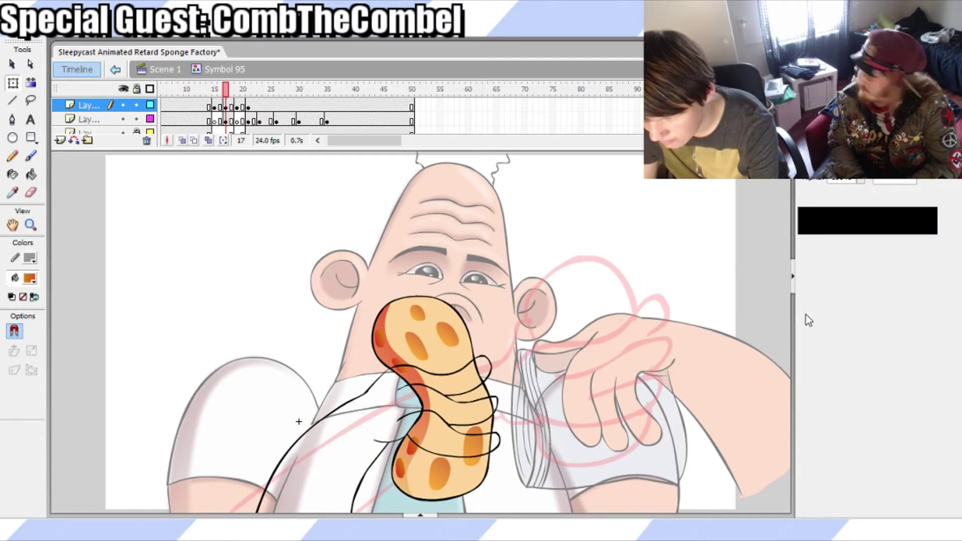
left_click(792, 280)
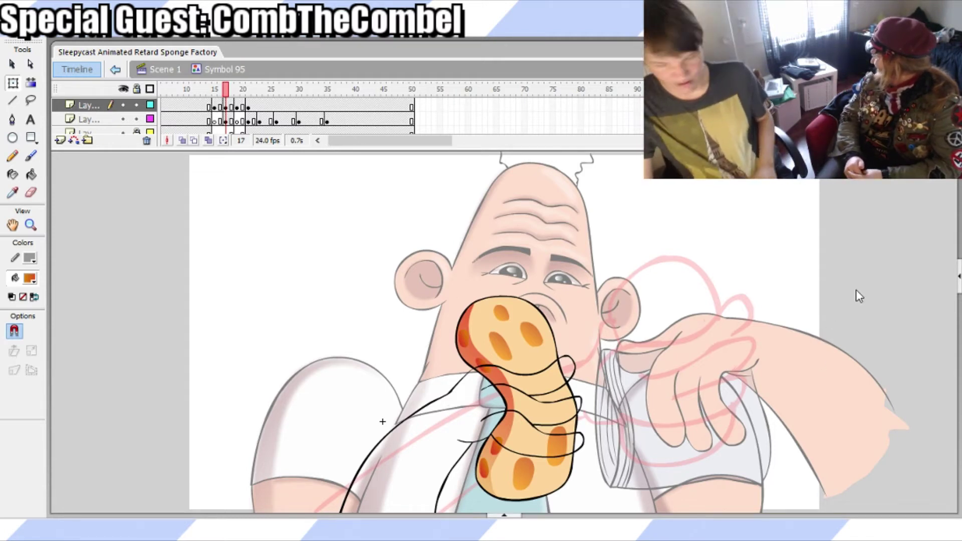
left_click(958, 275)
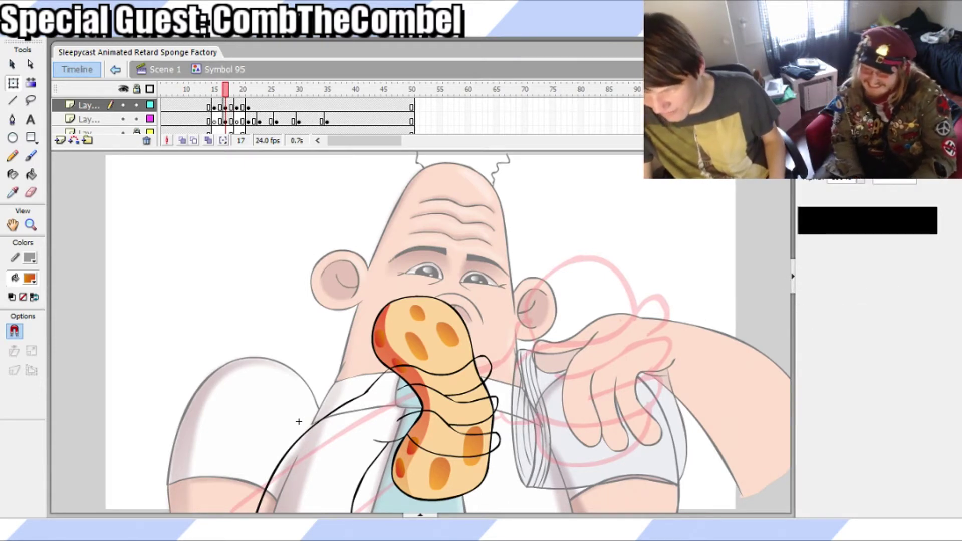
Close the open lower end of the frame 17 arm outline with a peach skin-coloured stroke and fill the arm and hand with that colour
scroll(787, 299, "down", 3)
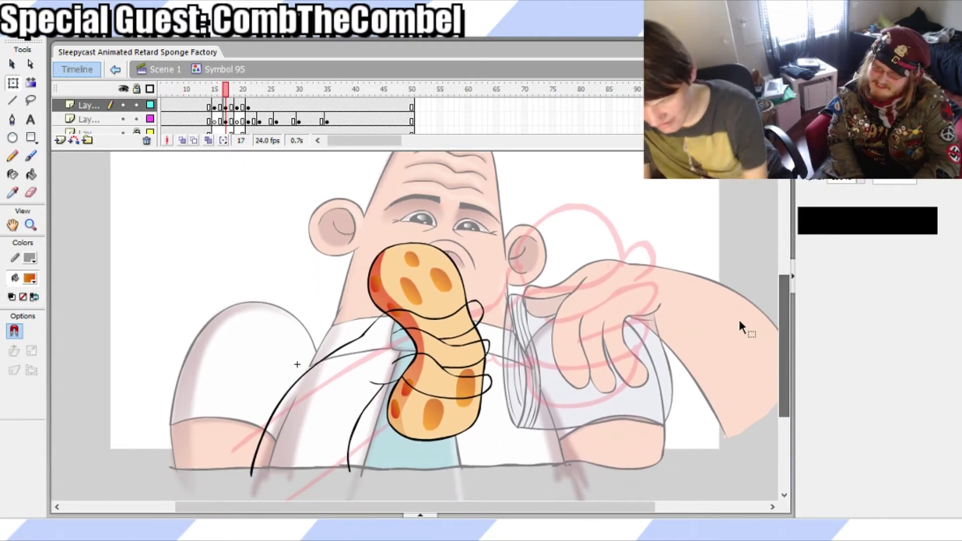
key("b")
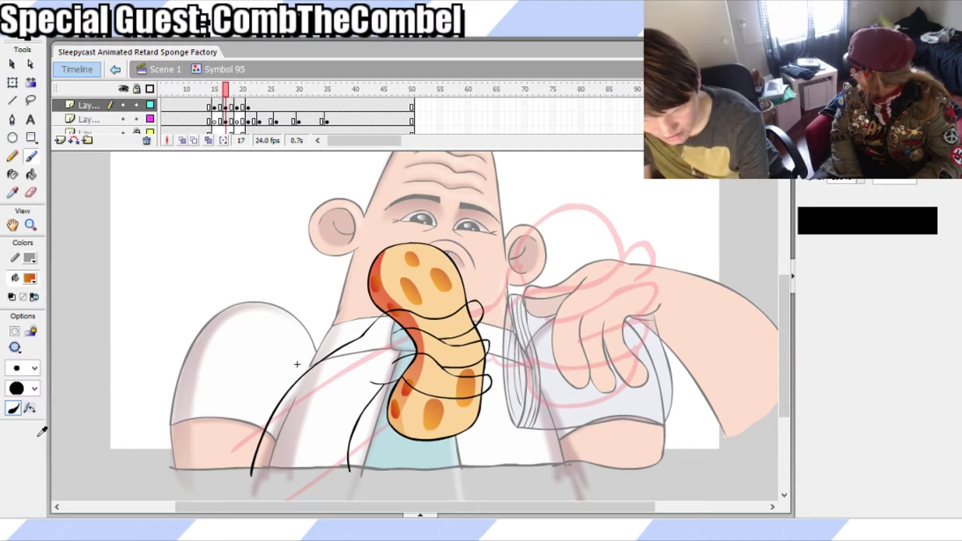
left_click(21, 430)
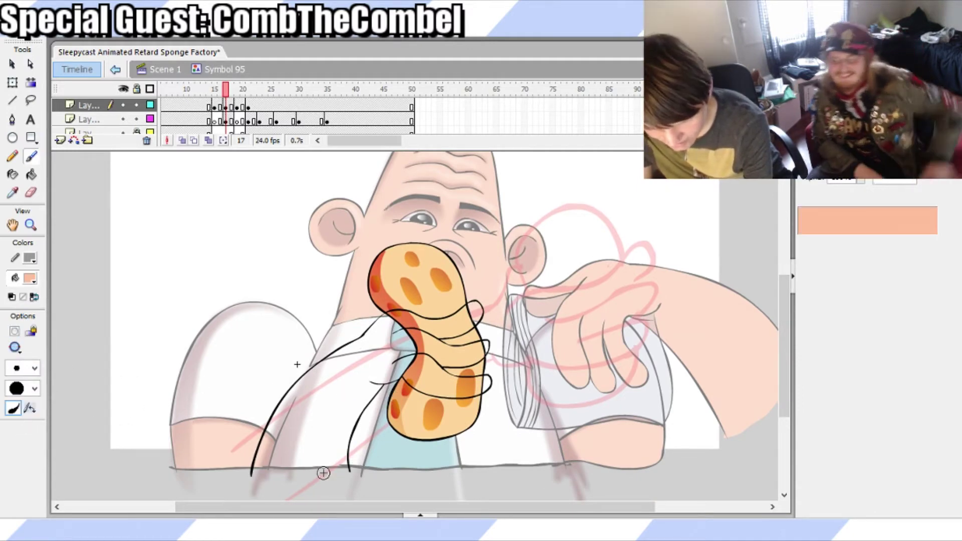
left_click_drag(251, 472, 327, 475)
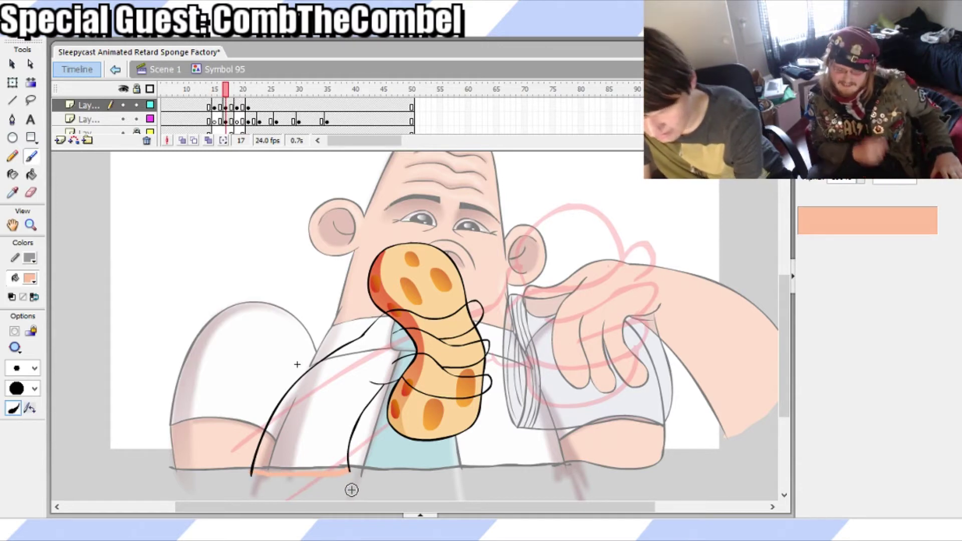
key("k")
left_click(312, 441)
key("q")
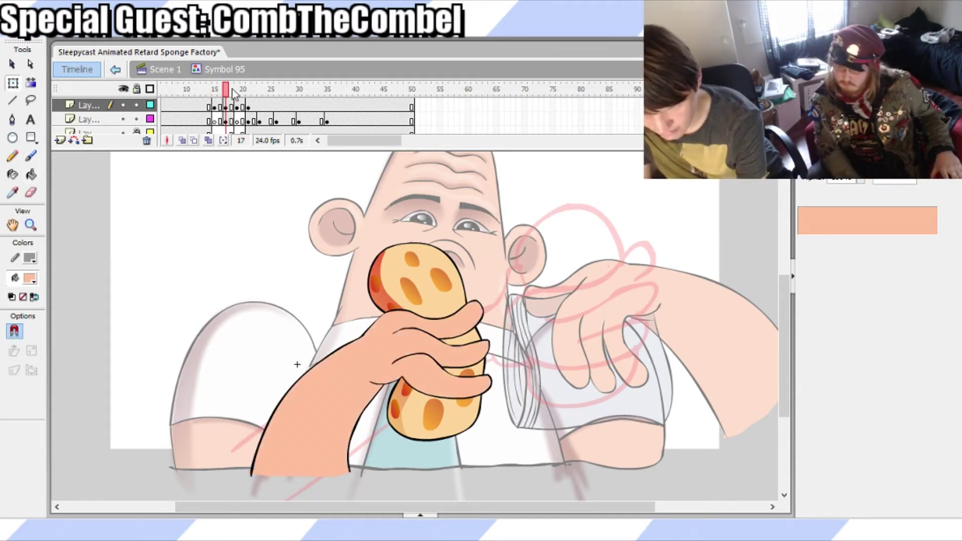
Close the lower end of the empty open hand's arm on frame 15 and fill it with the peach skin colour
left_click(220, 89)
left_click(215, 106)
left_click(275, 261)
key("b")
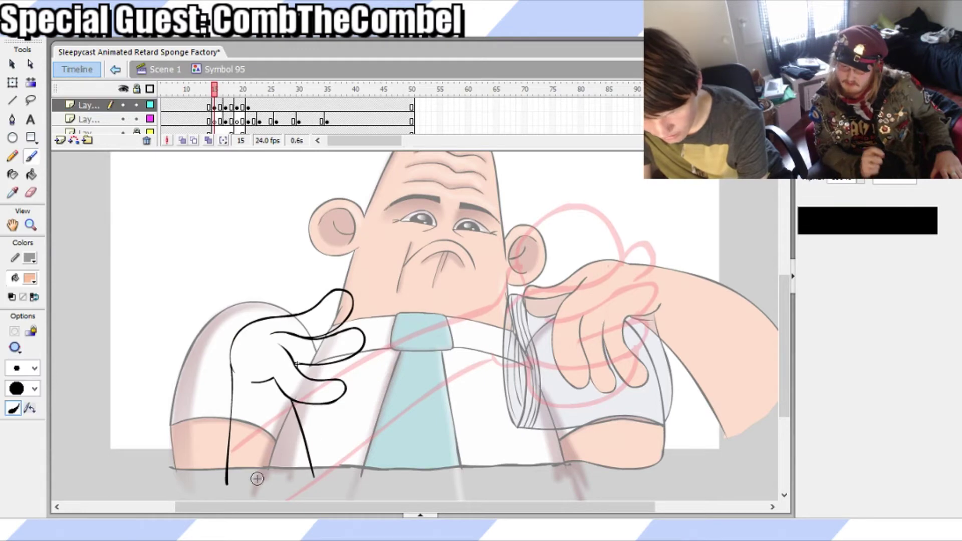
key("k")
left_click(287, 419)
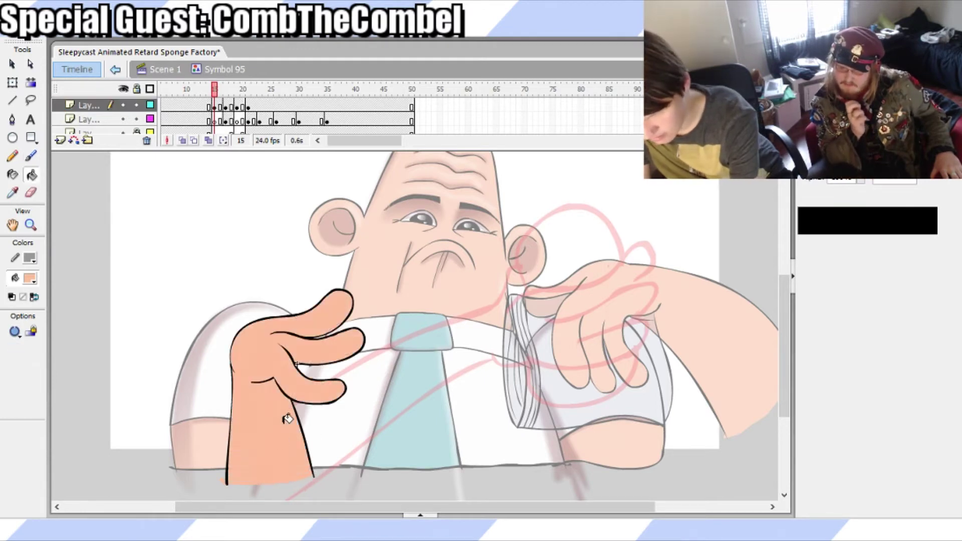
Close the lower end of the outstretched arm on frame 19 with a skin-coloured stroke and fill the arm with the same colour
left_click(239, 107)
key("b")
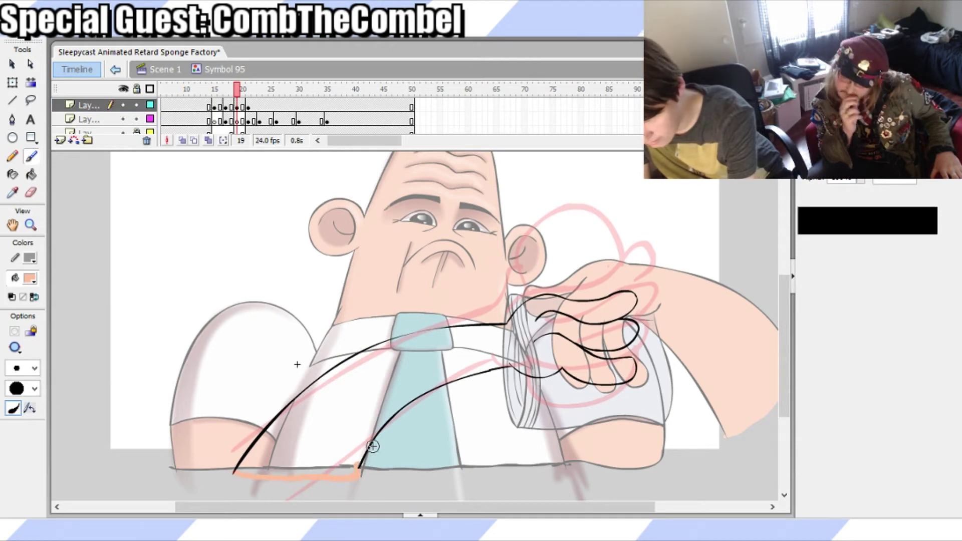
key("k")
left_click(369, 398)
Play the animation from about frame 10 to check the coloured arm, and inspect frames 17 and 15
left_click_drag(243, 89, 187, 92)
key("Return")
key("Return")
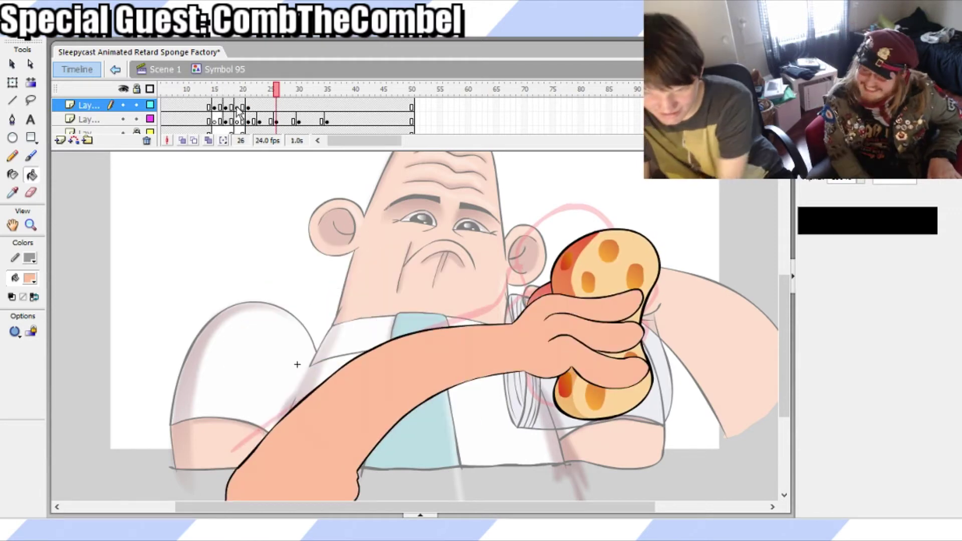
left_click(232, 107)
left_click(226, 108)
left_click(226, 121)
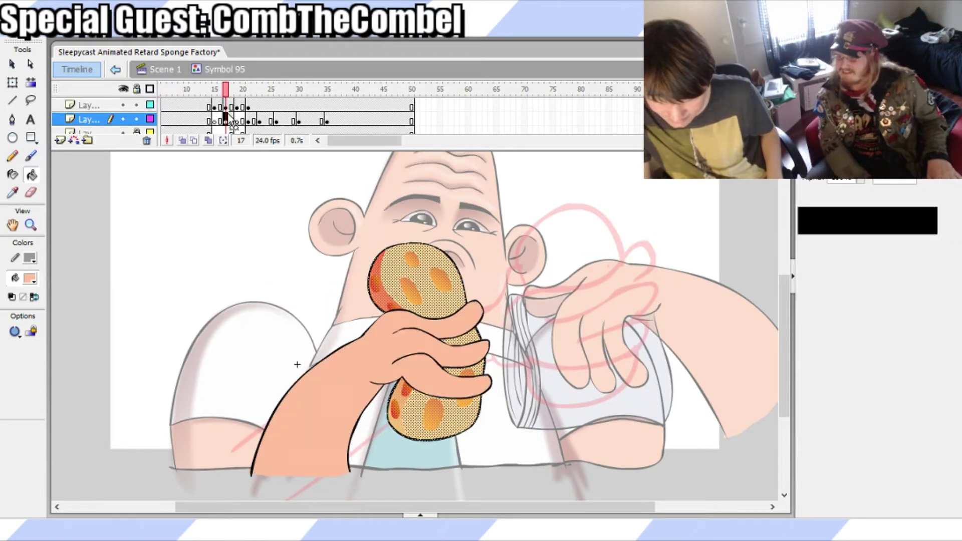
left_click(220, 120)
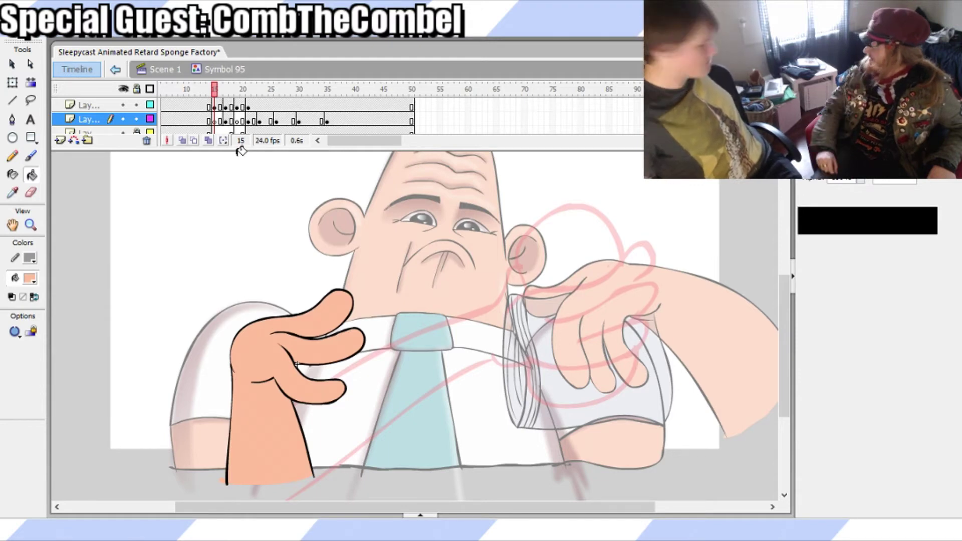
Compare the arm and sponge keyframes on both layers between frames 15 and 21
left_click(225, 122)
left_click(221, 107)
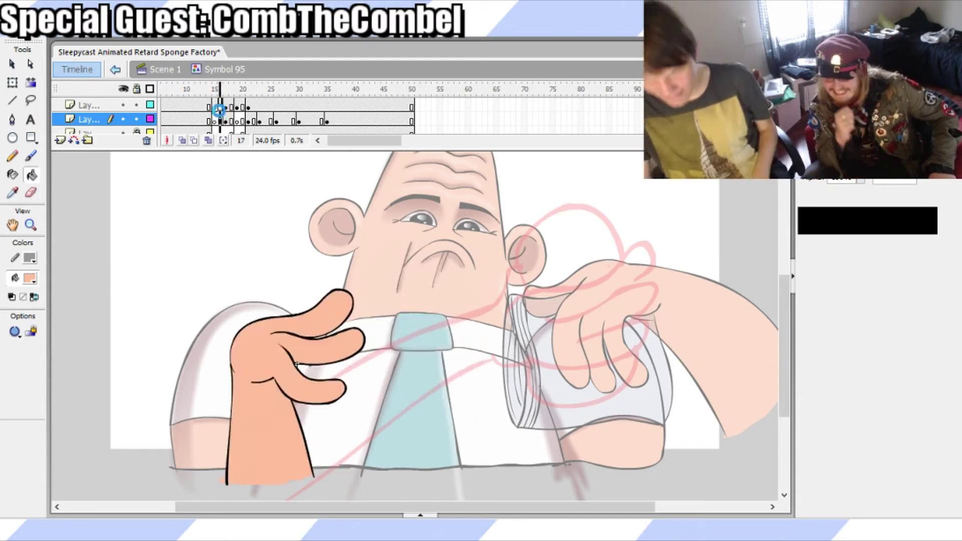
left_click(215, 107)
left_click_drag(219, 113, 255, 103)
left_click(220, 108)
left_click(215, 120)
left_click_drag(199, 96, 216, 97)
left_click(226, 120)
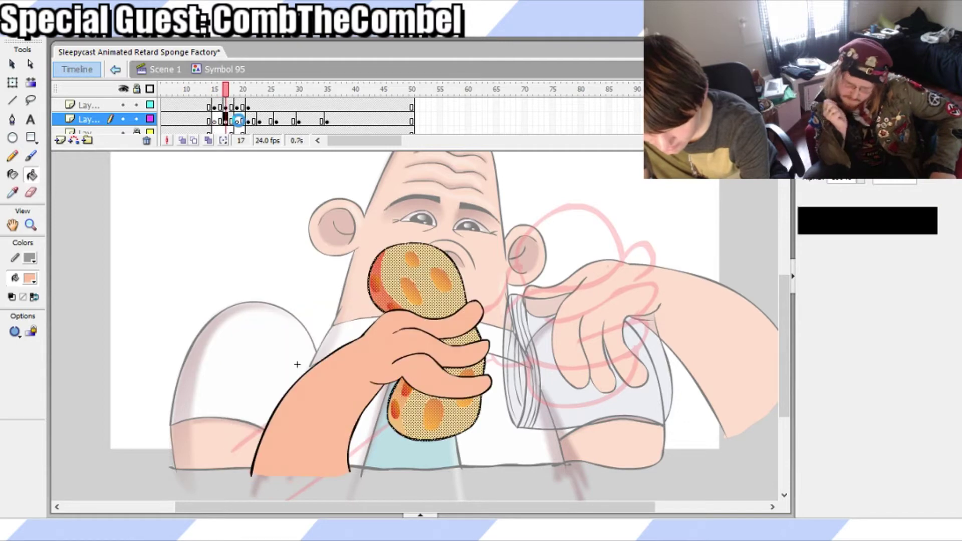
left_click(238, 121)
left_click(248, 121)
left_click(249, 107)
left_click(238, 104)
left_click_drag(240, 106, 221, 121)
left_click(247, 109)
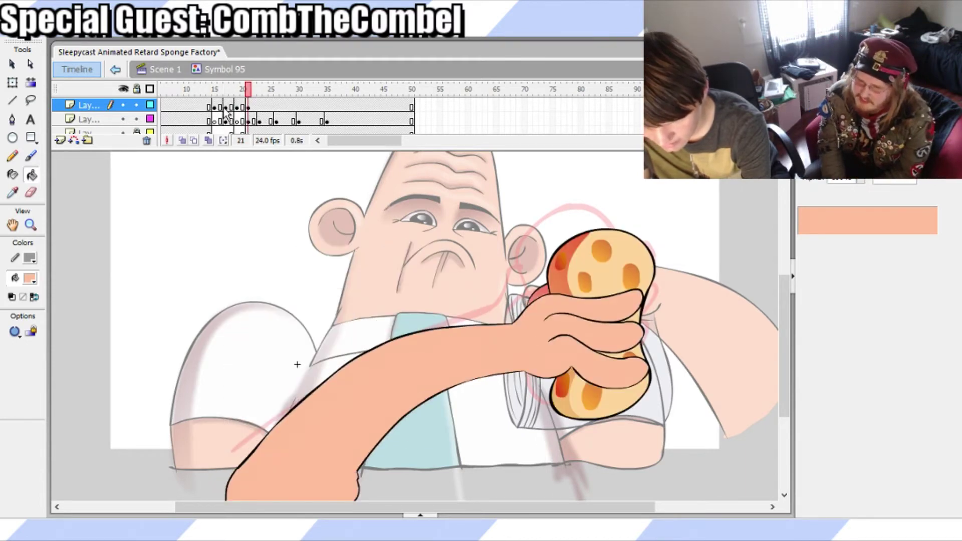
Select the sponge on frame 18 and squash it slightly in height, keeping it centred in the hand
left_click(226, 108)
left_click(231, 121)
key("q")
left_click(432, 257)
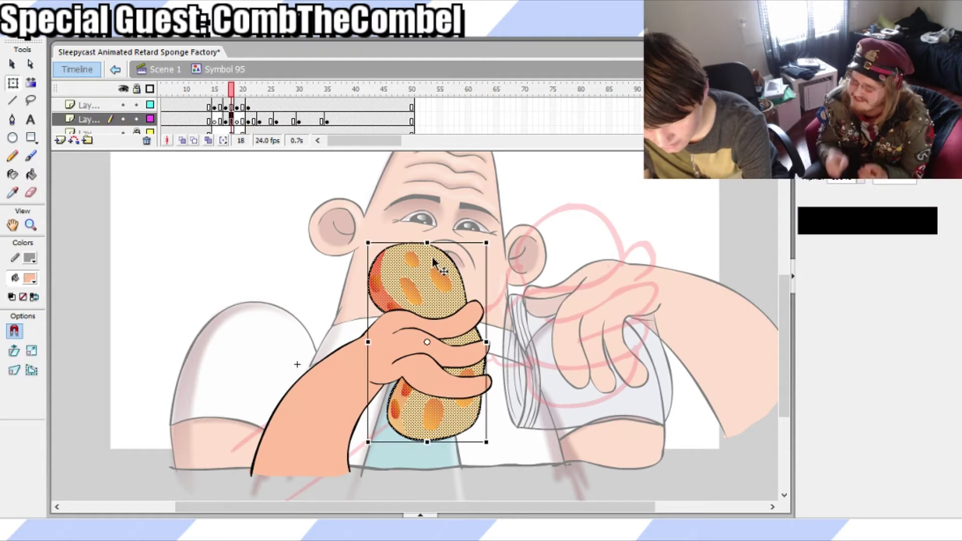
left_click_drag(427, 243, 431, 250)
key("shift+Up")
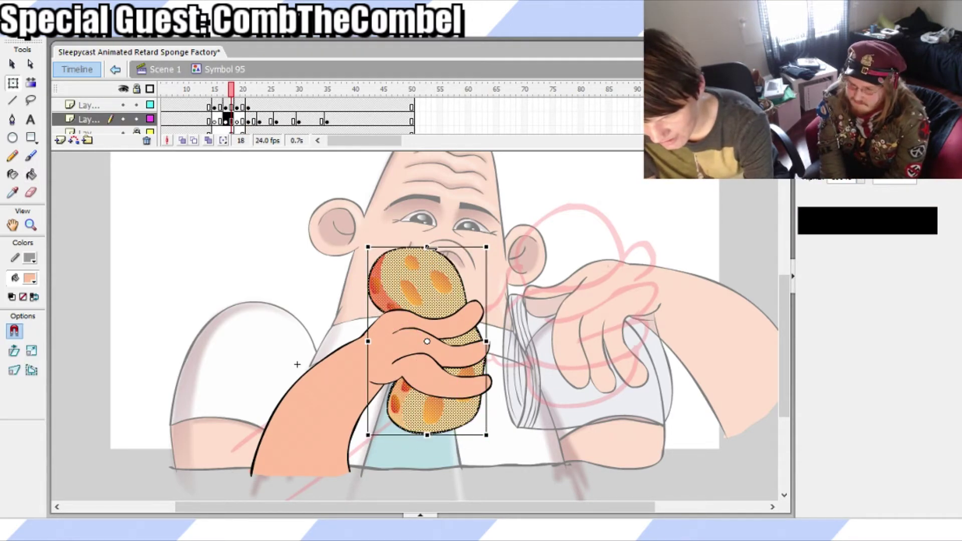
left_click(558, 312)
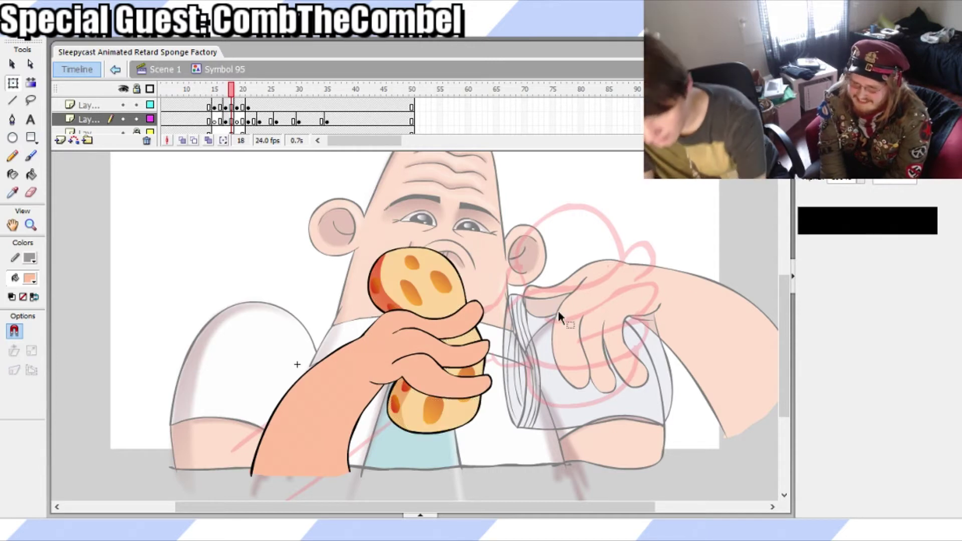
Play the animation from before frame 15 to frame 26 to review the squashed sponge, and return to frame 15
mouse_move(215, 92)
left_mouse_down()
mouse_move(264, 103)
mouse_move(199, 103)
left_mouse_up()
key("Return")
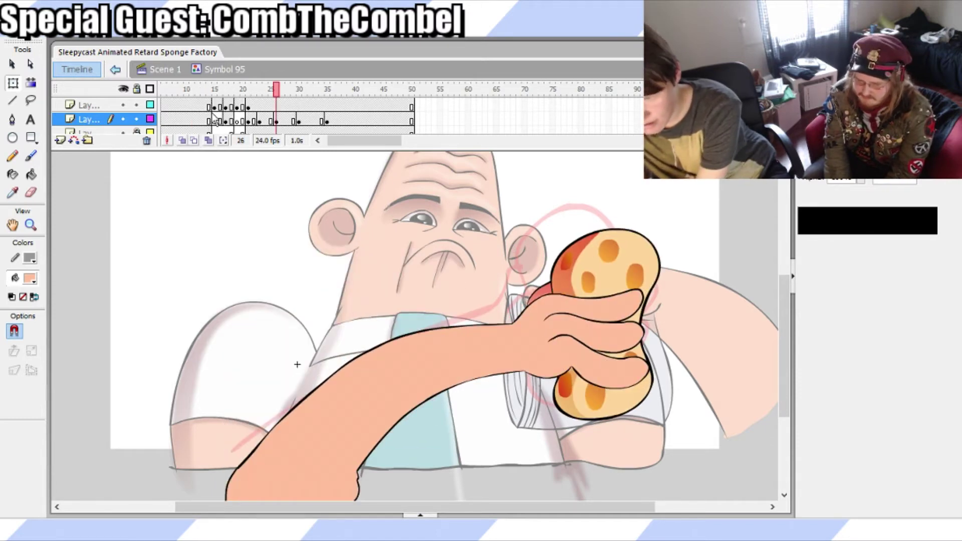
left_click(231, 109)
left_click(250, 117)
left_click(264, 118)
left_click(214, 92)
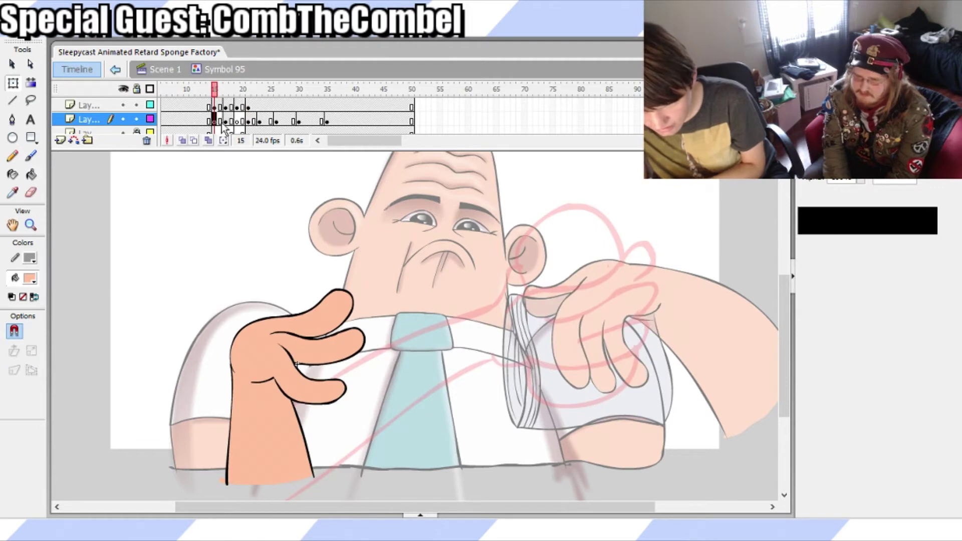
Turn on onion skinning and narrow its range to the frames around frame 15
left_click(182, 141)
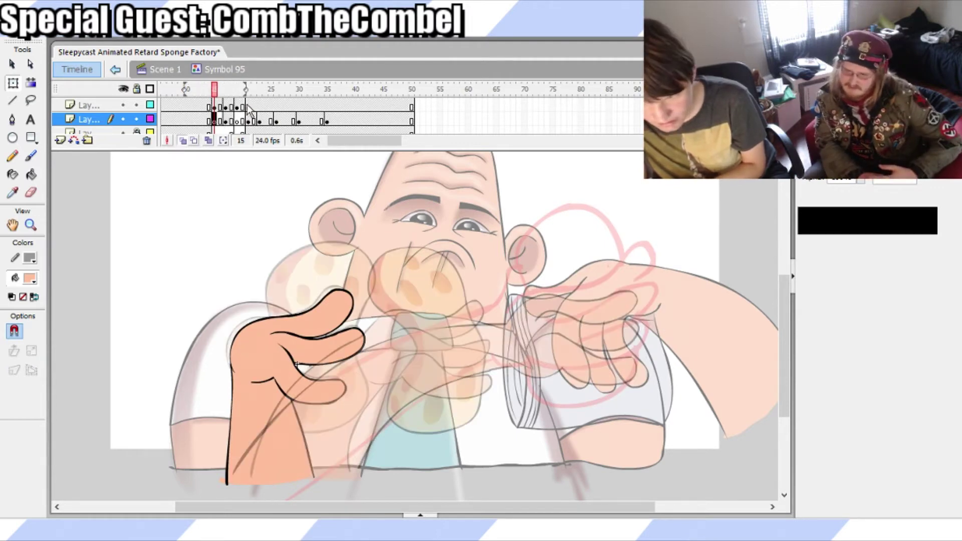
left_click_drag(184, 89, 230, 90)
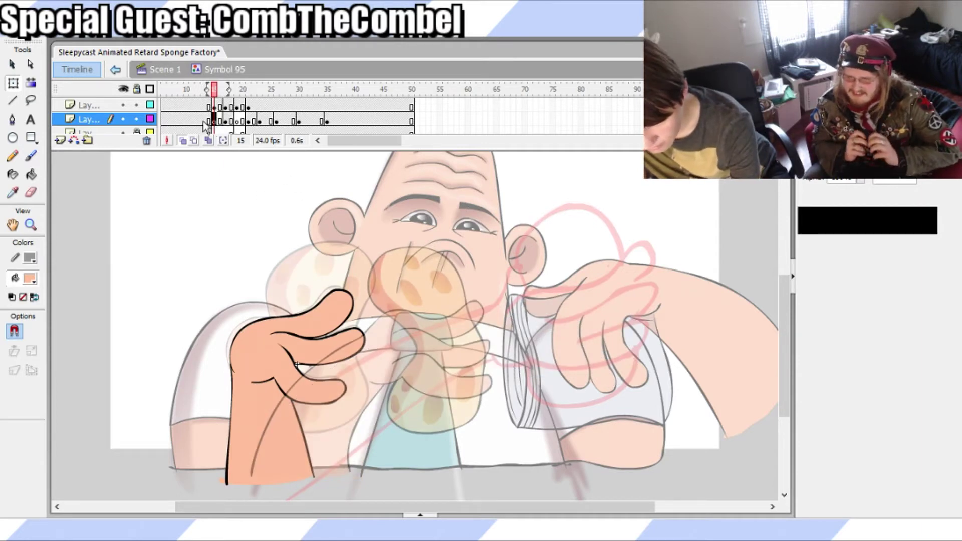
left_click(214, 107)
Delete the skin-coloured fill of the hand and forearm on frame 15, keeping the black outlines
left_click(430, 362)
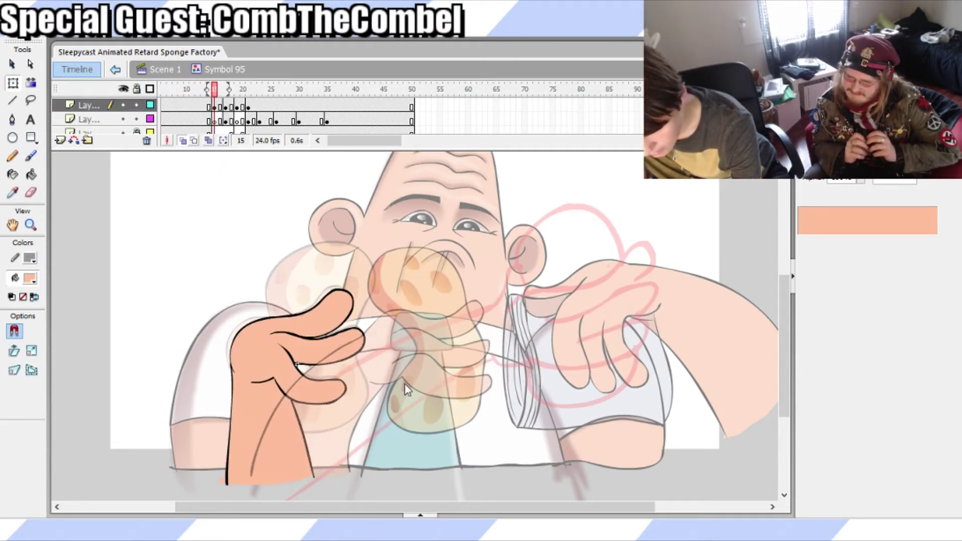
left_click(384, 411)
left_click(290, 441)
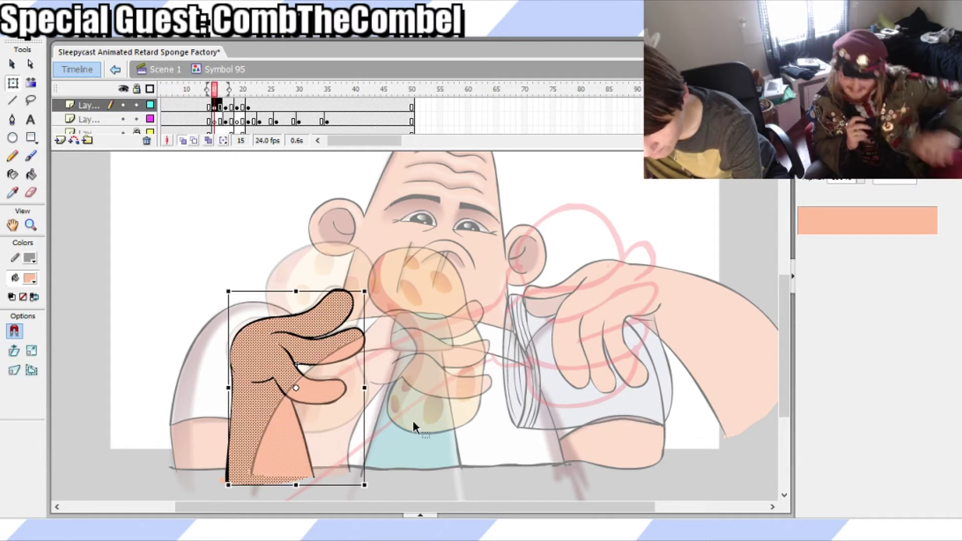
key("Delete")
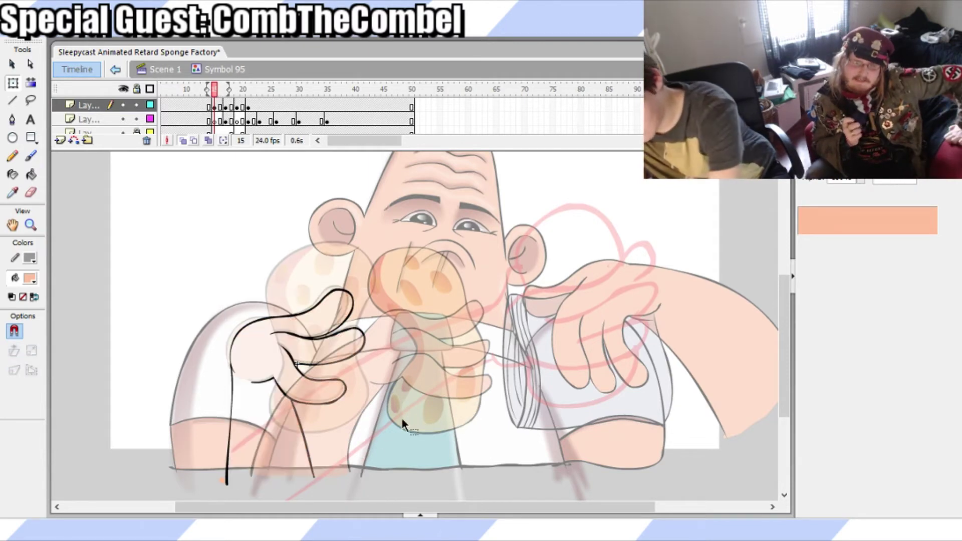
Lasso the two forearm outlines below the hand on frame 15 and cut them from the hand layer
key("z")
left_click(298, 404)
key("l")
left_click(429, 312)
left_click(429, 312)
mouse_move(390, 306)
left_mouse_down()
mouse_move(356, 321)
mouse_move(323, 299)
mouse_move(306, 269)
left_mouse_up()
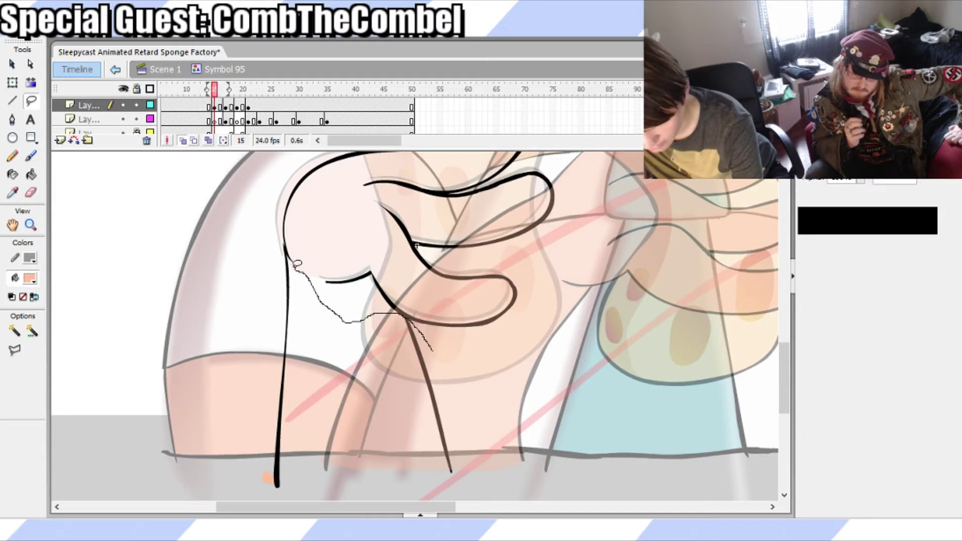
mouse_move(280, 235)
left_mouse_down()
mouse_move(241, 443)
mouse_move(262, 493)
mouse_move(421, 498)
mouse_move(492, 473)
mouse_move(485, 384)
mouse_move(458, 344)
left_mouse_up()
key("q")
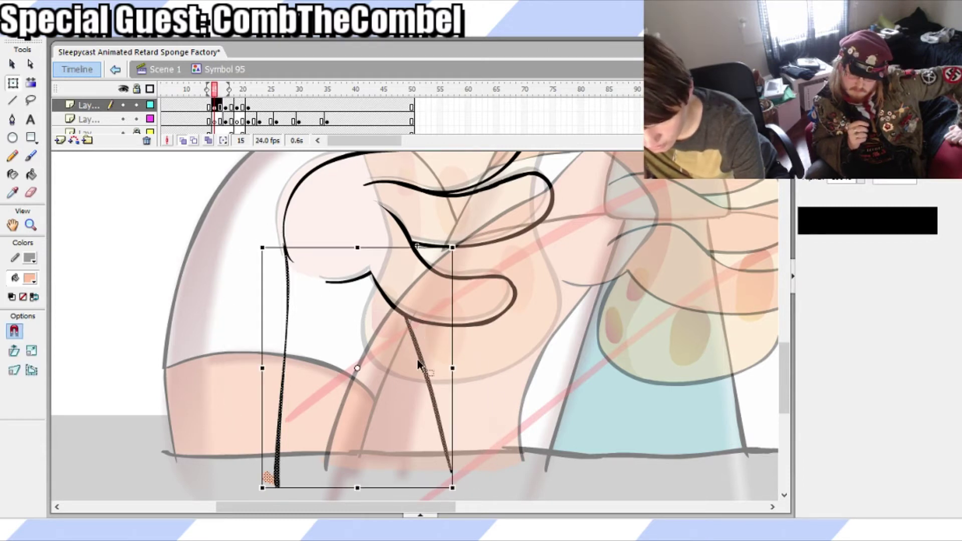
left_click_drag(434, 382, 367, 421)
key("ctrl+z")
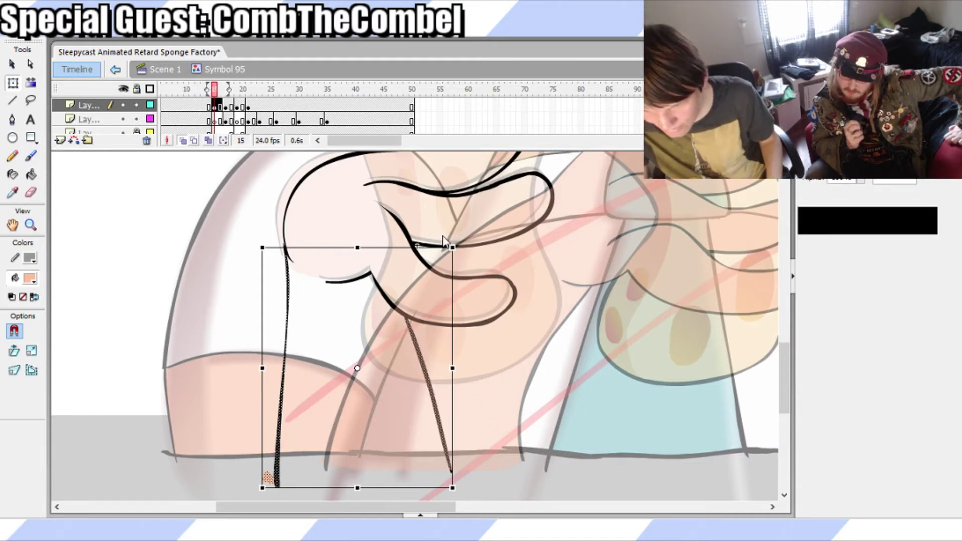
key("Delete")
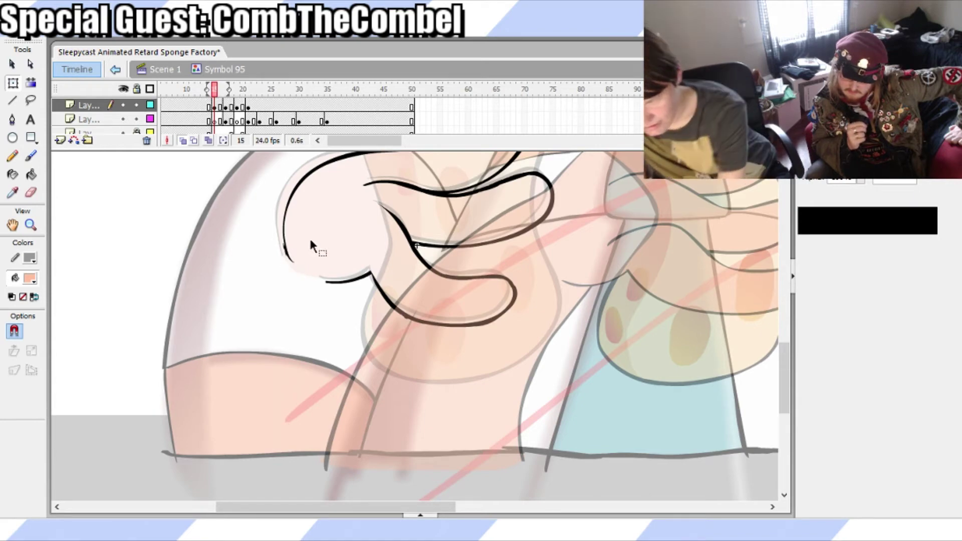
Insert a blank keyframe at frame 17 on the forearm layer beneath the hand and sponge layers
left_click(215, 107)
left_click(215, 121)
left_click(214, 108)
left_click(204, 107)
left_click(214, 107)
left_click(214, 121)
left_click(214, 131)
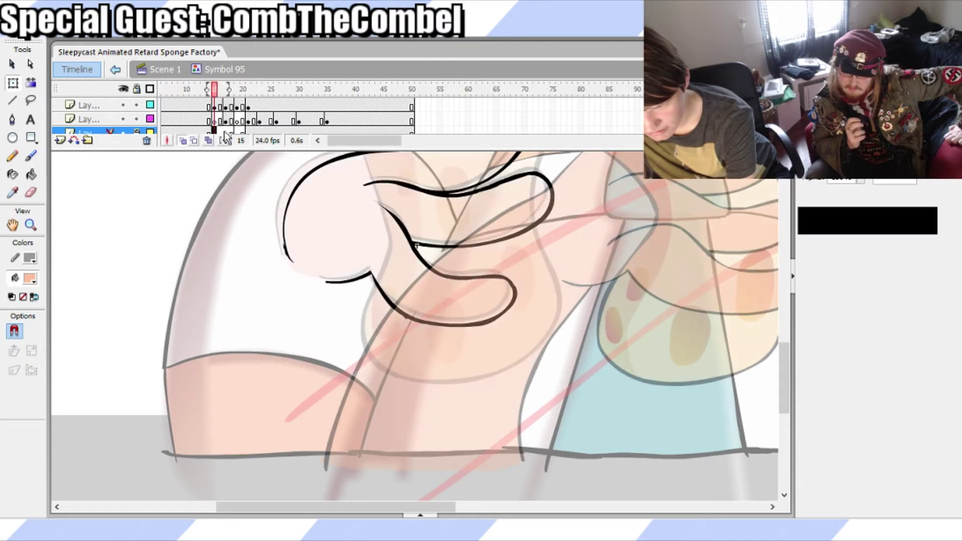
scroll(346, 116, "down", 1)
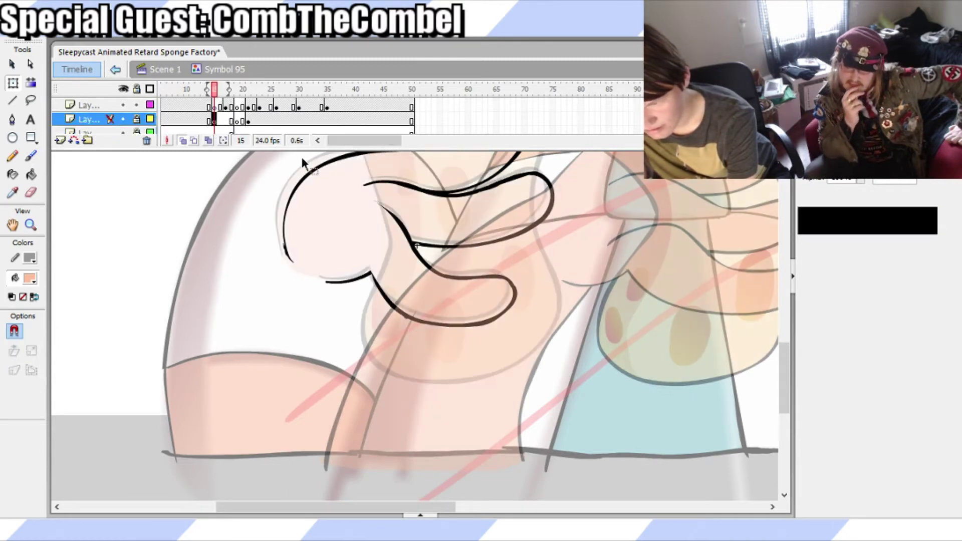
left_click(226, 121)
left_click(220, 121)
left_click(225, 121)
key("F7")
Unlock the forearm layer, paste the cut forearm outlines in place on its frame 15, and save the file
left_click(214, 122)
left_click(203, 121)
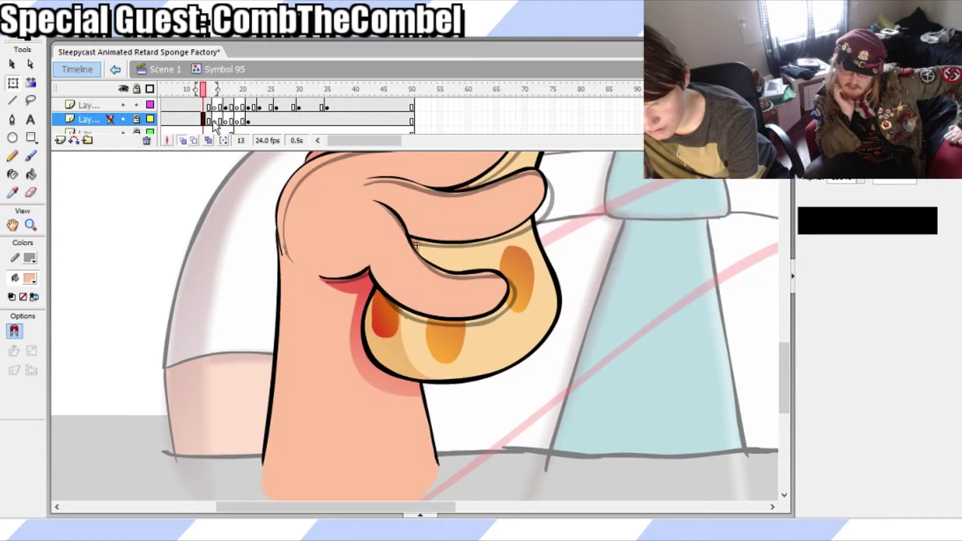
left_click(214, 122)
left_click(243, 262)
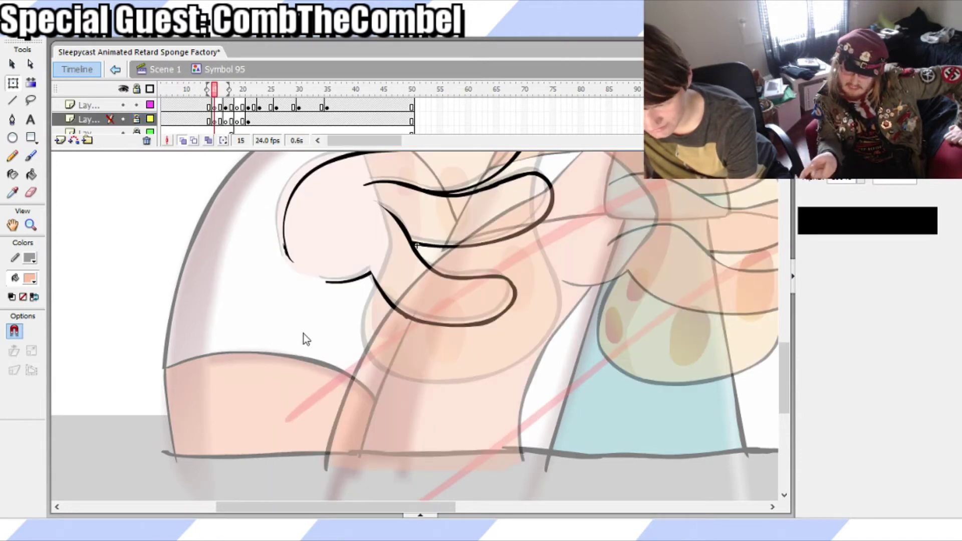
left_click(137, 119)
left_click(230, 123)
left_click(215, 106)
left_click(215, 120)
left_click(220, 246)
key("ctrl+shift+v")
left_click(199, 280)
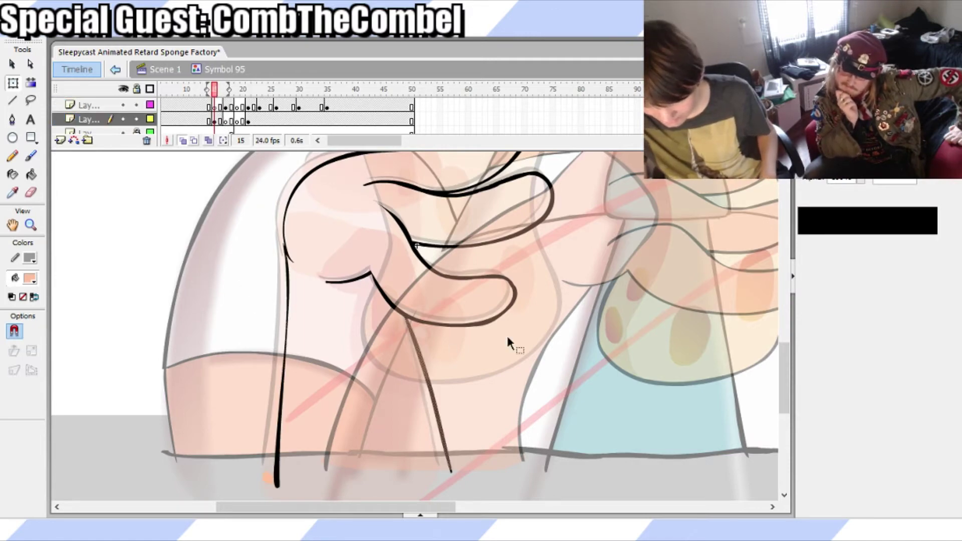
mouse_move(785, 373)
left_mouse_down()
mouse_move(782, 342)
mouse_move(783, 357)
left_mouse_up()
key("ctrl+s")
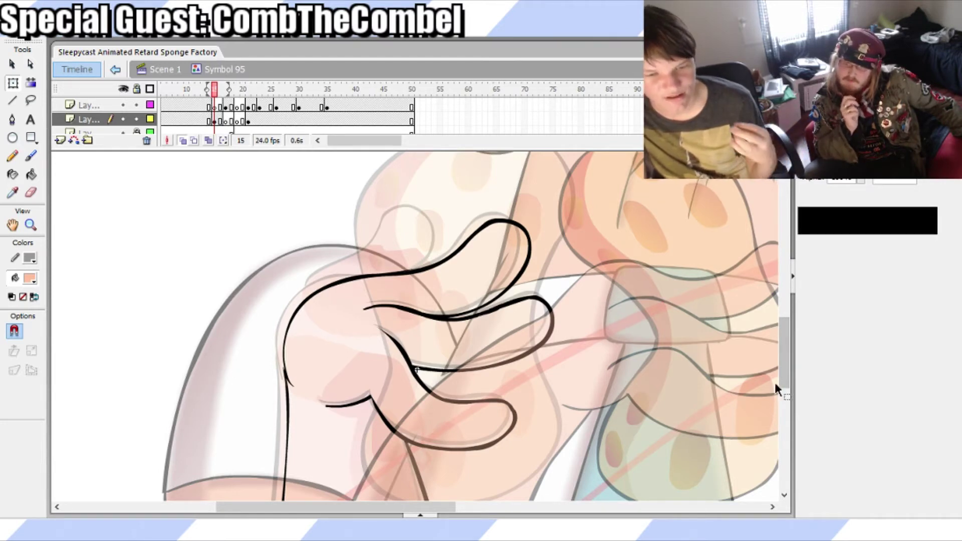
Return to the hand layer on frame 15 with the Brush tool ready, and save the file
left_click(552, 335)
left_click(565, 323)
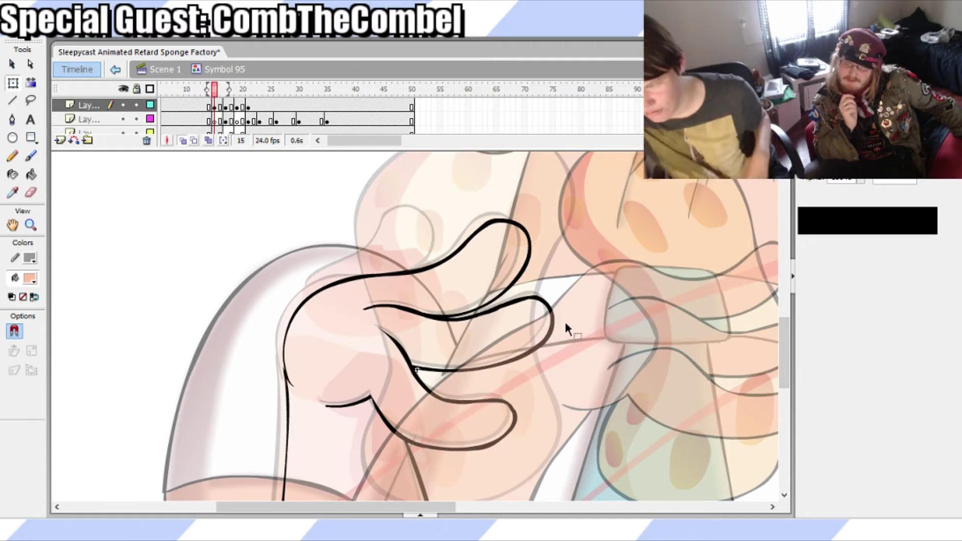
left_click(553, 318)
left_click(573, 307)
key("b")
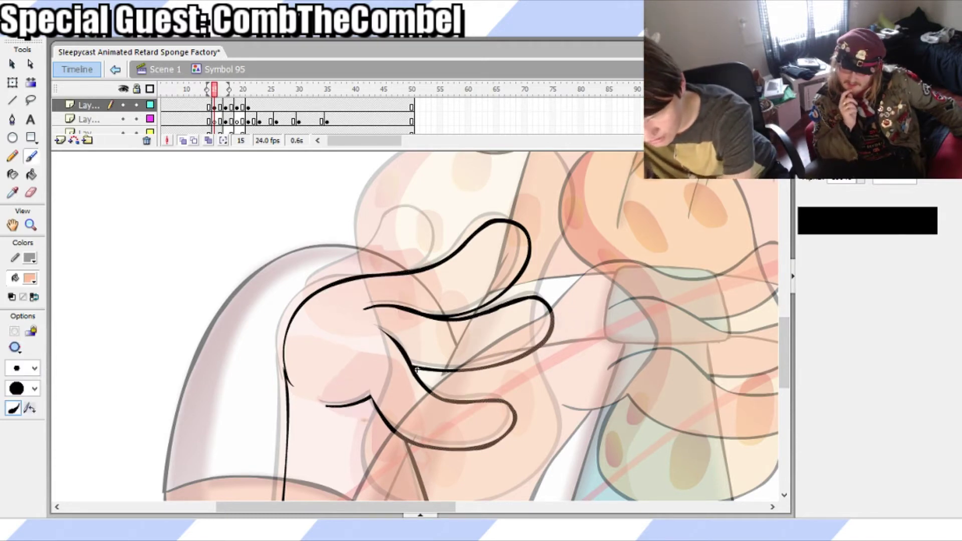
left_click(215, 105)
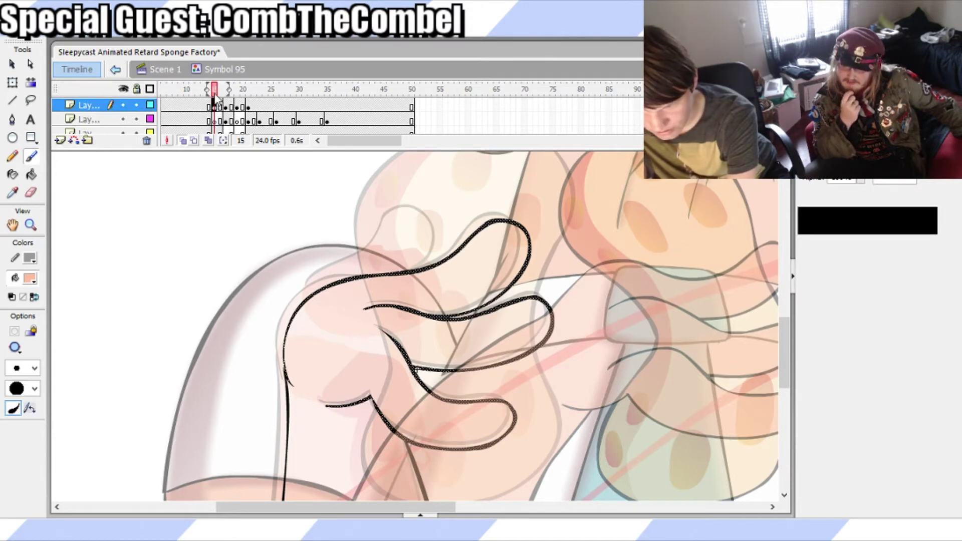
key("ctrl+s")
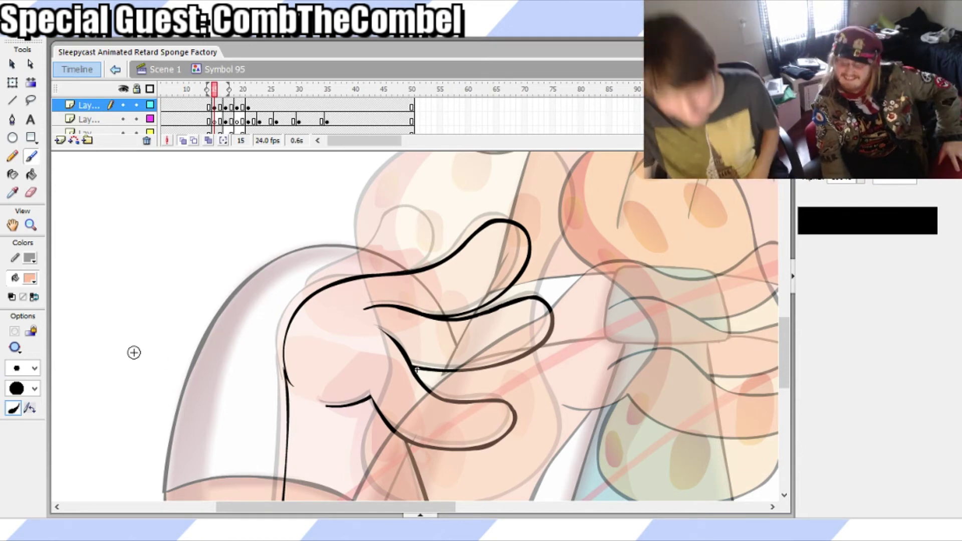
Sample the red-to-skin gradient of the palm's shadow on frame 13 as the fill colour
left_click(43, 430)
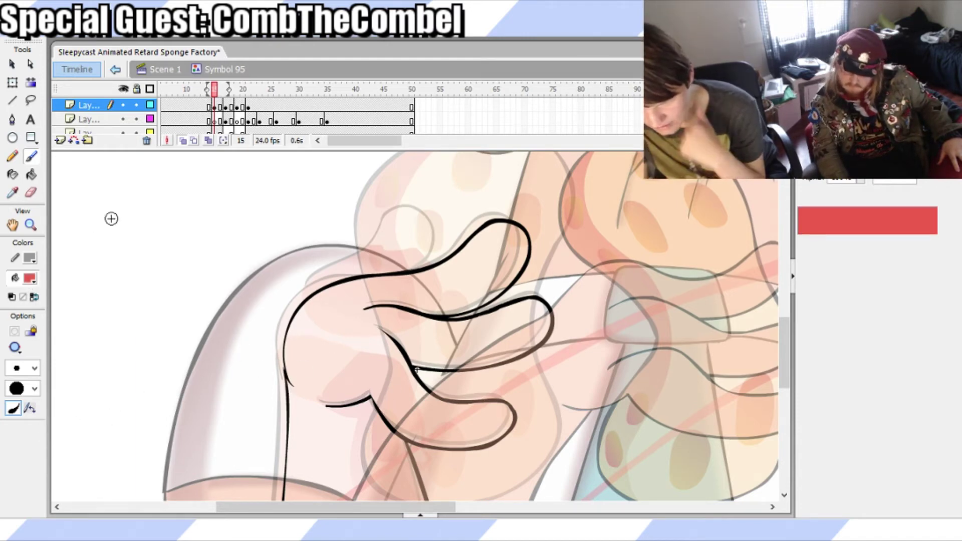
left_click_drag(210, 91, 203, 92)
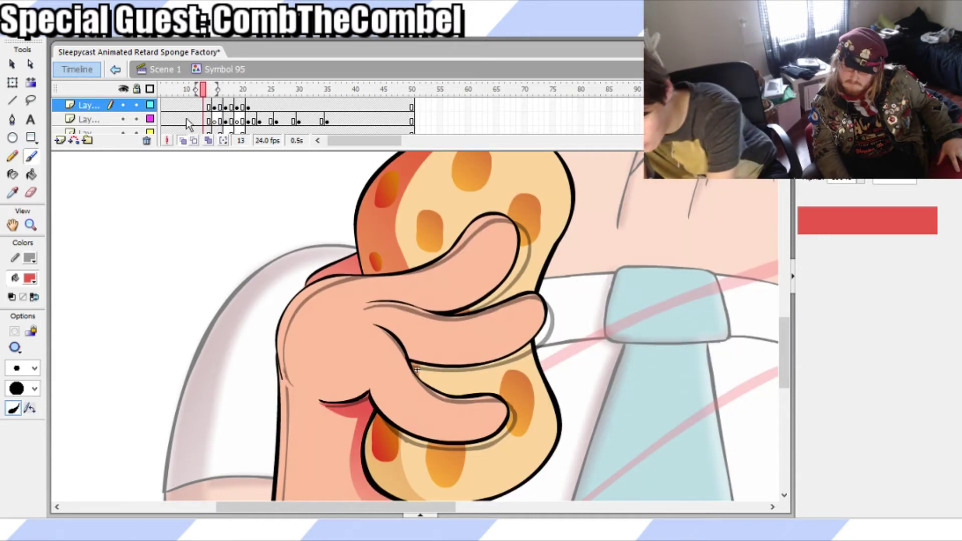
key("i")
left_click(366, 405)
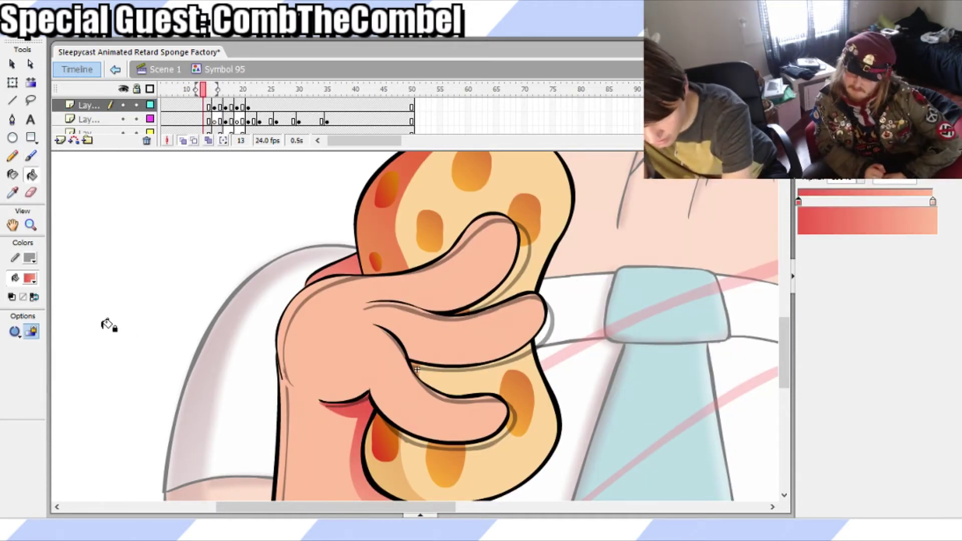
Try to brush the shadow's edge beneath the palm crease on frame 15, and undo the stroke
left_click(214, 106)
left_click(215, 89)
key("b")
left_click_drag(325, 406, 370, 423)
key("ctrl+z")
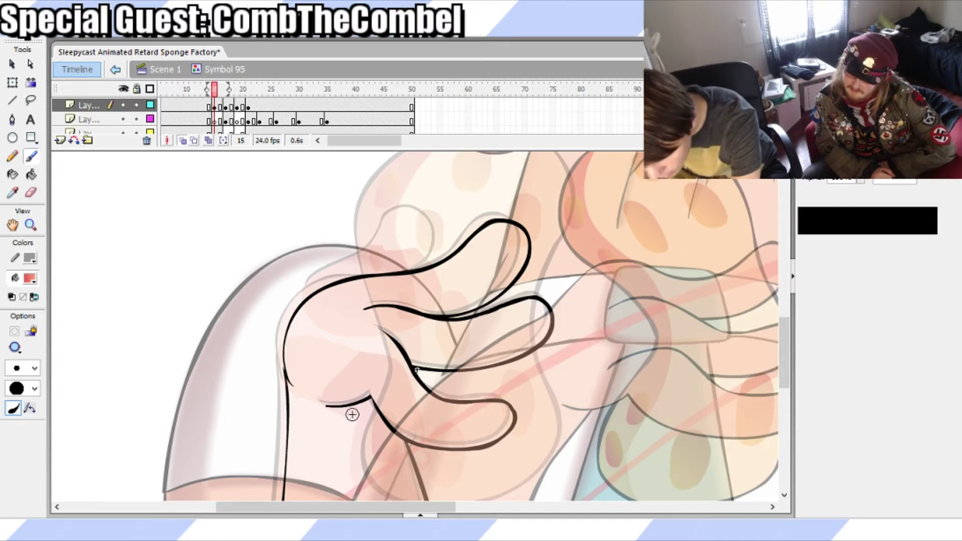
Compare the hand and its forearm shadow on frame 13 with the outlines on frame 15
left_click(203, 105)
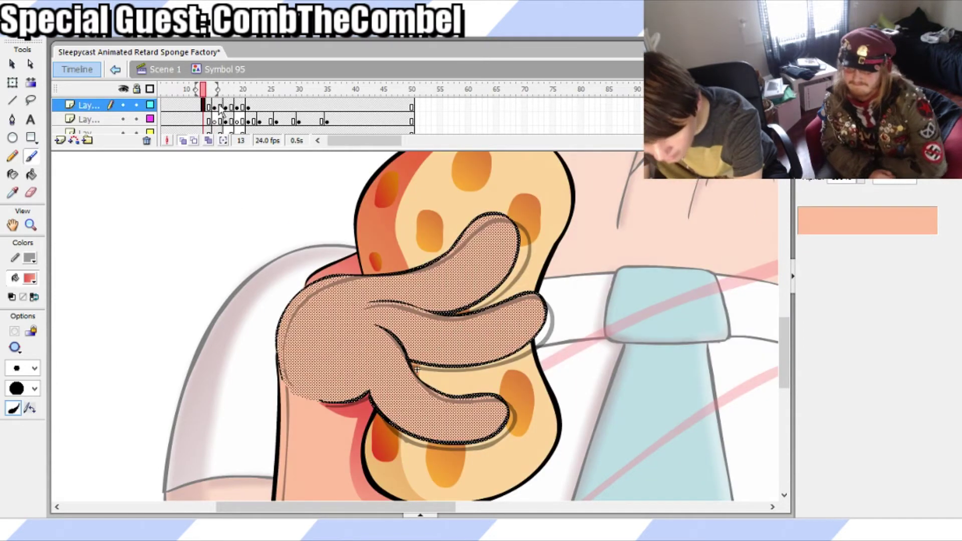
left_click(216, 106)
key("Escape")
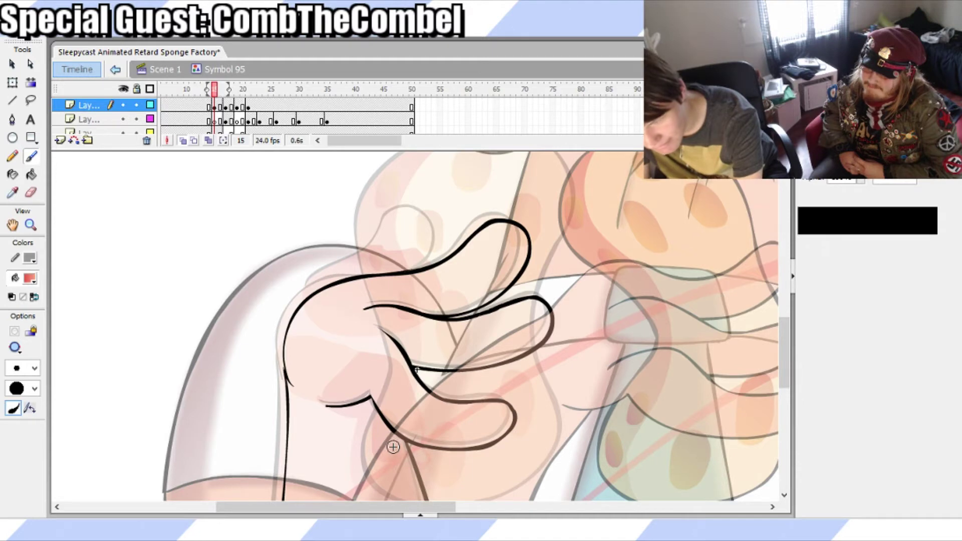
left_click(334, 405)
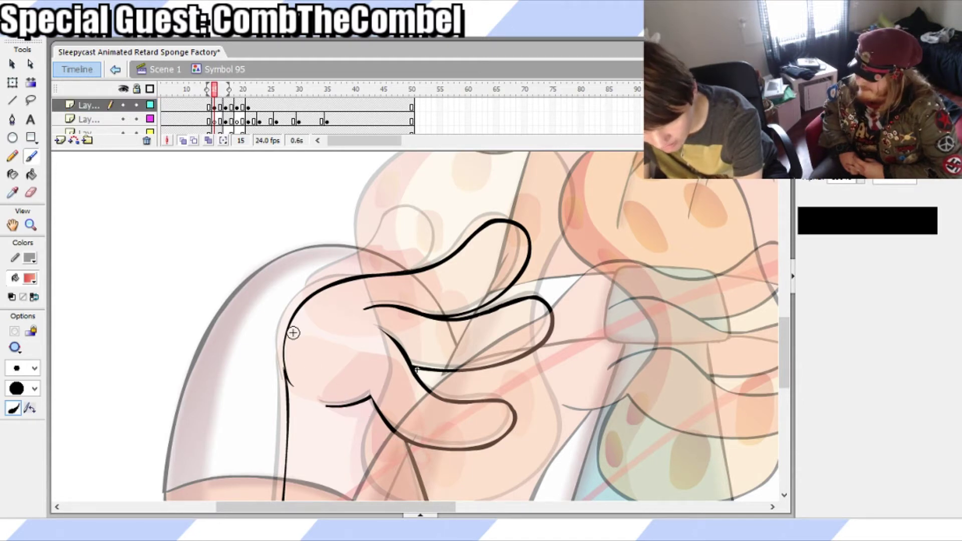
left_click(203, 106)
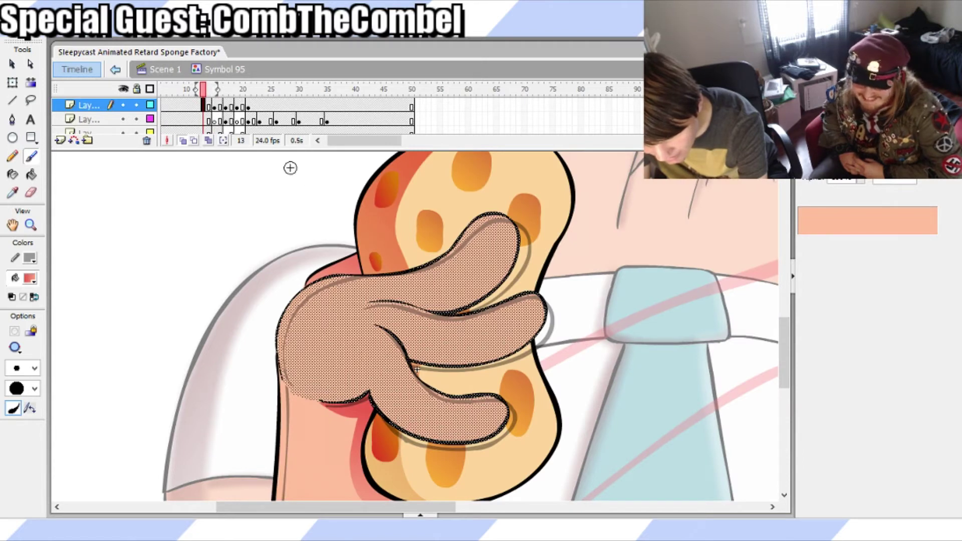
left_click_drag(785, 341, 792, 356)
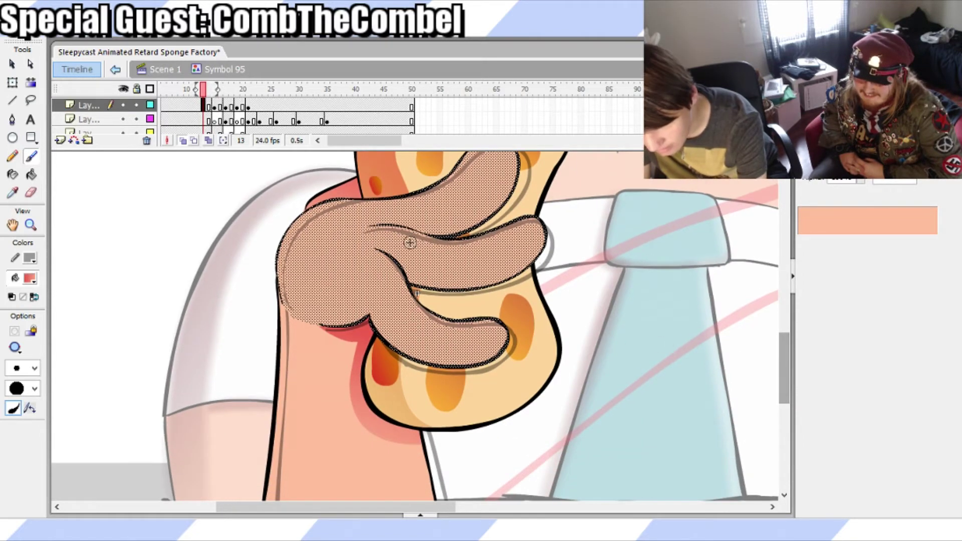
left_click(218, 110)
key("comma")
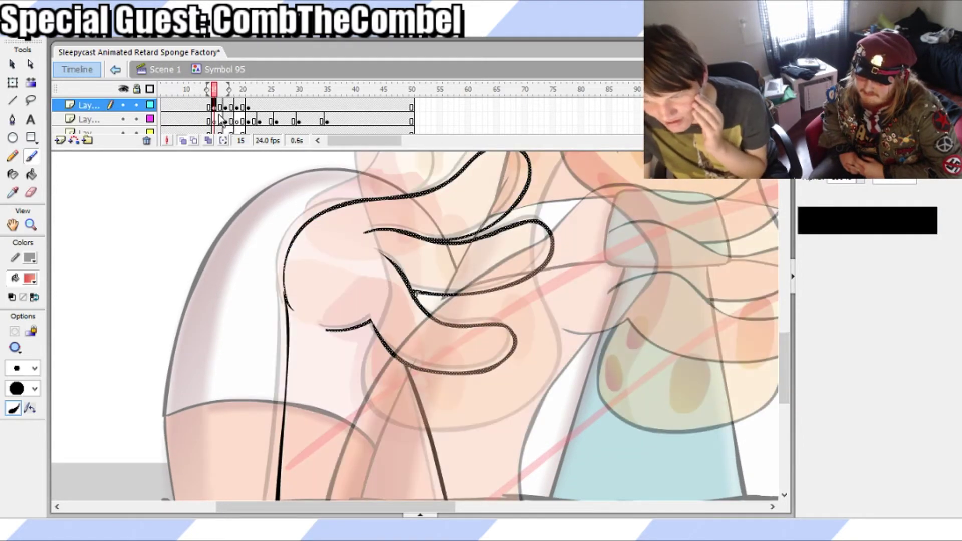
left_click(217, 94)
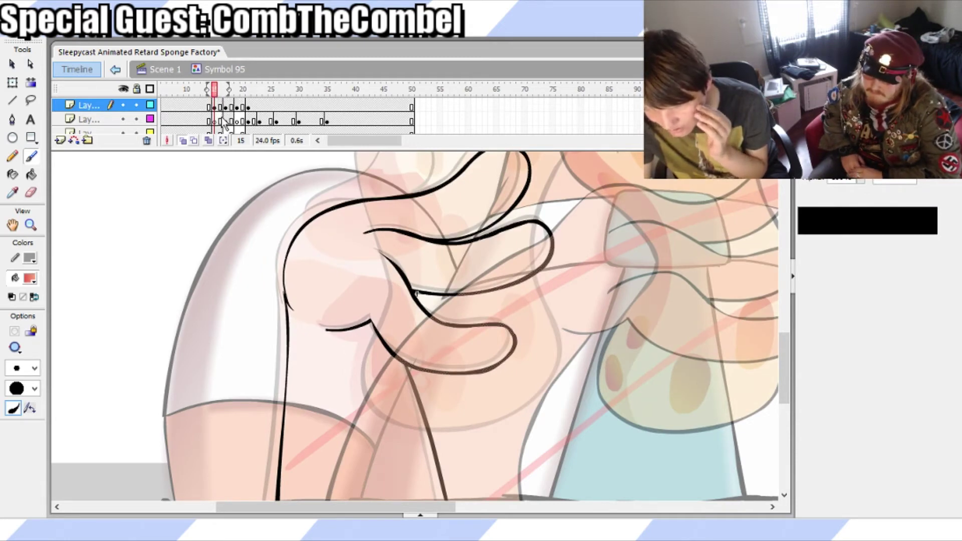
Brush the red shadow edge on frame 15 from the palm crease down to the forearm's inner outline, redoing unsatisfactory strokes
left_click(215, 107)
left_click(216, 122)
left_click(215, 106)
left_click(216, 93)
left_click_drag(318, 318, 349, 351)
key("ctrl+z")
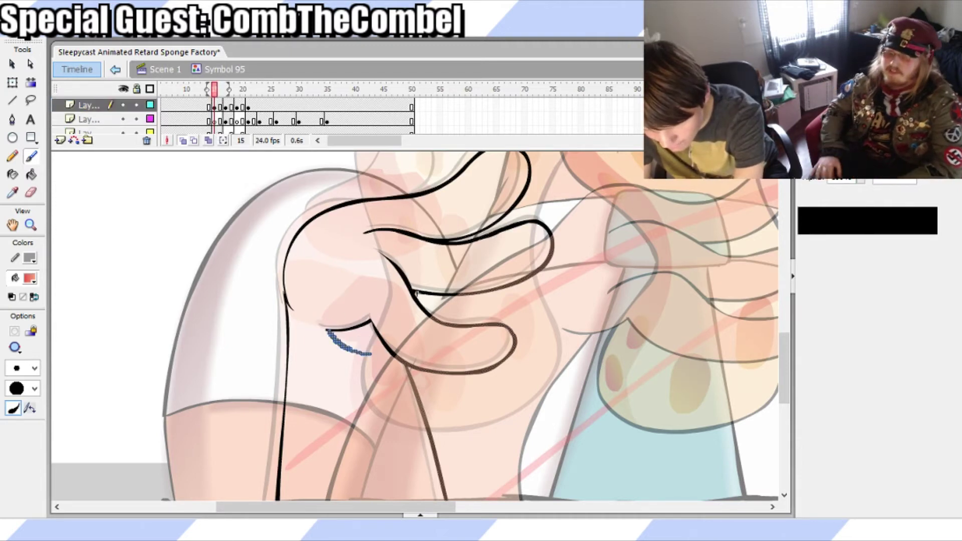
mouse_move(372, 354)
left_mouse_down()
mouse_move(385, 398)
mouse_move(411, 418)
left_mouse_up()
key("ctrl+z")
mouse_move(354, 350)
left_mouse_down()
mouse_move(328, 330)
mouse_move(369, 355)
mouse_move(389, 412)
mouse_move(412, 418)
left_mouse_up()
key("ctrl+z")
left_click_drag(355, 347, 328, 330)
key("ctrl+z")
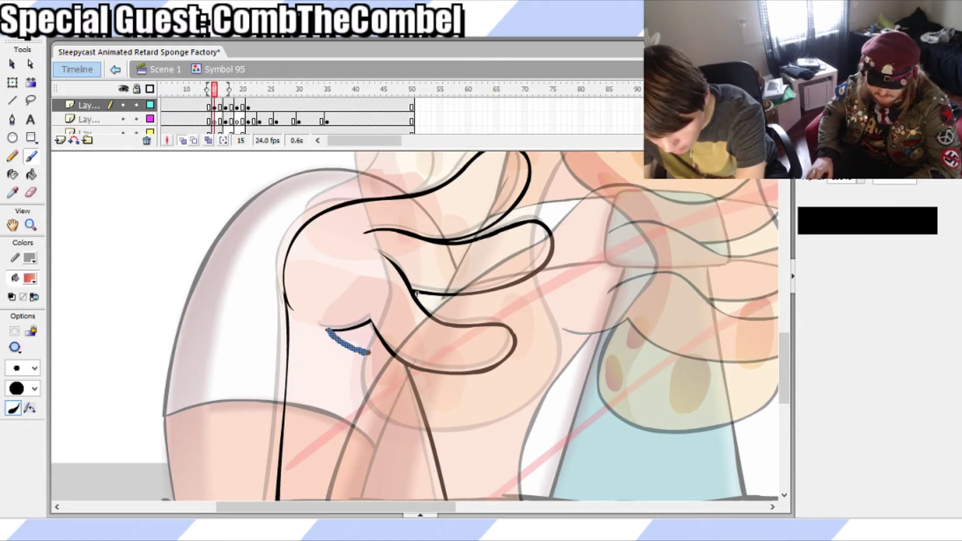
mouse_move(373, 369)
left_mouse_down()
mouse_move(376, 389)
mouse_move(414, 390)
left_mouse_up()
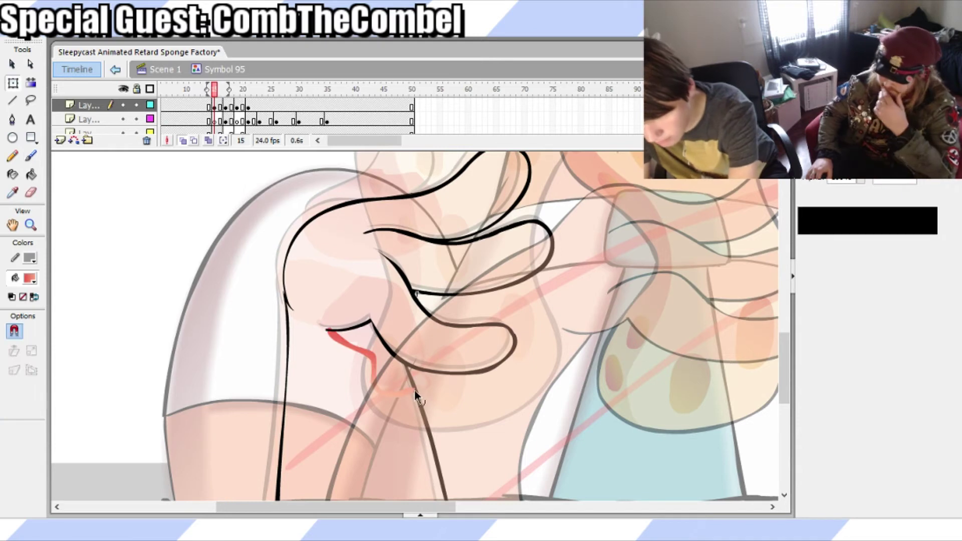
Cut the red shadow stroke beneath the palm crease out of the hand outline layer on frame 15
key("k")
key("q")
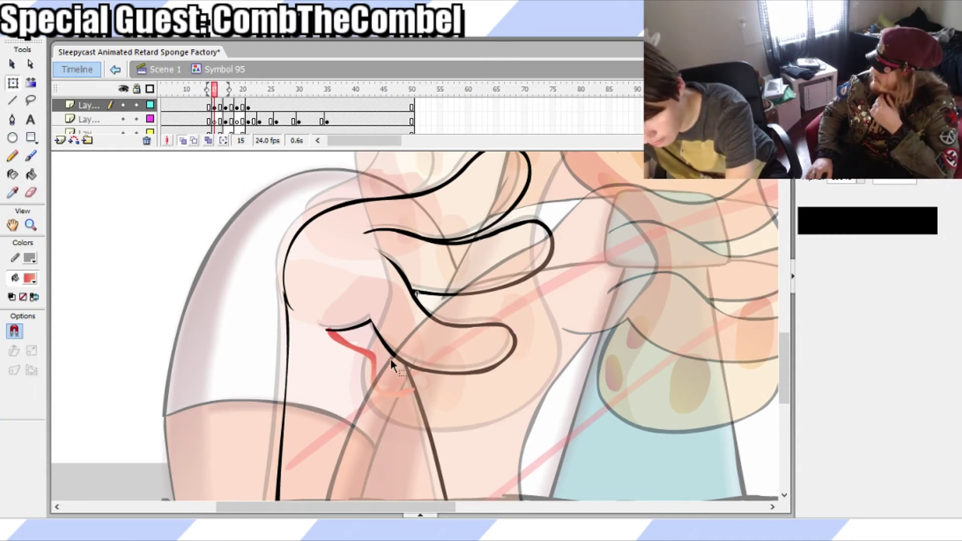
left_click(218, 106)
left_click(214, 106)
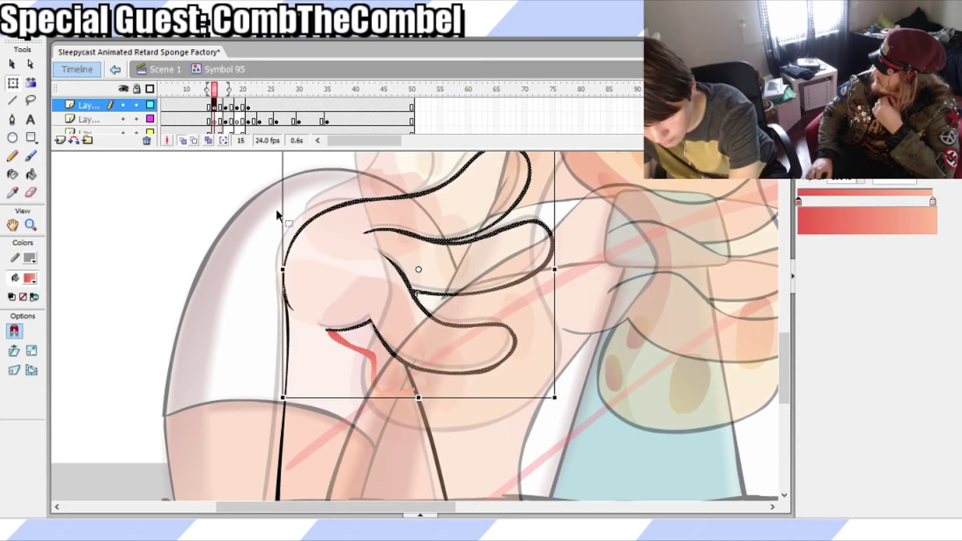
left_click(380, 351)
left_click(374, 364)
left_click(365, 287)
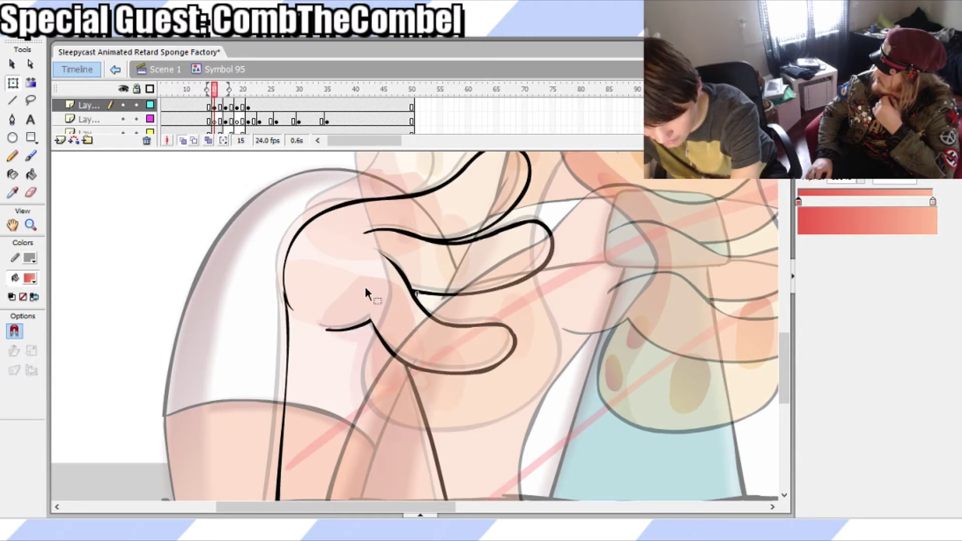
double_click(330, 326)
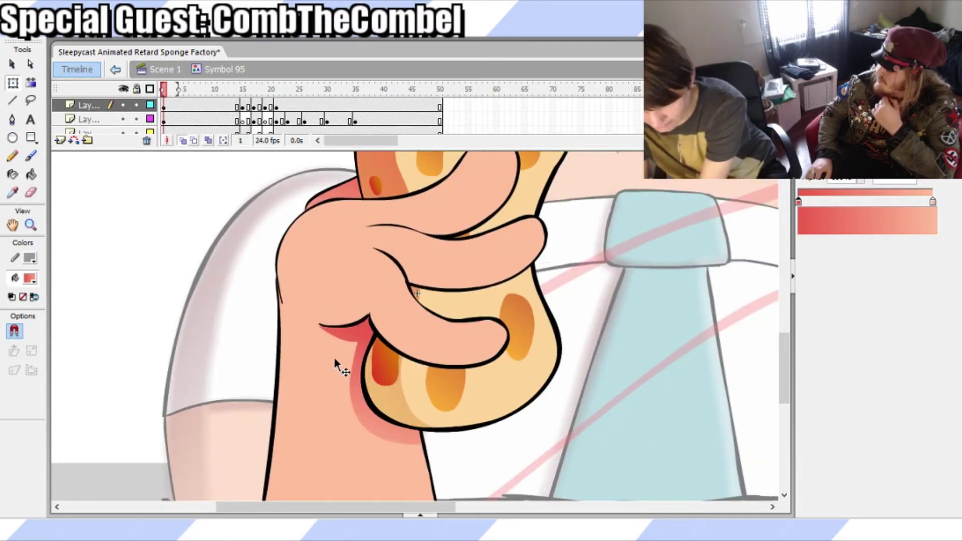
Paste the red shadow stroke back in the same place on frame 15 of the forearm layer
left_click(243, 105)
left_click(255, 107)
left_click(243, 103)
left_click(349, 311)
left_click(425, 412)
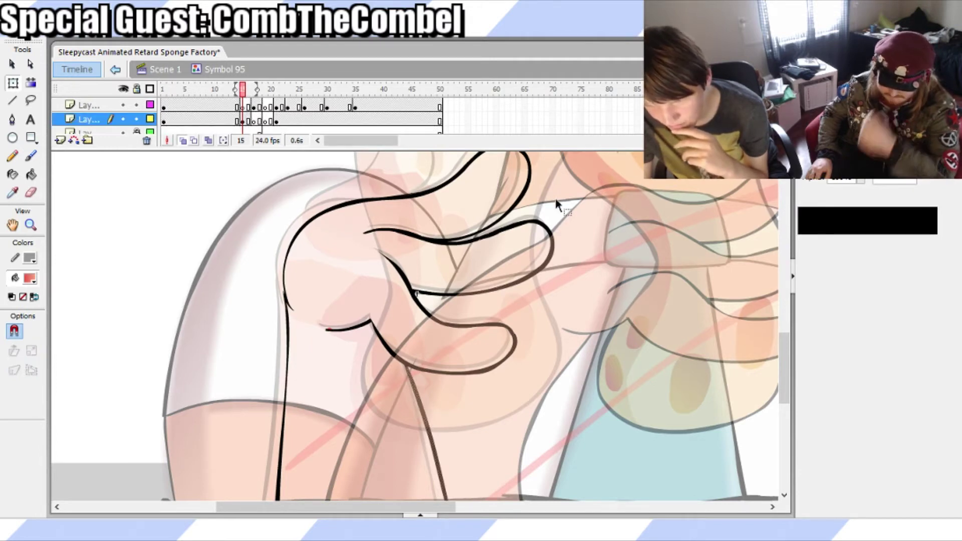
left_click(244, 121)
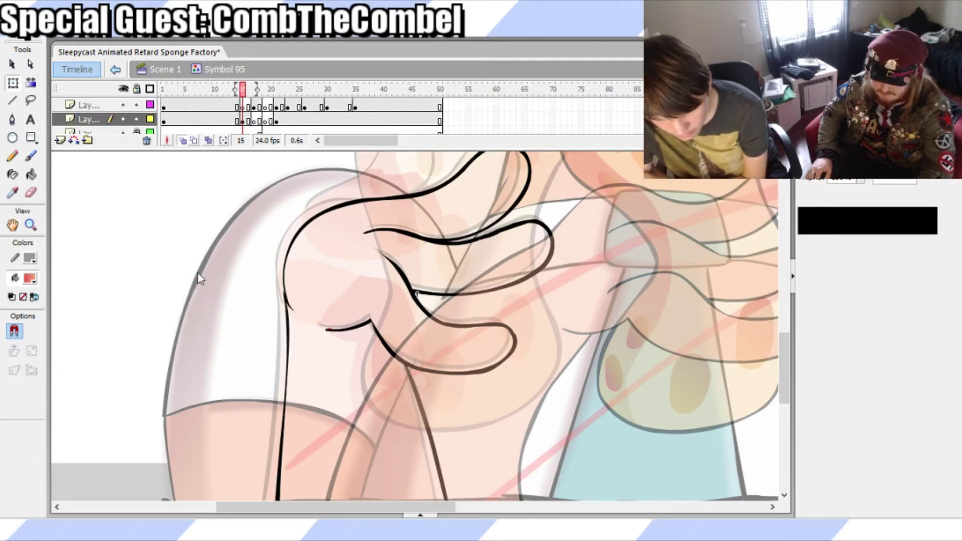
left_click(244, 325)
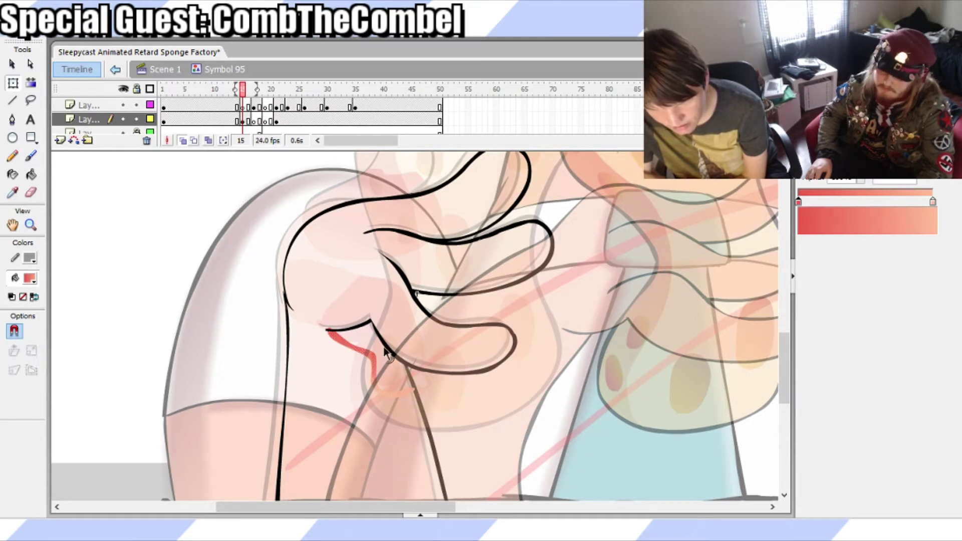
Change the brush's paint mode and sample the shadow stroke's red-to-skin gradient as the fill colour
key("b")
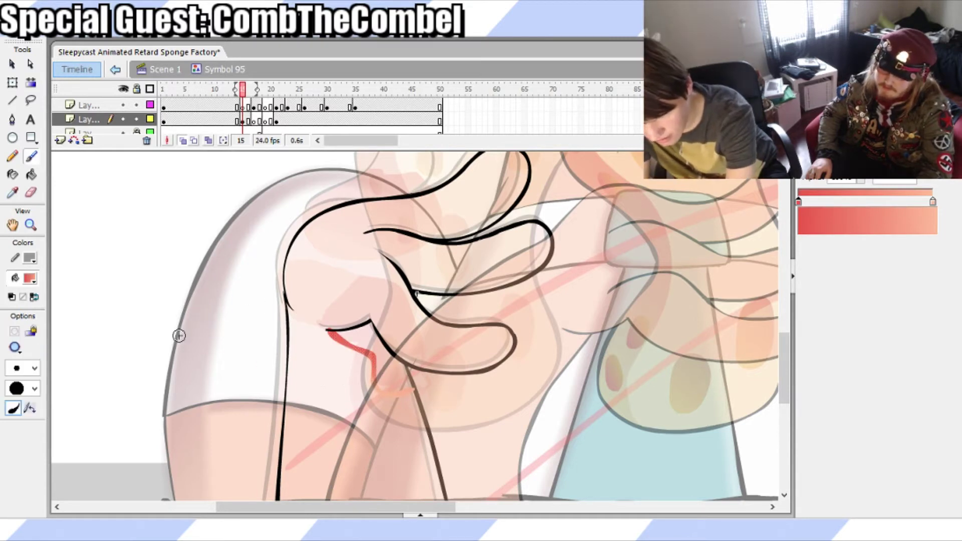
left_click(24, 300)
left_click(14, 353)
left_click(31, 369)
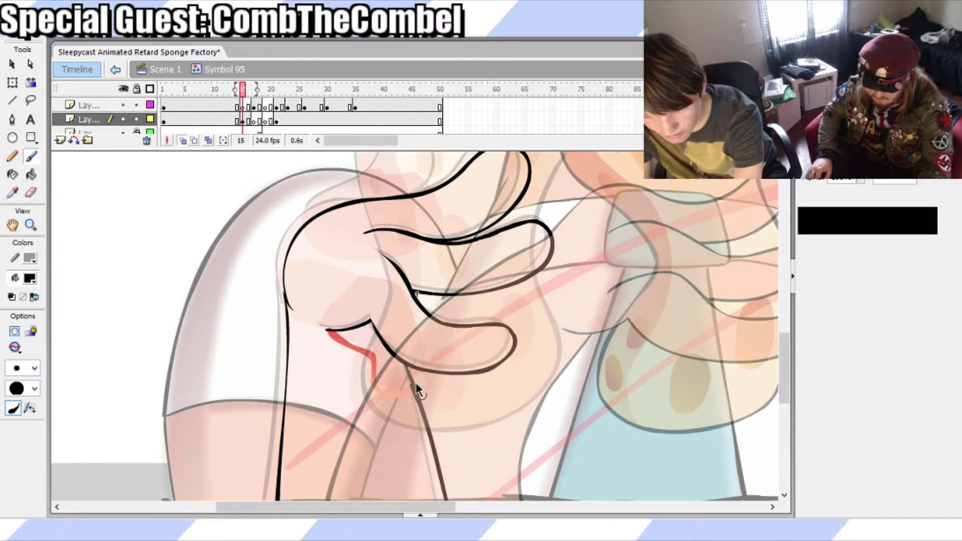
key("v")
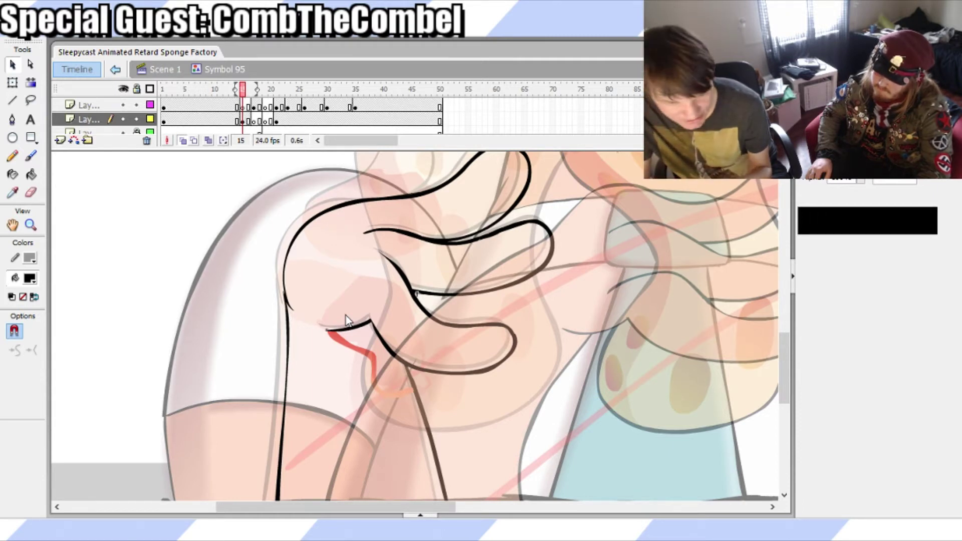
left_click(361, 347)
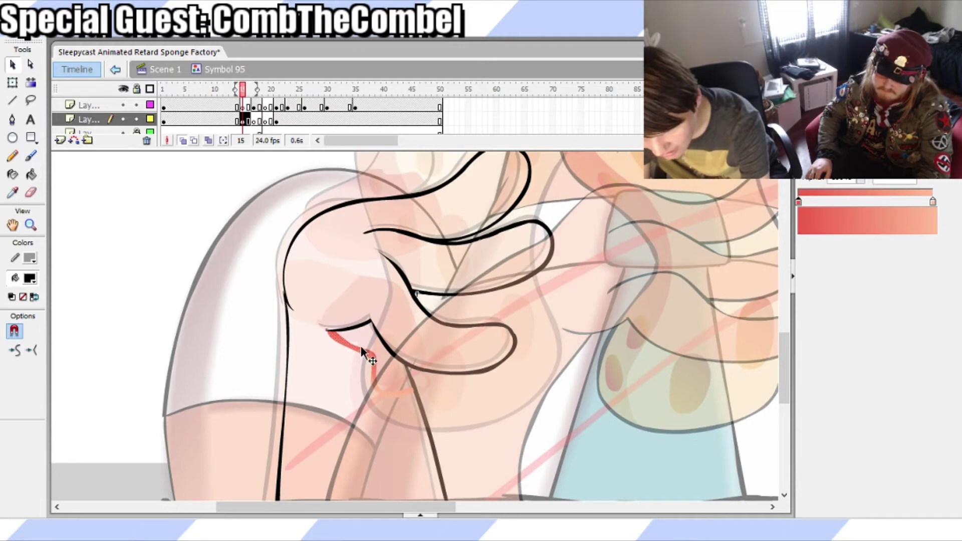
key("i")
left_click(350, 337)
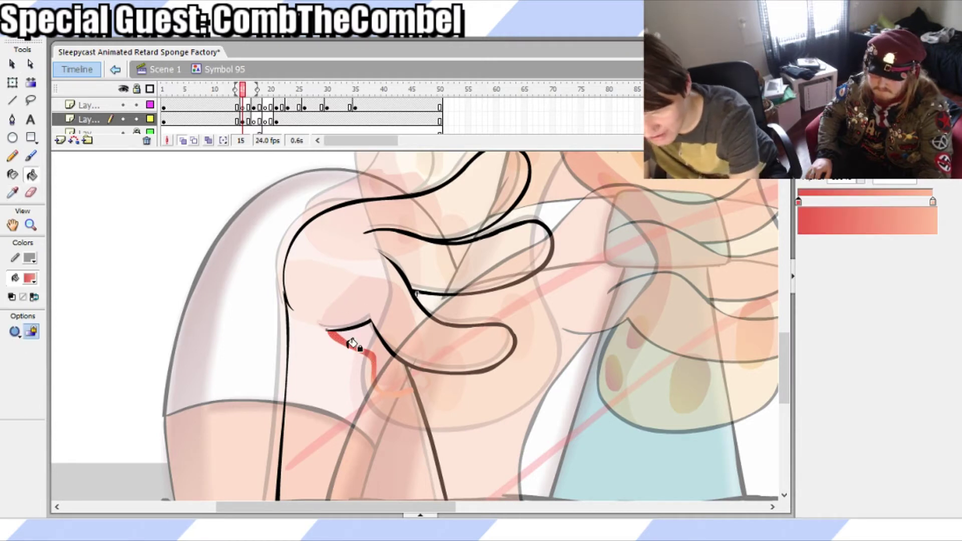
key("b")
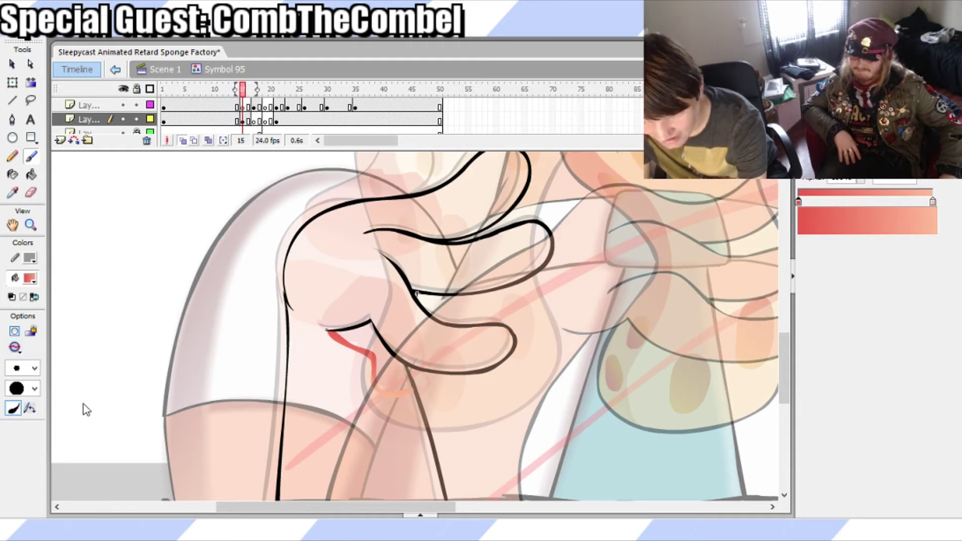
Brush in the red gradient shadow between its painted edge, the palm crease and the lowest finger's outline on frame 15
key("q")
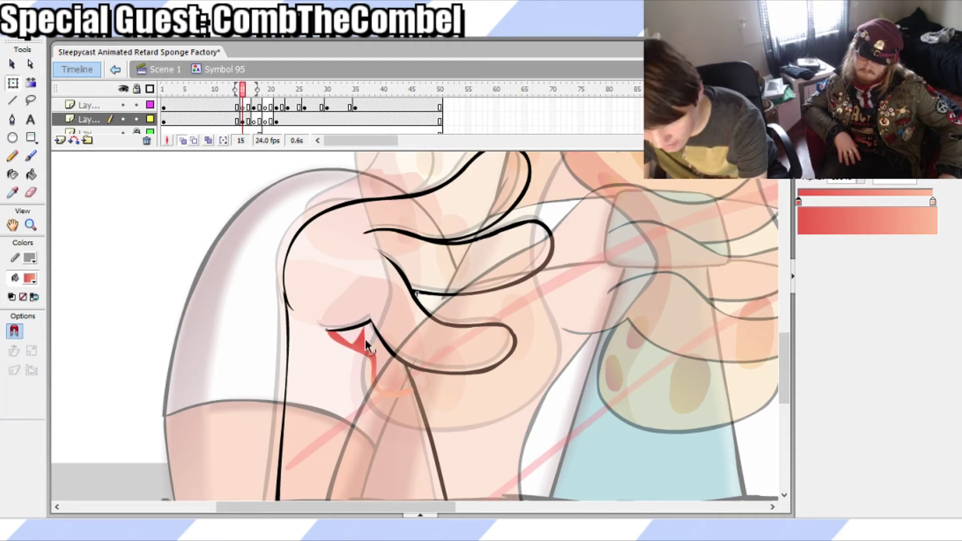
left_click(350, 346)
left_click(355, 342)
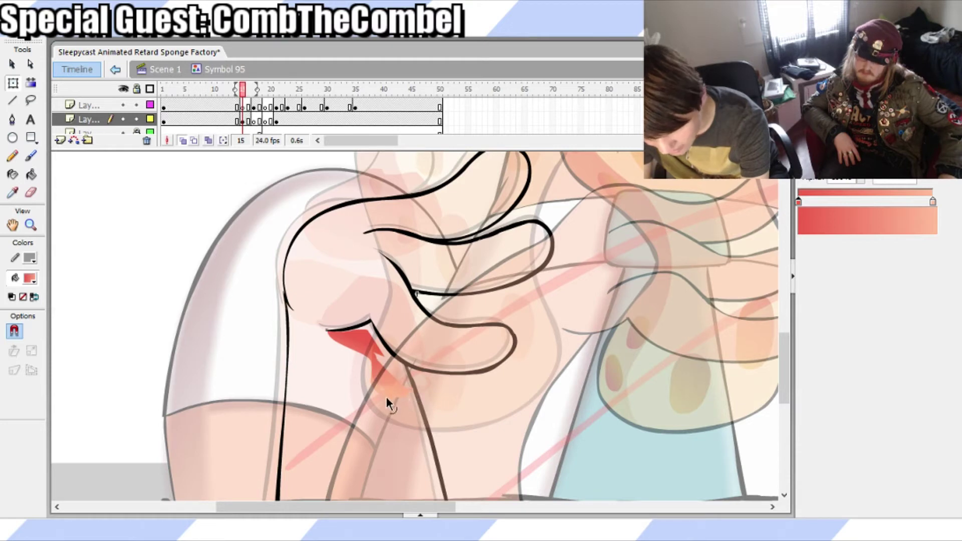
left_click_drag(400, 372, 389, 350)
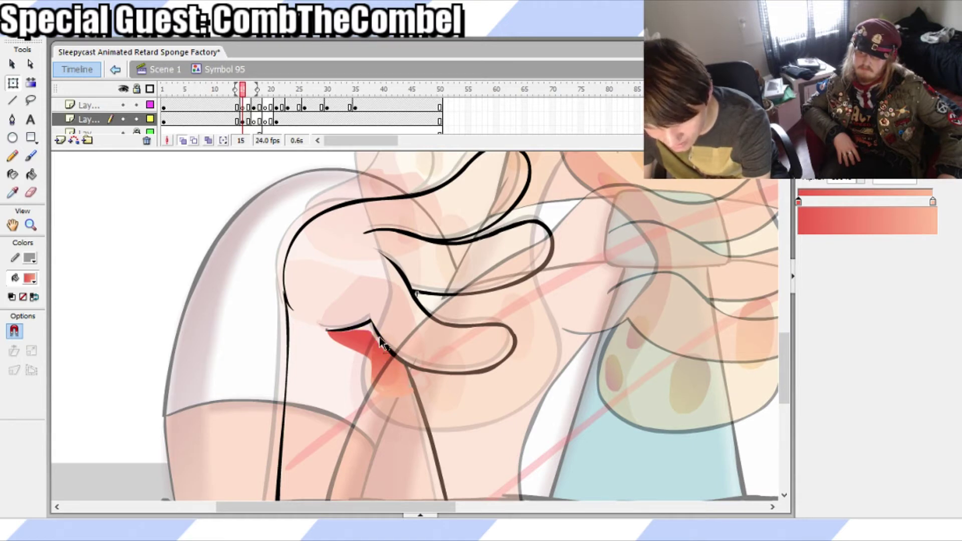
left_click(384, 350)
left_click(399, 314)
Turn off onion skinning and brush over the remaining gaps in the red shadow under the crease, undoing unsatisfactory strokes
left_click(182, 140)
left_click(381, 389)
key("ctrl+z")
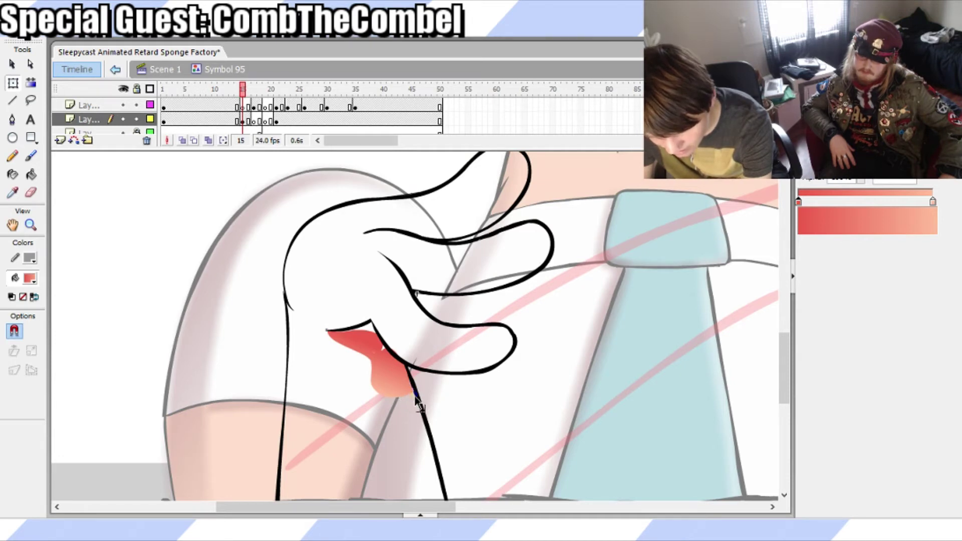
left_click(376, 357)
left_click(334, 377)
left_click(374, 351)
key("ctrl+z")
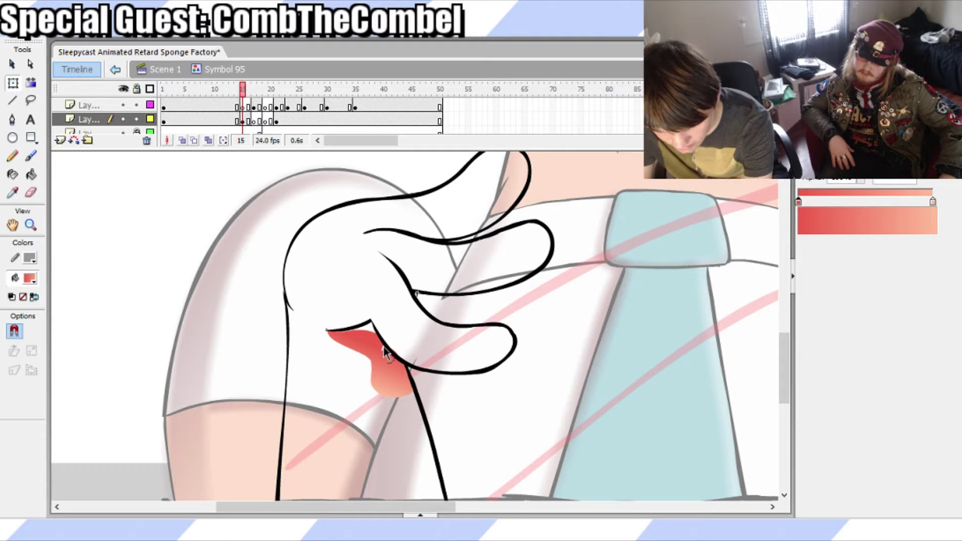
left_click_drag(381, 343, 379, 334)
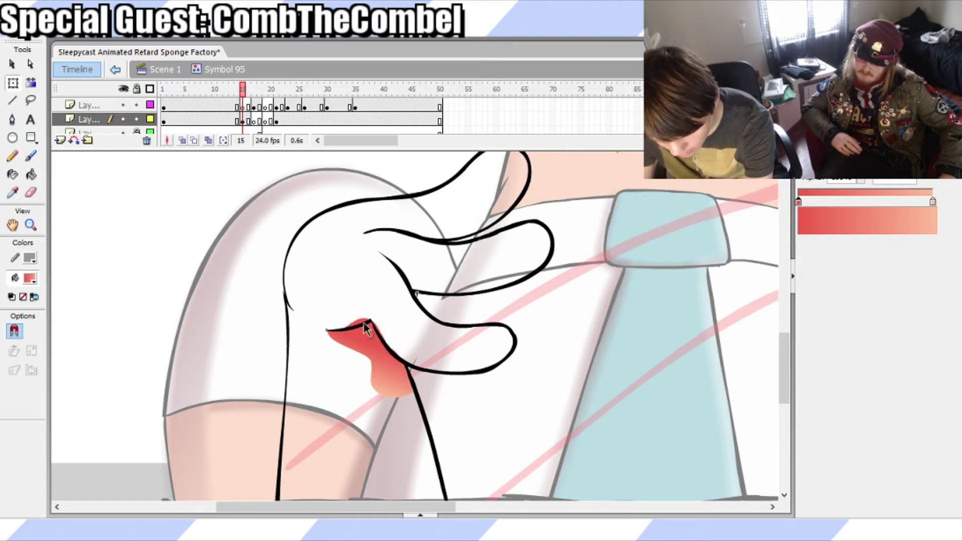
Lock the neighbouring layer and erase the excess red above the palm crease on the forearm layer
key("e")
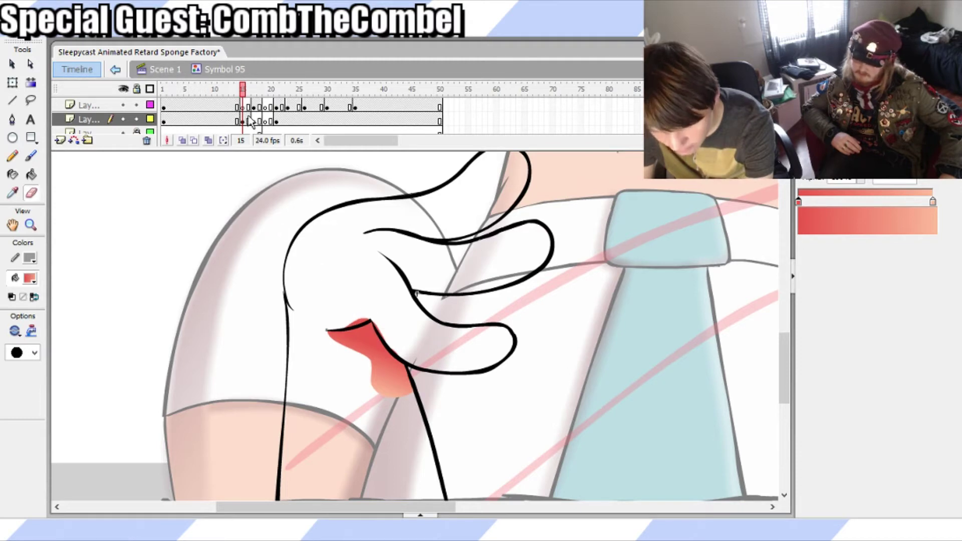
left_click(243, 119)
key("q")
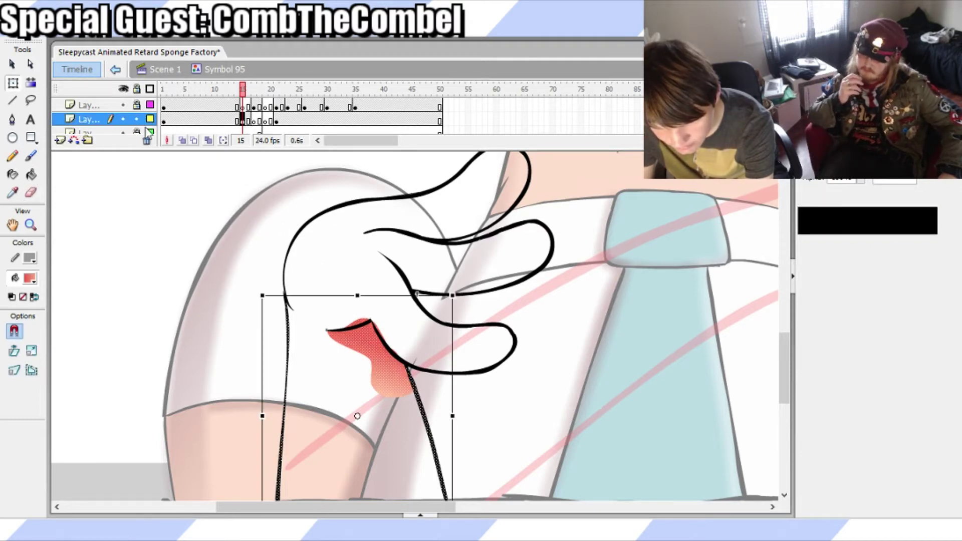
key("e")
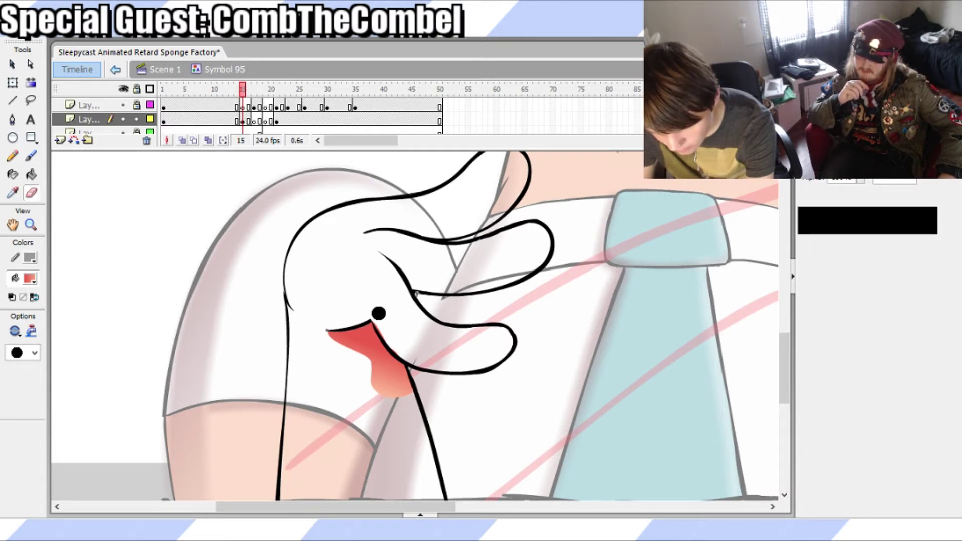
key("q")
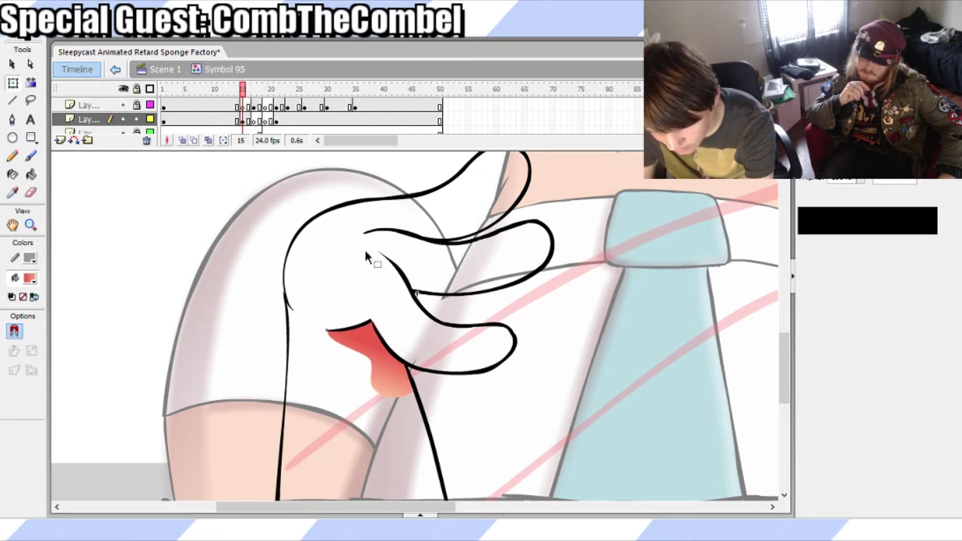
Unlock the layers and turn onion skinning back on with frame 15 of the forearm layer active
left_click(243, 121)
left_click(243, 86)
left_click(138, 90)
left_click(138, 89)
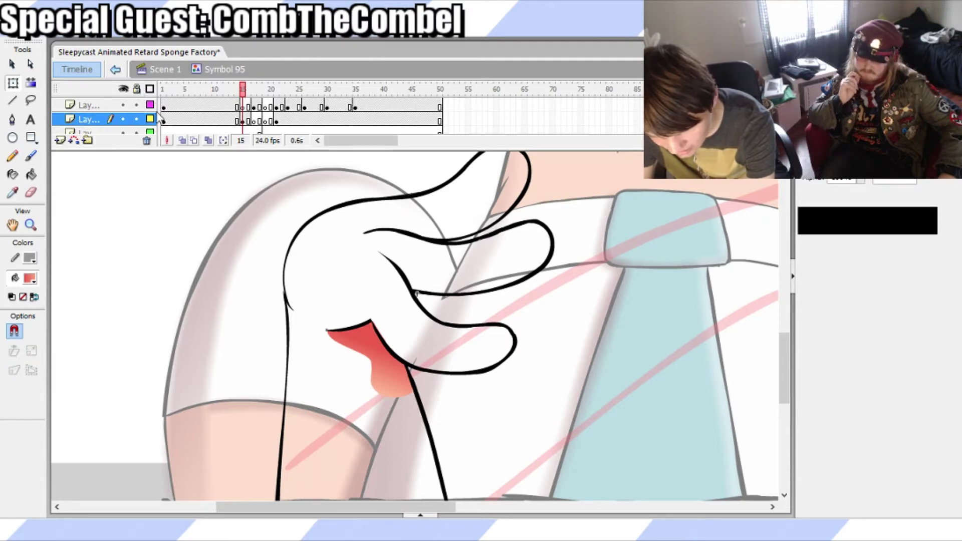
left_click(243, 120)
left_click(182, 141)
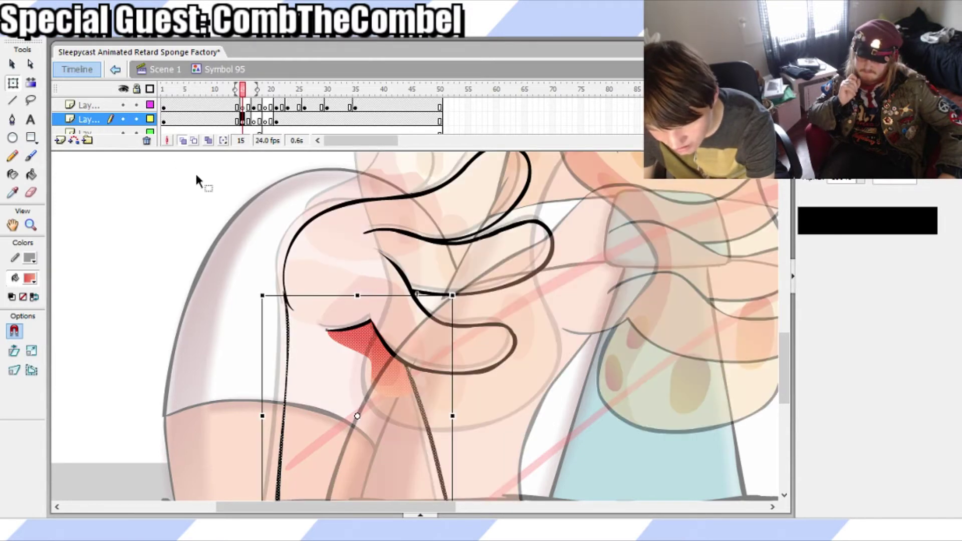
left_click(238, 257)
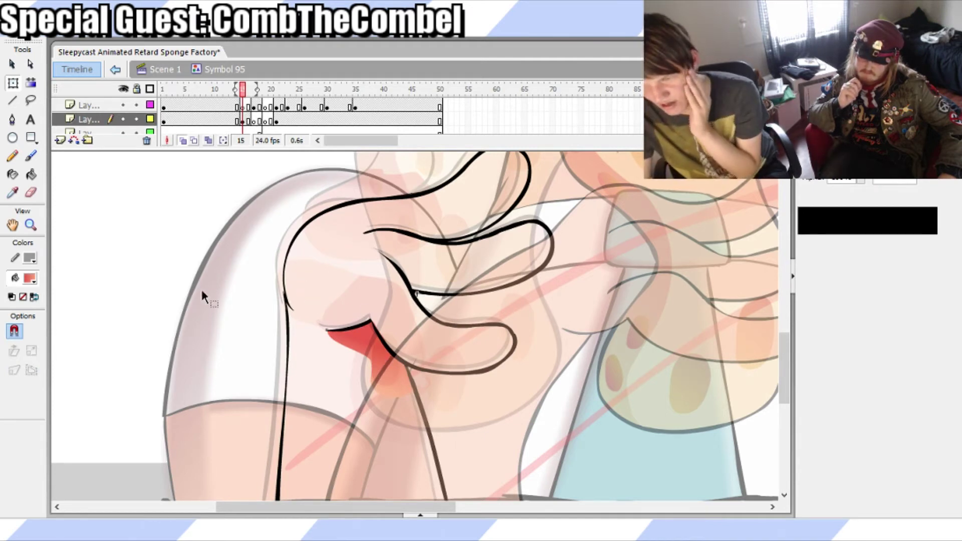
Set the fill to the skin colour and brush closing edges across the forearm's lower end and over the palm on frame 15
left_click(32, 427)
key("b")
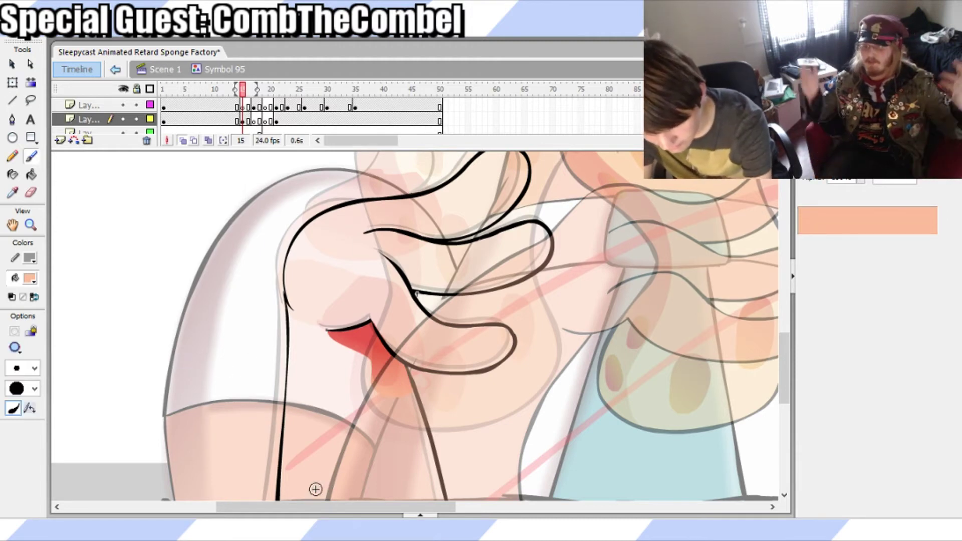
scroll(752, 371, "down", 3)
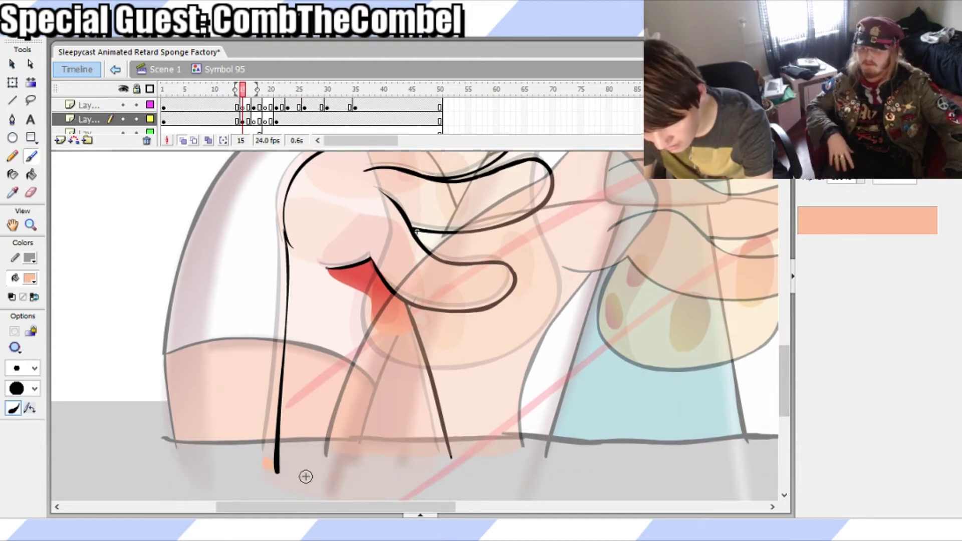
mouse_move(269, 463)
left_mouse_down()
mouse_move(393, 474)
mouse_move(448, 459)
left_mouse_up()
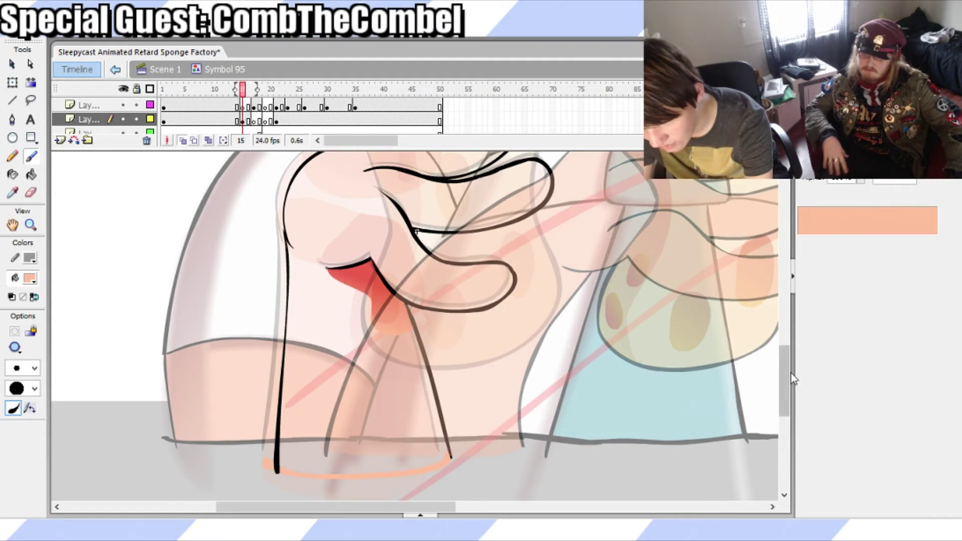
scroll(535, 407, "up", 4)
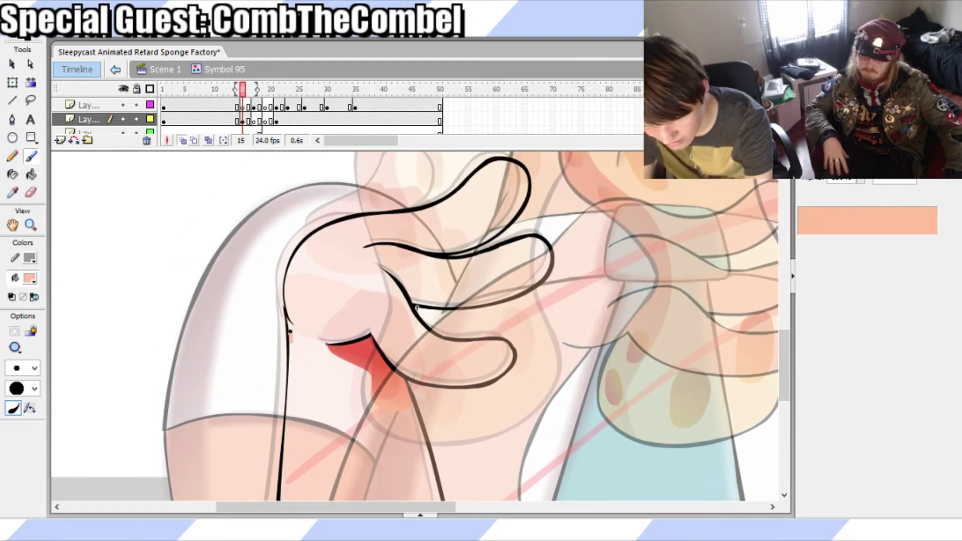
mouse_move(289, 312)
left_mouse_down()
mouse_move(317, 286)
mouse_move(361, 301)
mouse_move(392, 346)
left_mouse_up()
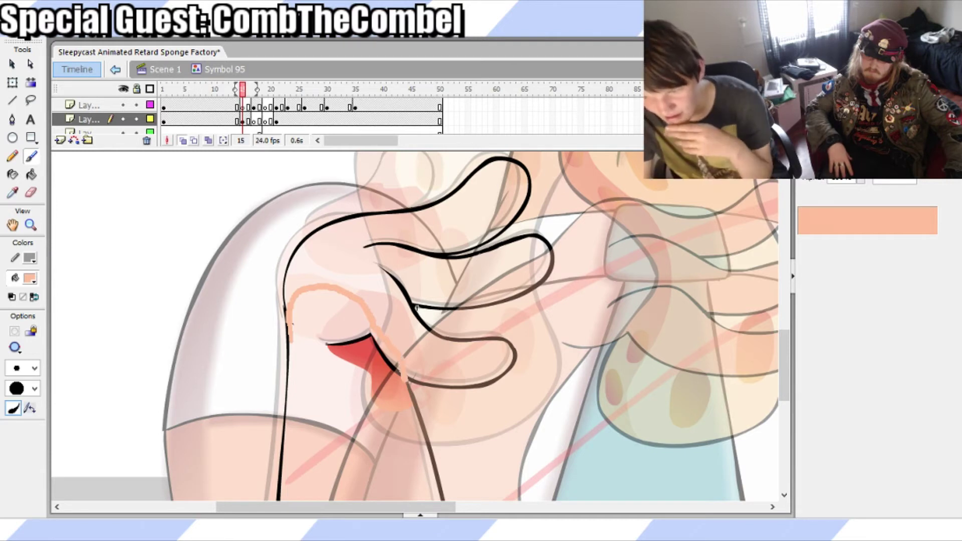
left_click_drag(407, 390, 406, 389)
Fill the enclosed forearm on frame 15 with the skin colour and check it down to its lower end
left_click(30, 175)
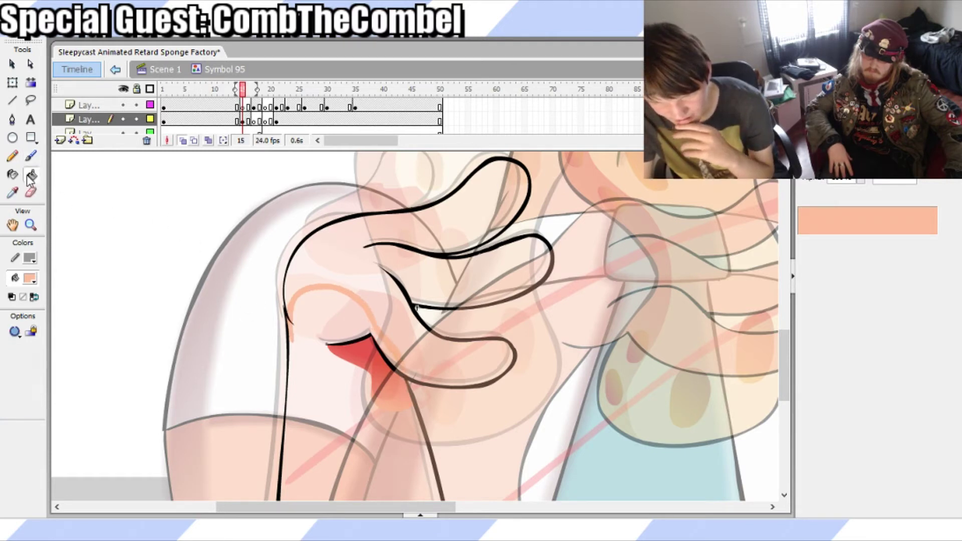
left_click(329, 383)
left_click_drag(785, 349, 786, 371)
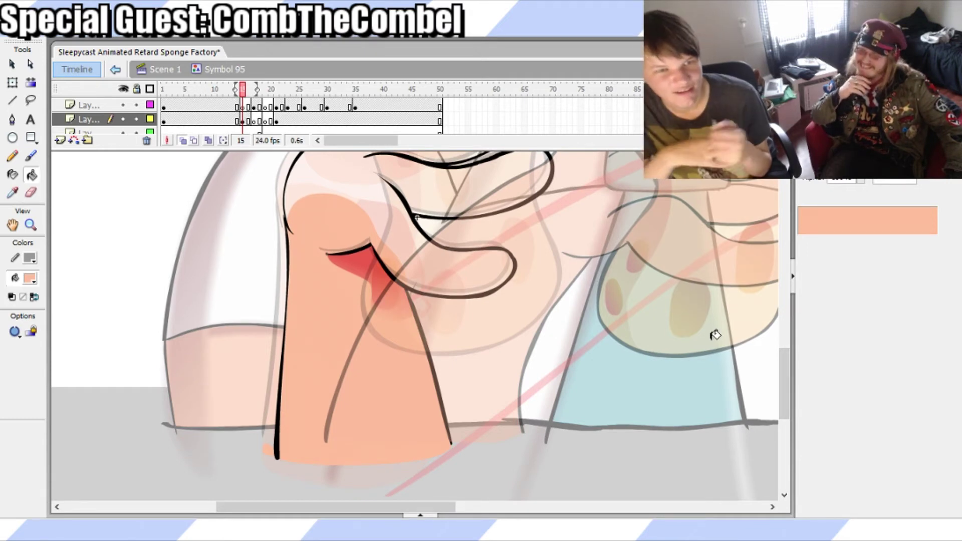
left_click_drag(785, 385, 787, 356)
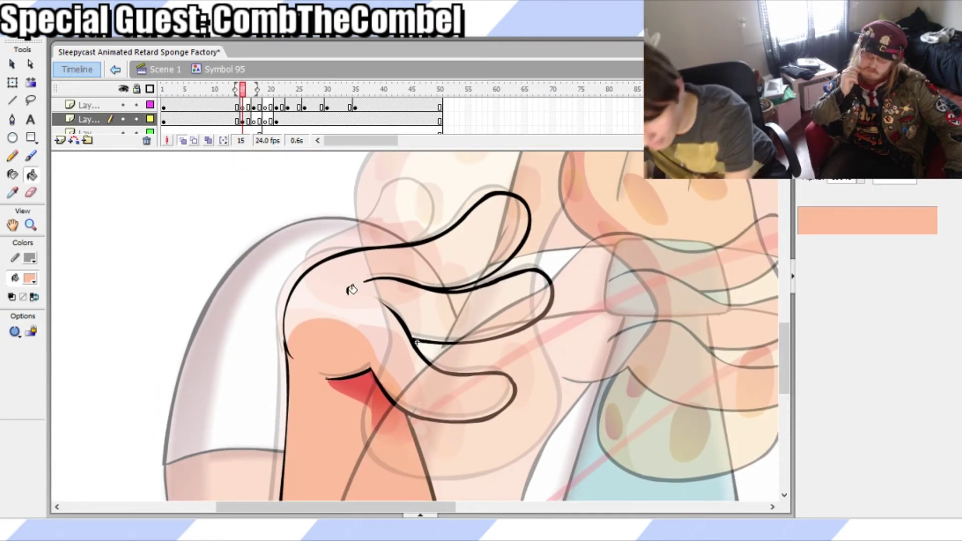
Brush over the palm crease on frame 15 of the hand's layer to close its outline
key("q")
left_click(289, 309)
left_click(269, 190)
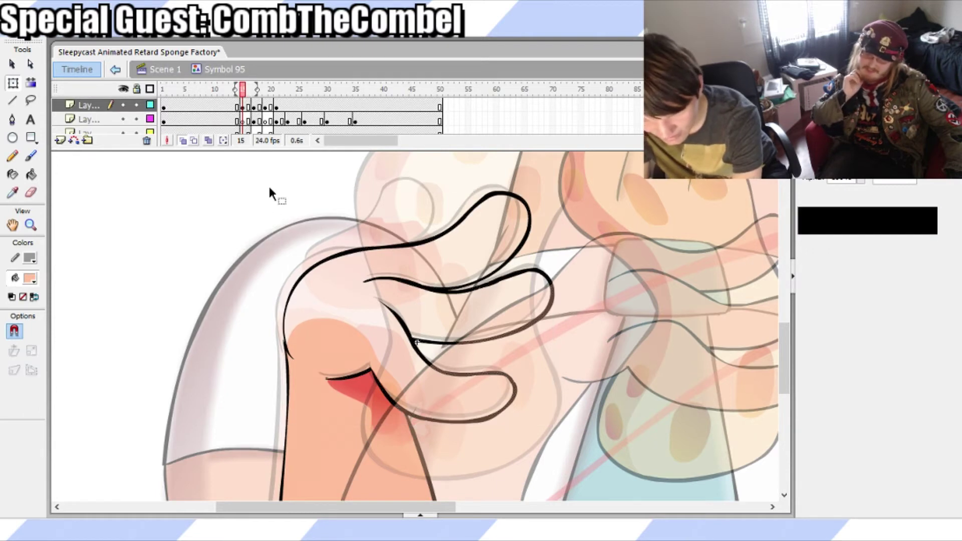
left_click(244, 107)
left_click(243, 90)
left_click(243, 107)
left_click(243, 90)
key("b")
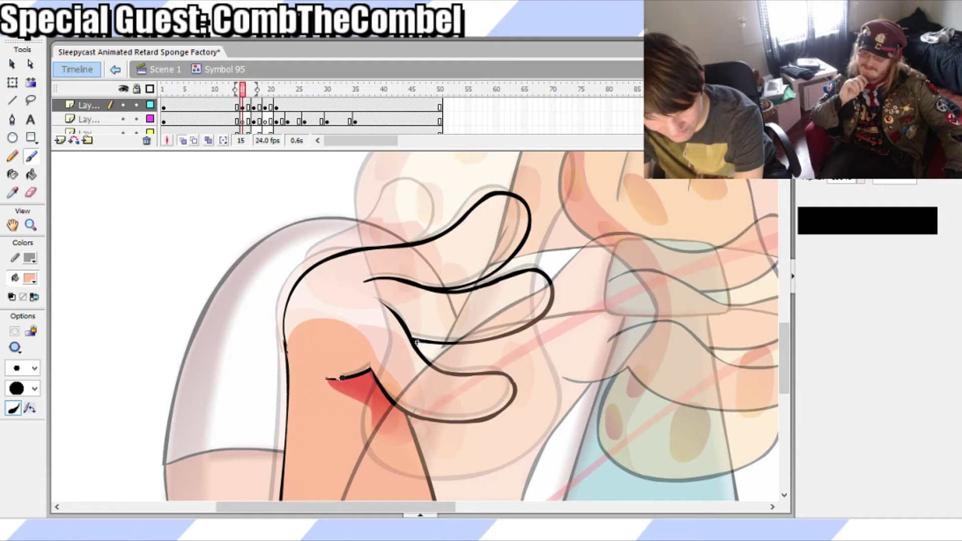
left_click_drag(331, 380, 351, 374)
Fill the enclosed hand and fingers on frame 15 with the skin colour and save the file
key("q")
key("k")
left_click(365, 321)
key("q")
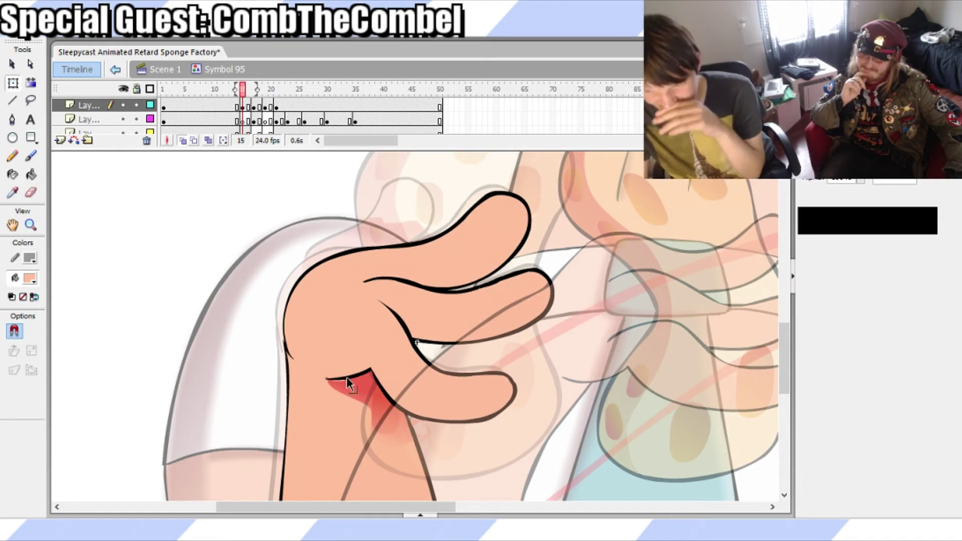
key("ctrl+s")
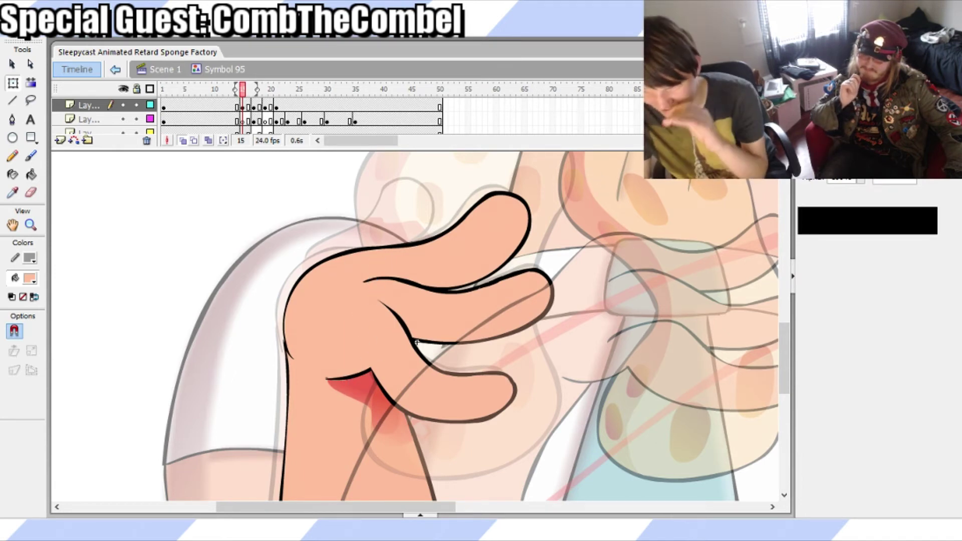
Check the coloured hand and forearm on frame 15 within the whole scene and close up
key("ctrl+minus")
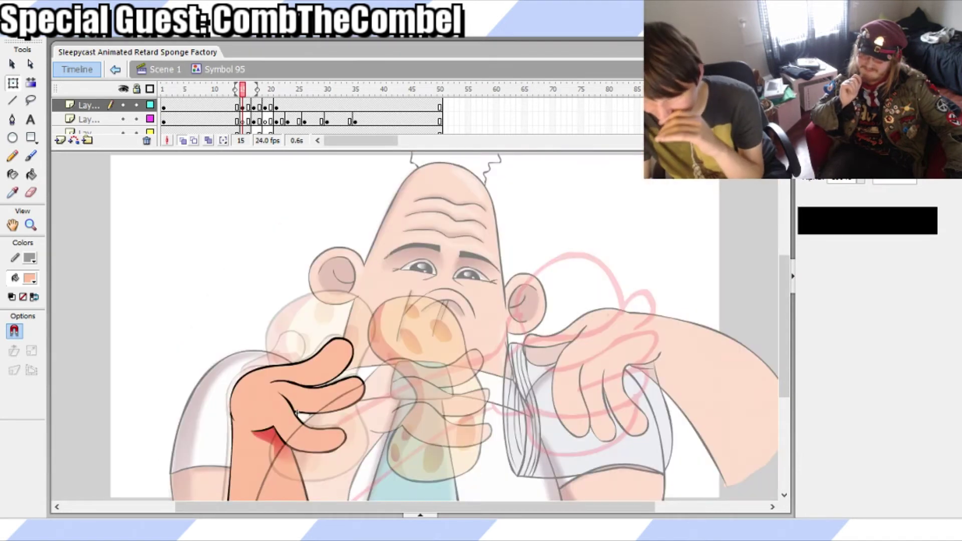
left_click(269, 477)
left_click(404, 415)
left_click(244, 131)
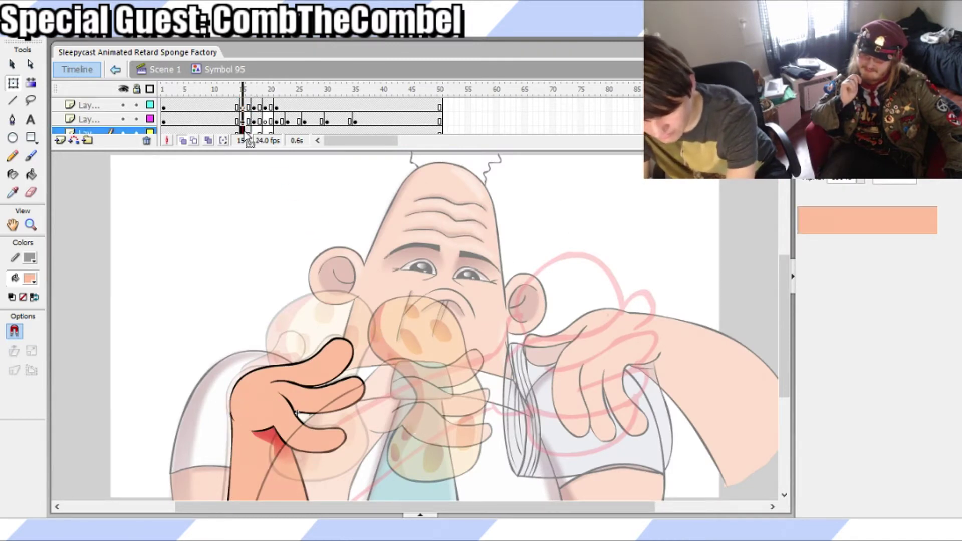
left_click(428, 304)
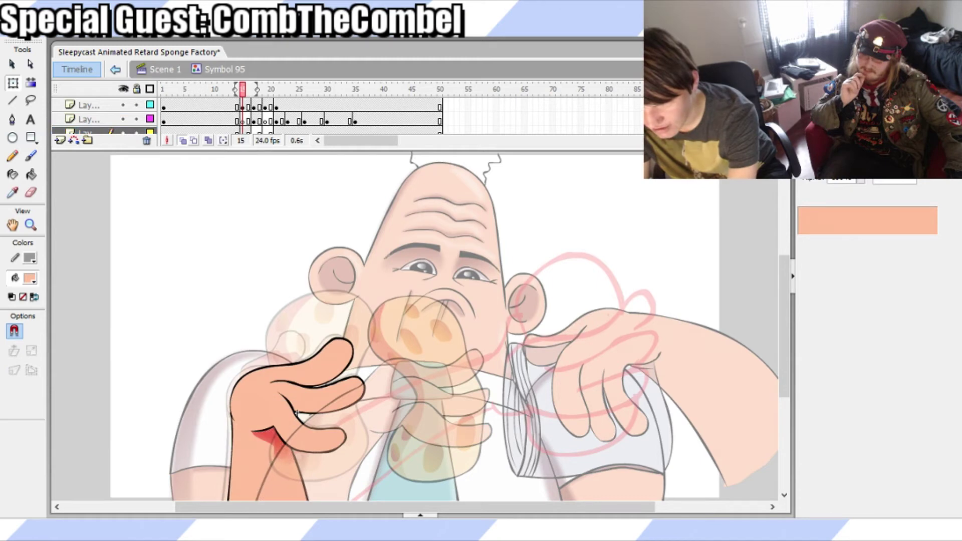
key("ctrl+equal")
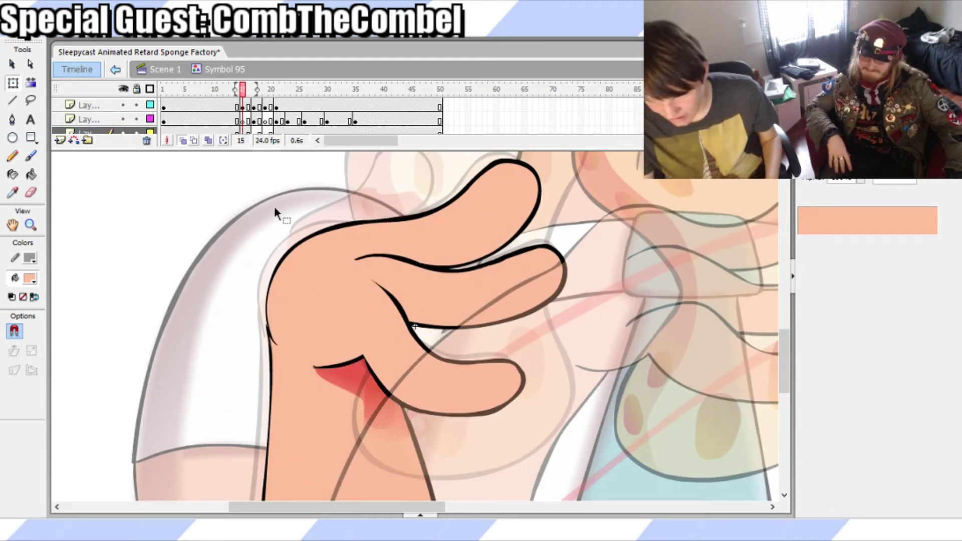
key("ctrl+F2")
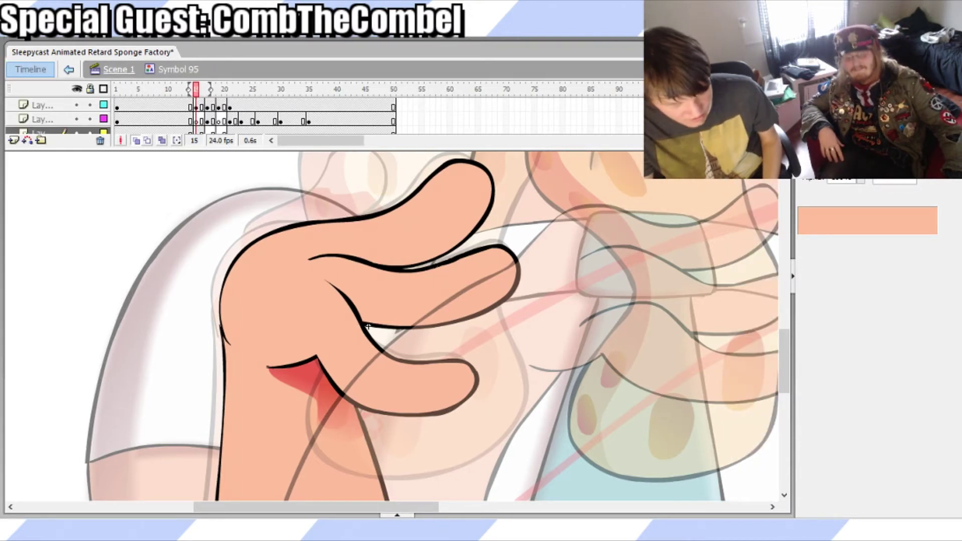
key("ctrl+F2")
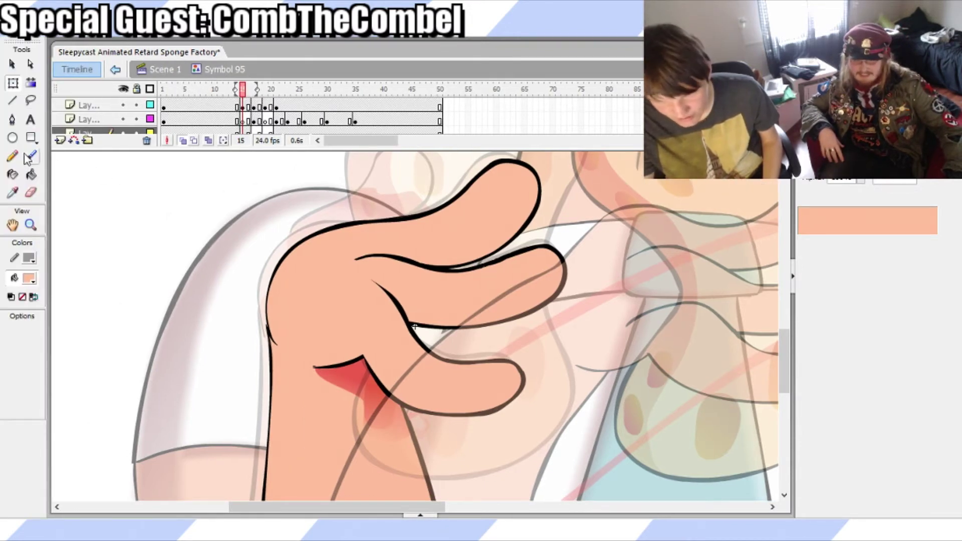
Choose the Brush tool and set the fill colour to black
left_click(31, 156)
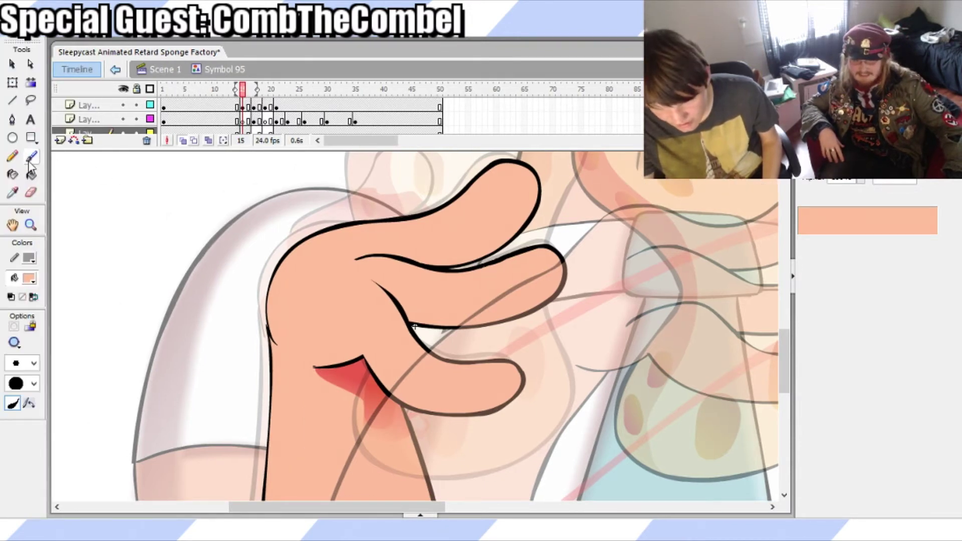
left_click(19, 314)
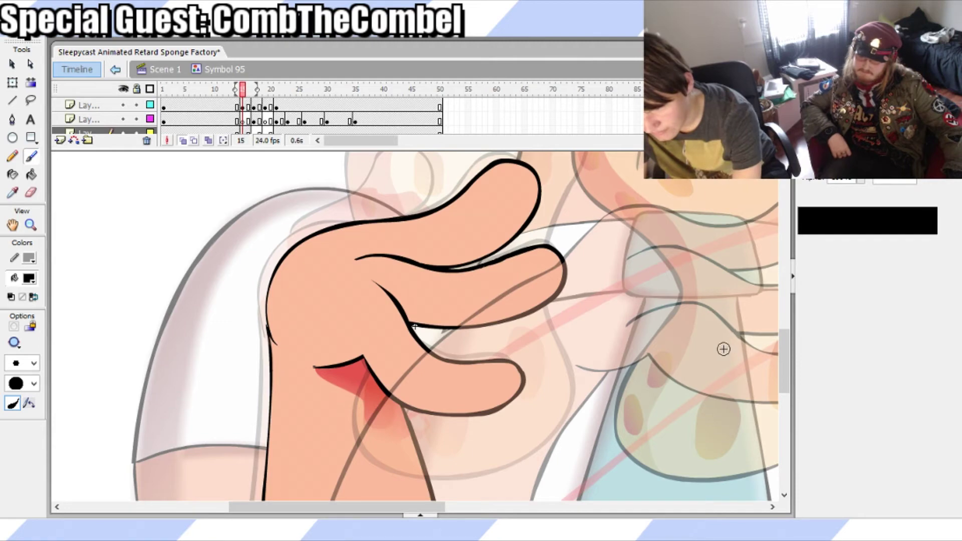
left_click_drag(783, 349, 783, 351)
Go to frame 16 of the sponge layer and extend onion skinning back over the earlier sponge drawing
key("q")
left_click(244, 130)
left_click(236, 121)
left_click(248, 122)
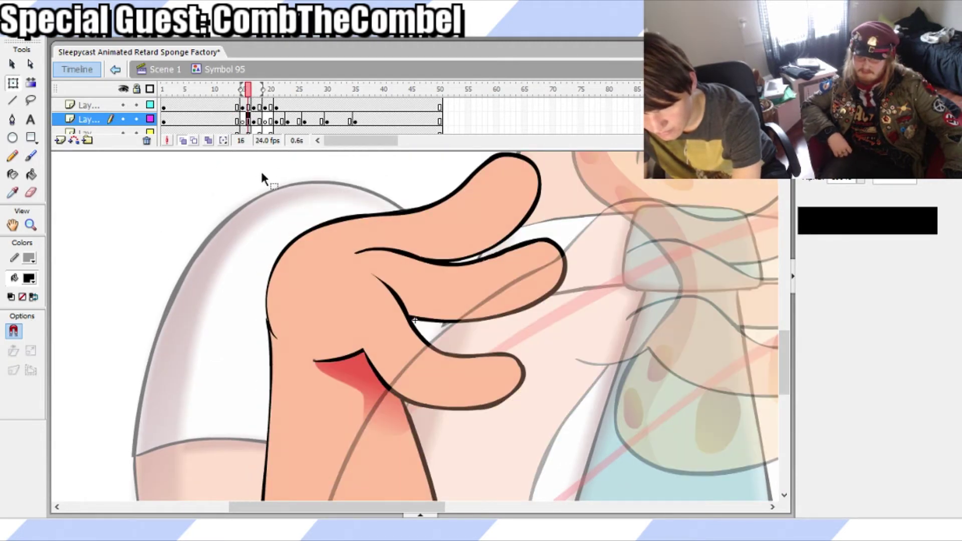
key("b")
left_click_drag(241, 90, 235, 90)
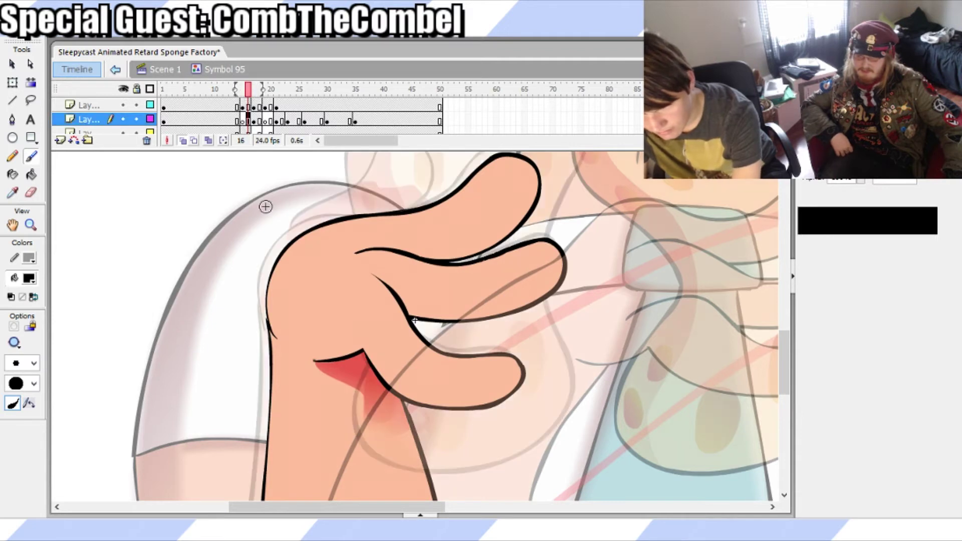
scroll(784, 356, "up", 5)
scroll(785, 355, "up", 7)
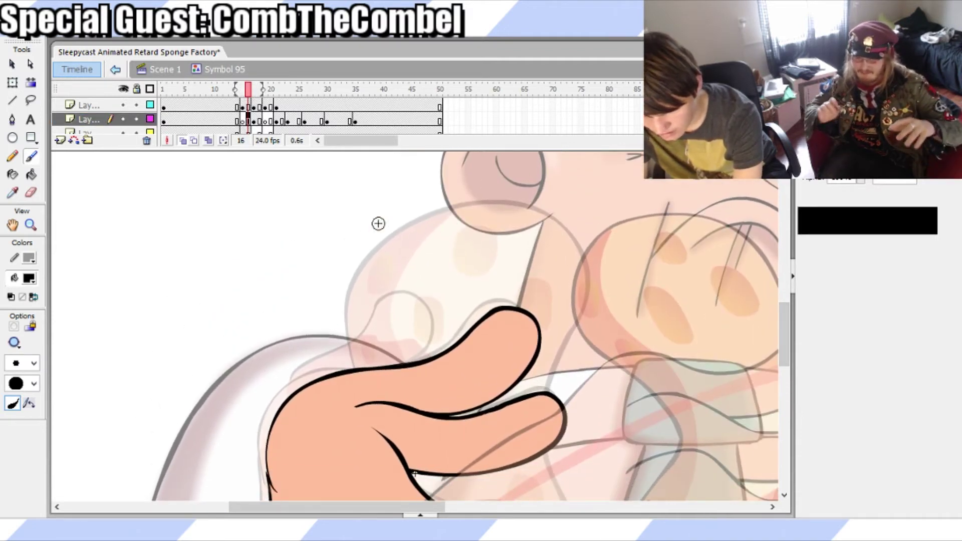
key("q")
Turn off onion skinning and paste a copy of frame 13's sponge in place on frame 15 of the sponge layer
left_click(182, 140)
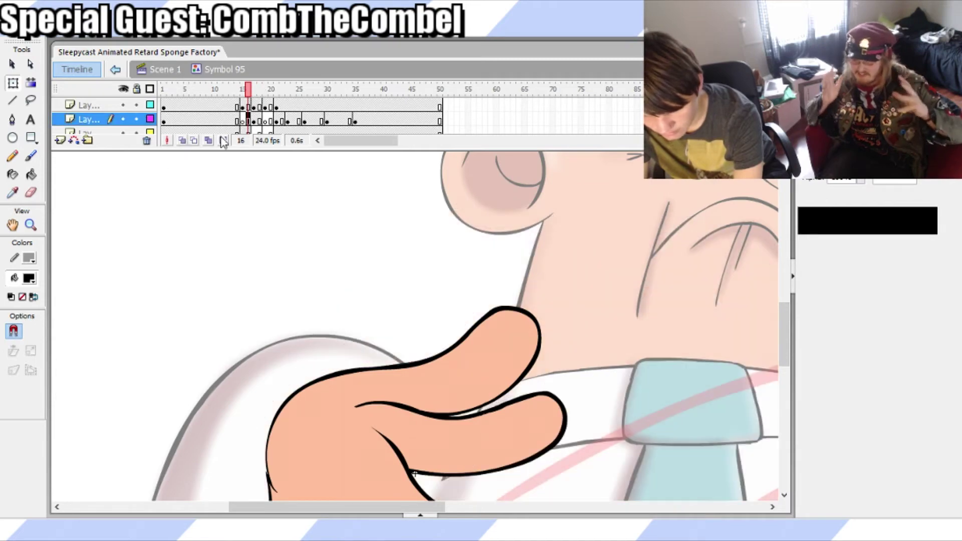
left_click(243, 107)
left_click(254, 119)
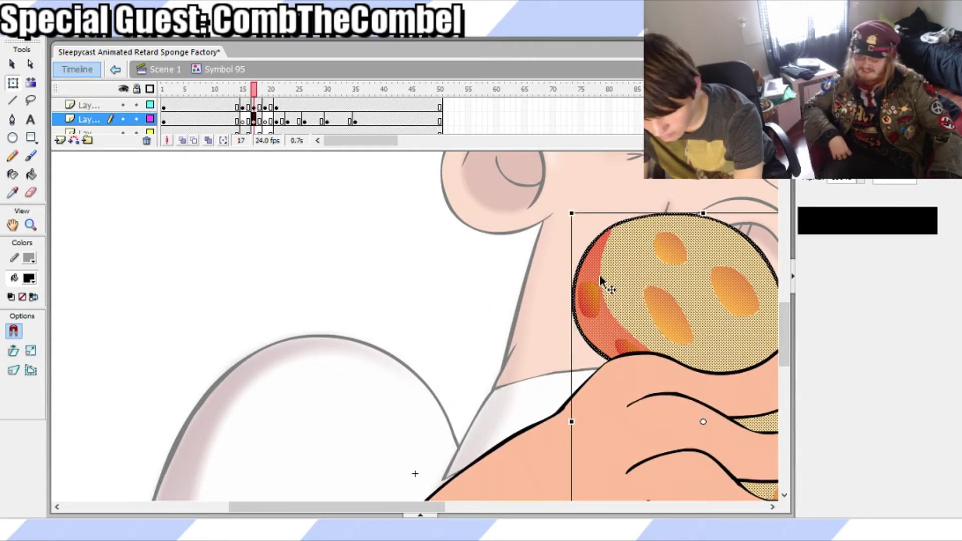
left_click(232, 121)
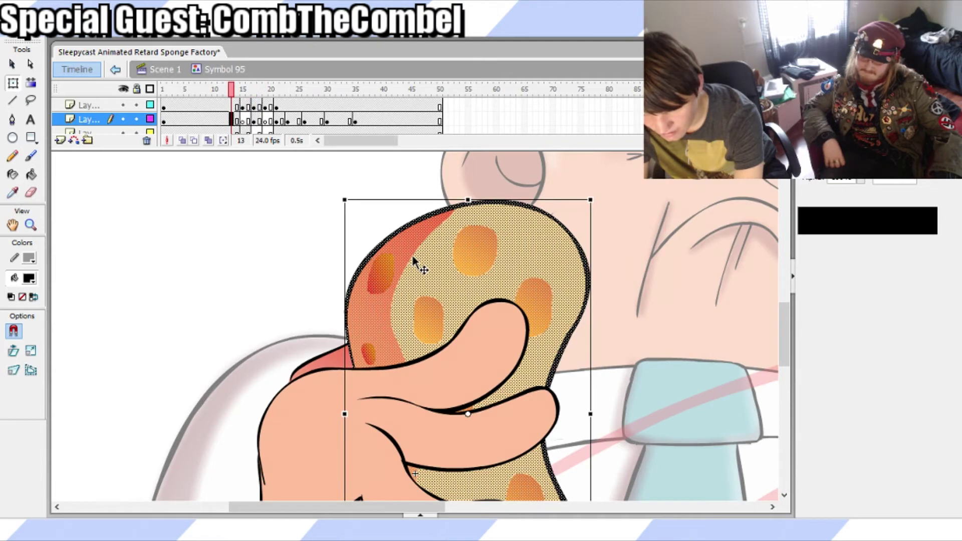
left_click(243, 119)
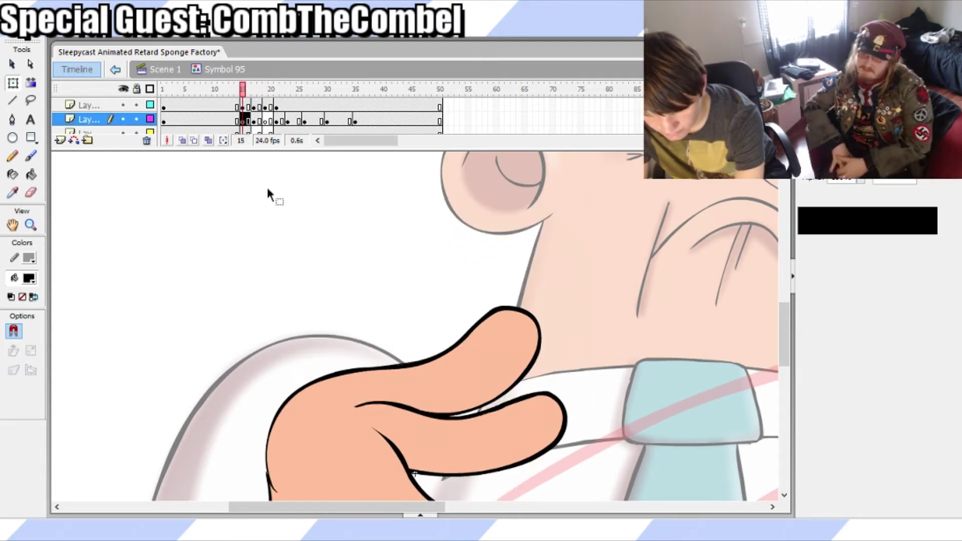
left_click(243, 106)
left_click(243, 120)
left_click(281, 211)
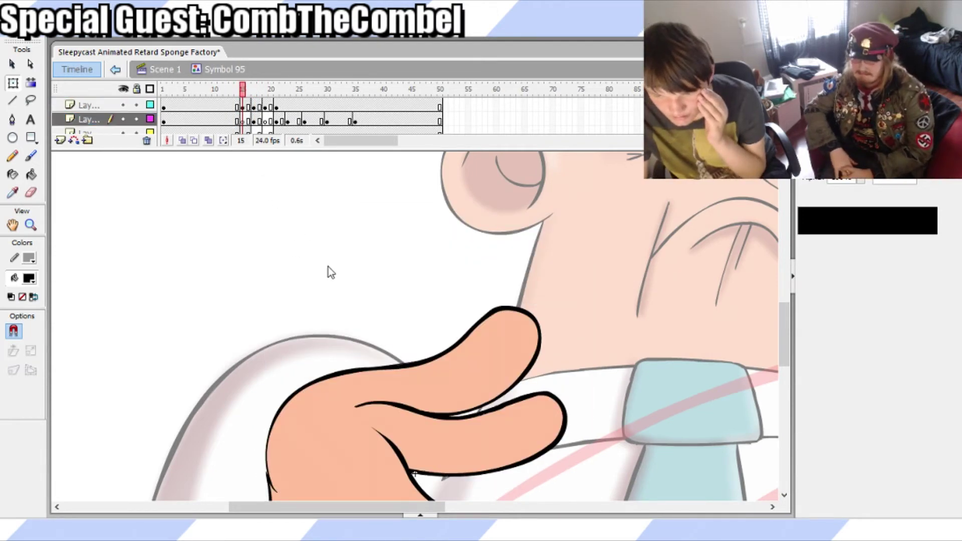
key("ctrl+shift+v")
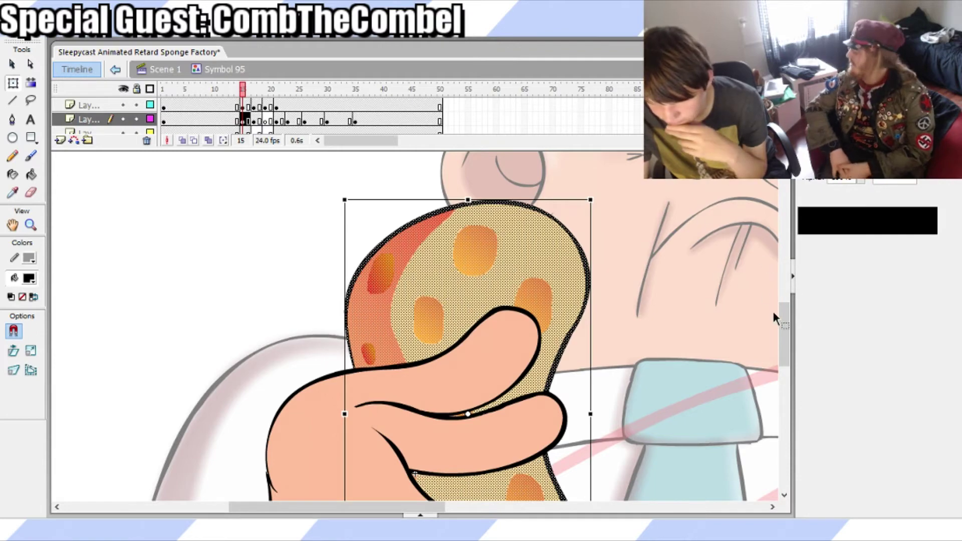
Lock all layers except the sponge layer
scroll(773, 317, "down", 5)
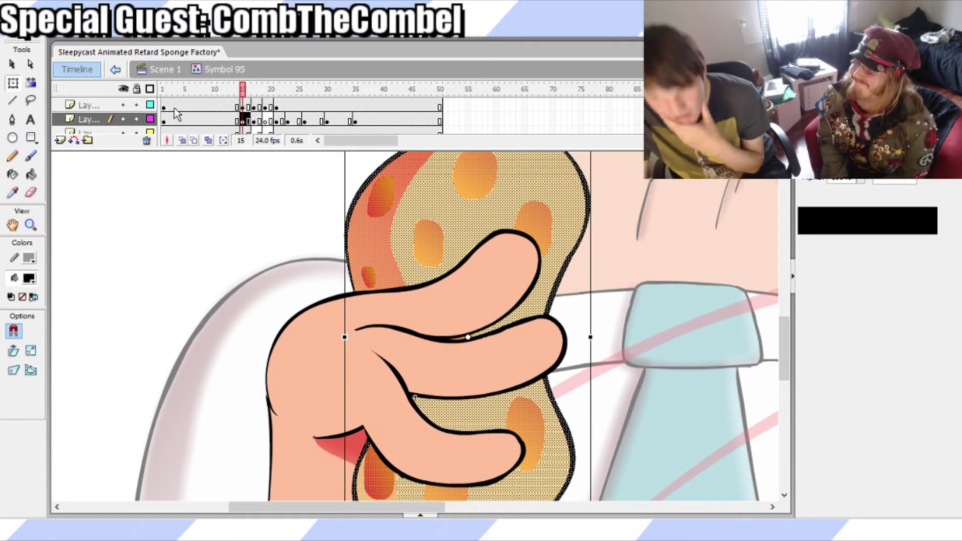
left_click(136, 89)
left_click(136, 119)
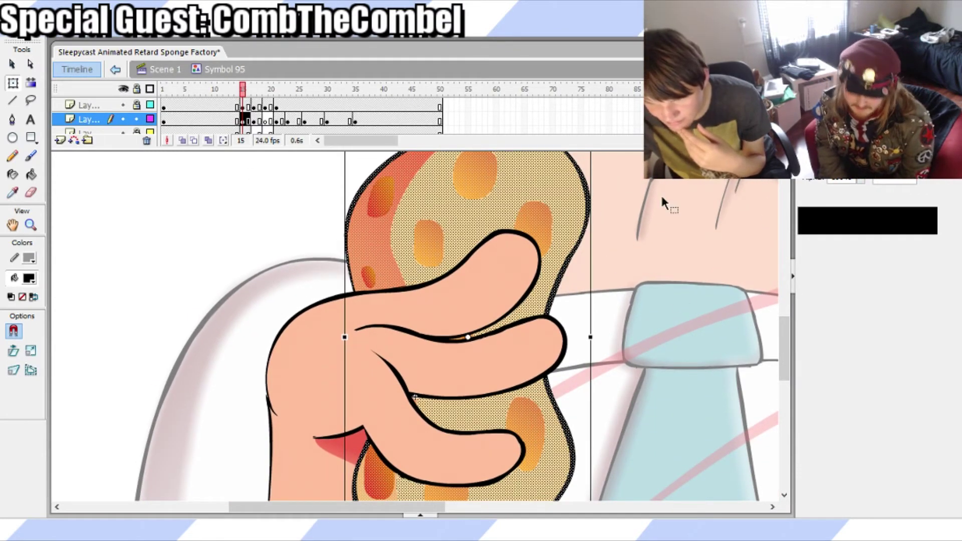
key("ctrl+minus")
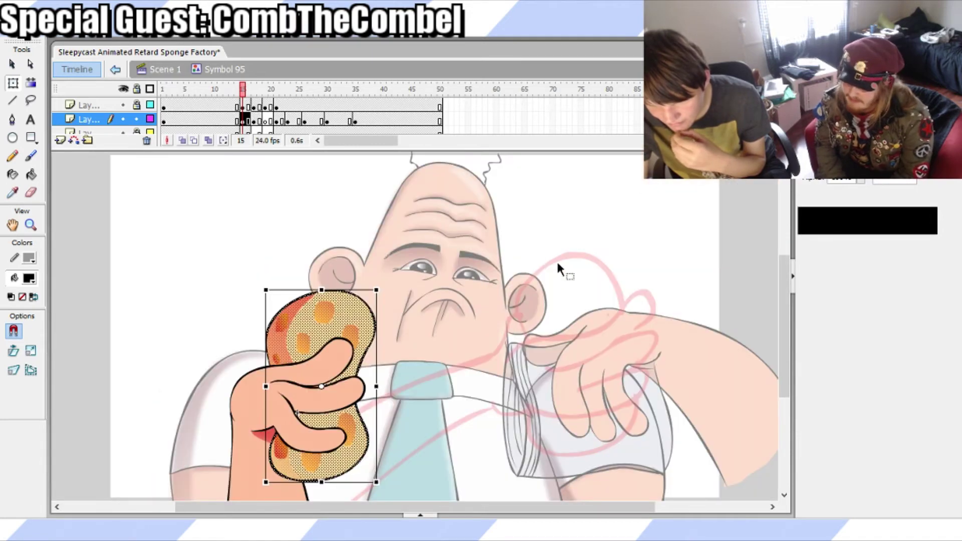
Skew the sponge's upper half and then its lower half slightly on frame 15
left_click(378, 283)
left_click_drag(225, 264, 453, 390)
left_click(350, 314)
left_click_drag(346, 291, 344, 293)
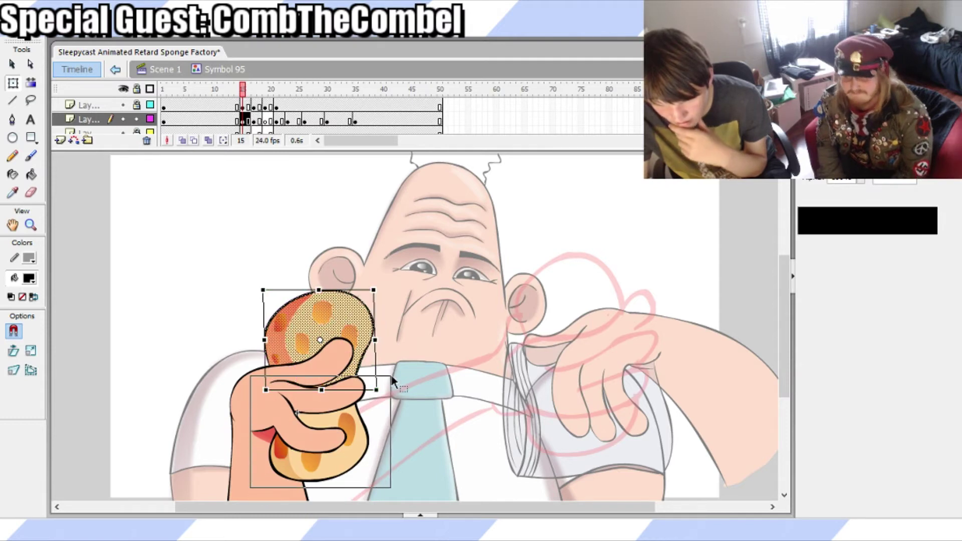
left_click(367, 464)
left_click_drag(351, 481, 345, 481)
left_click(330, 288)
mouse_move(243, 94)
left_mouse_down()
mouse_move(230, 93)
mouse_move(260, 100)
mouse_move(213, 113)
mouse_move(222, 129)
mouse_move(282, 125)
left_mouse_up()
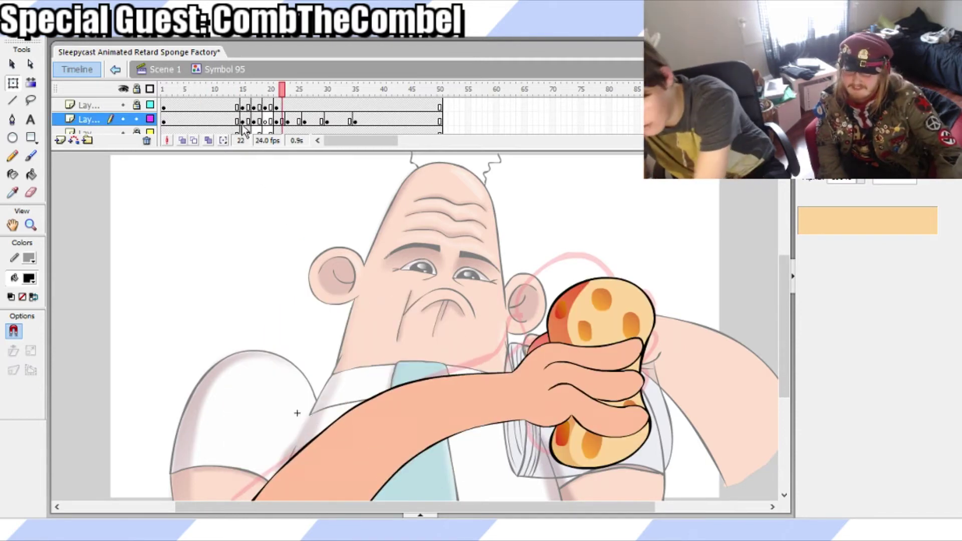
Nudge the whole sponge on frame 15 slightly to the right within the hand
left_click(242, 120)
key("Right")
key("Right")
key("Right")
key("Right")
key("Right")
key("Right")
key("Right")
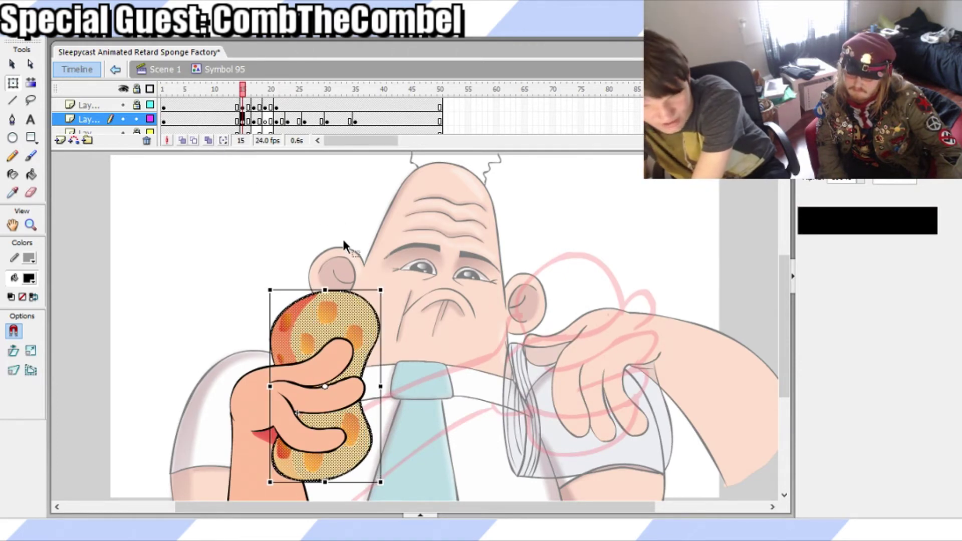
left_click(367, 234)
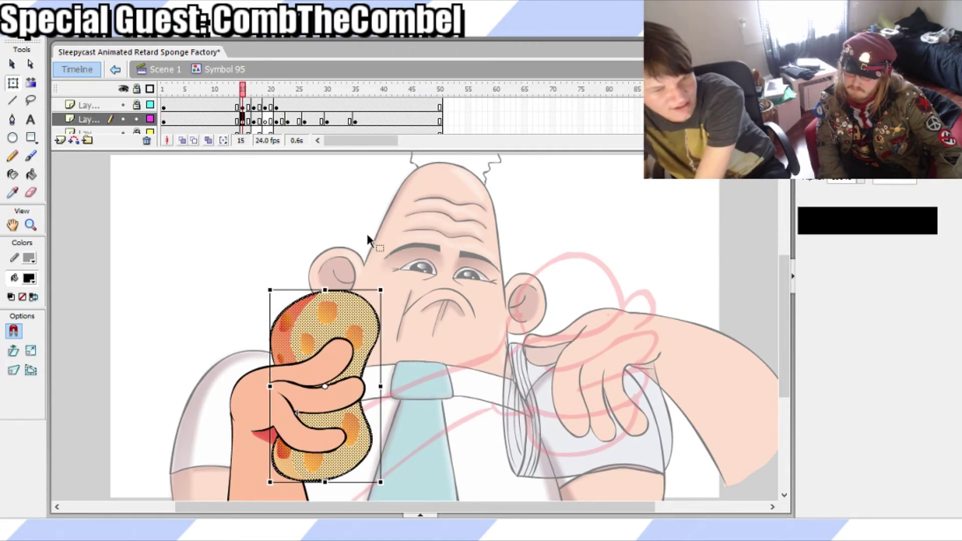
left_click(409, 241)
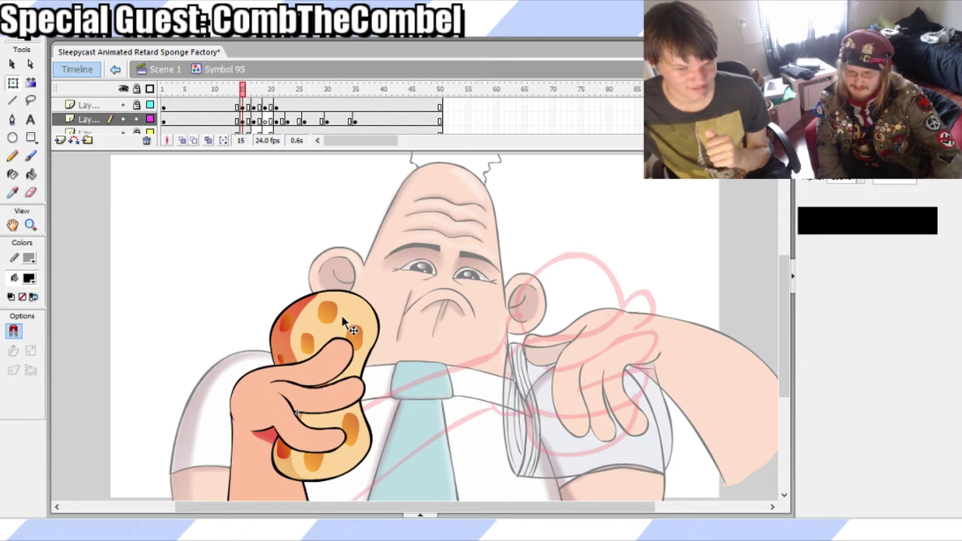
Readjust the skew of the frame 15 sponge's upper half, then of its lower half
left_click(355, 318)
left_click(383, 264)
mouse_move(252, 99)
left_mouse_down()
mouse_move(238, 103)
mouse_move(261, 103)
mouse_move(243, 103)
left_mouse_up()
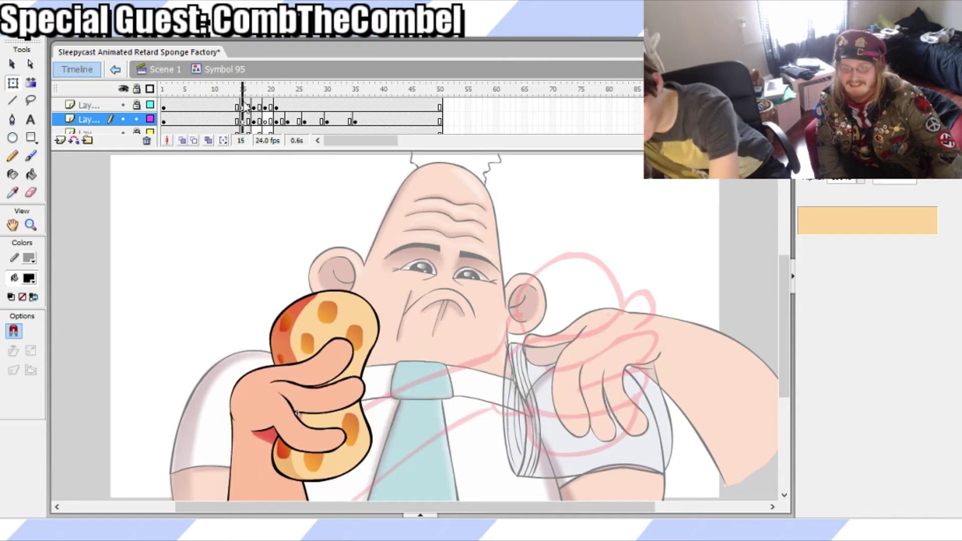
left_click(243, 120)
left_click(280, 187)
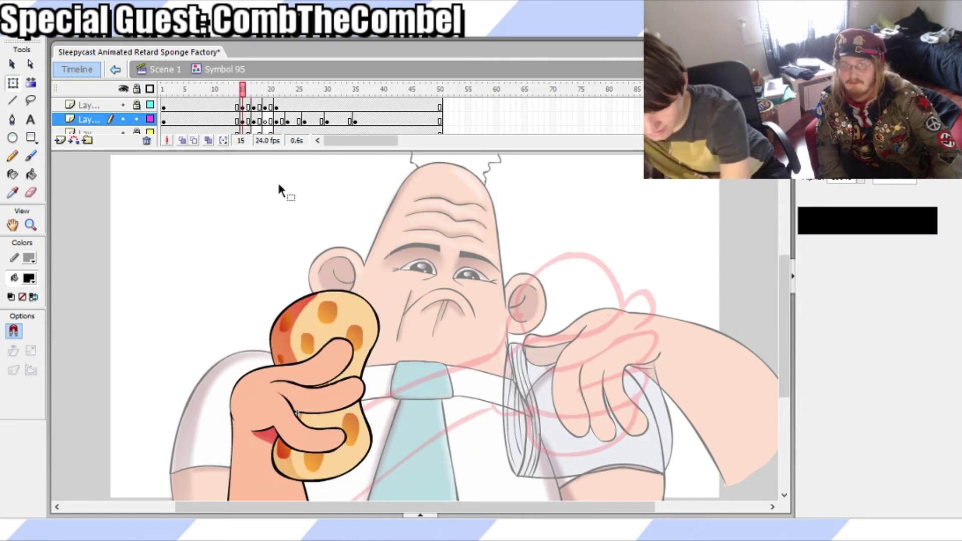
left_click_drag(234, 264, 414, 357)
left_click_drag(361, 291, 358, 296)
left_click_drag(255, 489, 404, 432)
left_click_drag(343, 481, 338, 482)
left_click(418, 465)
Play back and scrub the arm movement around frame 15 to check how the sponge follows the hand
left_click_drag(243, 93, 198, 91)
key("Return")
key("Return")
key("Return")
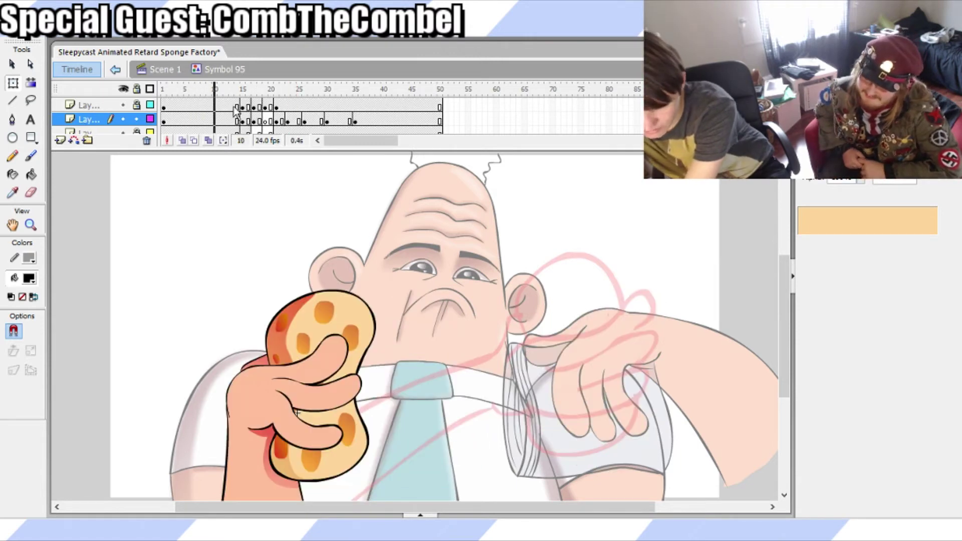
key("Return")
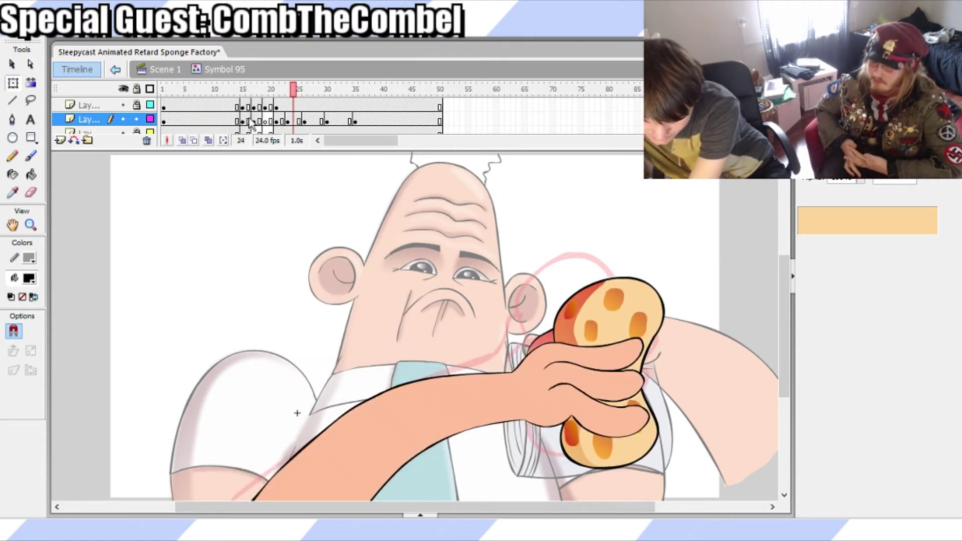
left_click(242, 119)
left_click_drag(247, 92, 249, 118)
key("Return")
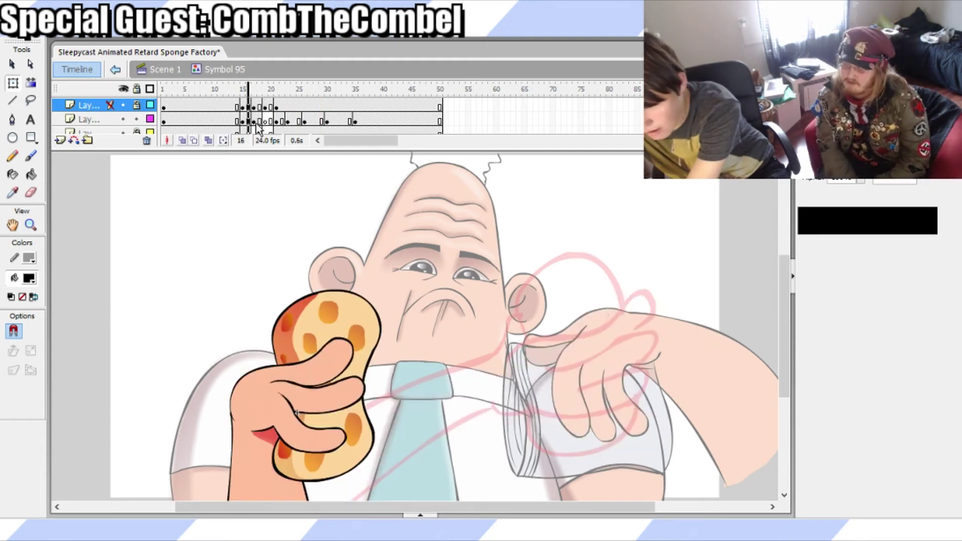
Scrub back to frame 15, check the neighbouring sponge frames and save the file
left_click_drag(273, 92, 244, 92)
left_click(249, 119)
left_click(260, 118)
key("ctrl+s")
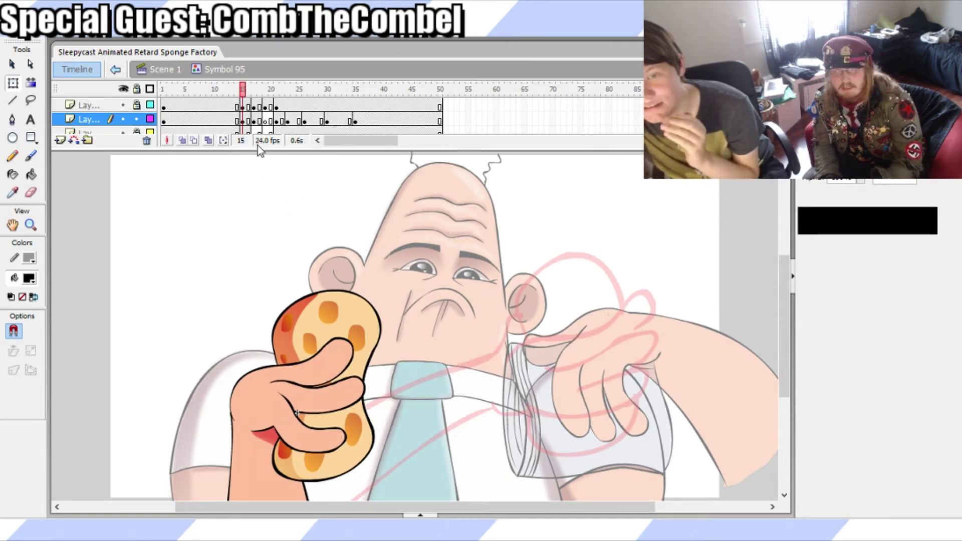
Check the sponge and arm keyframes on frame 15, make the arm layer active and save the file
left_click(418, 232)
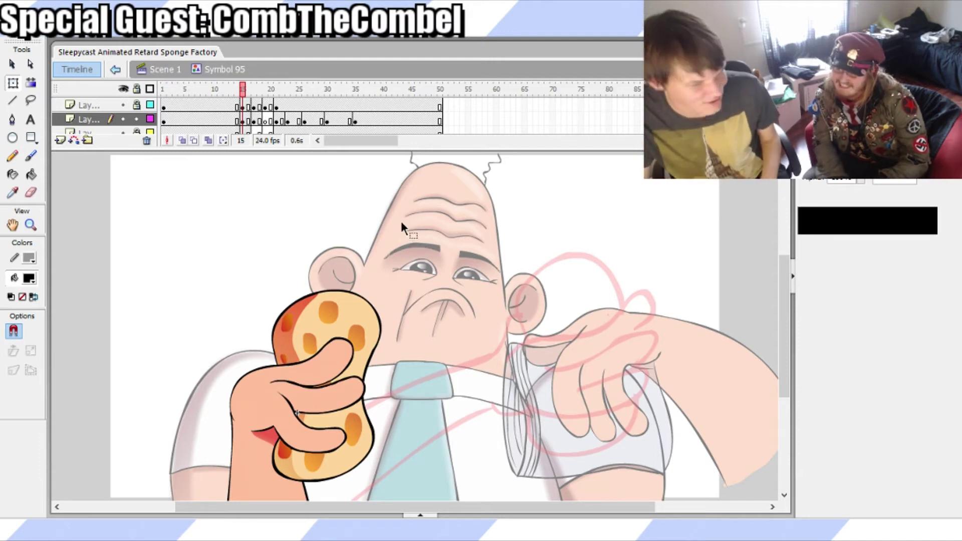
left_click(379, 324)
left_click(339, 157)
left_click(244, 121)
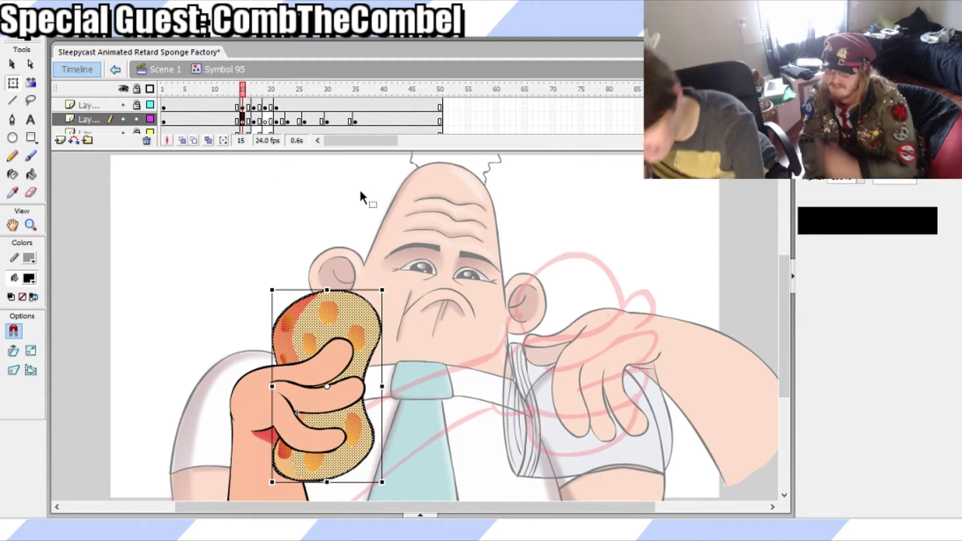
left_click(303, 170)
left_click(238, 121)
left_click(248, 121)
left_click(243, 131)
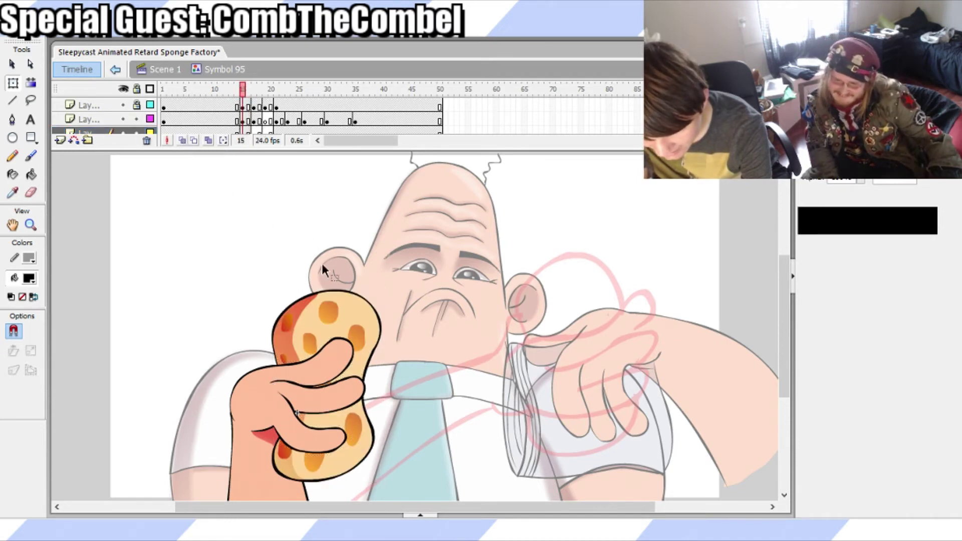
key("ctrl+s")
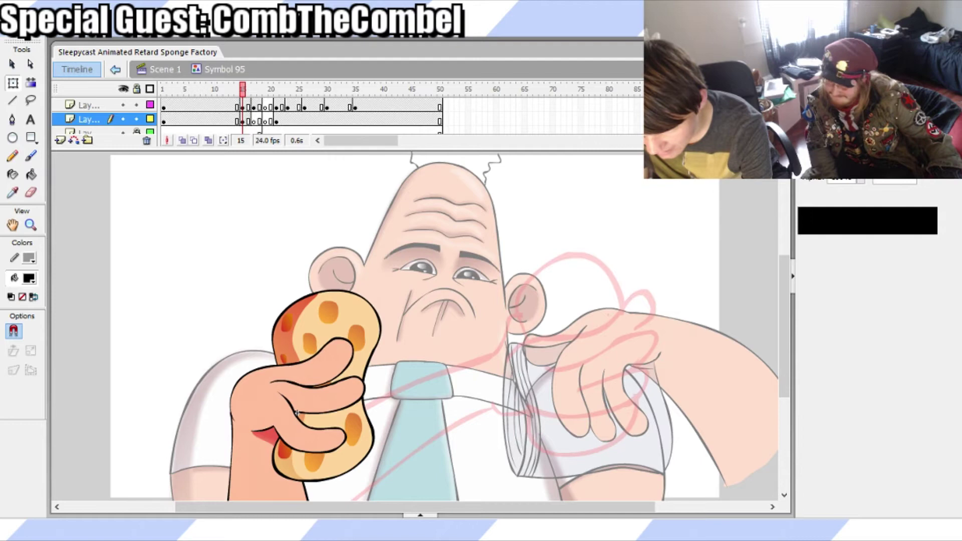
left_click(689, 260)
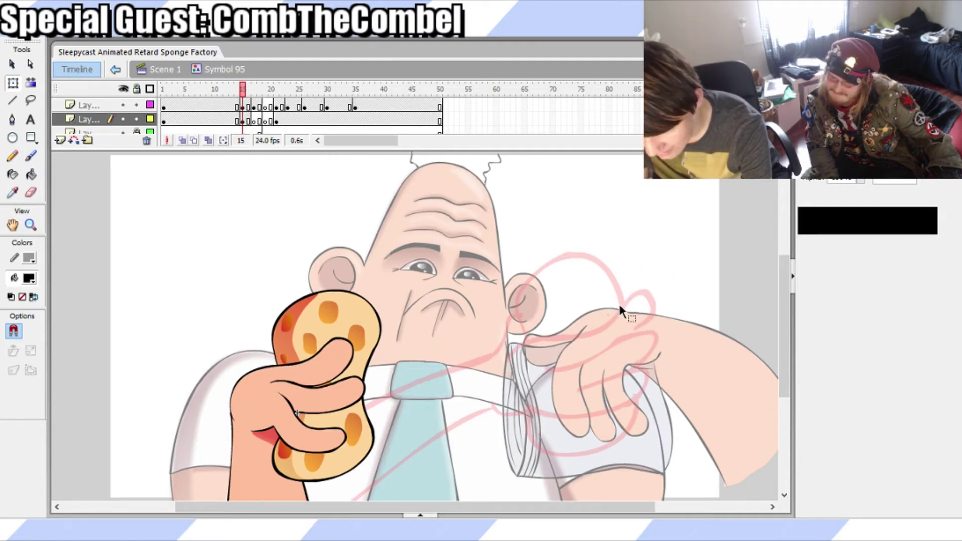
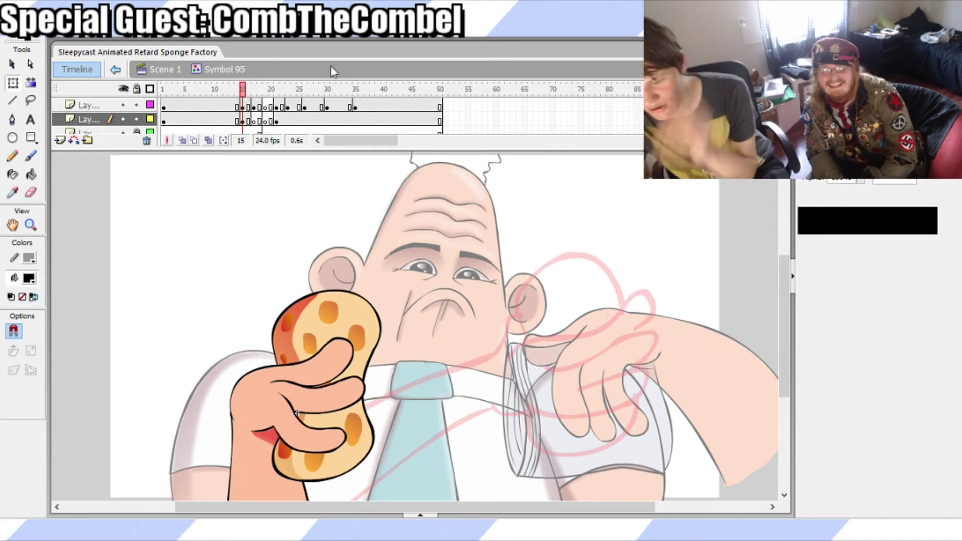
Scrub around frame 15 and compare its sponge and arm drawings with the neighbouring frames
left_click(243, 91)
mouse_move(242, 98)
left_mouse_down()
mouse_move(304, 98)
mouse_move(240, 100)
left_mouse_up()
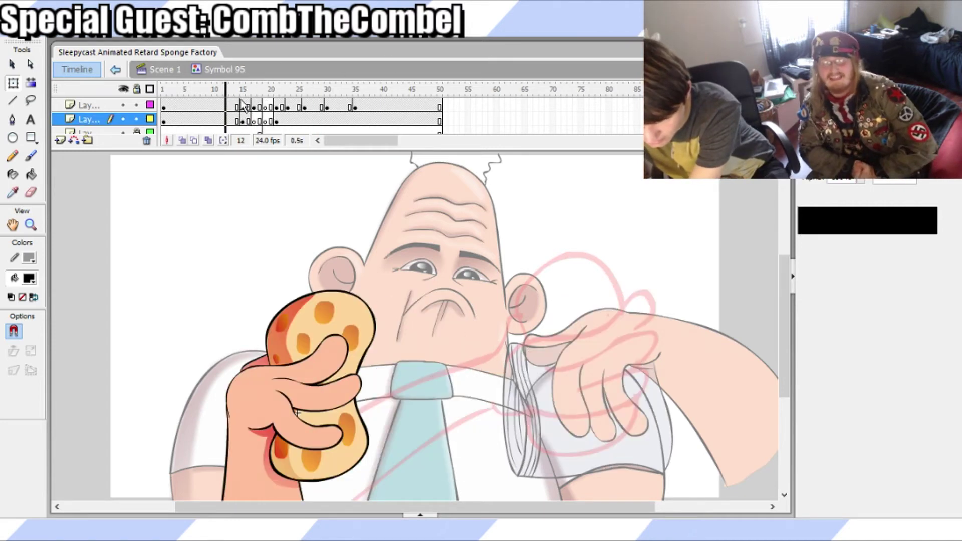
left_click(253, 105)
left_click(243, 106)
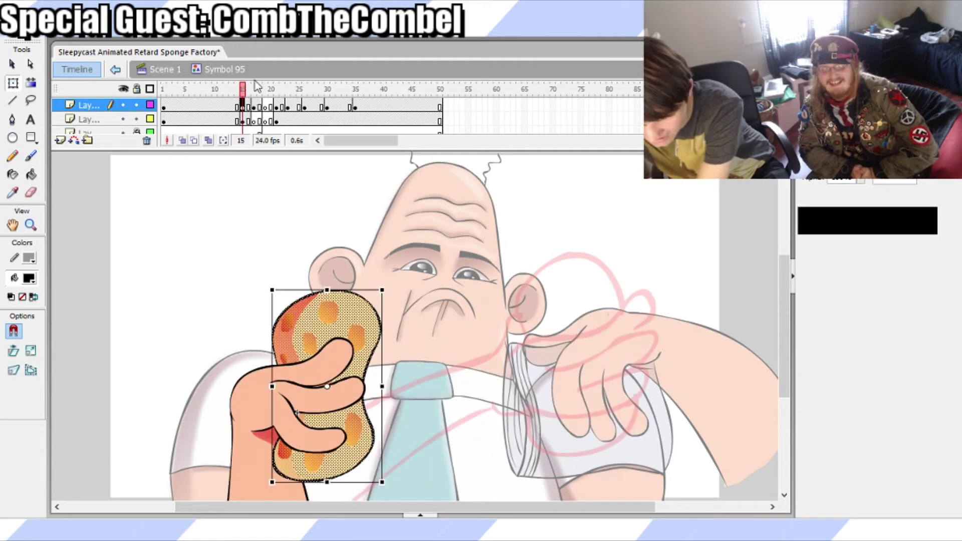
left_click(259, 106)
left_click(243, 106)
left_click(231, 88)
left_click_drag(232, 92, 272, 104)
left_click(243, 120)
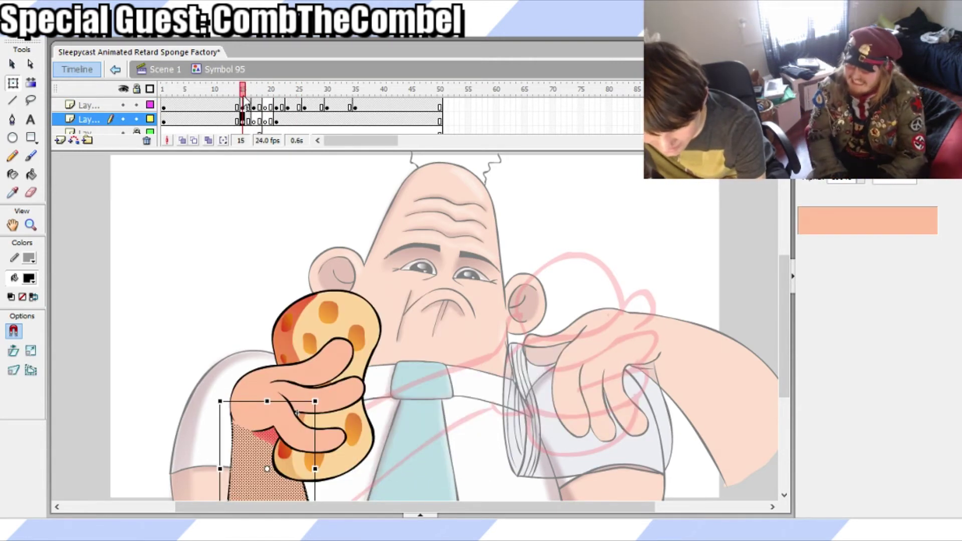
Turn on onion skinning for only the frames before frame 15, save the file and ready the Brush tool over the hand
left_click(183, 141)
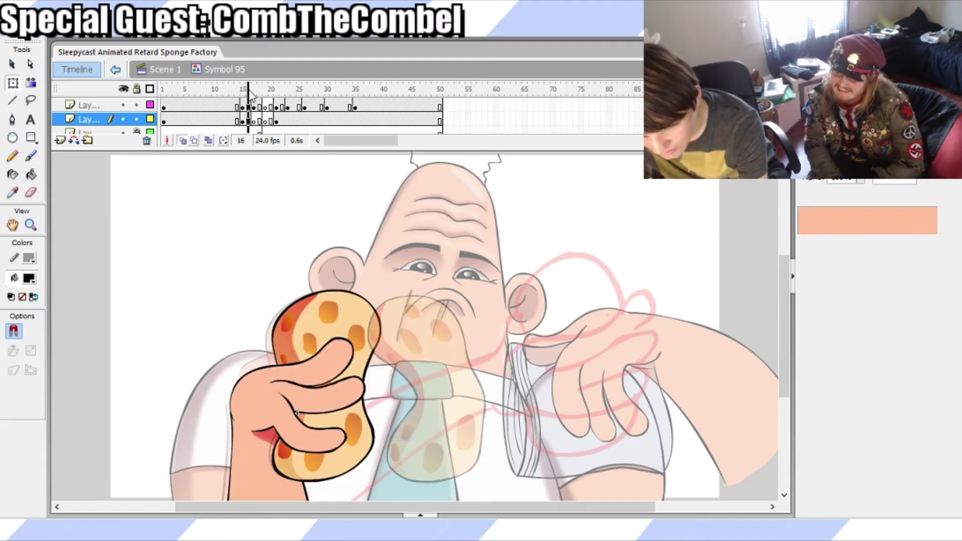
left_click(242, 120)
left_click_drag(256, 89, 245, 89)
left_click(437, 263)
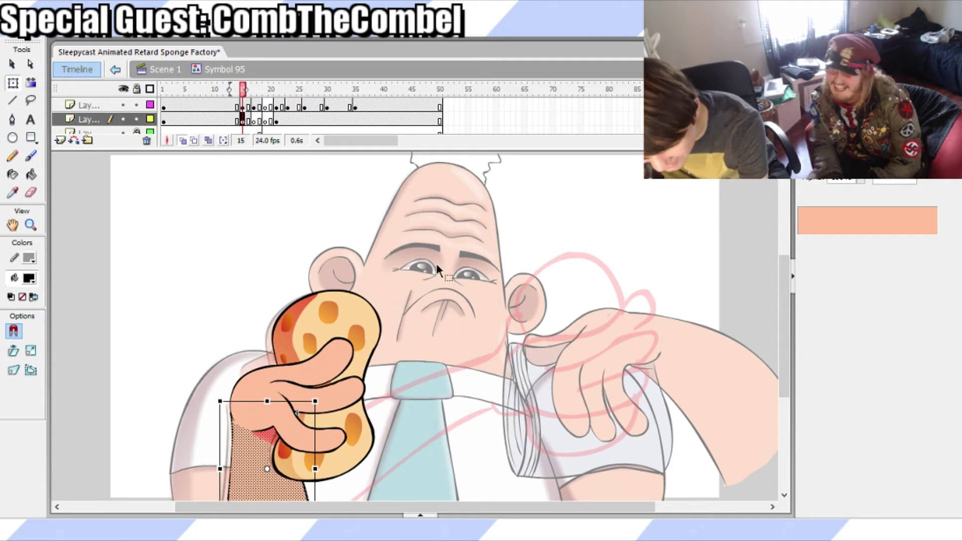
key("ctrl+s")
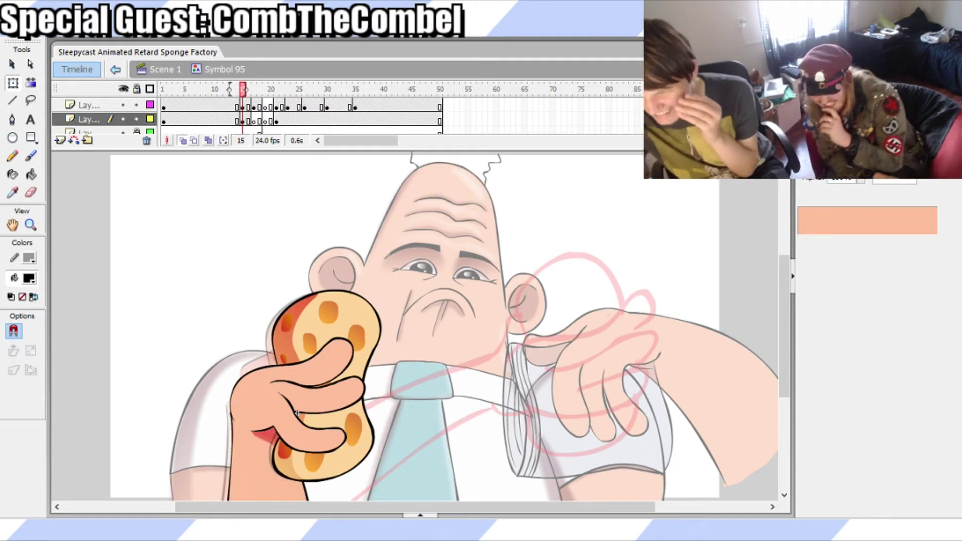
key("ctrl+equal")
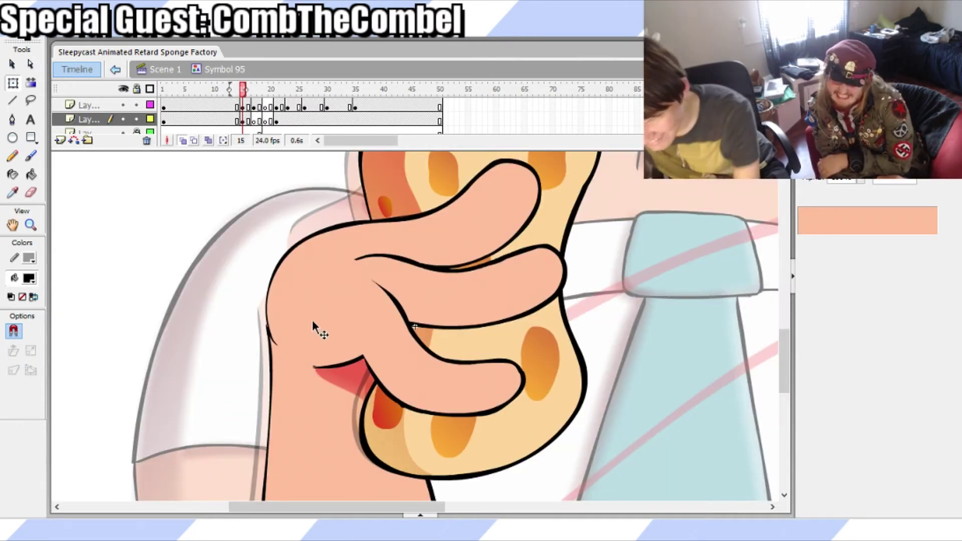
left_click(31, 156)
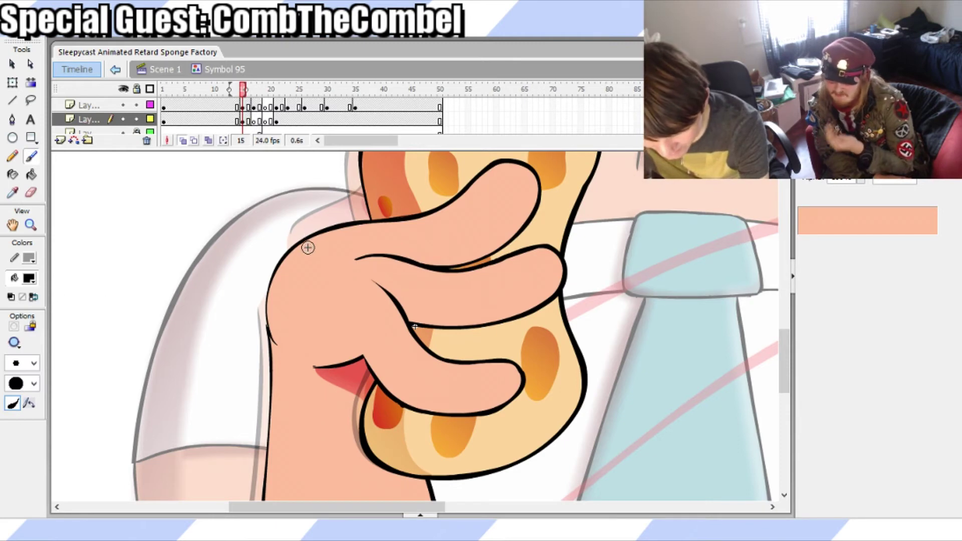
left_click_drag(352, 194, 363, 187)
key("ctrl+z")
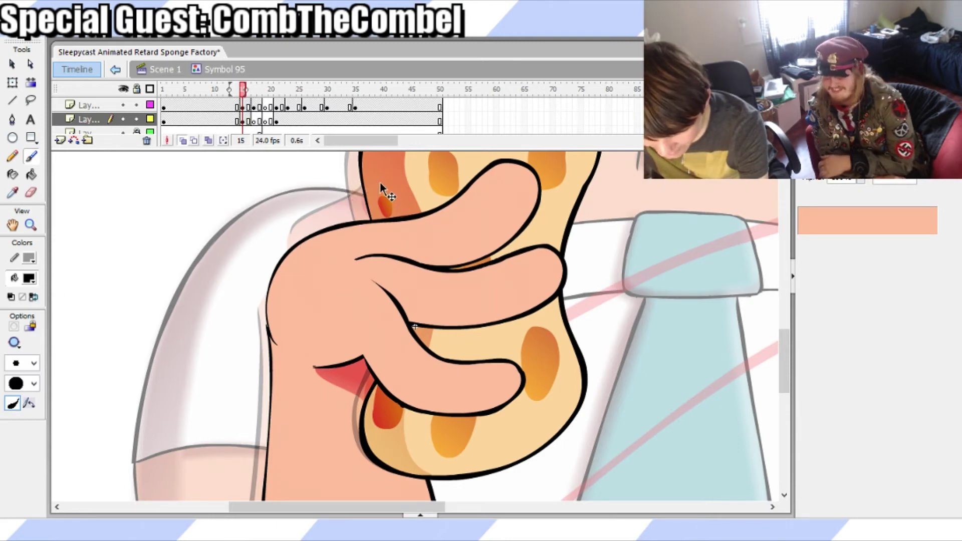
left_click_drag(316, 217, 311, 220)
key("ctrl+z")
left_click_drag(380, 177, 298, 240)
key("ctrl+z")
key("ctrl+z")
left_click_drag(375, 177, 374, 181)
key("ctrl+z")
mouse_move(299, 247)
left_mouse_down()
mouse_move(330, 208)
mouse_move(377, 179)
left_mouse_up()
key("ctrl+z")
left_click_drag(327, 210, 301, 242)
key("ctrl+z")
Brush the thumb's curved black outline behind the hand on frame 15 and shift it slightly to meet the hand's contour
left_click_drag(377, 182, 300, 242)
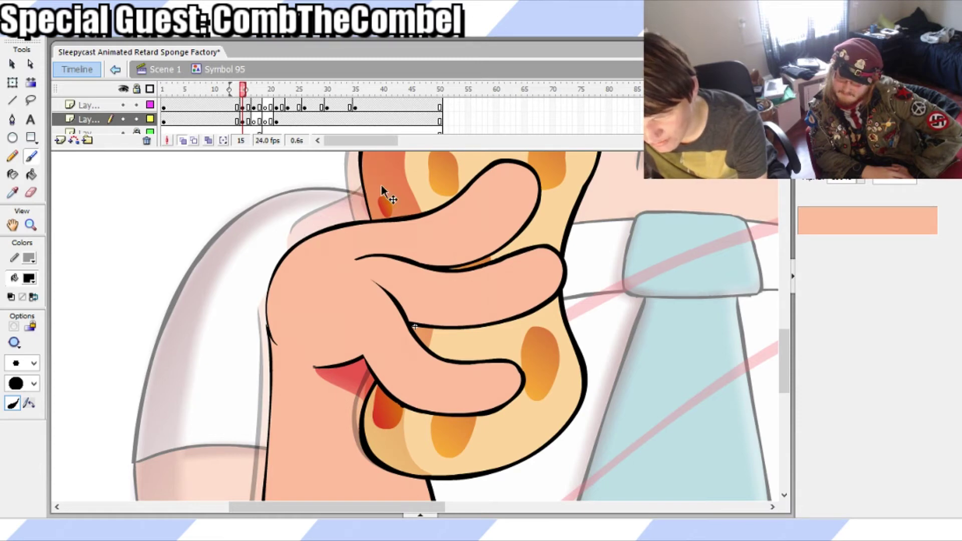
key("q")
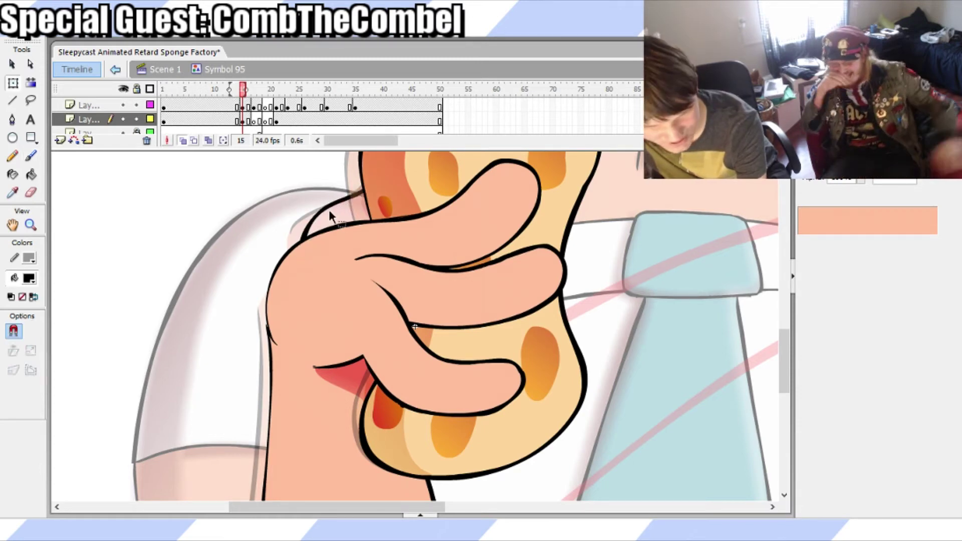
left_click(327, 209)
left_click(319, 221)
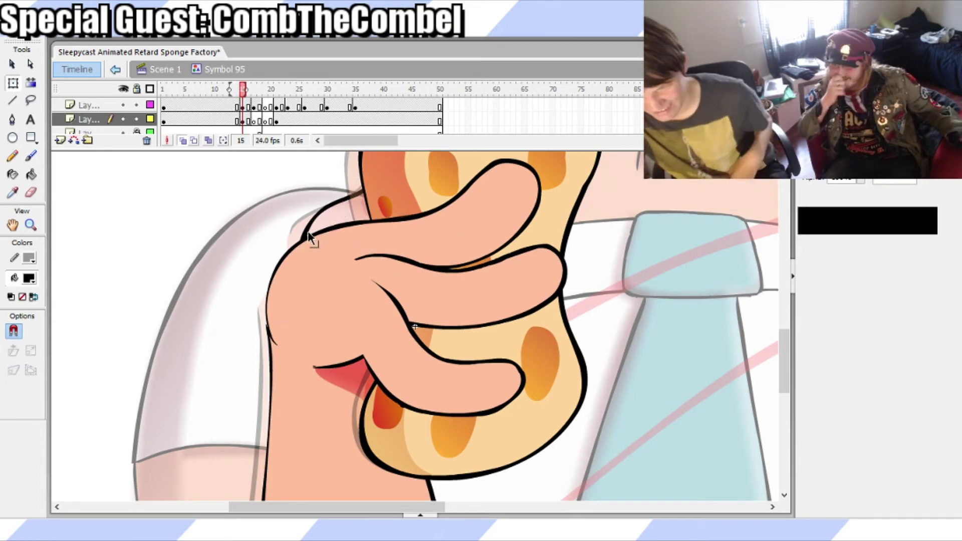
left_click(322, 214)
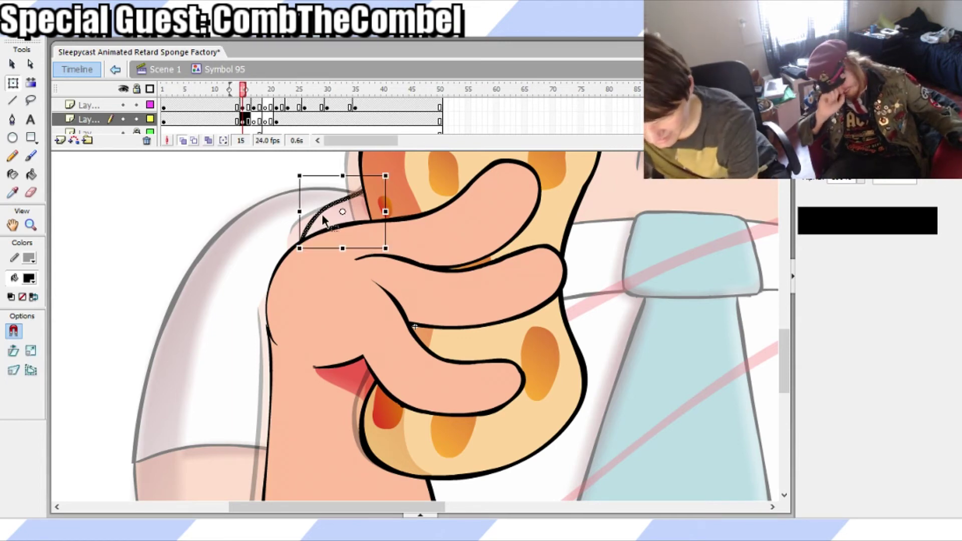
left_click(322, 208)
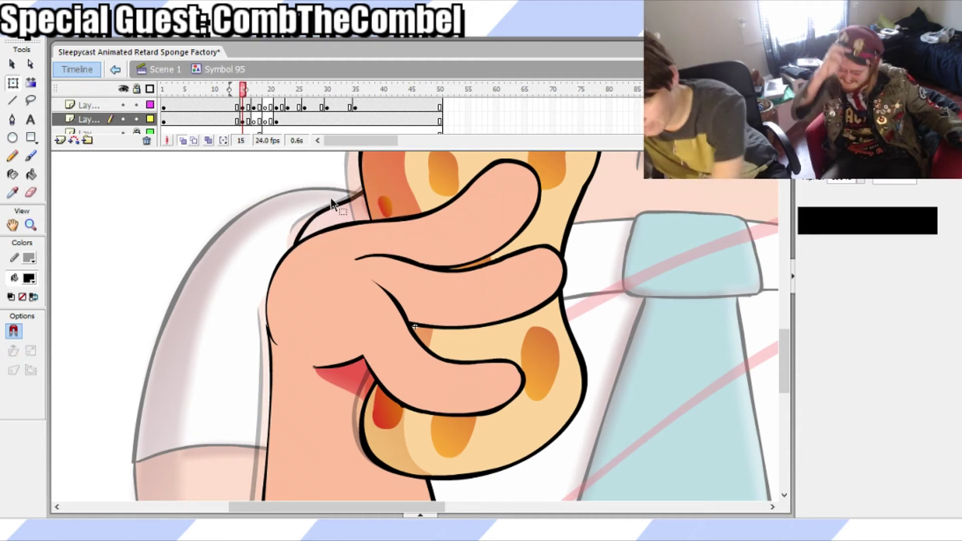
left_click(332, 209)
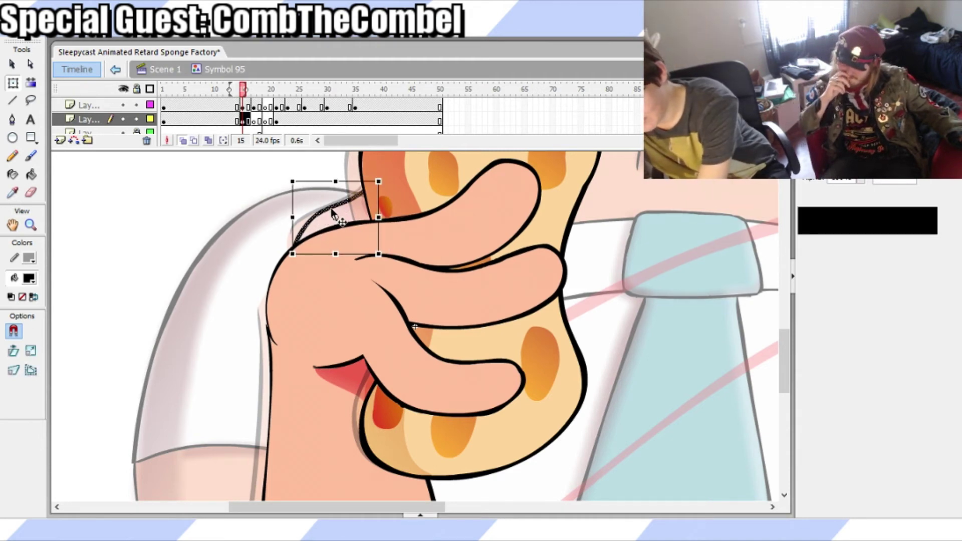
left_click(331, 201)
Sample the thumb's red gradient on frame 13 and brush it behind the lines to colour the thumb on frame 15
left_click(232, 90)
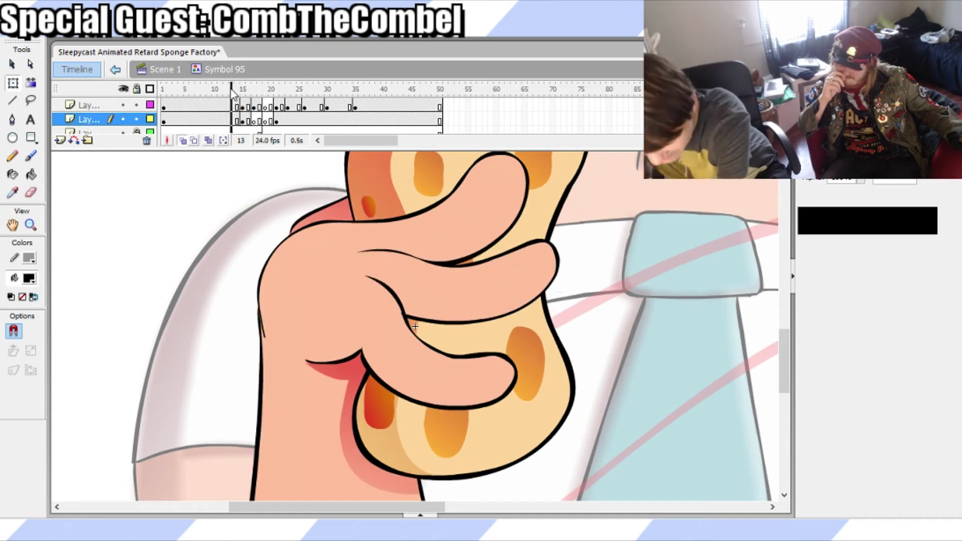
key("i")
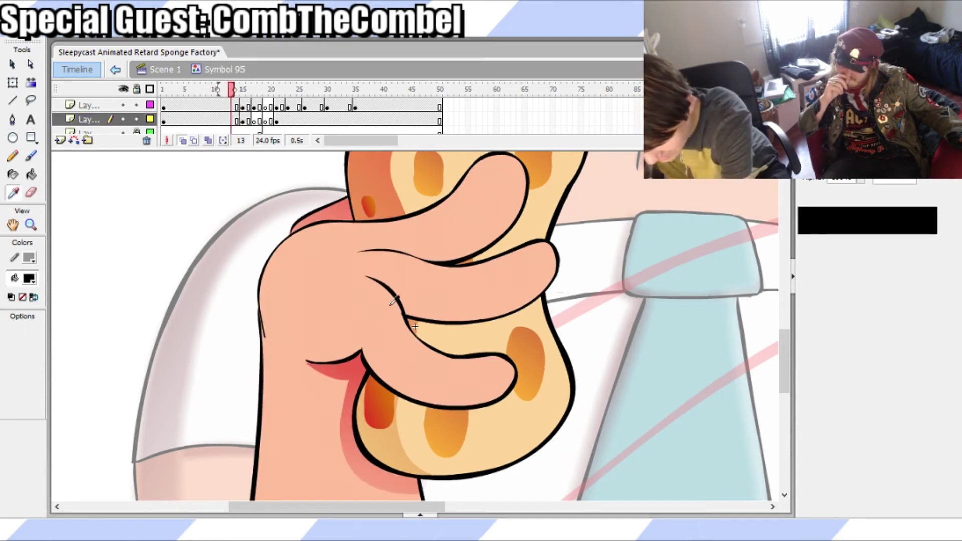
left_click(339, 215)
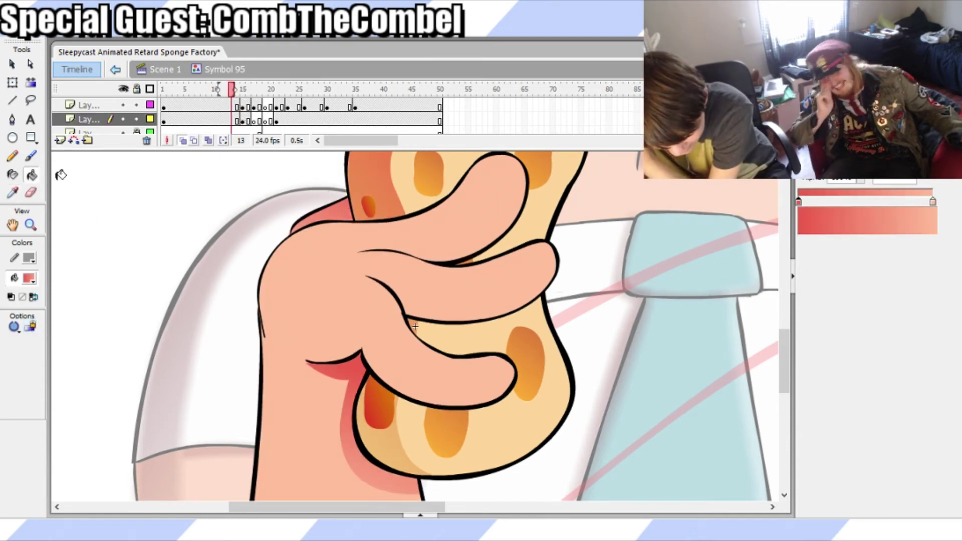
key("b")
left_click(241, 102)
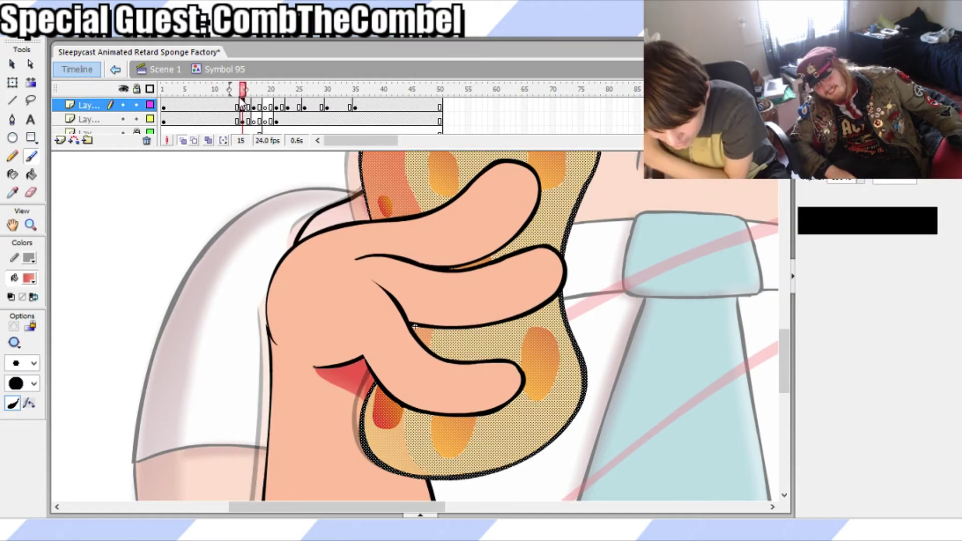
left_click(237, 121)
left_click(243, 121)
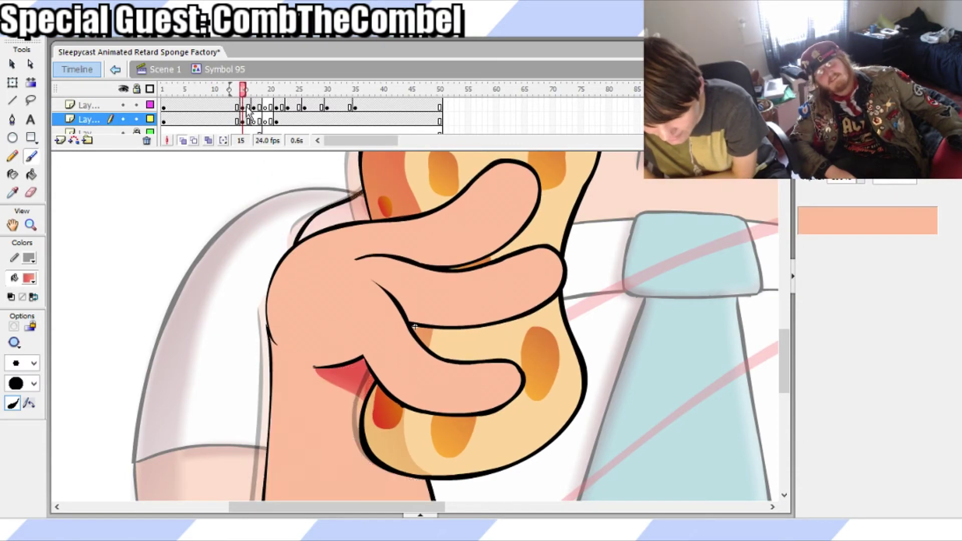
mouse_move(304, 233)
left_mouse_down()
mouse_move(296, 251)
mouse_move(315, 256)
mouse_move(371, 232)
left_mouse_up()
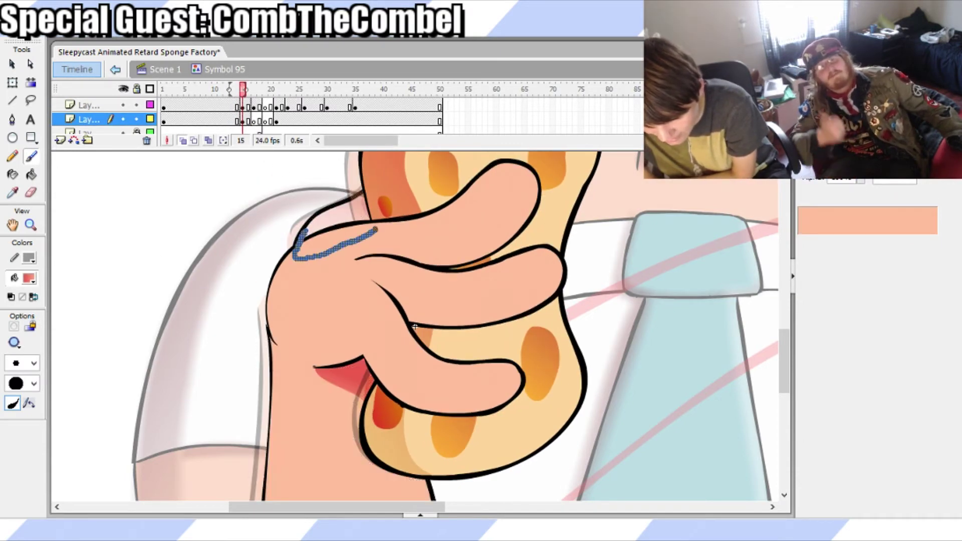
mouse_move(364, 196)
left_mouse_down()
mouse_move(298, 240)
mouse_move(329, 229)
mouse_move(336, 241)
mouse_move(363, 213)
mouse_move(353, 249)
left_mouse_up()
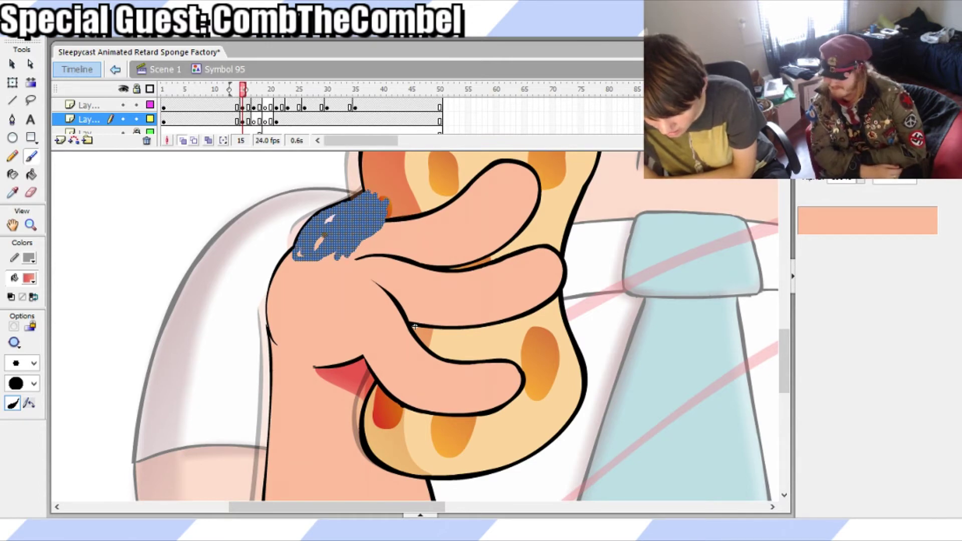
left_click_drag(303, 245, 327, 232)
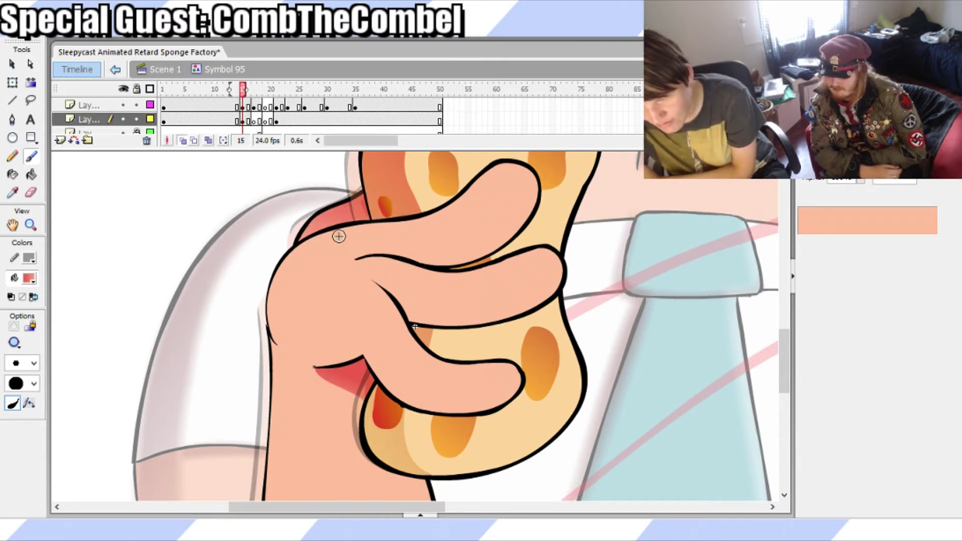
Turn off onion skinning once the thumb is coloured
key("q")
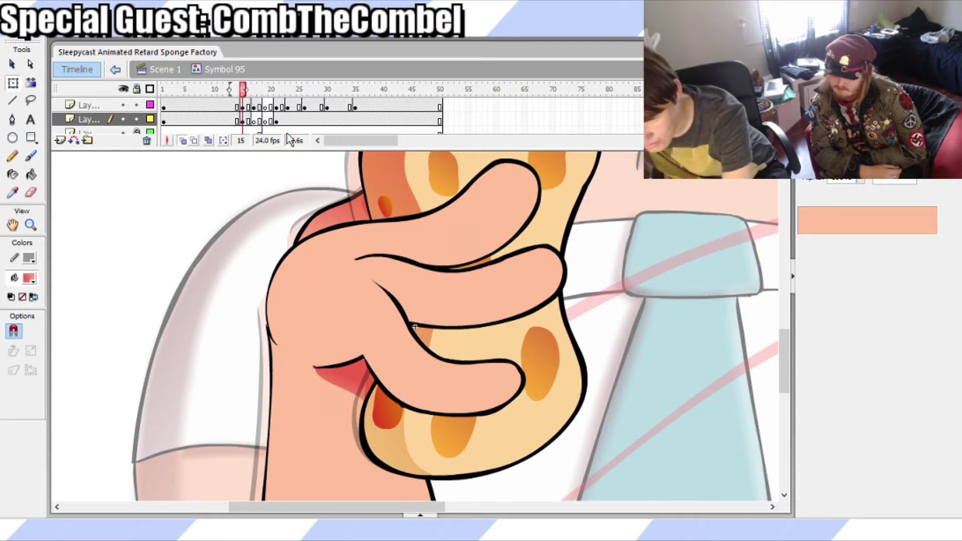
left_click(182, 141)
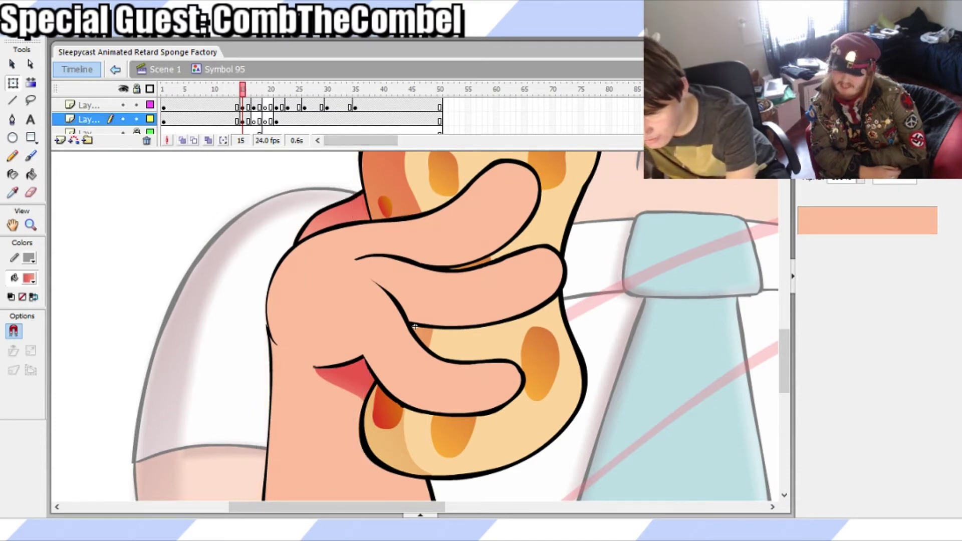
key("ctrl+minus")
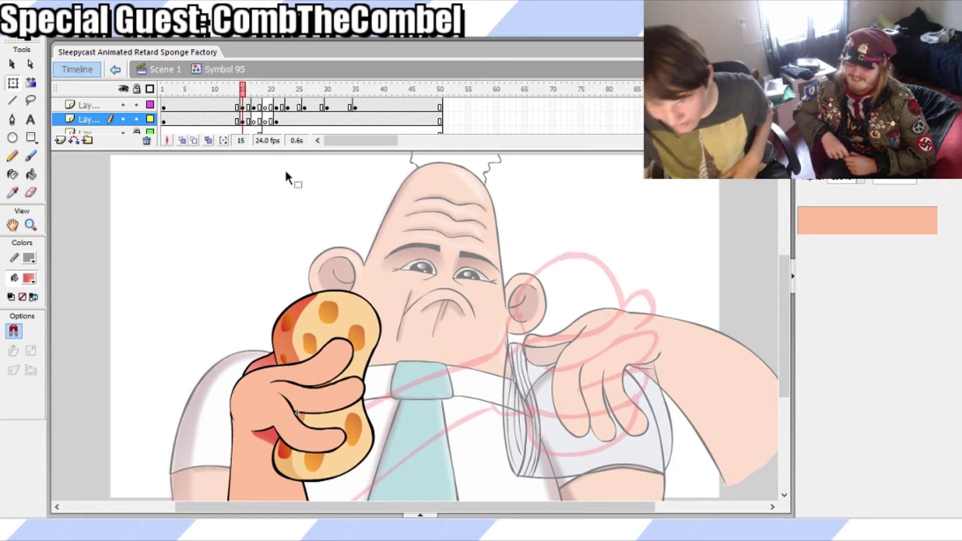
Step forward frame by frame from frame 14 to check the sponge grab with the coloured thumb
left_click(237, 106)
key(".")
key(".")
key(".")
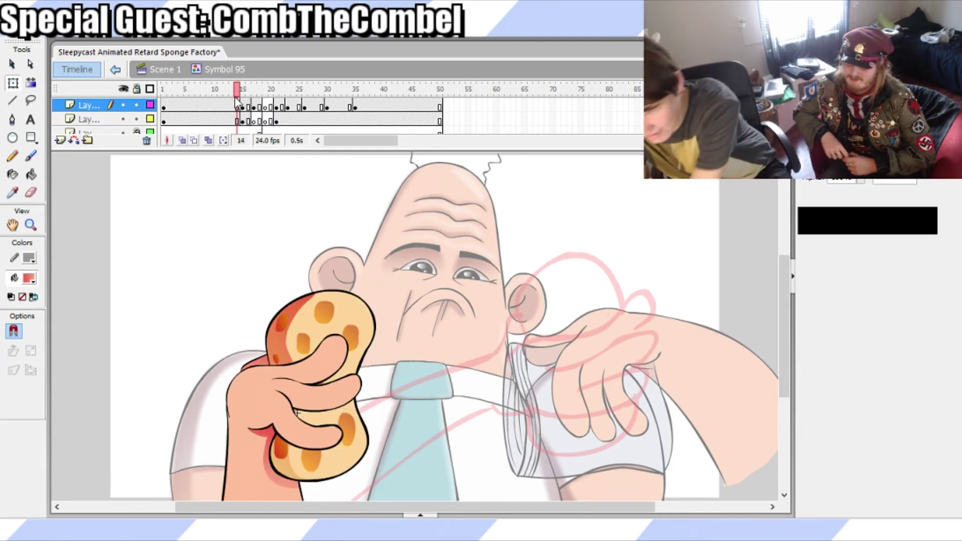
key(".")
key(".")
key(".")
key(".")
key(".")
key(".")
key(".")
key(".")
key(".")
key(".")
key(".")
key(".")
key(".")
key(".")
key(".")
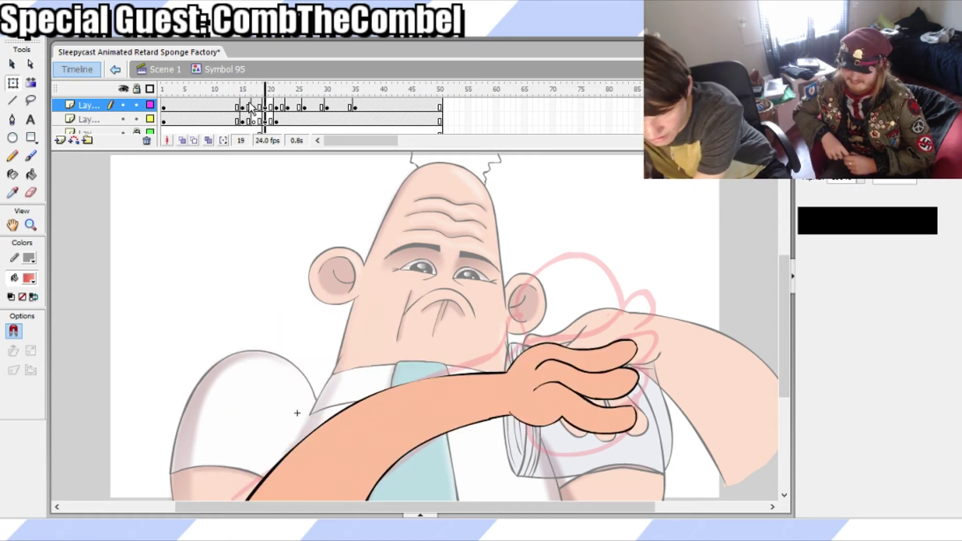
Examine the arm layer's keyframes after frame 15 and play the arm movement from frame 13
left_click(248, 120)
left_click(255, 121)
left_click(271, 119)
left_click(255, 120)
left_click(233, 89)
key("Return")
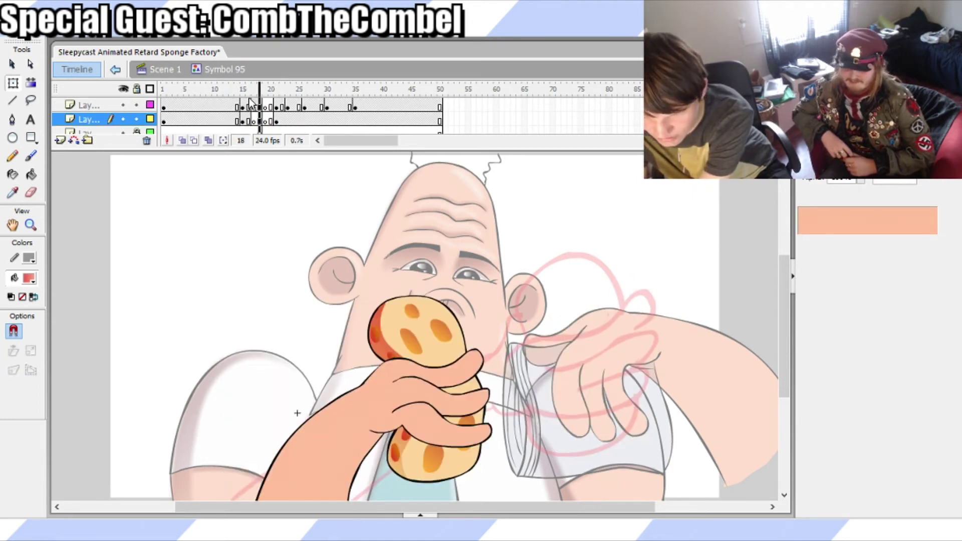
Play the sponge grab from frame 14 and return to the pose on frame 15
left_click(236, 89)
key("Return")
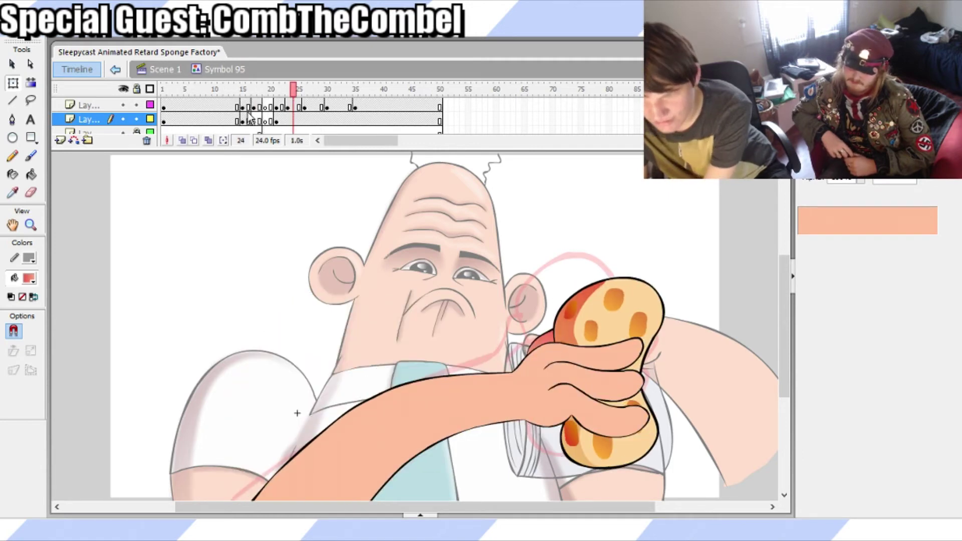
left_click(247, 106)
left_click(249, 91)
left_click(243, 106)
left_click(243, 89)
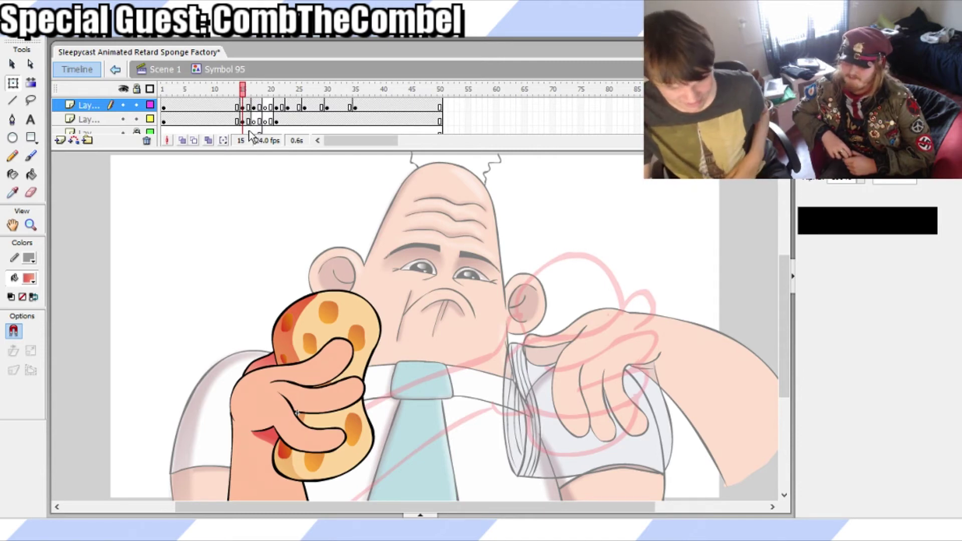
Flip between frames 15 to 18 of the sponge layer to compare the raised hand with the reaching pose
left_click(243, 105)
left_click(248, 92)
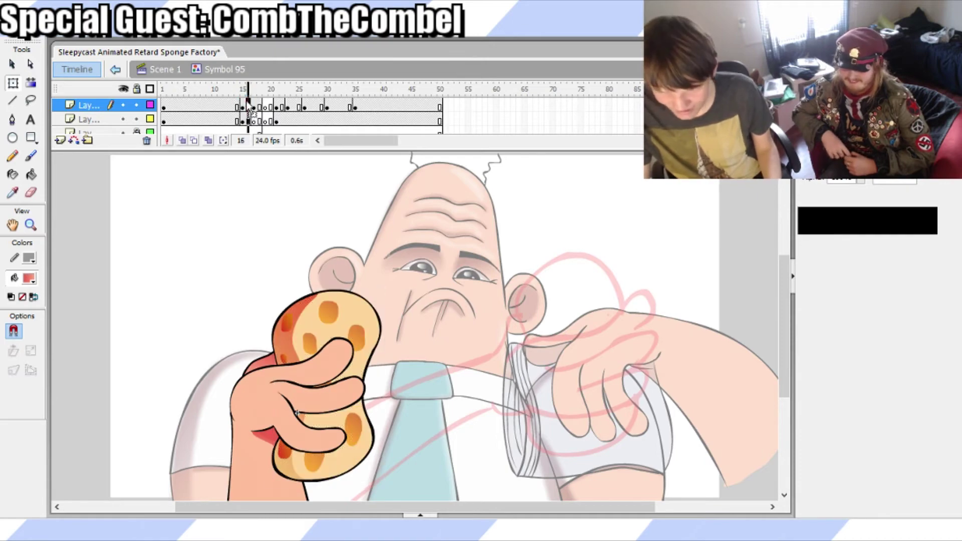
left_click(243, 105)
left_click(244, 92)
left_click(244, 104)
left_click(255, 105)
left_click(248, 90)
left_click(243, 105)
left_click(260, 105)
left_click(253, 88)
left_click(248, 91)
left_click(253, 104)
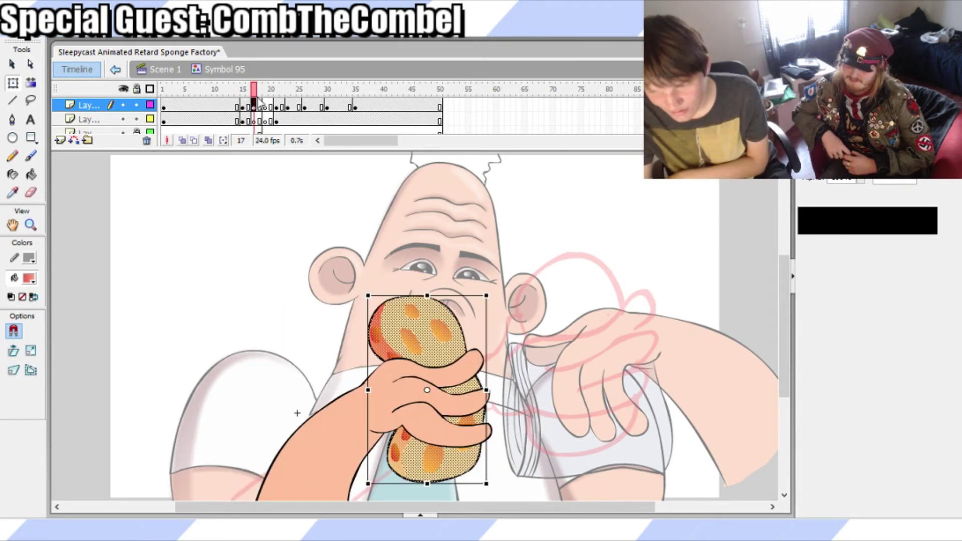
Recheck the sponge's jump between frames 16, 17 and 18, and leave its artwork deselected on frame 18
left_click(253, 105)
left_click(249, 95)
left_click(260, 104)
left_click(254, 91)
left_click(254, 104)
left_click(255, 92)
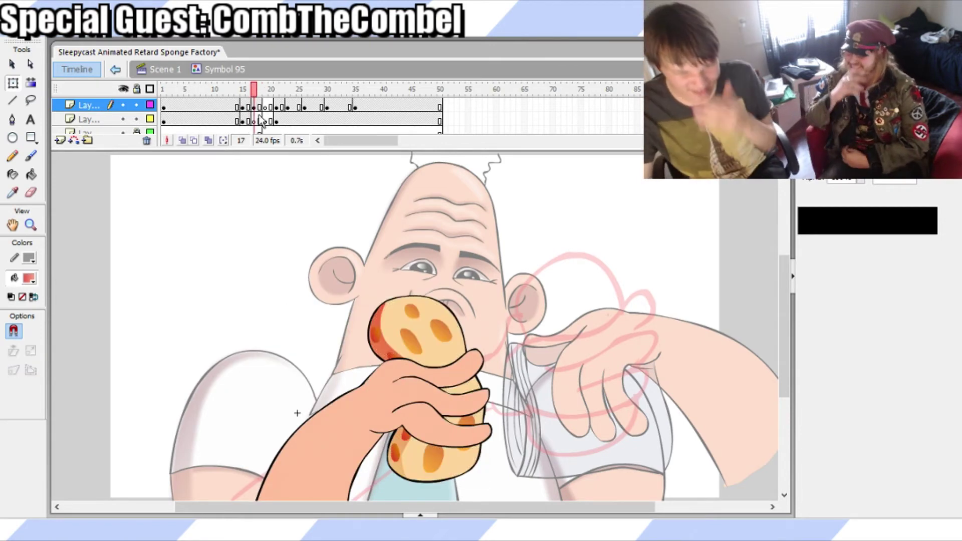
left_click(249, 106)
left_click(254, 106)
left_click(248, 106)
left_click(260, 106)
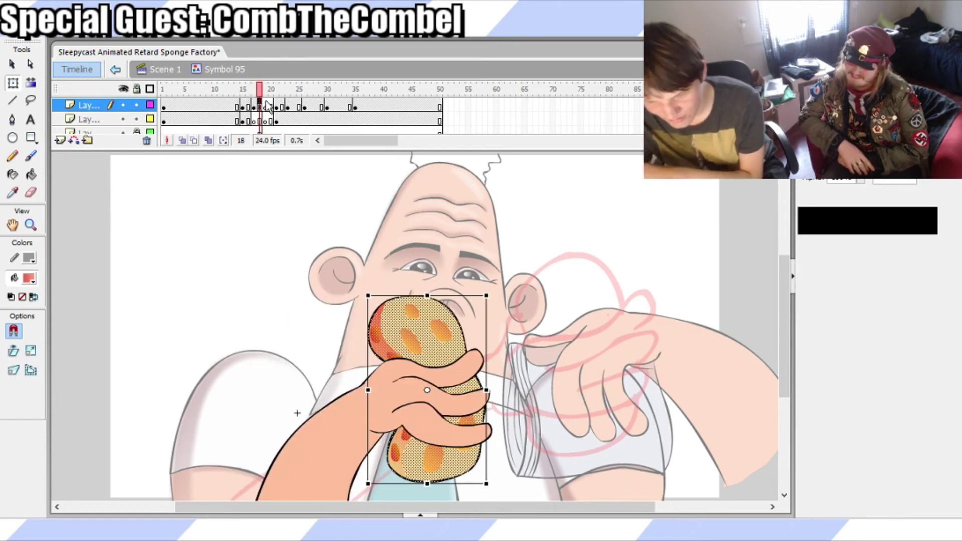
left_click(372, 224)
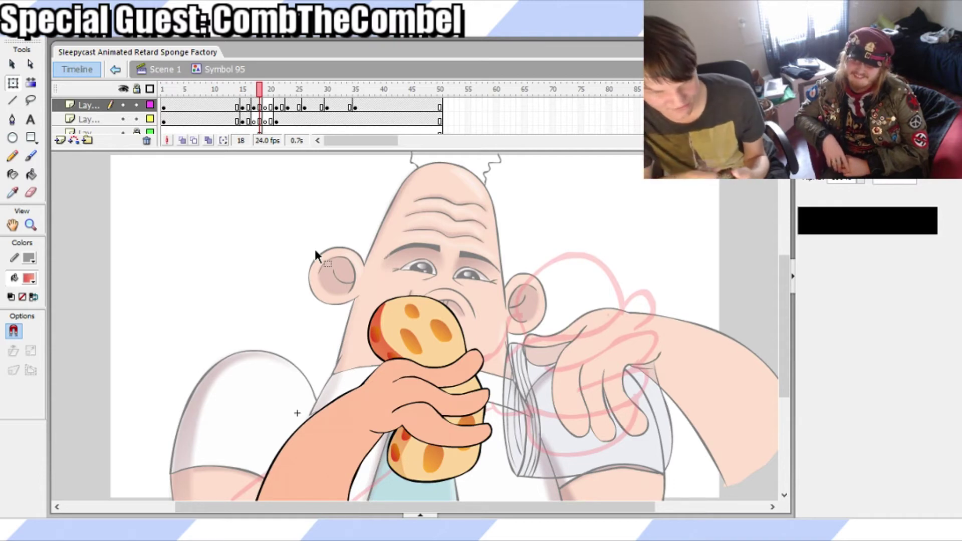
Step through the sponge layer from frame 15 to frame 23 and back to frame 17 to examine the timing
left_click(257, 107)
left_click(253, 106)
left_click(243, 106)
left_click(248, 106)
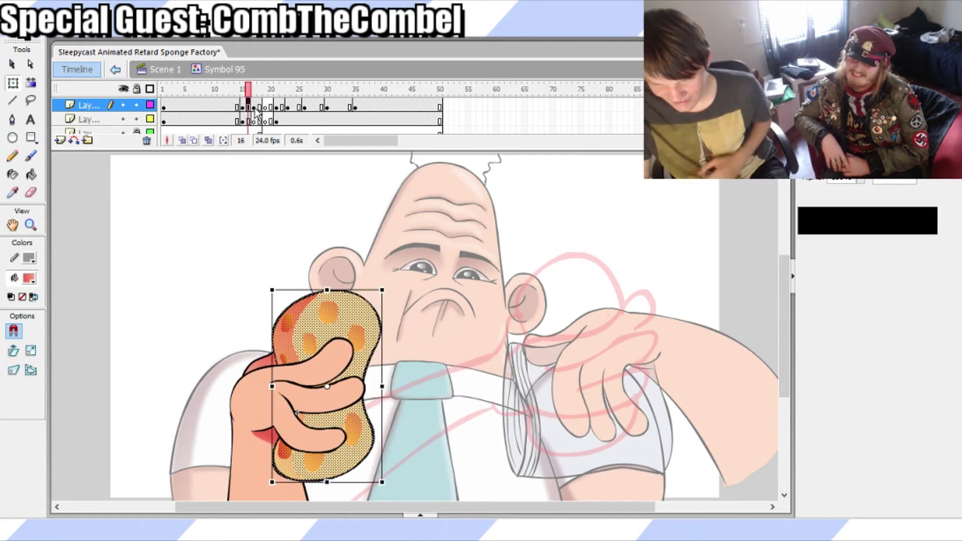
left_click(253, 108)
left_click(260, 108)
left_click(265, 109)
left_click(260, 108)
left_click(275, 109)
left_click(288, 109)
left_click_drag(292, 115, 327, 98)
left_click(254, 105)
left_click(269, 105)
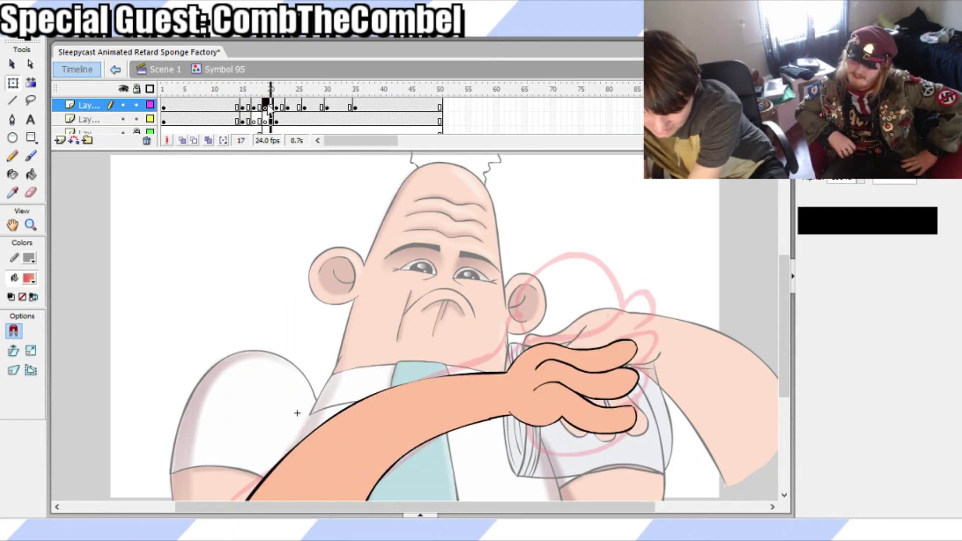
left_click(254, 106)
left_click(247, 105)
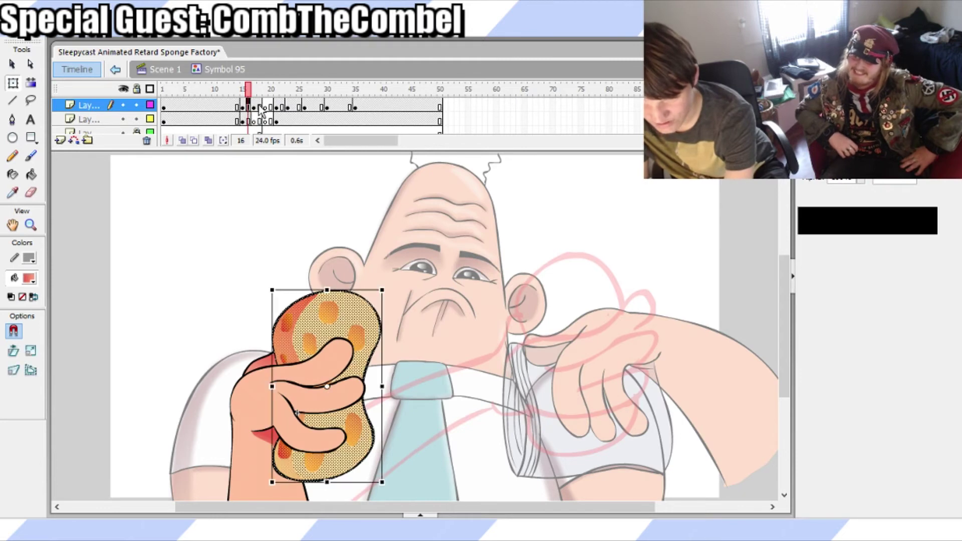
left_click(259, 106)
left_click(254, 106)
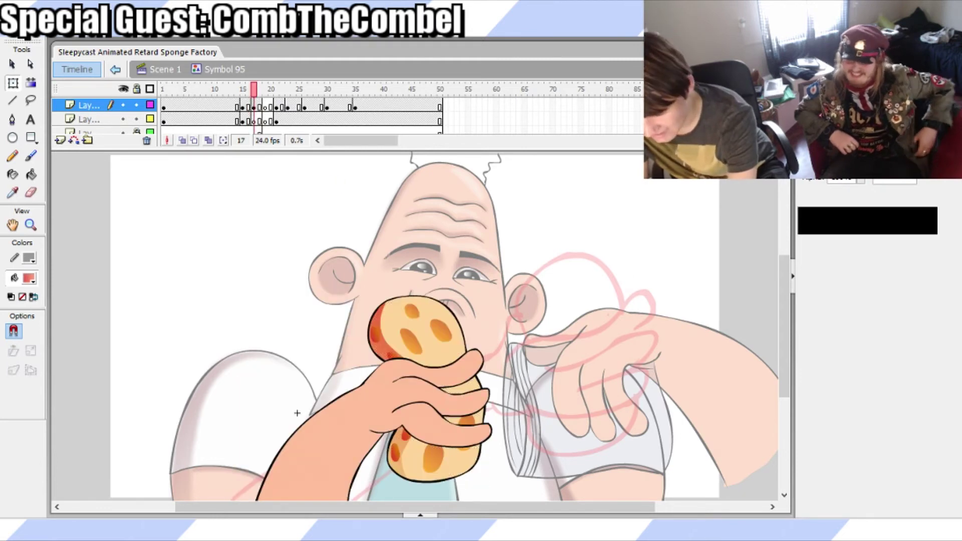
Switch to the Brush tool on frame 17 and set its fill colour to black
key("ctrl+1")
key("b")
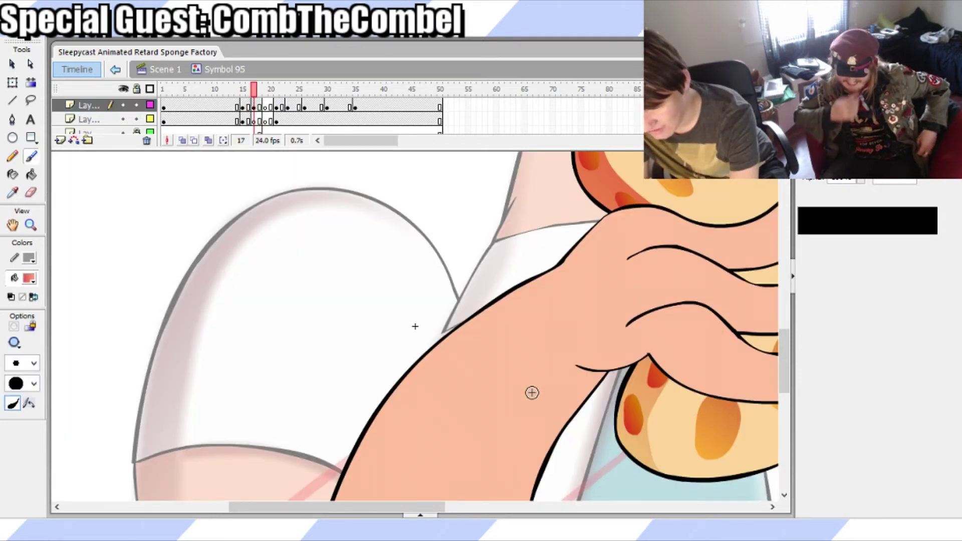
left_click_drag(391, 508, 477, 508)
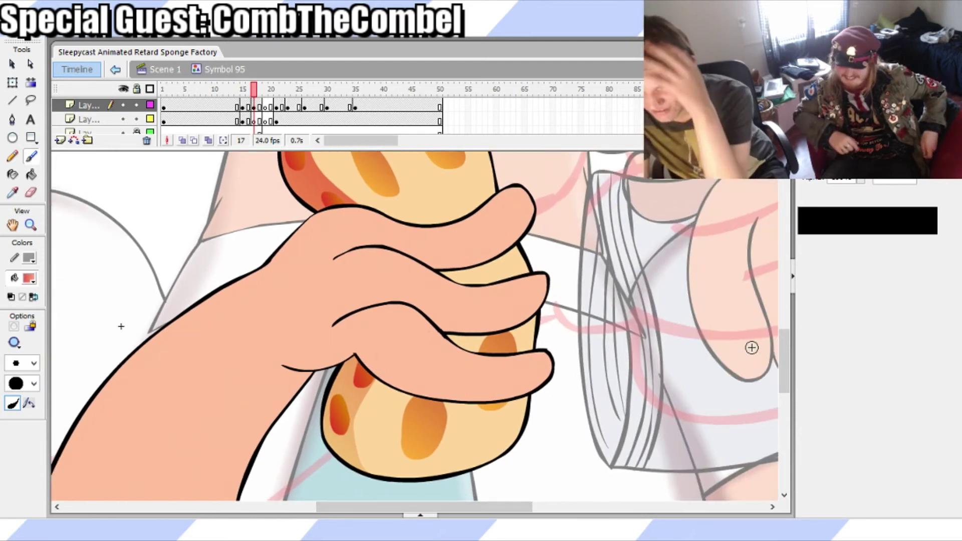
left_click_drag(789, 358, 784, 328)
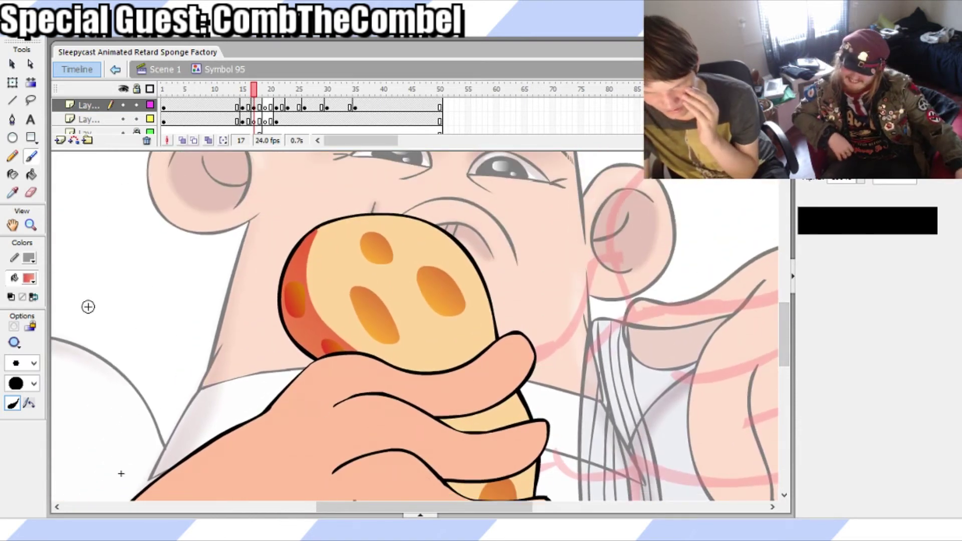
left_click(23, 310)
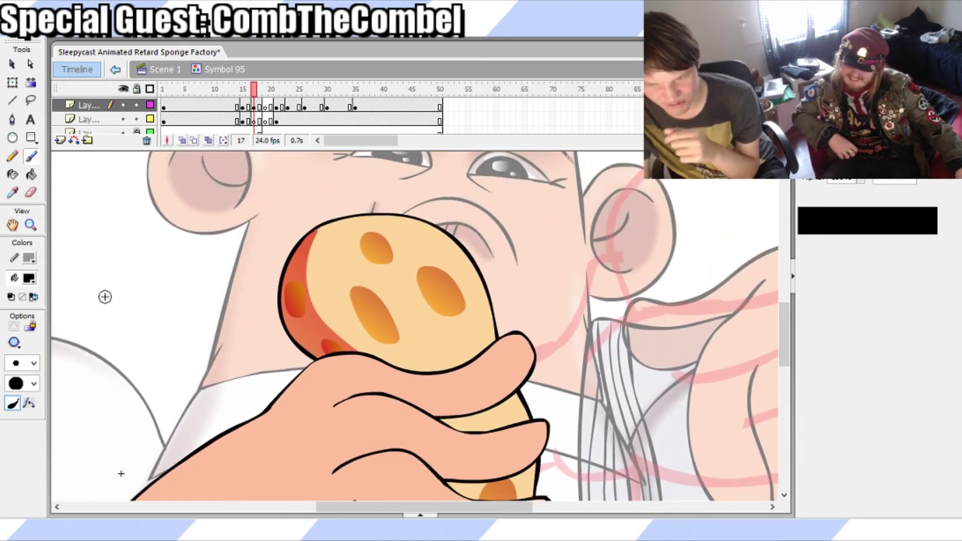
Examine frame 17 on the sponge layer and on the thumb layer beneath it, comparing it with frame 15
left_click(243, 106)
left_click(253, 107)
key("Escape")
left_click(255, 121)
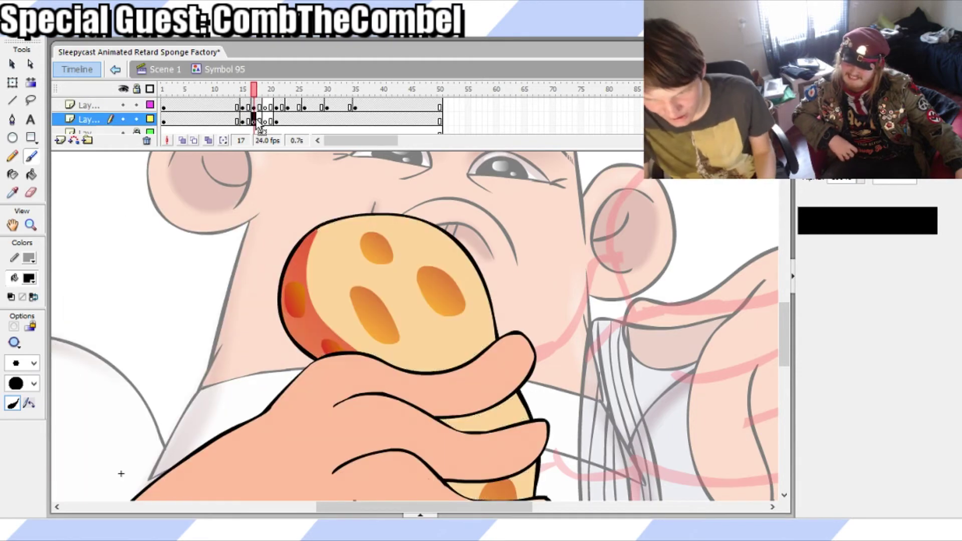
left_click(254, 106)
left_click(250, 129)
left_click(254, 121)
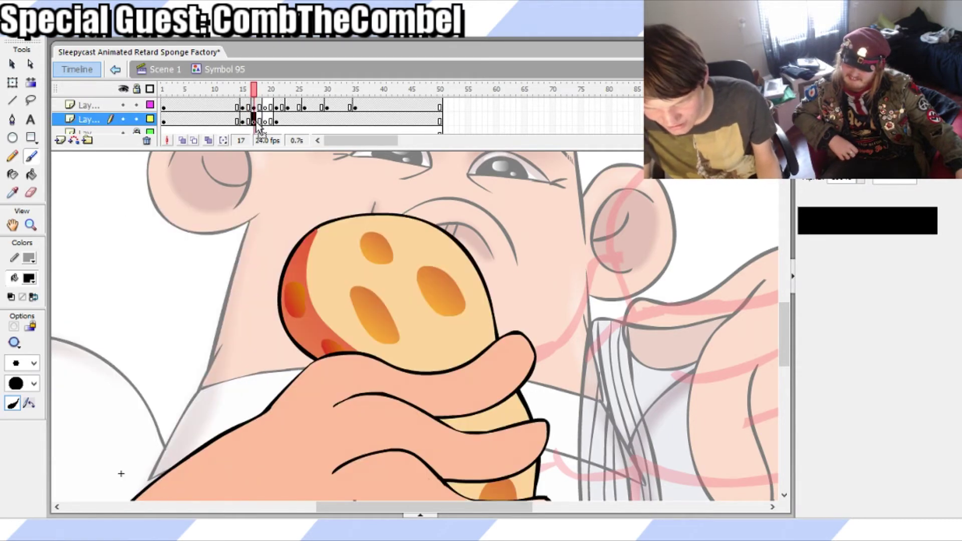
Go to frame 19 on the thumb layer, bring the open hand into view and save the document
left_click(265, 120)
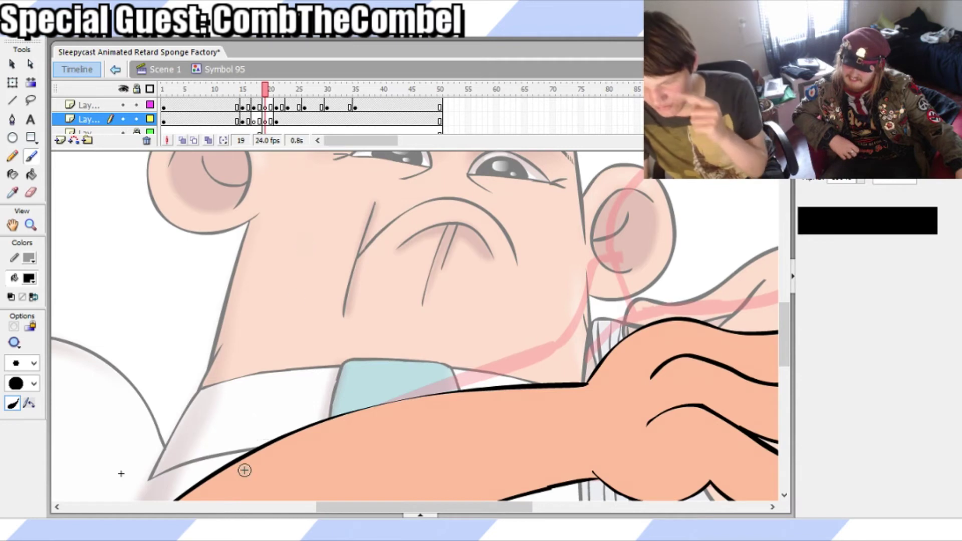
left_click_drag(369, 501, 477, 499)
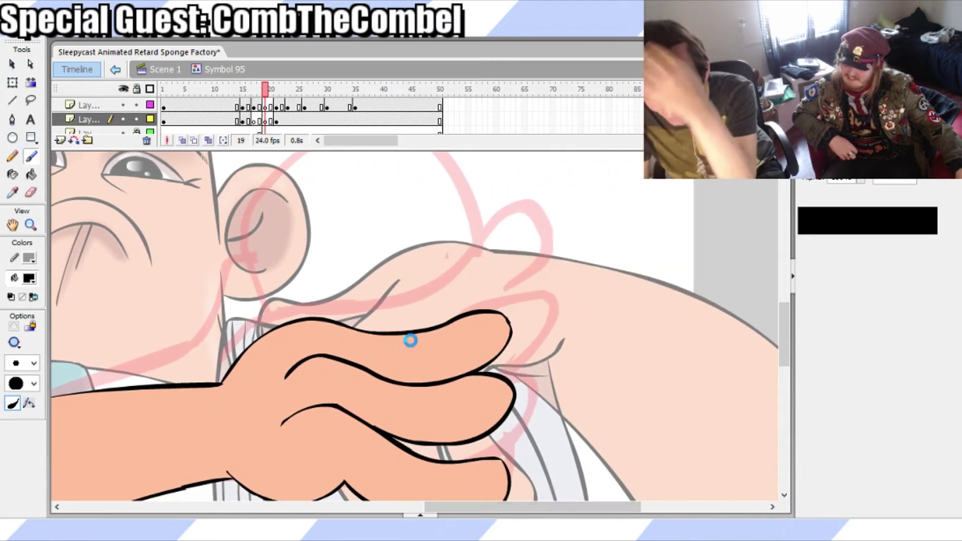
left_click(260, 120)
left_click(265, 120)
key("ctrl+s")
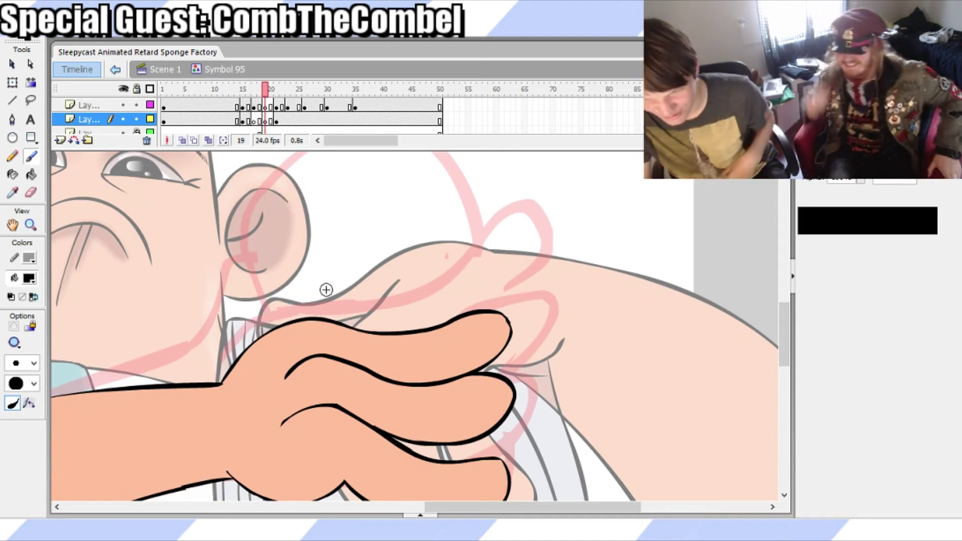
Switch from the Brush to the Free Transform tool on frame 19 with the whole character in view
left_click(266, 120)
left_click_drag(266, 94, 266, 94)
key("q")
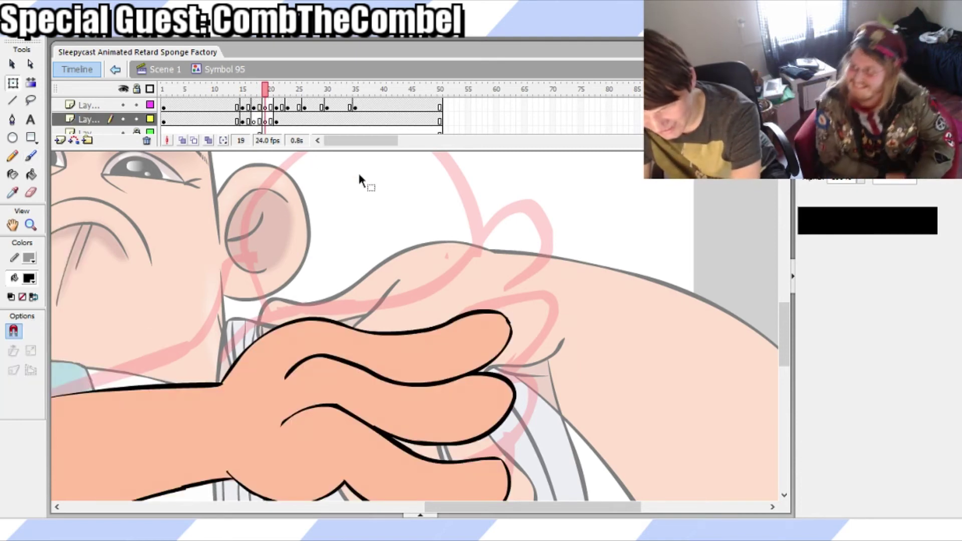
key("ctrl+2")
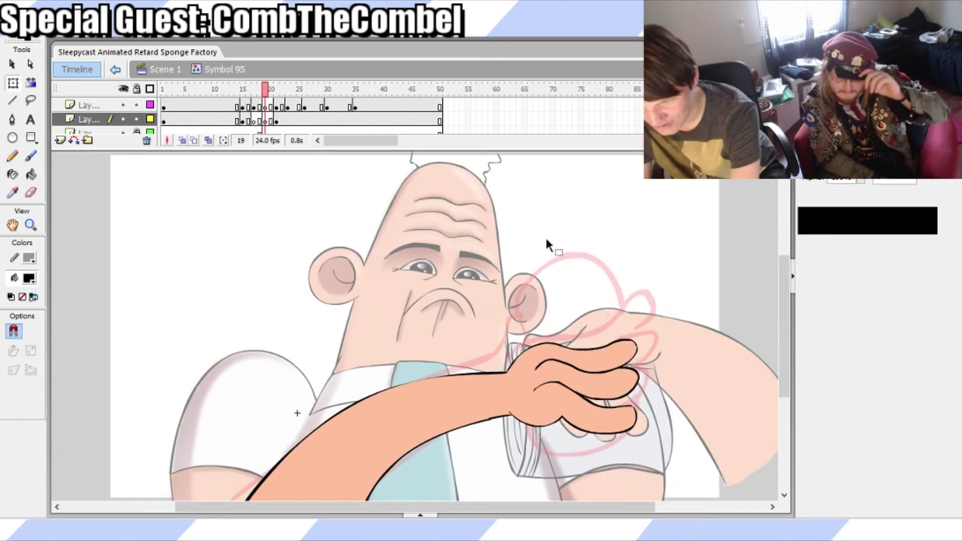
Compare the sponge and thumb layers between frames 18 and 21, where the sponge is missing from the hand
left_click(260, 107)
left_click(265, 121)
mouse_move(265, 94)
left_mouse_down()
mouse_move(237, 97)
mouse_move(269, 101)
left_mouse_up()
mouse_move(259, 105)
left_mouse_down()
mouse_move(238, 107)
mouse_move(270, 111)
left_mouse_up()
left_click(277, 122)
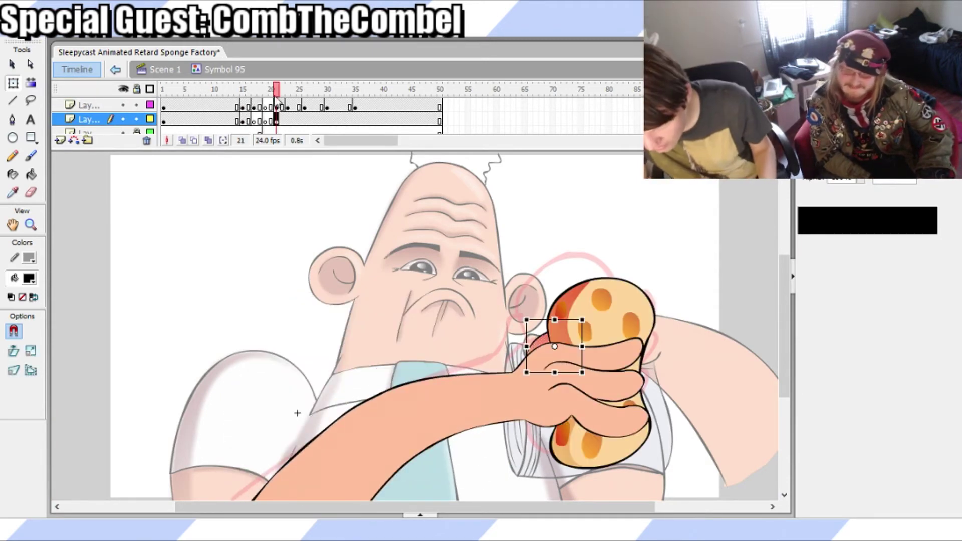
left_click(276, 96)
left_click(278, 107)
left_click(276, 94)
left_click(259, 107)
left_click(268, 121)
left_click(266, 106)
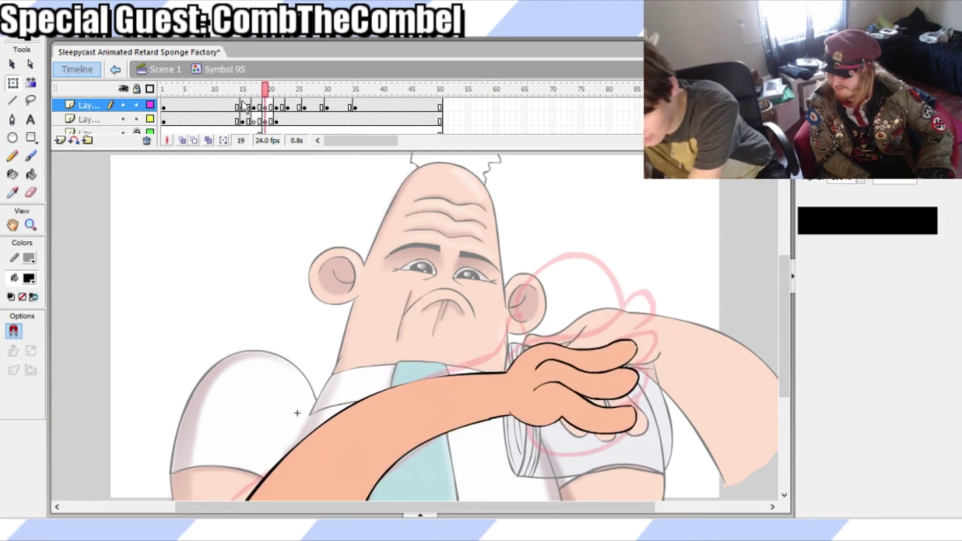
Play the arm movement from frame 15, then inspect the sponge on frame 21 against frame 19
mouse_move(257, 91)
left_mouse_down()
mouse_move(237, 100)
mouse_move(271, 104)
mouse_move(231, 107)
mouse_move(253, 112)
mouse_move(271, 90)
mouse_move(242, 90)
left_mouse_up()
key("Return")
left_click(276, 107)
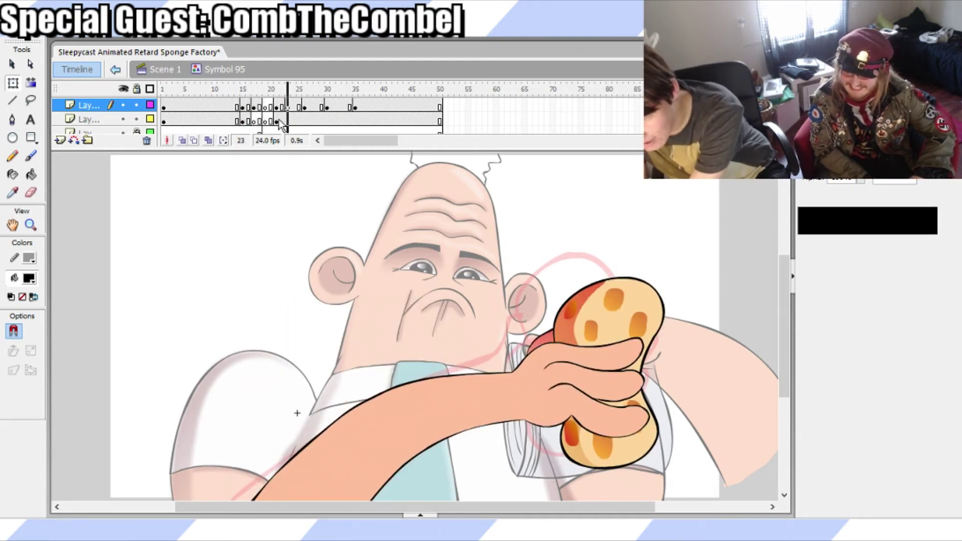
left_click(276, 106)
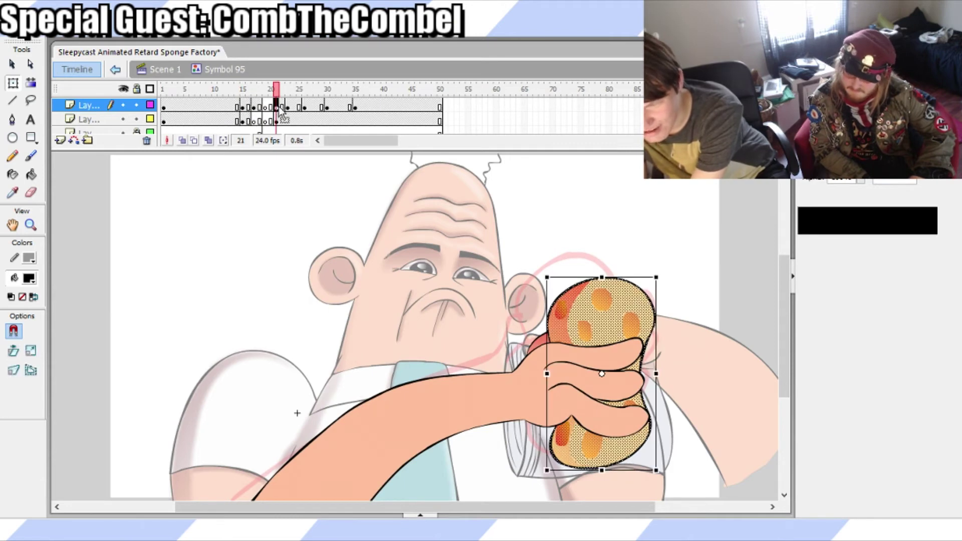
mouse_move(277, 96)
left_mouse_down()
mouse_move(248, 91)
mouse_move(266, 100)
left_mouse_up()
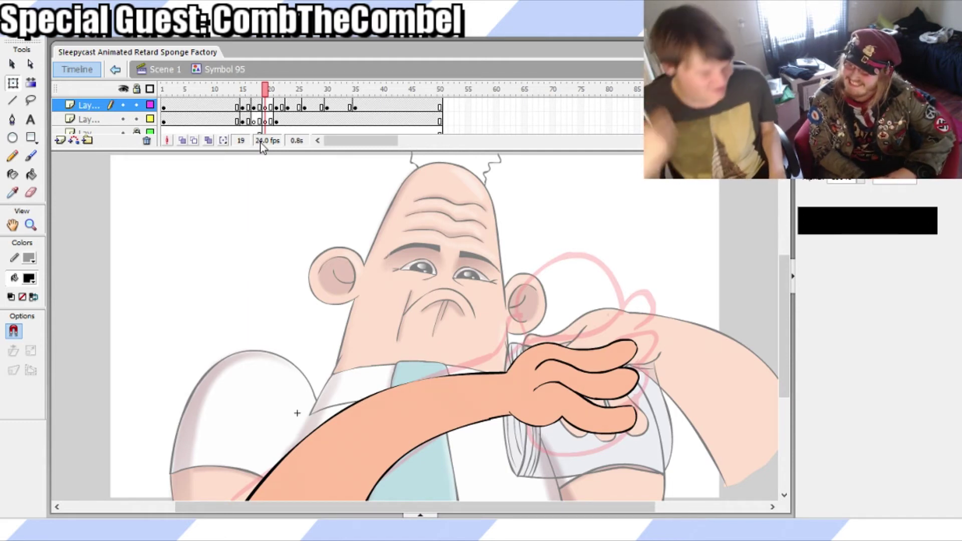
Select frame 19 on the sponge layer and inspect the open hand close up
left_click(258, 109)
left_click(270, 102)
left_click(264, 120)
left_click(264, 107)
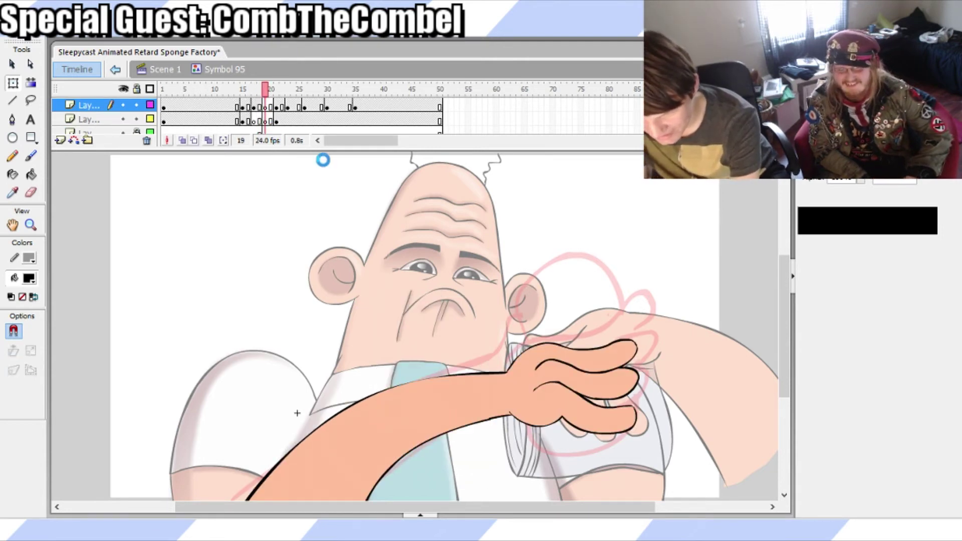
left_click(503, 267)
left_click_drag(425, 506, 520, 506)
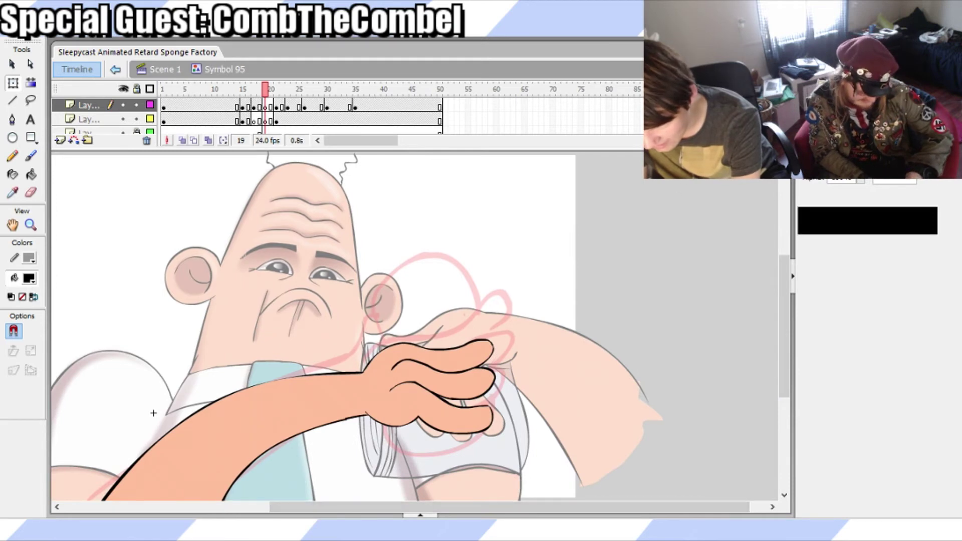
key("ctrl+=")
left_click_drag(423, 506, 604, 474)
left_click_drag(785, 351, 786, 331)
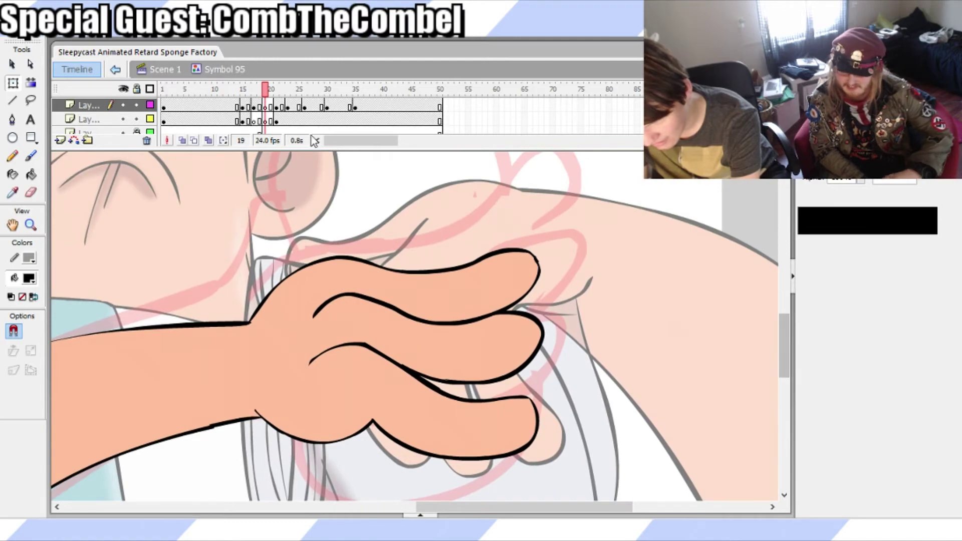
Compare the open hand on frame 19 with the sponge grip on frames 21 and 22, then replay from frame 16
left_click(259, 107)
left_click(282, 109)
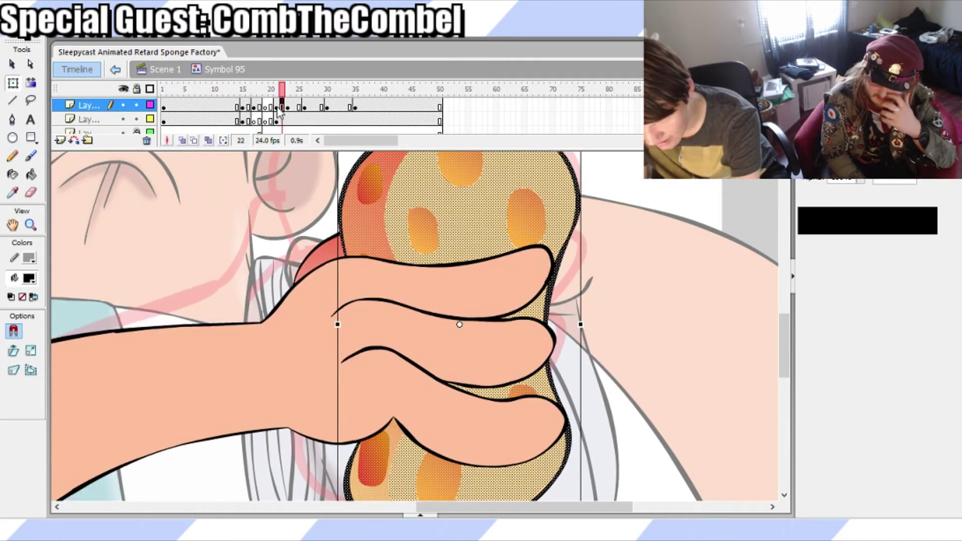
left_click(277, 95)
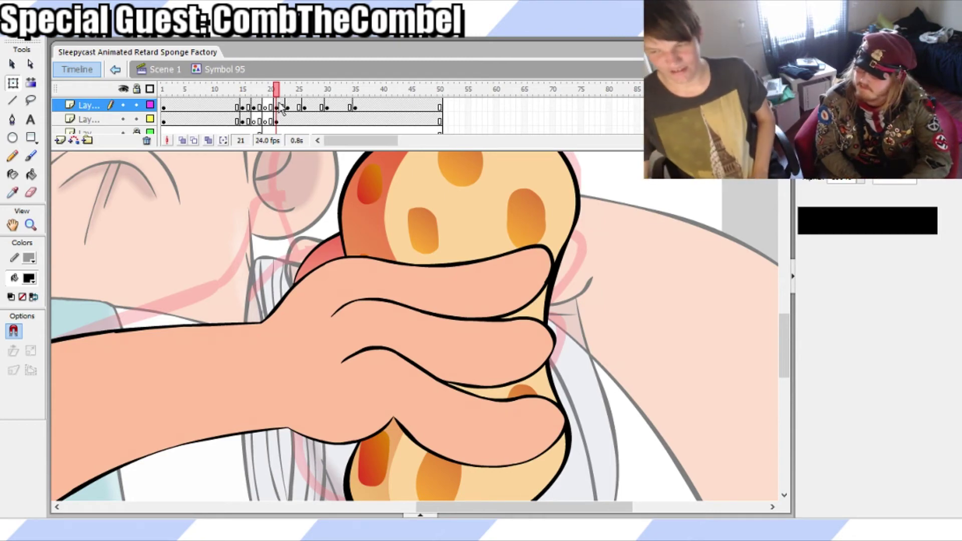
left_click(279, 106)
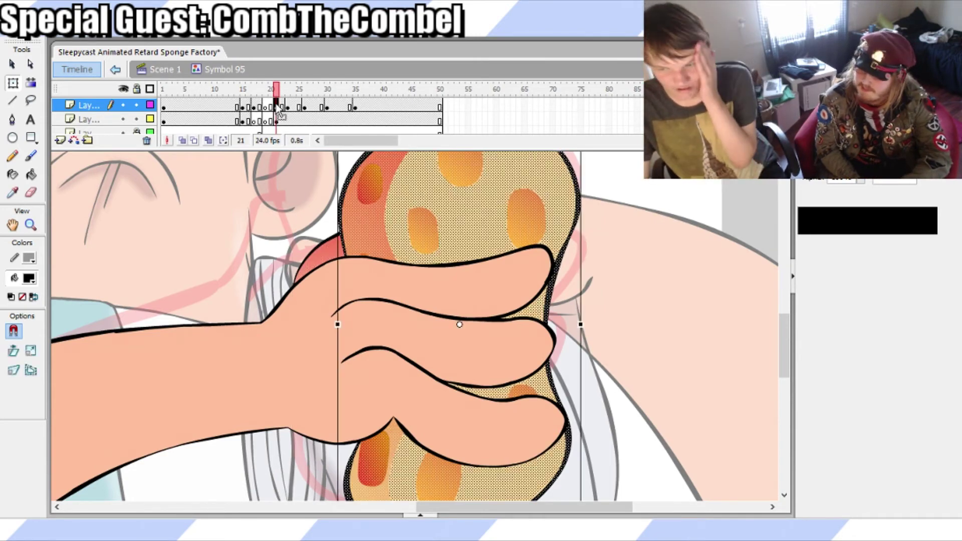
left_click(268, 106)
left_click(259, 106)
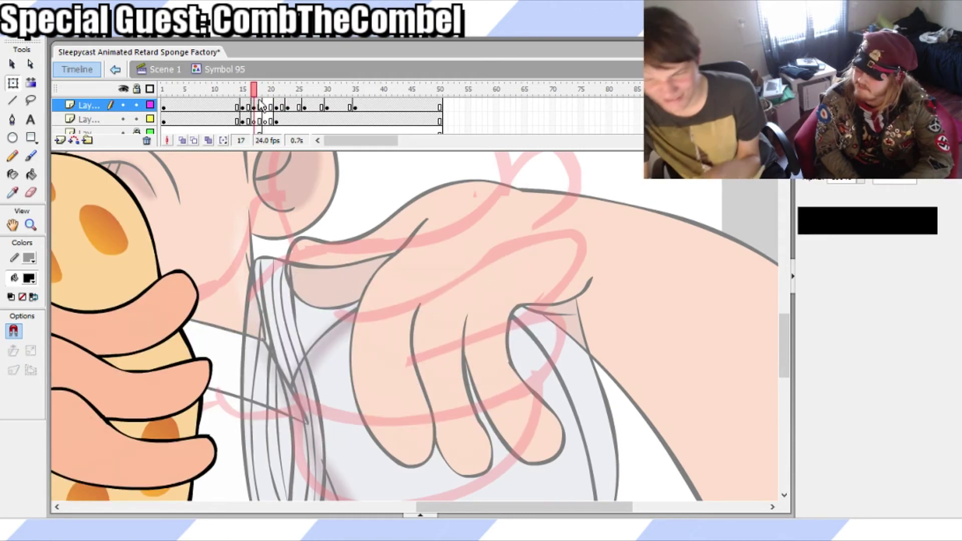
left_click(265, 106)
left_click_drag(280, 92, 248, 92)
key("Return")
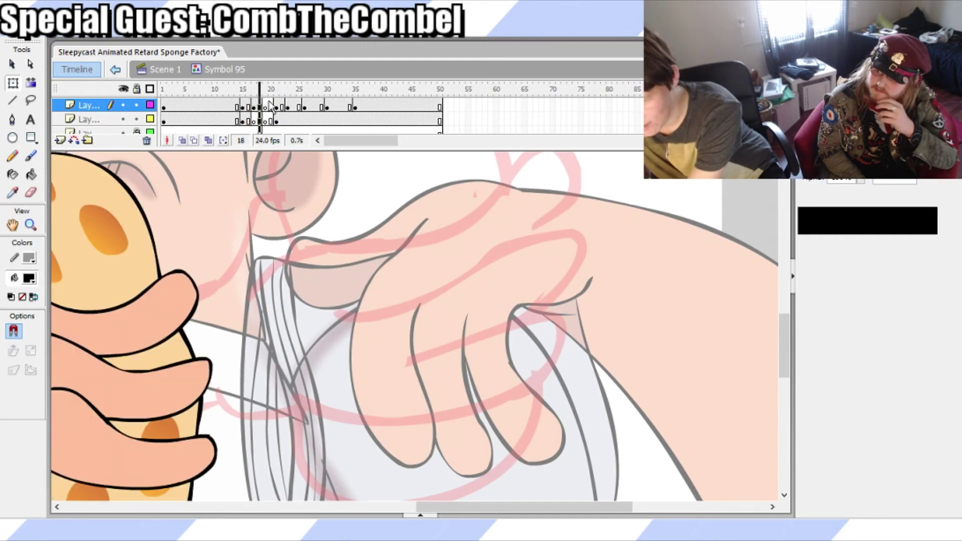
Turn on onion skinning at frame 19 and check the sponge's position on frame 17
mouse_move(280, 108)
left_mouse_down()
mouse_move(263, 99)
mouse_move(282, 107)
mouse_move(269, 106)
left_mouse_up()
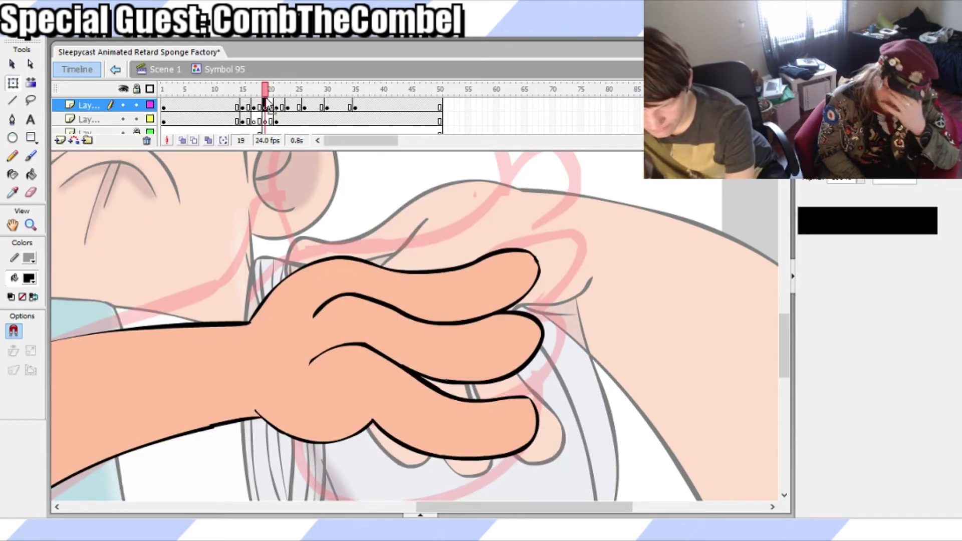
left_click(184, 140)
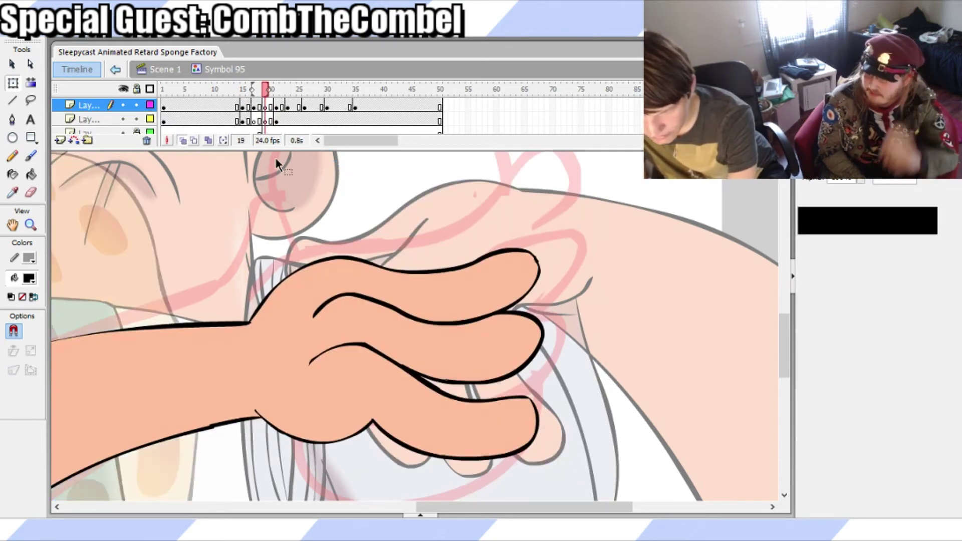
left_click(254, 108)
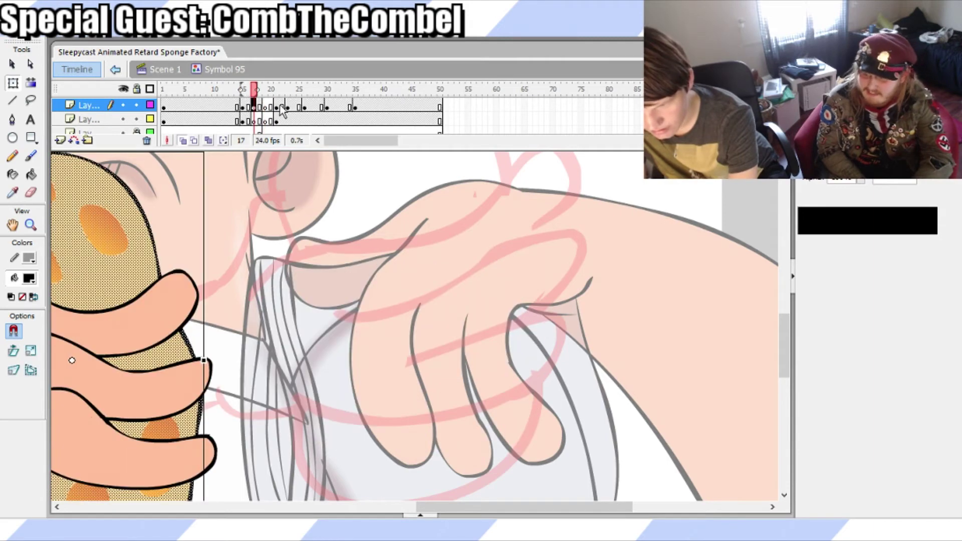
Copy the sponge from frame 21 and paste it in place on the sponge layer at frame 19
left_click(281, 107)
left_click(276, 107)
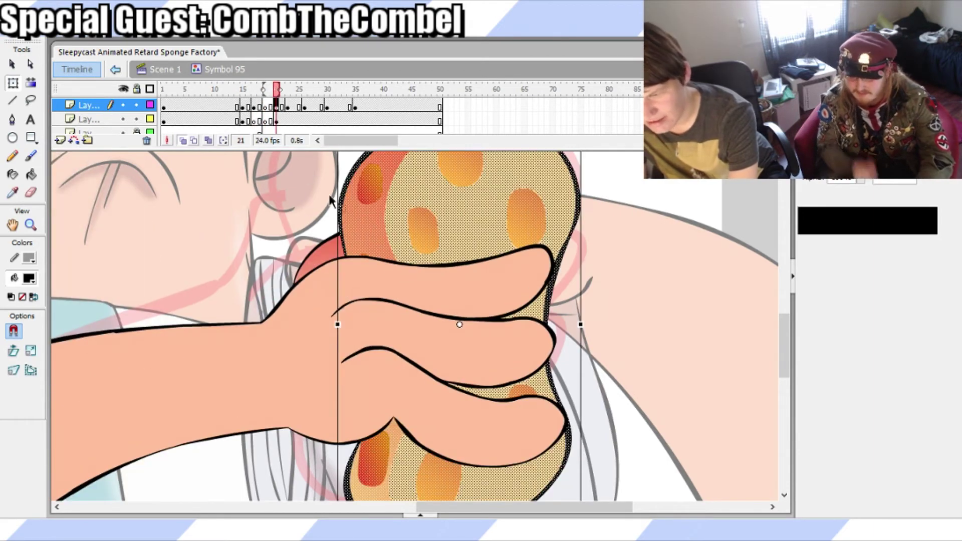
left_click(423, 203)
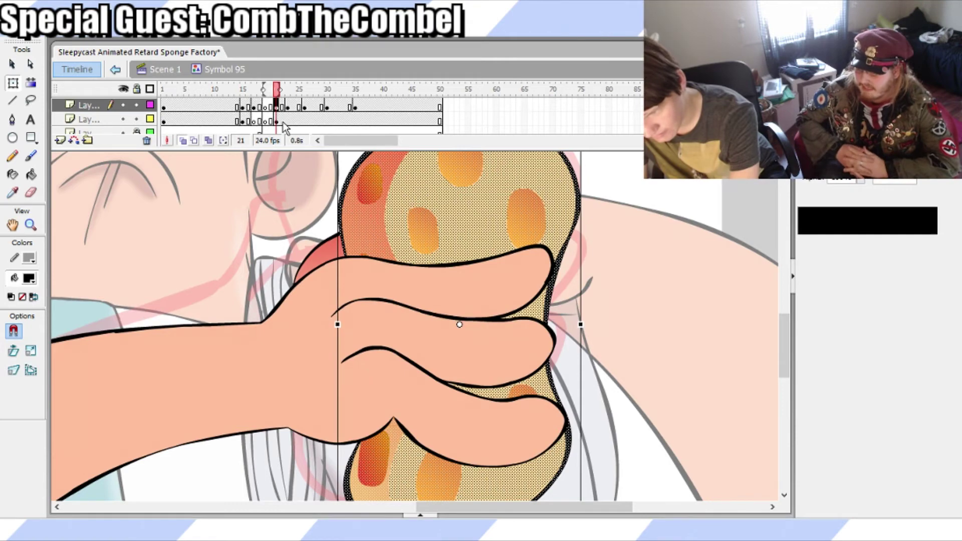
left_click(288, 106)
left_click(293, 107)
left_click(304, 107)
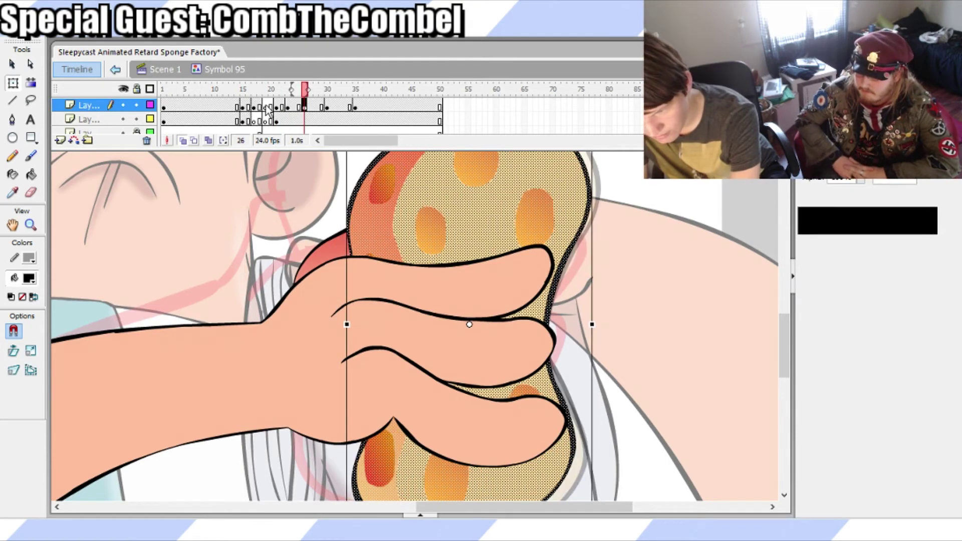
left_click(266, 106)
left_click(332, 205)
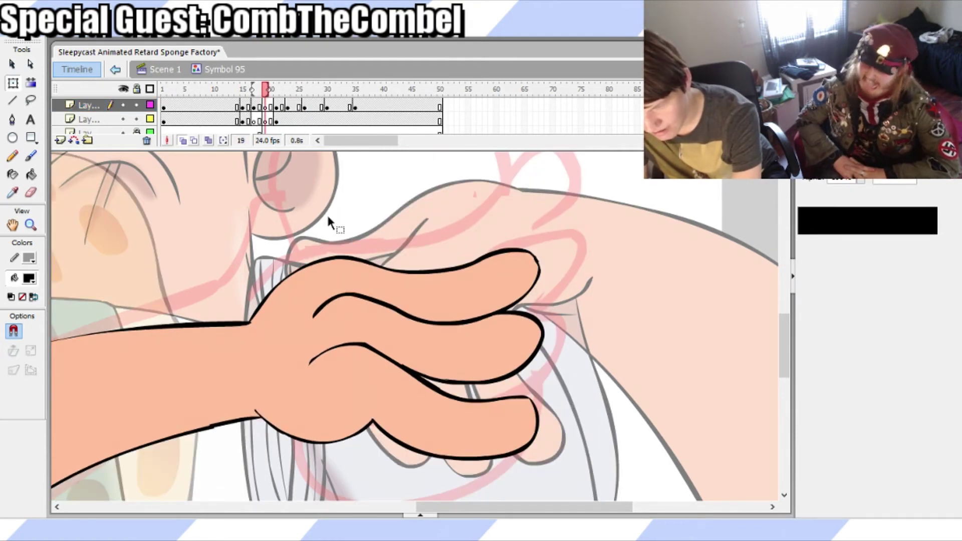
key("ctrl+shift+v")
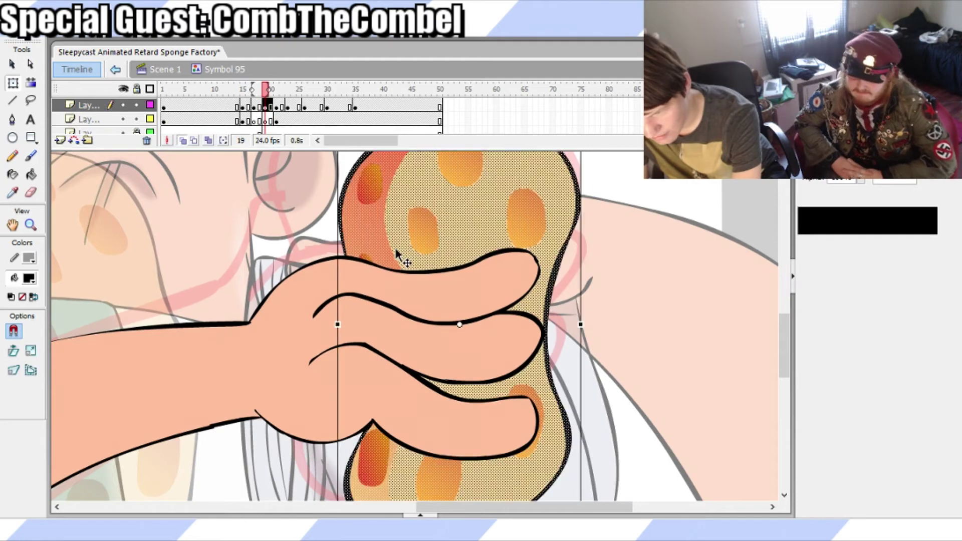
Nudge the pasted sponge on frame 19 slightly left behind the fingers and deselect it
left_click(259, 106)
left_click(266, 106)
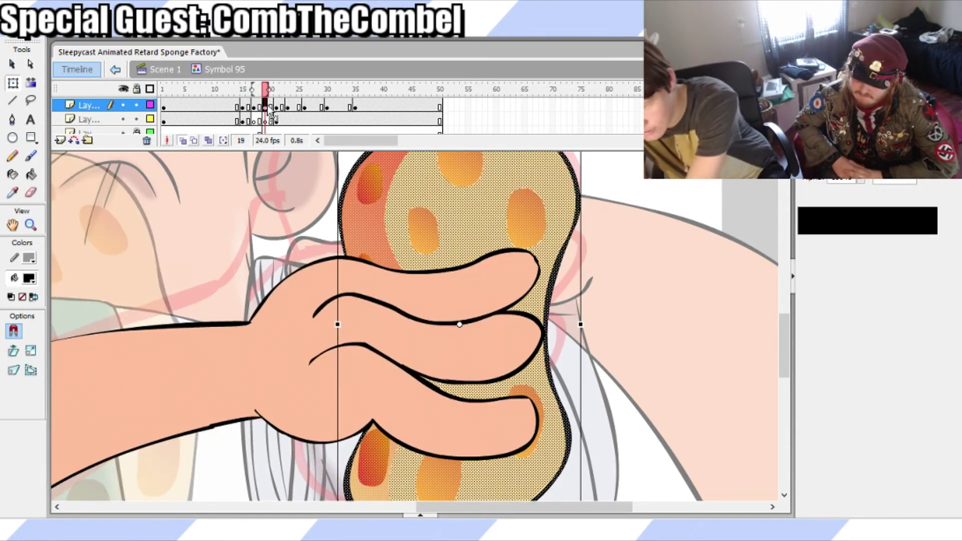
key("shift+Left")
key("Left")
left_click(241, 205)
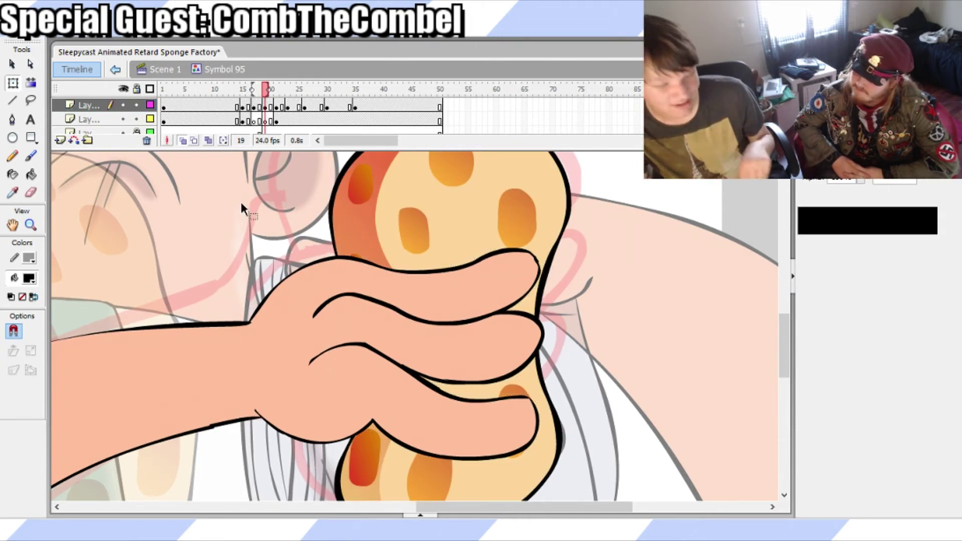
Lock the thumb layer and skew the upper half of the sponge on frame 19 slightly to the left
left_click(269, 121)
left_click(266, 107)
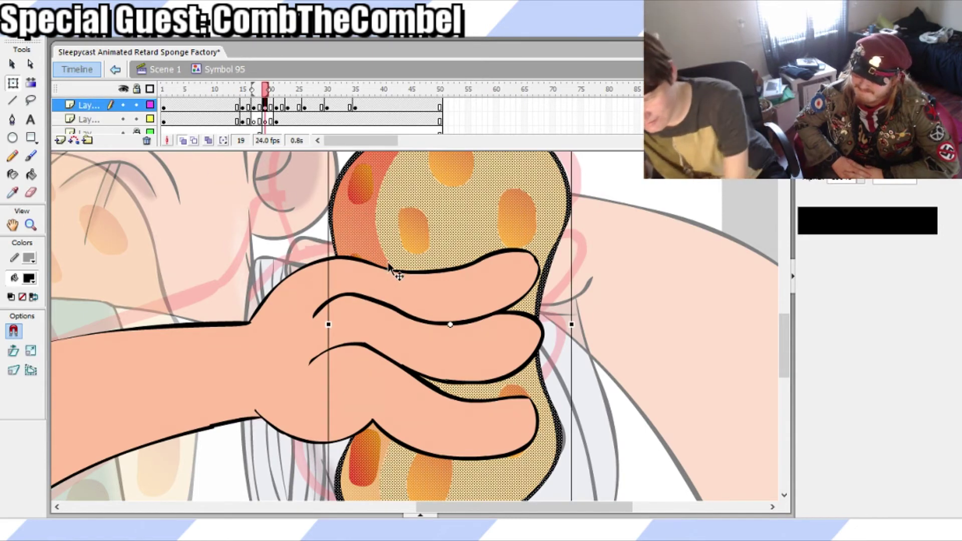
left_click_drag(786, 331, 786, 309)
left_click(769, 317)
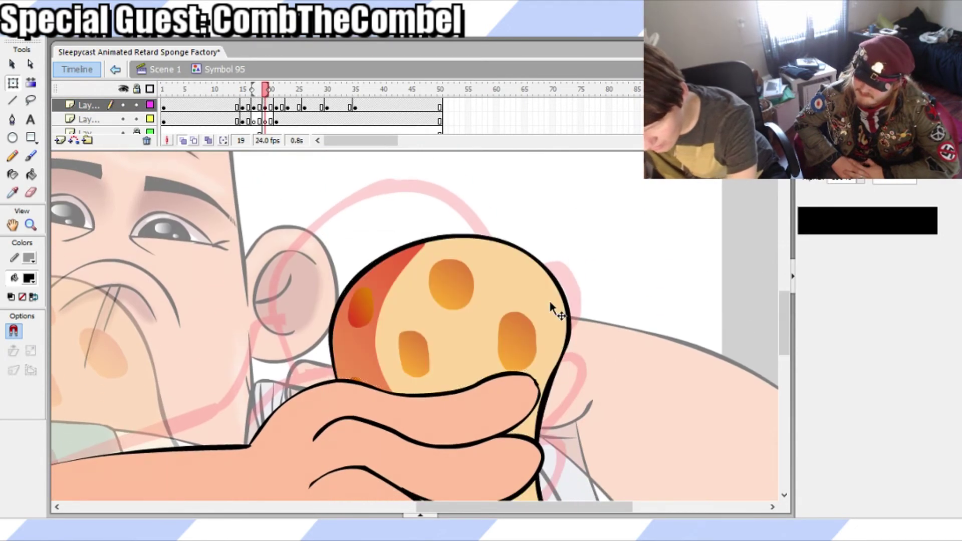
left_click(136, 118)
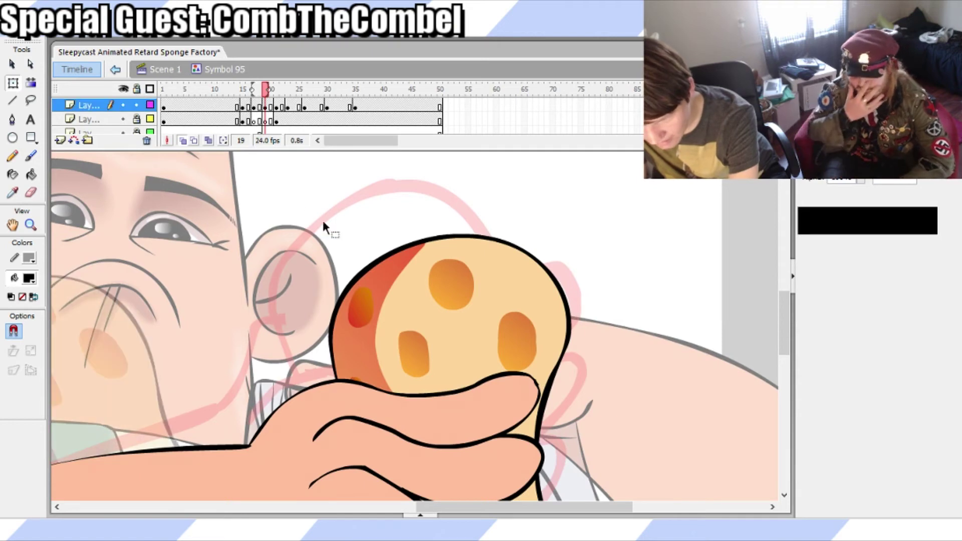
left_click_drag(298, 215, 655, 476)
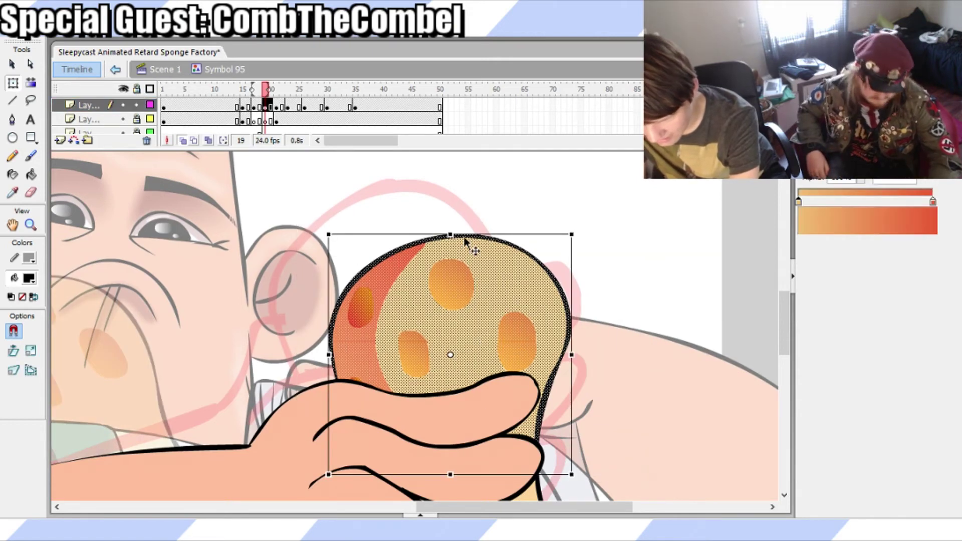
left_click_drag(484, 244, 467, 249)
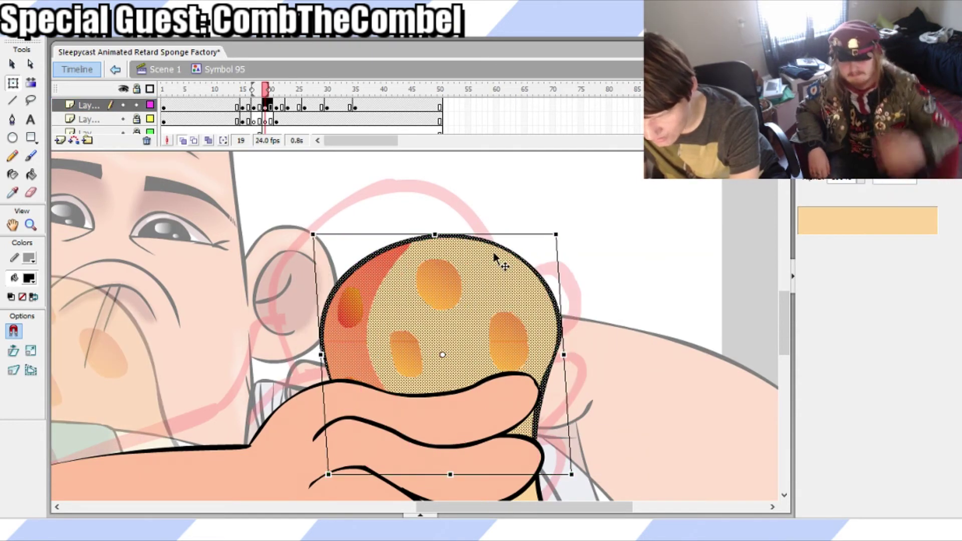
Skew the lower half of the sponge on frame 19 slightly to the left and save the file
left_click_drag(785, 306, 784, 345)
left_click_drag(309, 484, 600, 259)
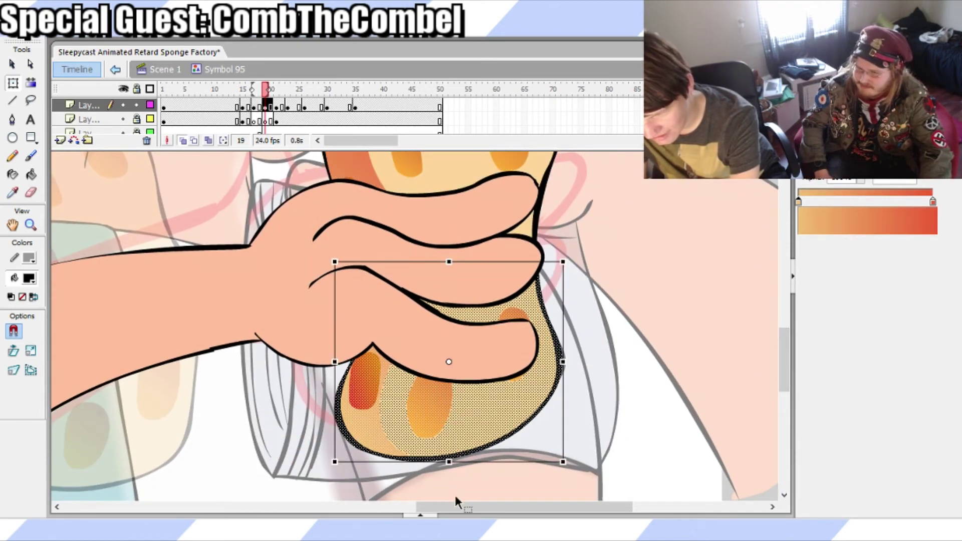
left_click(468, 463)
key("ctrl+z")
left_click_drag(468, 462, 457, 462)
left_click(610, 368)
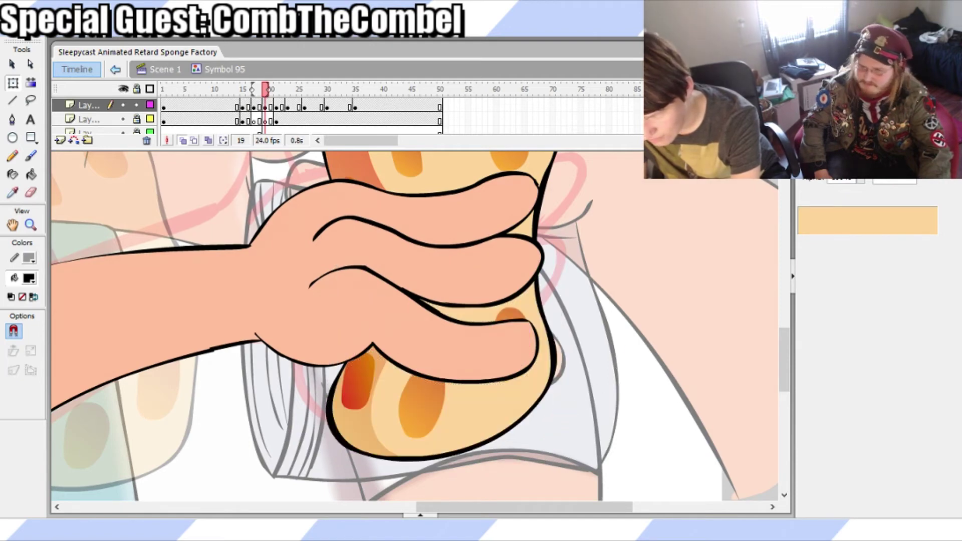
Replay the sponge grab from around frame 10 to check the motion with the new in-between
key("ctrl+minus")
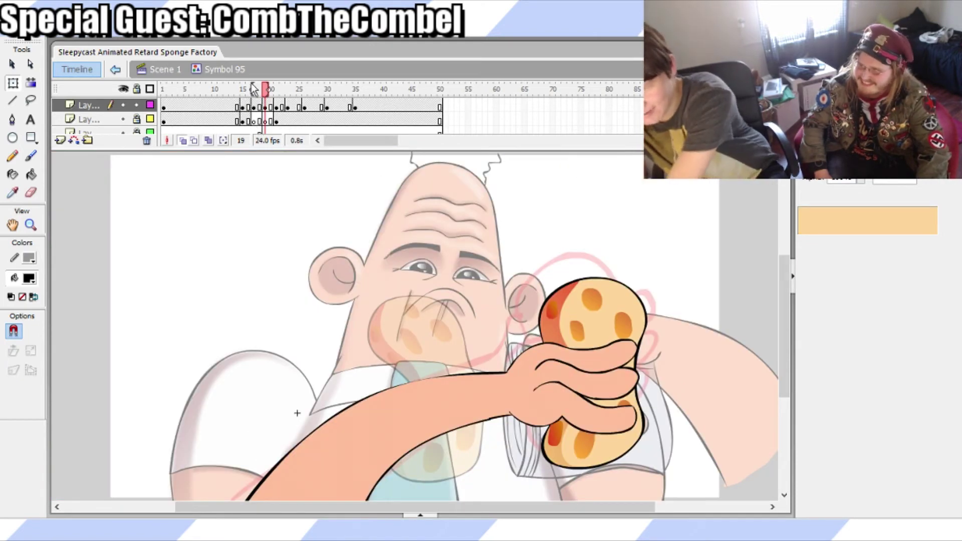
left_click_drag(271, 94, 242, 100)
key("Return")
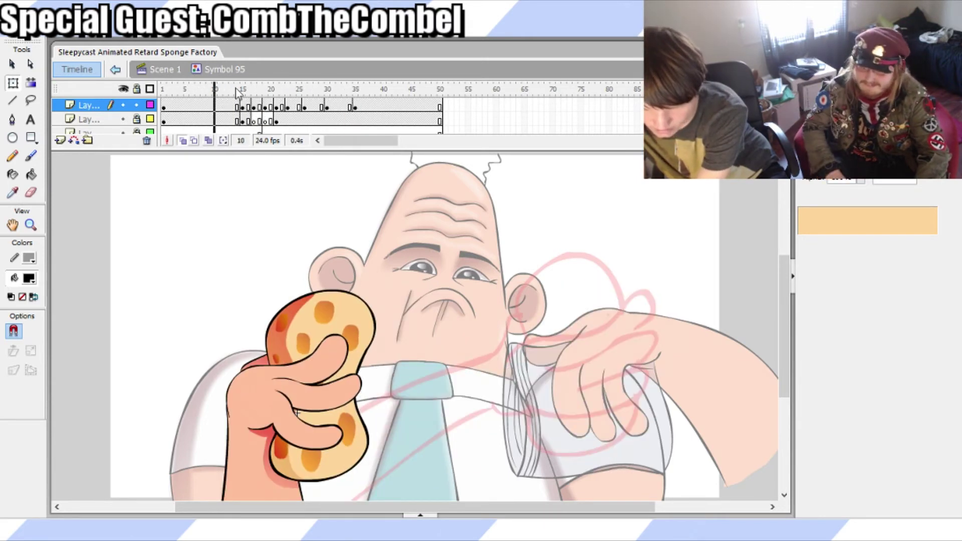
key("Return")
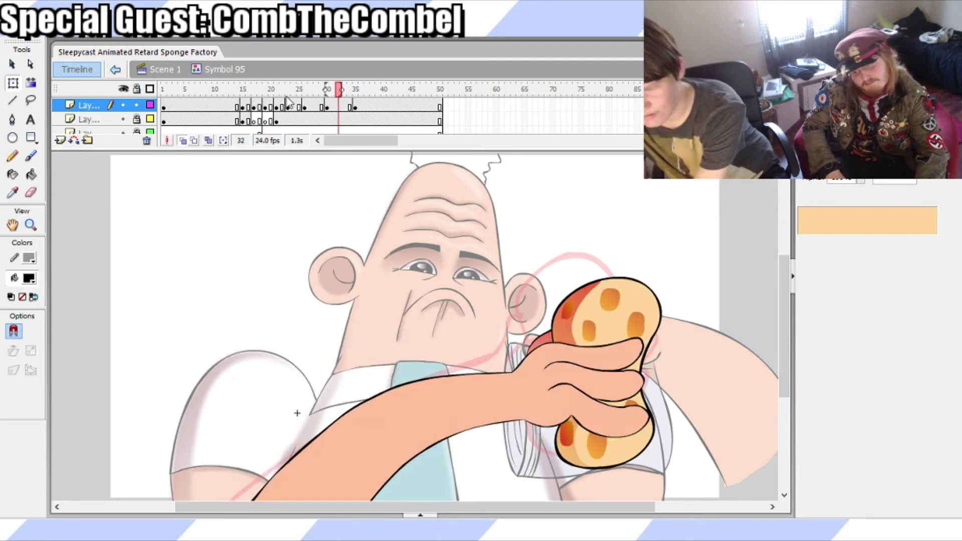
left_click(383, 90)
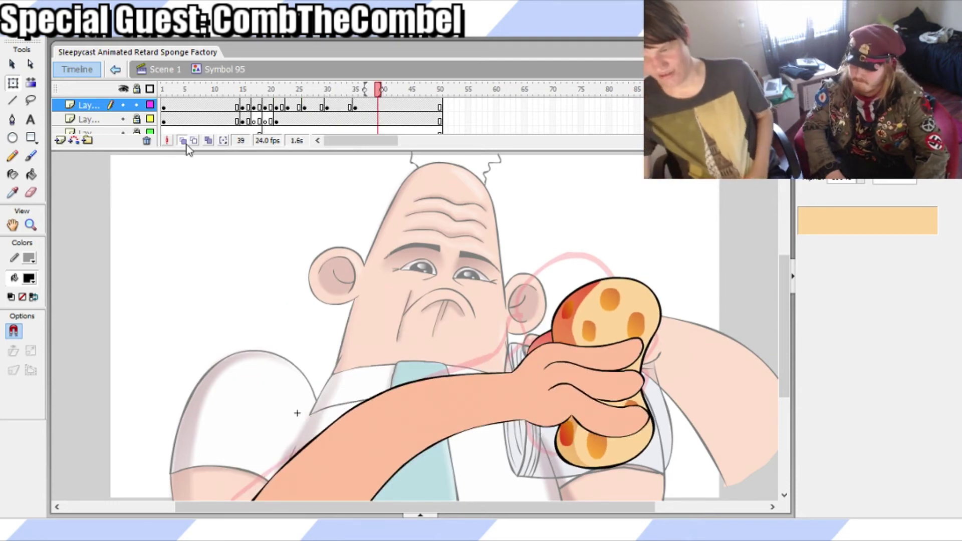
Turn off onion skinning and compare the sponge positions on frames 23 and 26
left_click(350, 90)
left_click(356, 104)
left_click_drag(350, 90, 296, 108)
left_click(288, 106)
left_click(304, 108)
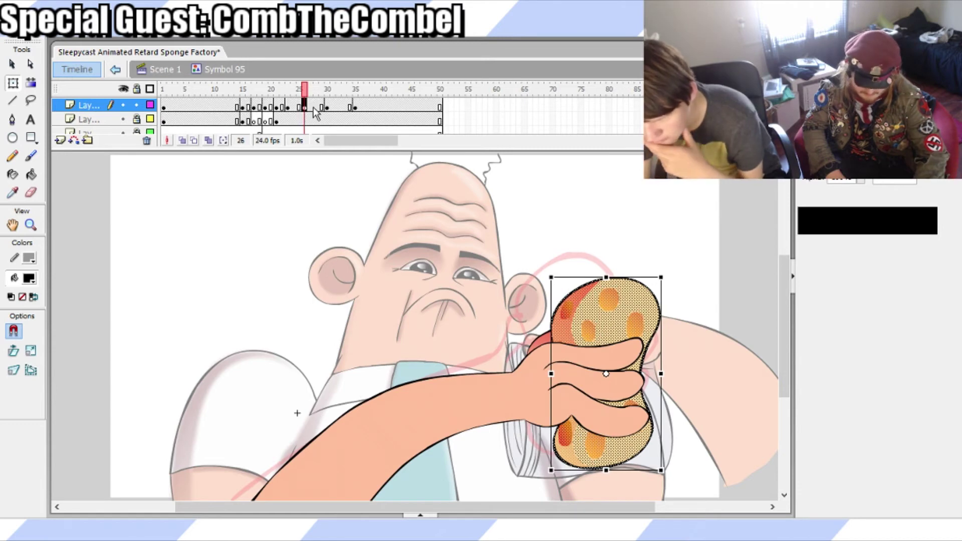
left_click(290, 106)
left_click(305, 106)
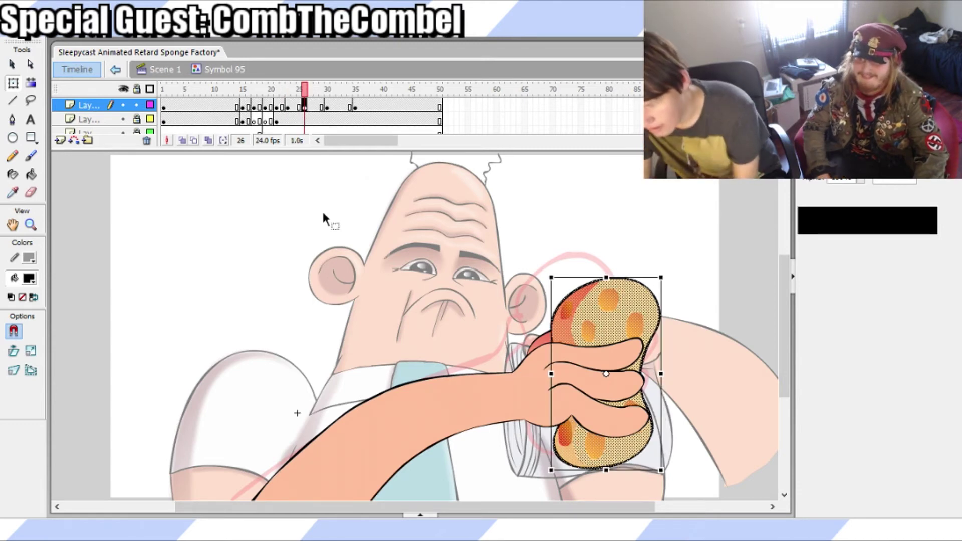
Try nudging the sponge left on the frame 30 keyframe and replay the shaking hold
left_click(327, 107)
key("Left")
key("Left")
left_click(355, 107)
left_click_drag(355, 107, 256, 108)
key("Return")
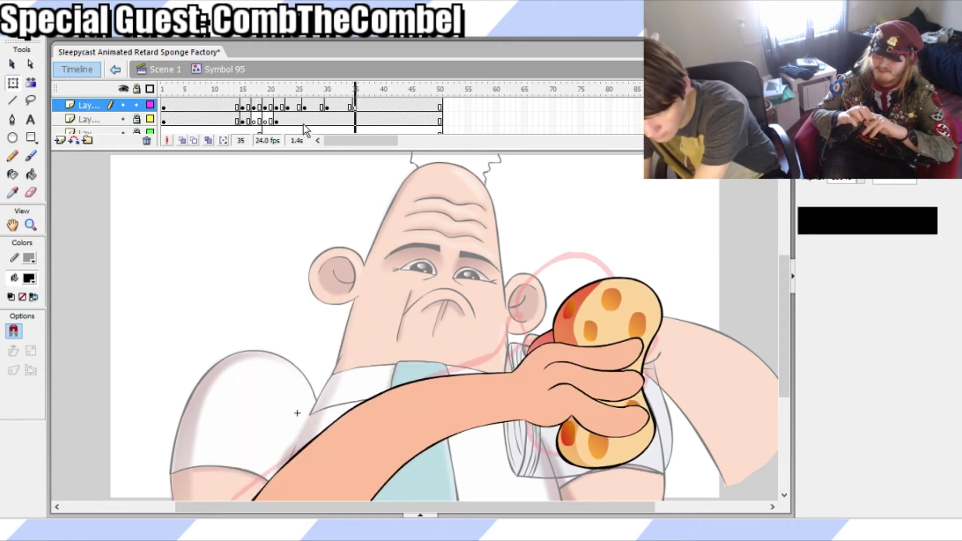
Try adjusting the sponge's offset on the keyframes between frames 26 and 35, comparing them by scrubbing
left_click(327, 107)
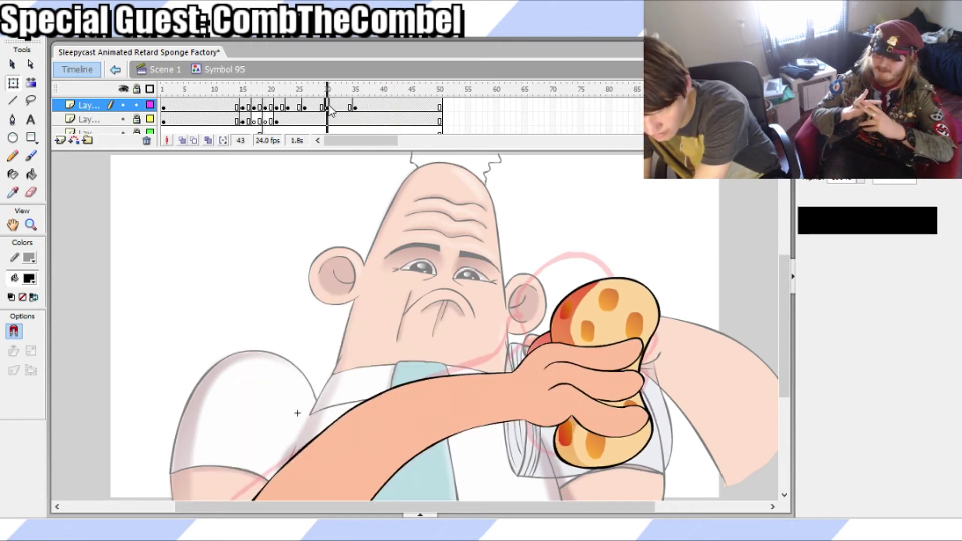
left_click(354, 107)
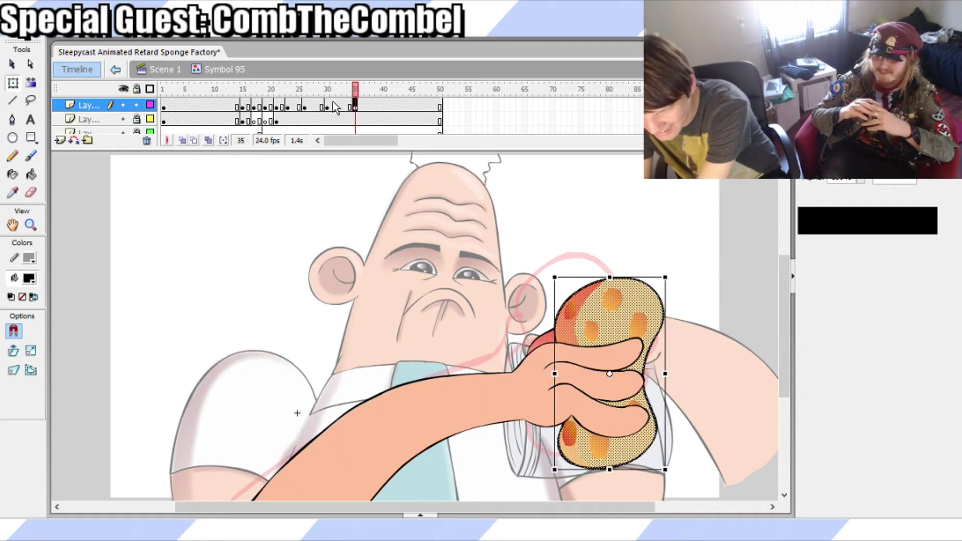
left_click(333, 107)
left_click(317, 108)
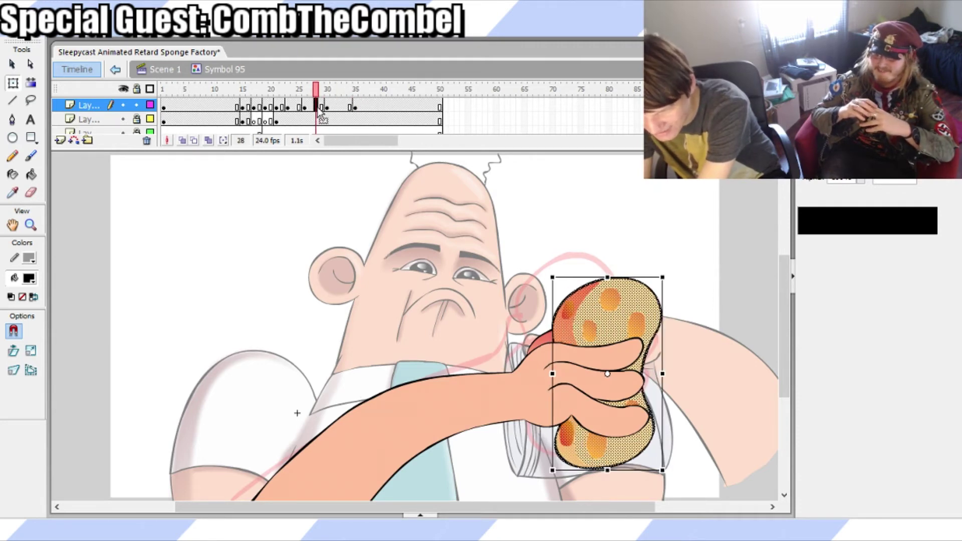
left_click(301, 106)
left_click_drag(302, 95, 327, 95)
left_click(356, 107)
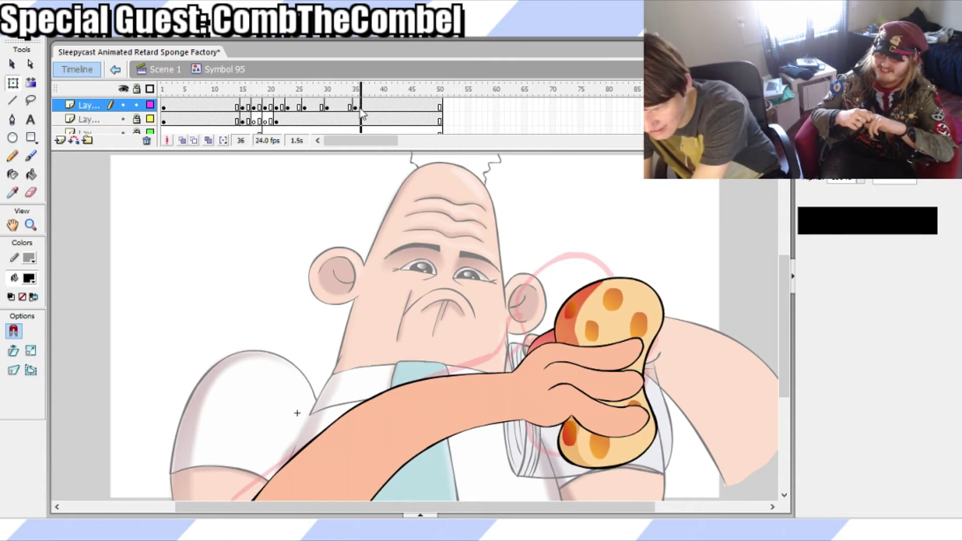
left_click(356, 107)
Undo the recent sponge adjustments on the keyframes from frame 26 to 35
key("ctrl+z")
key("ctrl+z")
key("ctrl+z")
key("ctrl+z")
key("ctrl+z")
key("ctrl+z")
key("ctrl+z")
key("ctrl+z")
key("ctrl+z")
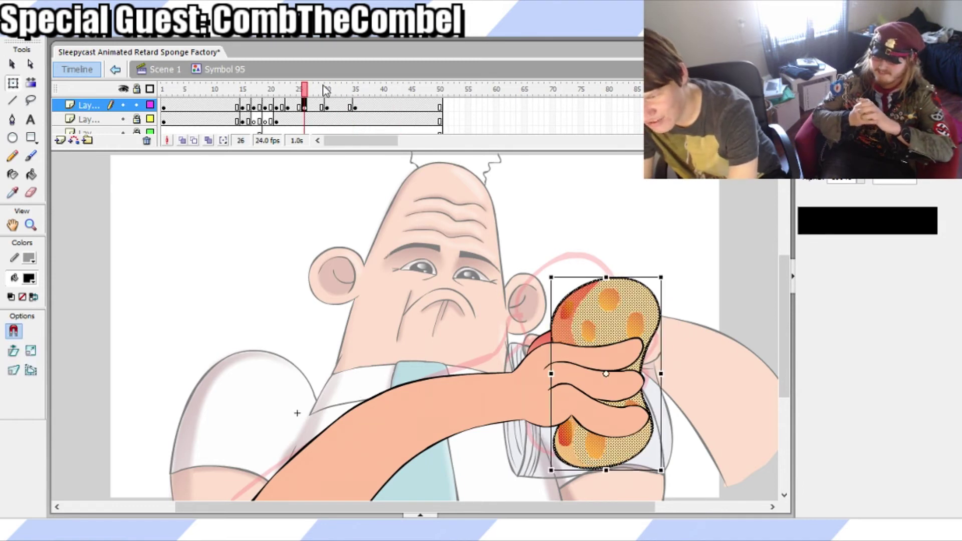
Replay the sponge grab from frame 9 through the hold
left_click_drag(298, 96, 208, 67)
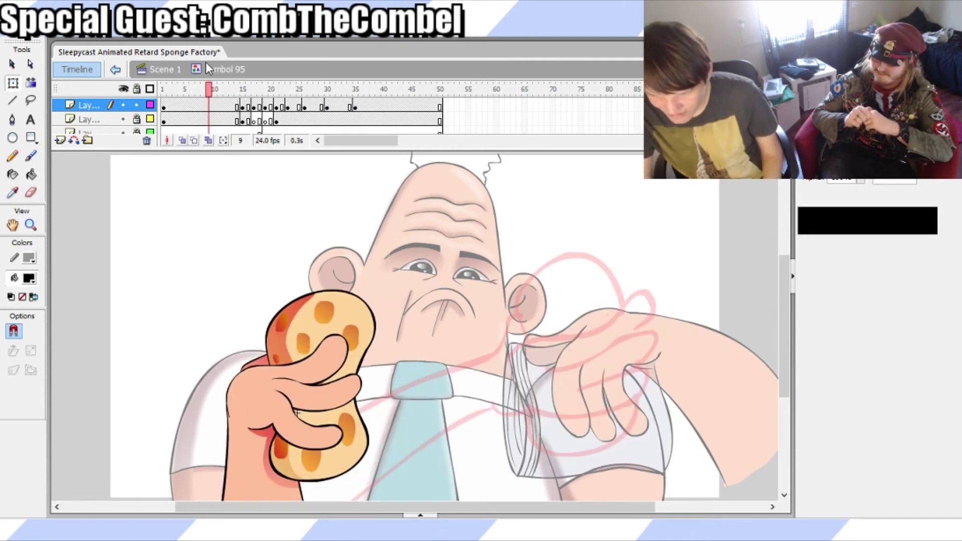
key("Return")
key("Return")
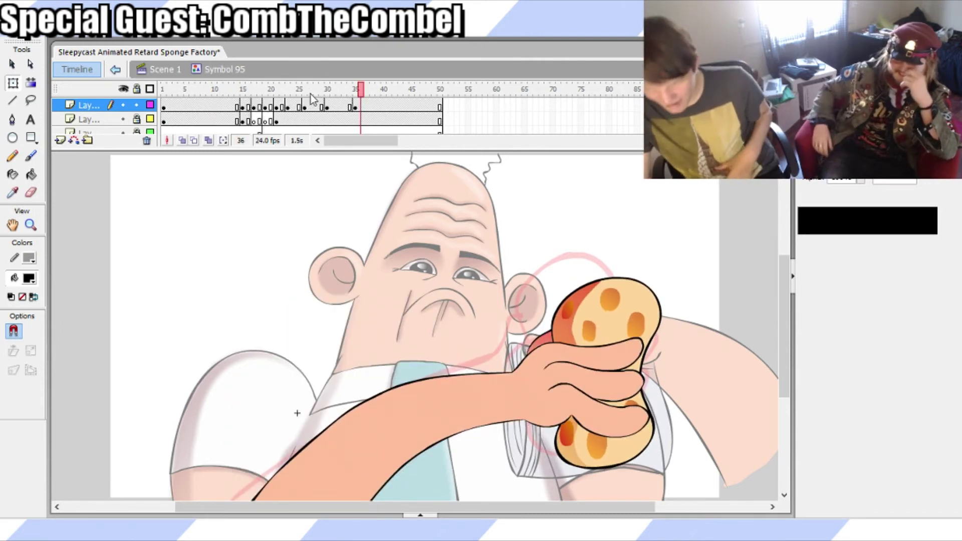
Compare frames 18 to 21 and select the empty keyframe at frame 19 on the thumb layer
left_click(271, 89)
left_click(270, 107)
left_click(271, 121)
left_click_drag(259, 95, 277, 108)
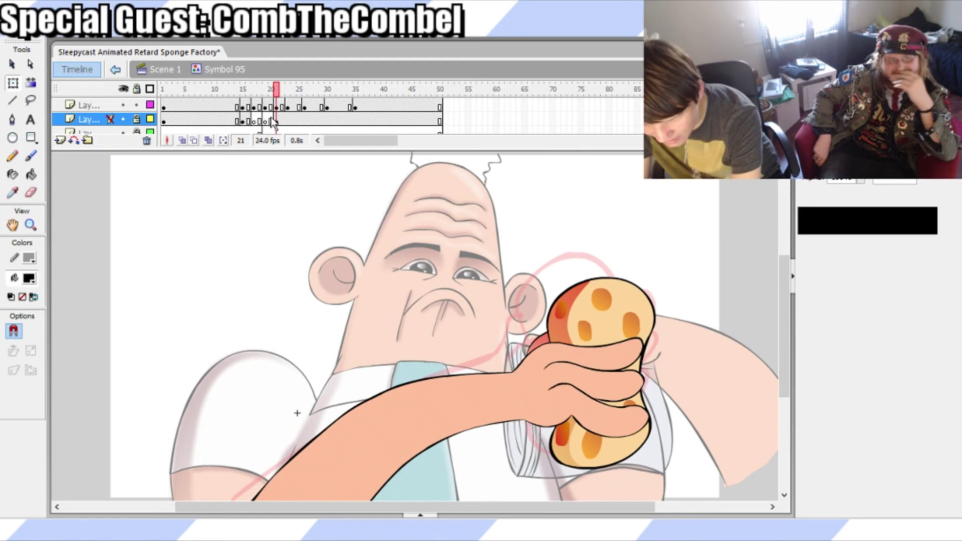
left_click(270, 122)
left_click(265, 121)
key("b")
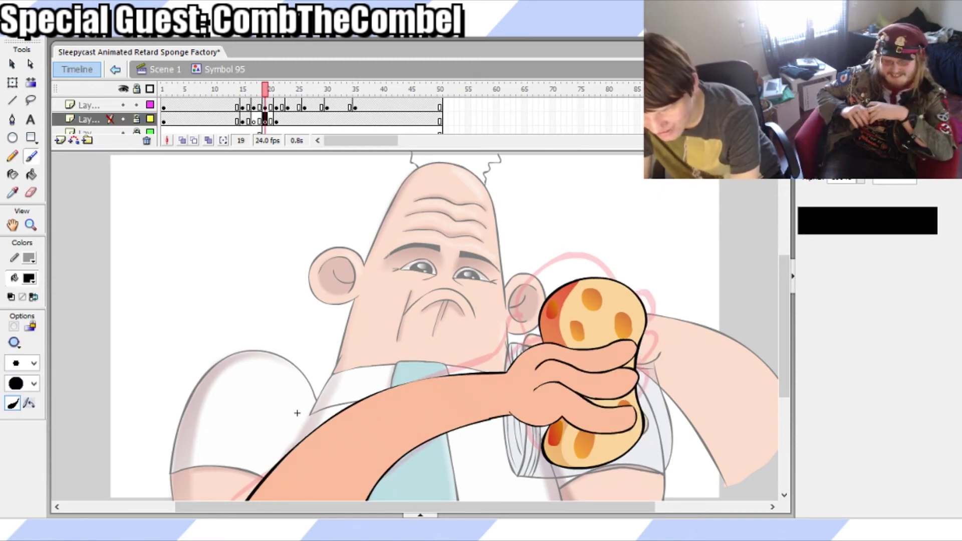
key("q")
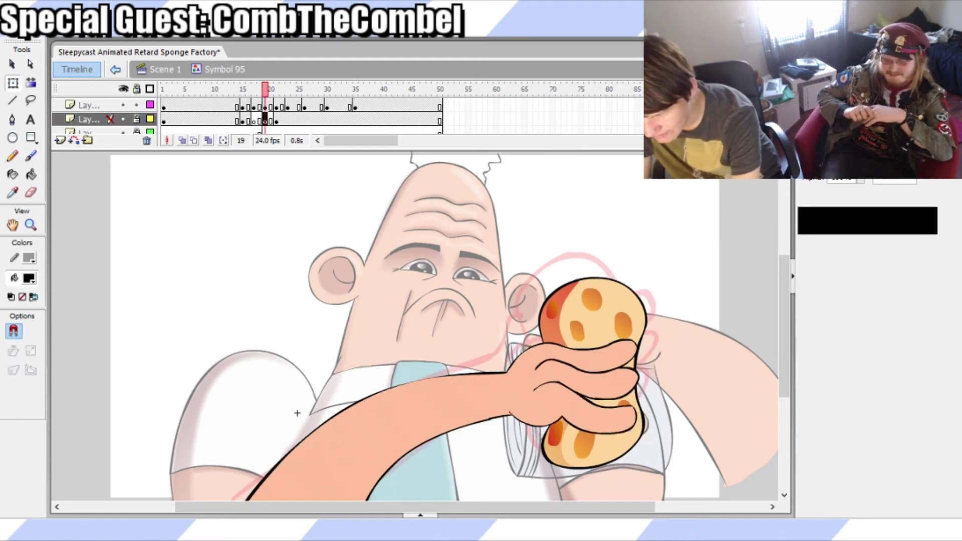
Zoom in on the hand gripping the sponge at frame 19 and save the file
key("ctrl+1")
left_click_drag(439, 505, 592, 478)
left_click_drag(785, 356, 790, 337)
key("ctrl+s")
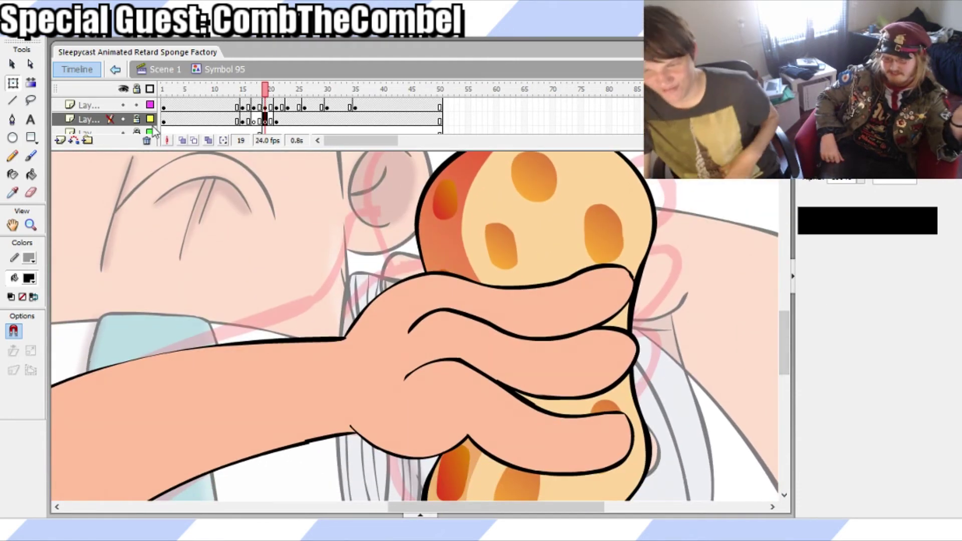
Copy the thumb from frame 21 and paste it in place on frame 19 of the thumb layer
left_click(282, 121)
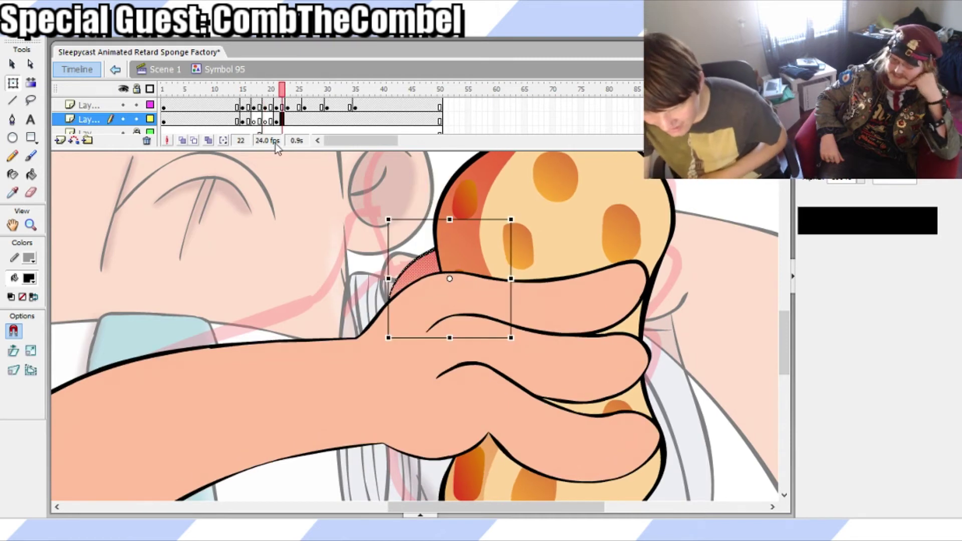
left_click(277, 120)
left_click(453, 275)
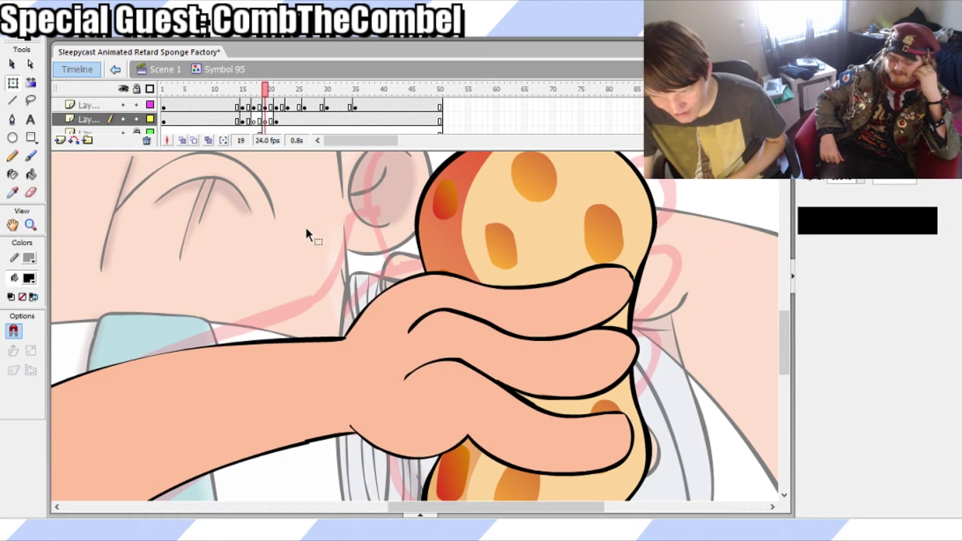
left_click(347, 279)
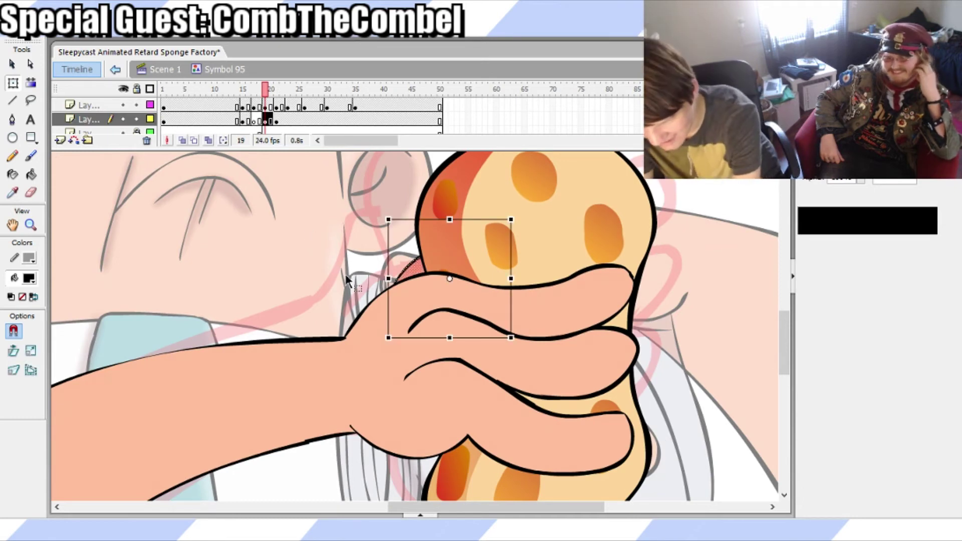
Nudge the pasted thumb left and slightly down so it sits behind the hand on frame 19
key("Left")
key("Left")
key("Left")
key("Left")
key("Left")
key("Left")
key("Left")
key("Left")
key("Left")
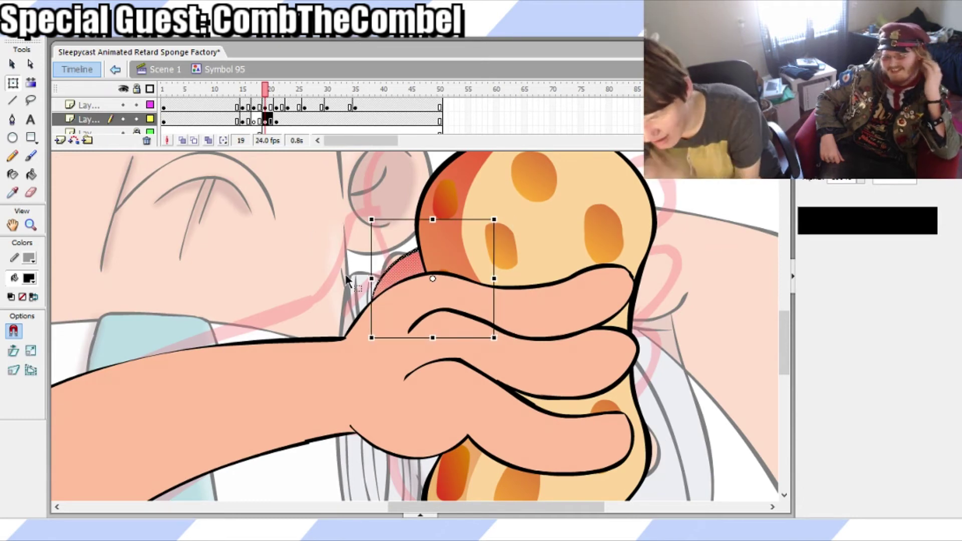
key("Down")
key("Left")
key("Left")
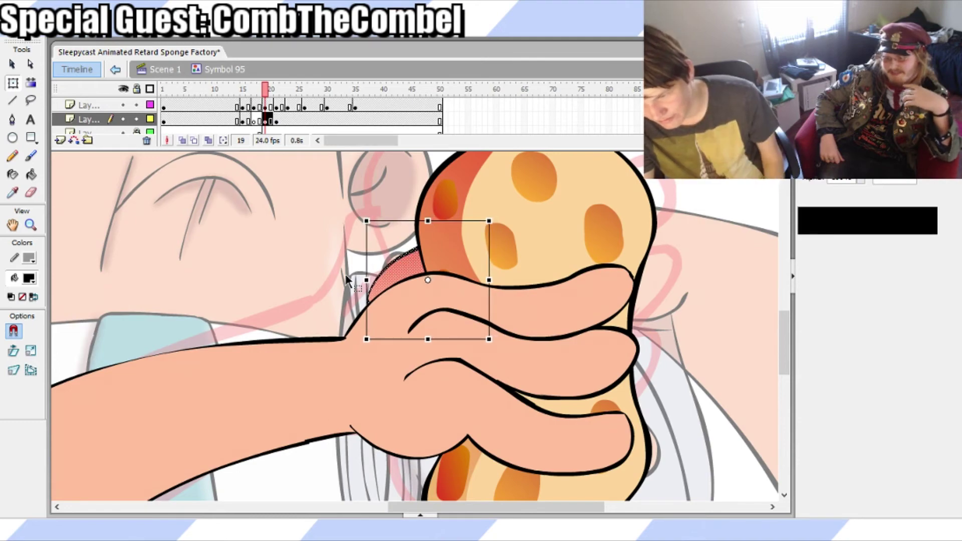
Replay the sponge grab at full view and compare the arm, thumb and sponge on frames 15 to 22
mouse_move(290, 92)
left_mouse_down()
mouse_move(227, 92)
mouse_move(294, 93)
left_mouse_up()
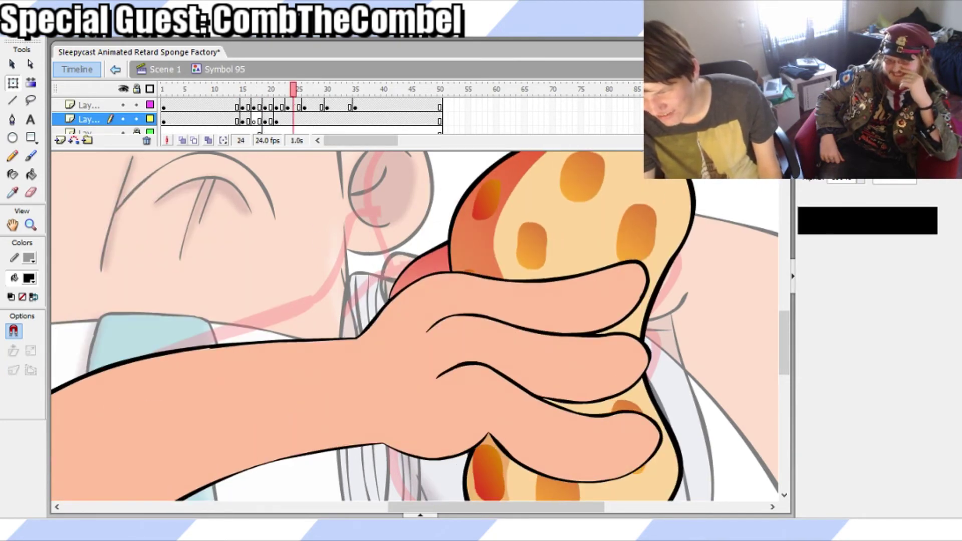
key("ctrl+minus")
left_click_drag(216, 89, 191, 84)
key("Return")
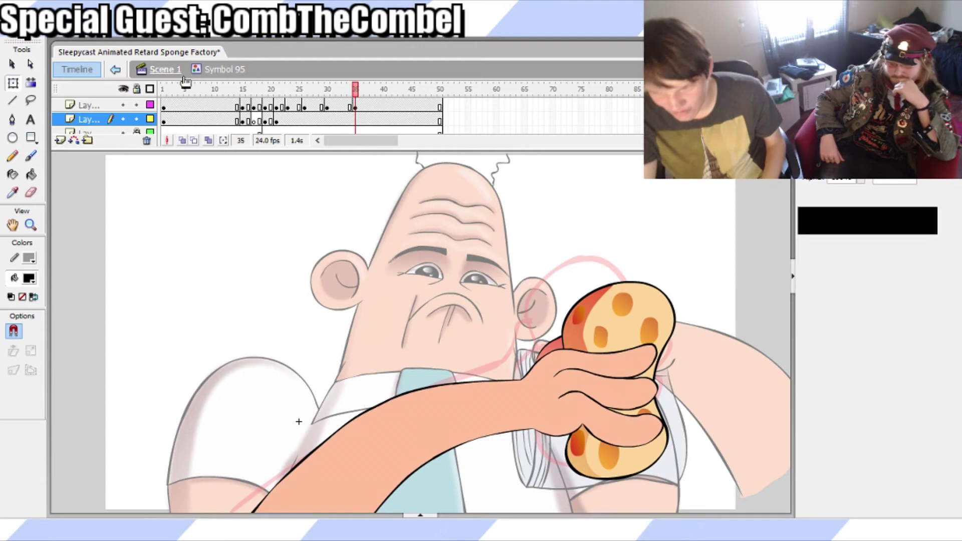
left_click(263, 118)
mouse_move(265, 92)
left_mouse_down()
mouse_move(249, 123)
mouse_move(276, 108)
mouse_move(279, 121)
mouse_move(265, 96)
mouse_move(222, 95)
mouse_move(292, 103)
mouse_move(236, 108)
mouse_move(276, 118)
left_mouse_up()
left_click(248, 121)
left_click(266, 120)
left_click(273, 122)
left_click(282, 121)
left_click(242, 121)
left_click(254, 109)
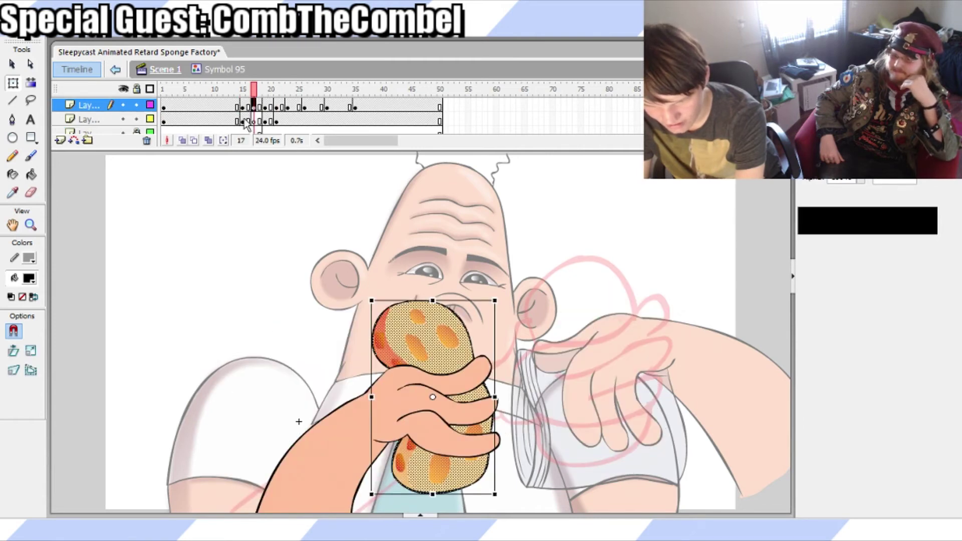
left_click(243, 121)
Go to frame 15 and lock every layer except the thumb layer
left_click(263, 280)
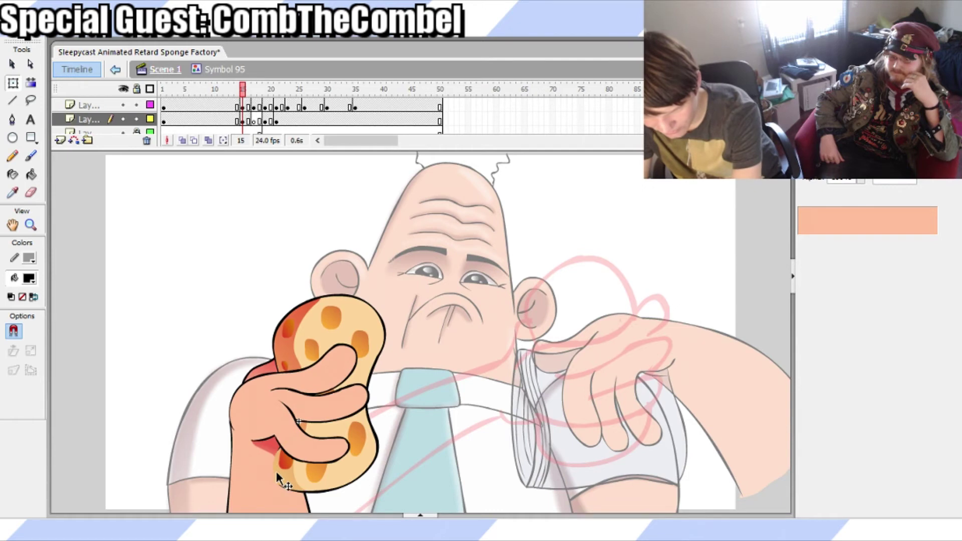
left_click(243, 121)
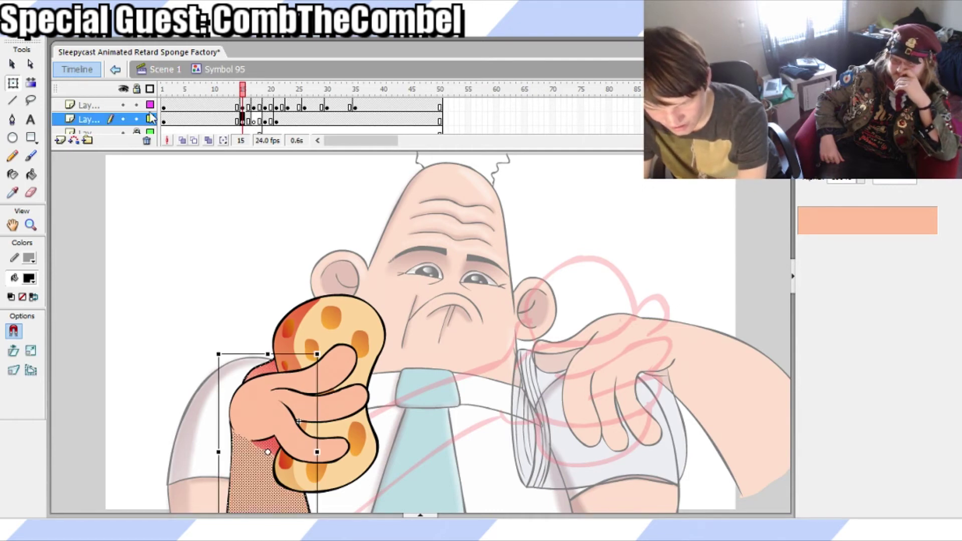
left_click(136, 89)
left_click(136, 119)
Try to extend the red shading beneath the lowest finger down along the sponge's edge, saving the file
left_click(275, 290)
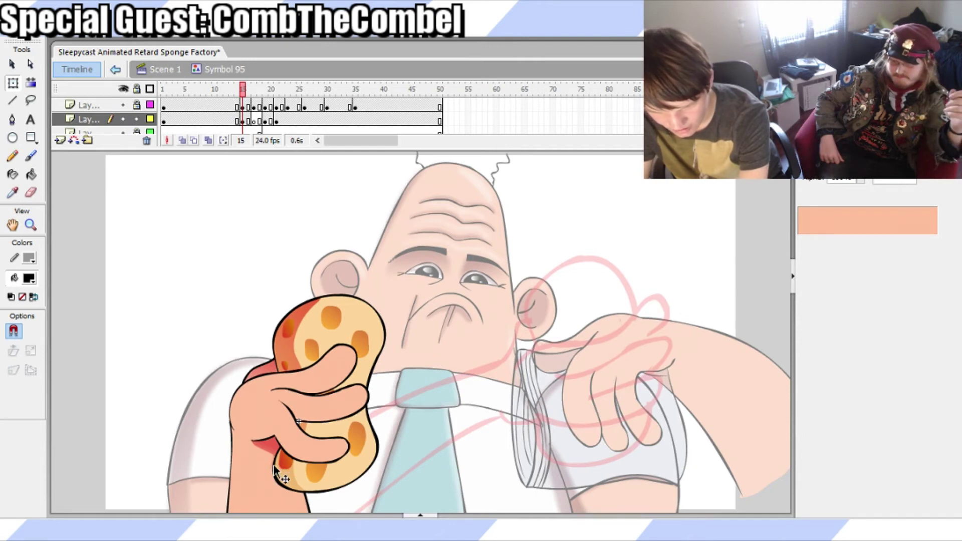
left_click_drag(269, 472, 269, 477)
key("ctrl+z")
left_click(401, 425)
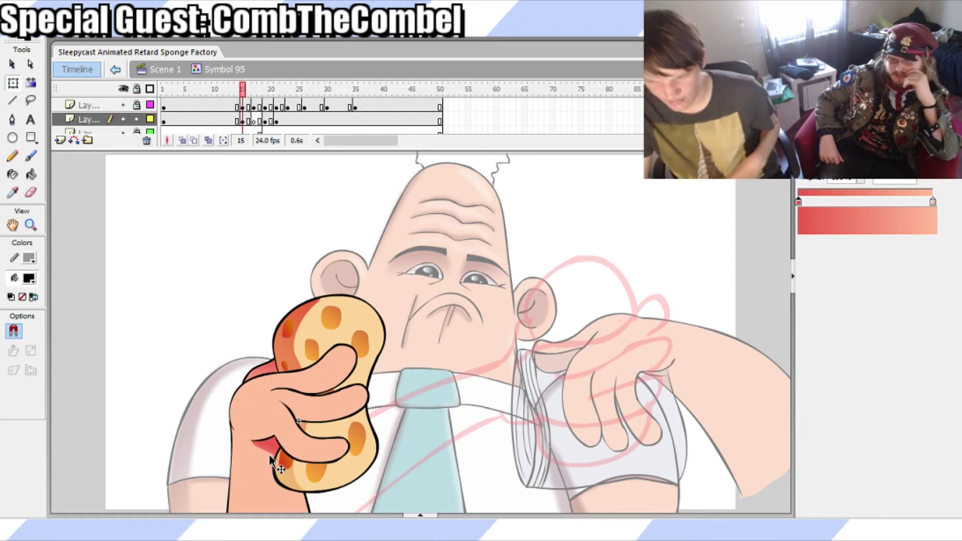
left_click_drag(267, 477, 278, 485)
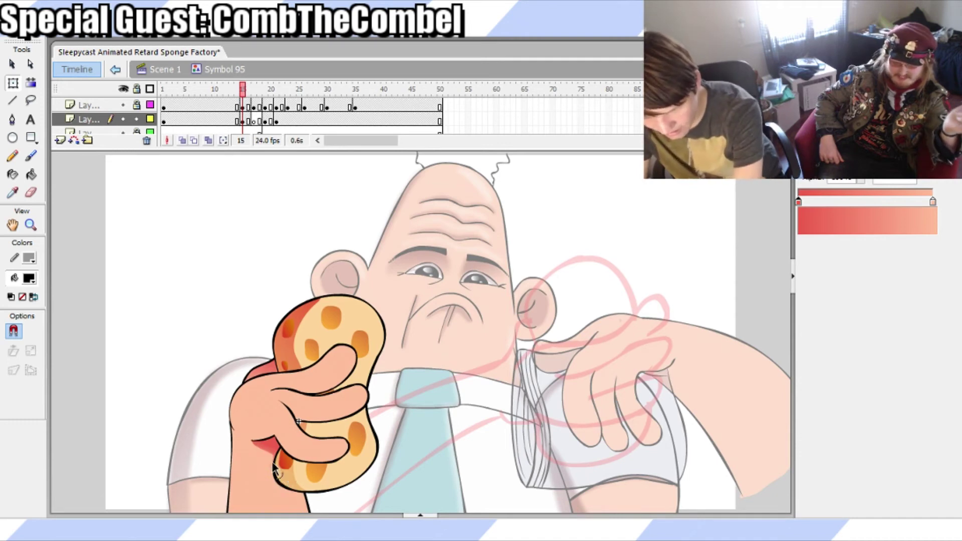
key("ctrl+s")
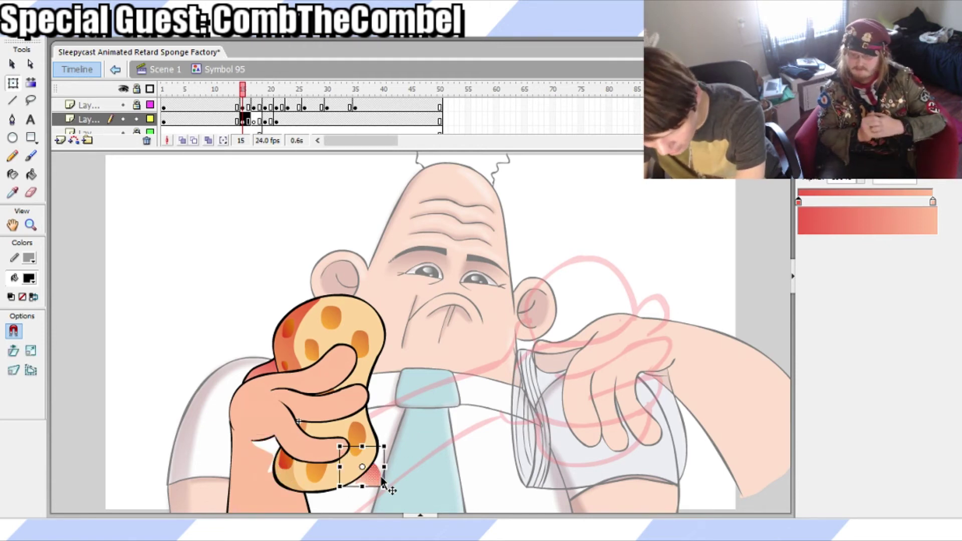
Skew the red shading patch beneath the lowest finger, reshape its lower edge beside the sponge, and save the file
left_click(275, 456)
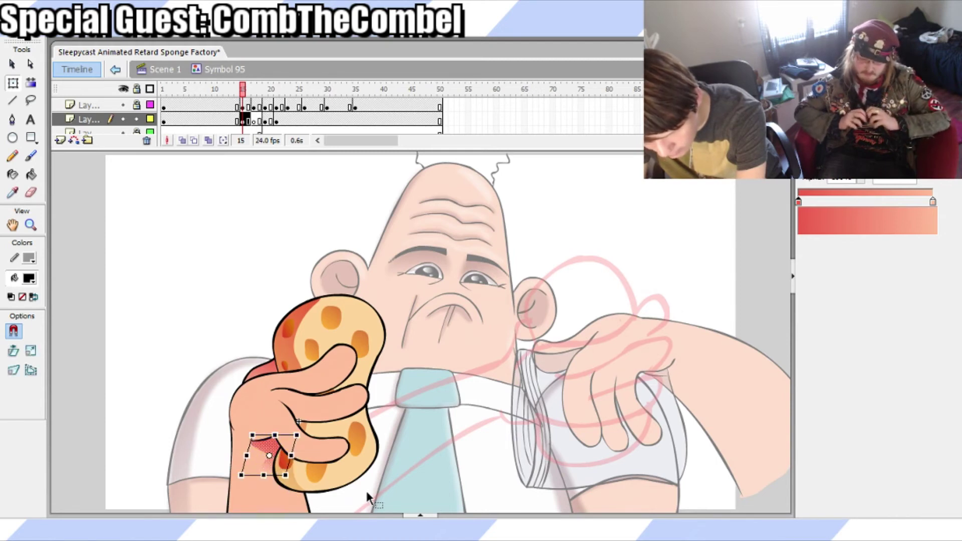
left_click(367, 492)
left_click(284, 470)
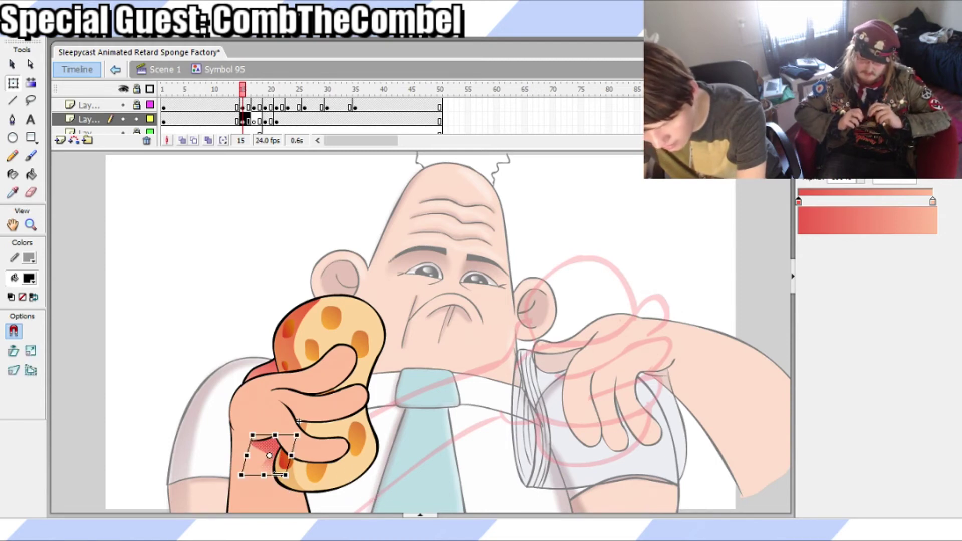
left_click(367, 469)
key("ctrl+s")
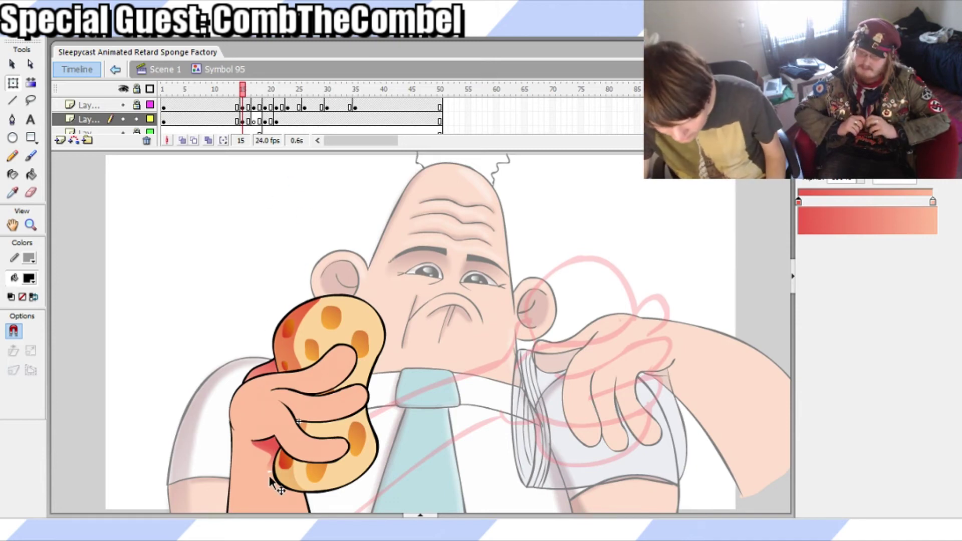
left_click_drag(271, 474, 269, 471)
left_click(272, 475)
left_click(346, 454)
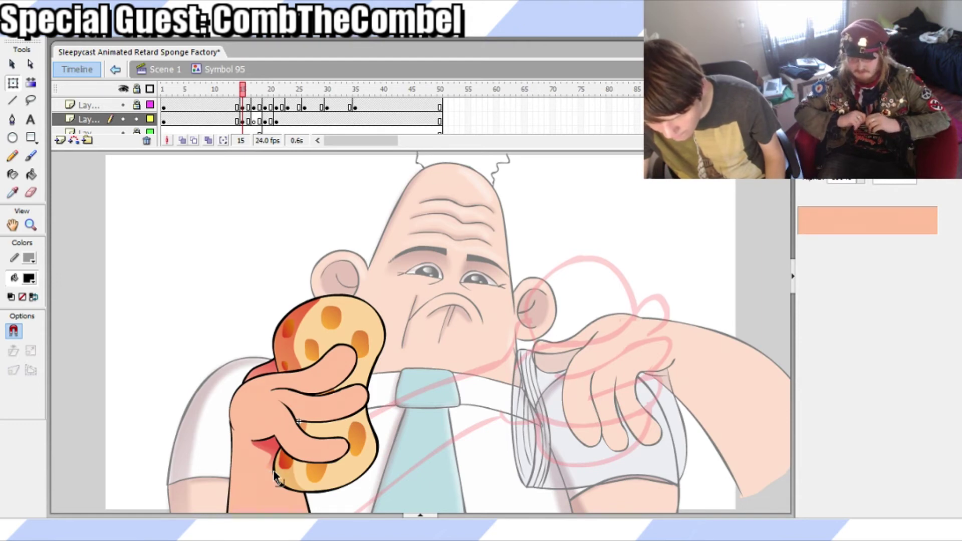
Fill the shading patch beneath the lowest finger on frame 15 with solid red
left_click_drag(244, 122, 293, 130)
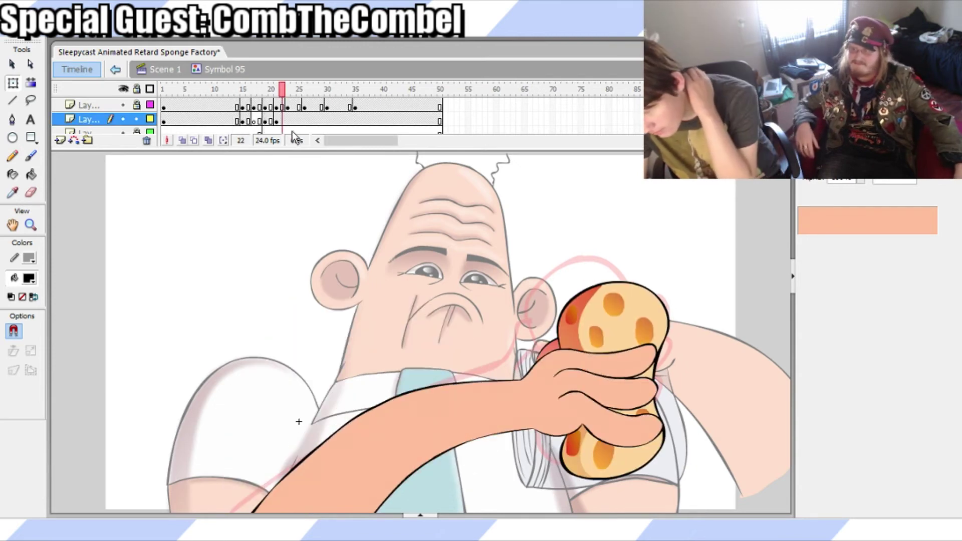
left_click(237, 121)
left_click(243, 122)
left_click(294, 242)
key("z")
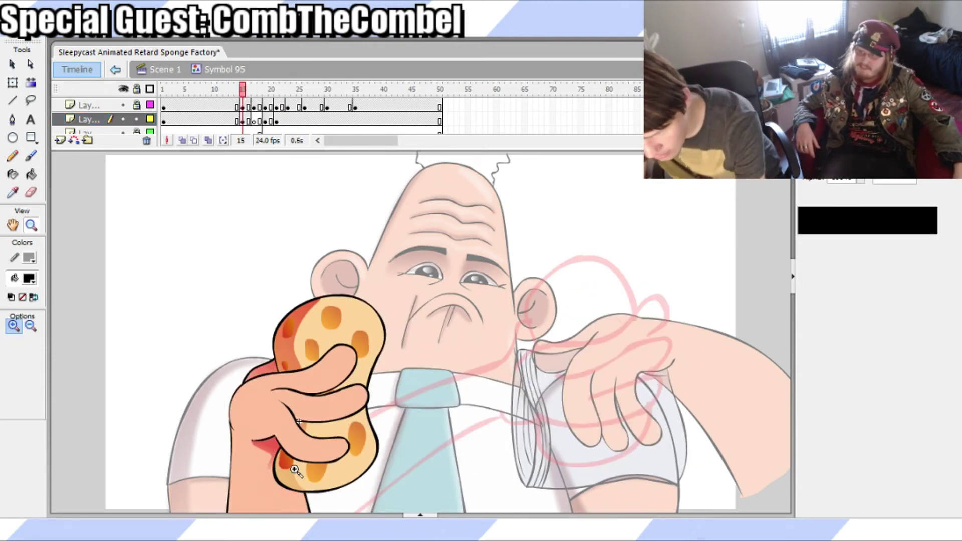
left_click(297, 468)
key("q")
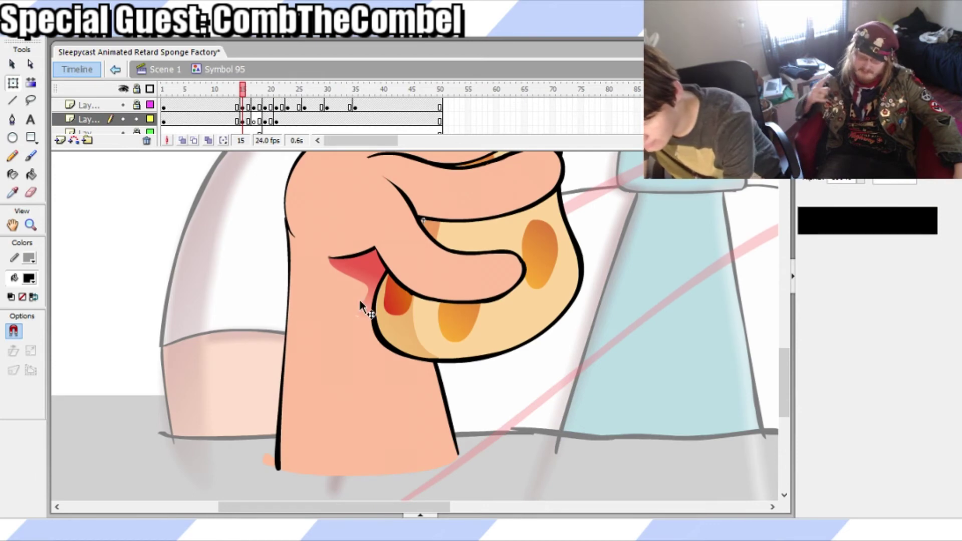
key("k")
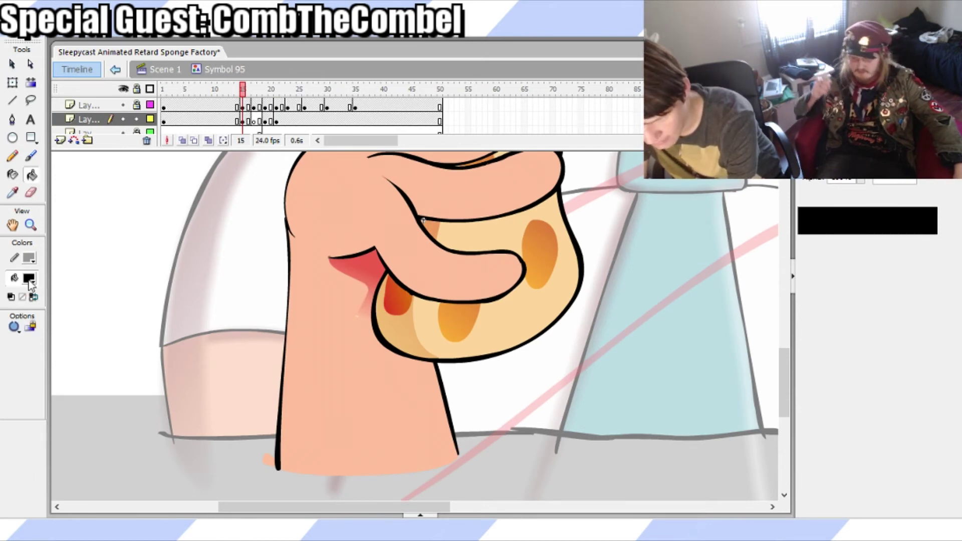
left_click(27, 372)
left_click(368, 264)
Brush a curved red shadow outline on the forearm around the sponge's lower end, fill it red, and smooth its edge
key("b")
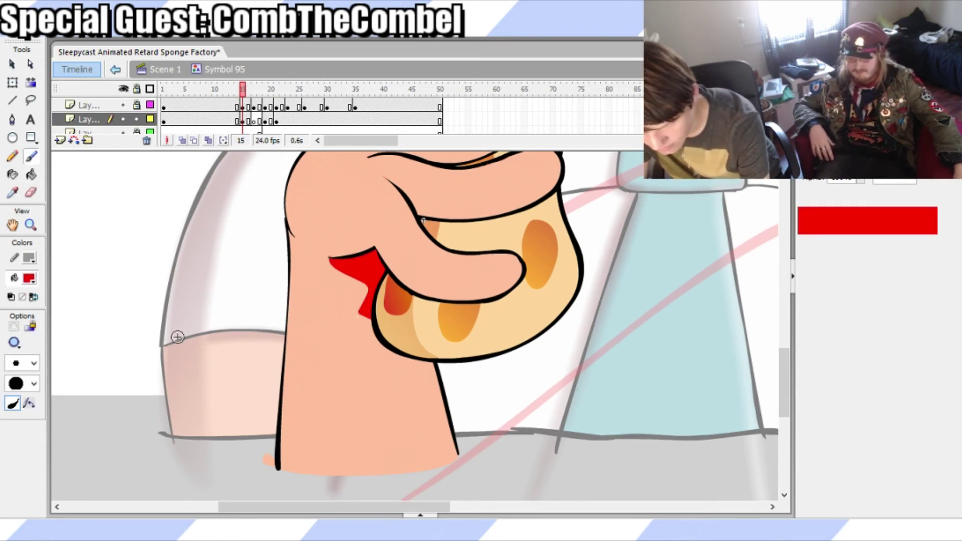
mouse_move(362, 304)
left_mouse_down()
mouse_move(378, 327)
mouse_move(360, 312)
mouse_move(381, 370)
mouse_move(427, 376)
left_mouse_up()
key("ctrl+z")
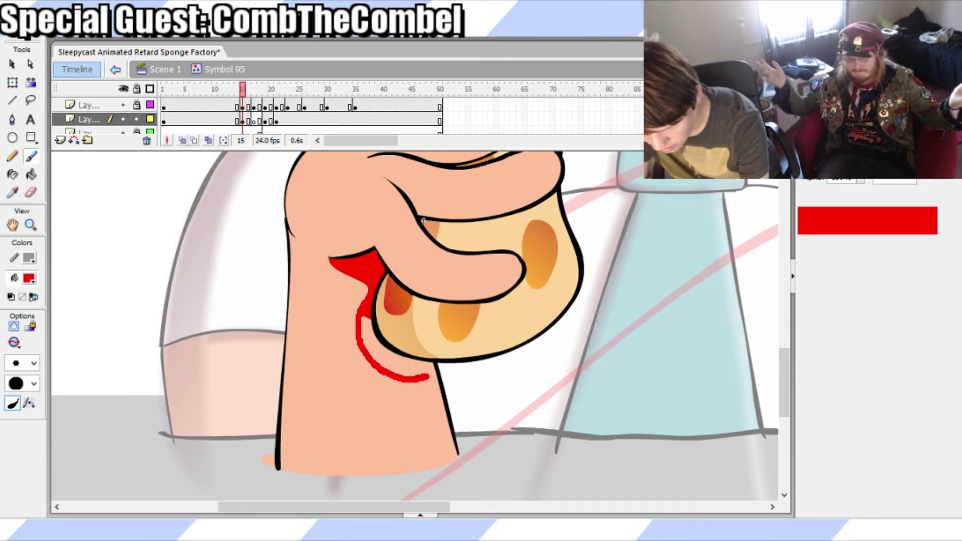
key("k")
left_click(419, 358)
key("q")
left_click(362, 299)
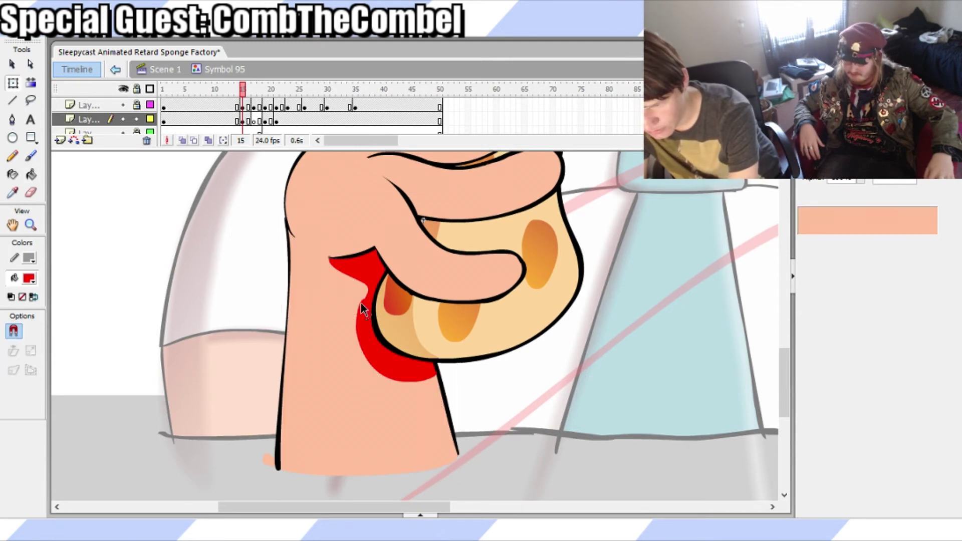
left_click(368, 306)
left_click(196, 351)
Sample the red-to-skin gradient and fill the extended shadow on the forearm with it
key("k")
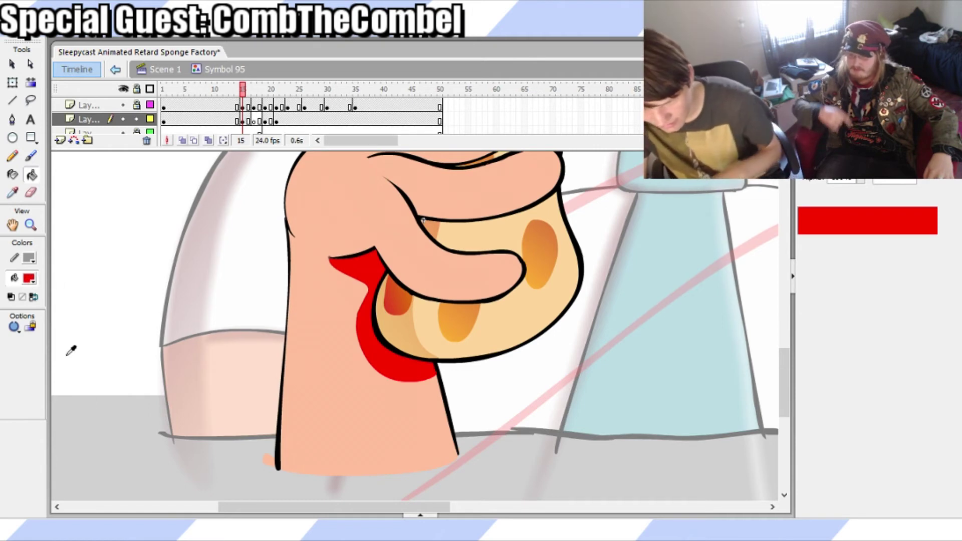
left_click(143, 458, "alt")
left_click(355, 324)
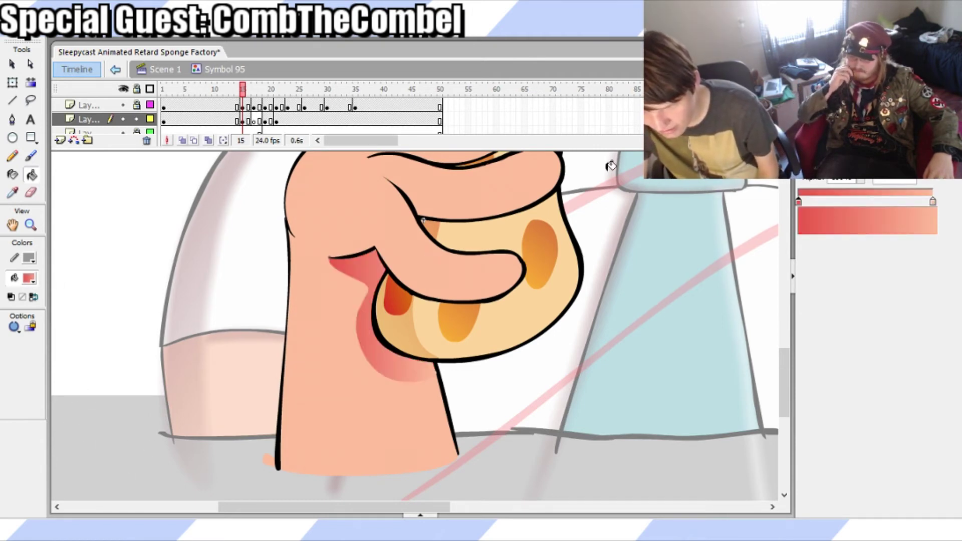
key("ctrl+2")
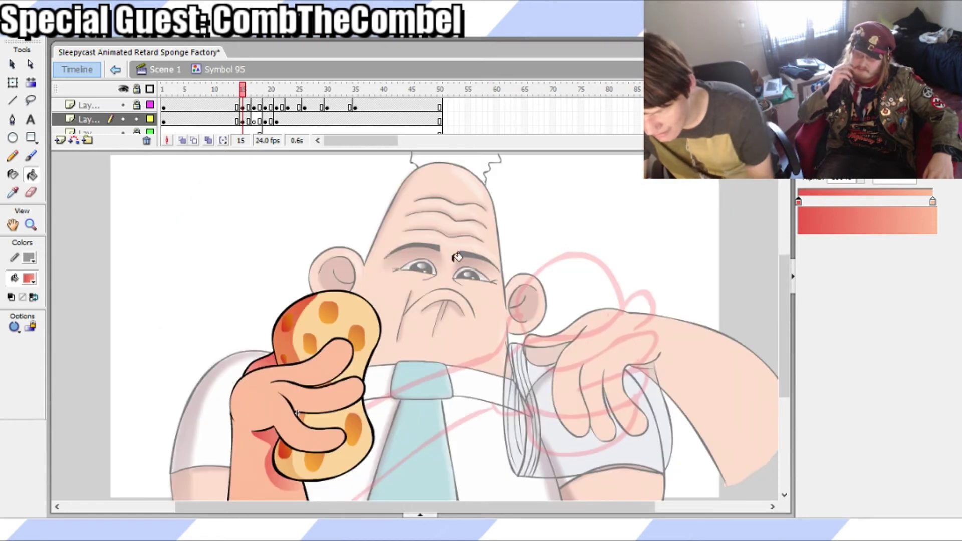
key("z")
left_click_drag(387, 240, 492, 314)
key("v")
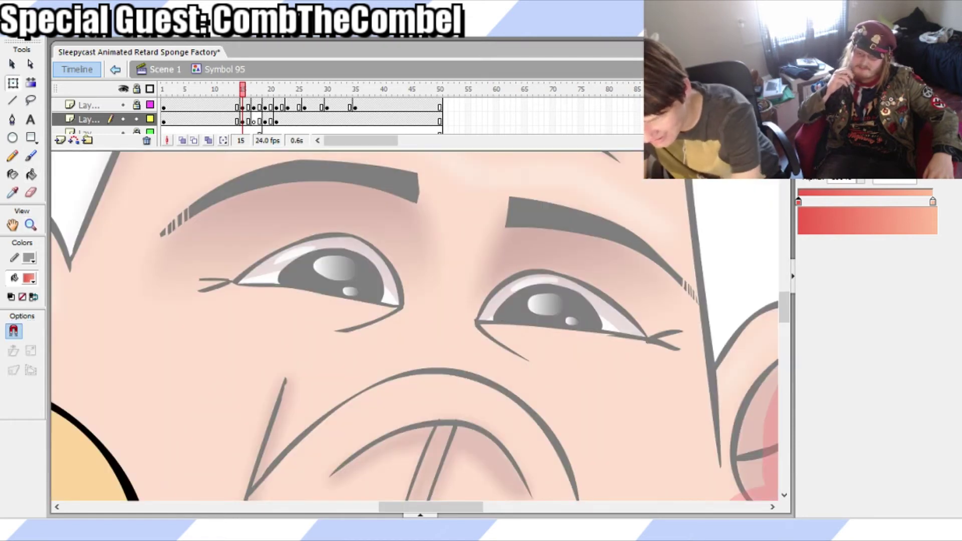
key("ctrl+minus")
key("ctrl+minus")
key("q")
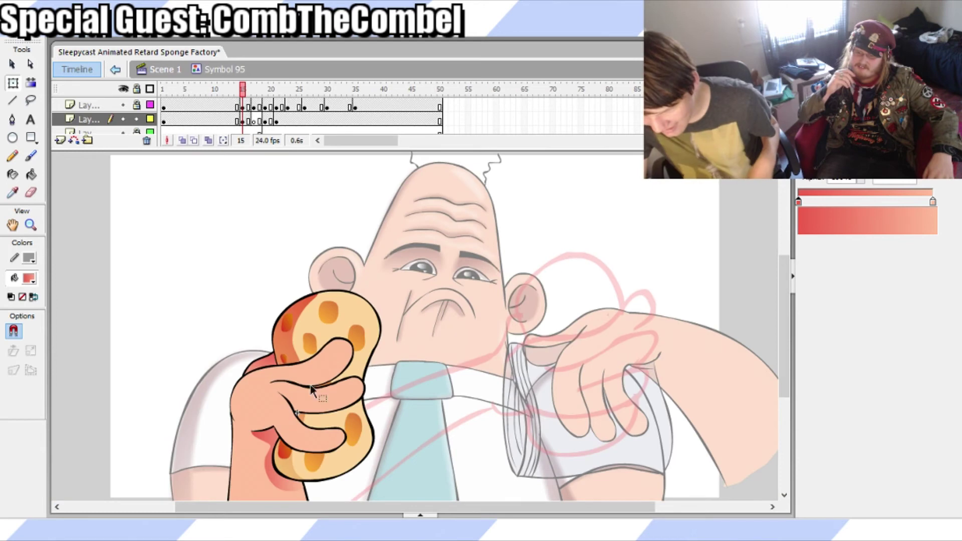
Replay the sponge grab up to frame 22 and return to the thumb layer's keyframe at frame 15
left_click(232, 91)
left_click_drag(230, 92, 205, 115)
key("Return")
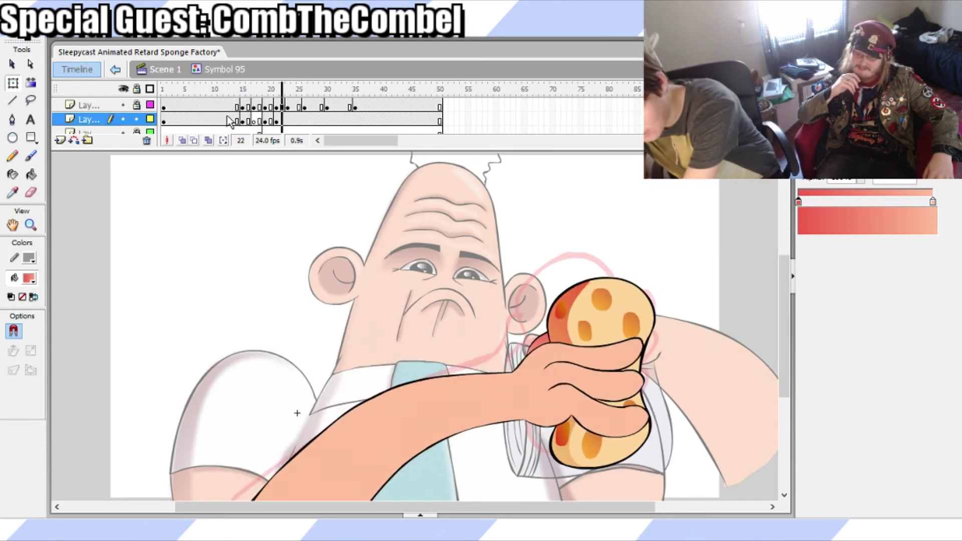
left_click(231, 92)
left_click(243, 121)
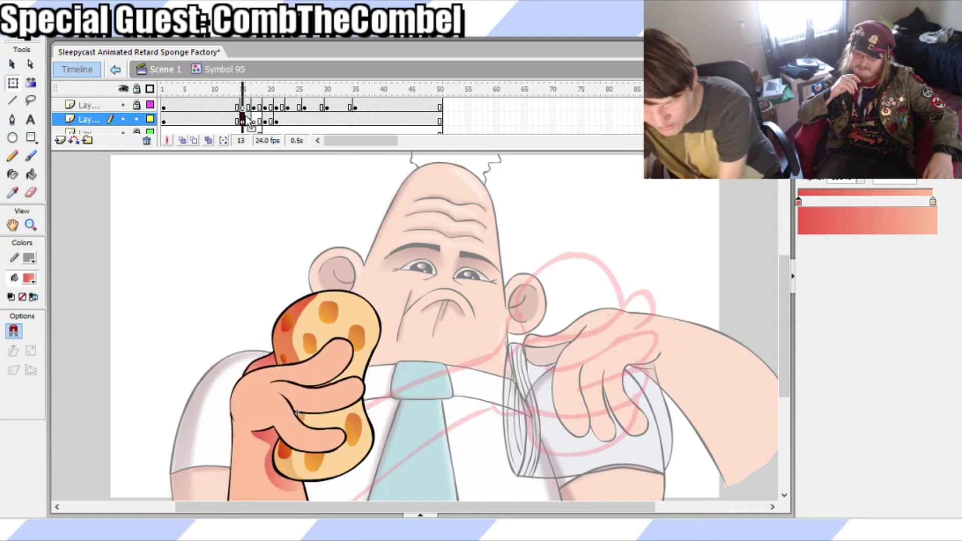
Adjust the edge of the gradient shadow between the forearm and the sponge on frame 15 and save the file
left_click(269, 451)
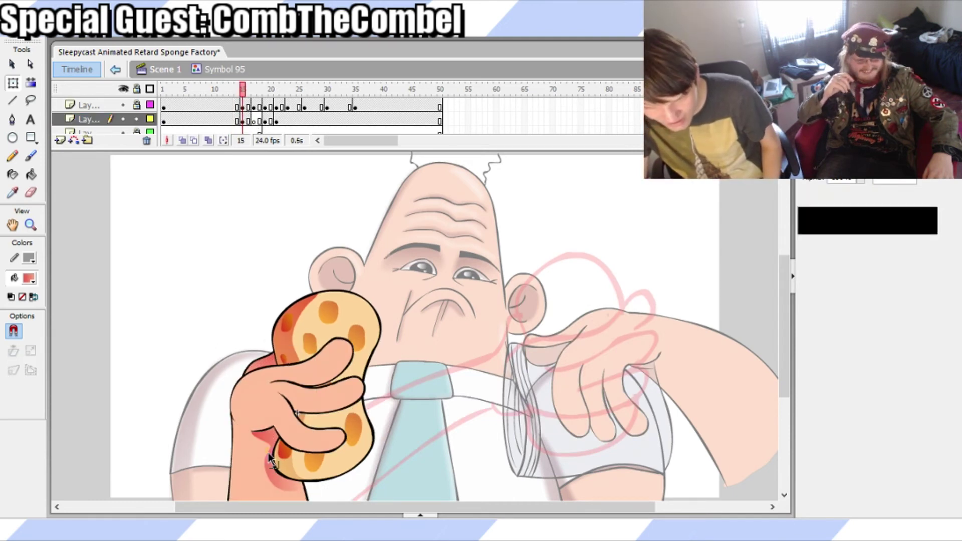
left_click(268, 465)
left_click(197, 440)
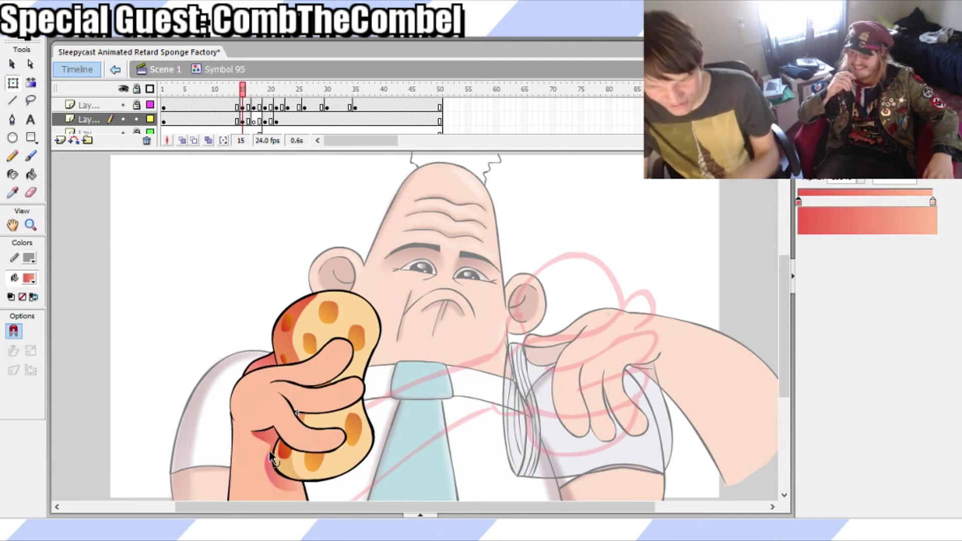
key("ctrl+s")
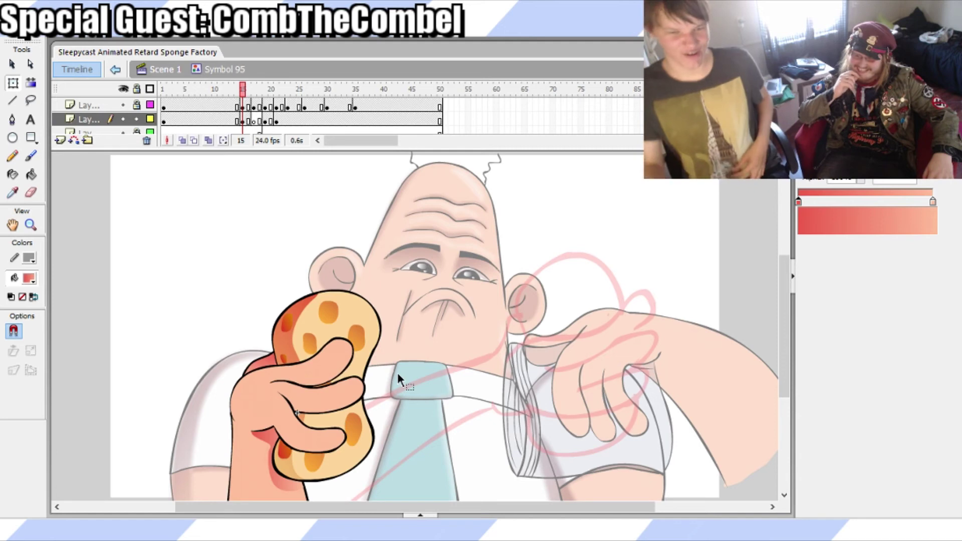
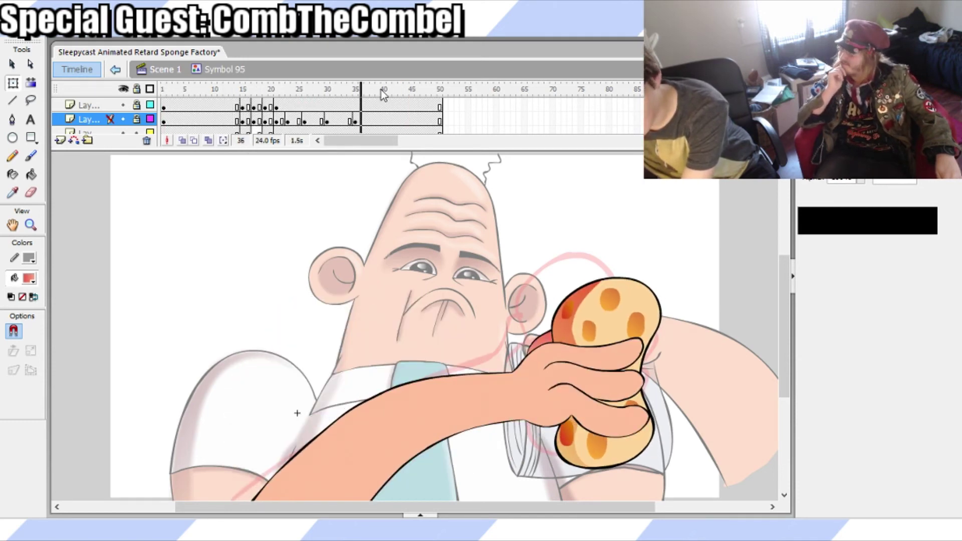
Reveal the sponge symbol's lower layers in the timeline and check their keyframes around frames 10 to 50
left_click(423, 123)
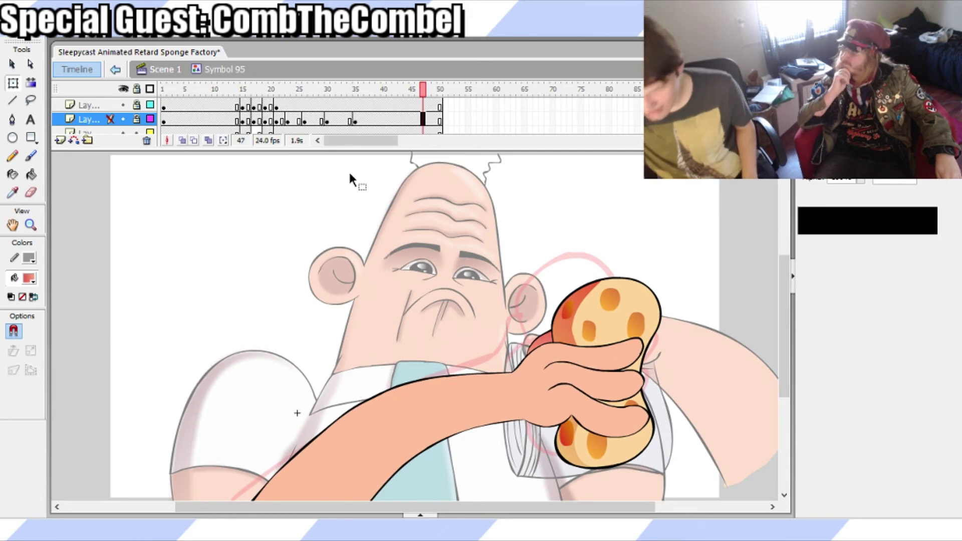
left_click_drag(351, 280, 351, 283)
mouse_move(276, 121)
left_mouse_down()
mouse_move(250, 122)
mouse_move(293, 122)
left_mouse_up()
left_click(221, 122)
left_click(215, 148)
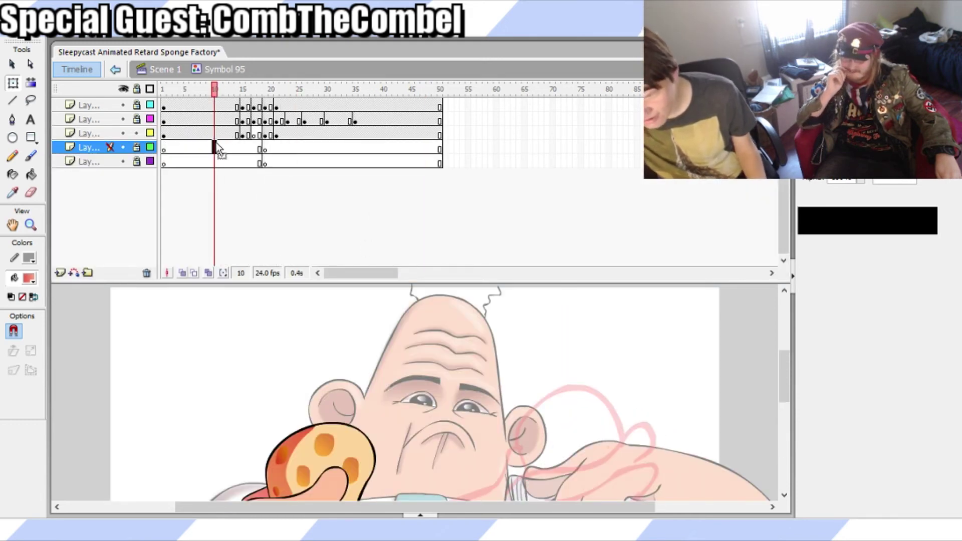
Return to the main scene, fit the stage in view, and play back the sponge grab
left_click(161, 70)
left_click_drag(161, 90, 239, 143)
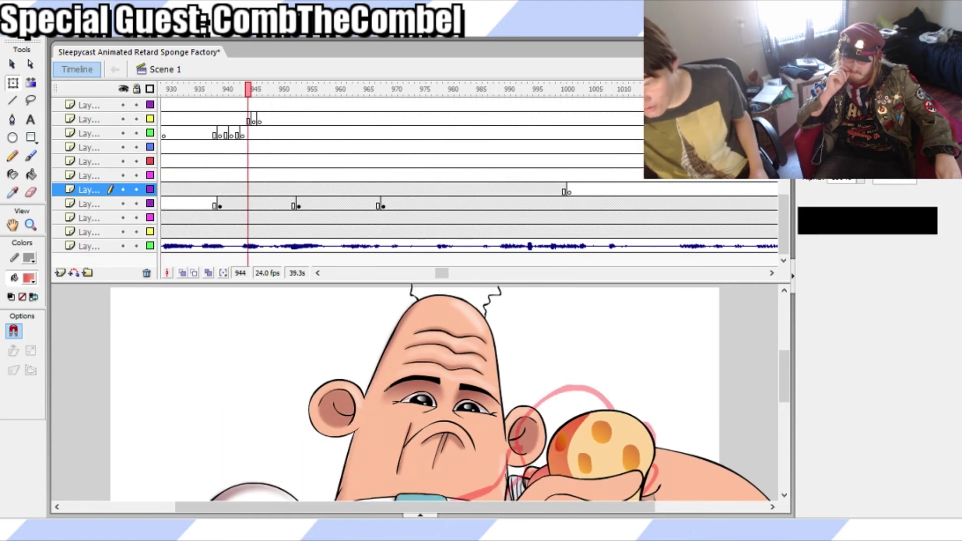
key("ctrl+2")
left_click_drag(197, 87, 219, 103)
key("Return")
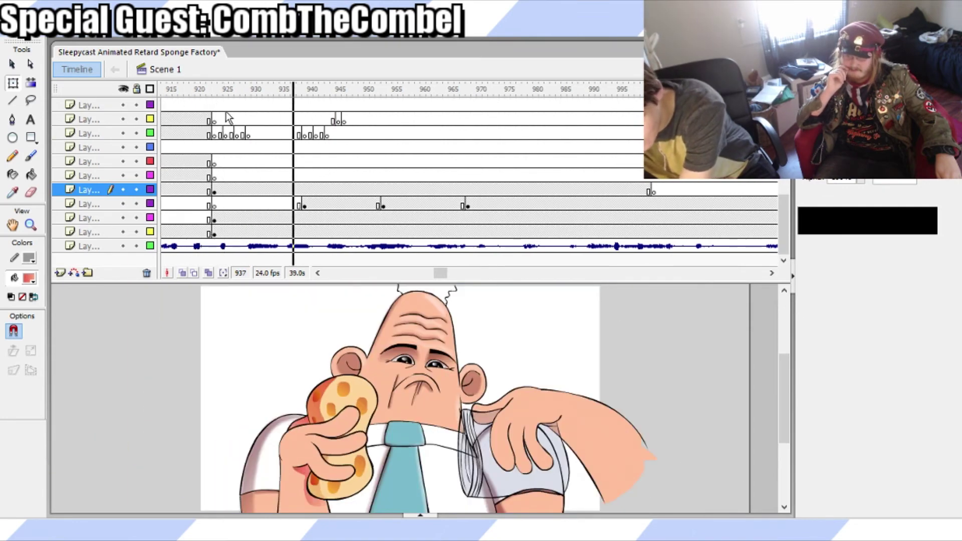
key("Return")
Examine the bald character's eyes up close on frame 1007, shrinking the timeline to give the stage more room
left_click(333, 106)
left_click_drag(333, 109, 687, 140)
key("z")
left_click_drag(379, 335, 469, 401)
key("q")
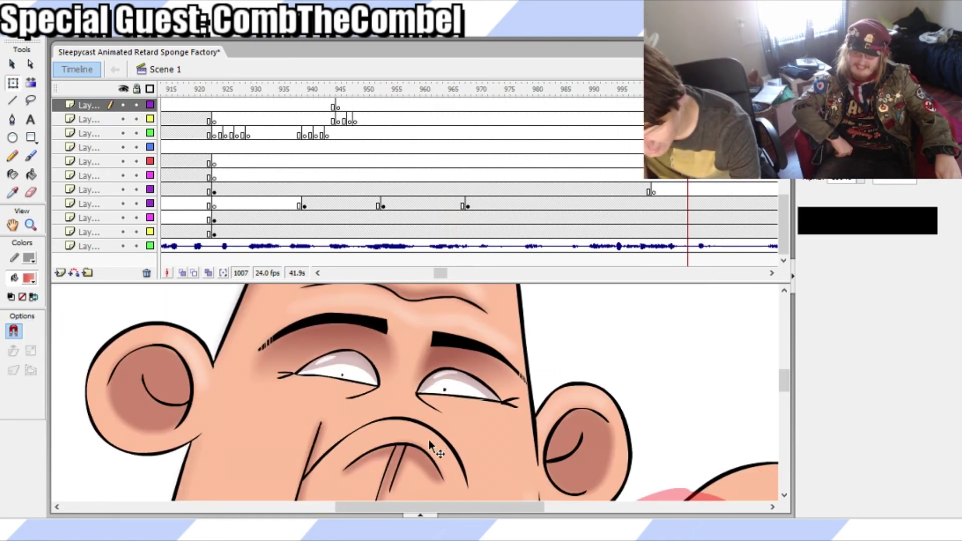
left_click_drag(466, 283, 488, 99)
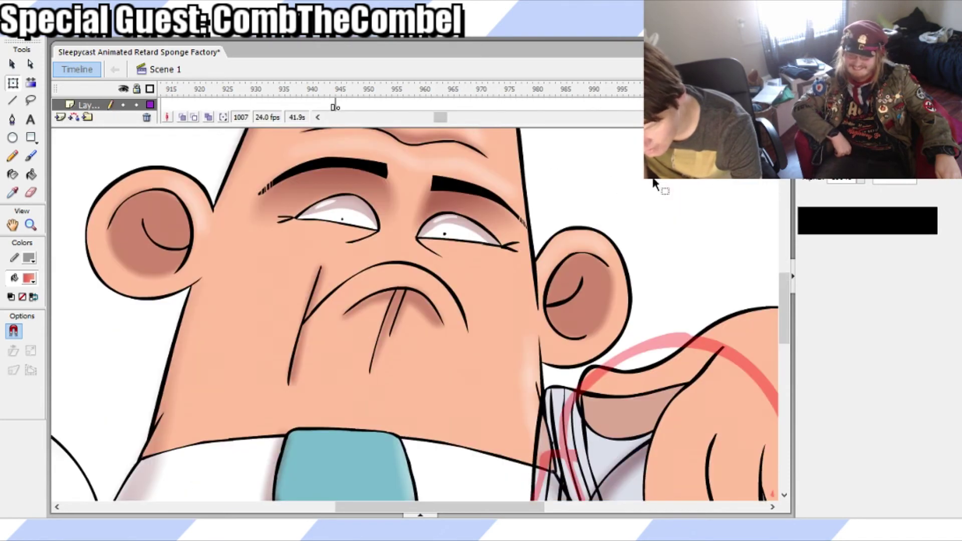
key("ctrl+2")
key("z")
left_click_drag(357, 204, 533, 343)
key("q")
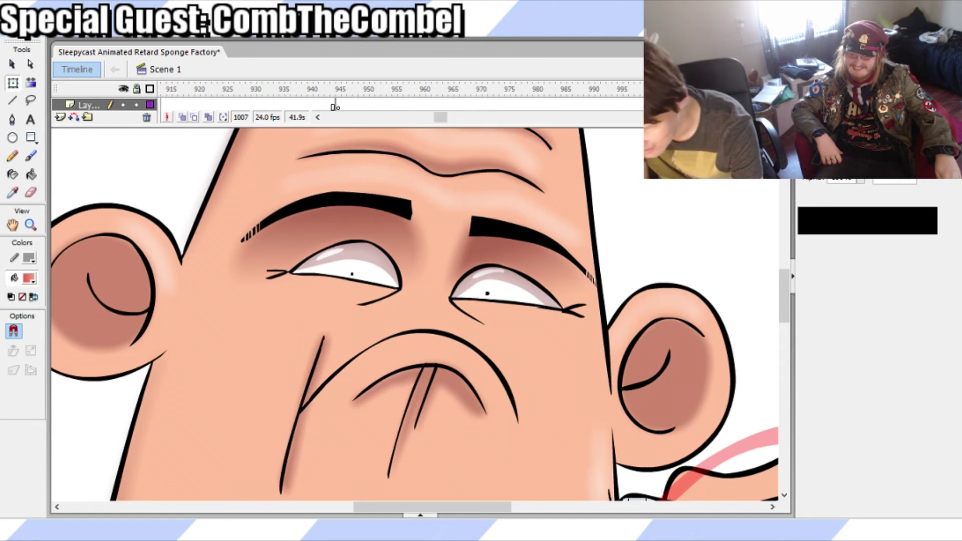
key("ctrl+2")
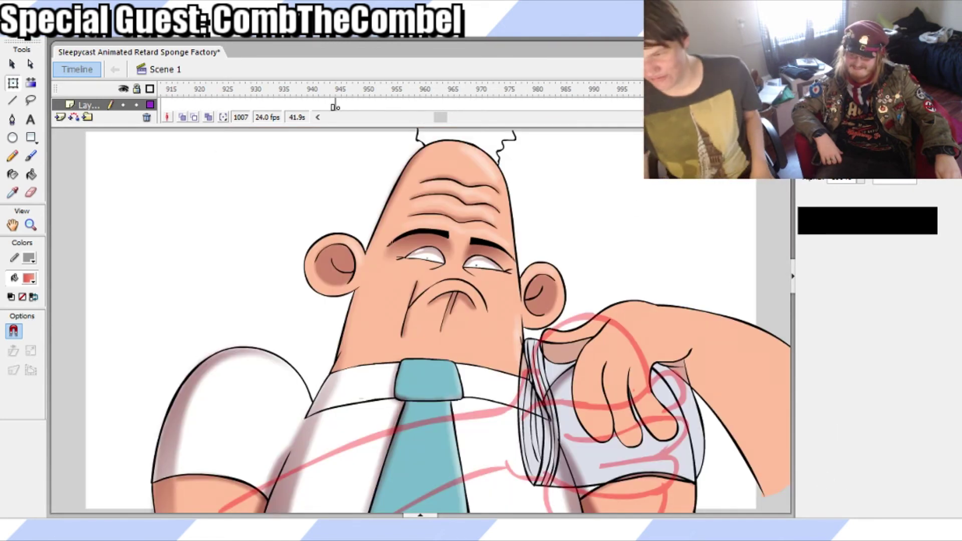
Review the earlier sponge scene around frame 343, then play the bald character's shot near frame 1000
left_click_drag(438, 117, 775, 91)
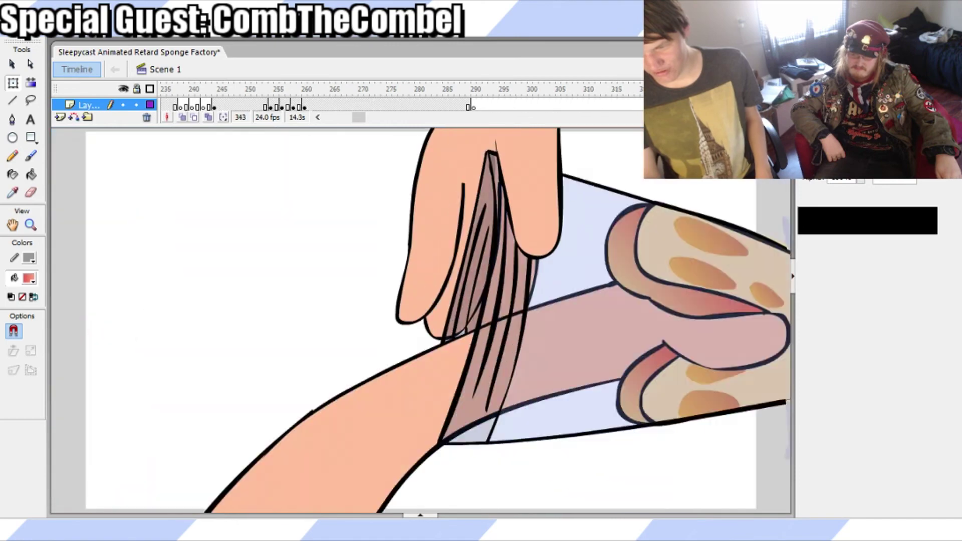
left_click_drag(774, 90, 464, 118)
left_click_drag(363, 118, 407, 120)
left_click_drag(418, 92, 747, 94)
left_click_drag(646, 97, 350, 101)
key("Return")
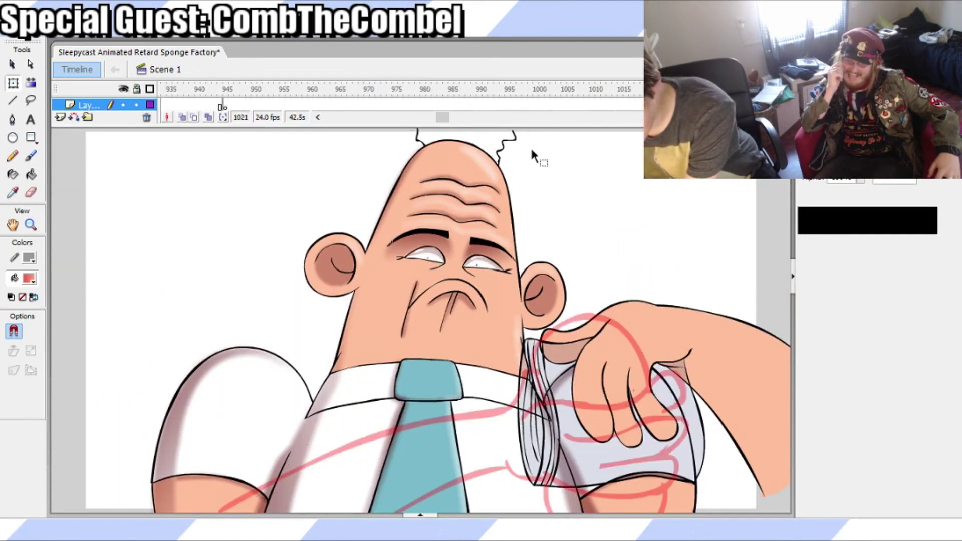
Inspect the bald character's tiny pupils up close on frame 1009, restore the full view, and save the file
left_click(587, 89)
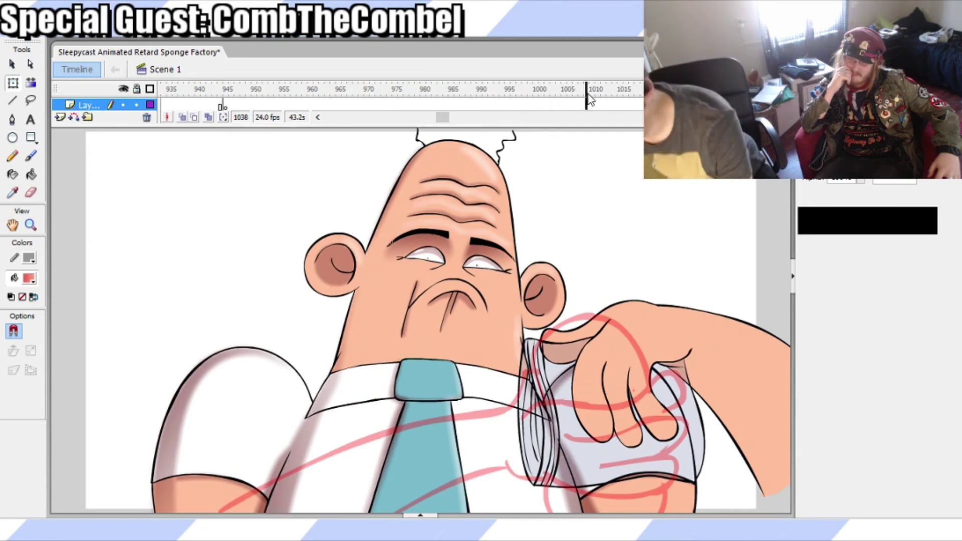
key("z")
left_click(453, 271)
left_click(436, 322)
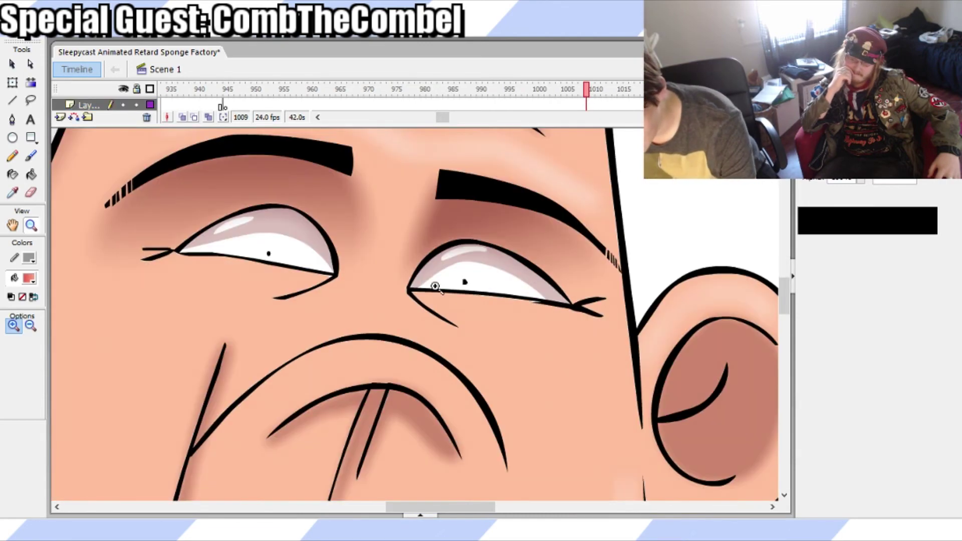
left_click(391, 296)
key("q")
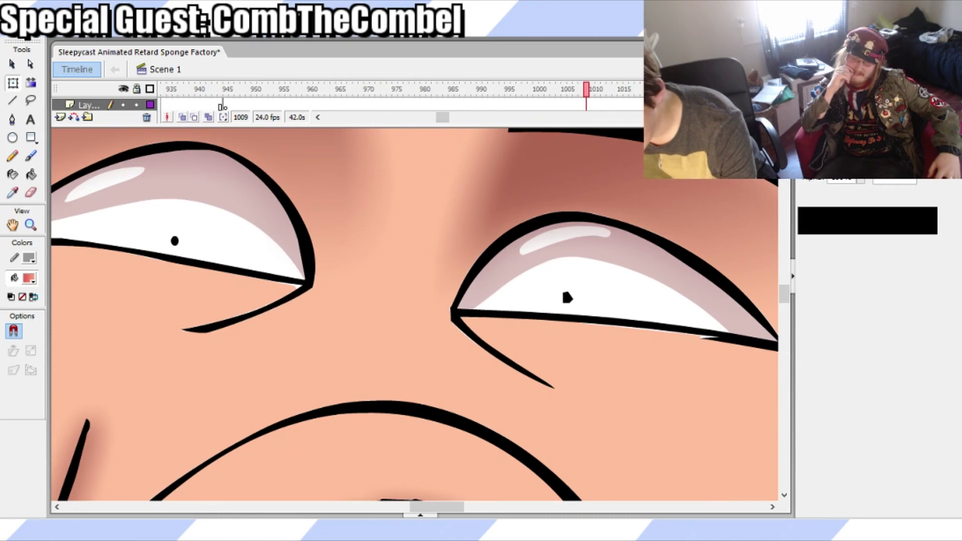
key("ctrl+2")
key("ctrl+s")
Check the sponge grab at frame 969 and go to the bearded man's face close-up at frame 718
left_click(361, 90)
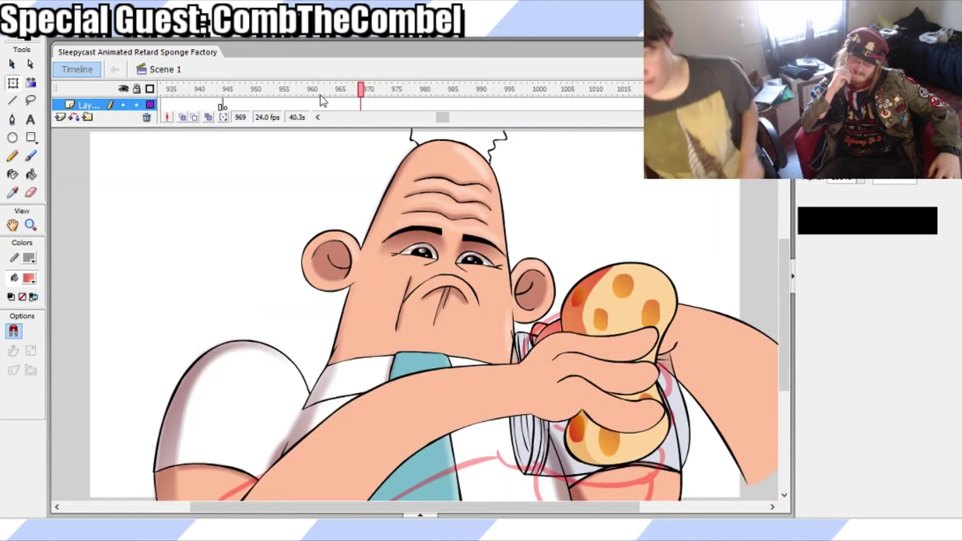
left_click(440, 108)
left_click_drag(437, 116, 406, 117)
left_click(395, 90)
left_click(406, 89)
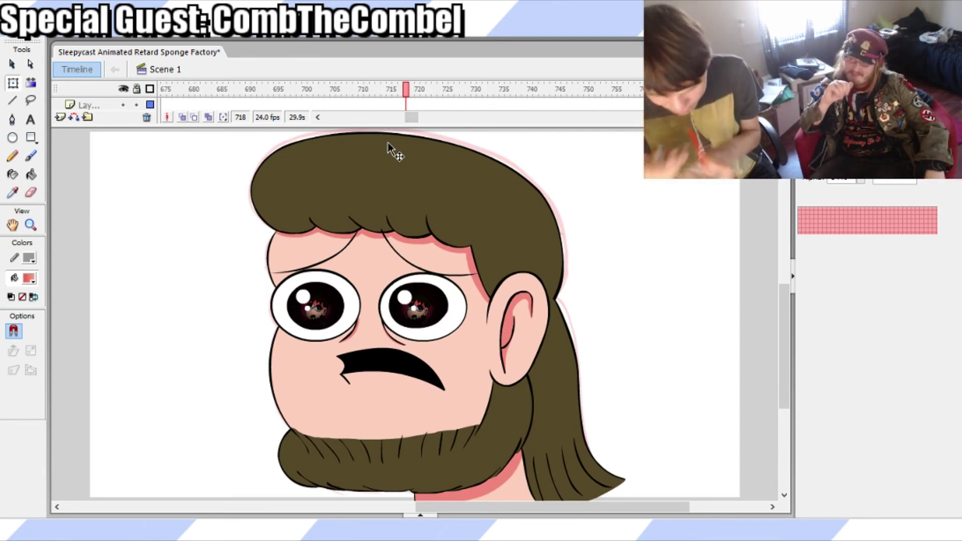
left_click(461, 140)
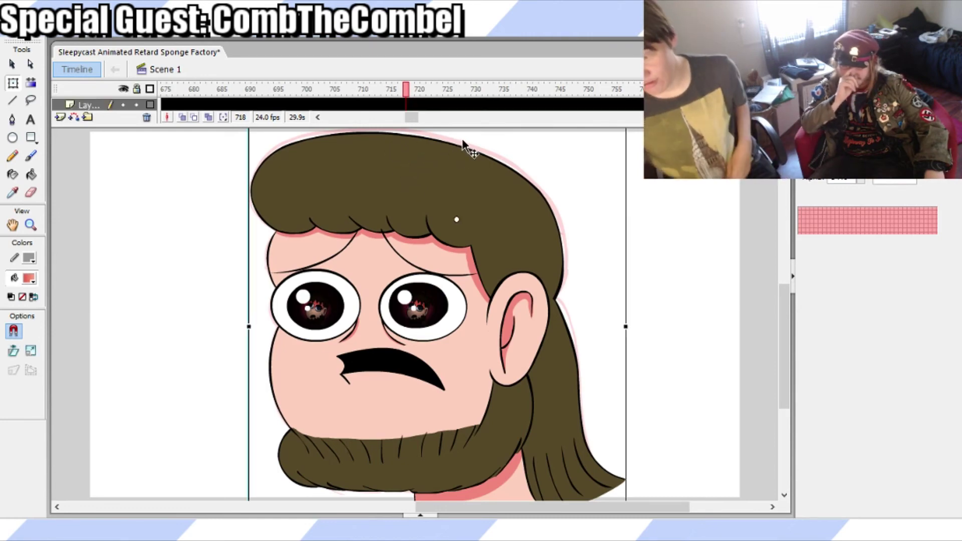
left_click(676, 218)
left_click_drag(521, 232, 381, 344)
key("ctrl+z")
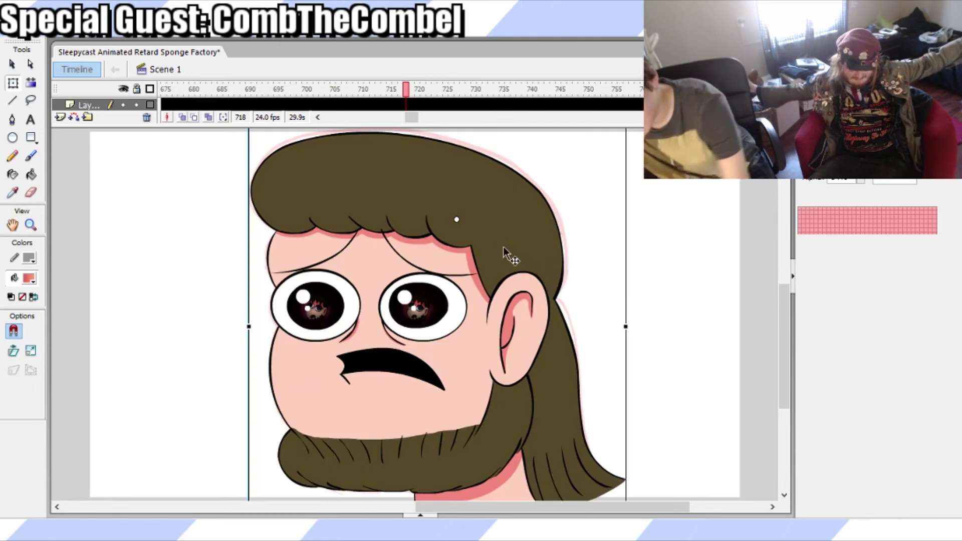
Open the bearded man's head symbol and delete the leftover pink sketch outline around his hair and face
double_click(569, 382)
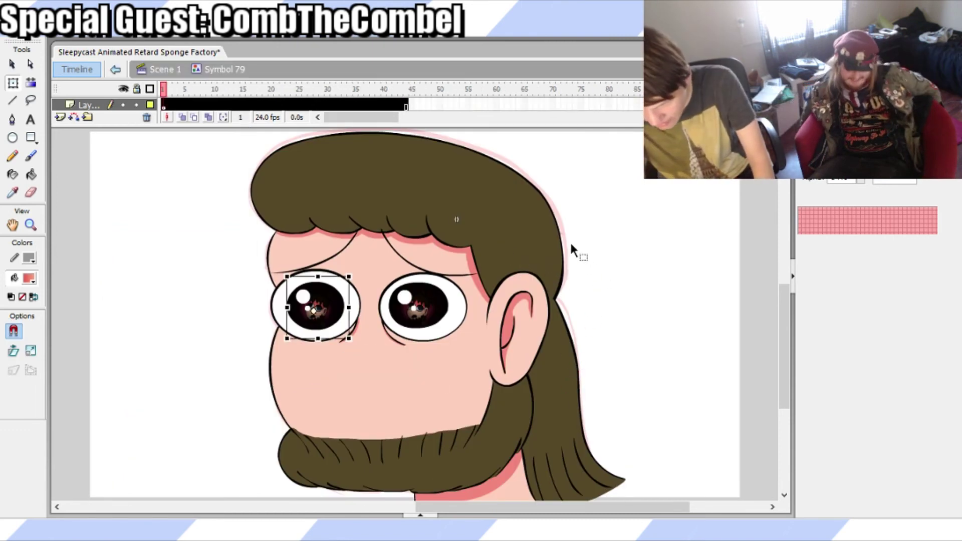
left_click(570, 245)
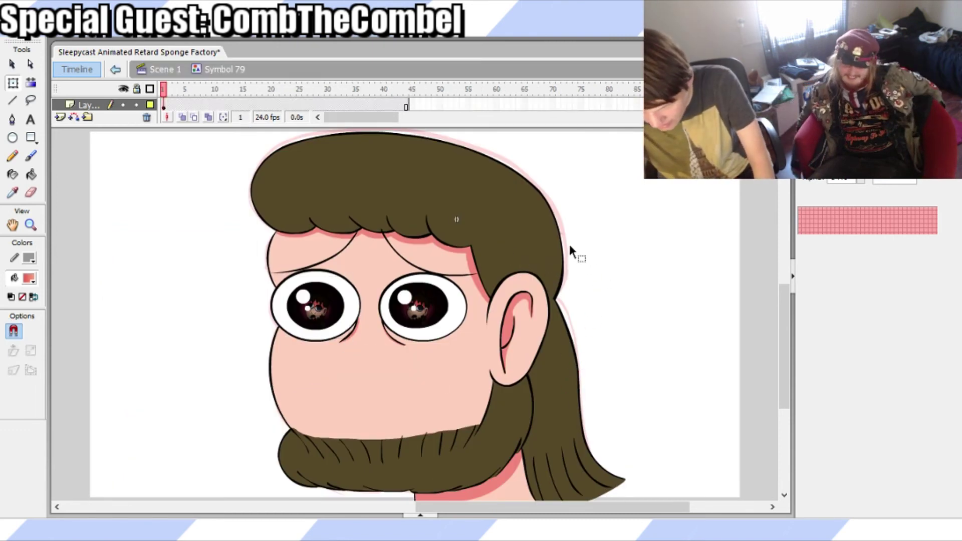
left_click(137, 90)
left_click(606, 228)
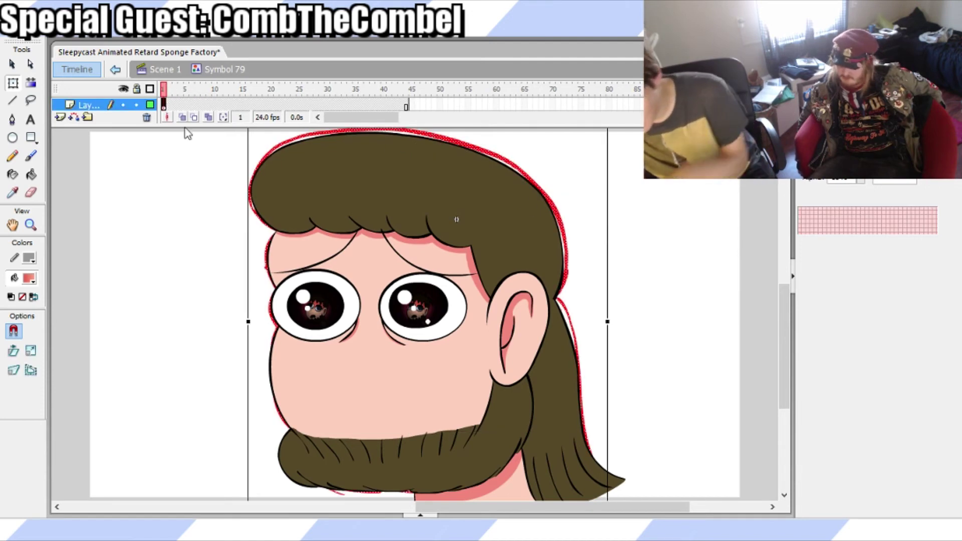
left_click(205, 167)
left_click_drag(225, 91, 153, 110)
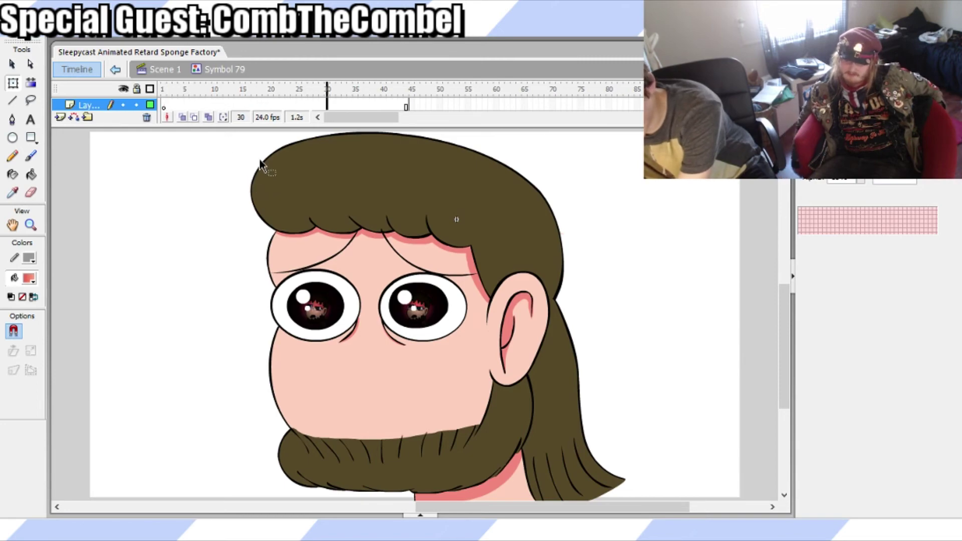
Return to the main scene and play back the bearded man's close-up to check the cleaned head
left_click(162, 69)
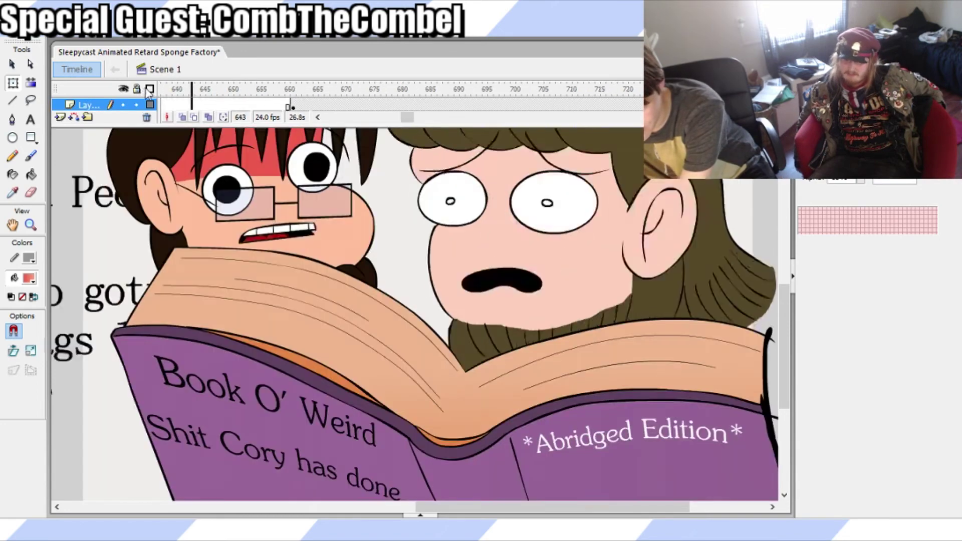
left_click_drag(147, 90, 384, 93)
left_click(352, 105)
key("Return")
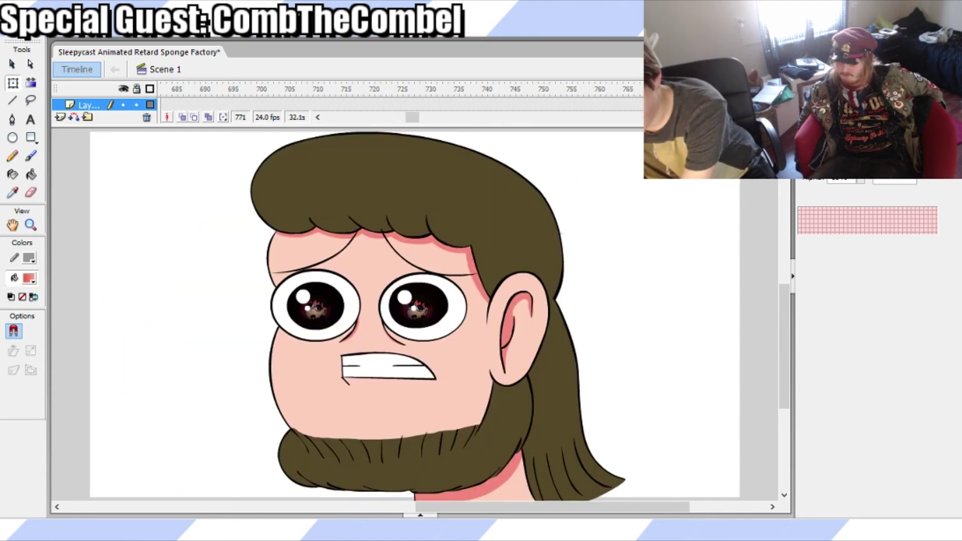
left_click(457, 219)
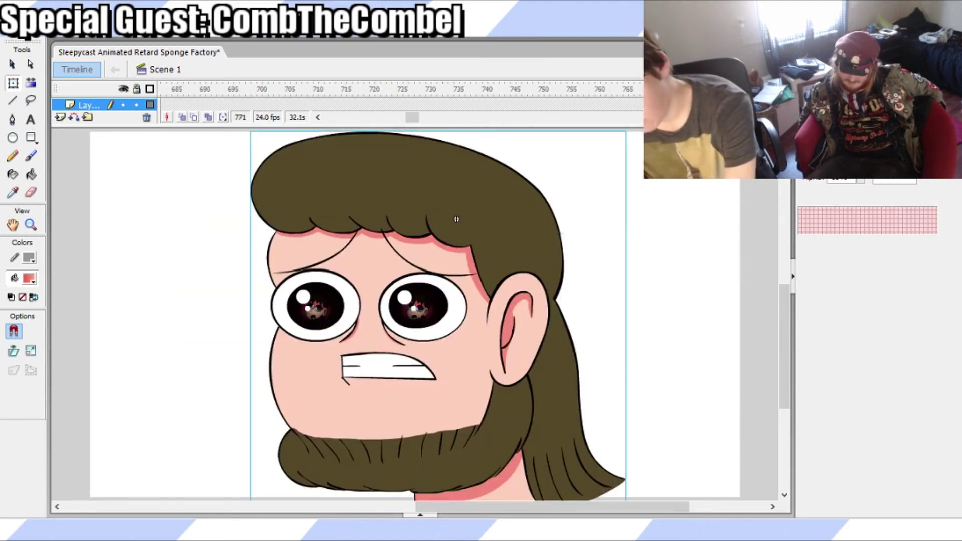
key("shift+Left")
key("shift+Left")
key("ctrl+z")
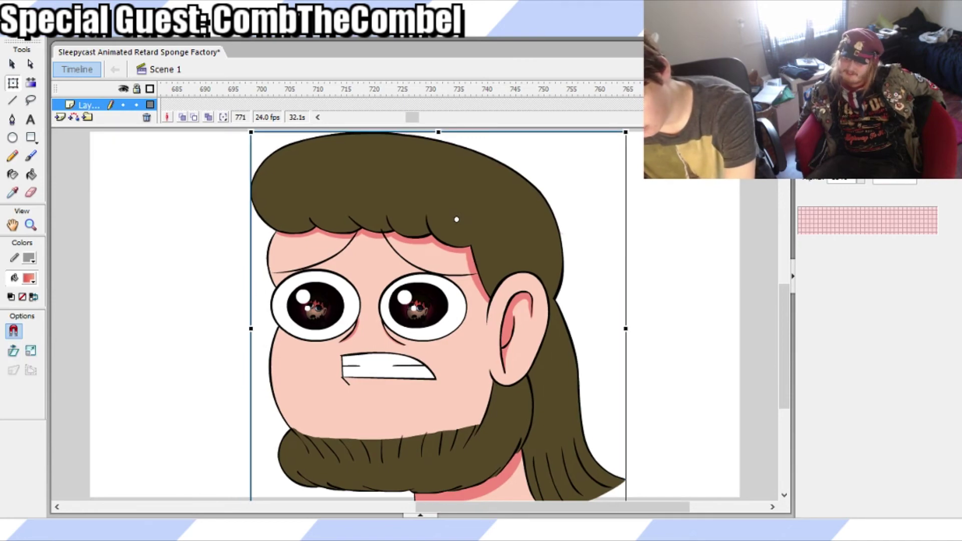
Go to frame 658 of the book shot on the bearded man's mouth layer and enable onion skinning back to frame 650
left_click_drag(420, 99, 181, 104)
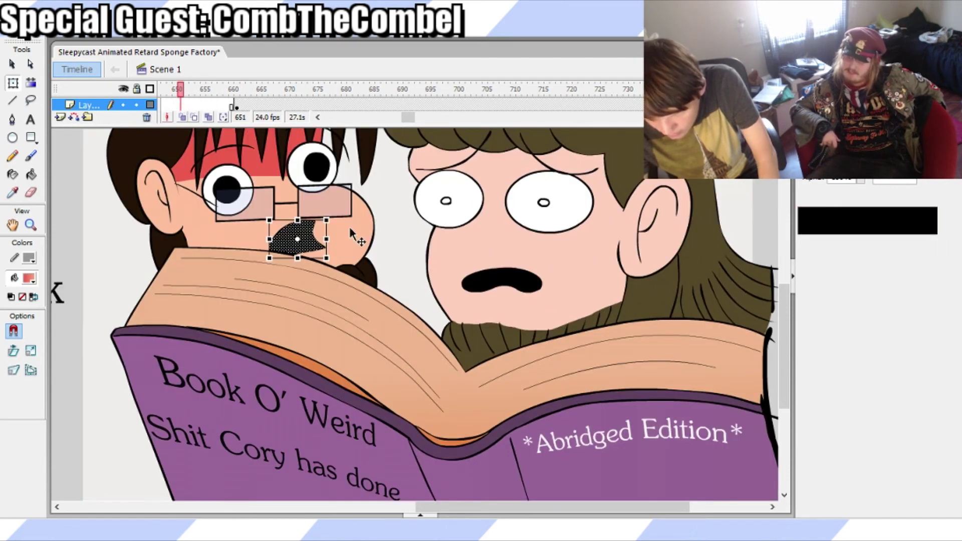
left_click(483, 276)
left_click_drag(205, 105, 231, 116)
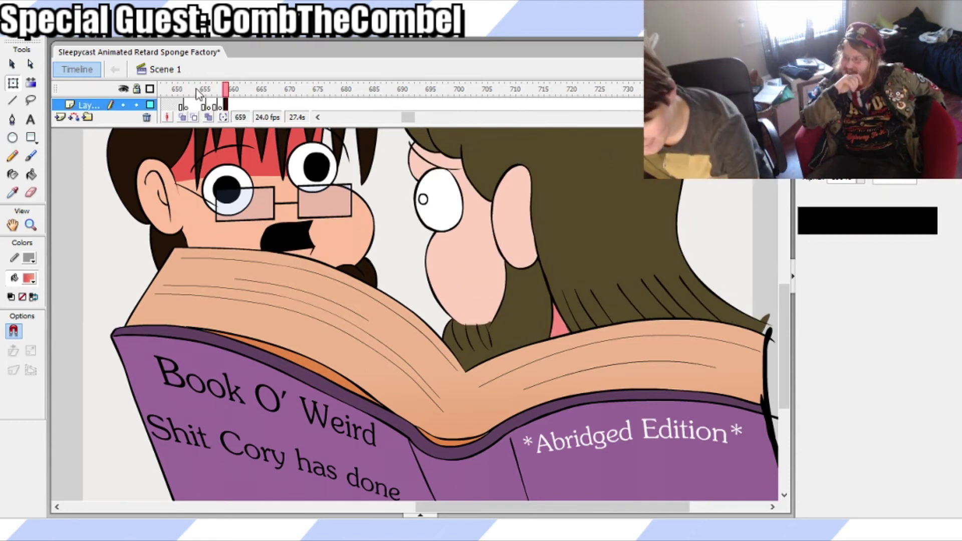
left_click(220, 102)
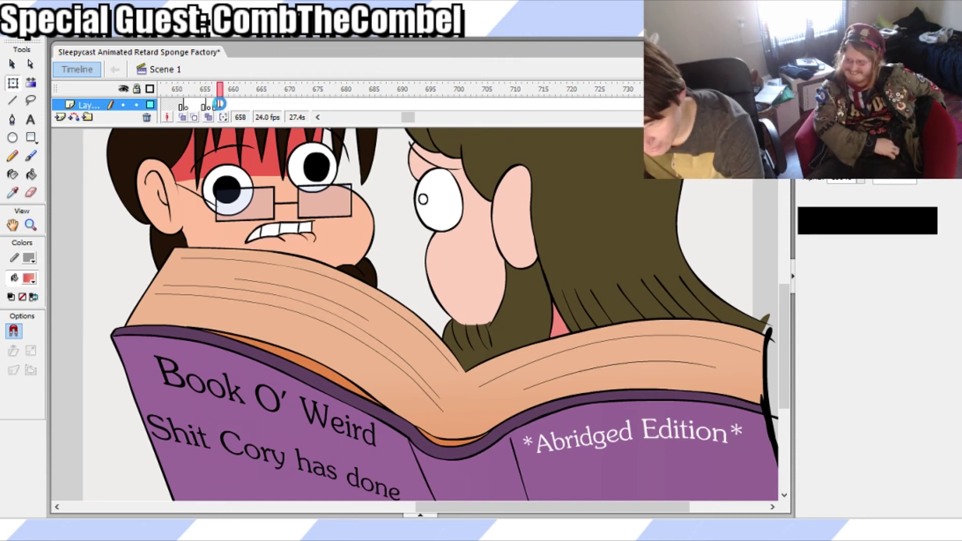
left_click(182, 118)
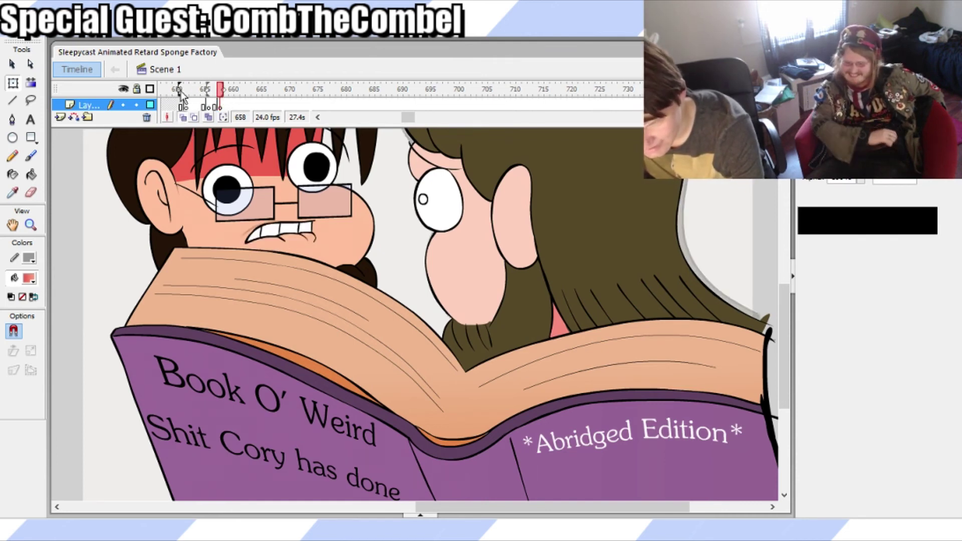
left_click_drag(180, 91, 178, 93)
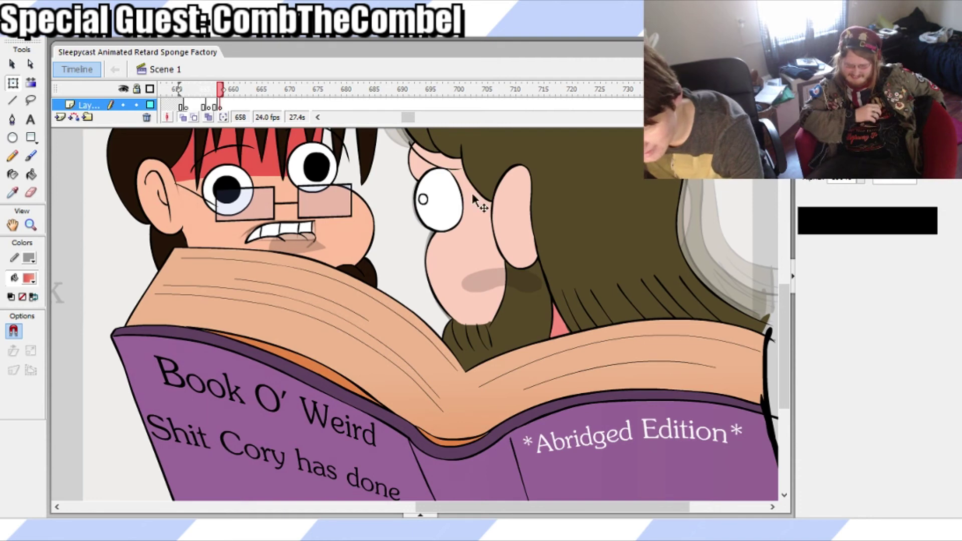
Brush a black outline of an open mouth at the front edge of the bearded man's face on frame 658, undoing rough attempts
key("ctrl+equal")
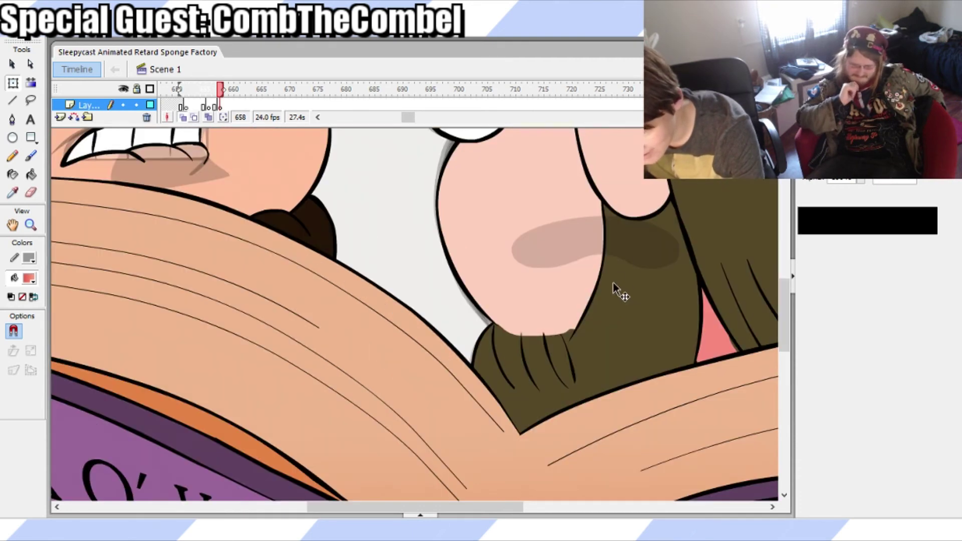
key("b")
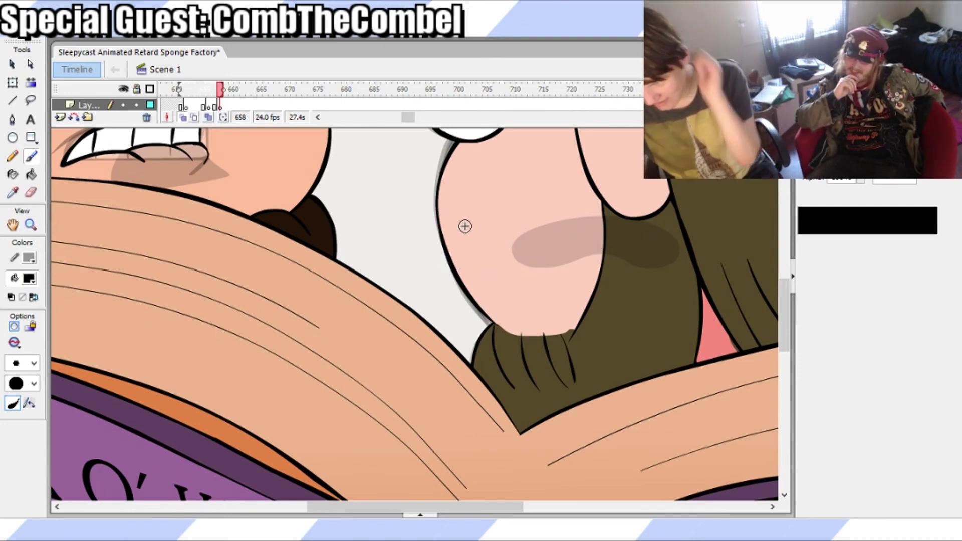
key("ctrl+z")
mouse_move(485, 219)
left_mouse_down()
mouse_move(446, 219)
mouse_move(457, 207)
mouse_move(493, 262)
mouse_move(459, 252)
mouse_move(496, 268)
mouse_move(490, 222)
mouse_move(448, 199)
mouse_move(472, 212)
left_mouse_up()
key("ctrl+z")
key("ctrl+z")
key("ctrl+z")
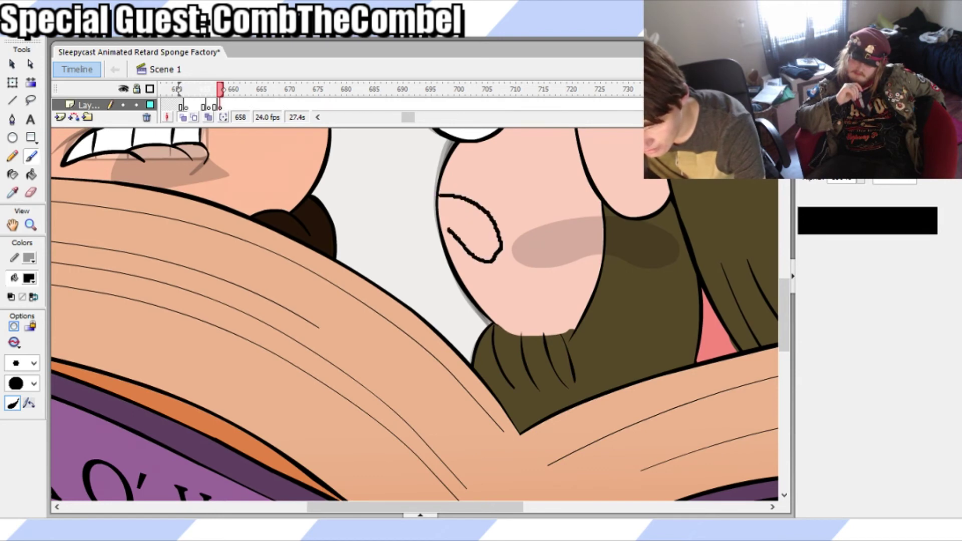
key("ctrl+z")
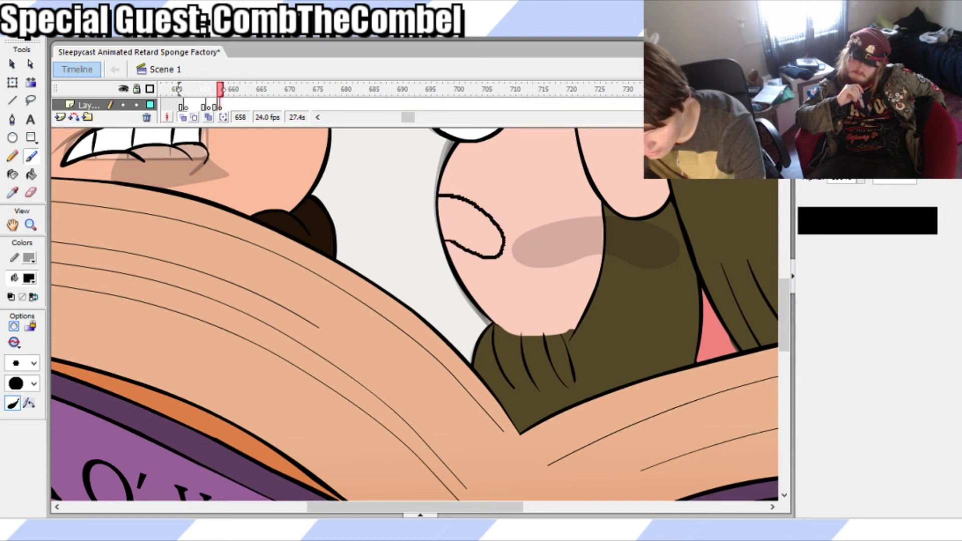
left_click_drag(444, 240, 449, 234)
Fill the outlined mouth on frame 658 with solid black
key("q")
key("k")
left_click(473, 225)
key("q")
left_click(472, 223)
On frame 656, brush a slightly longer open mouth over the onion-skinned shape and fill it with black
left_click(204, 104)
left_click(193, 104)
left_click(215, 107)
mouse_move(221, 109)
left_mouse_down()
mouse_move(229, 106)
mouse_move(181, 103)
mouse_move(209, 107)
mouse_move(185, 93)
mouse_move(219, 101)
left_mouse_up()
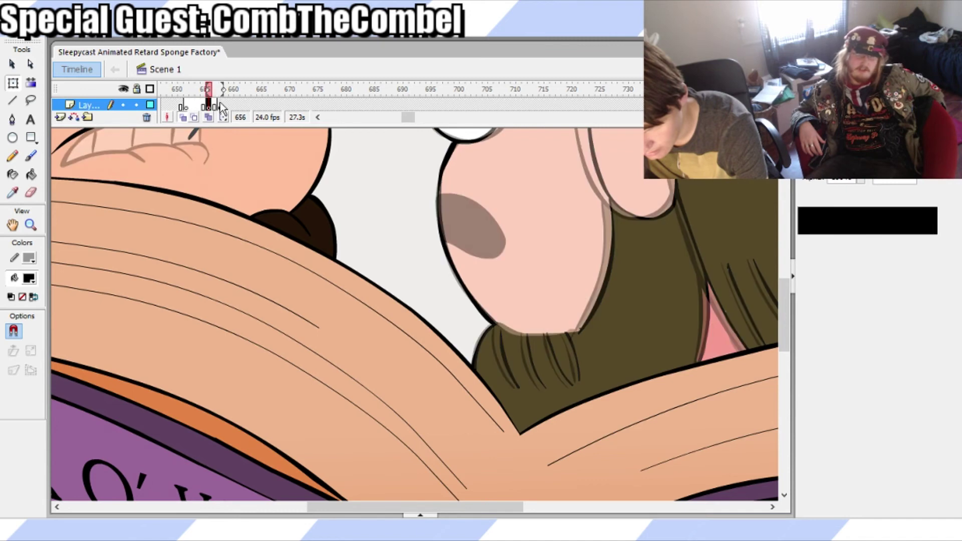
key("b")
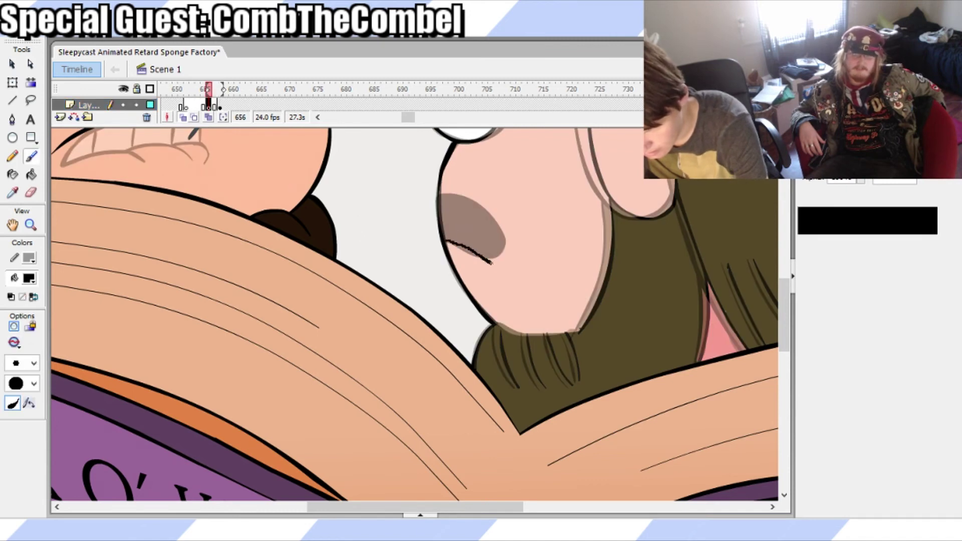
left_click_drag(508, 237, 470, 201)
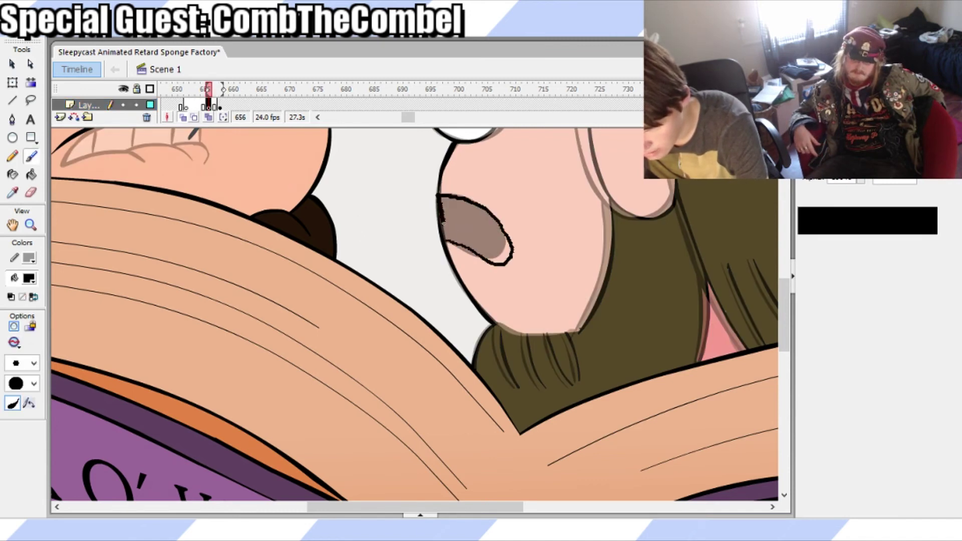
left_click_drag(446, 237, 447, 244)
key("k")
left_click(474, 220)
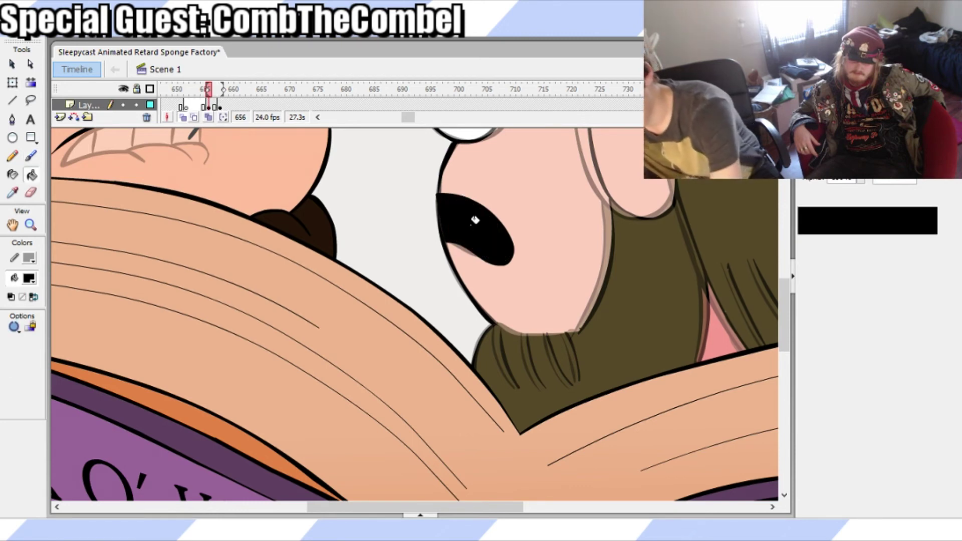
Turn off onion skinning and tidy the frame 656 mouth's edge so it sits flush with the face outline
left_click(183, 117)
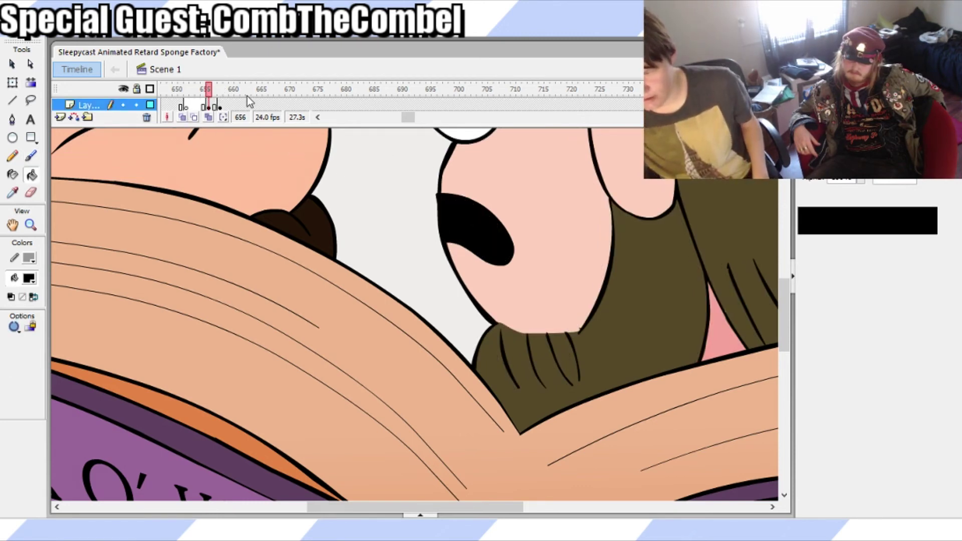
key("q")
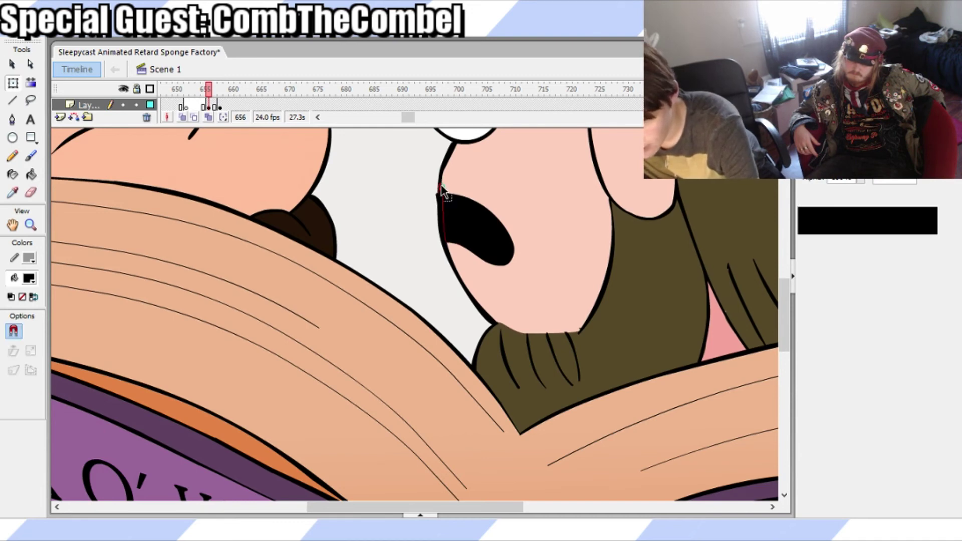
left_click(213, 105)
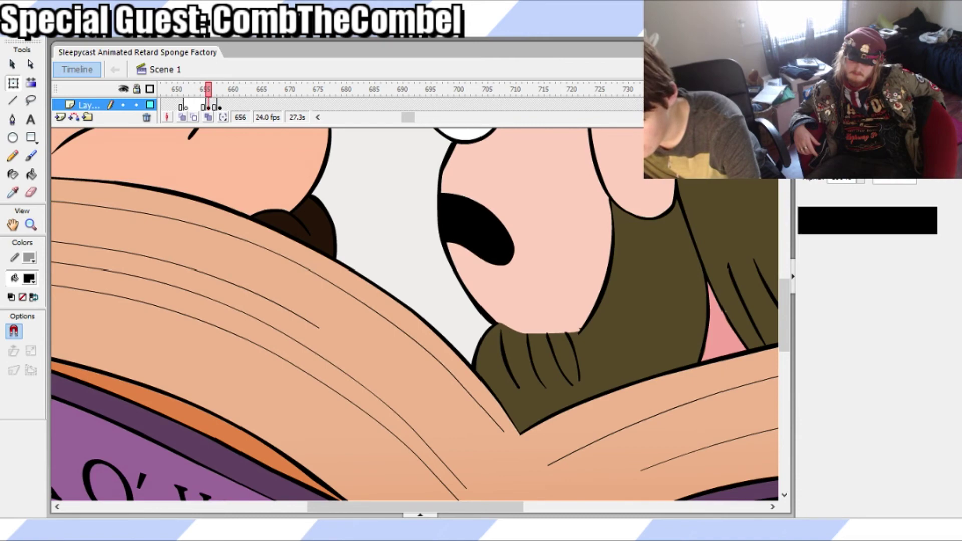
Review the mouth across the head turn and insert a blank keyframe at frame 654 on the mouth layer
key("ctrl+minus")
mouse_move(203, 90)
left_mouse_down()
mouse_move(223, 93)
mouse_move(183, 92)
mouse_move(205, 99)
left_mouse_up()
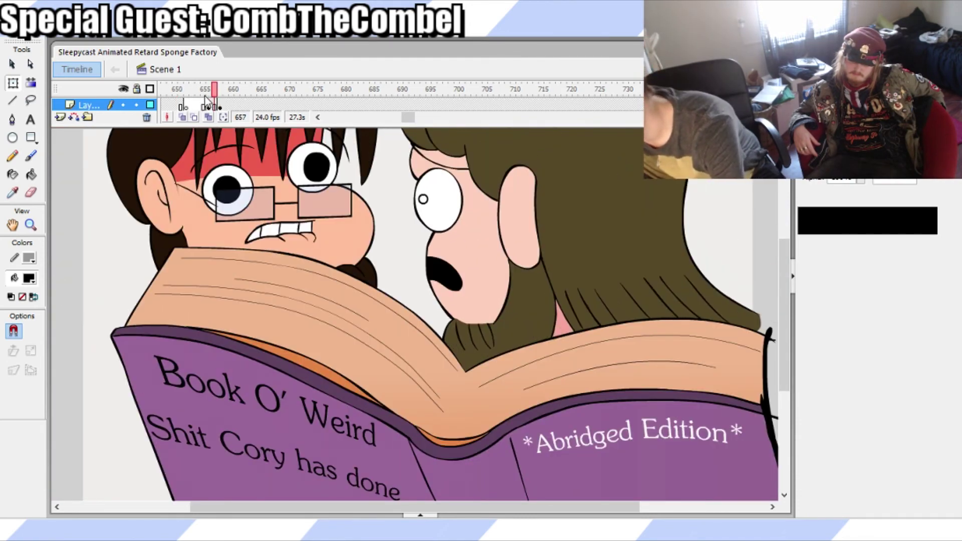
left_click(195, 105)
left_click(186, 105)
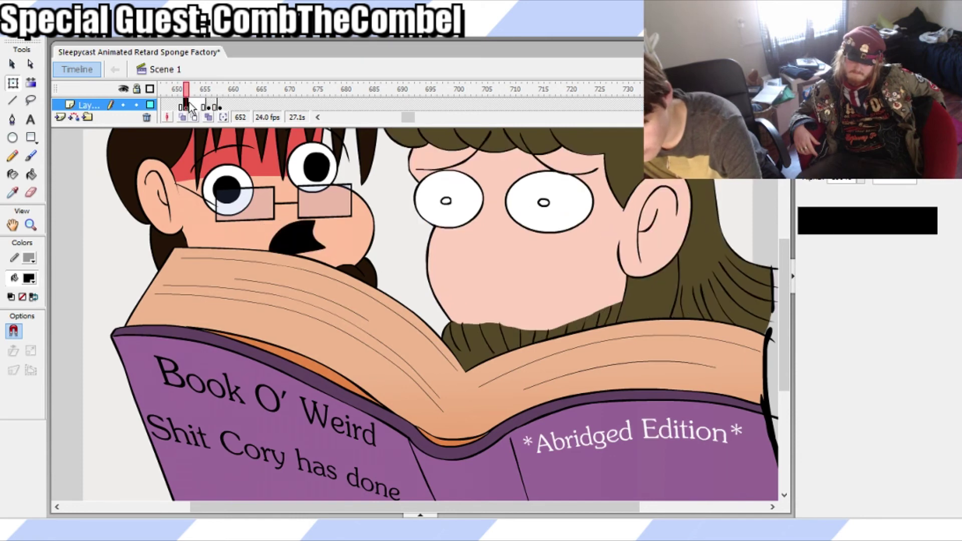
left_click(201, 106)
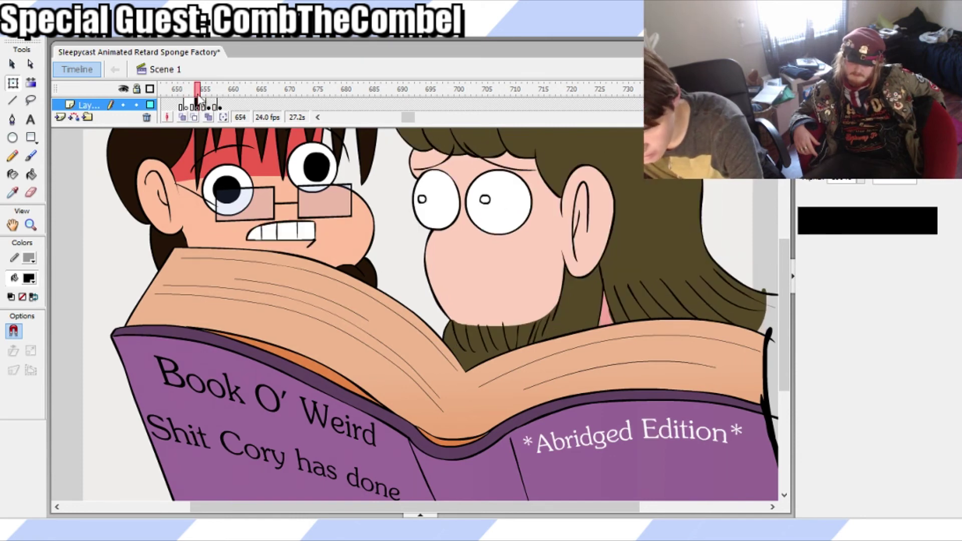
left_click(186, 105)
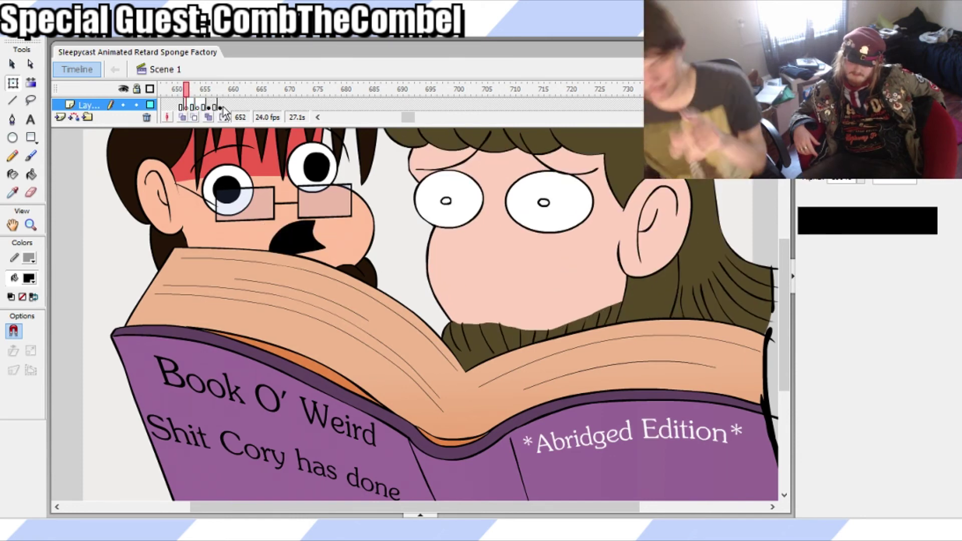